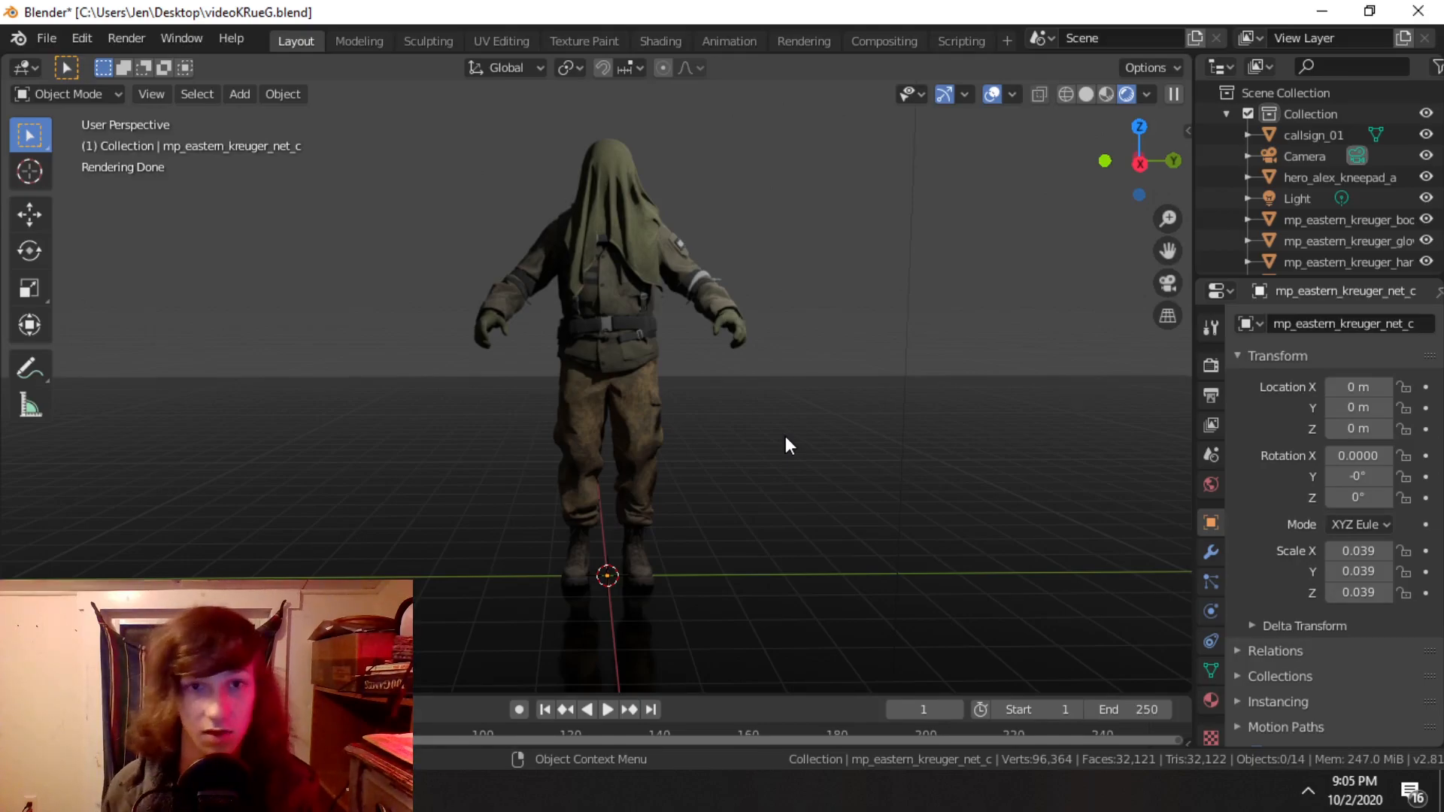
Step: Switch the viewport to solid shading and examine the character model from several angles
{"action": "left_click", "coordinate": [1087, 94]}
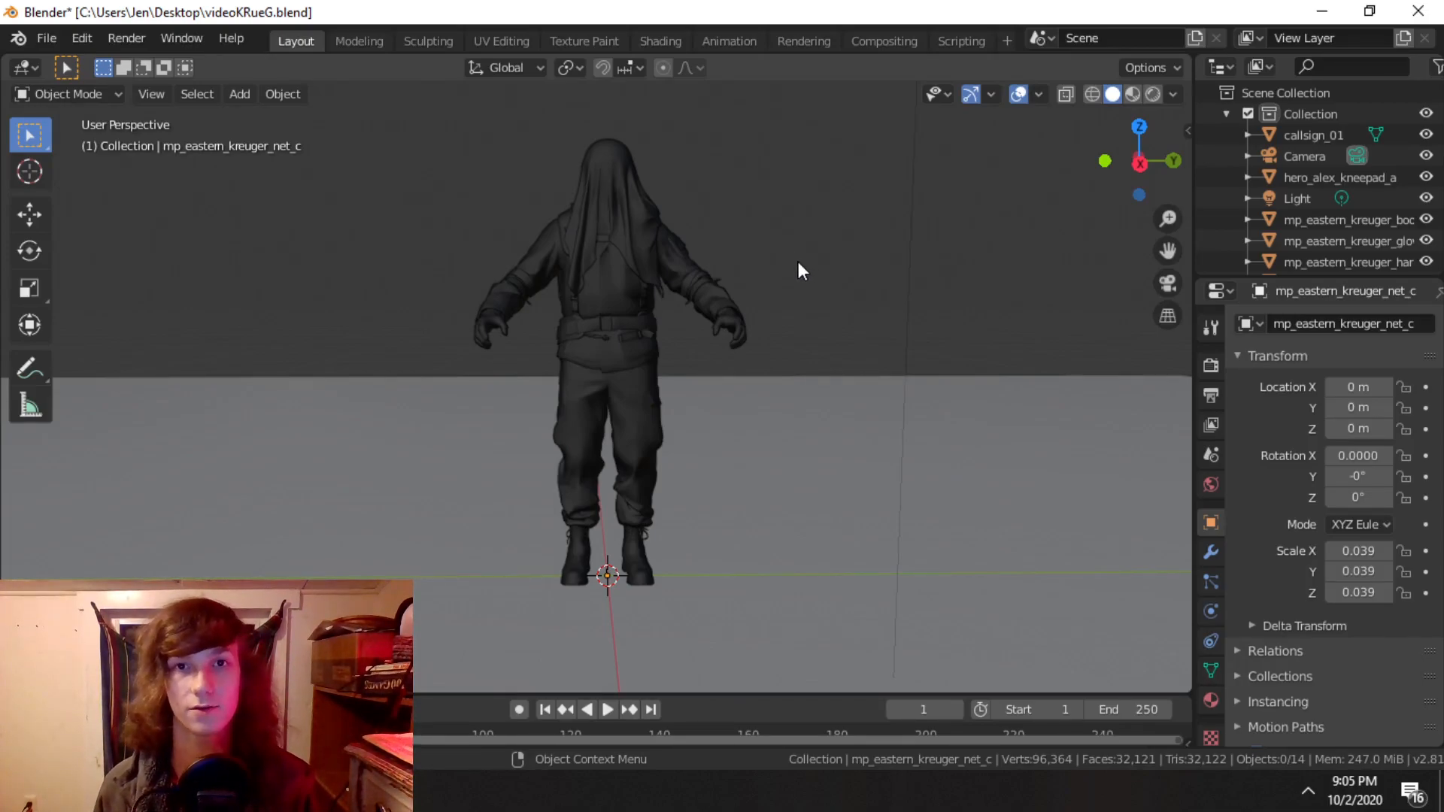
{"action": "scroll", "coordinate": [886, 331], "scroll_direction": "down", "scroll_amount": 1}
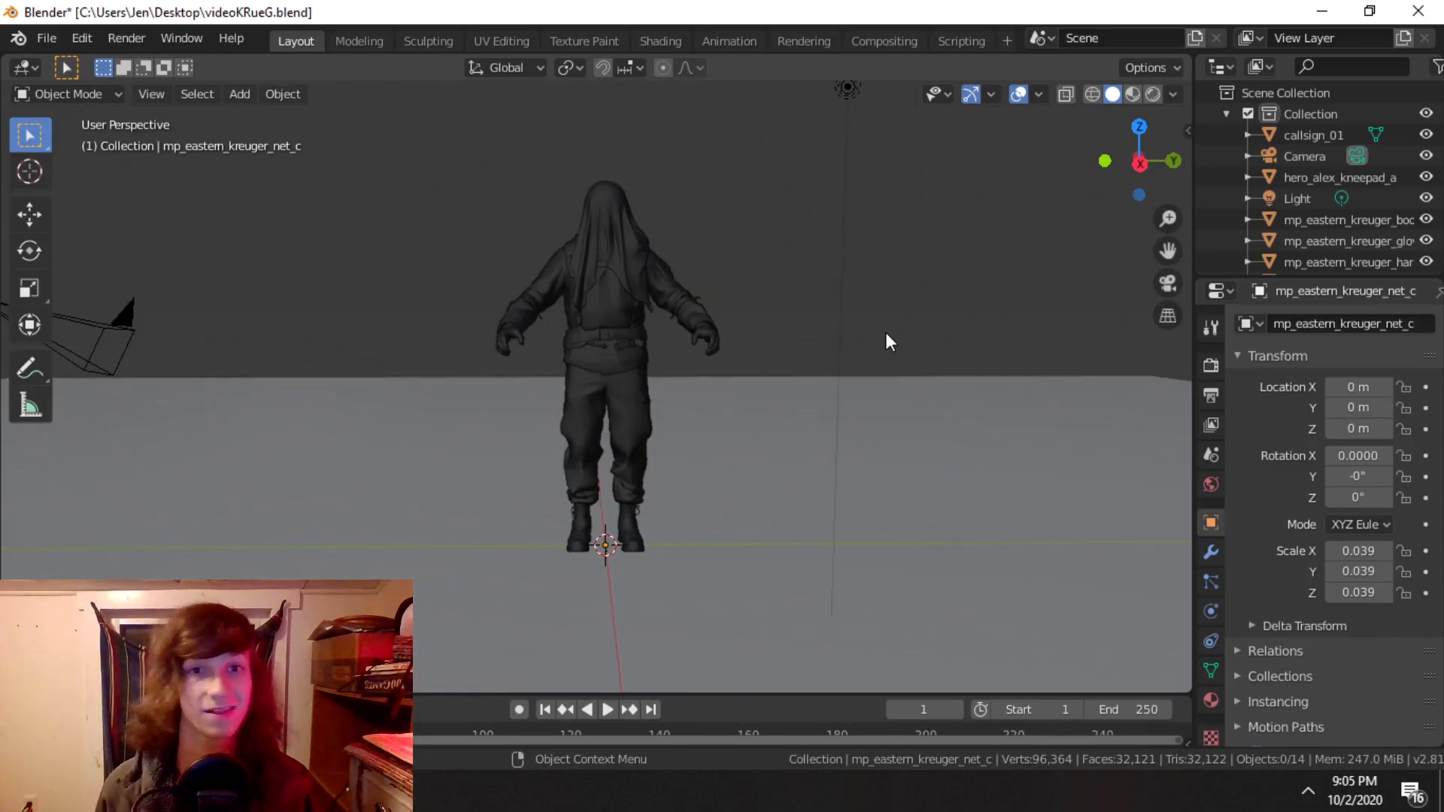
{"action": "middle_click_drag", "start_coordinate": [759, 394], "coordinate": [712, 428]}
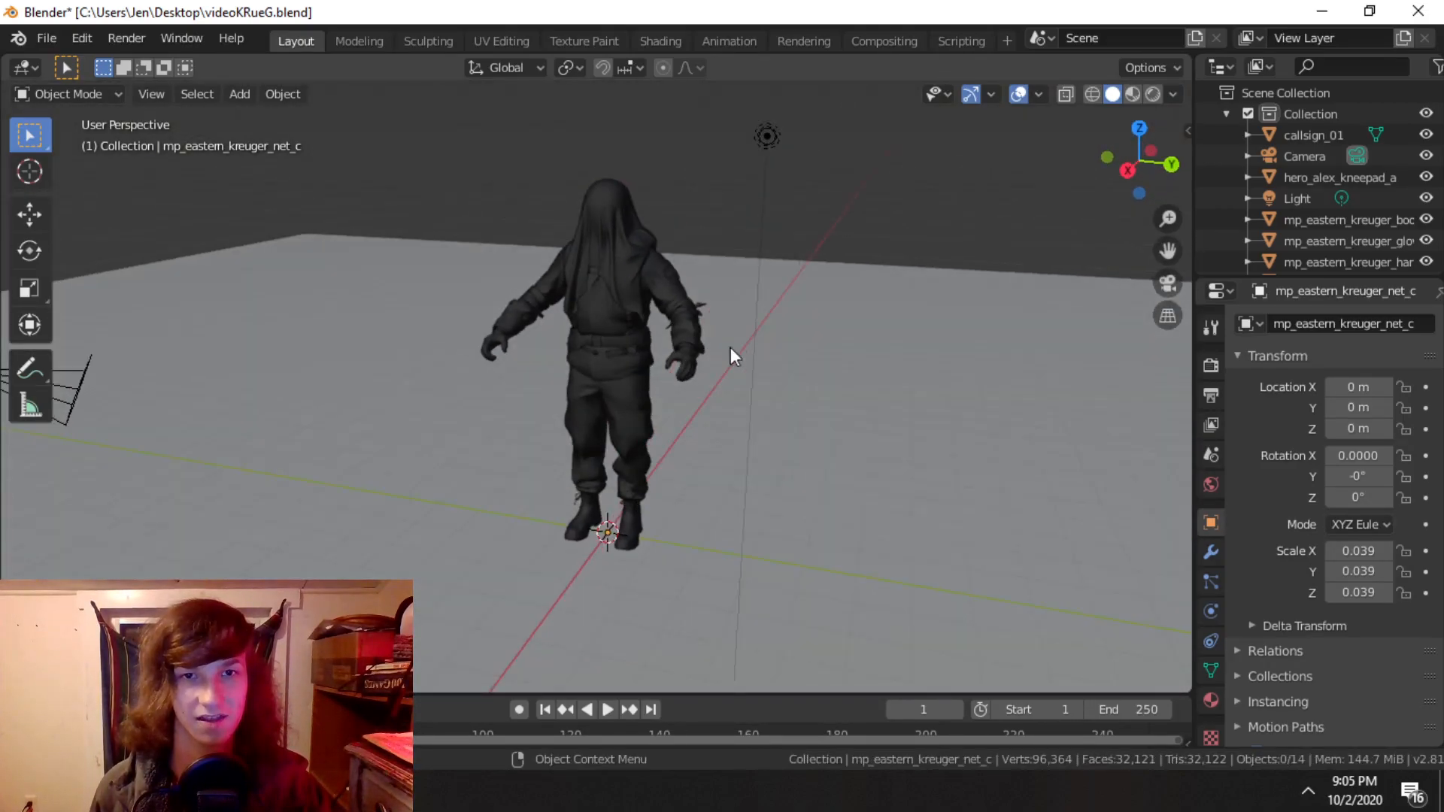
{"action": "scroll", "coordinate": [657, 413], "scroll_direction": "up", "scroll_amount": 2}
{"action": "scroll", "coordinate": [657, 414], "scroll_direction": "up", "scroll_amount": 2}
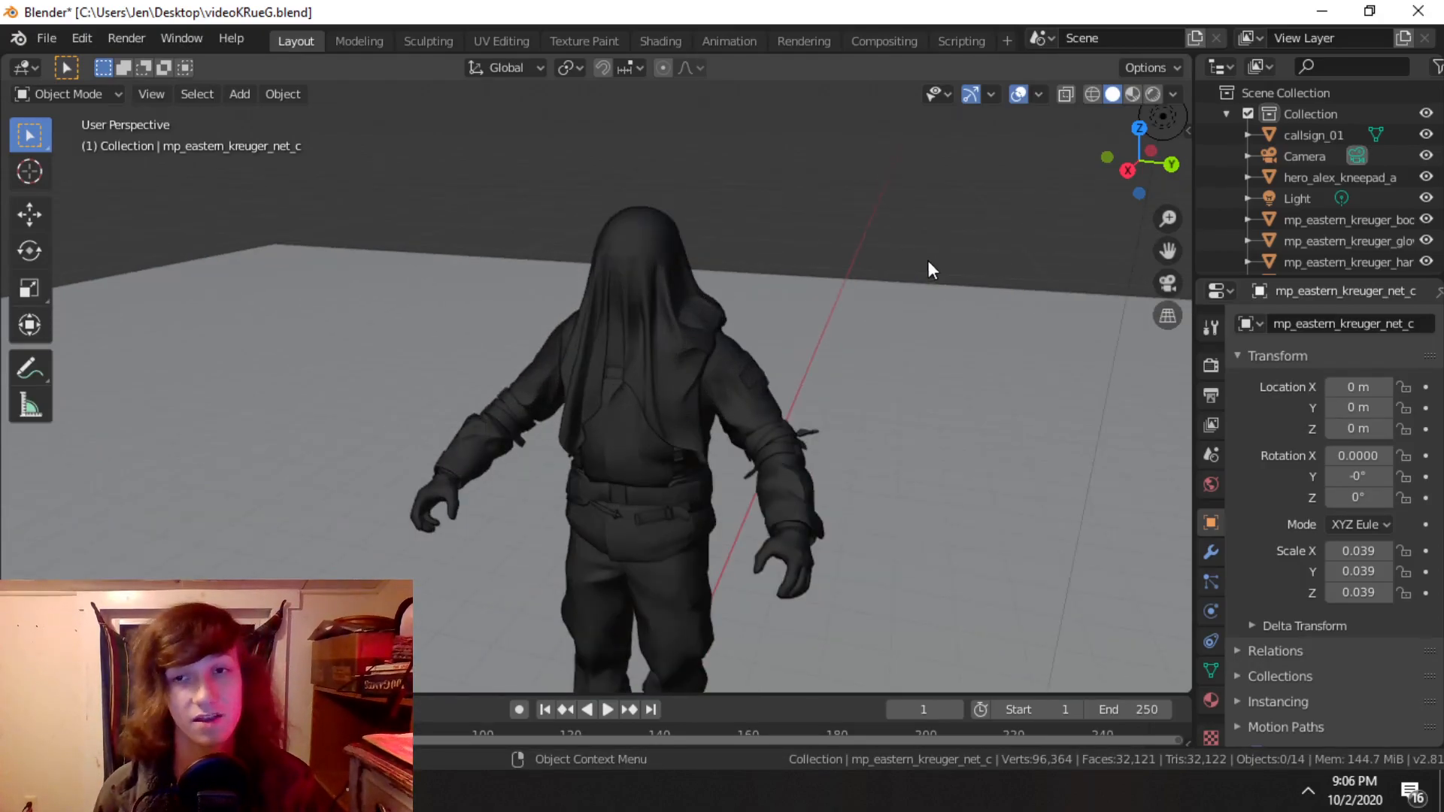
{"action": "middle_click_drag", "start_coordinate": [707, 523], "coordinate": [780, 486]}
{"action": "middle_click_drag", "start_coordinate": [842, 368], "coordinate": [811, 349]}
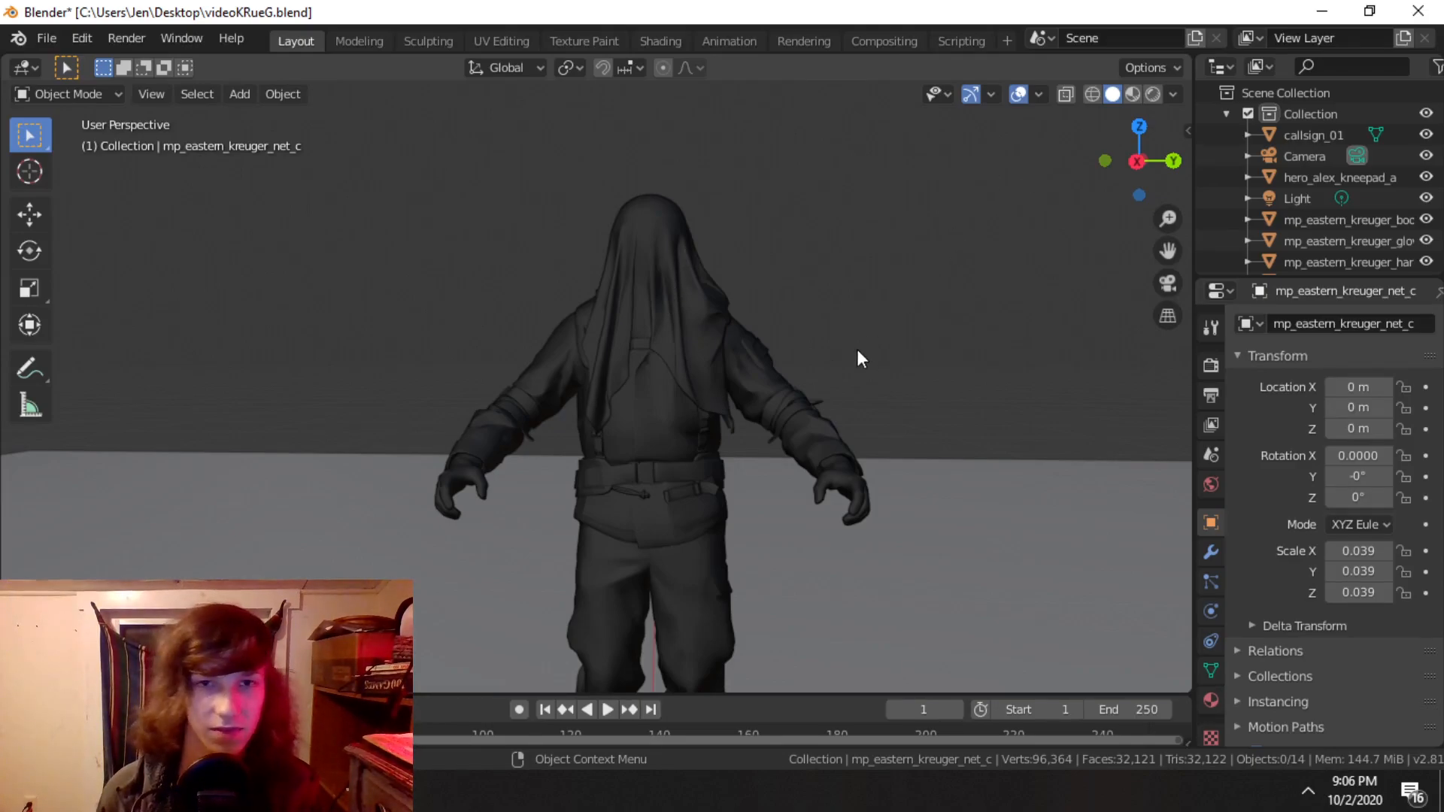
{"action": "middle_click_drag", "start_coordinate": [856, 337], "coordinate": [868, 388]}
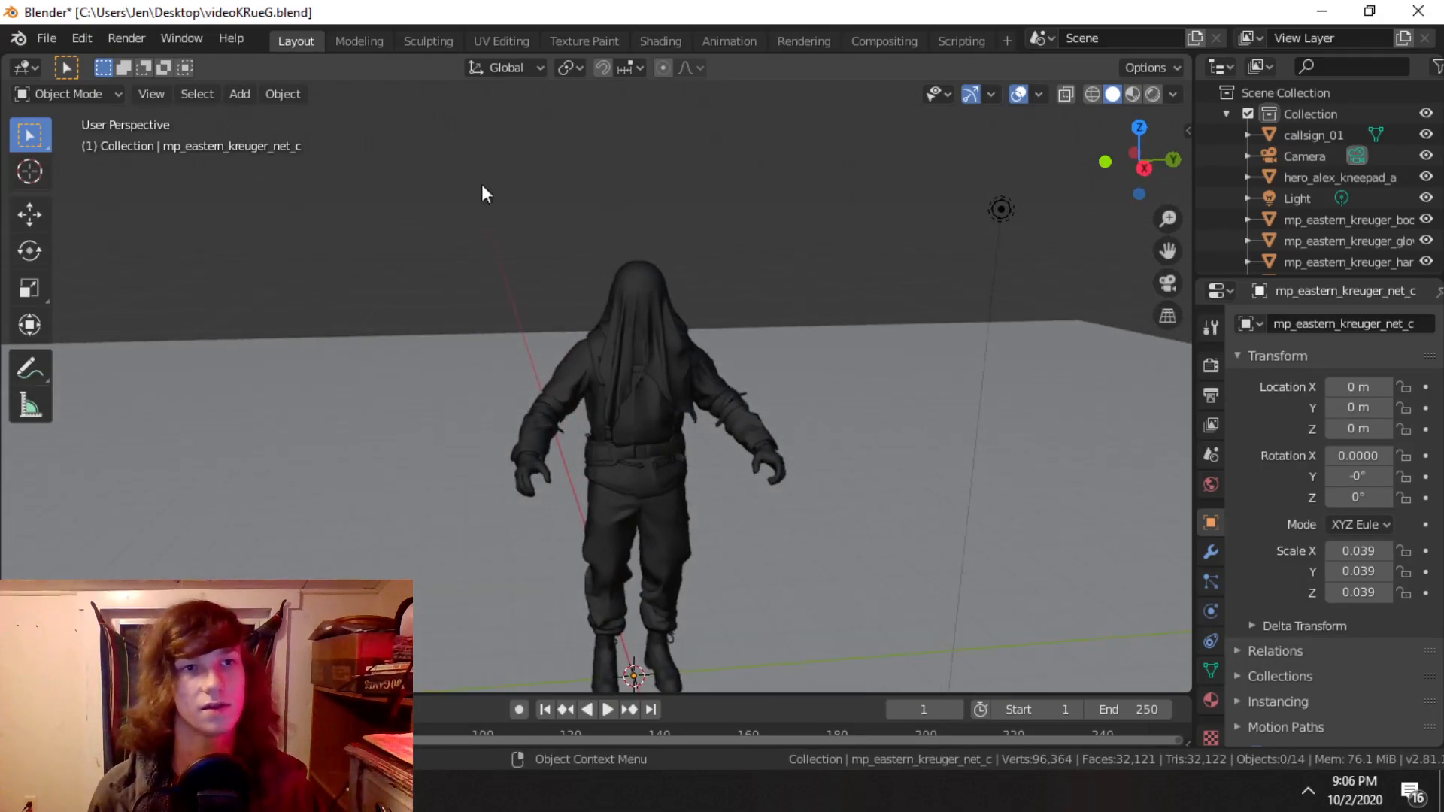
Step: Search the add-ons in the preferences for "rig" and check that Rigging: Rigify is enabled
{"action": "left_click", "coordinate": [73, 33]}
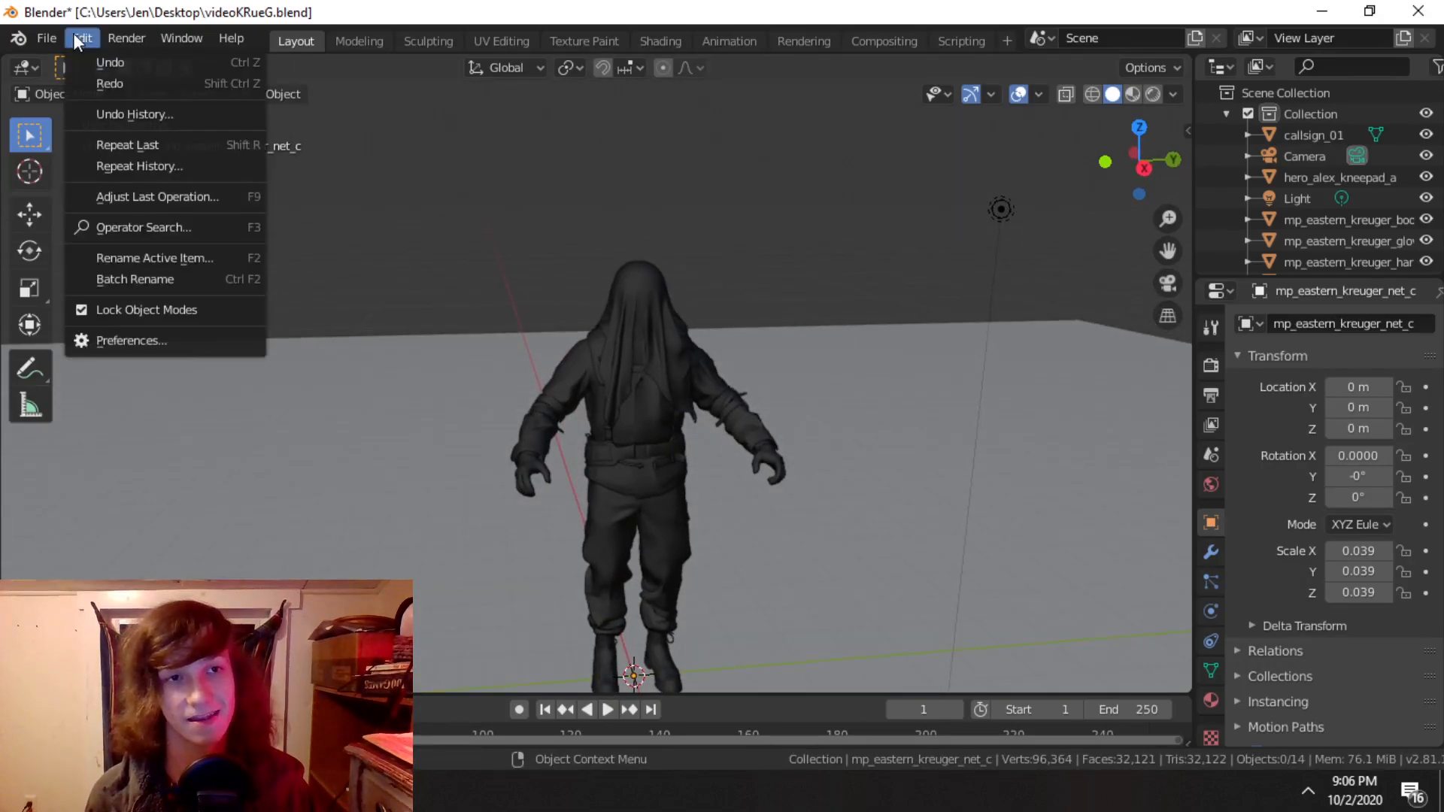
{"action": "left_click", "coordinate": [132, 340]}
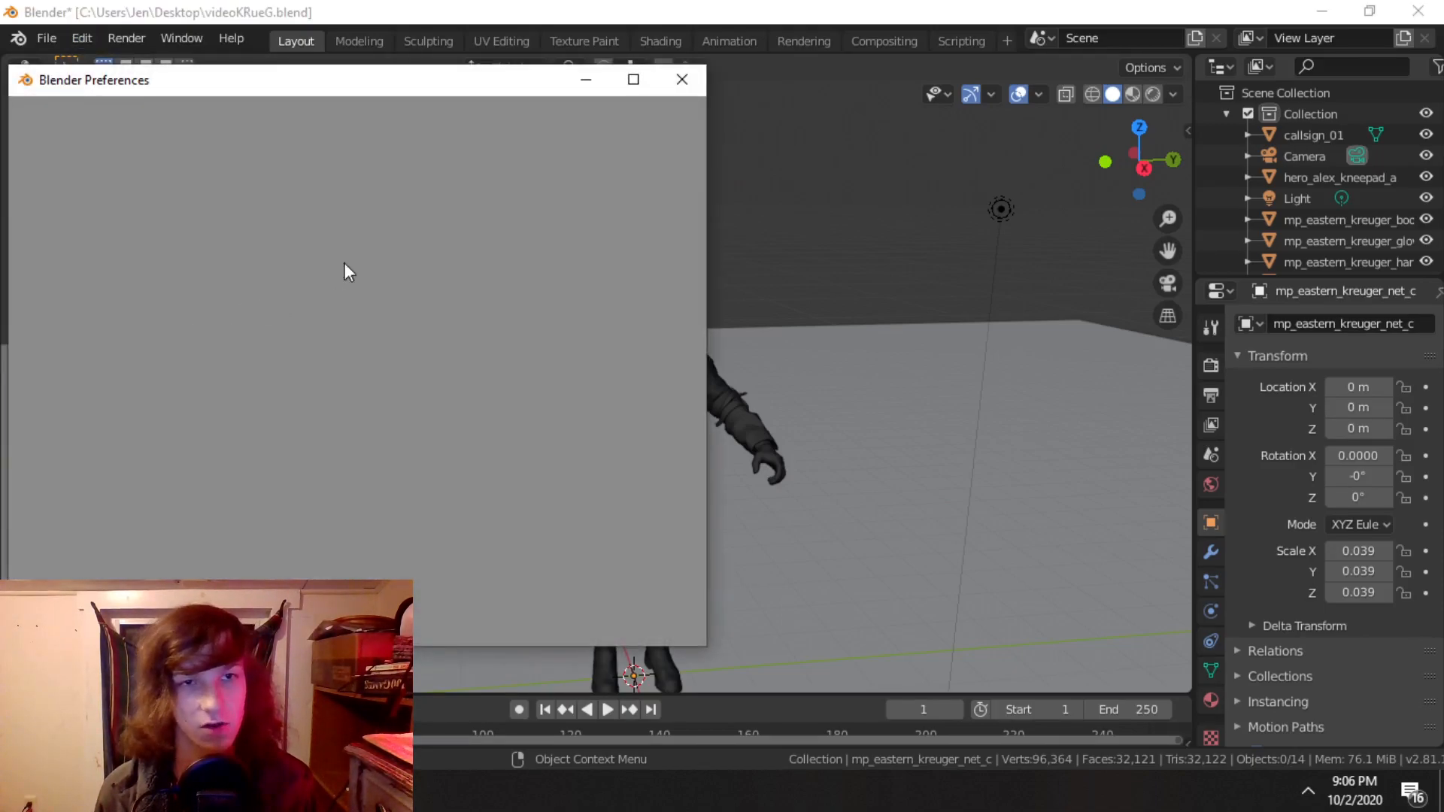
{"action": "left_click", "coordinate": [660, 142]}
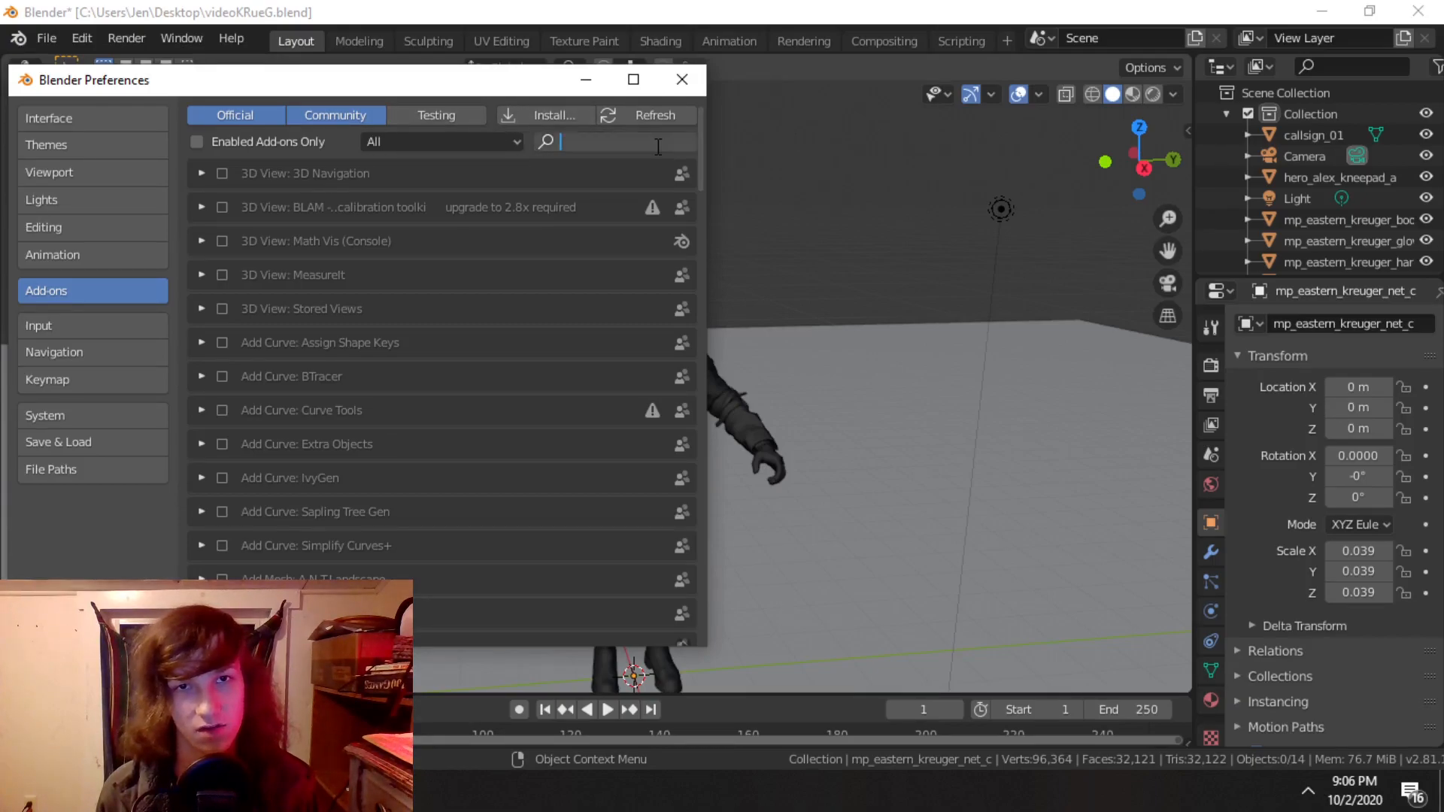
{"action": "type", "text": "rig"}
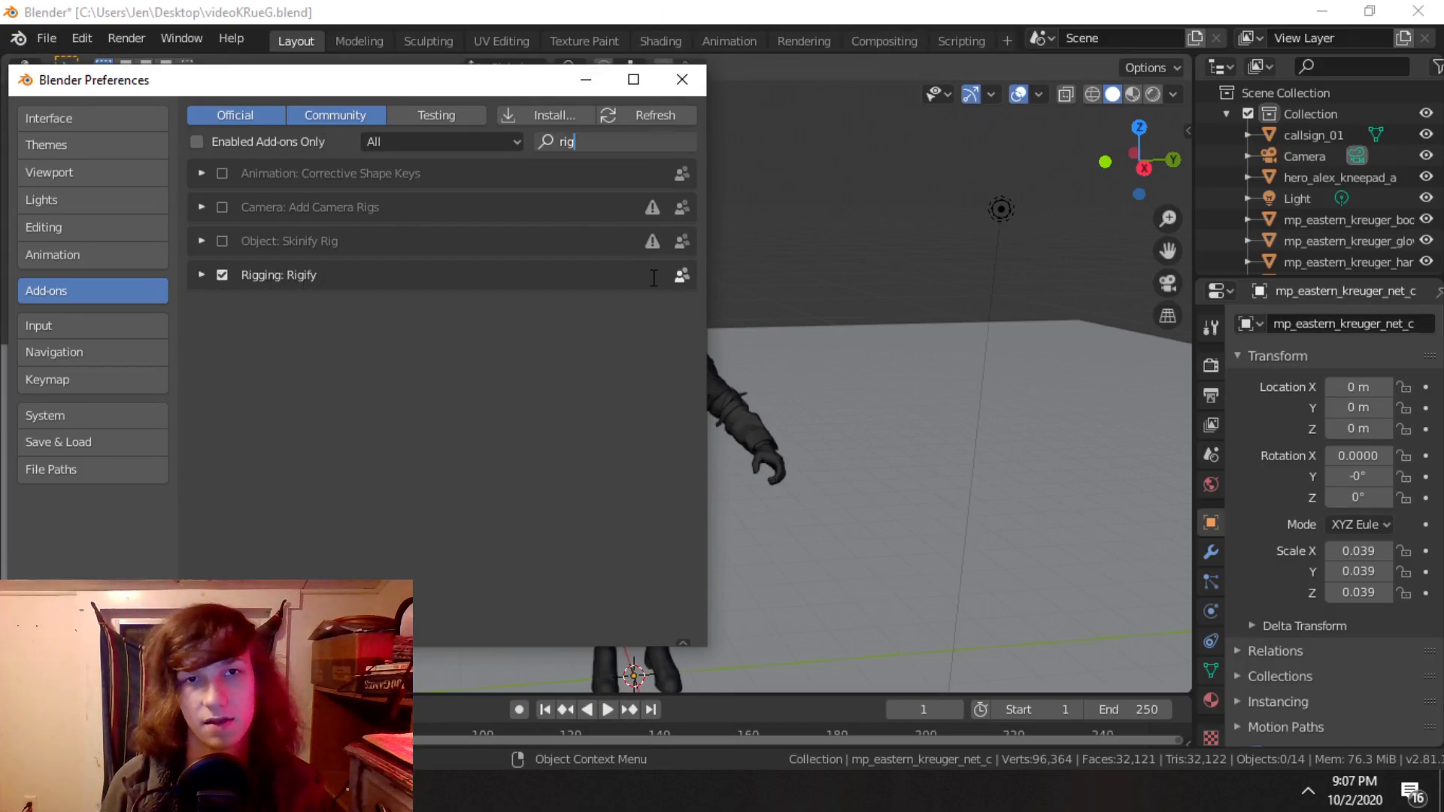
{"action": "left_click", "coordinate": [682, 79]}
Step: Add a Human (Meta-Rig) armature to the scene
{"action": "mouse_move", "coordinate": [693, 449]}
{"action": "middle_mouse_down"}
{"action": "mouse_move", "coordinate": [638, 400]}
{"action": "mouse_move", "coordinate": [702, 440]}
{"action": "middle_mouse_up"}
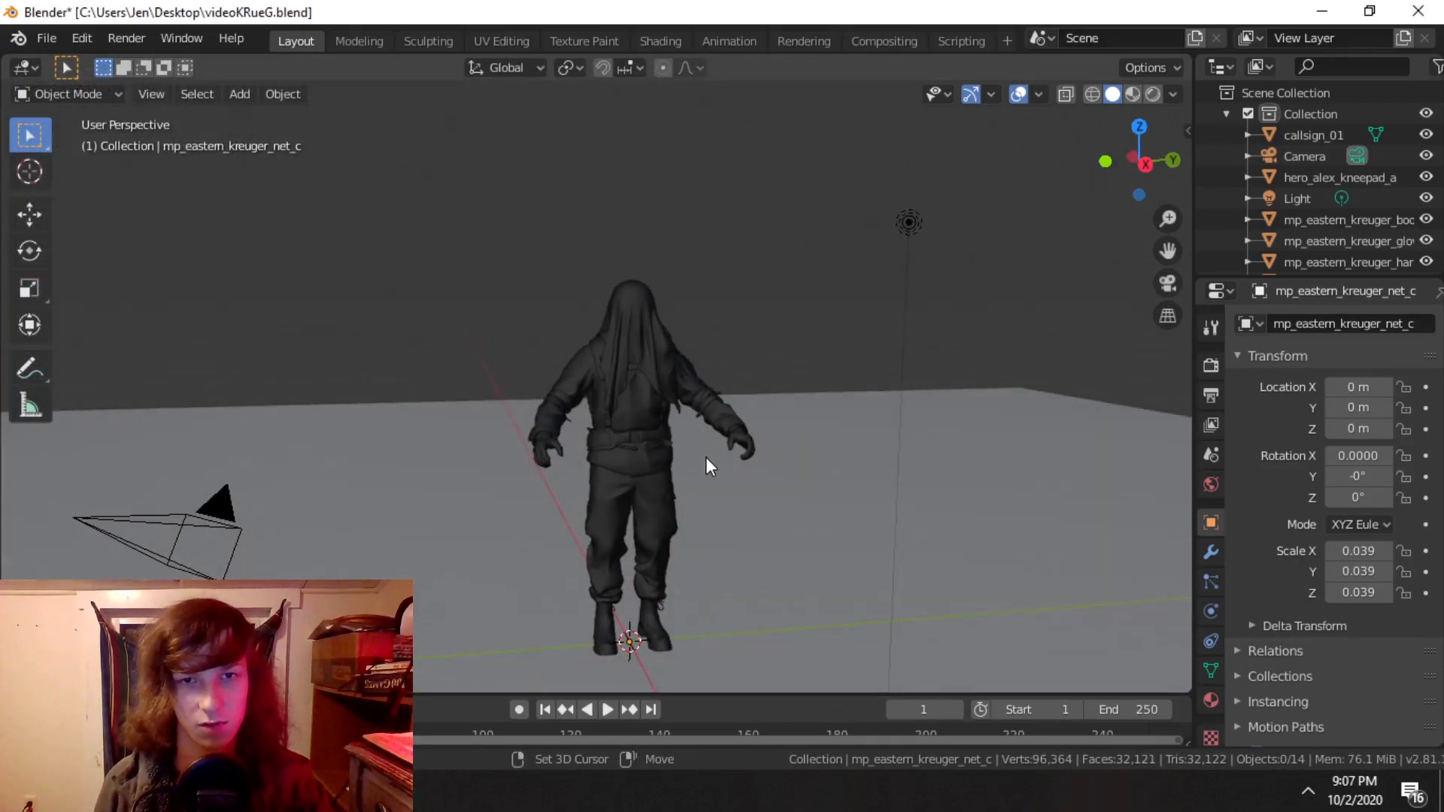
{"action": "key", "text": "shift+a"}
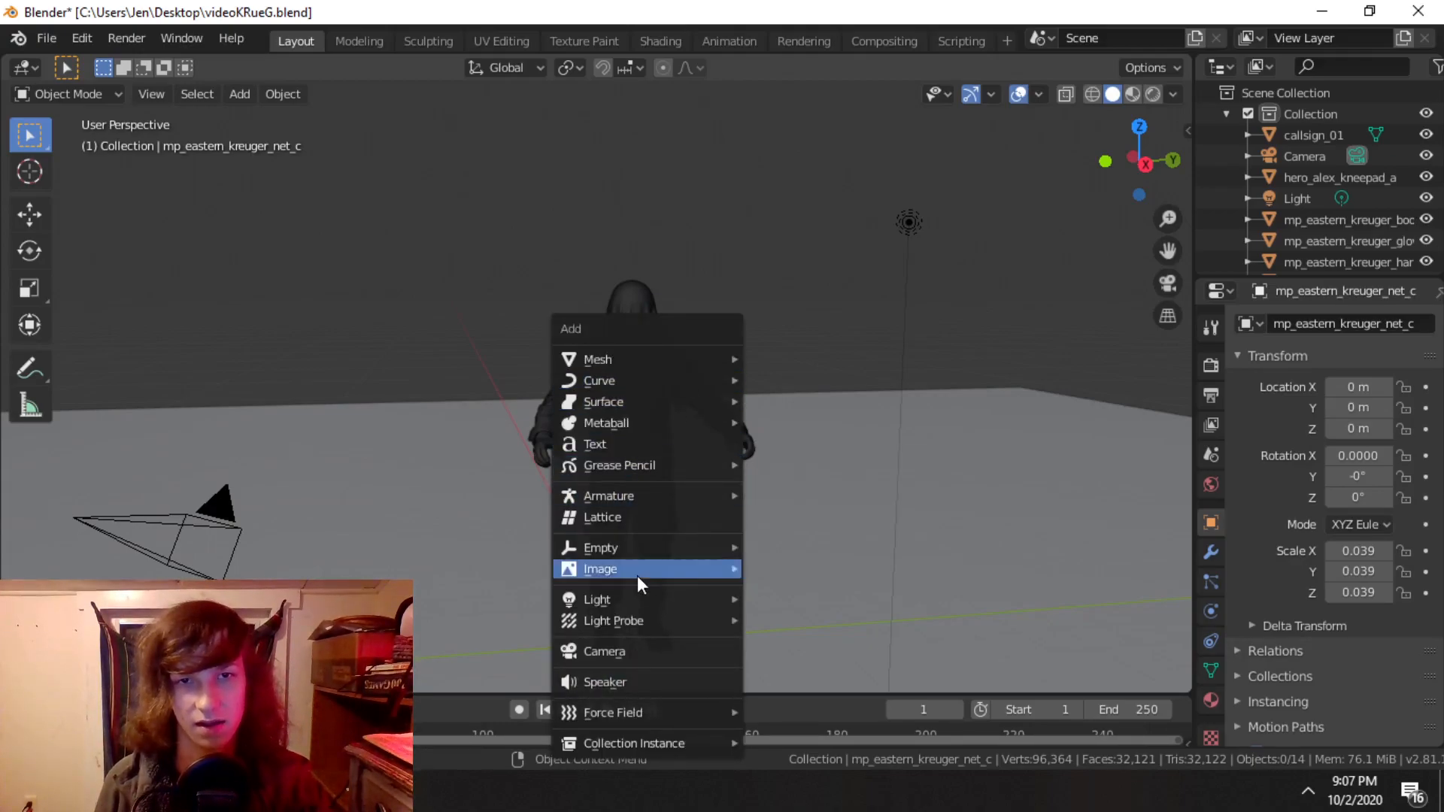
{"action": "mouse_move", "coordinate": [647, 500]}
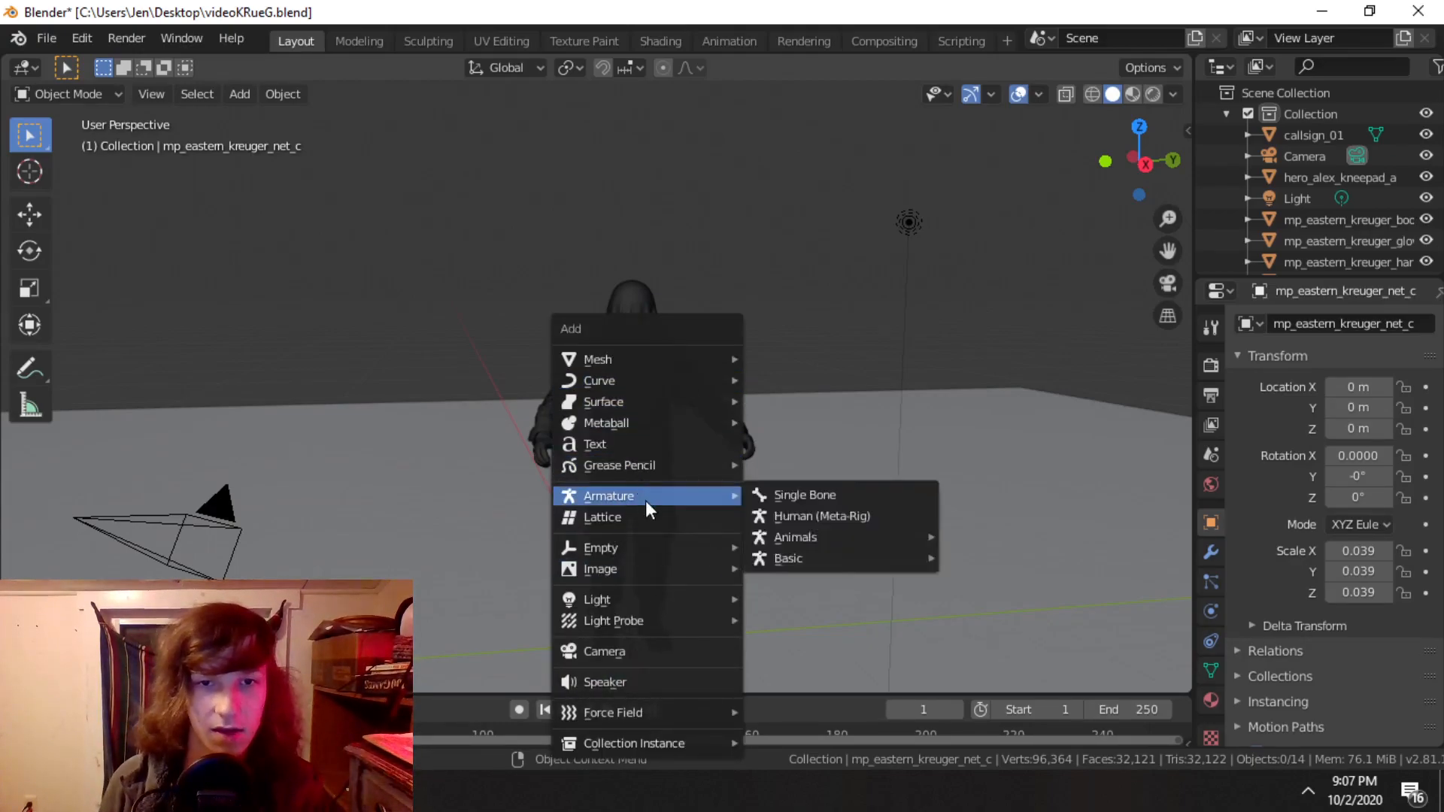
{"action": "left_click", "coordinate": [770, 521]}
Step: Rotate the metarig 90° about the global Z axis
{"action": "middle_click_drag", "start_coordinate": [627, 592], "coordinate": [619, 386]}
{"action": "scroll", "coordinate": [729, 583], "scroll_direction": "up", "scroll_amount": 3}
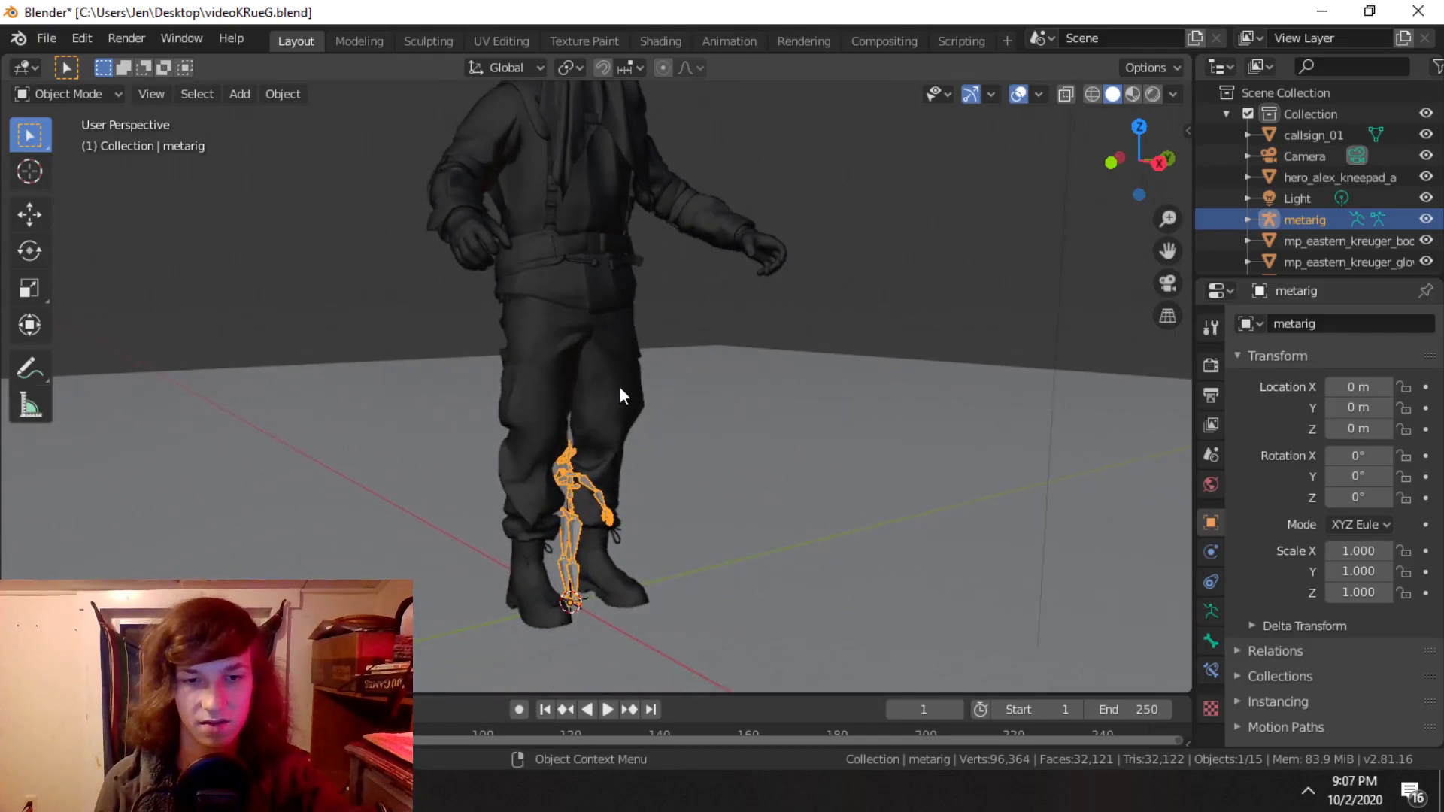
{"action": "key", "text": "r"}
{"action": "key", "text": "z"}
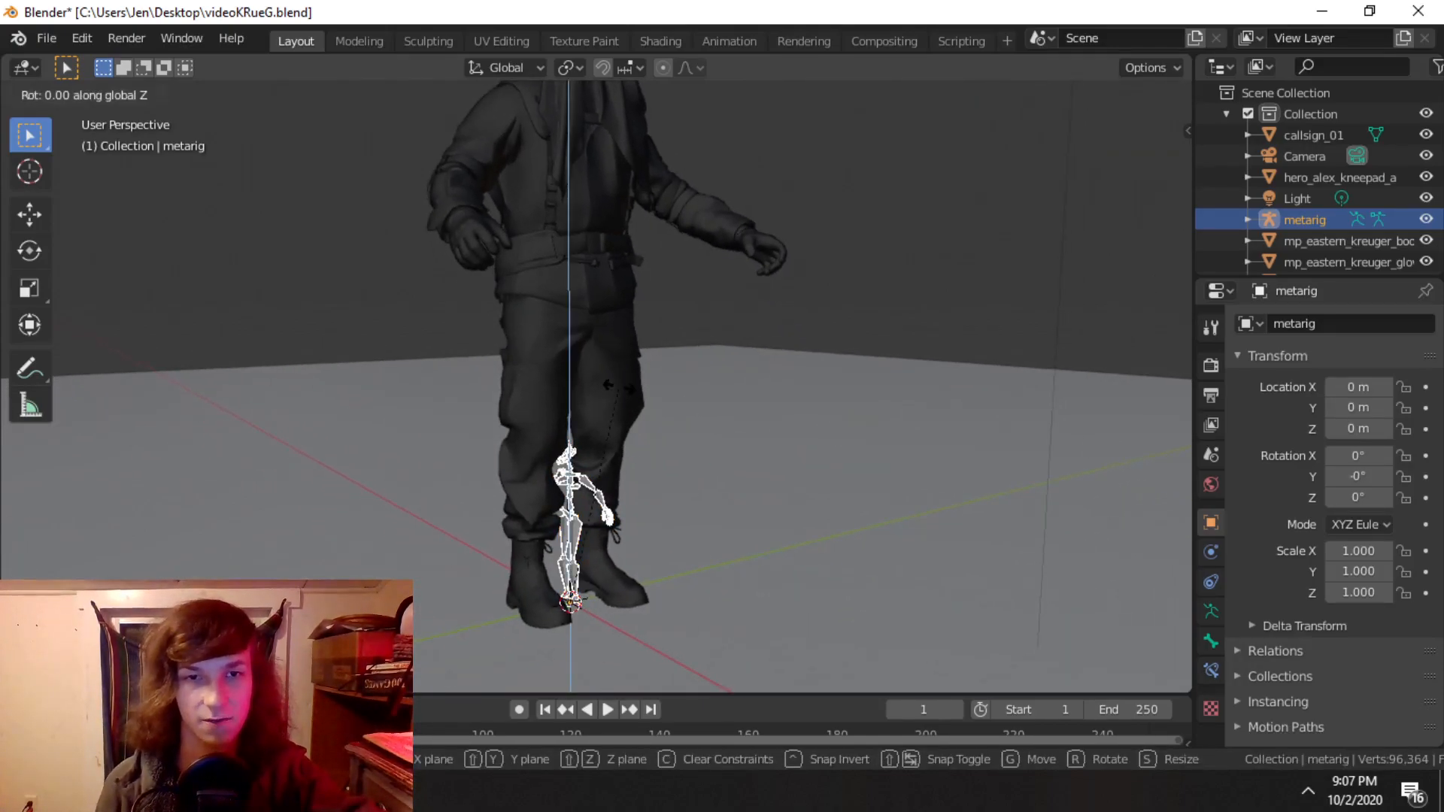
{"action": "type", "text": "90"}
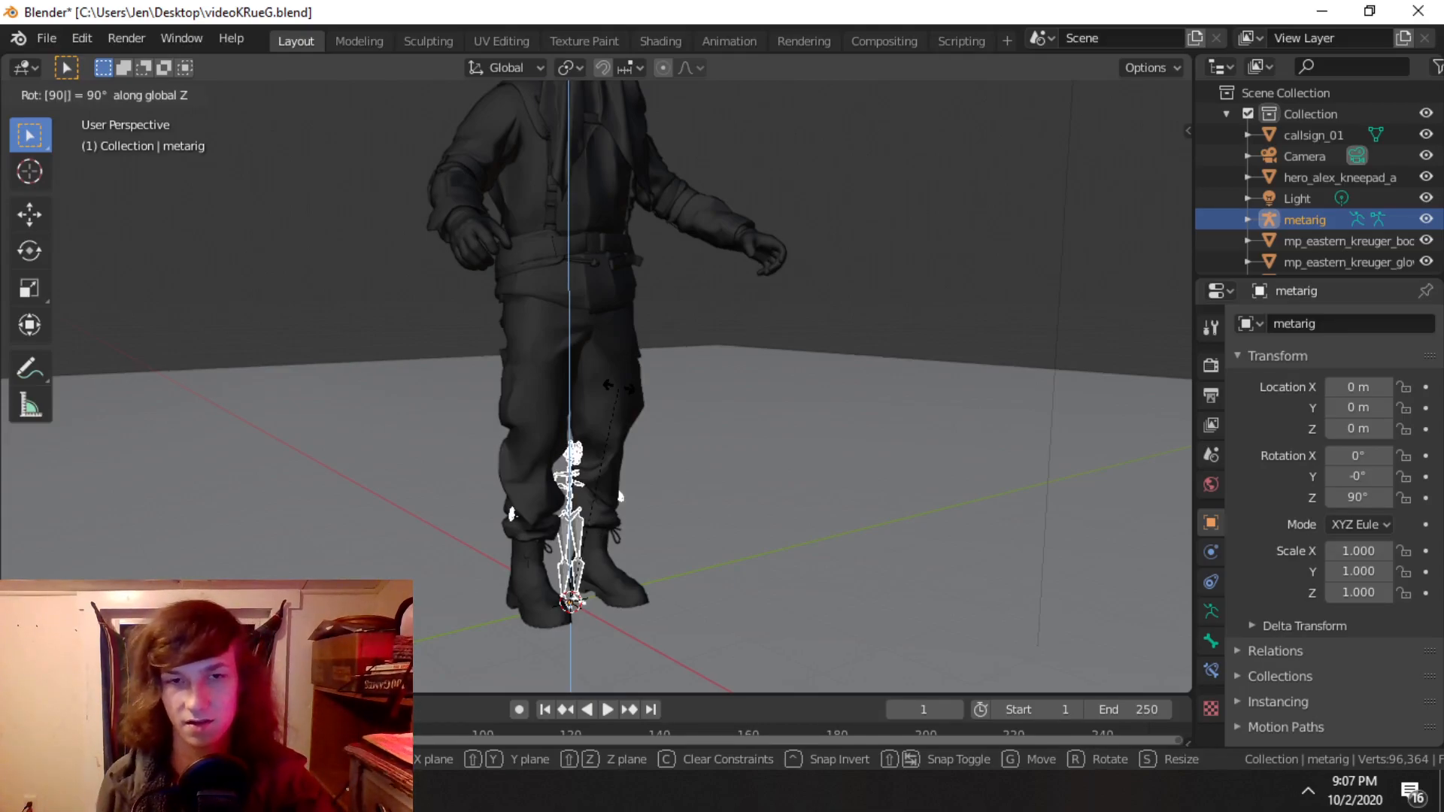
{"action": "key", "text": "Return"}
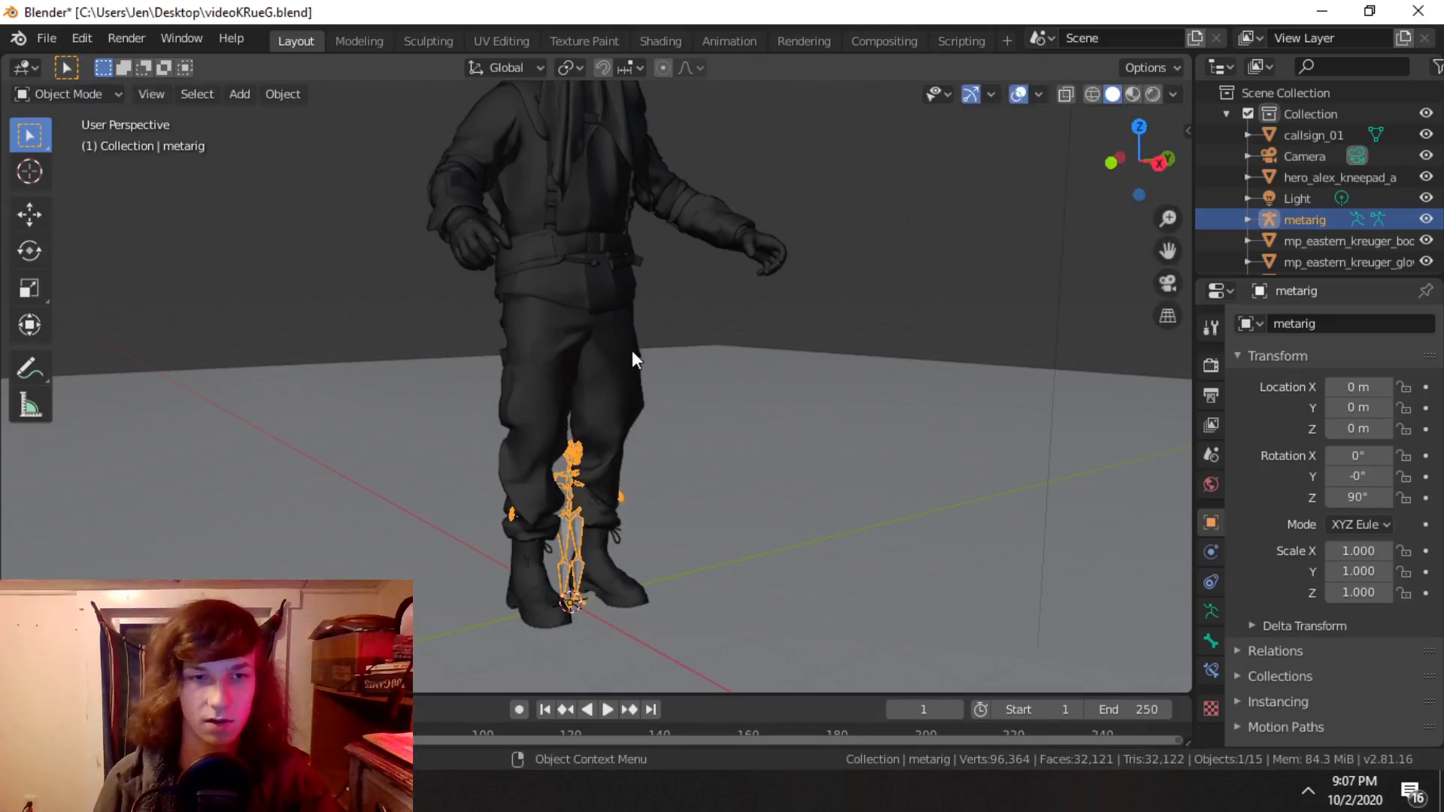
Step: In the right orthographic view, turn on X-ray display and scale the metarig to about 3.582 to match the character's height
{"action": "middle_click_drag", "start_coordinate": [715, 418], "coordinate": [611, 457]}
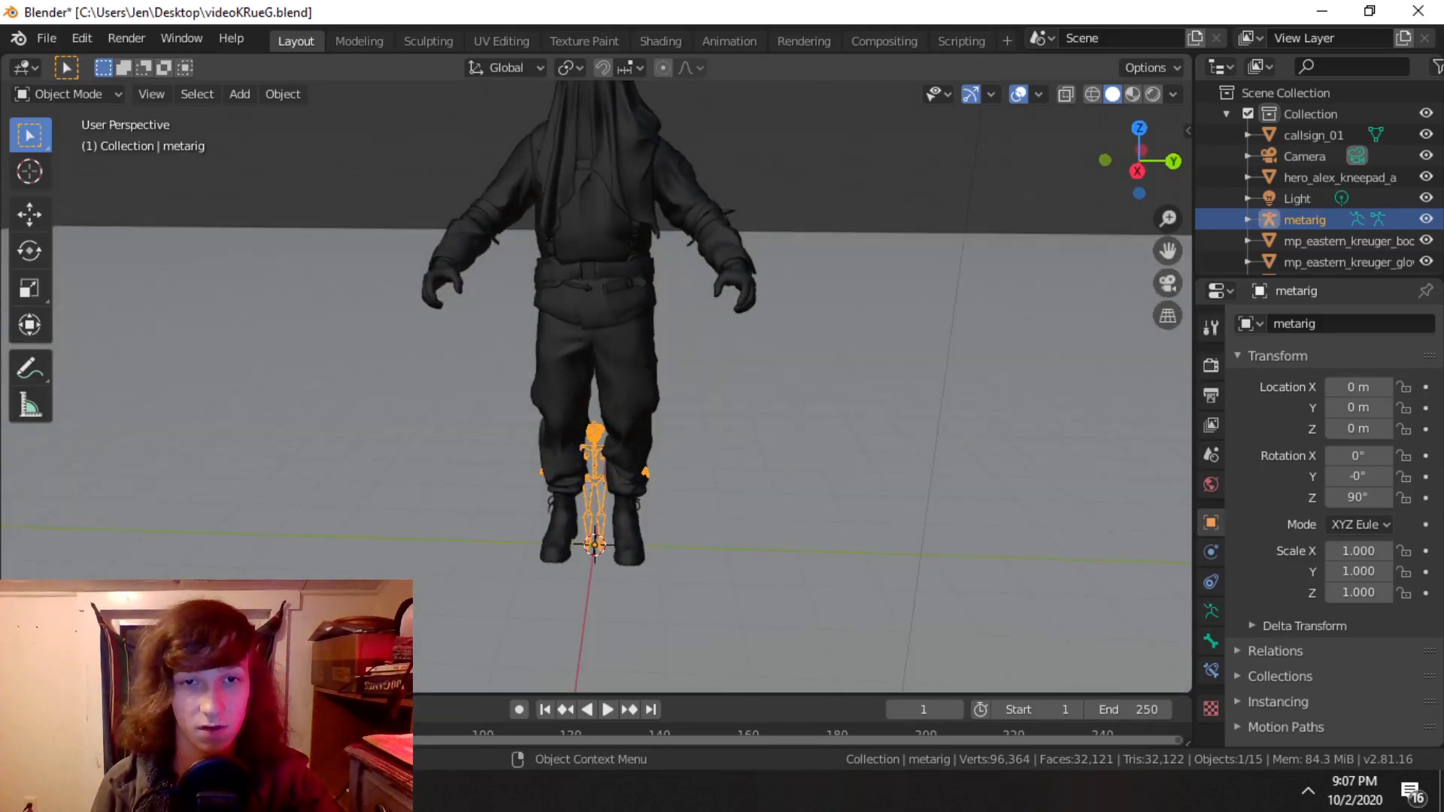
{"action": "key", "text": "s"}
{"action": "key", "text": "Escape"}
{"action": "scroll", "coordinate": [815, 242], "scroll_direction": "down", "scroll_amount": 3}
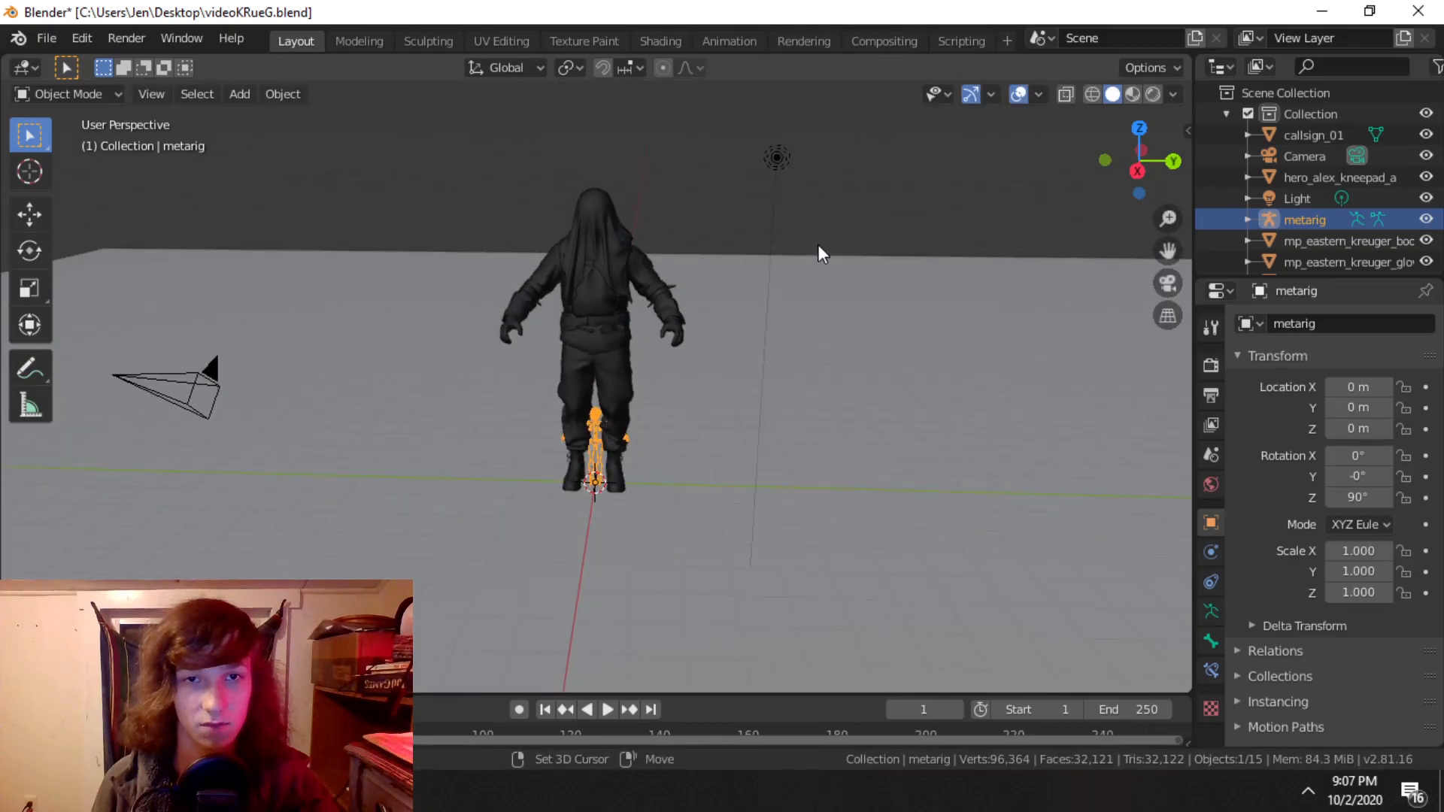
{"action": "left_click", "coordinate": [1137, 172]}
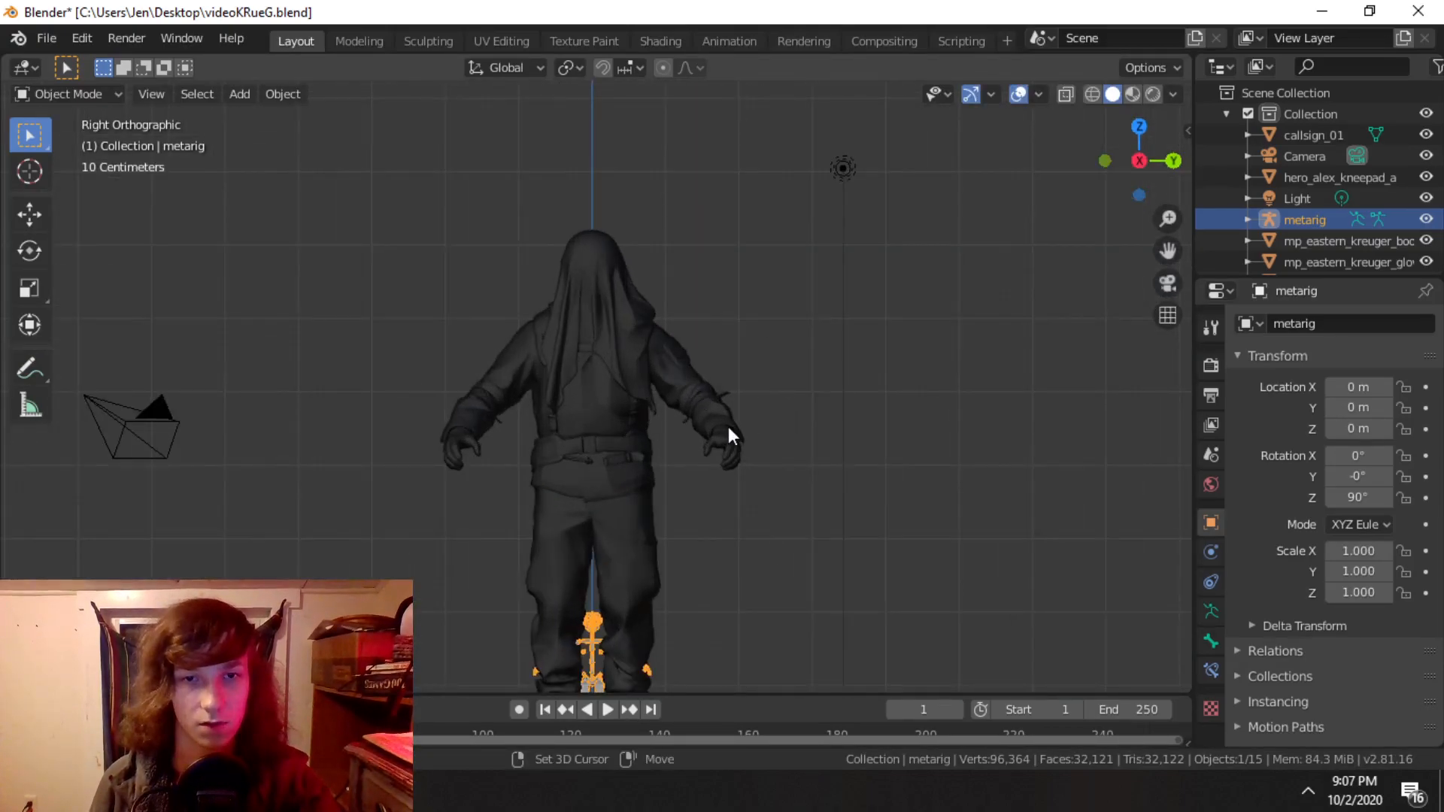
{"action": "middle_click_drag", "start_coordinate": [728, 428], "coordinate": [754, 336], "text": "shift"}
{"action": "key", "text": "s"}
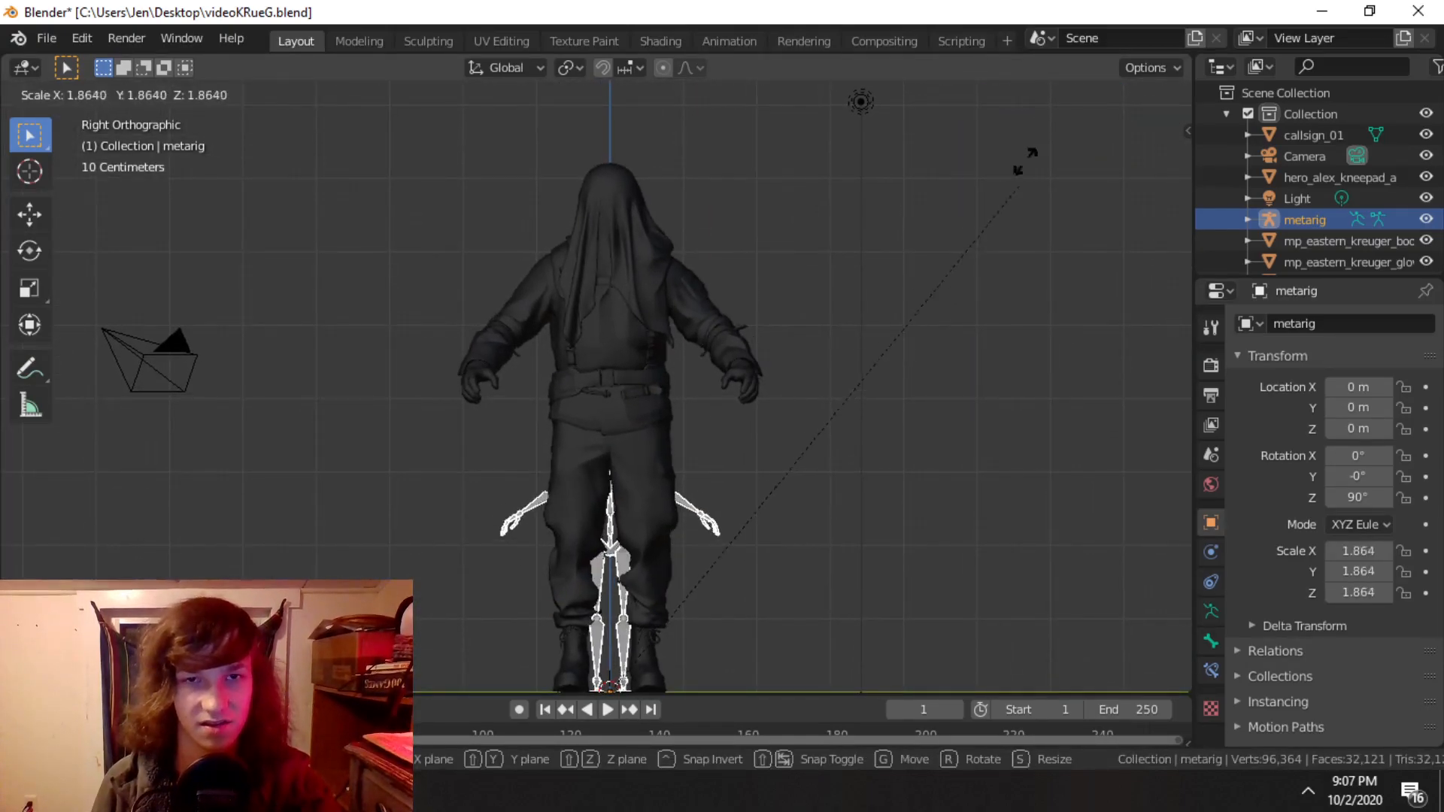
{"action": "key", "text": "Escape"}
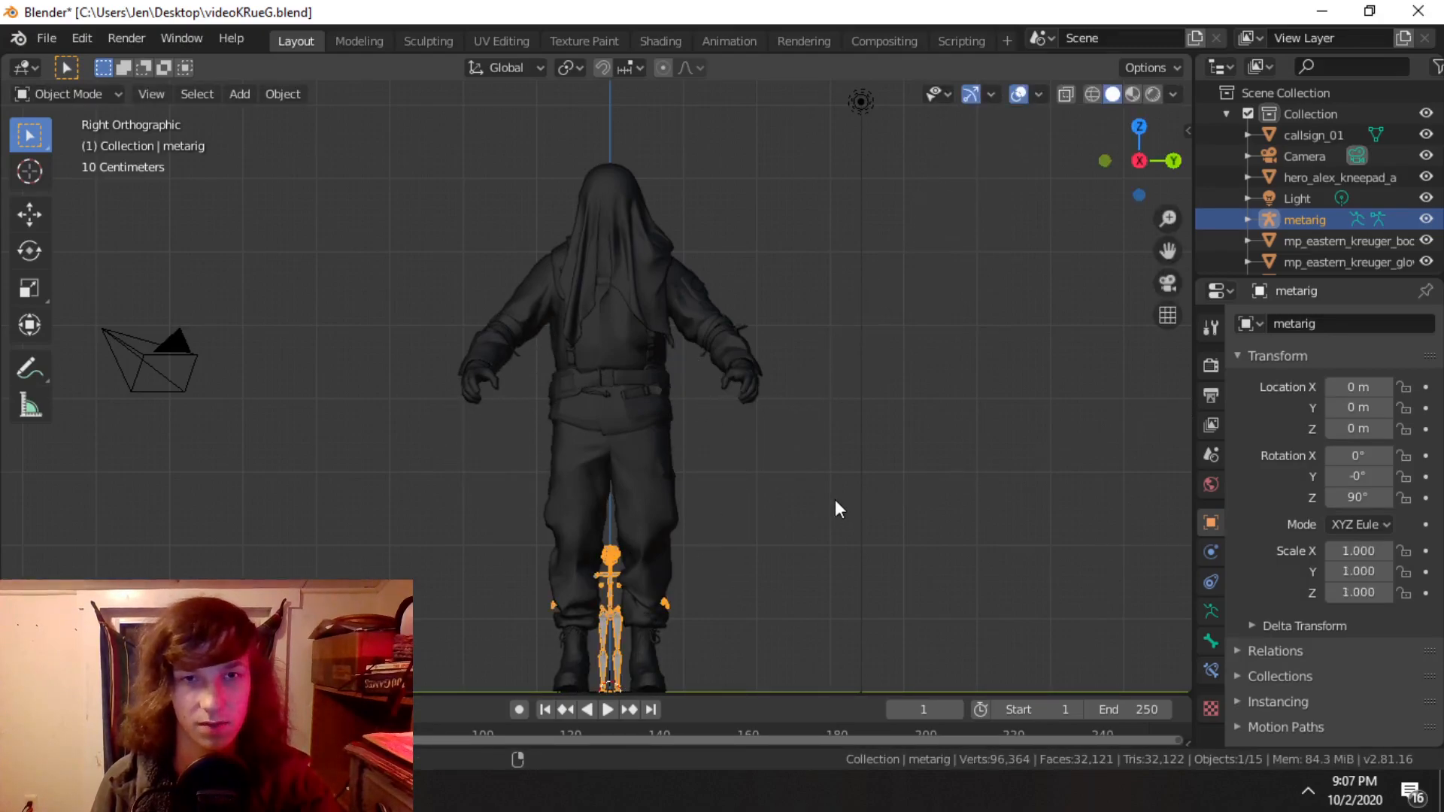
{"action": "key", "text": "alt+z"}
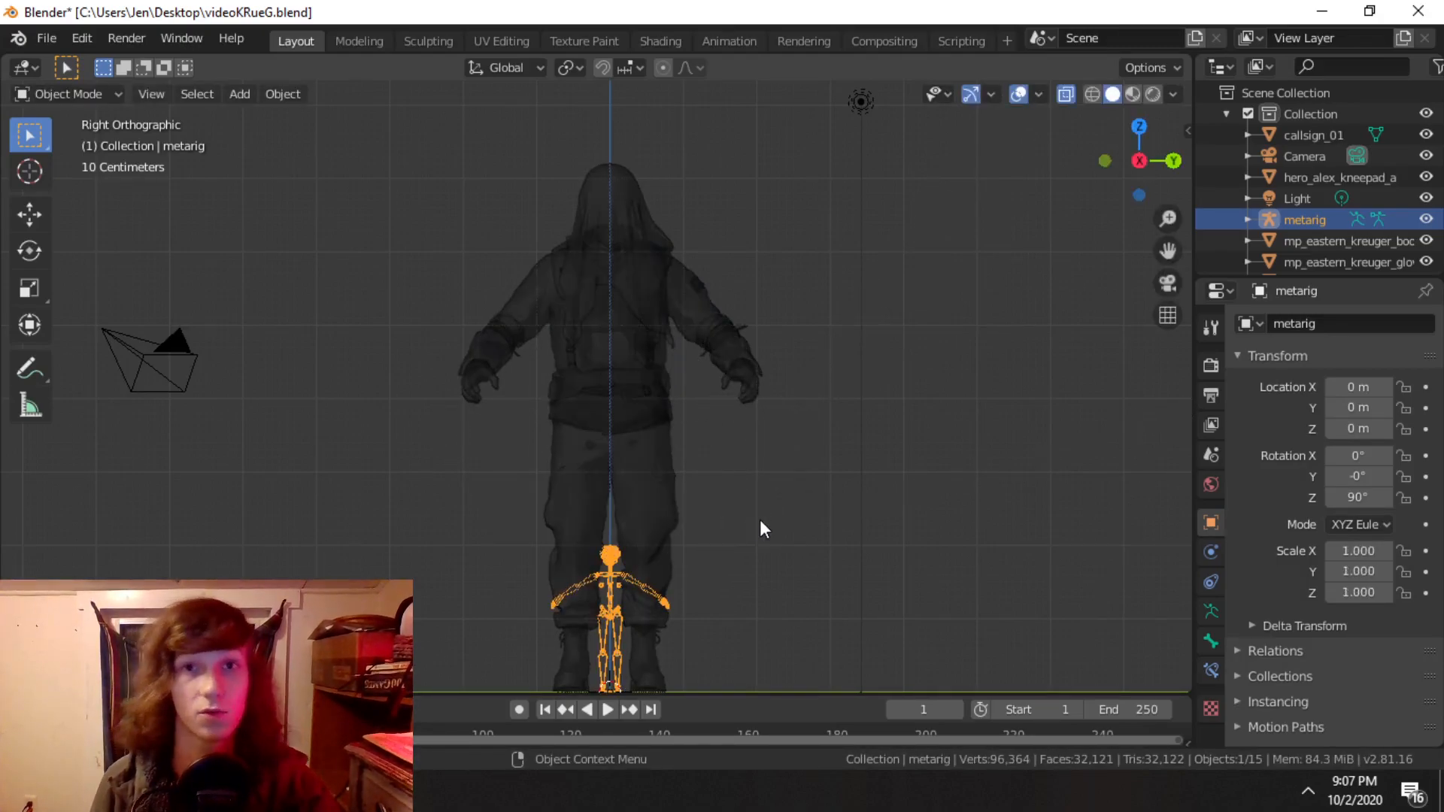
{"action": "key", "text": "s"}
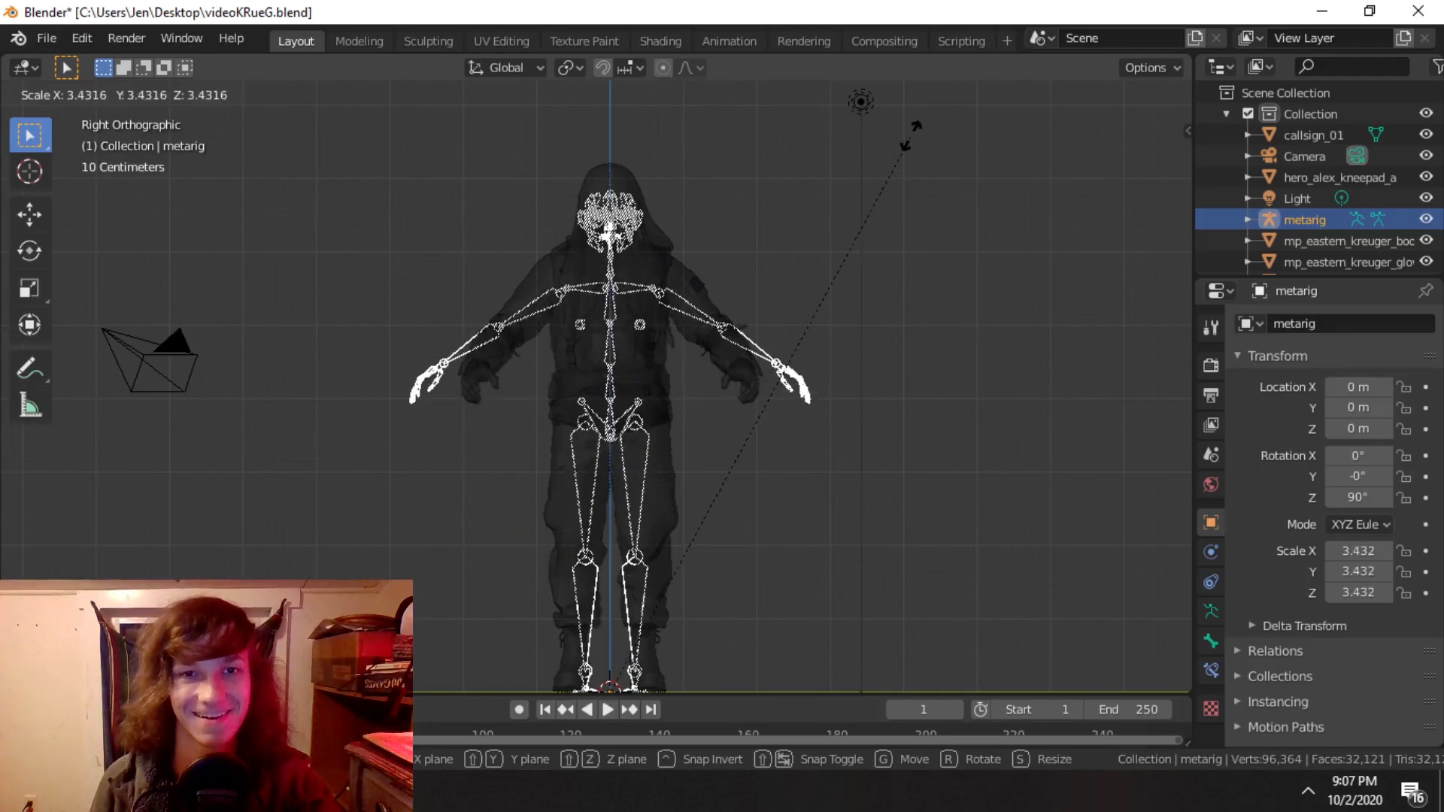
{"action": "left_click", "coordinate": [918, 110]}
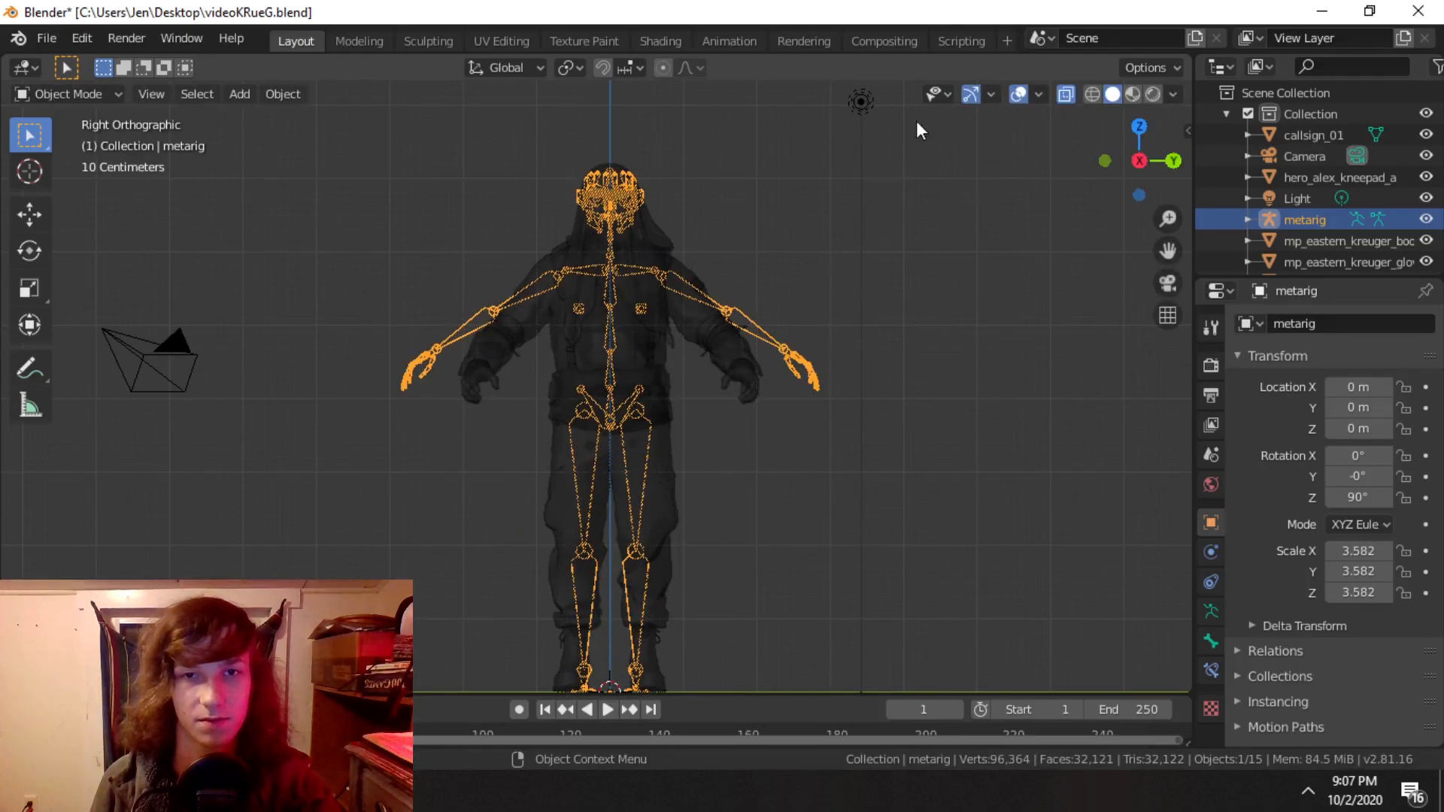
Step: Put the metarig into Edit Mode and enable X-axis mirroring for its bones
{"action": "scroll", "coordinate": [764, 388], "scroll_direction": "up", "scroll_amount": 1}
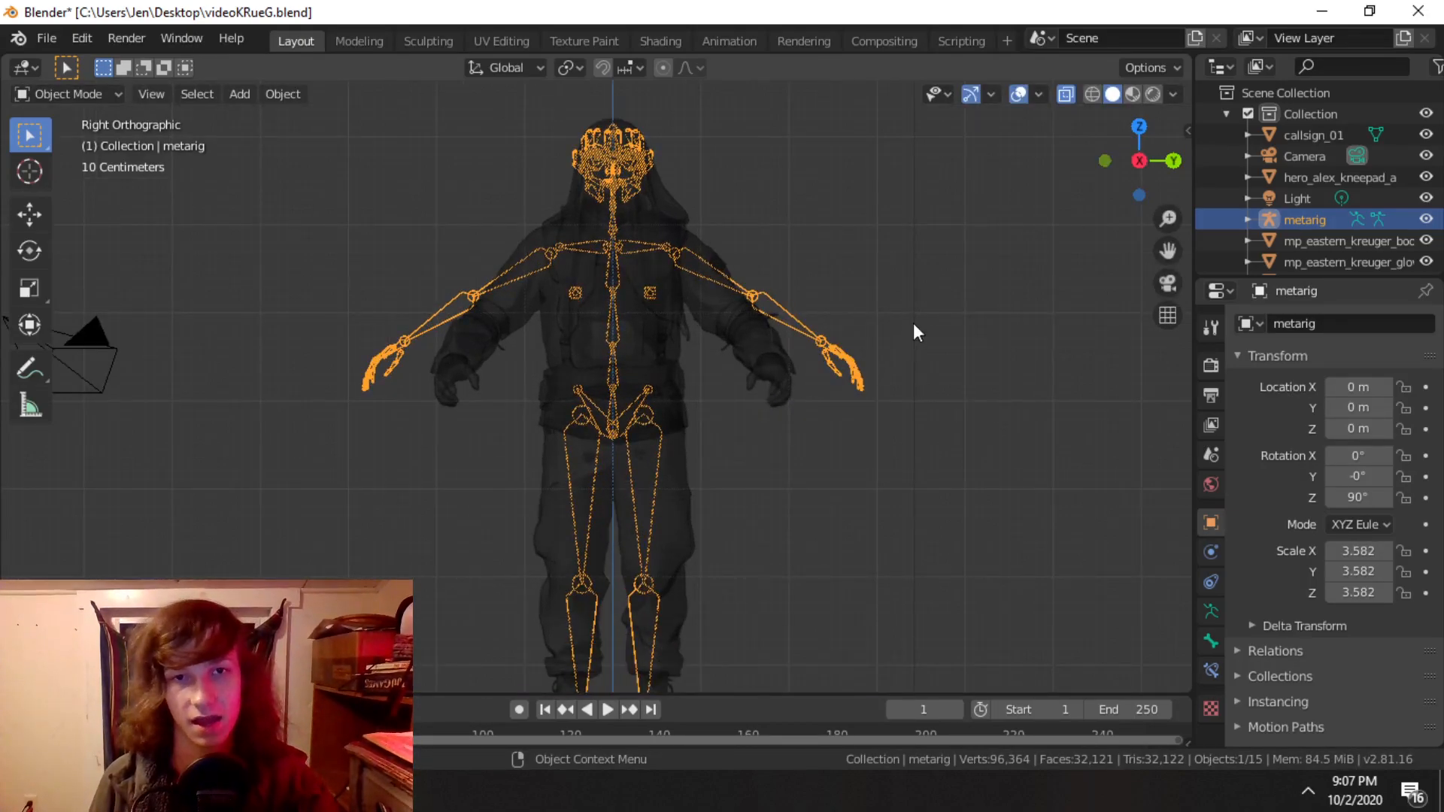
{"action": "middle_click_drag", "start_coordinate": [970, 304], "coordinate": [693, 336]}
{"action": "key", "text": "alt+z"}
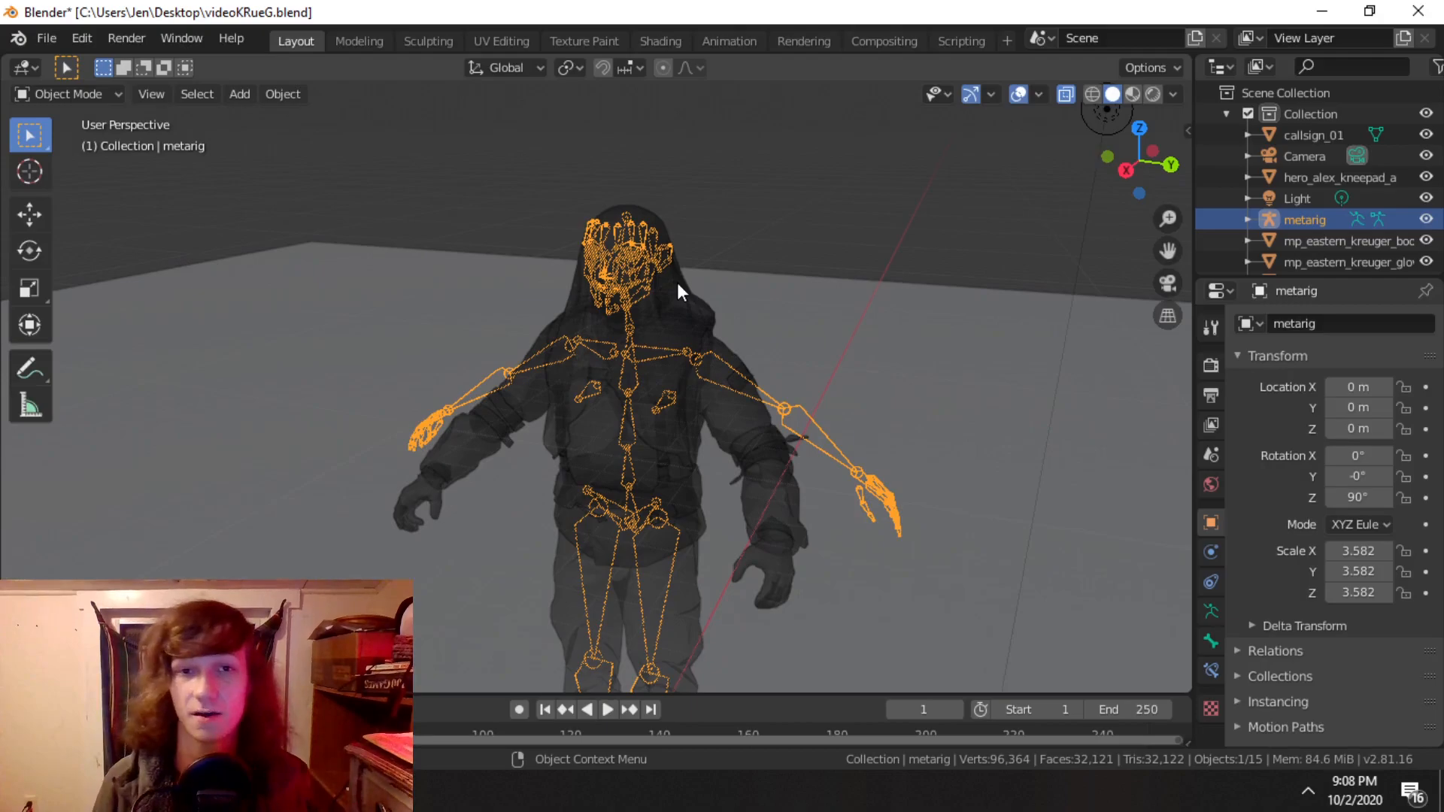
{"action": "scroll", "coordinate": [677, 283], "scroll_direction": "up", "scroll_amount": 3}
{"action": "middle_click_drag", "start_coordinate": [765, 179], "coordinate": [725, 370]}
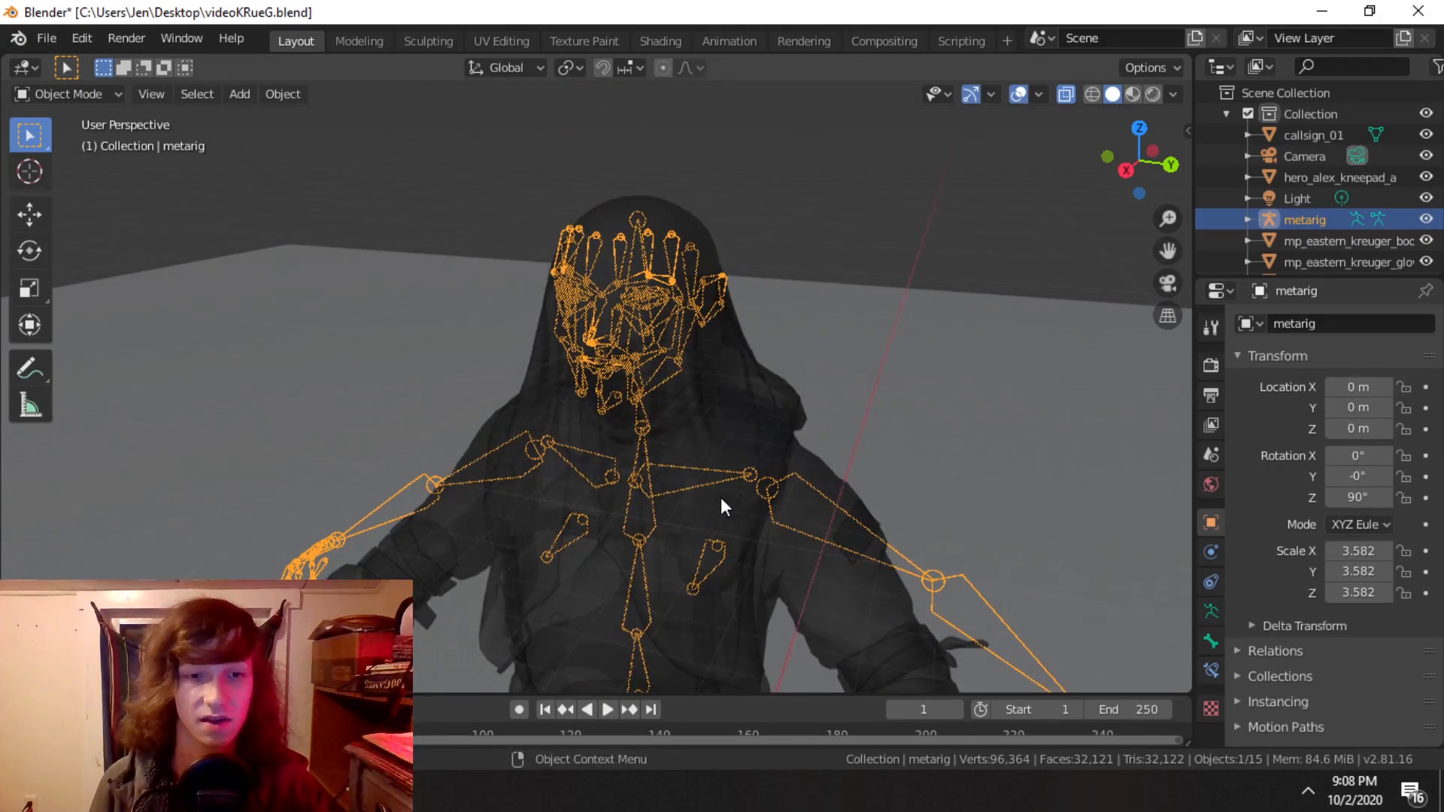
{"action": "key", "text": "Tab"}
{"action": "middle_click_drag", "start_coordinate": [722, 500], "coordinate": [687, 399]}
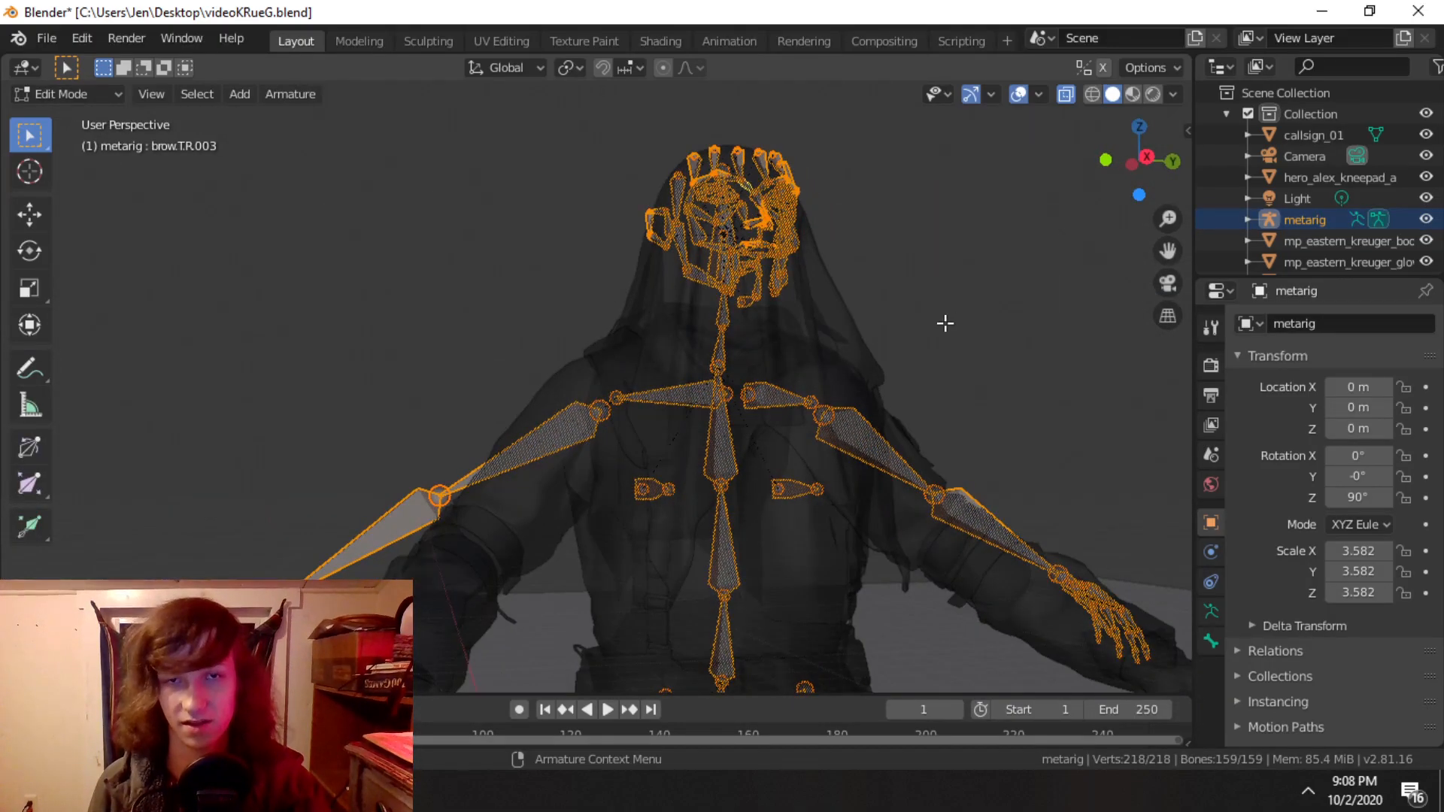
{"action": "middle_click_drag", "start_coordinate": [913, 329], "coordinate": [813, 389]}
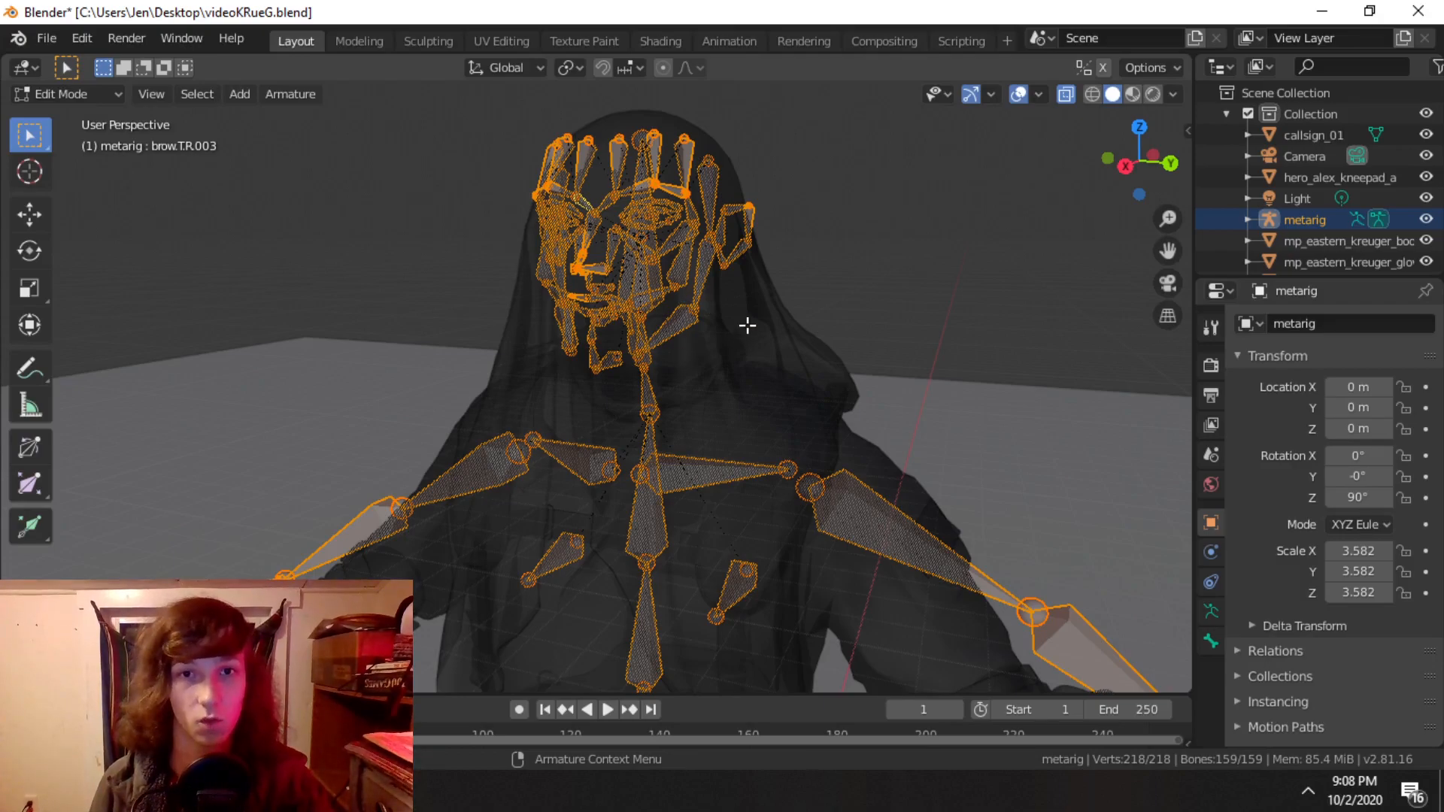
{"action": "middle_click_drag", "start_coordinate": [637, 319], "coordinate": [702, 322]}
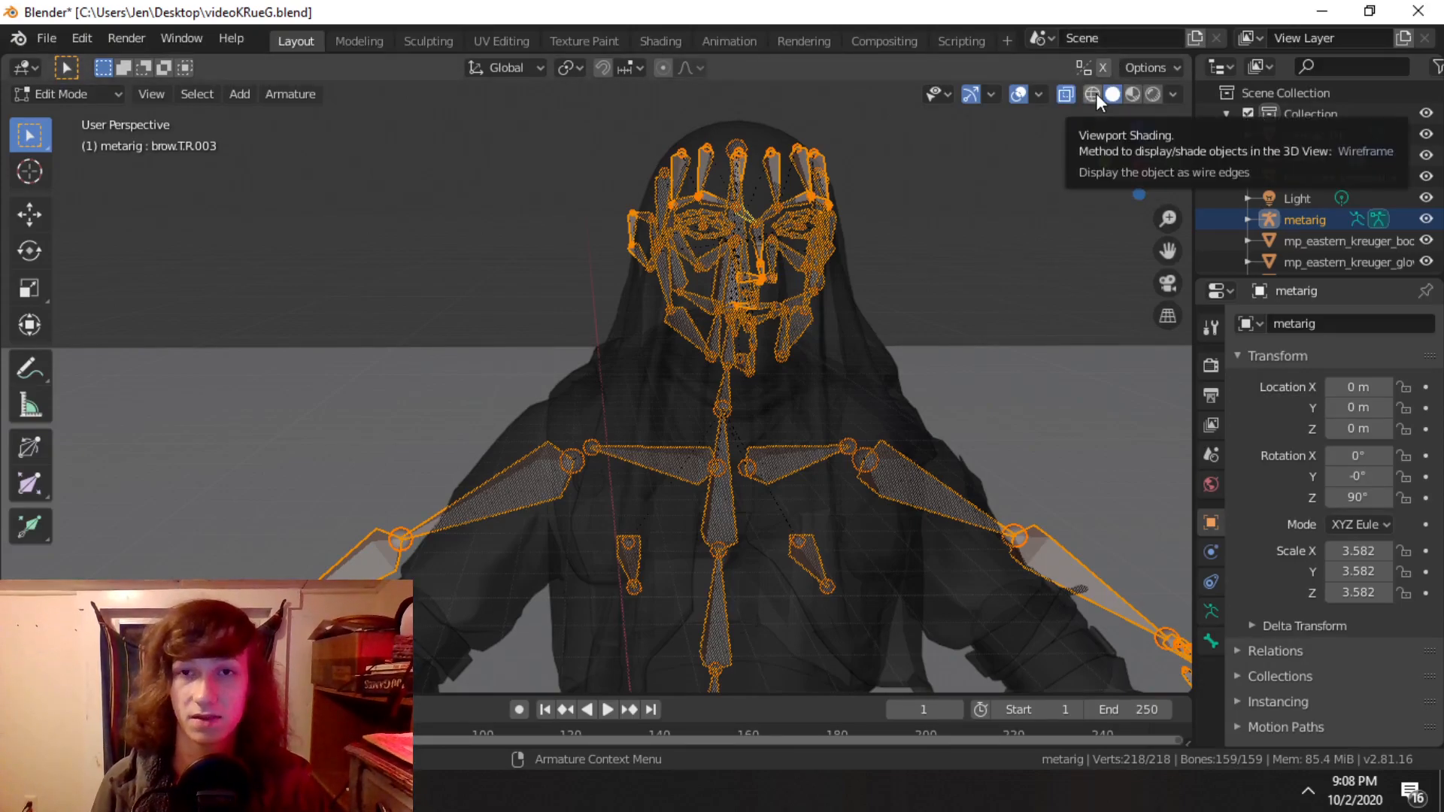
{"action": "left_click", "coordinate": [1102, 67]}
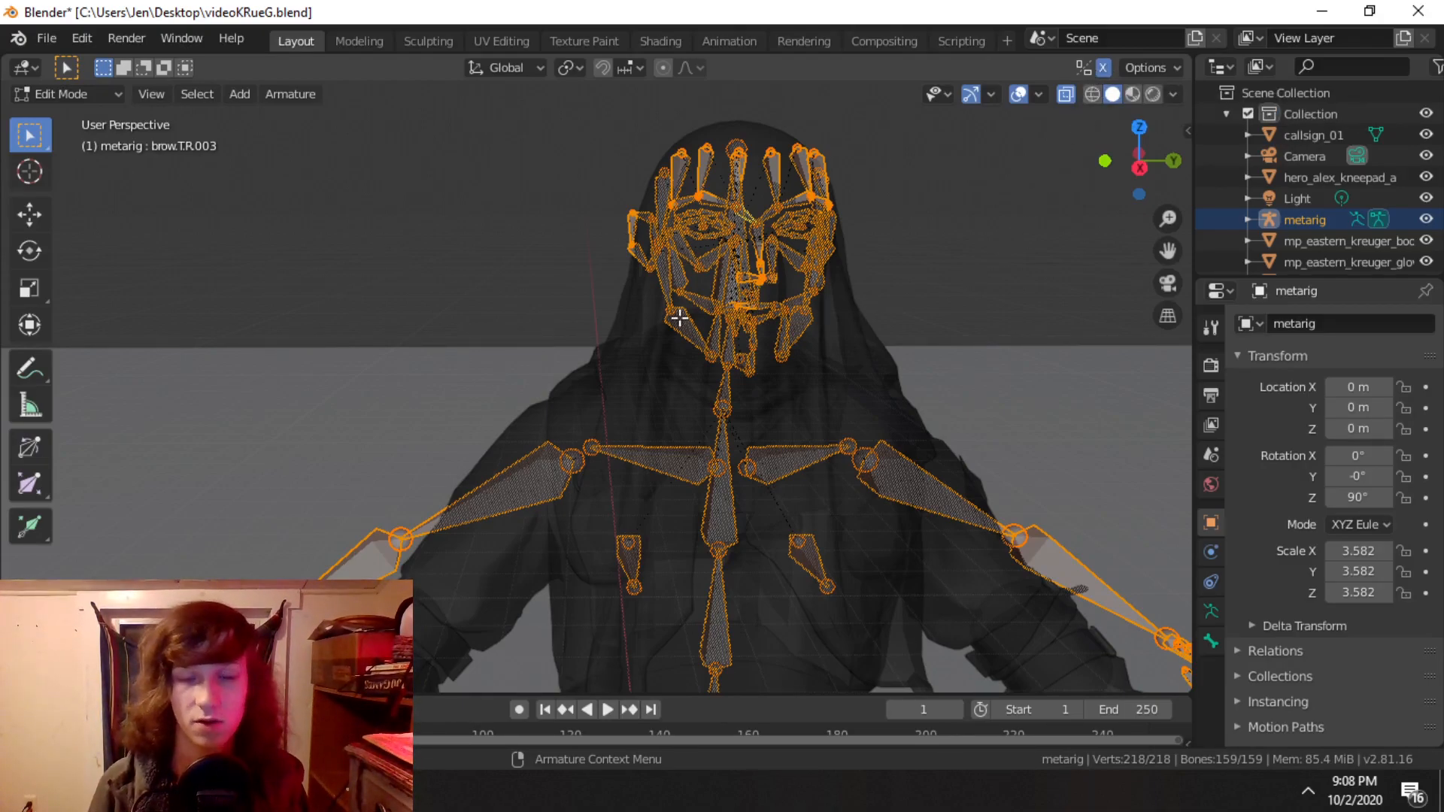
Step: Delete the outer face bones around one ear, temple and cheek of the metarig, together with their mirrored counterparts
{"action": "left_click_drag", "start_coordinate": [622, 133], "coordinate": [691, 352]}
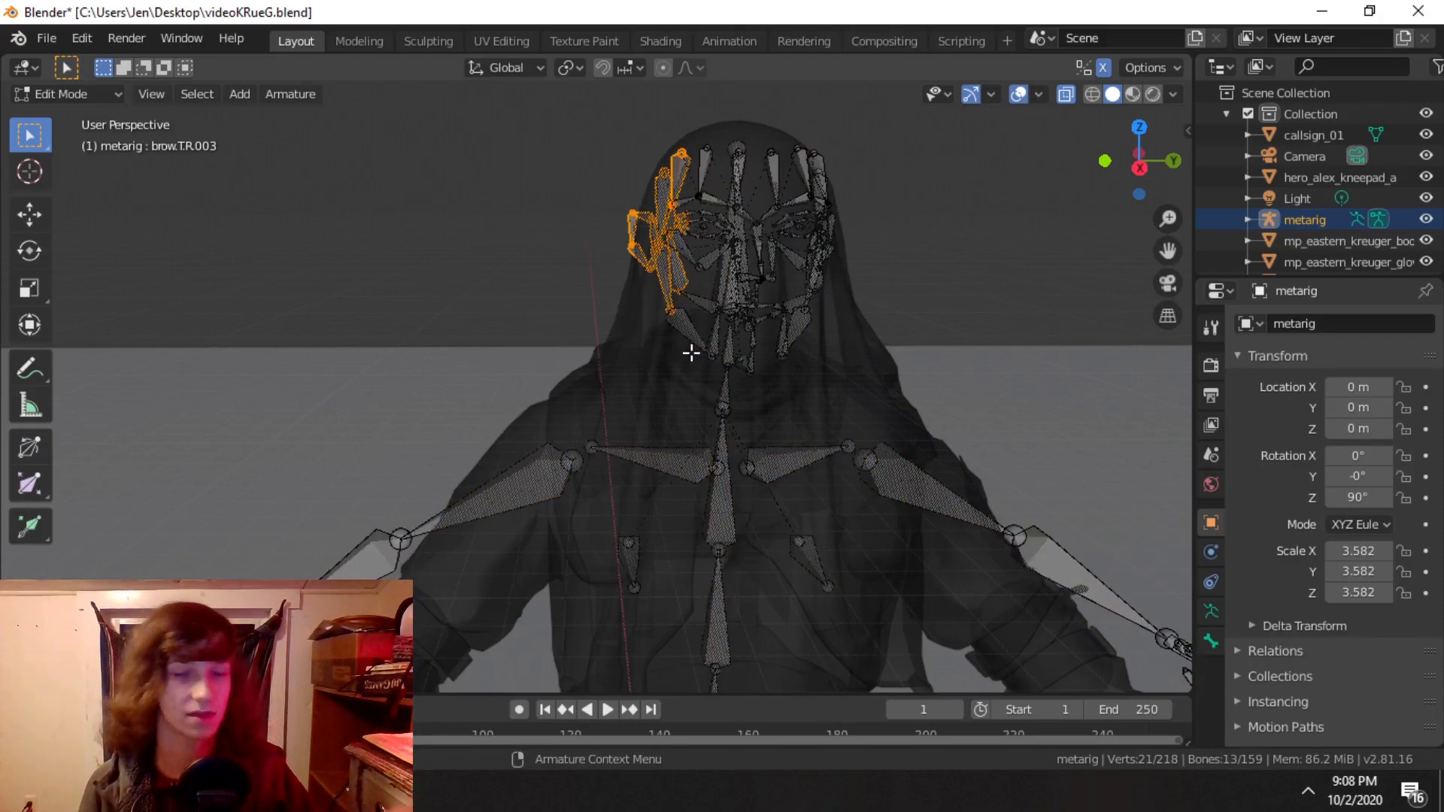
{"action": "key", "text": "x"}
{"action": "left_click", "coordinate": [690, 355]}
{"action": "middle_click_drag", "start_coordinate": [687, 349], "coordinate": [857, 336]}
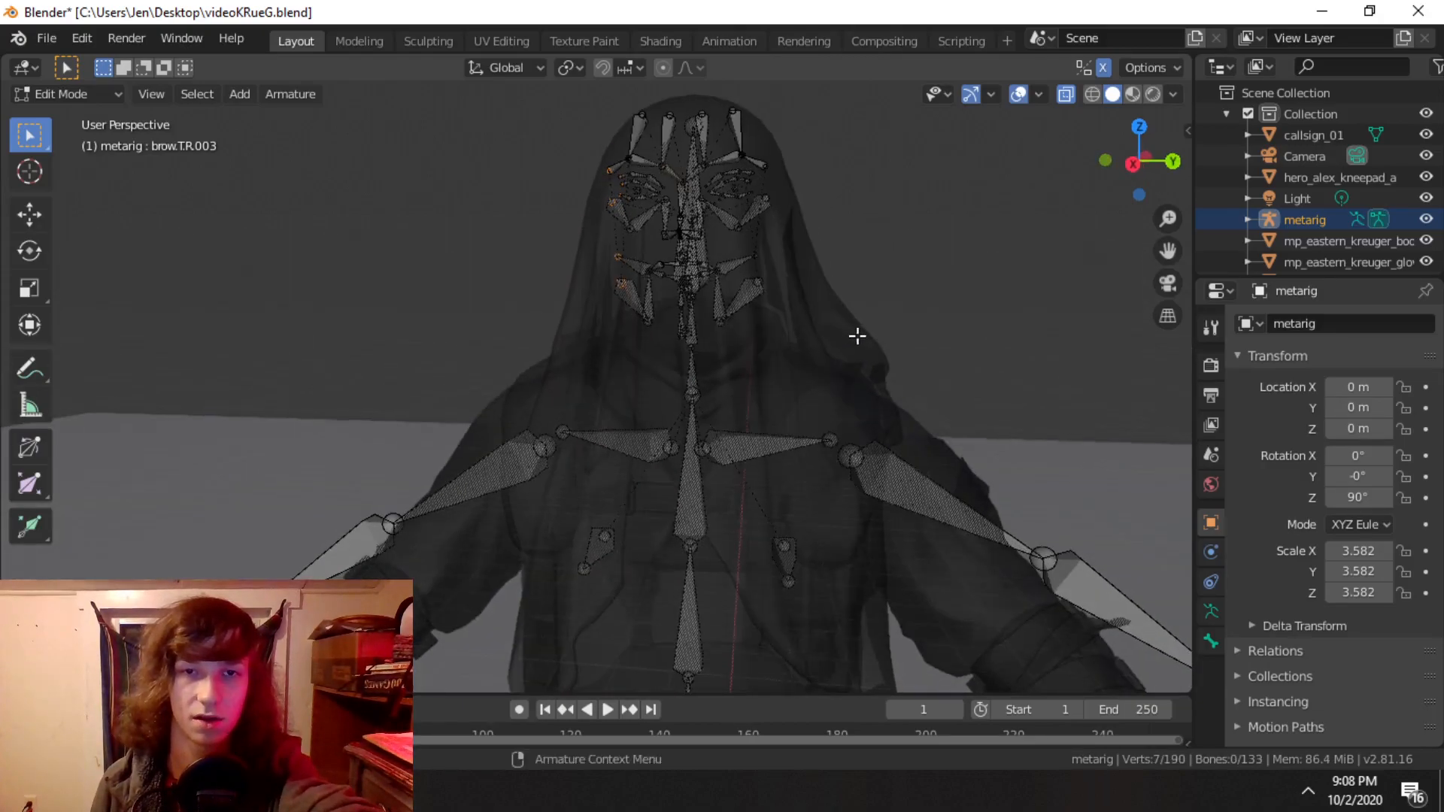
{"action": "left_click", "coordinate": [934, 498]}
{"action": "key", "text": "g"}
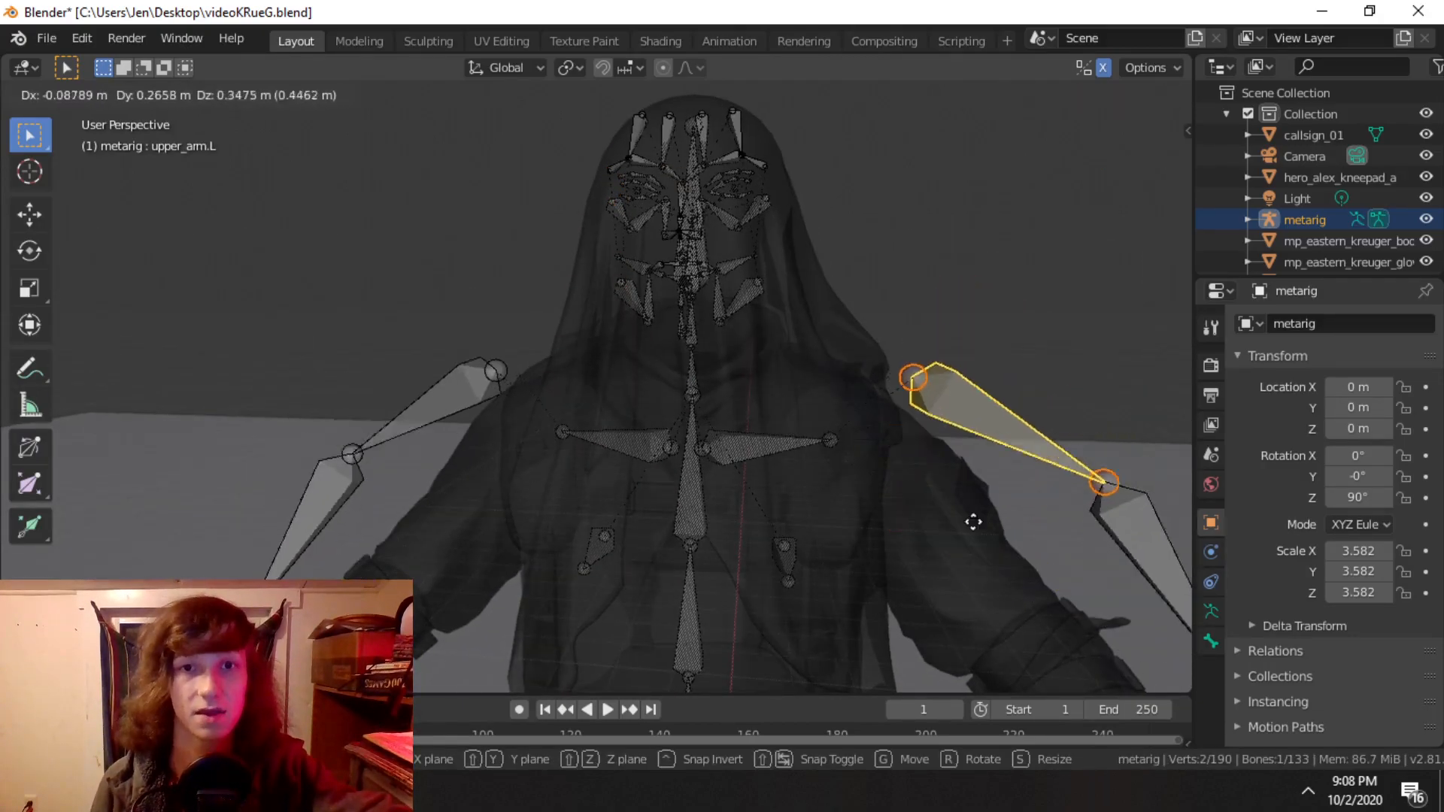
{"action": "key", "text": "Escape"}
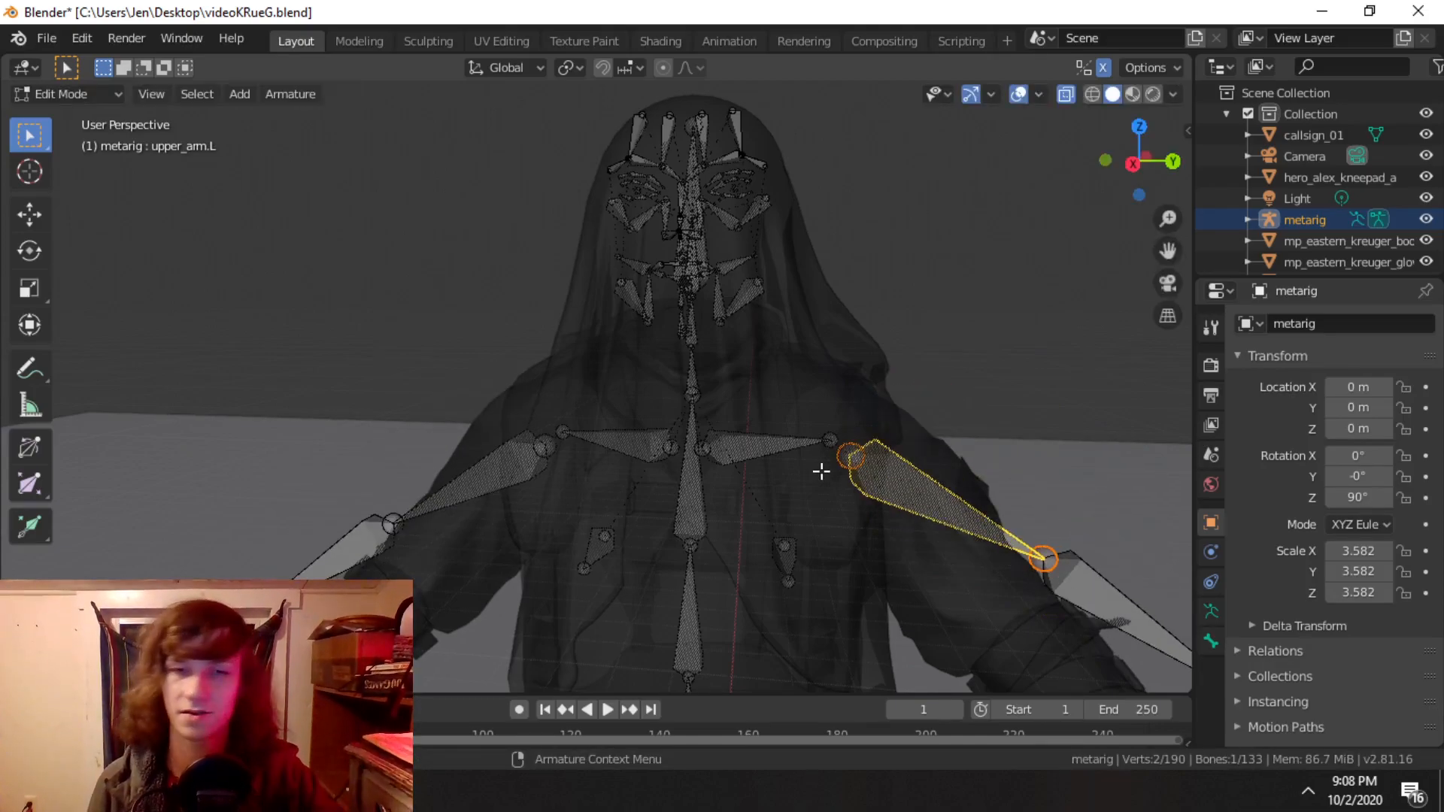
Step: Delete all the remaining facial bones of the metarig, including the face bone inside the head bone
{"action": "middle_click_drag", "start_coordinate": [530, 283], "coordinate": [883, 316]}
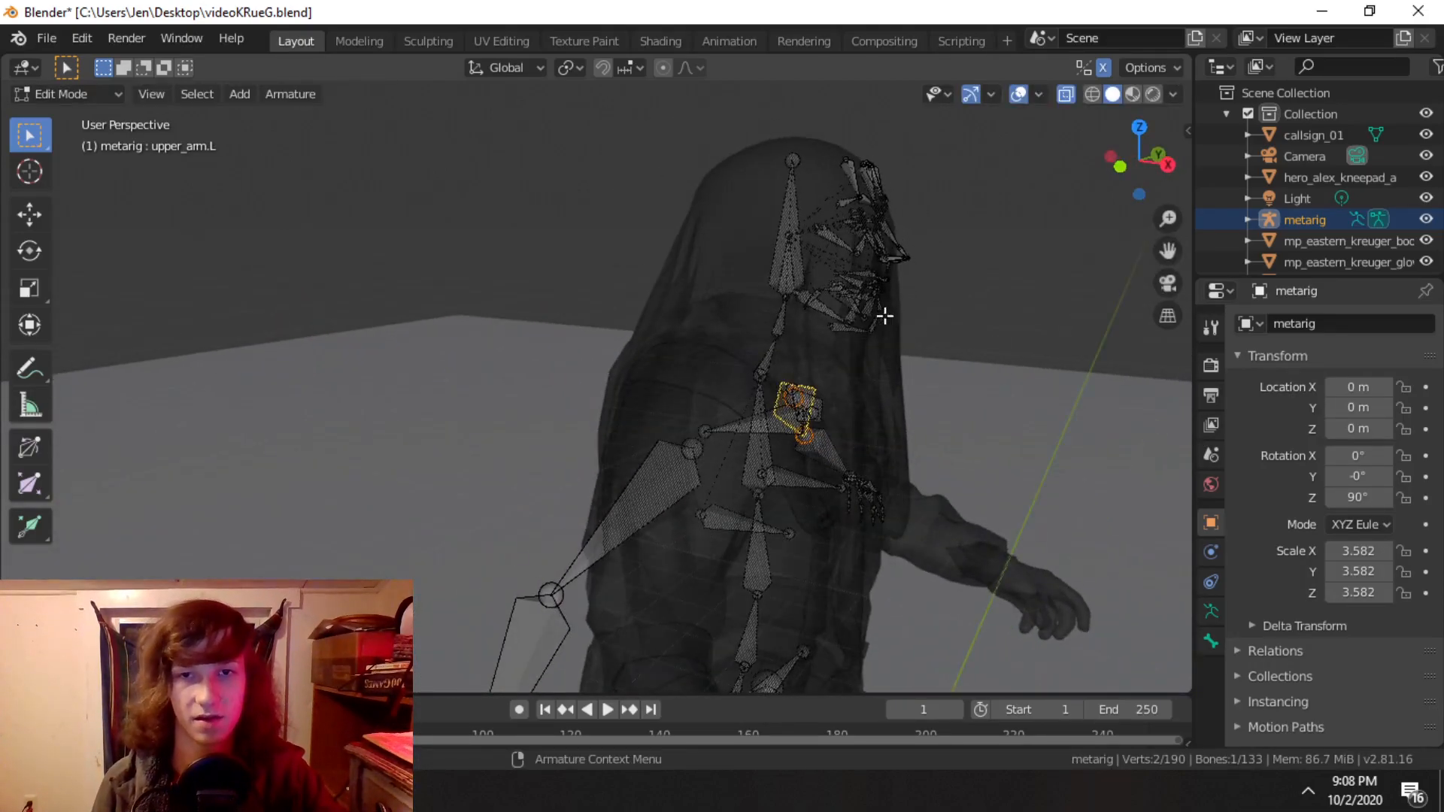
{"action": "mouse_move", "coordinate": [603, 369]}
{"action": "middle_mouse_down"}
{"action": "mouse_move", "coordinate": [744, 342]}
{"action": "mouse_move", "coordinate": [632, 390]}
{"action": "mouse_move", "coordinate": [593, 386]}
{"action": "middle_mouse_up"}
{"action": "scroll", "coordinate": [593, 385], "scroll_direction": "up", "scroll_amount": 3}
{"action": "middle_click_drag", "start_coordinate": [826, 395], "coordinate": [805, 493], "text": "shift"}
{"action": "left_click_drag", "start_coordinate": [892, 531], "coordinate": [613, 69]}
{"action": "key", "text": "x"}
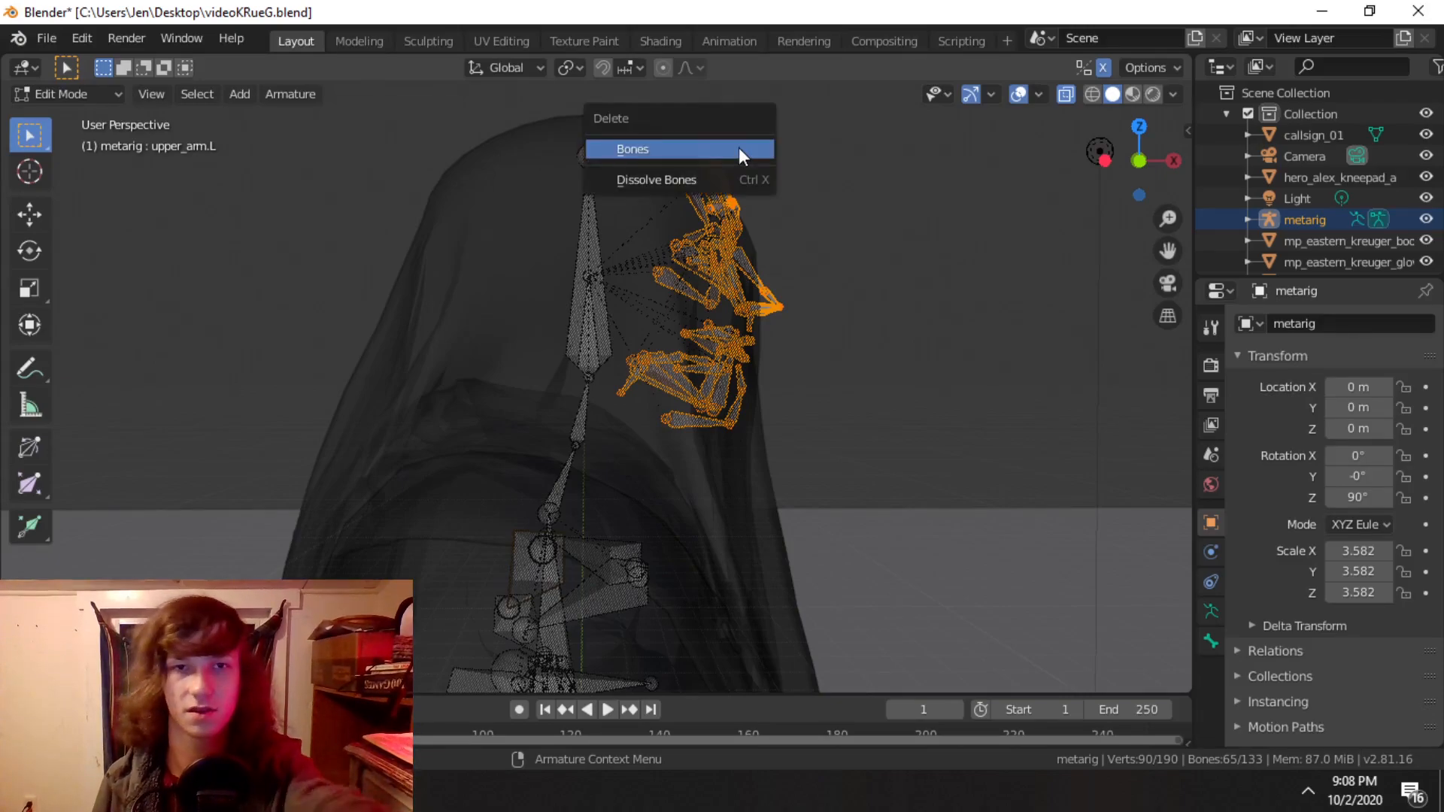
{"action": "left_click", "coordinate": [739, 147]}
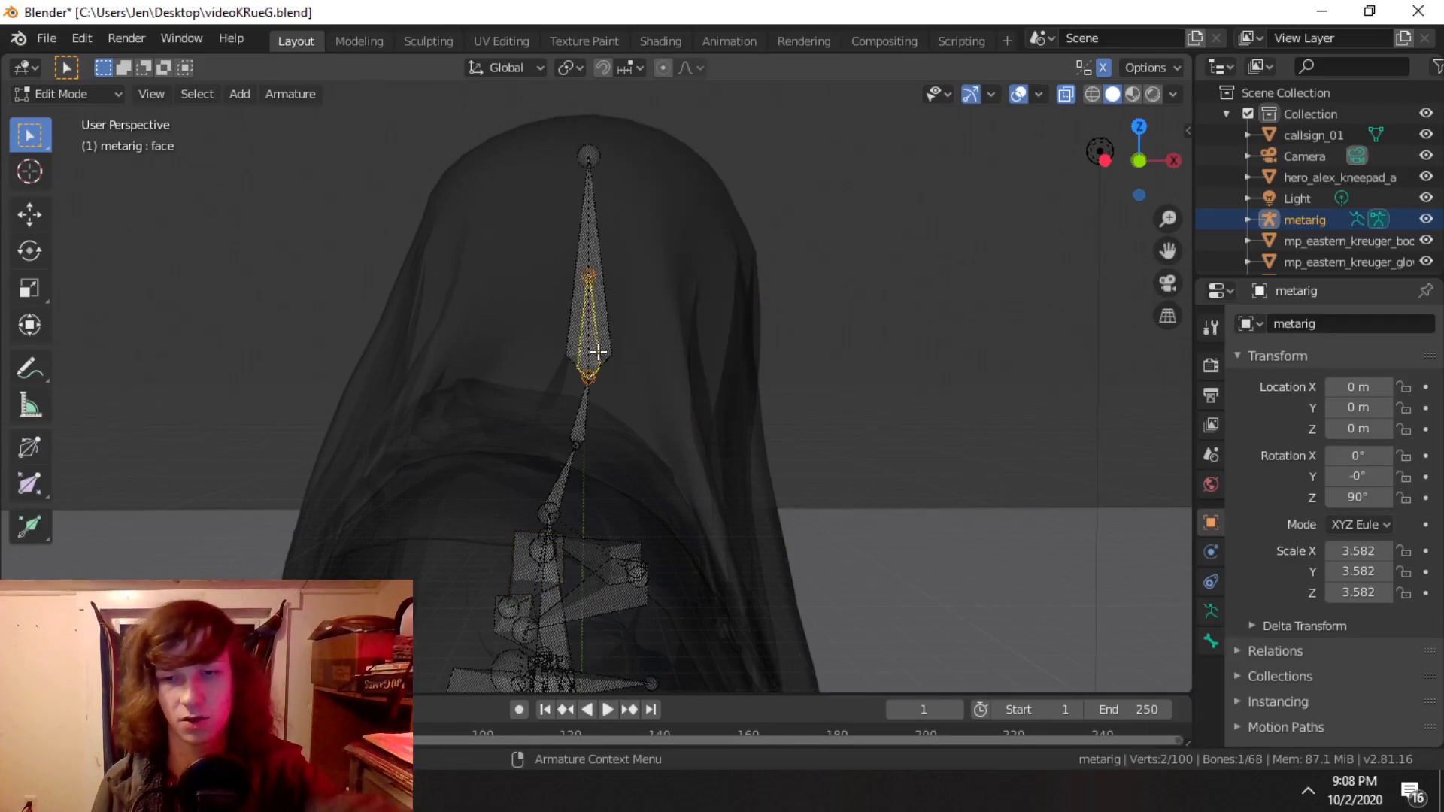
{"action": "key", "text": "x"}
{"action": "left_click", "coordinate": [599, 353]}
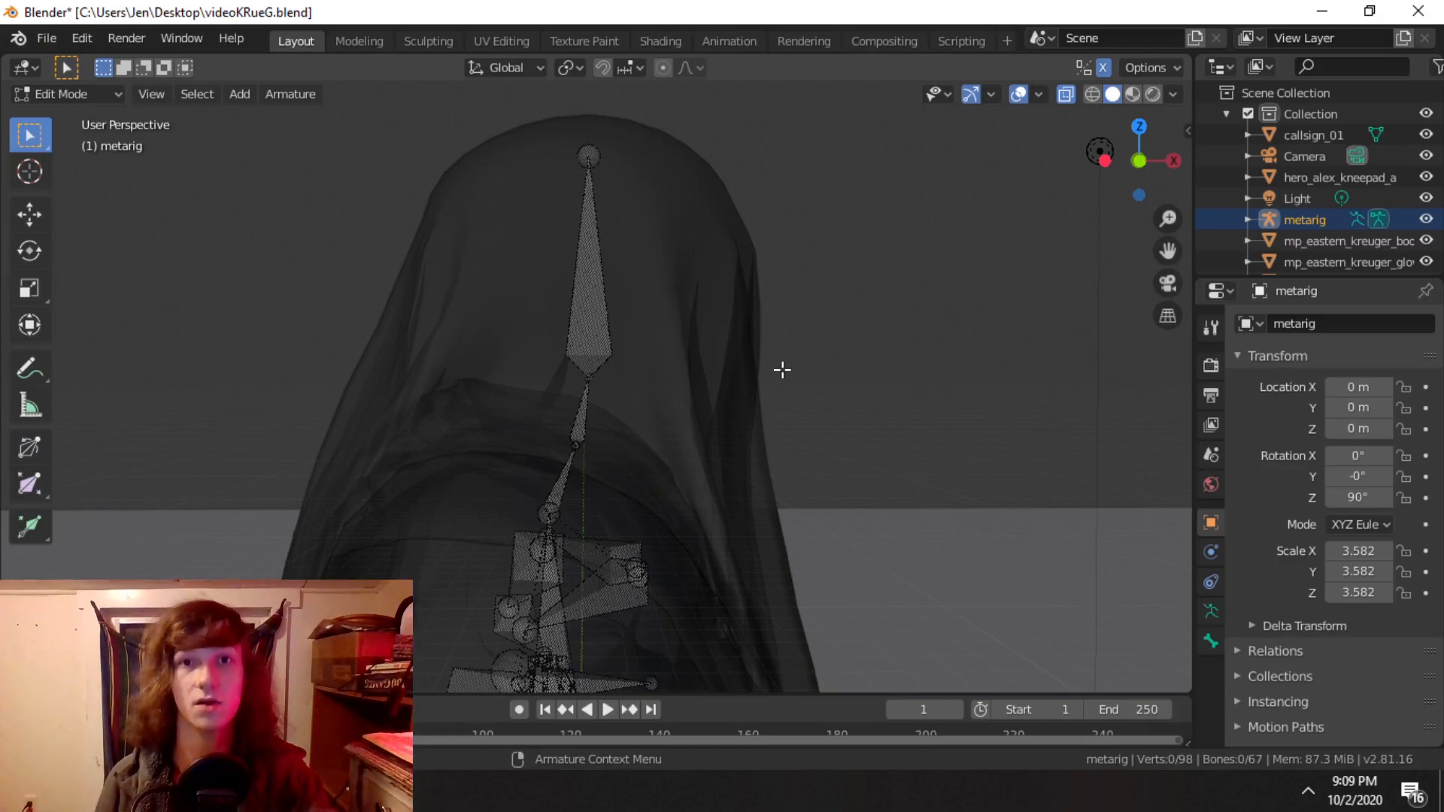
Step: Delete the breast.L bone and its mirrored counterpart from the chest
{"action": "middle_click_drag", "start_coordinate": [885, 416], "coordinate": [671, 423]}
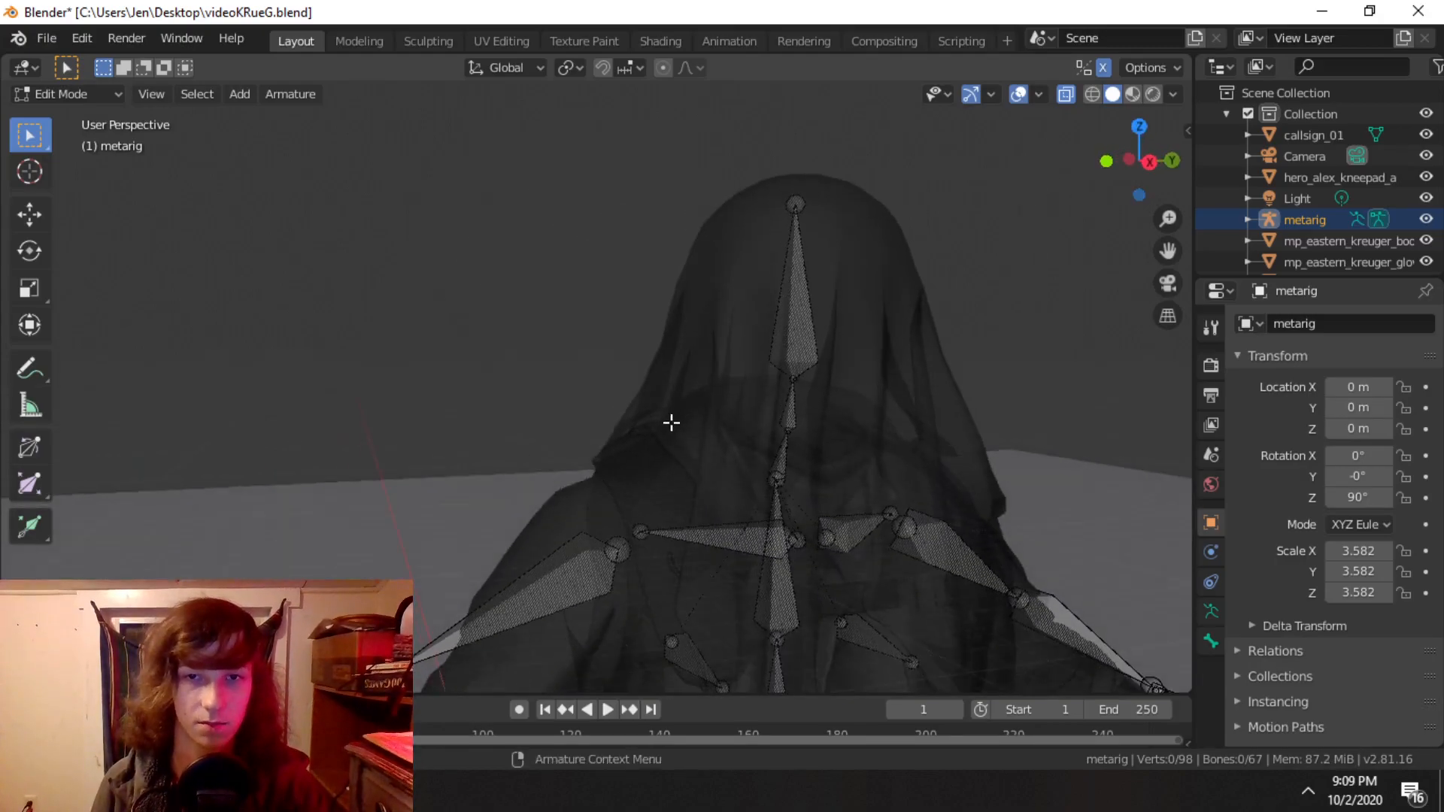
{"action": "middle_click_drag", "start_coordinate": [858, 481], "coordinate": [797, 506]}
{"action": "scroll", "coordinate": [815, 590], "scroll_direction": "up", "scroll_amount": 3}
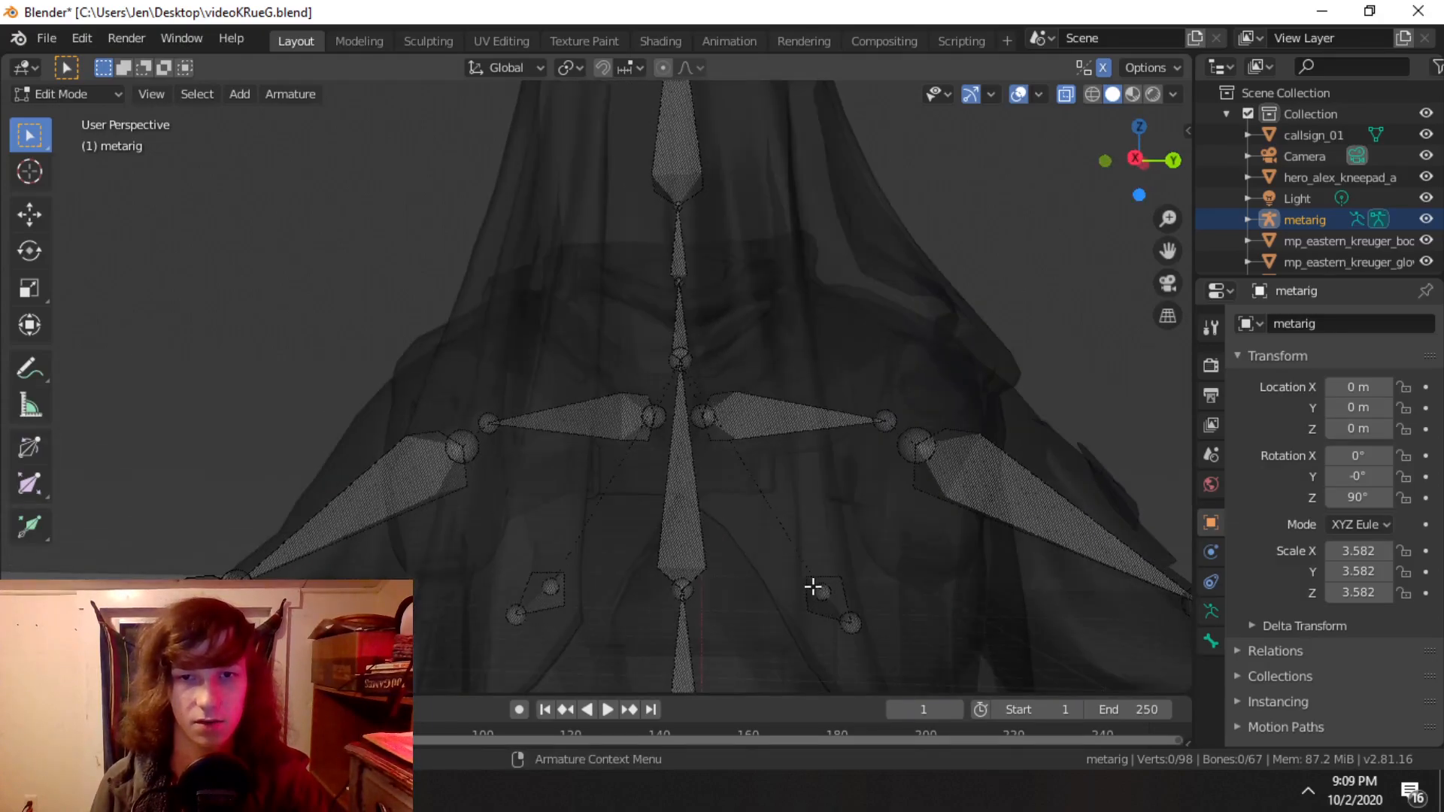
{"action": "middle_click_drag", "start_coordinate": [815, 589], "coordinate": [852, 603]}
{"action": "left_click", "coordinate": [802, 578]}
{"action": "left_click", "coordinate": [767, 572]}
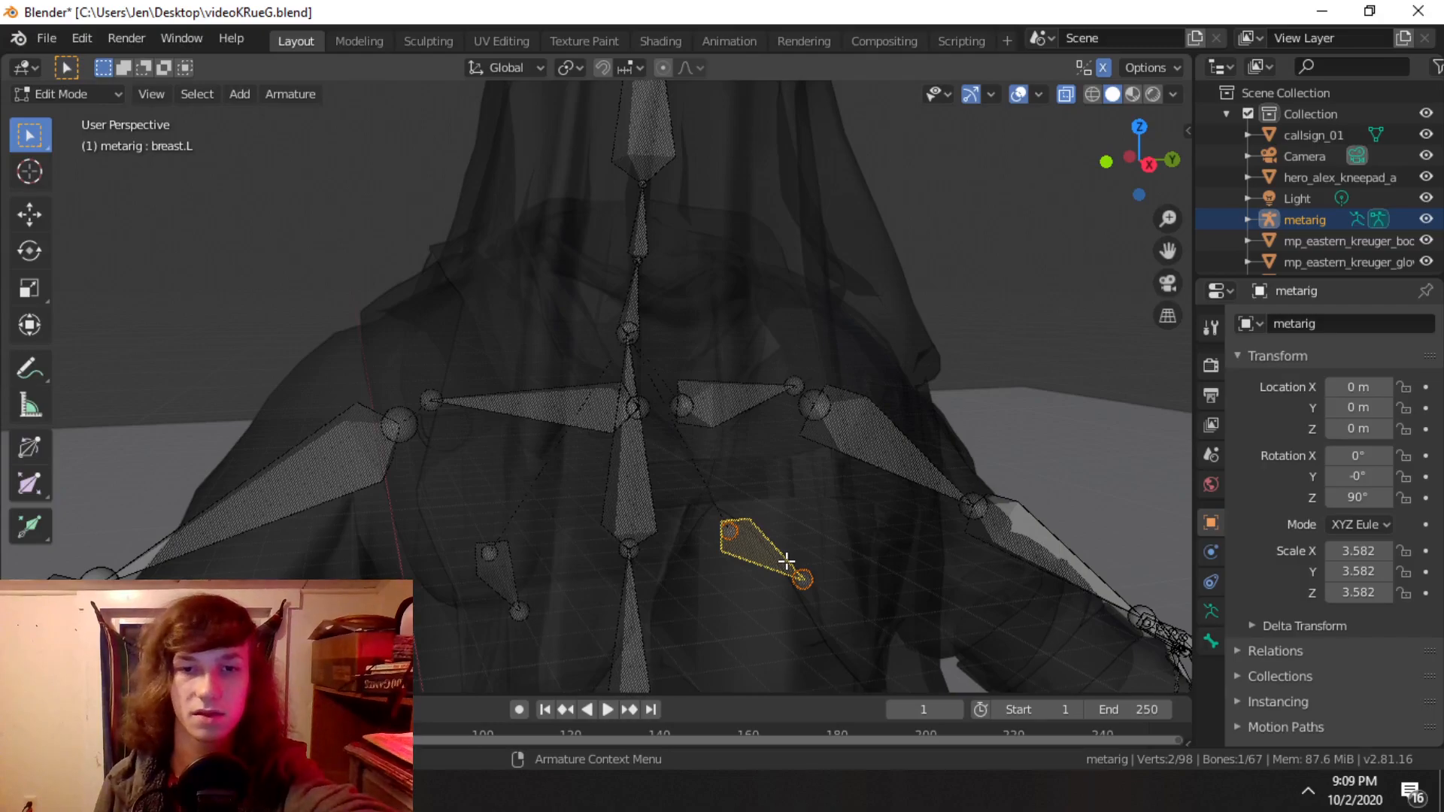
{"action": "key", "text": "x"}
{"action": "left_click", "coordinate": [774, 561]}
Step: In the front orthographic view, move the right forearm and hand bones, including the elbow joint, forward along the character's arm
{"action": "scroll", "coordinate": [782, 565], "scroll_direction": "down", "scroll_amount": 4}
{"action": "middle_click_drag", "start_coordinate": [798, 570], "coordinate": [751, 219], "text": "shift"}
{"action": "scroll", "coordinate": [747, 222], "scroll_direction": "down", "scroll_amount": 4}
{"action": "mouse_move", "coordinate": [709, 273]}
{"action": "middle_mouse_down"}
{"action": "mouse_move", "coordinate": [595, 294]}
{"action": "mouse_move", "coordinate": [696, 284]}
{"action": "middle_mouse_up"}
{"action": "scroll", "coordinate": [696, 284], "scroll_direction": "up", "scroll_amount": 5}
{"action": "middle_click_drag", "start_coordinate": [612, 258], "coordinate": [977, 542], "text": "shift"}
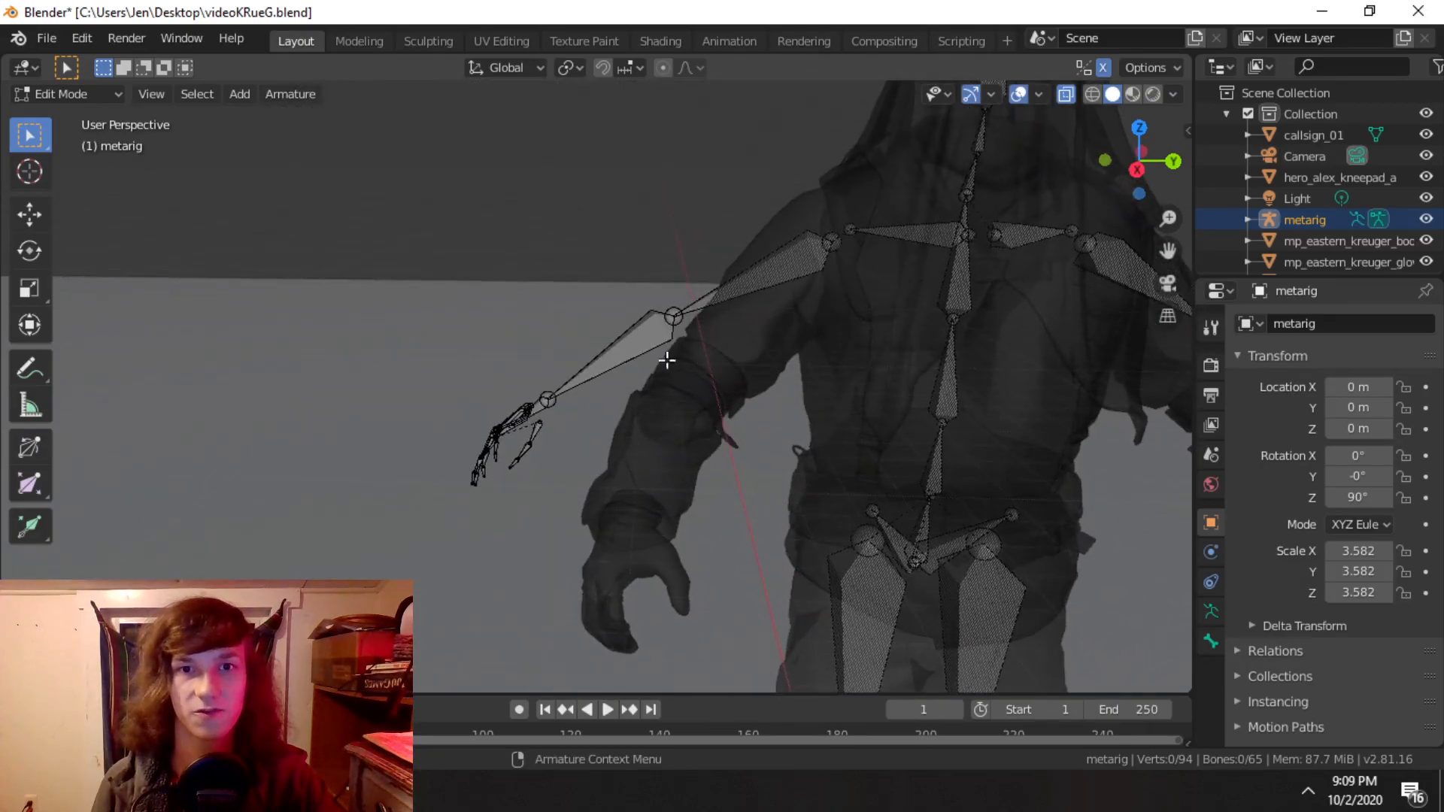
{"action": "middle_click_drag", "start_coordinate": [495, 404], "coordinate": [565, 605]}
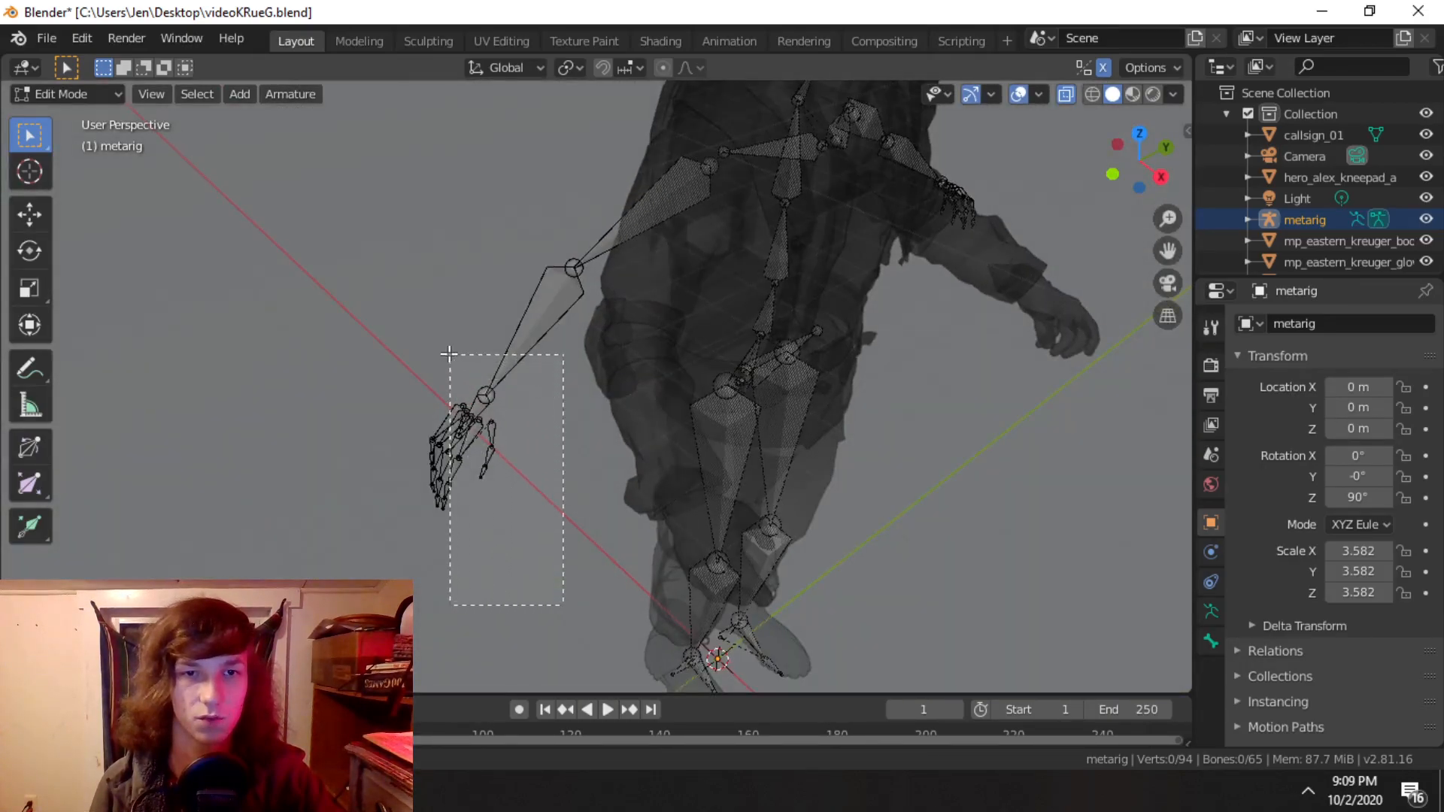
{"action": "left_click_drag", "start_coordinate": [385, 342], "coordinate": [385, 342]}
{"action": "middle_click_drag", "start_coordinate": [613, 451], "coordinate": [687, 457]}
{"action": "middle_click_drag", "start_coordinate": [760, 495], "coordinate": [511, 512]}
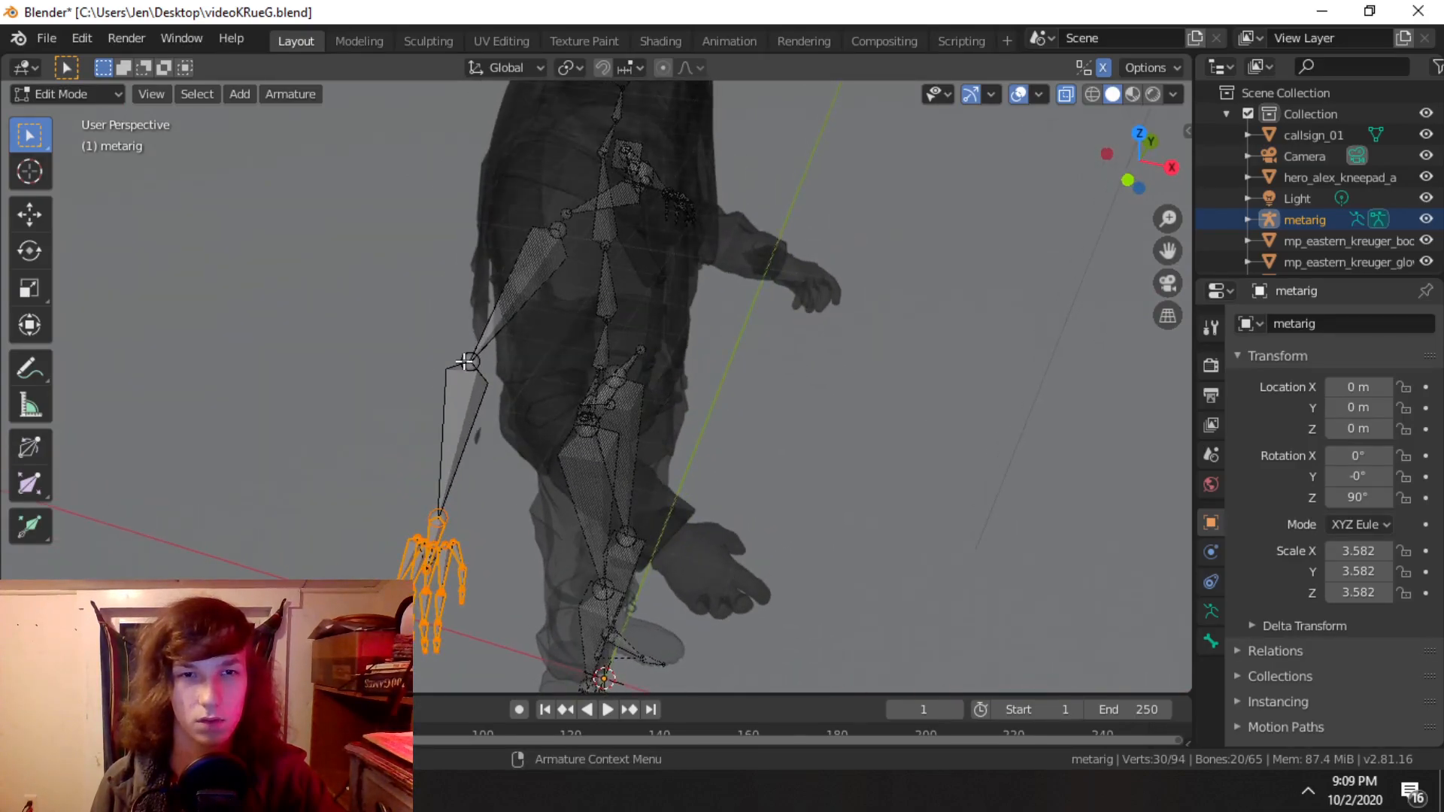
{"action": "left_click", "coordinate": [510, 385]}
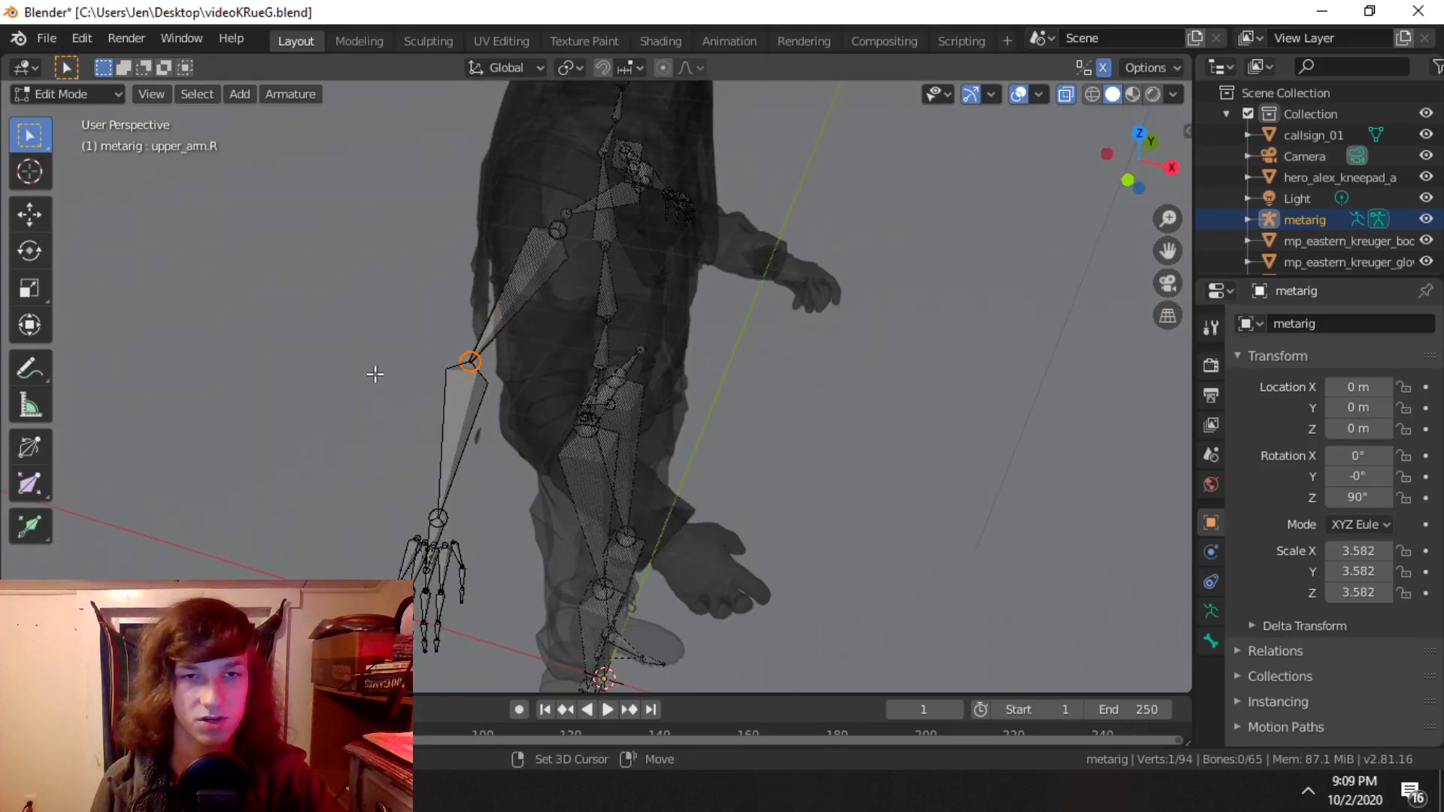
{"action": "left_click_drag", "start_coordinate": [465, 664], "coordinate": [466, 664]}
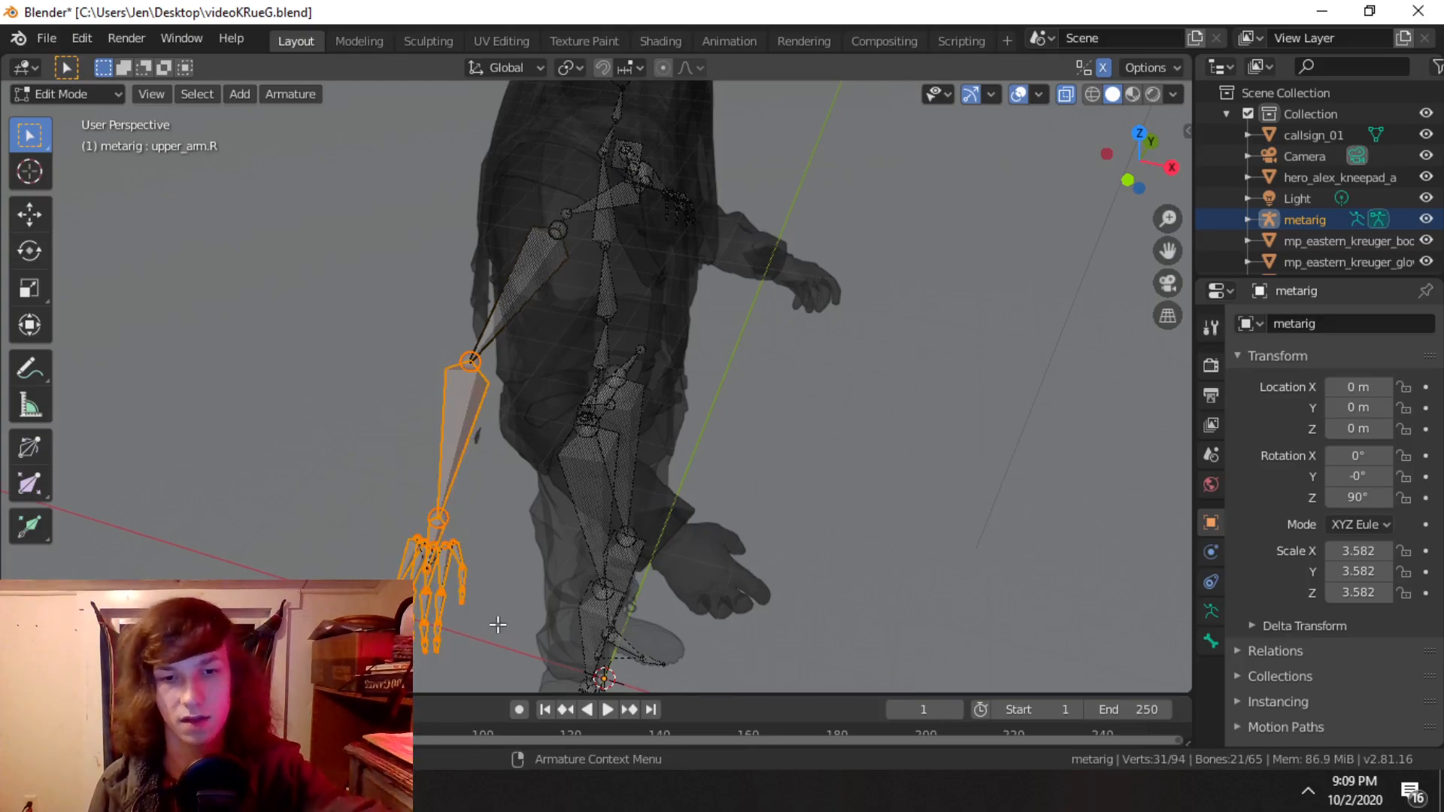
{"action": "mouse_move", "coordinate": [733, 501]}
{"action": "middle_mouse_down"}
{"action": "mouse_move", "coordinate": [555, 374]}
{"action": "mouse_move", "coordinate": [724, 482]}
{"action": "middle_mouse_up"}
{"action": "scroll", "coordinate": [724, 481], "scroll_direction": "up", "scroll_amount": 3}
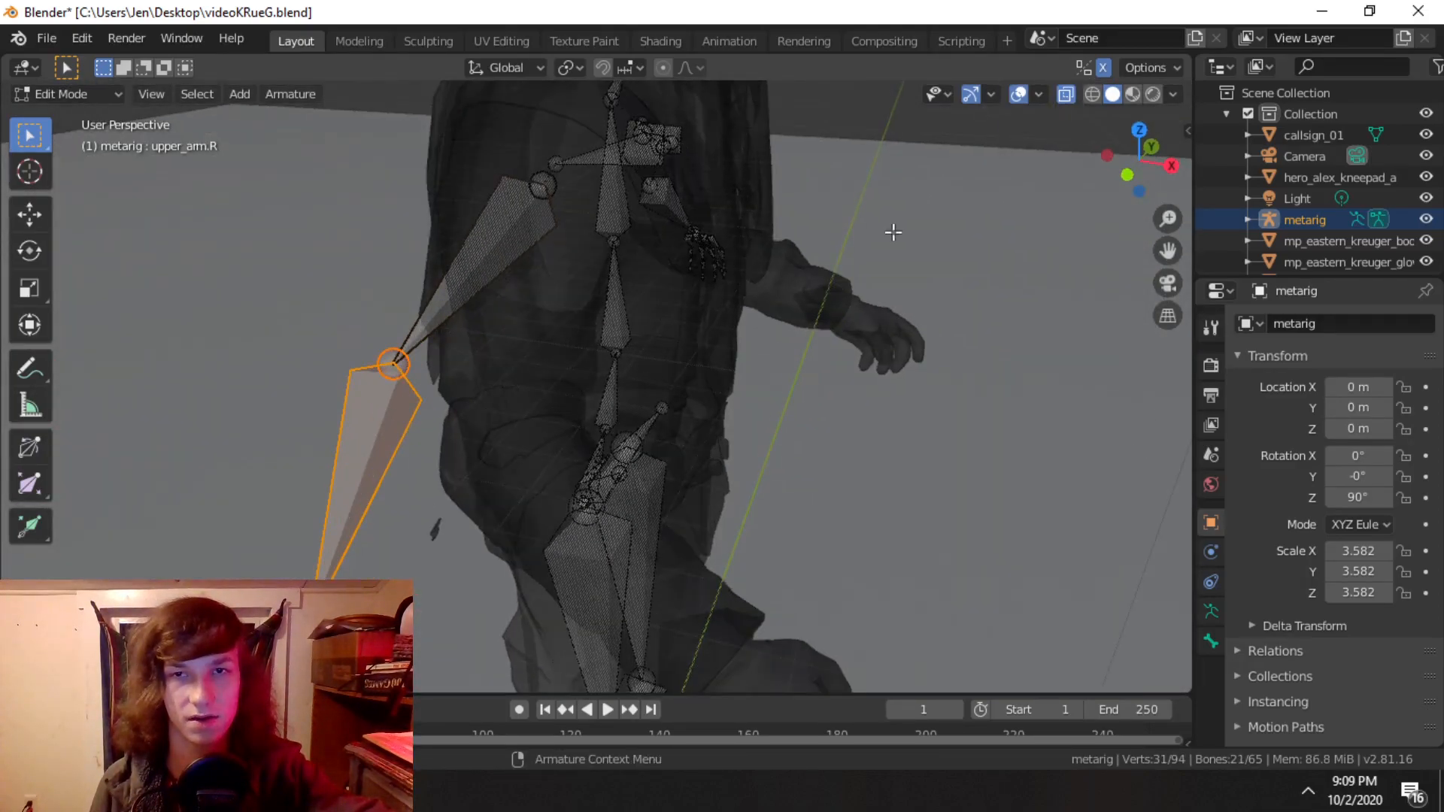
{"action": "left_click", "coordinate": [1125, 176]}
{"action": "key", "text": "g"}
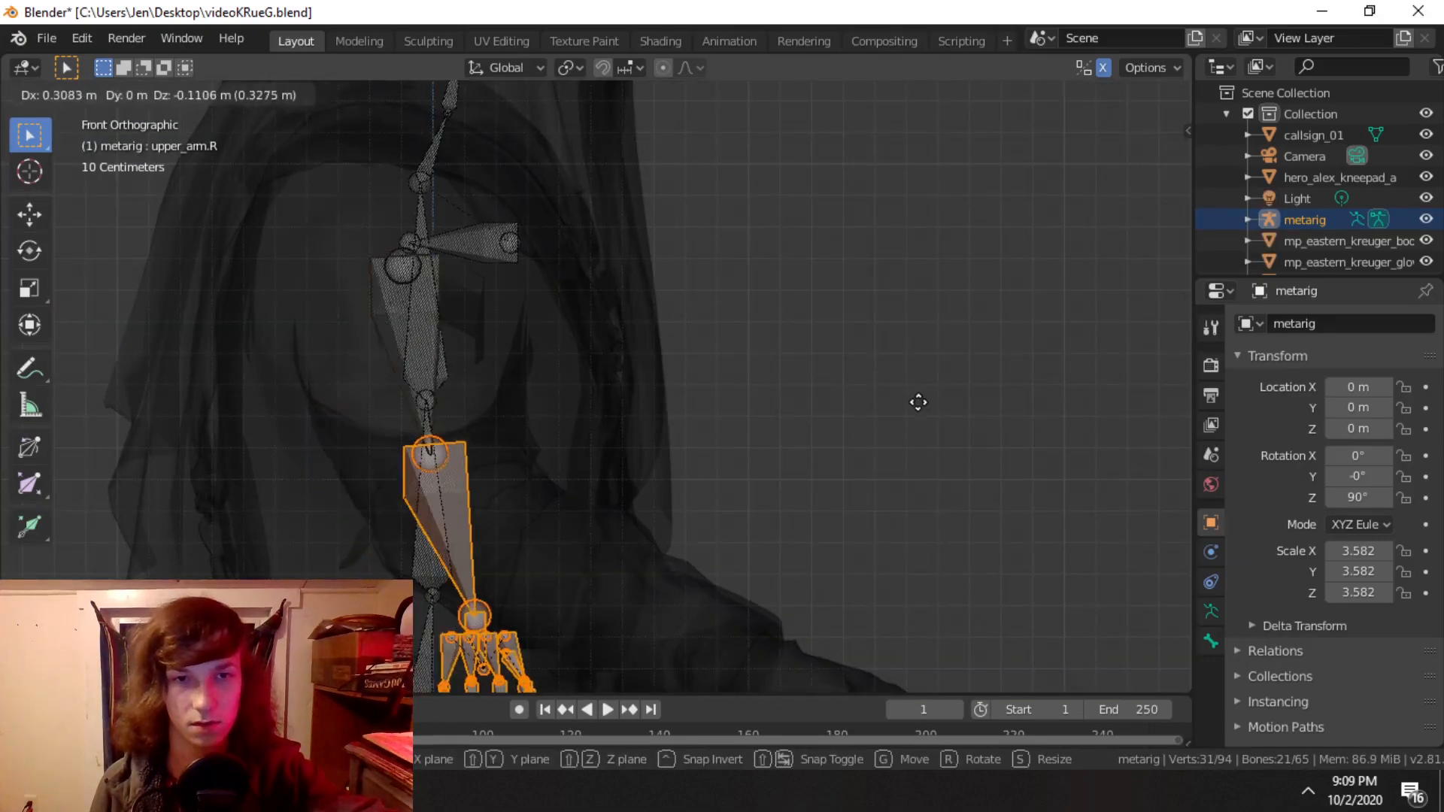
{"action": "left_click", "coordinate": [977, 399]}
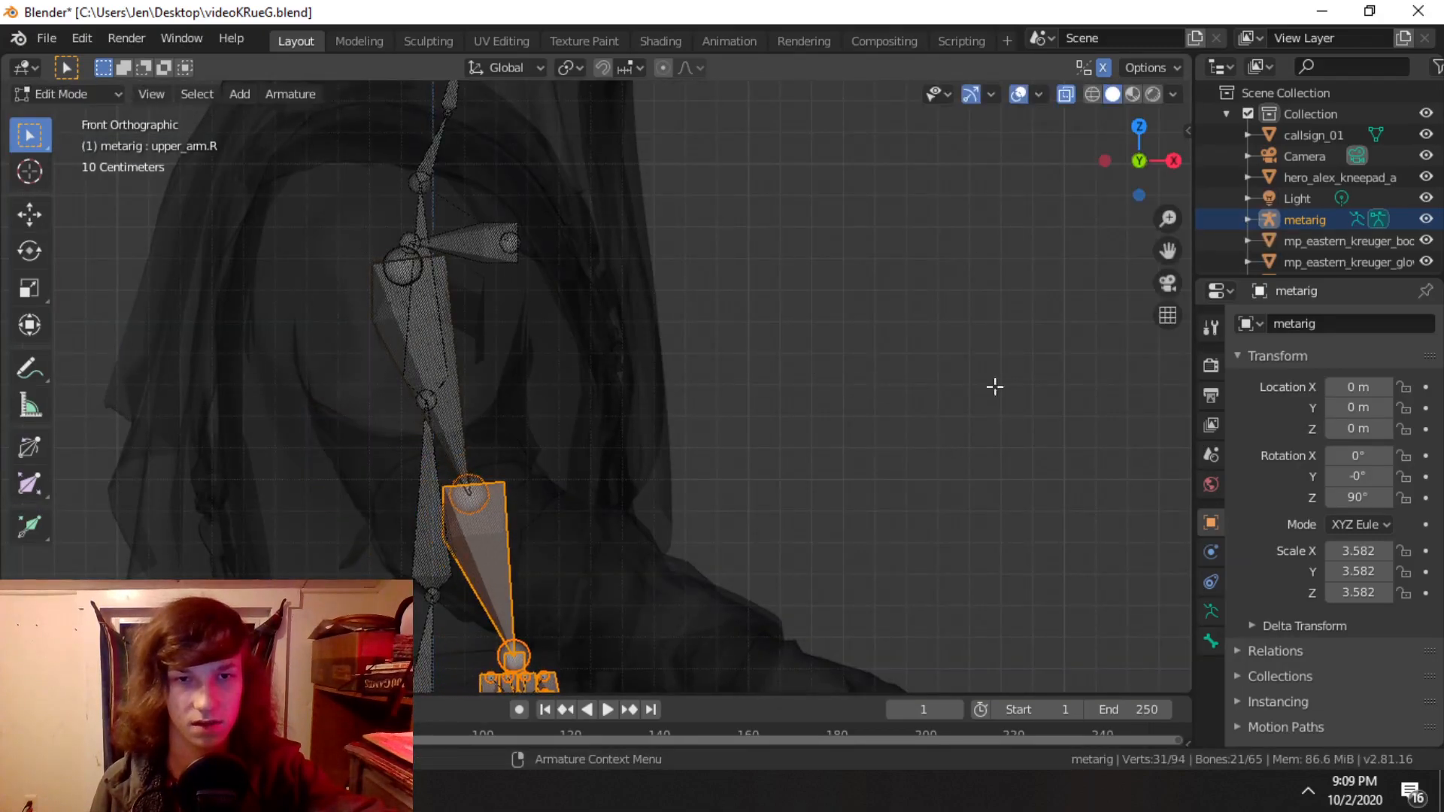
Step: In the right orthographic view, move the forearm and hand bones down and inward so the elbow joint sits inside the sleeve
{"action": "left_click", "coordinate": [1173, 160]}
{"action": "scroll", "coordinate": [799, 413], "scroll_direction": "down", "scroll_amount": 5}
{"action": "scroll", "coordinate": [800, 426], "scroll_direction": "up", "scroll_amount": 8}
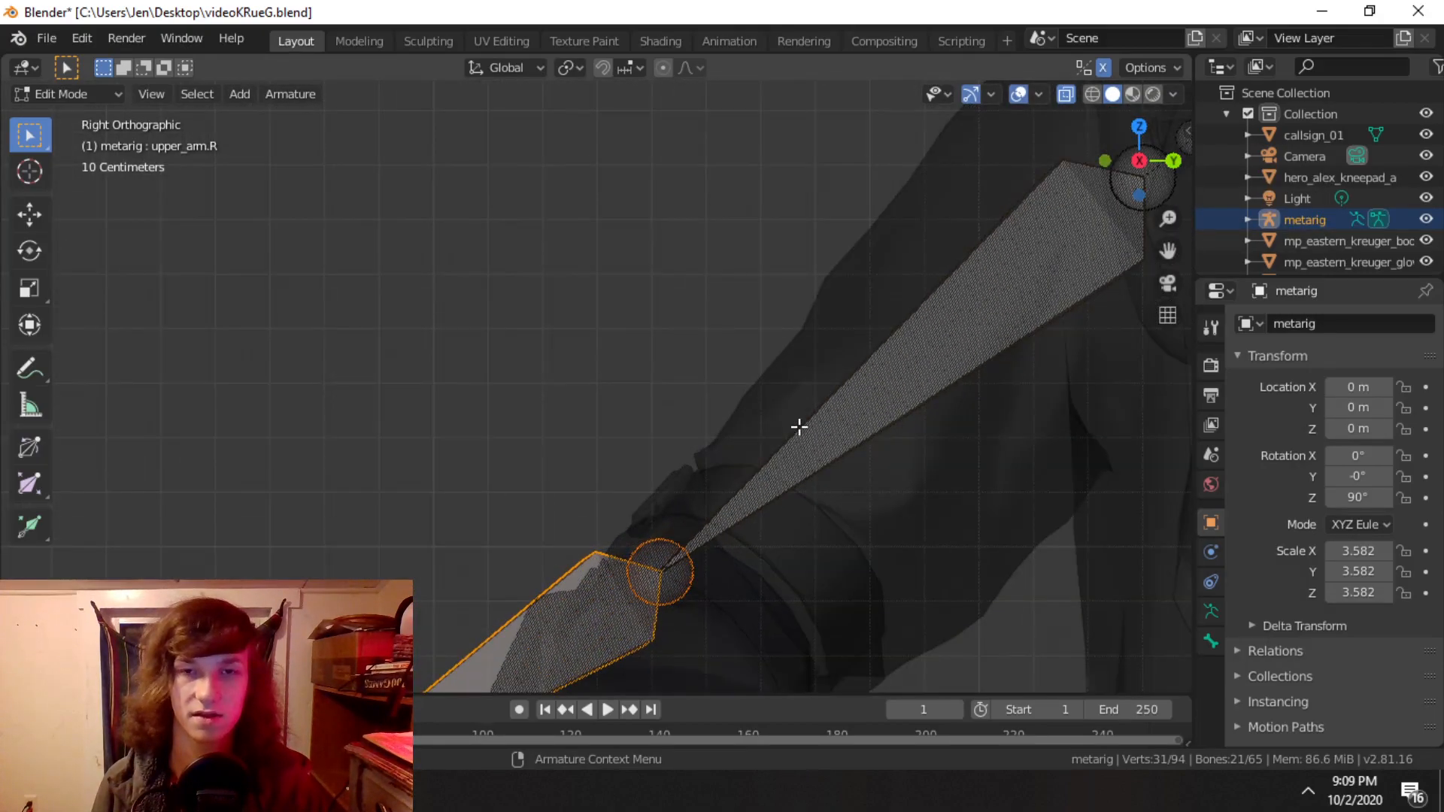
{"action": "middle_click_drag", "start_coordinate": [799, 525], "coordinate": [663, 351], "text": "shift"}
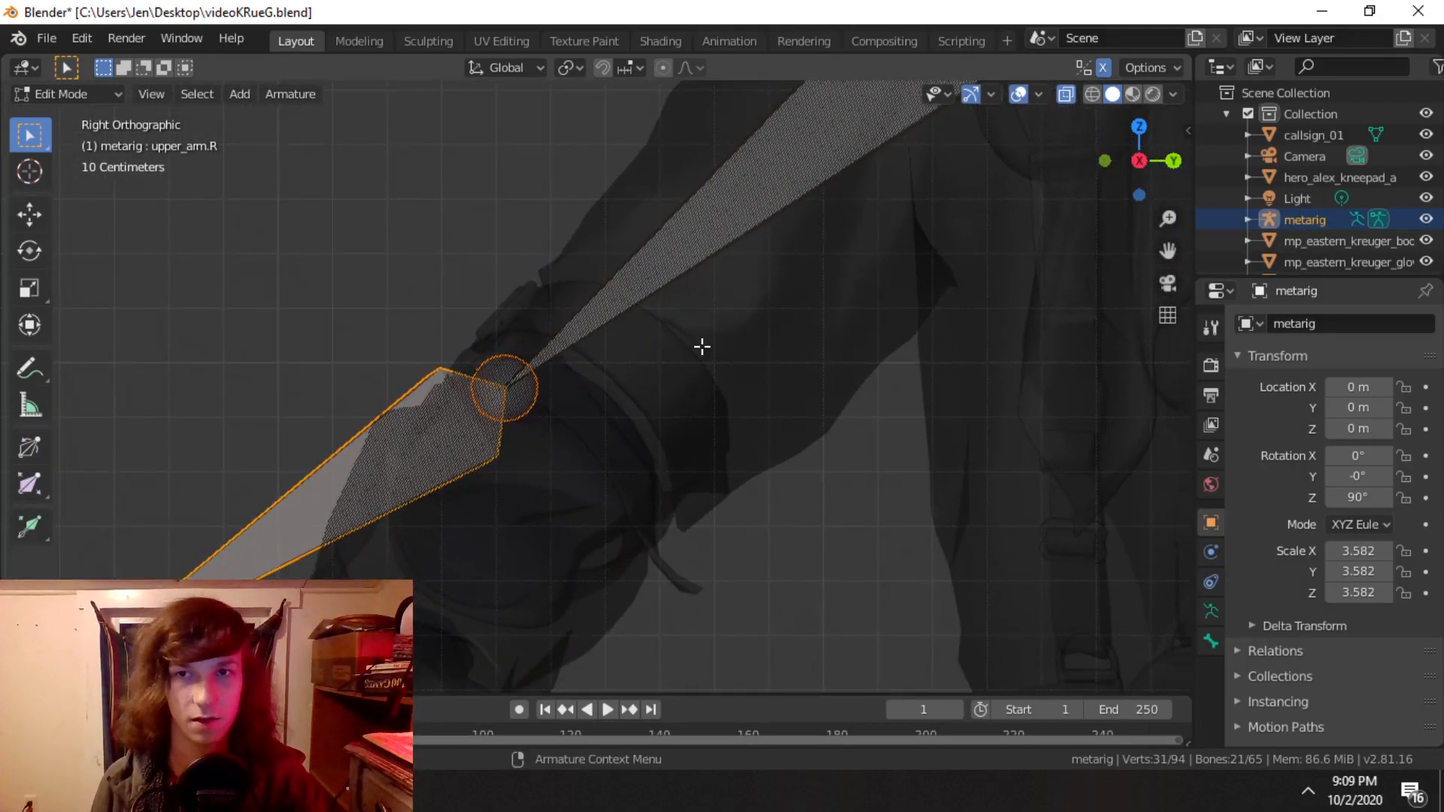
{"action": "key", "text": "g"}
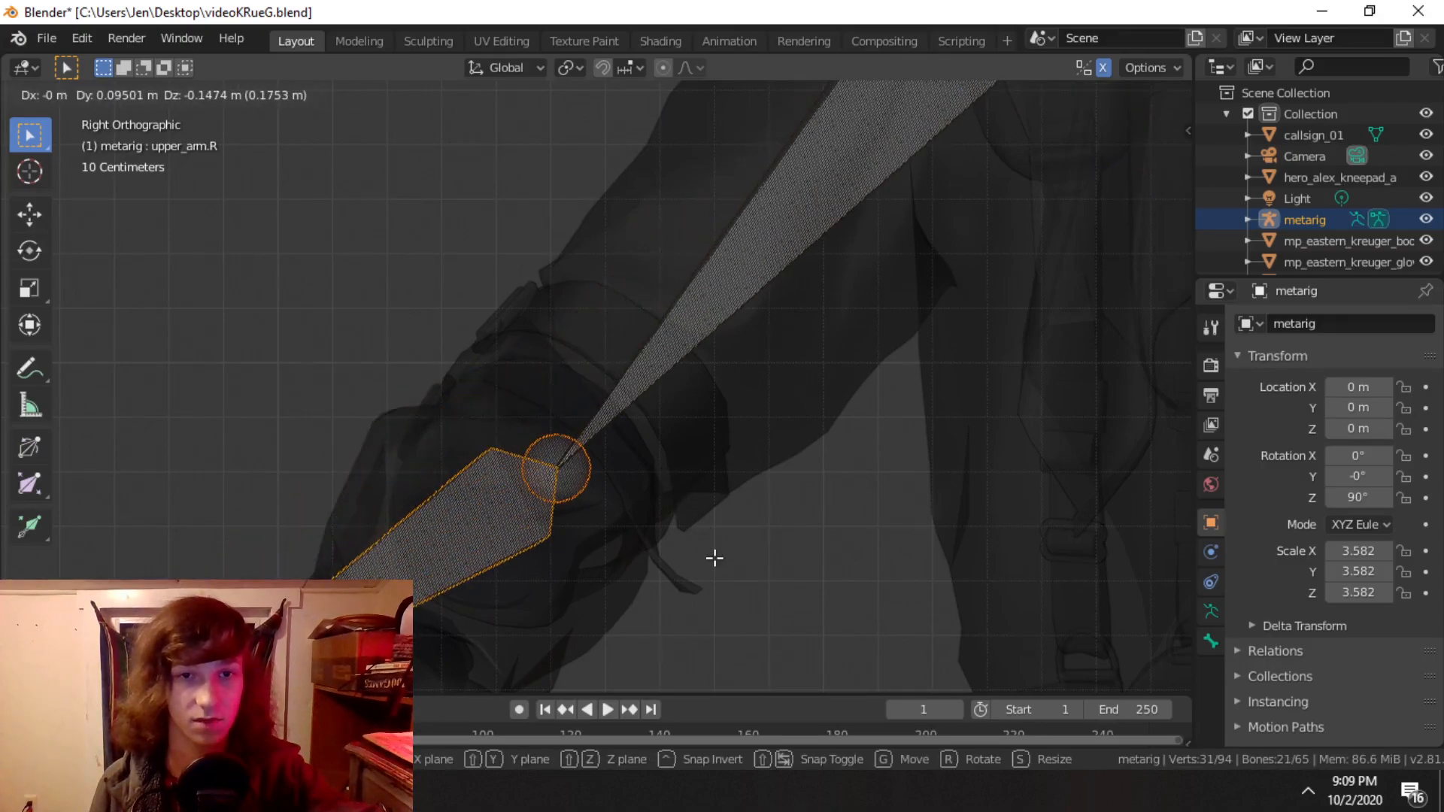
{"action": "left_click", "coordinate": [714, 558]}
Step: Move only the right hand bones forward and down so the wrist joint sits in the character's wrist
{"action": "scroll", "coordinate": [597, 477], "scroll_direction": "down", "scroll_amount": 4}
{"action": "middle_click_drag", "start_coordinate": [452, 477], "coordinate": [482, 443]}
{"action": "middle_click_drag", "start_coordinate": [490, 341], "coordinate": [389, 368]}
{"action": "left_click_drag", "start_coordinate": [513, 526], "coordinate": [512, 527]}
{"action": "middle_click_drag", "start_coordinate": [512, 527], "coordinate": [553, 430]}
{"action": "key", "text": "r"}
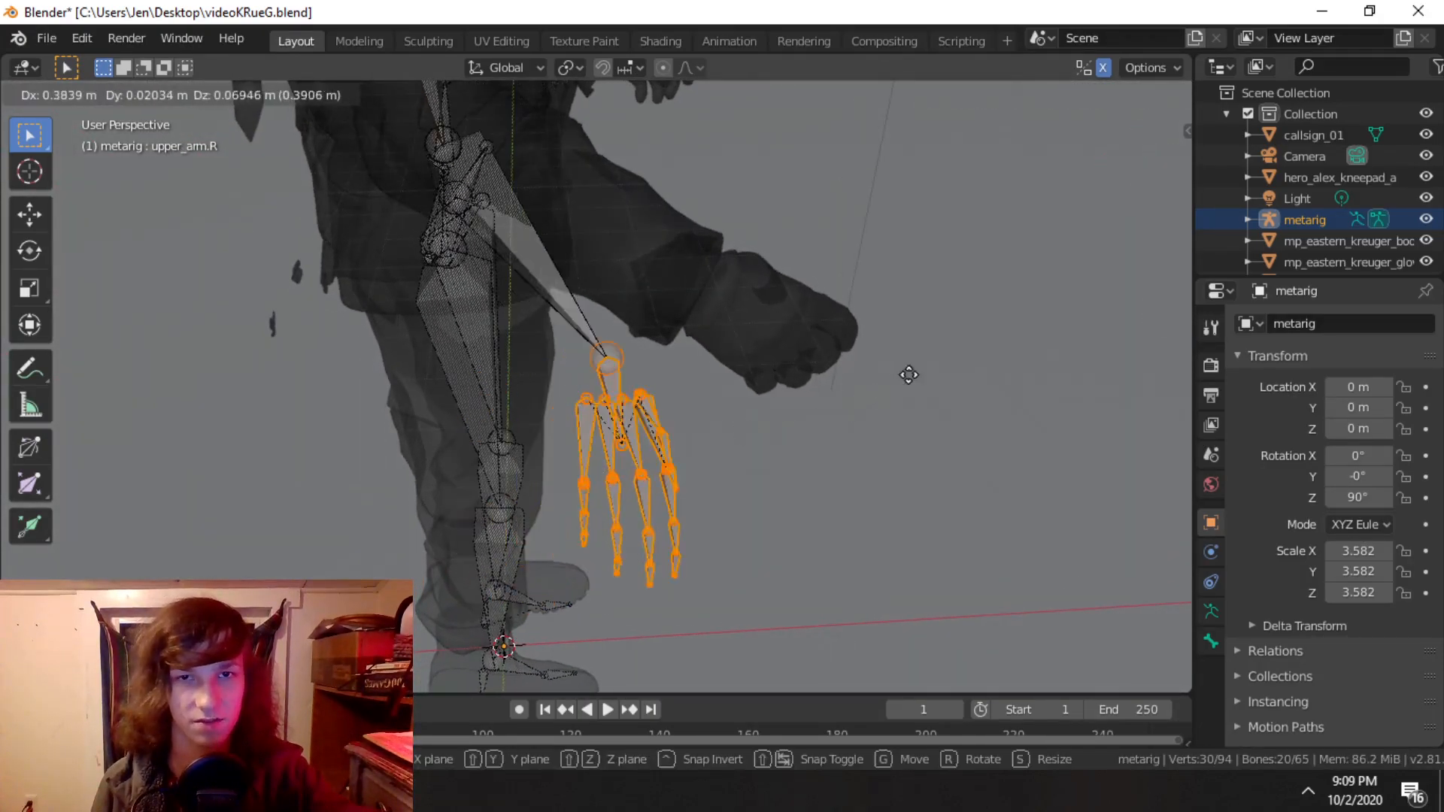
{"action": "left_click", "coordinate": [977, 351]}
{"action": "middle_click_drag", "start_coordinate": [977, 351], "coordinate": [593, 326]}
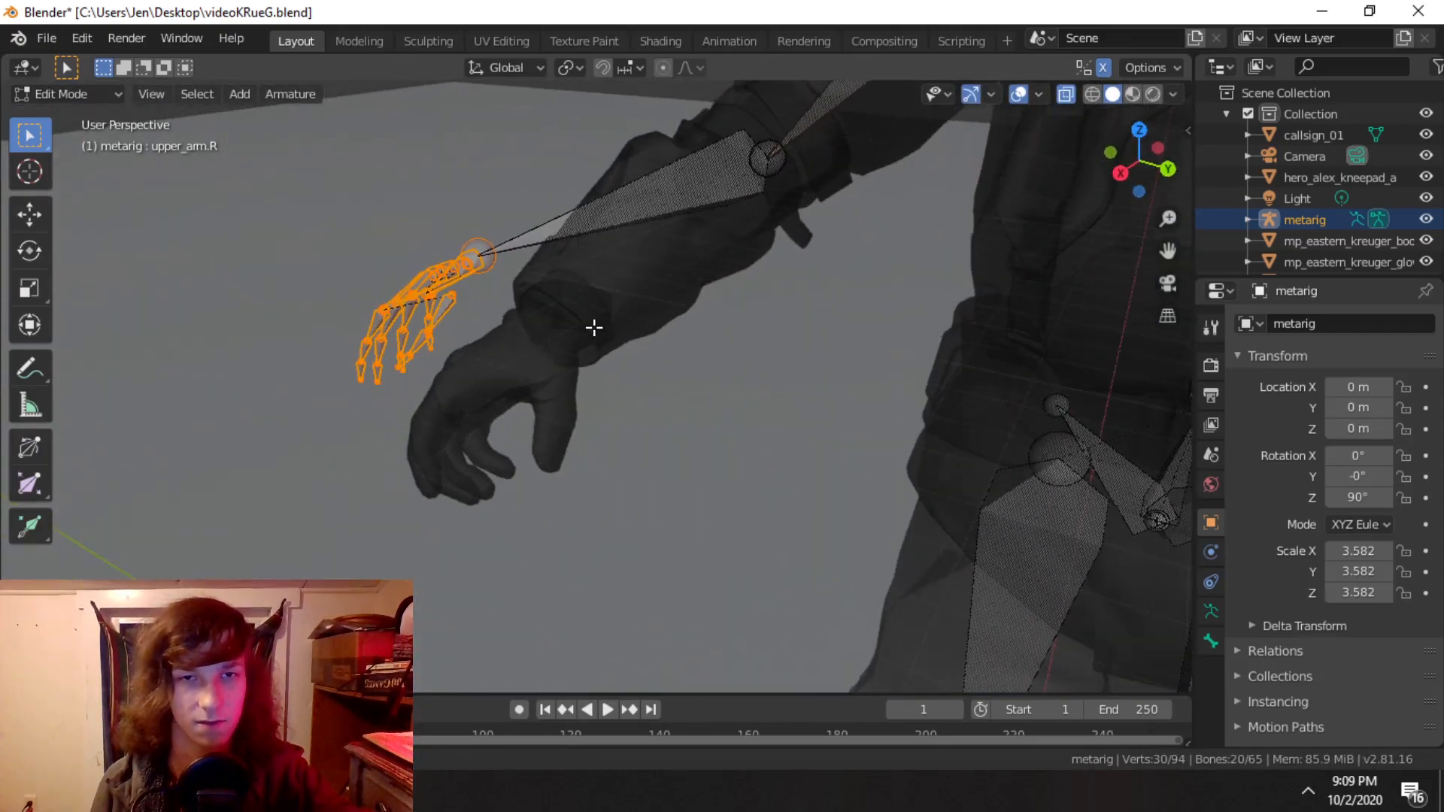
{"action": "key", "text": "g"}
{"action": "left_click", "coordinate": [695, 385]}
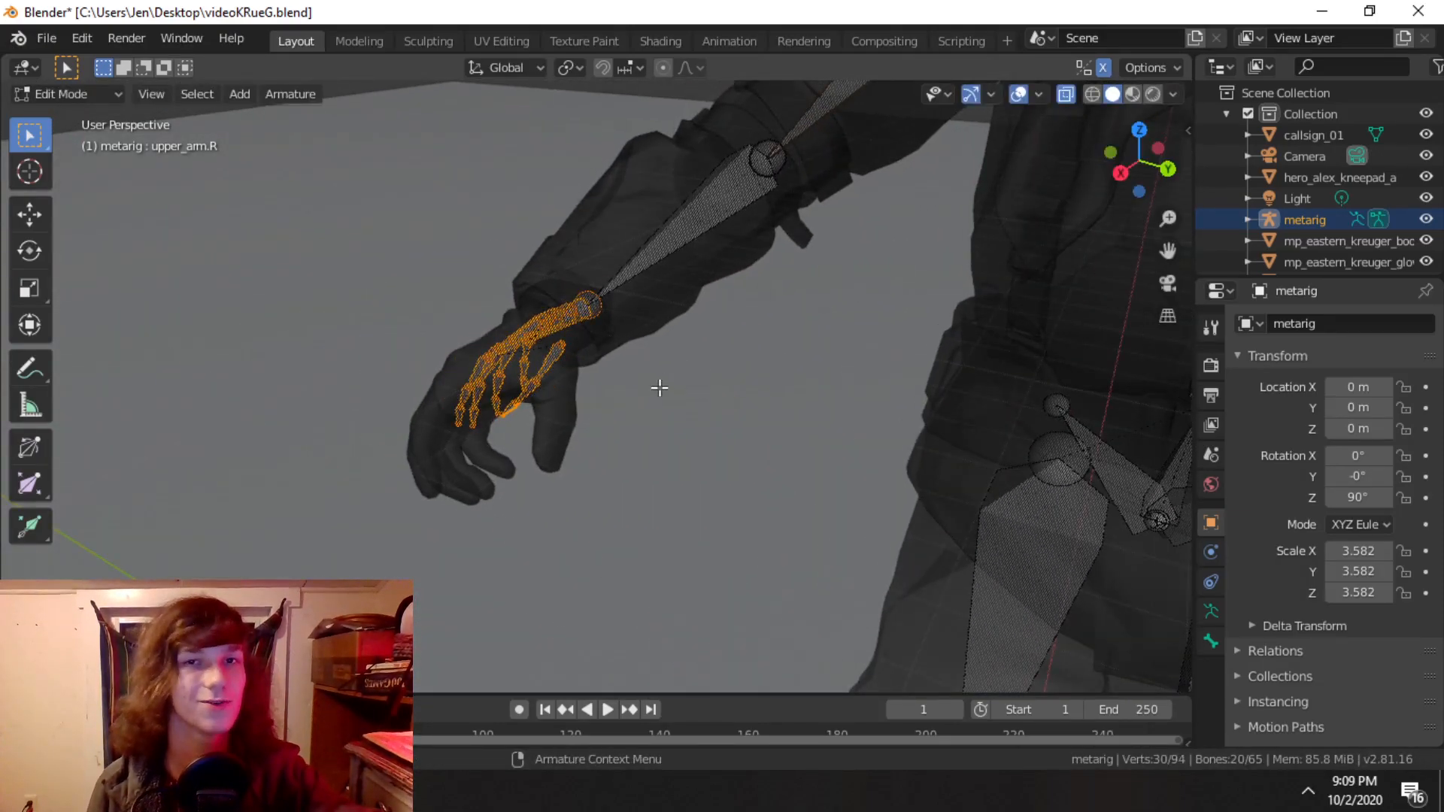
Step: Rotate the right hand bones to follow the direction of the glove and shift them into the hand mesh
{"action": "middle_click_drag", "start_coordinate": [647, 387], "coordinate": [765, 440]}
{"action": "middle_click_drag", "start_coordinate": [643, 473], "coordinate": [861, 522]}
{"action": "key", "text": "r"}
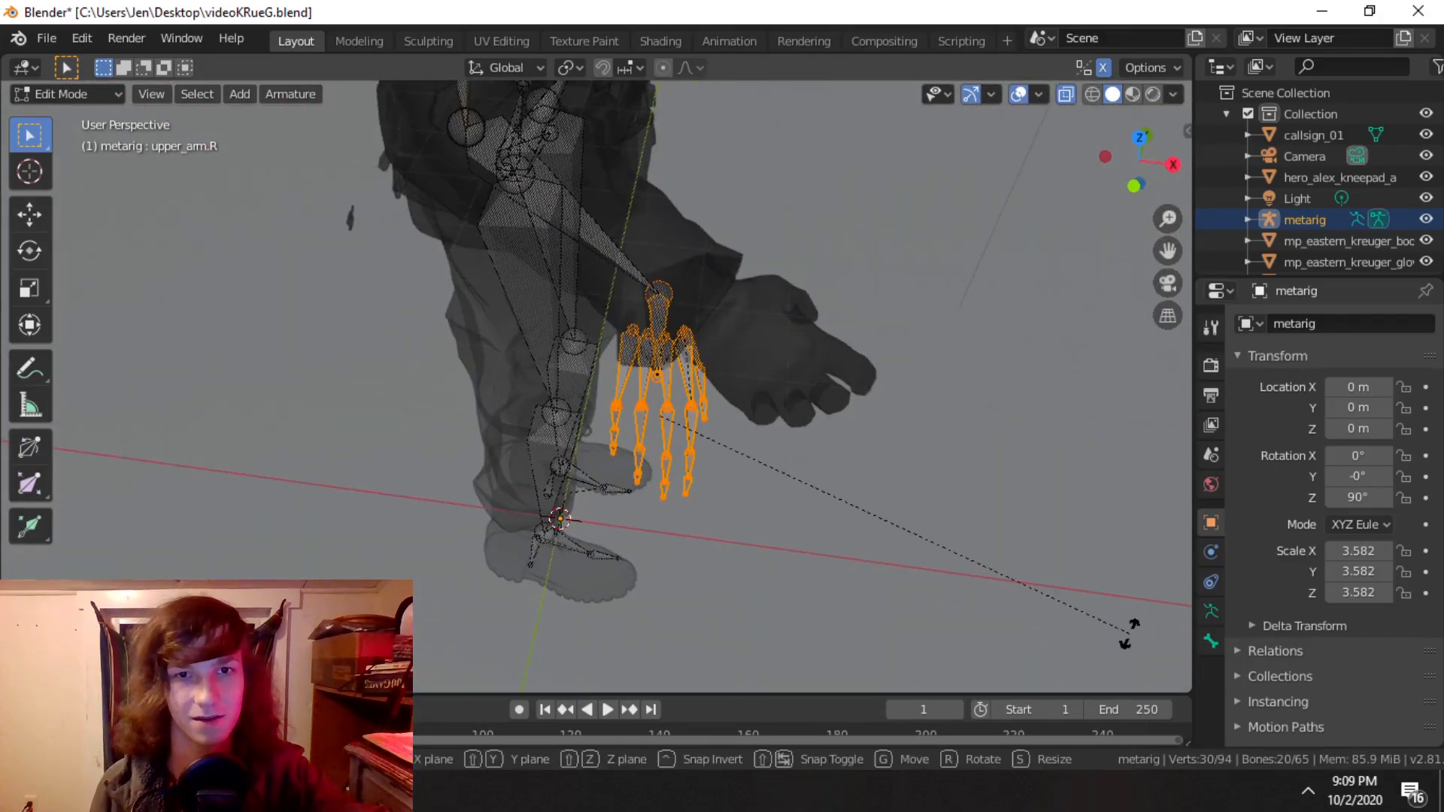
{"action": "left_click", "coordinate": [1130, 277]}
{"action": "key", "text": "g"}
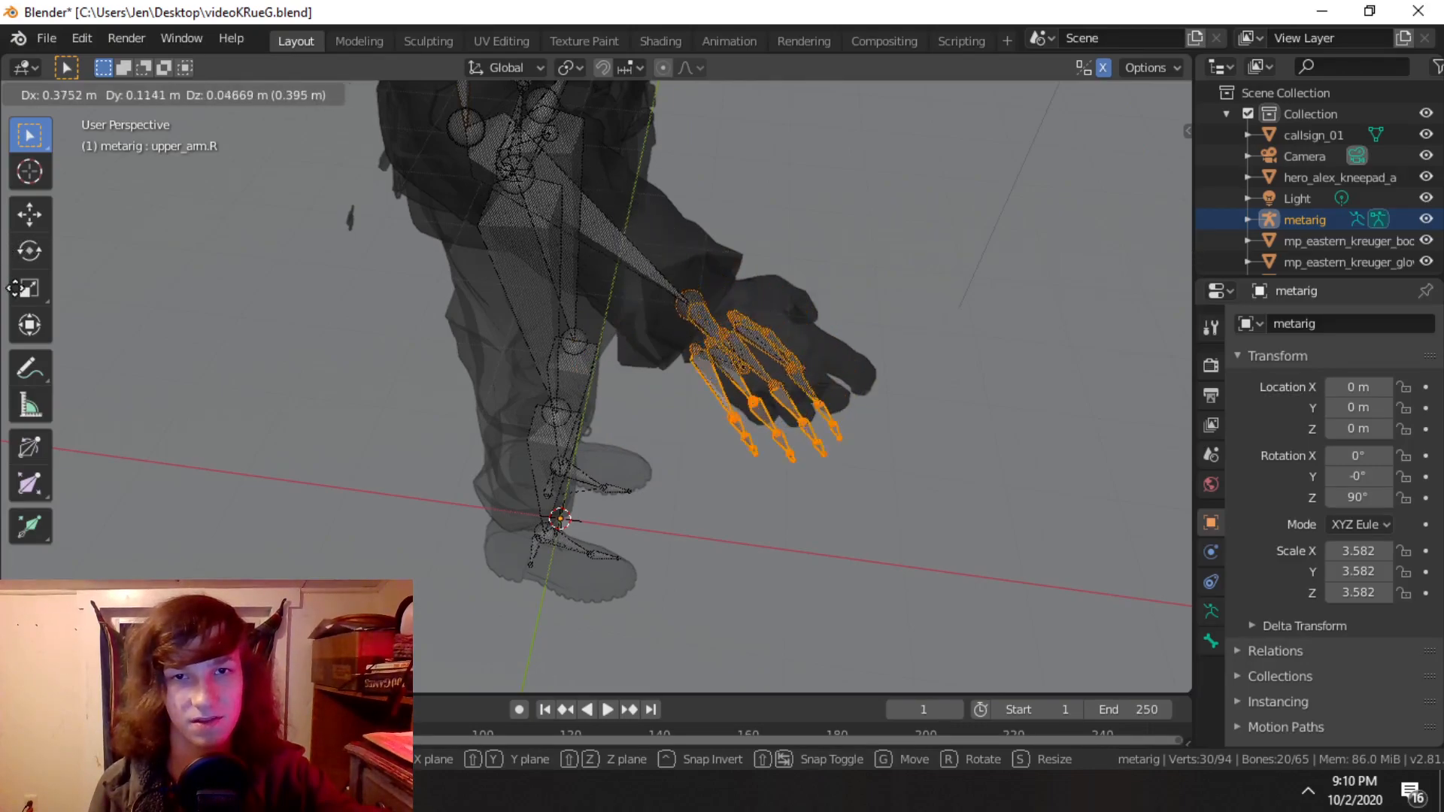
{"action": "left_click", "coordinate": [522, 379]}
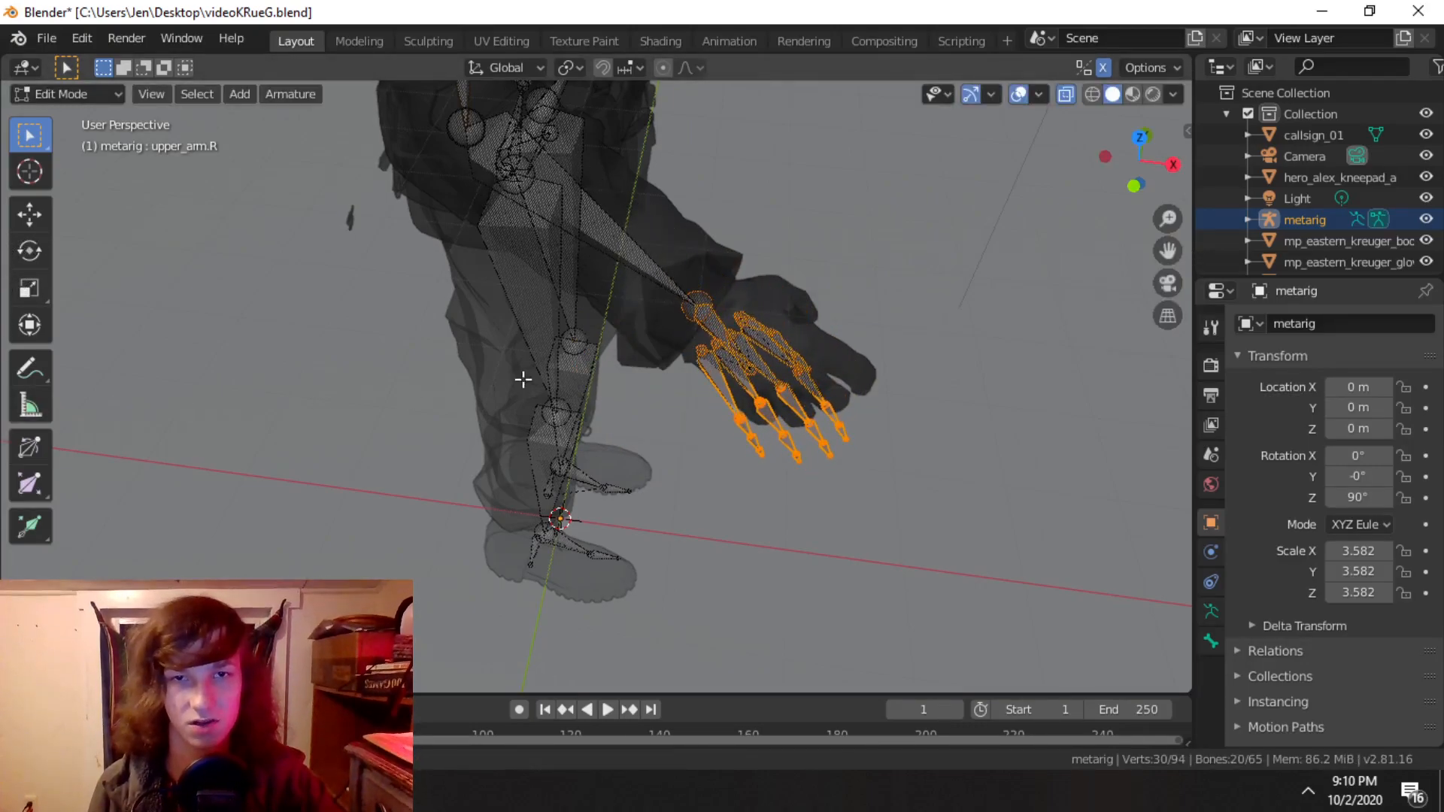
Step: Fine-tune the rotation and position of the right hand bones so the fingers line up with the glove
{"action": "middle_click_drag", "start_coordinate": [522, 380], "coordinate": [416, 394], "text": "shift"}
{"action": "scroll", "coordinate": [416, 393], "scroll_direction": "up", "scroll_amount": 3}
{"action": "key", "text": "r"}
{"action": "left_click", "coordinate": [890, 450]}
{"action": "key", "text": "g"}
{"action": "left_click", "coordinate": [798, 442]}
Step: Select the three right thumb bones, thumb.01.R to thumb.03.R, and move them toward the glove's thumb
{"action": "middle_click_drag", "start_coordinate": [797, 443], "coordinate": [558, 438]}
{"action": "scroll", "coordinate": [561, 421], "scroll_direction": "up", "scroll_amount": 6}
{"action": "scroll", "coordinate": [566, 421], "scroll_direction": "down", "scroll_amount": 5}
{"action": "left_click_drag", "start_coordinate": [545, 293], "coordinate": [655, 468]}
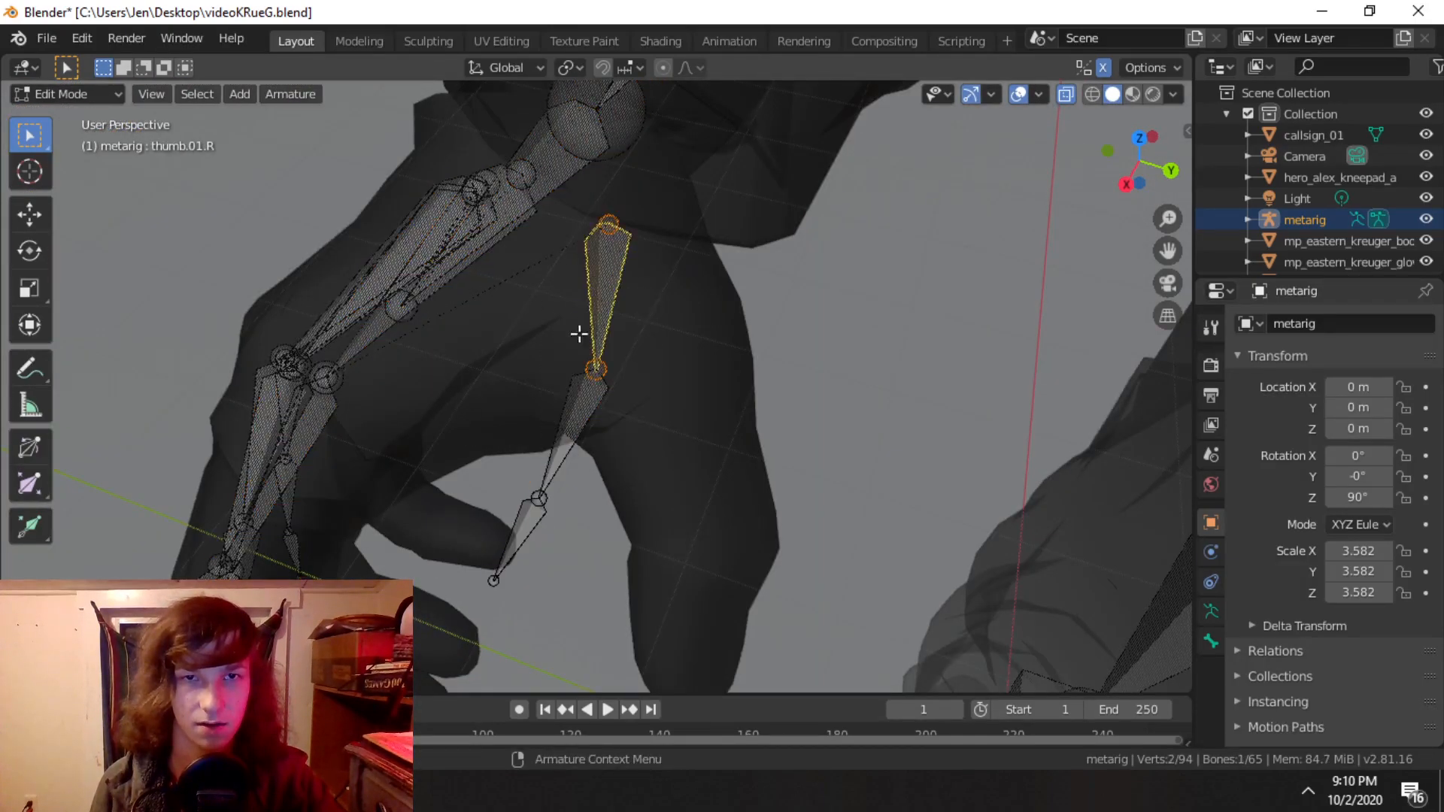
{"action": "left_click", "coordinate": [583, 436], "text": "shift"}
{"action": "middle_click_drag", "start_coordinate": [600, 562], "coordinate": [699, 457]}
{"action": "key", "text": "g"}
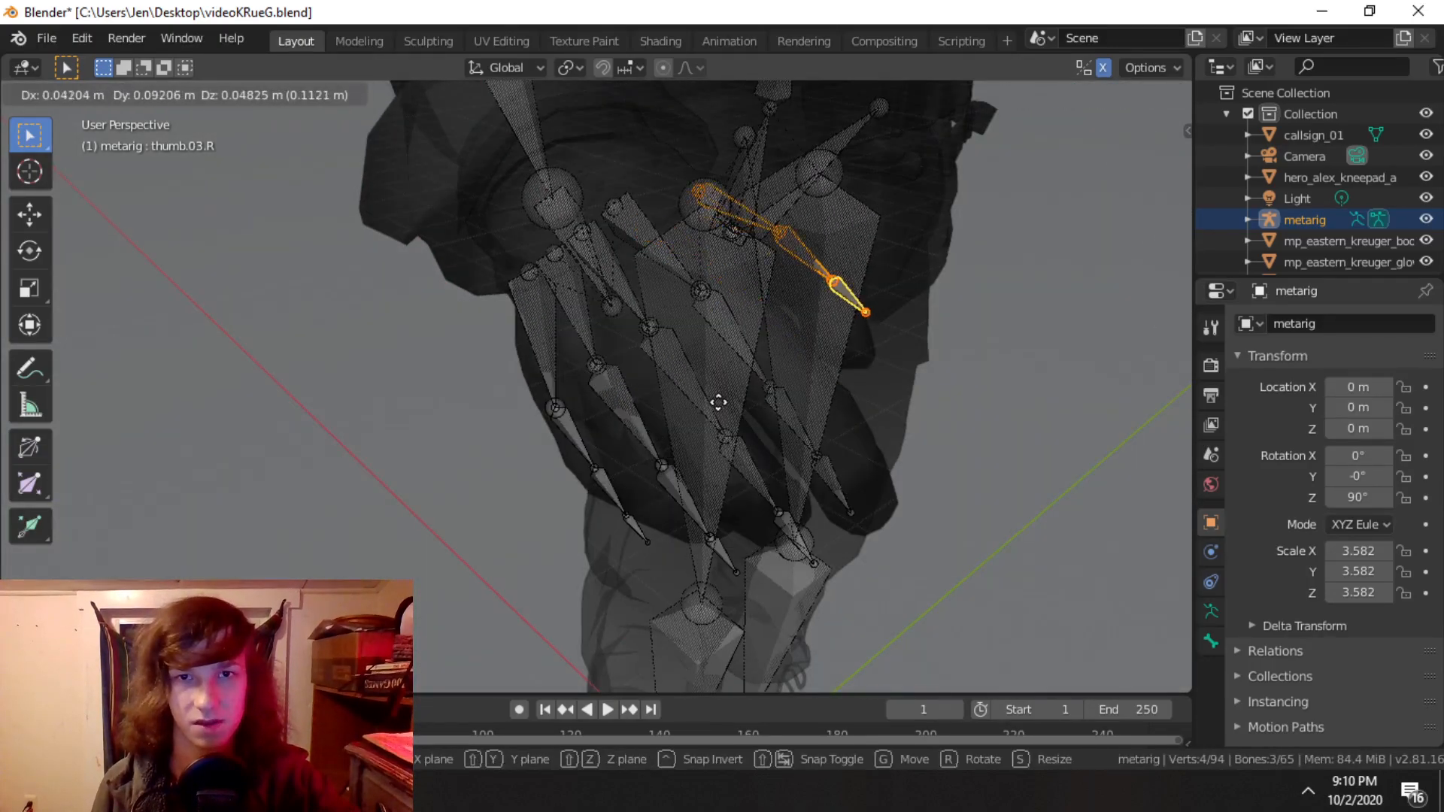
{"action": "left_click", "coordinate": [756, 418]}
Step: Rotate the right thumb bones to the angle of the glove's thumb and move them inside it
{"action": "middle_click_drag", "start_coordinate": [757, 418], "coordinate": [632, 423]}
{"action": "key", "text": "r"}
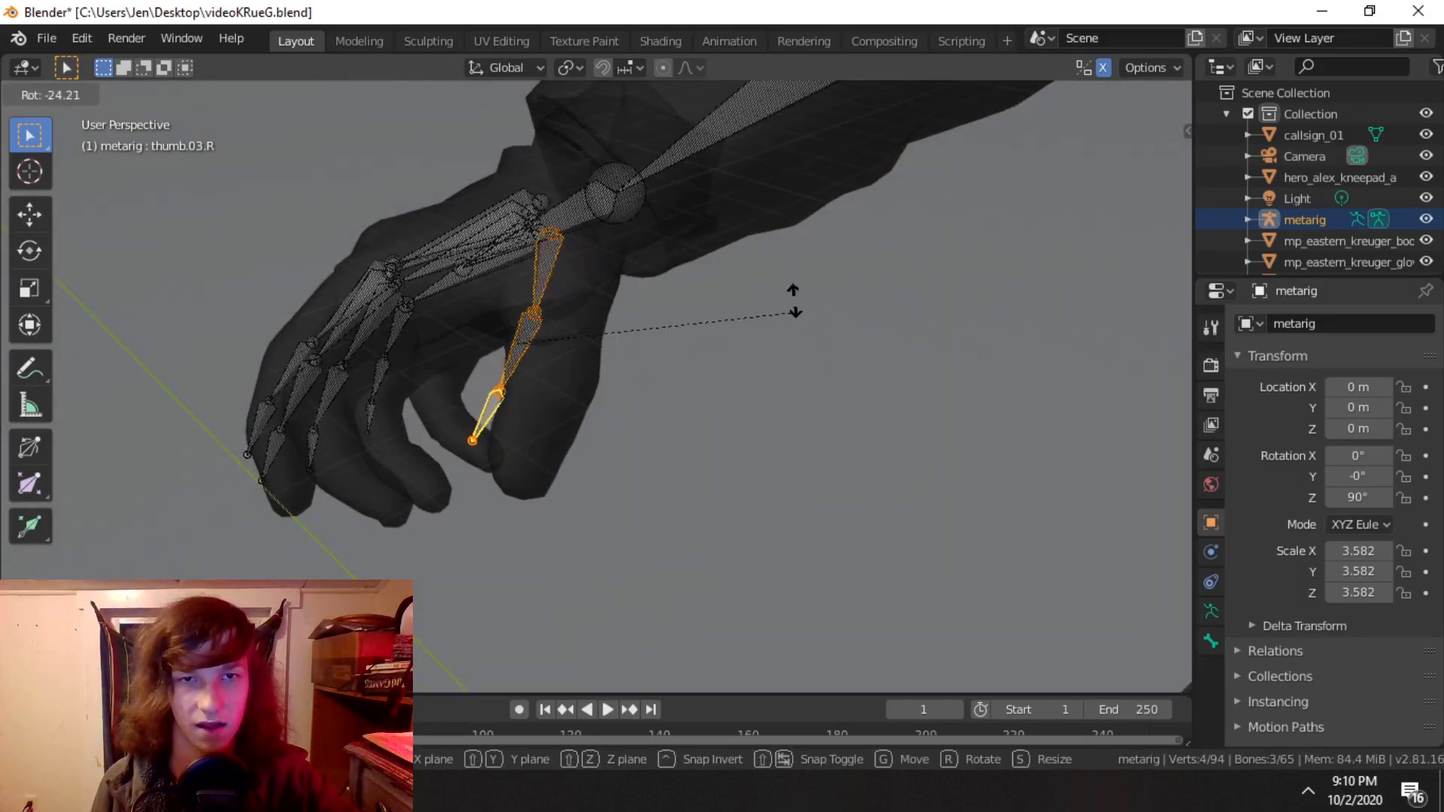
{"action": "left_click", "coordinate": [786, 275]}
{"action": "key", "text": "g"}
{"action": "left_click", "coordinate": [812, 322]}
Step: Move the right thumb's tip joint and its two knuckle joints individually to follow the shape of the thumb mesh
{"action": "middle_click_drag", "start_coordinate": [812, 321], "coordinate": [530, 316]}
{"action": "scroll", "coordinate": [538, 326], "scroll_direction": "up", "scroll_amount": 4}
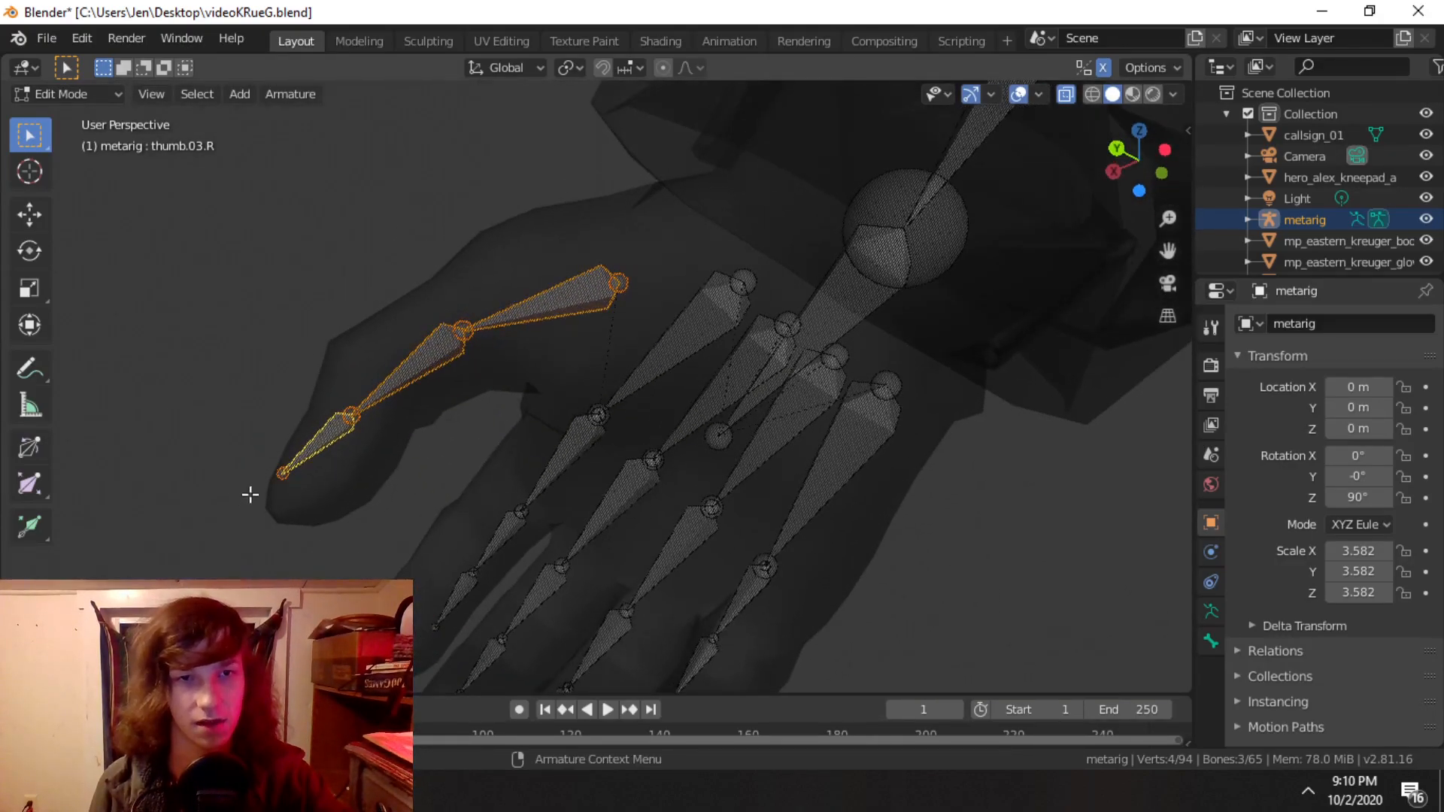
{"action": "left_click", "coordinate": [291, 480]}
{"action": "key", "text": "g"}
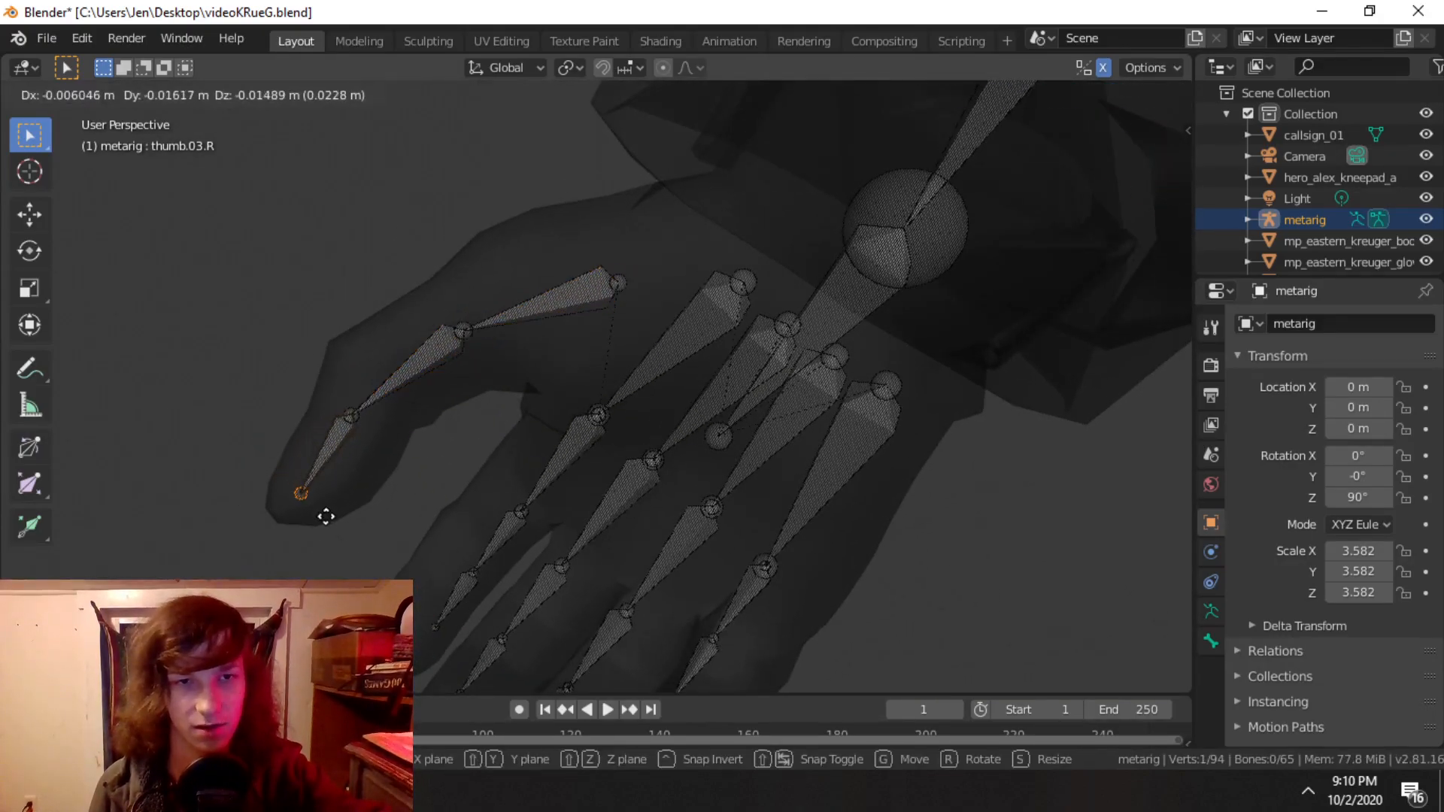
{"action": "left_click", "coordinate": [326, 516]}
{"action": "key", "text": "g"}
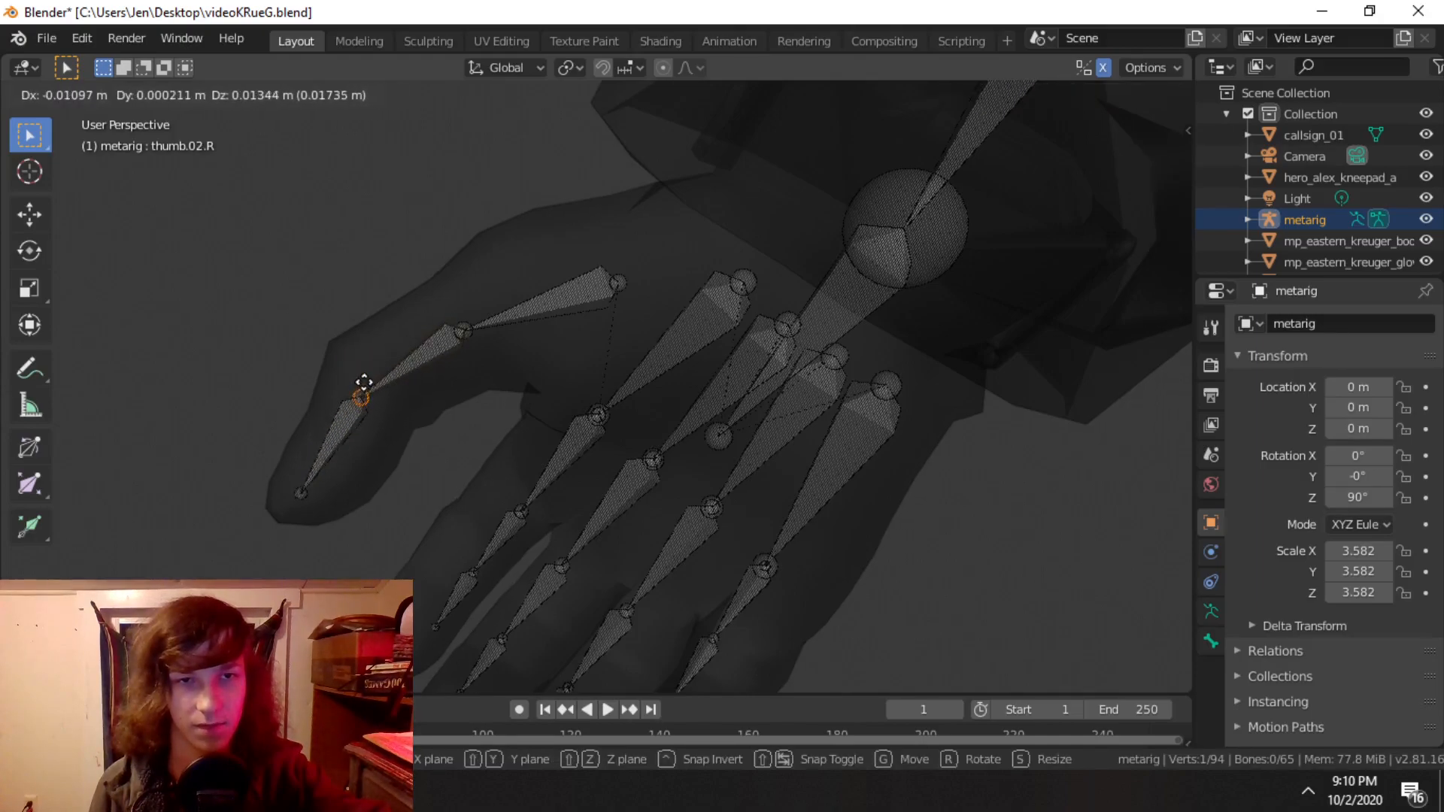
{"action": "left_click", "coordinate": [362, 390]}
{"action": "left_click", "coordinate": [461, 333]}
{"action": "key", "text": "g"}
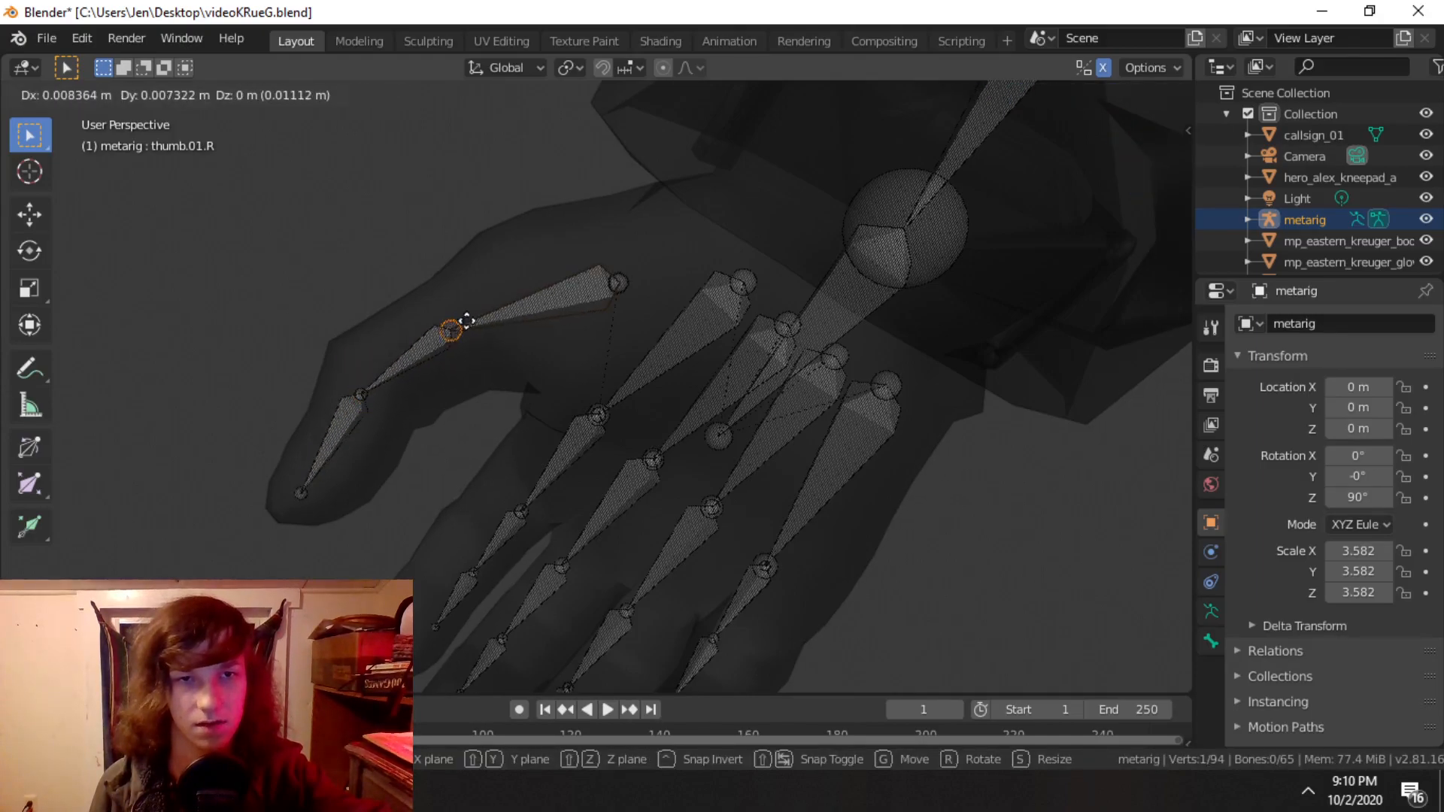
{"action": "left_click", "coordinate": [489, 315]}
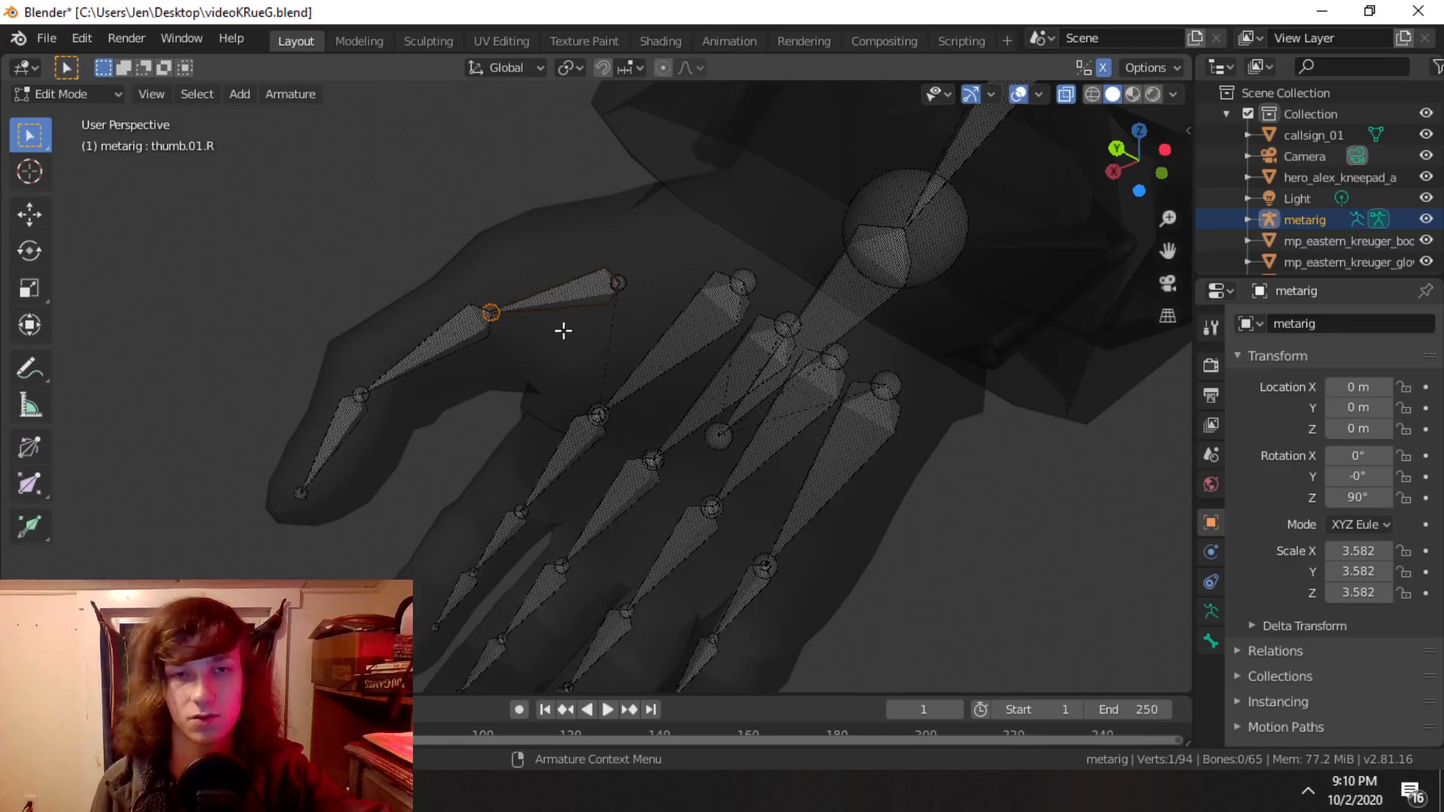
Step: Examine the right thumb and finger bones inside the glove from several angles to check their fit
{"action": "scroll", "coordinate": [508, 289], "scroll_direction": "down", "scroll_amount": 2}
{"action": "scroll", "coordinate": [613, 279], "scroll_direction": "down", "scroll_amount": 3}
{"action": "middle_click_drag", "start_coordinate": [593, 381], "coordinate": [719, 463]}
{"action": "middle_click_drag", "start_coordinate": [625, 438], "coordinate": [590, 399]}
{"action": "scroll", "coordinate": [452, 451], "scroll_direction": "up", "scroll_amount": 3}
{"action": "scroll", "coordinate": [590, 399], "scroll_direction": "up", "scroll_amount": 3}
{"action": "middle_click_drag", "start_coordinate": [393, 572], "coordinate": [790, 466]}
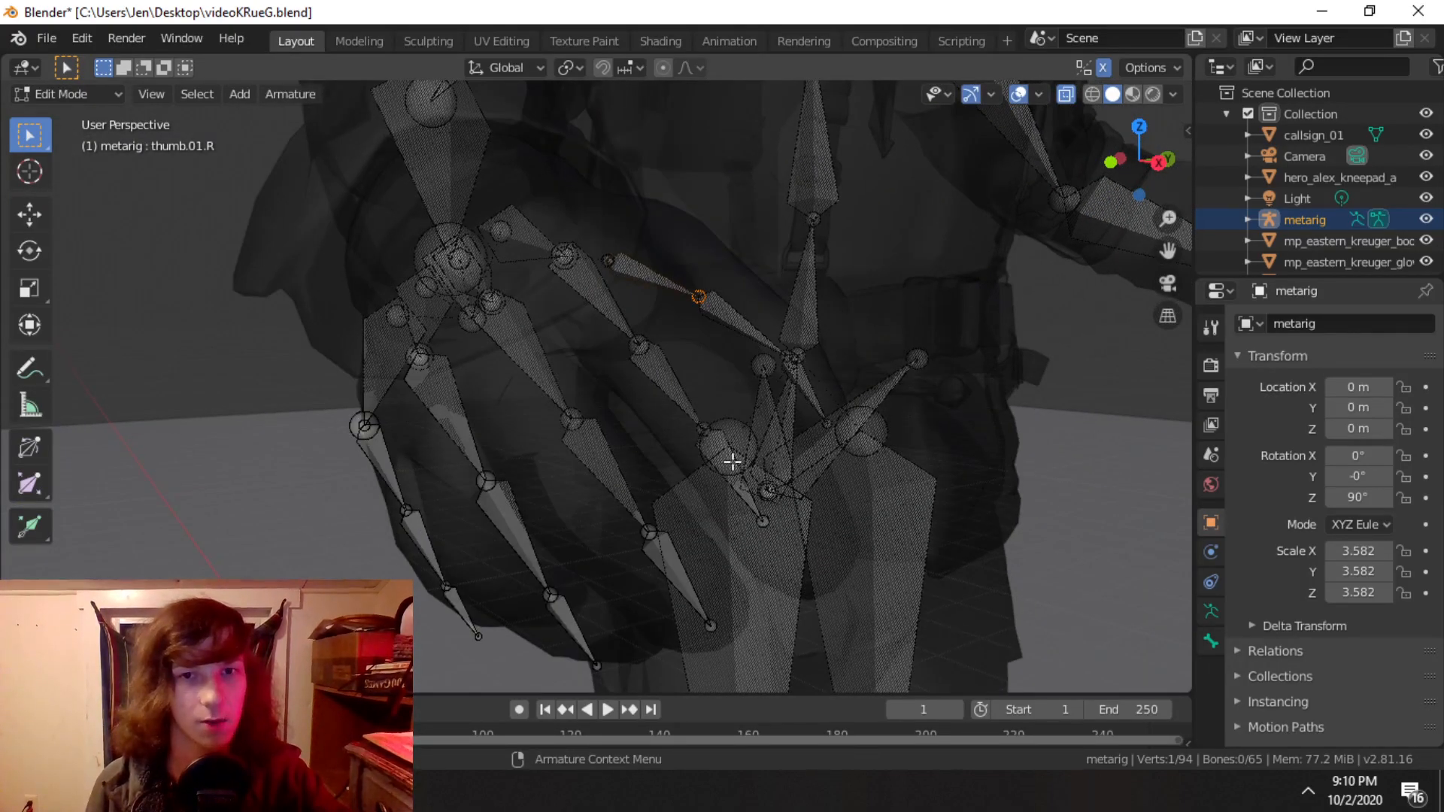
{"action": "middle_click_drag", "start_coordinate": [866, 445], "coordinate": [927, 221]}
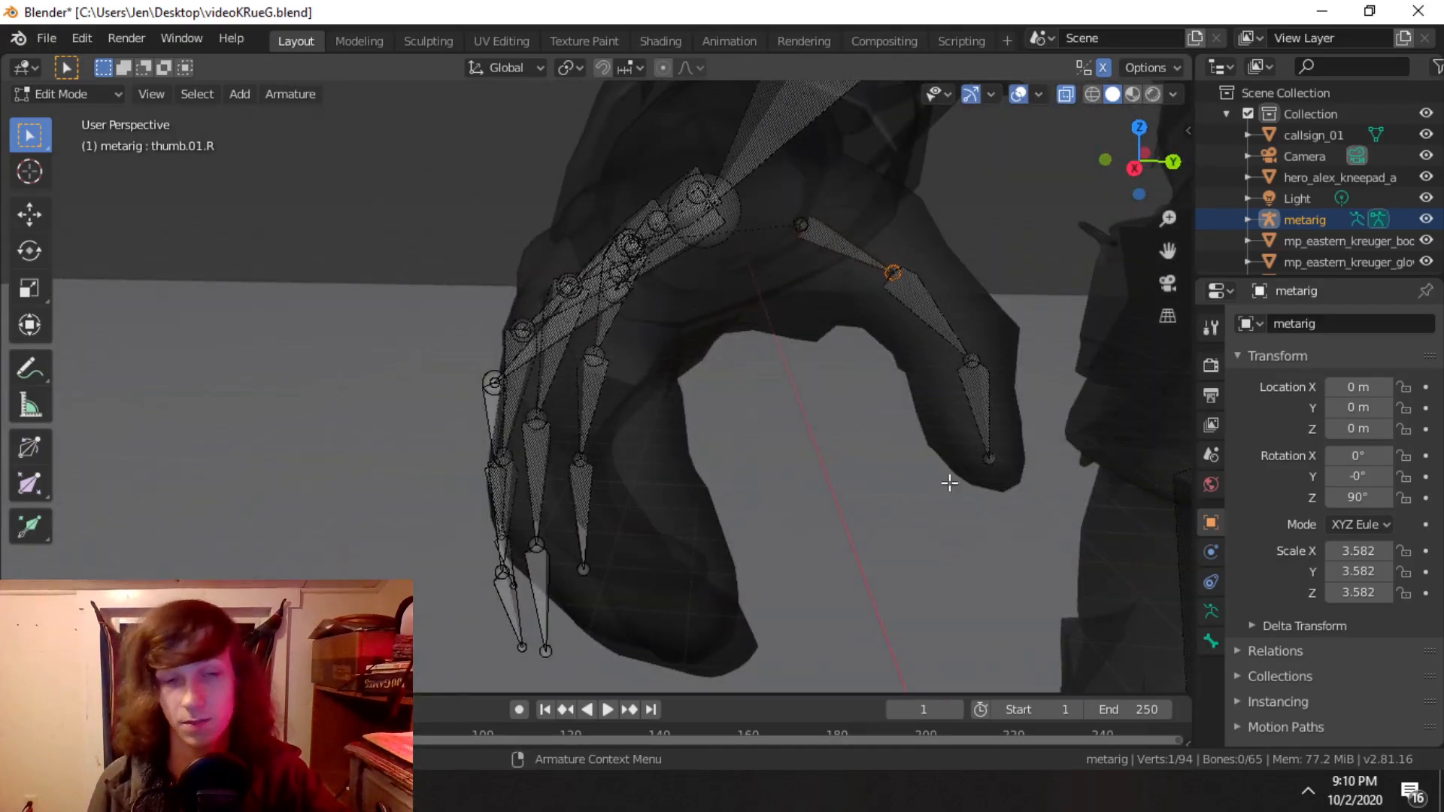
Step: Select the right finger bones and joints and adjust them to line up with the curled glove fingers
{"action": "left_click", "coordinate": [419, 451]}
{"action": "middle_click_drag", "start_coordinate": [587, 490], "coordinate": [653, 527]}
{"action": "left_click", "coordinate": [648, 403], "text": "shift"}
{"action": "left_click", "coordinate": [597, 296], "text": "shift"}
{"action": "left_click", "coordinate": [474, 504]}
{"action": "middle_click_drag", "start_coordinate": [474, 504], "coordinate": [639, 504]}
{"action": "left_click", "coordinate": [457, 544]}
{"action": "left_click", "coordinate": [523, 469], "text": "shift"}
{"action": "left_click", "coordinate": [644, 323]}
{"action": "left_click", "coordinate": [639, 512]}
{"action": "left_click", "coordinate": [665, 574]}
Step: Move further right finger joints individually, including the pinky's f_pinky.01.R joint, so the bones run through the glove fingers
{"action": "middle_click_drag", "start_coordinate": [664, 573], "coordinate": [606, 377]}
{"action": "left_click", "coordinate": [656, 452]}
{"action": "left_click", "coordinate": [588, 320]}
{"action": "key", "text": "g"}
{"action": "middle_click_drag", "start_coordinate": [588, 320], "coordinate": [639, 481]}
{"action": "left_click", "coordinate": [703, 358]}
{"action": "key", "text": "g"}
{"action": "left_click", "coordinate": [583, 528]}
{"action": "middle_click_drag", "start_coordinate": [584, 528], "coordinate": [752, 489]}
{"action": "left_click", "coordinate": [528, 531]}
{"action": "key", "text": "g"}
{"action": "left_click", "coordinate": [827, 624]}
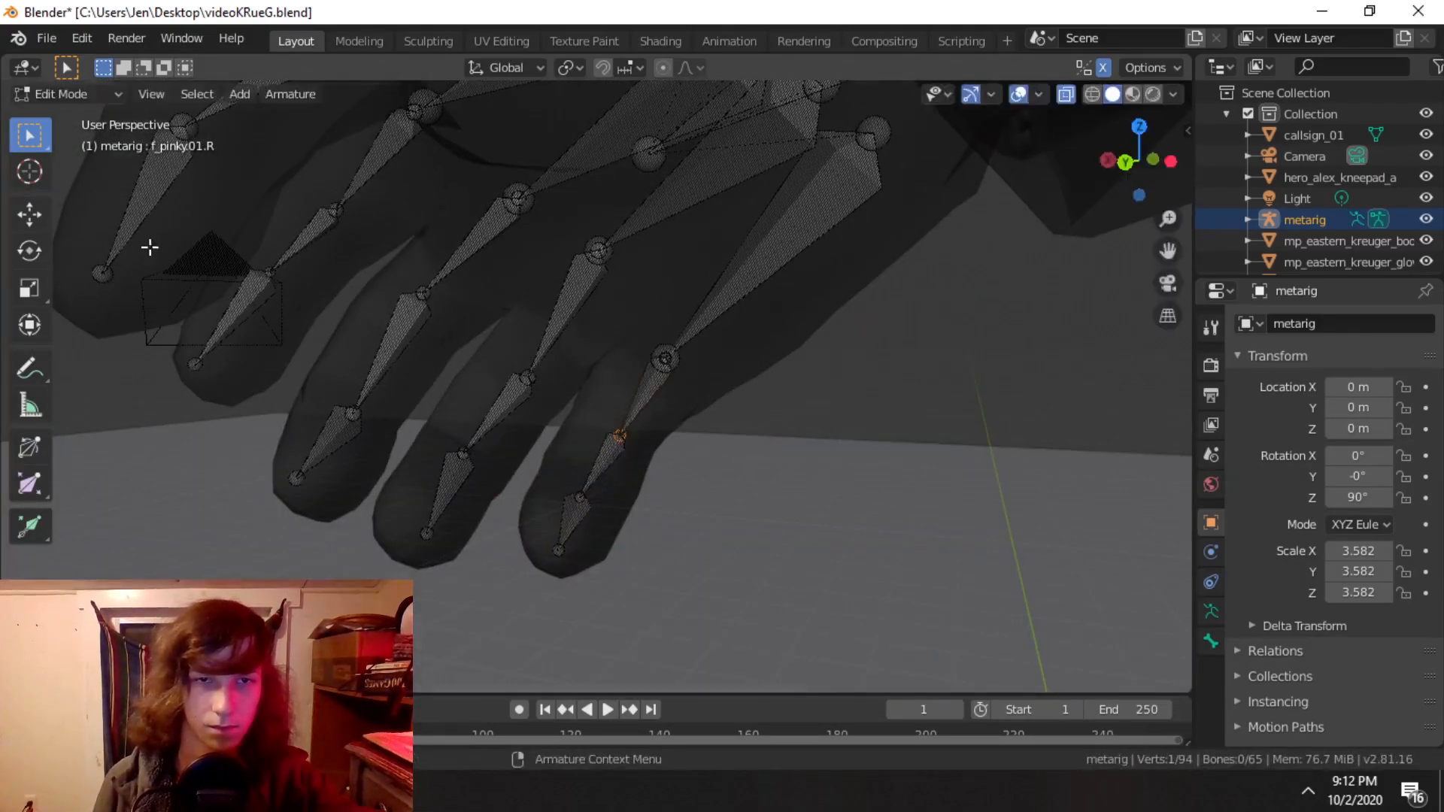
Step: Move the knuckle joint at the end of f_ring.01.R to sit inside the glove's right ring finger
{"action": "scroll", "coordinate": [499, 409], "scroll_direction": "down", "scroll_amount": 8}
{"action": "middle_click_drag", "start_coordinate": [500, 409], "coordinate": [737, 301]}
{"action": "left_click", "coordinate": [735, 218]}
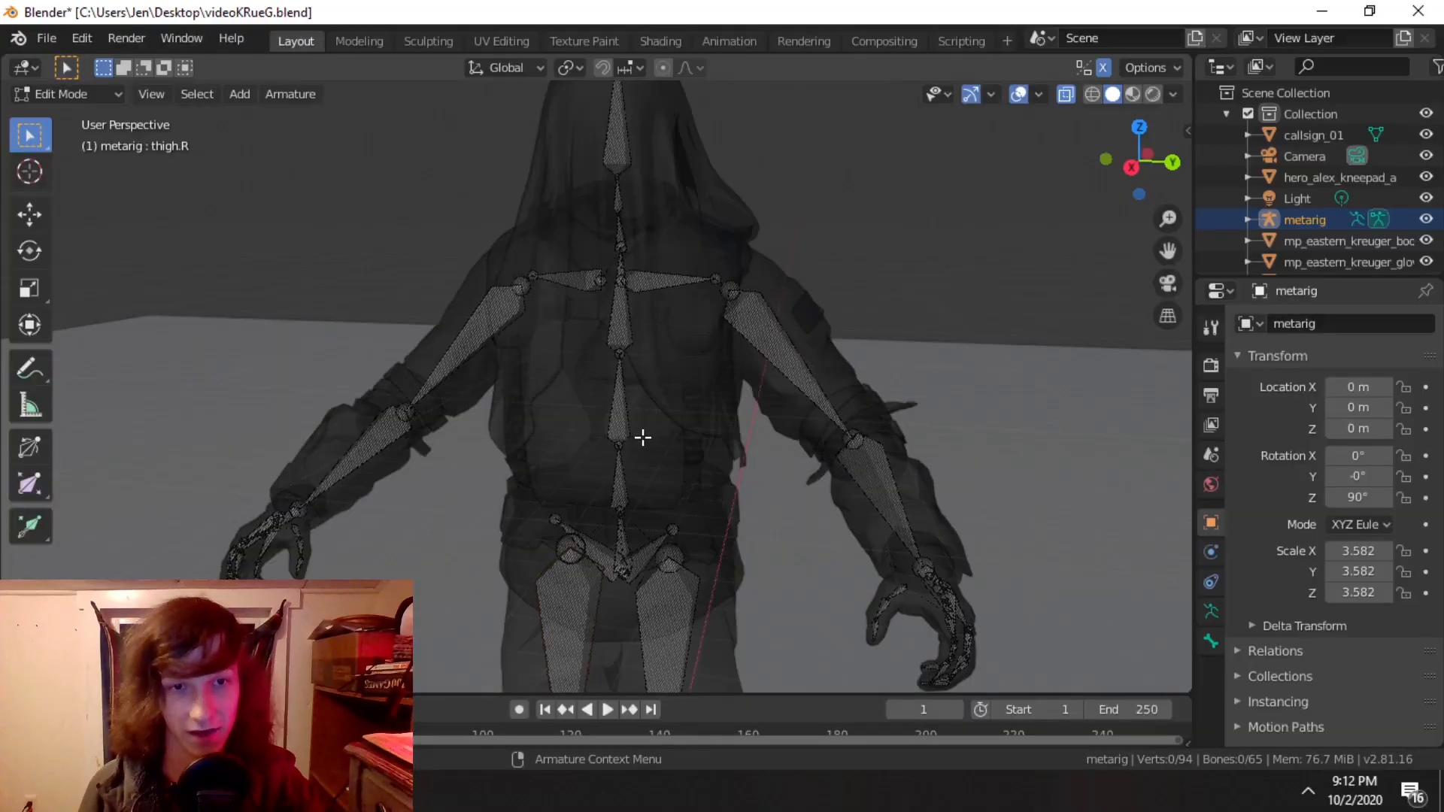
{"action": "middle_click_drag", "start_coordinate": [603, 423], "coordinate": [644, 432]}
{"action": "scroll", "coordinate": [601, 496], "scroll_direction": "up", "scroll_amount": 6}
{"action": "middle_click_drag", "start_coordinate": [464, 526], "coordinate": [815, 312], "text": "shift"}
{"action": "middle_click_drag", "start_coordinate": [695, 406], "coordinate": [597, 380]}
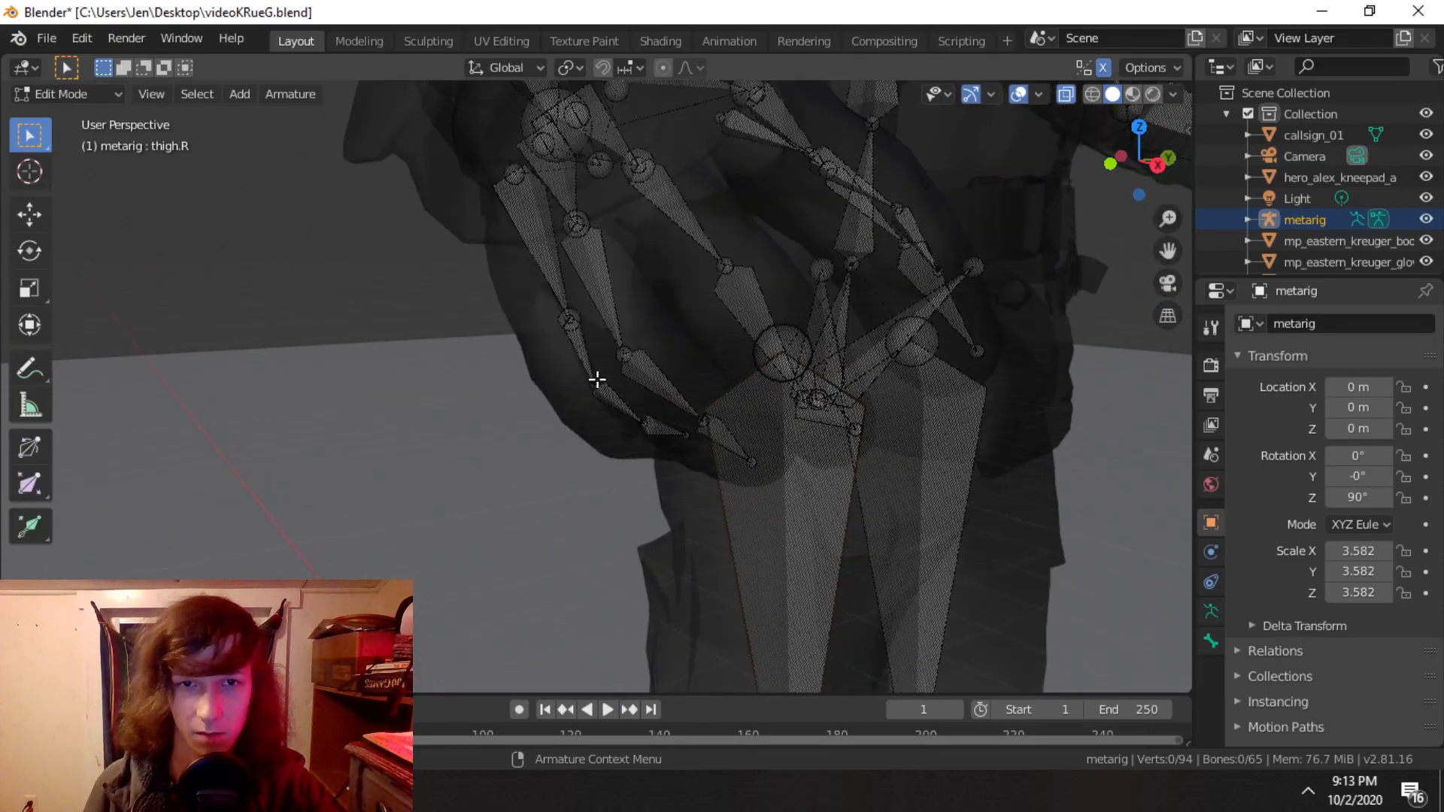
{"action": "key", "text": "g"}
{"action": "left_click", "coordinate": [651, 363]}
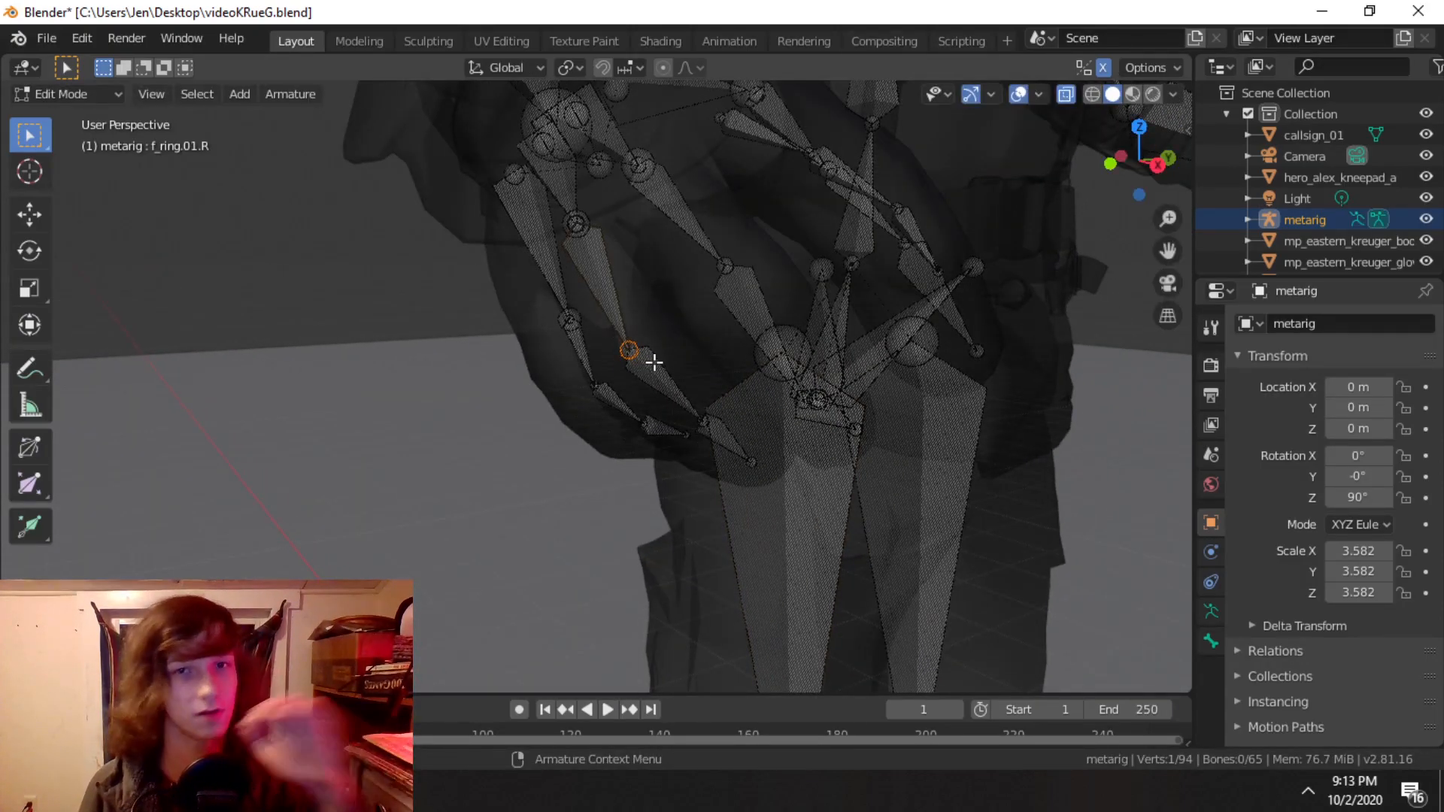
Step: Examine the mirrored bones in the other hand, then the pelvis and leg bones from the front and the side
{"action": "scroll", "coordinate": [704, 362], "scroll_direction": "down", "scroll_amount": 3}
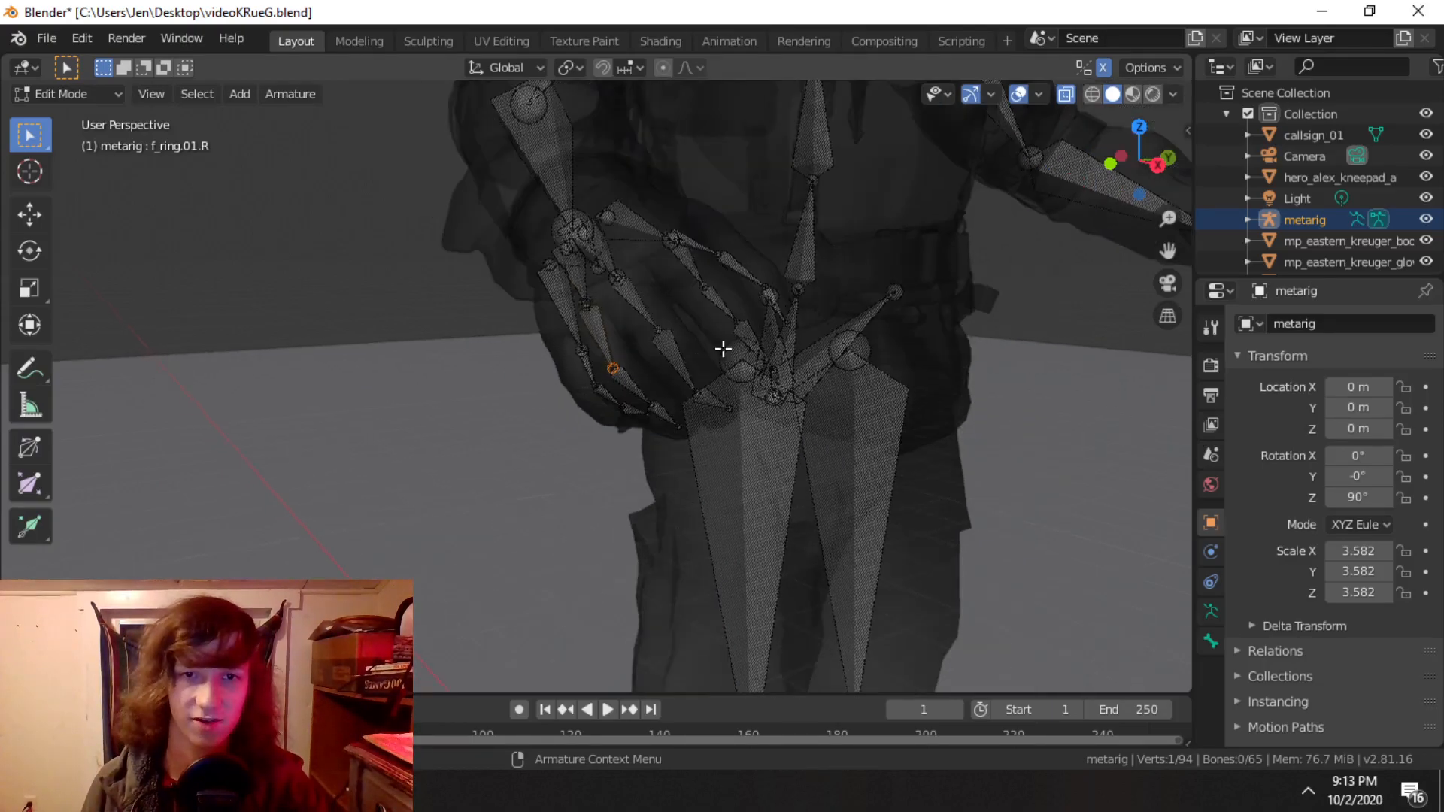
{"action": "middle_click_drag", "start_coordinate": [945, 232], "coordinate": [663, 303], "text": "shift"}
{"action": "scroll", "coordinate": [799, 306], "scroll_direction": "down", "scroll_amount": 4}
{"action": "middle_click_drag", "start_coordinate": [865, 331], "coordinate": [549, 328], "text": "shift"}
{"action": "scroll", "coordinate": [548, 329], "scroll_direction": "up", "scroll_amount": 4}
{"action": "mouse_move", "coordinate": [752, 361]}
{"action": "middle_mouse_down", "text": "shift"}
{"action": "mouse_move", "coordinate": [597, 347]}
{"action": "mouse_move", "coordinate": [756, 347]}
{"action": "middle_mouse_up", "text": "shift"}
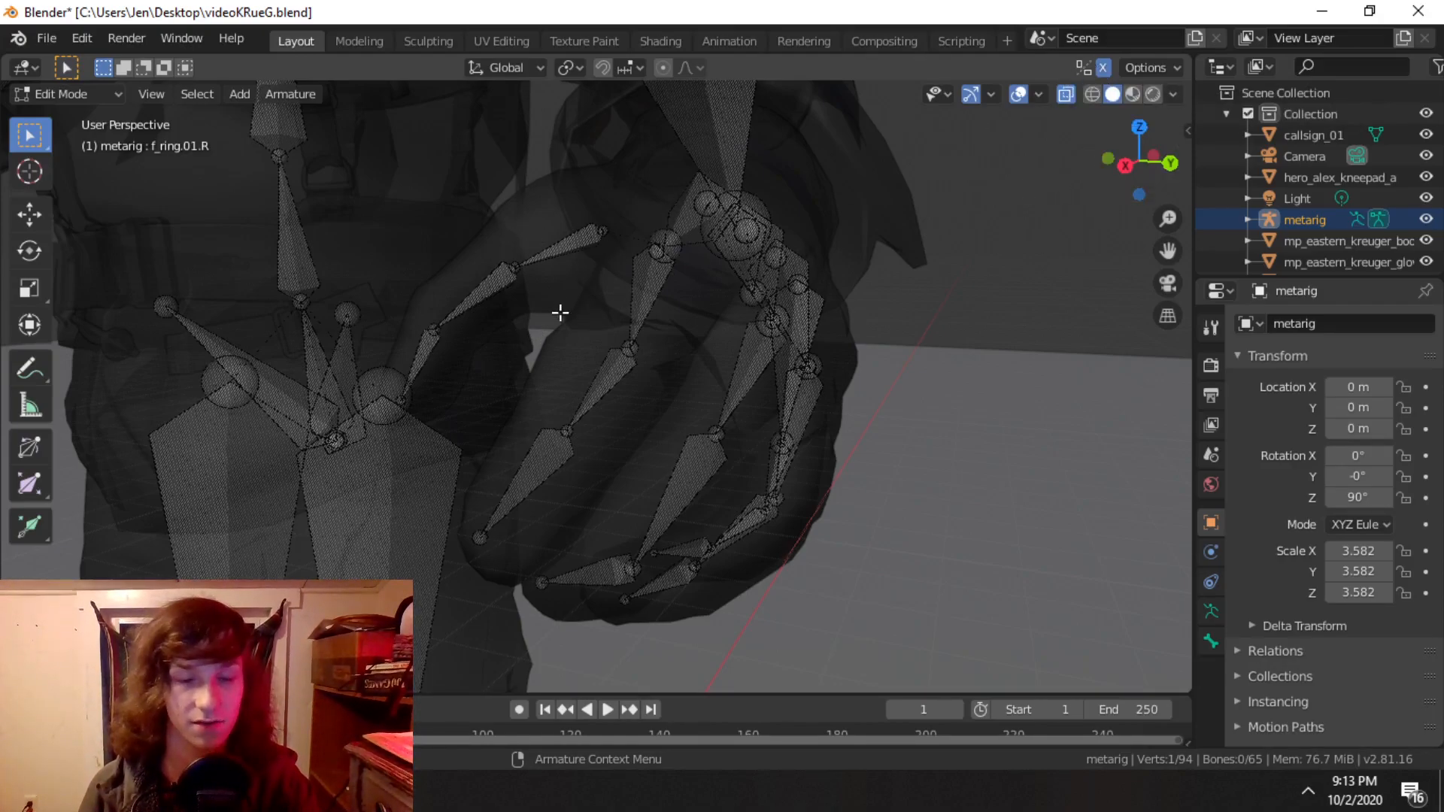
{"action": "middle_click_drag", "start_coordinate": [560, 313], "coordinate": [741, 347]}
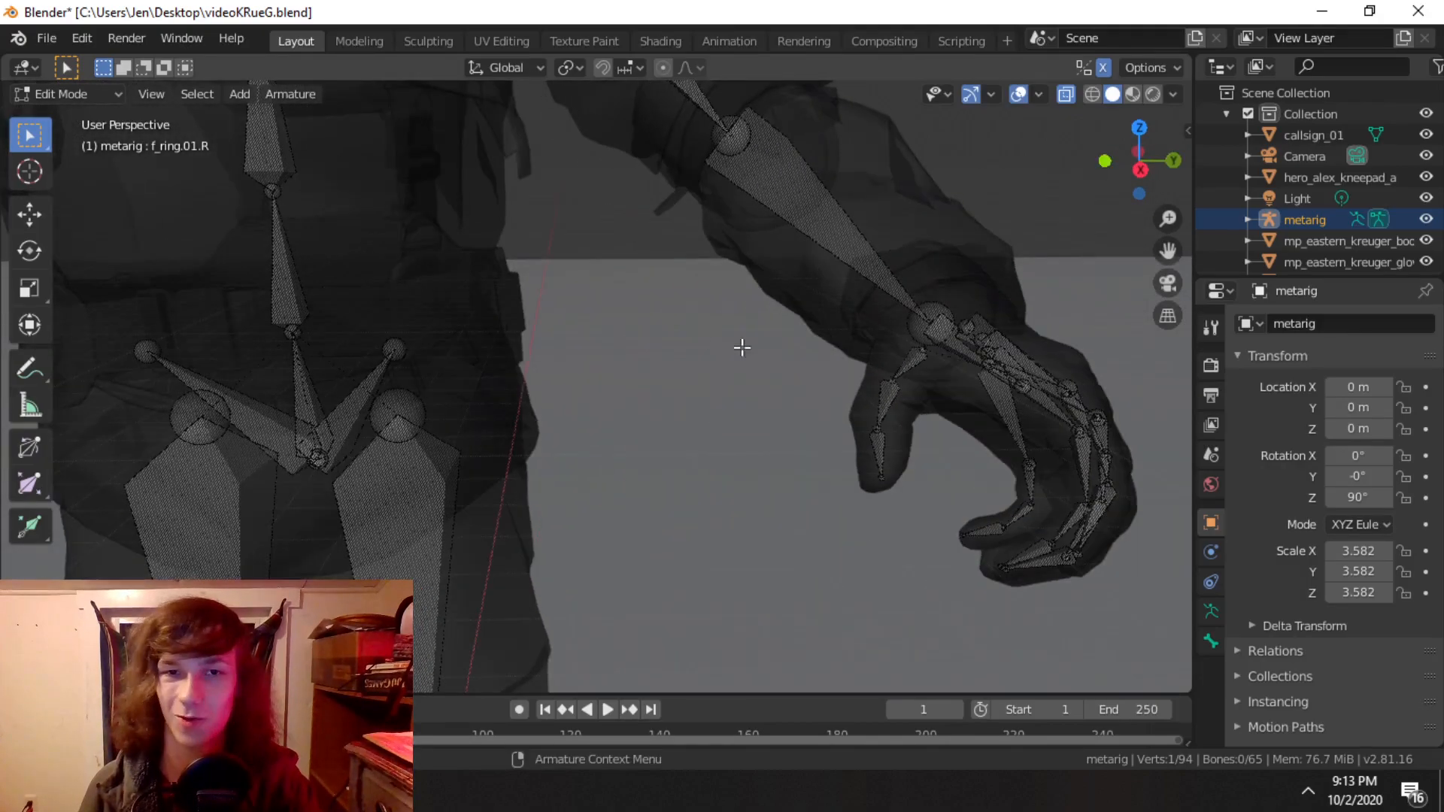
{"action": "middle_click_drag", "start_coordinate": [259, 403], "coordinate": [523, 428], "text": "shift"}
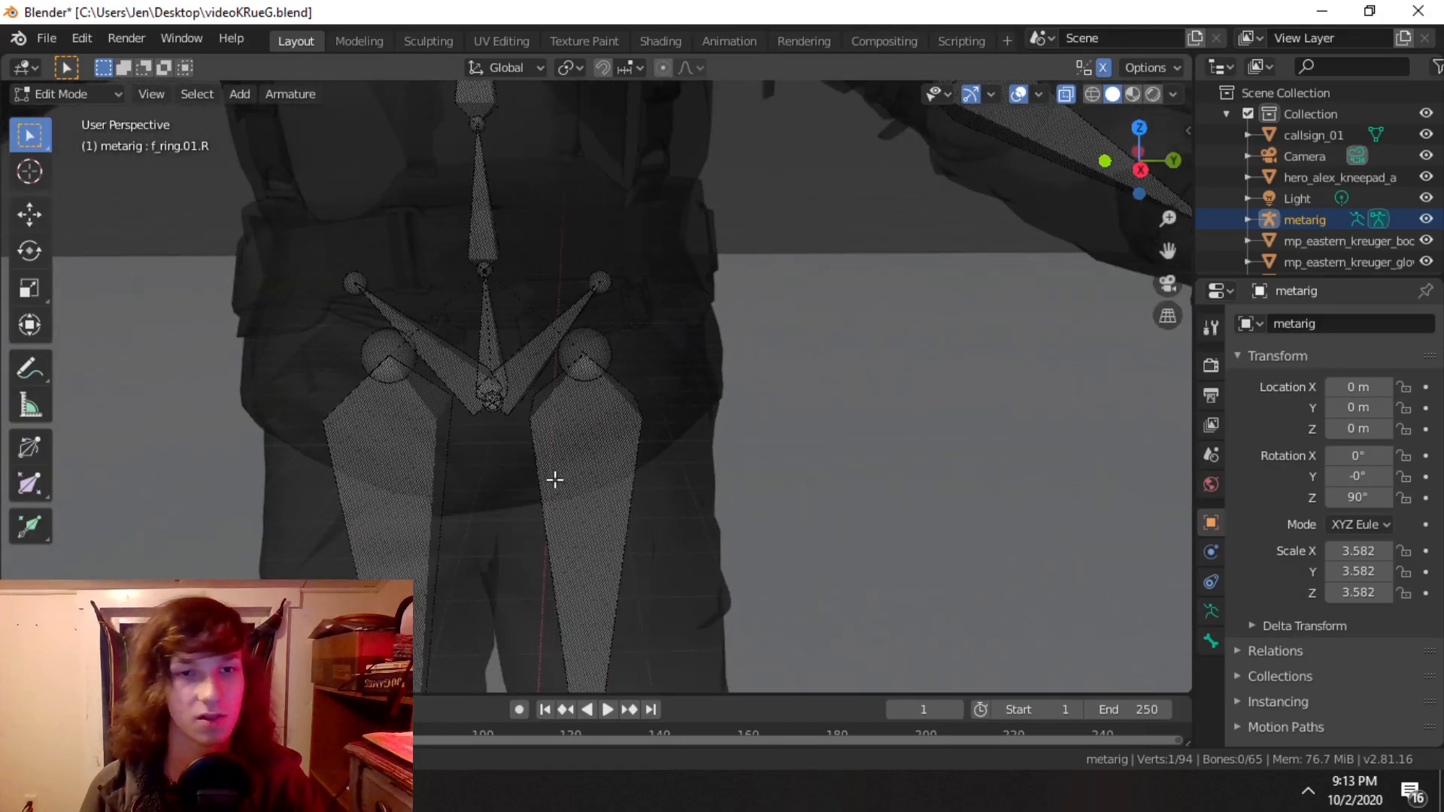
{"action": "scroll", "coordinate": [652, 451], "scroll_direction": "down", "scroll_amount": 5}
{"action": "middle_click_drag", "start_coordinate": [645, 458], "coordinate": [742, 431]}
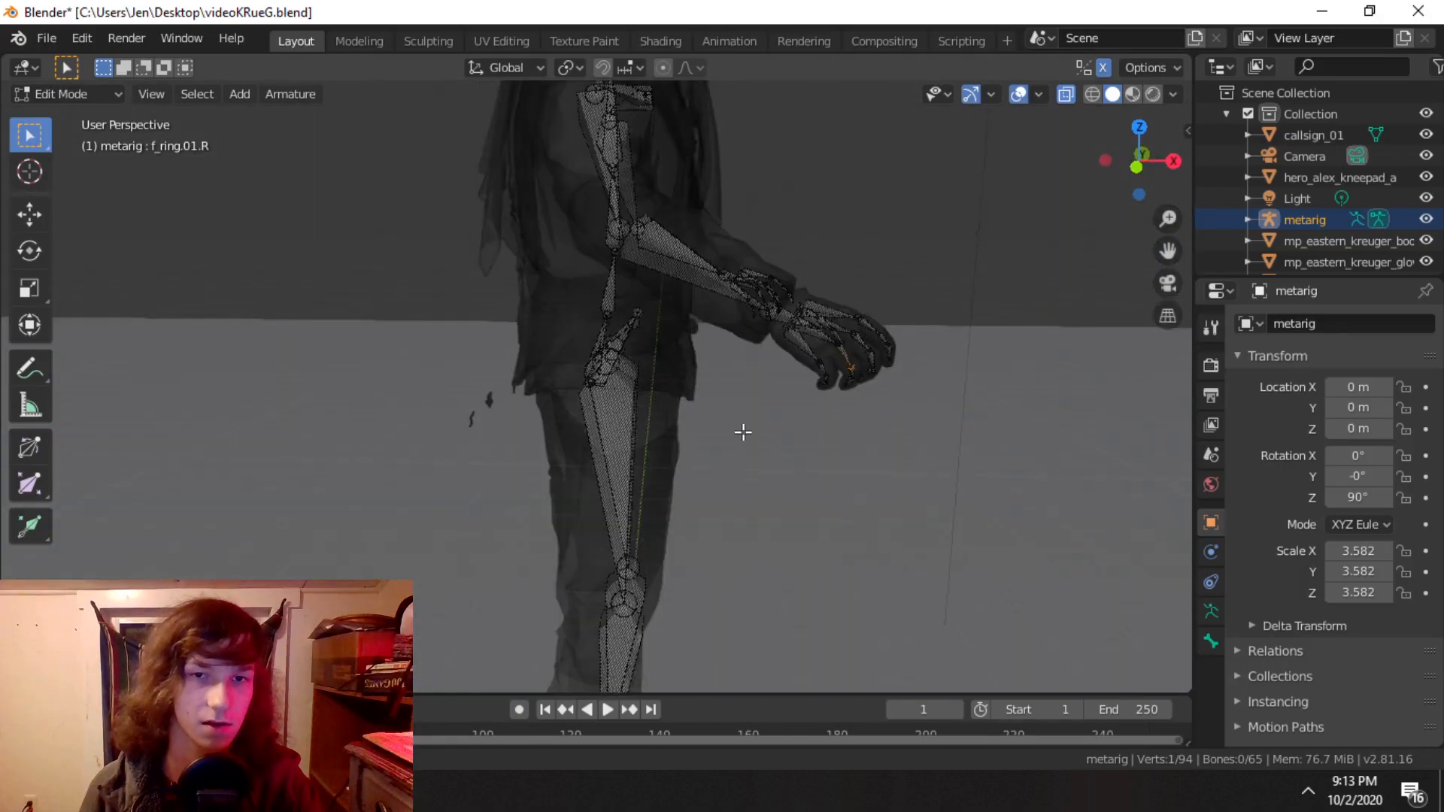
{"action": "middle_click_drag", "start_coordinate": [746, 363], "coordinate": [538, 321]}
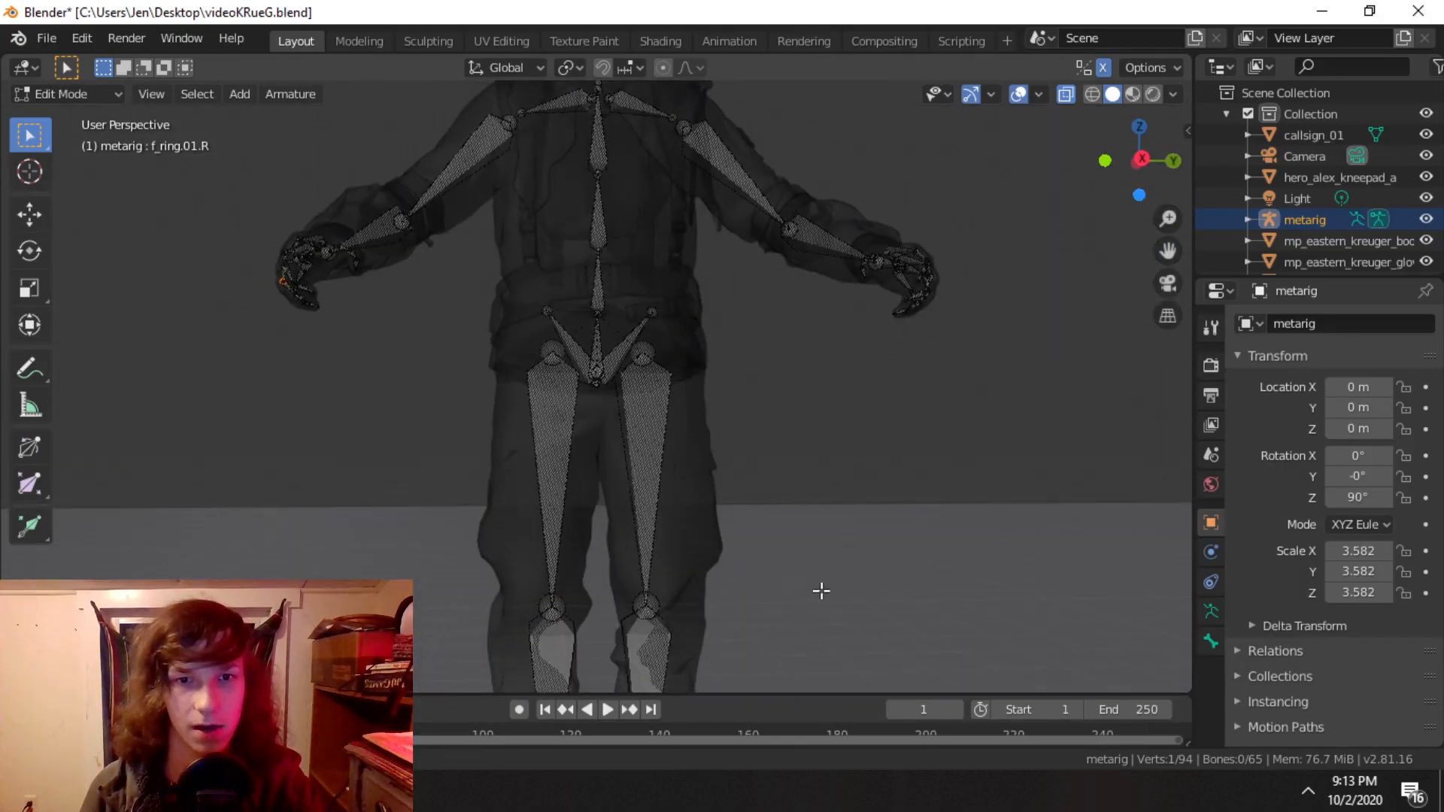
Step: Select the right foot's bones and move them outward along the global Y axis into the boot
{"action": "middle_click_drag", "start_coordinate": [822, 590], "coordinate": [869, 468], "text": "shift"}
{"action": "middle_click_drag", "start_coordinate": [673, 570], "coordinate": [675, 377], "text": "shift"}
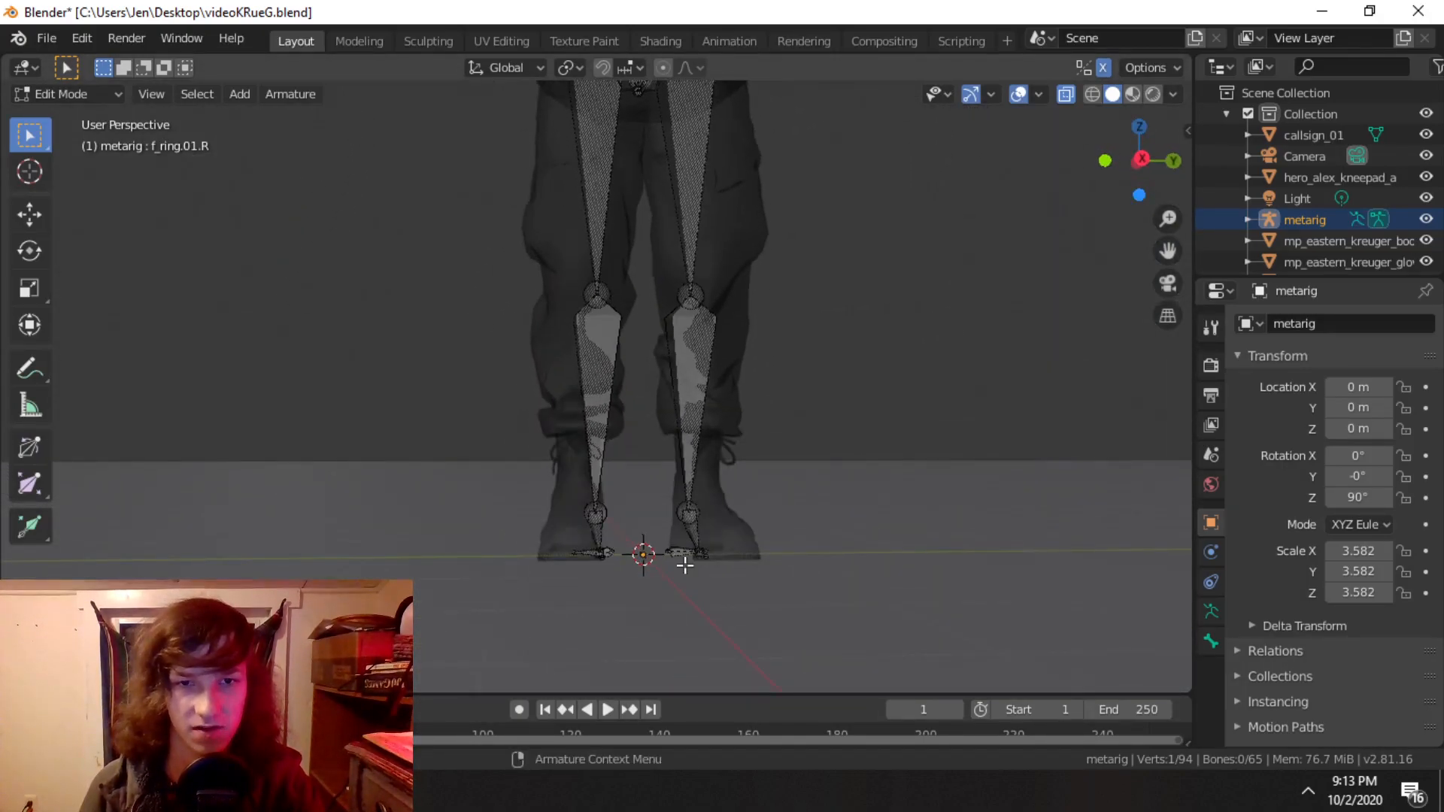
{"action": "left_click_drag", "start_coordinate": [635, 594], "coordinate": [555, 477]}
{"action": "key", "text": "g"}
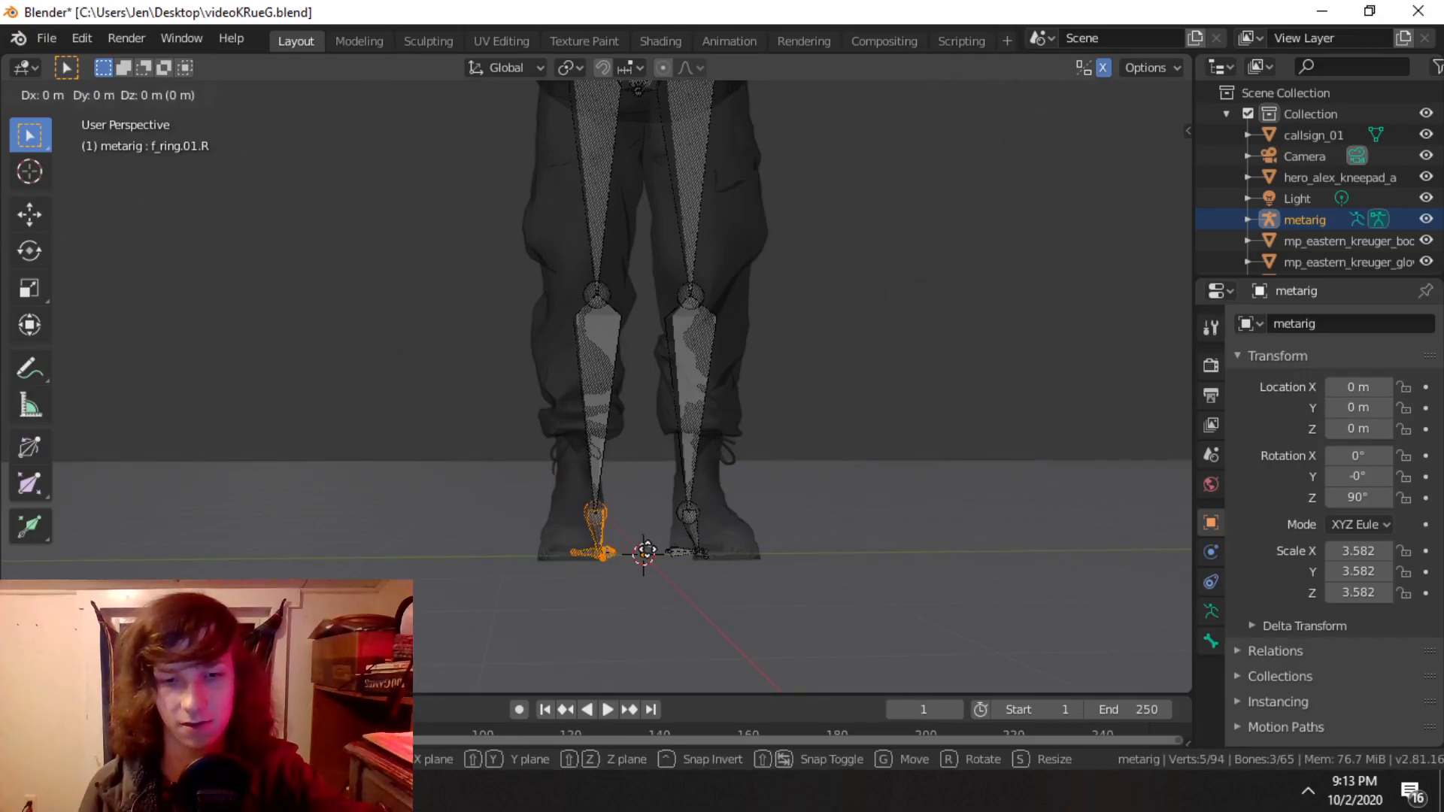
{"action": "key", "text": "Escape"}
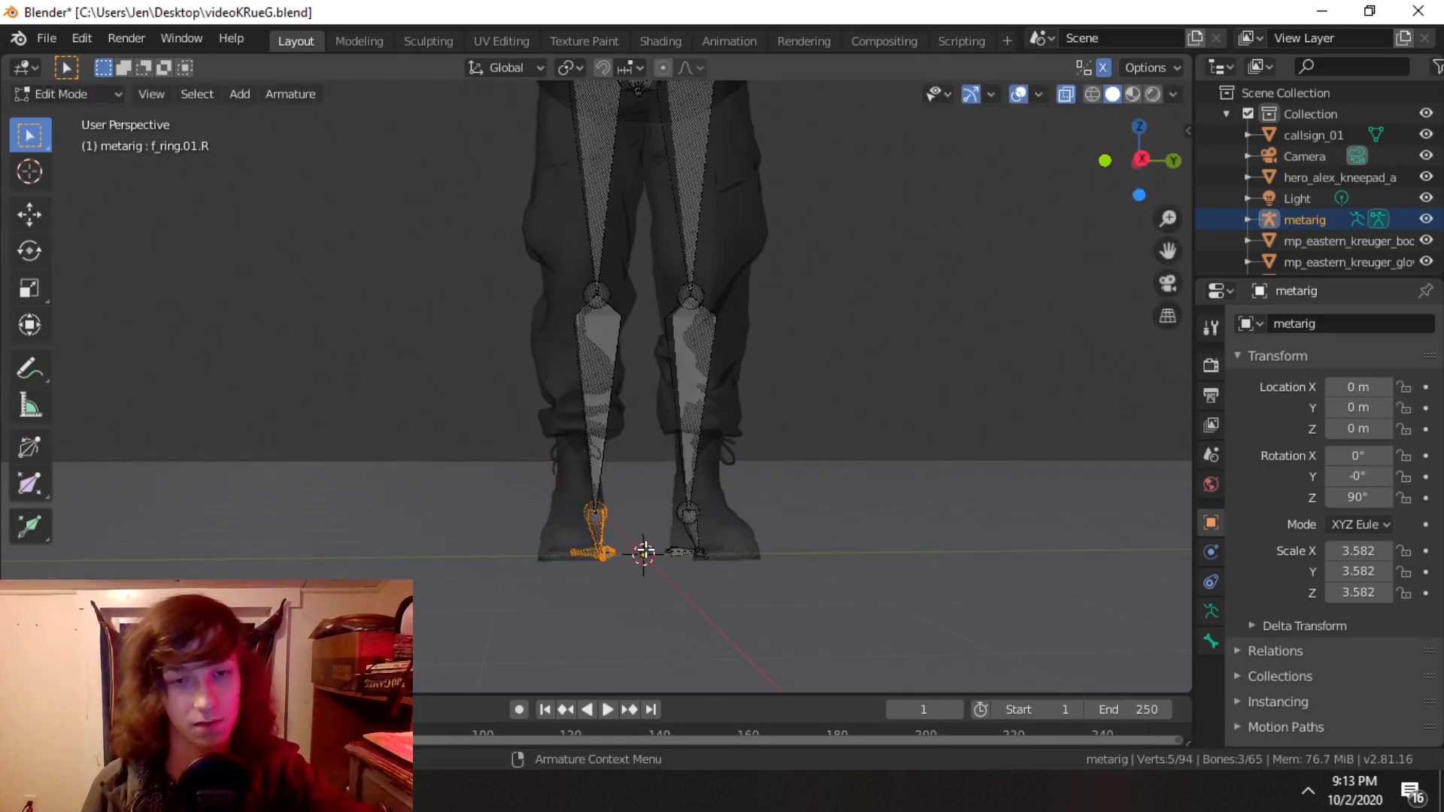
{"action": "key", "text": "g"}
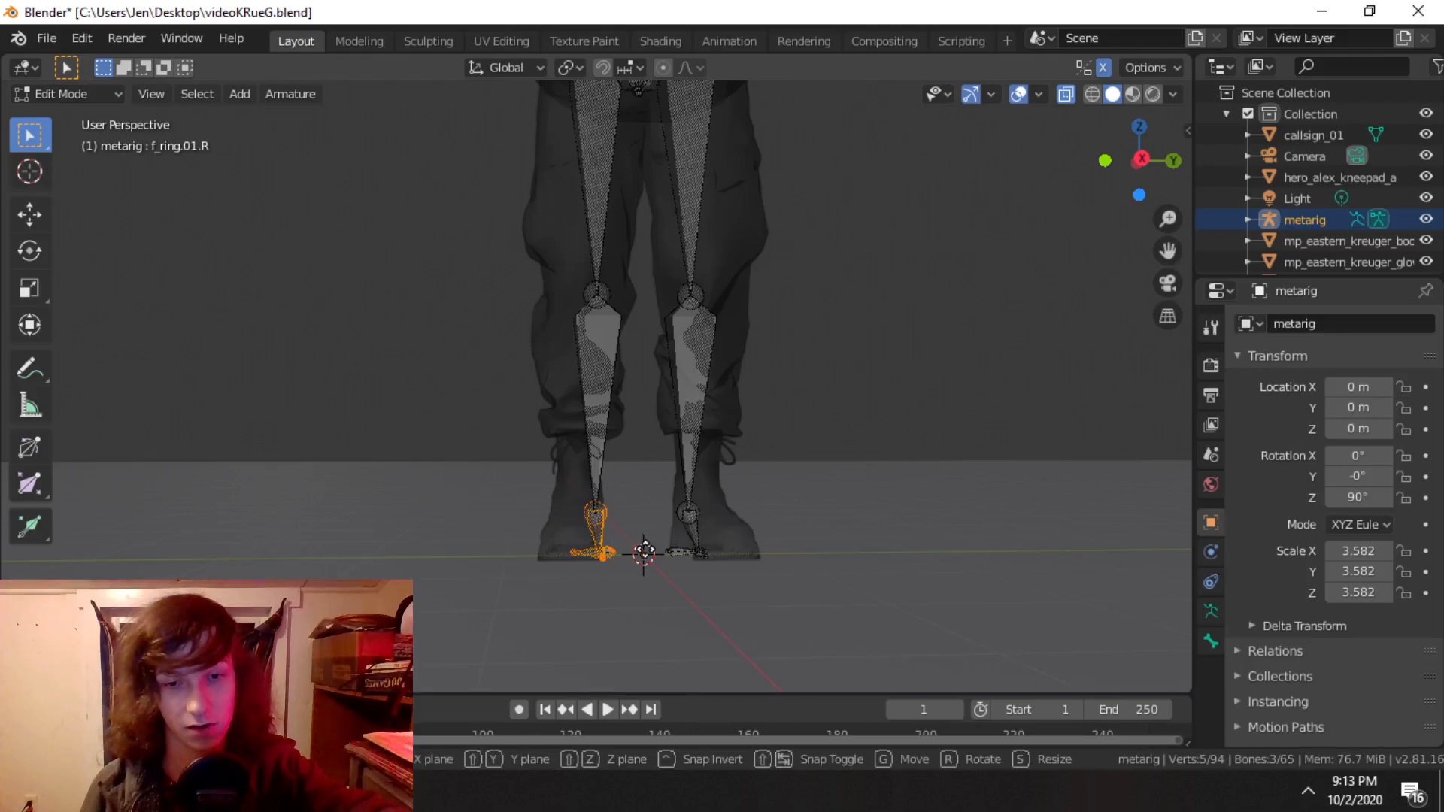
{"action": "key", "text": "y"}
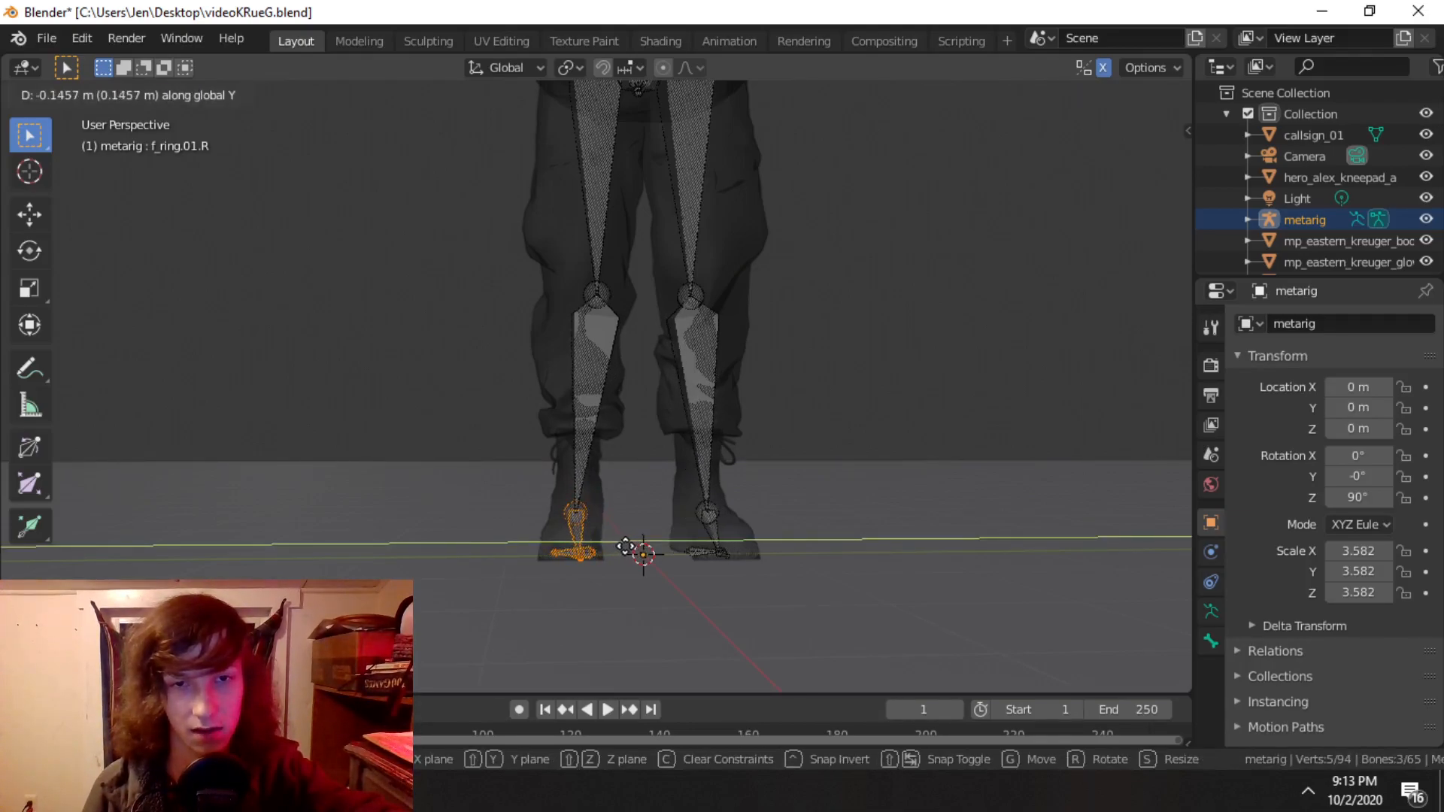
{"action": "left_click", "coordinate": [638, 554]}
Step: In front orthographic view, move the thigh.L knee joint up about 0.1 m and slightly back inside the trouser leg
{"action": "middle_click_drag", "start_coordinate": [641, 554], "coordinate": [773, 403]}
{"action": "scroll", "coordinate": [781, 532], "scroll_direction": "up", "scroll_amount": 3}
{"action": "scroll", "coordinate": [782, 532], "scroll_direction": "up", "scroll_amount": 2}
{"action": "left_click", "coordinate": [679, 569]}
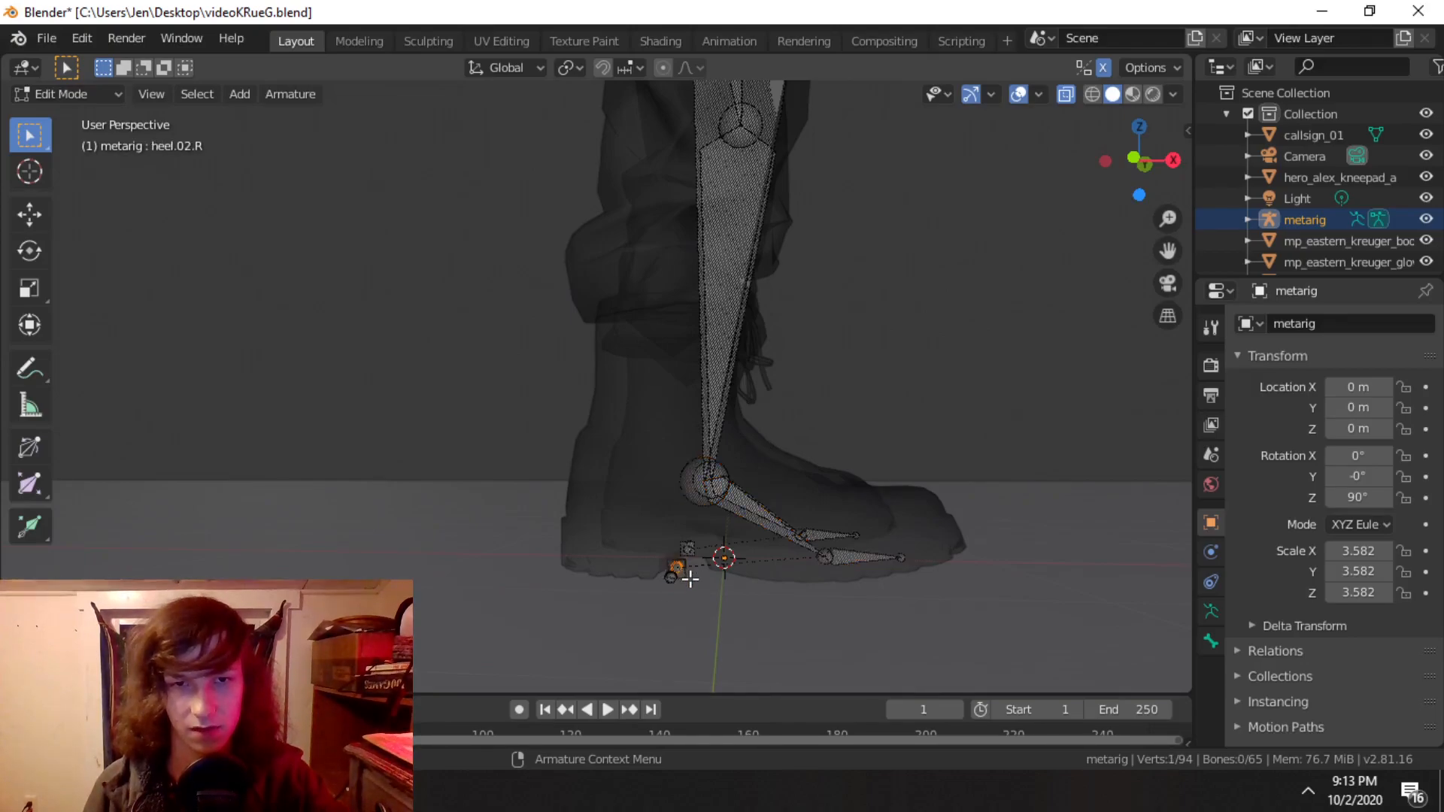
{"action": "scroll", "coordinate": [679, 429], "scroll_direction": "down", "scroll_amount": 3}
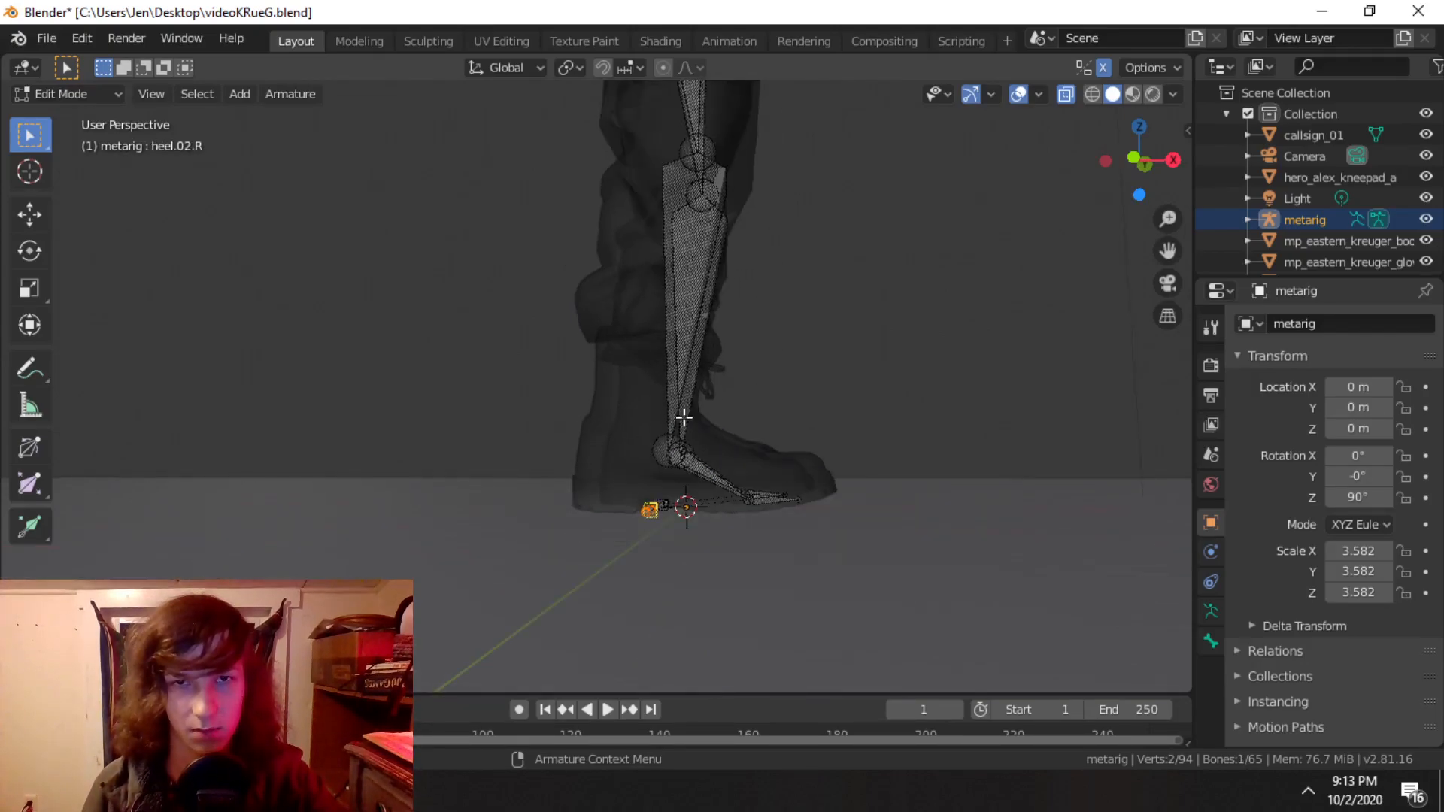
{"action": "middle_click_drag", "start_coordinate": [680, 428], "coordinate": [689, 489], "text": "shift"}
{"action": "left_click", "coordinate": [1136, 157]}
{"action": "scroll", "coordinate": [736, 288], "scroll_direction": "down", "scroll_amount": 2}
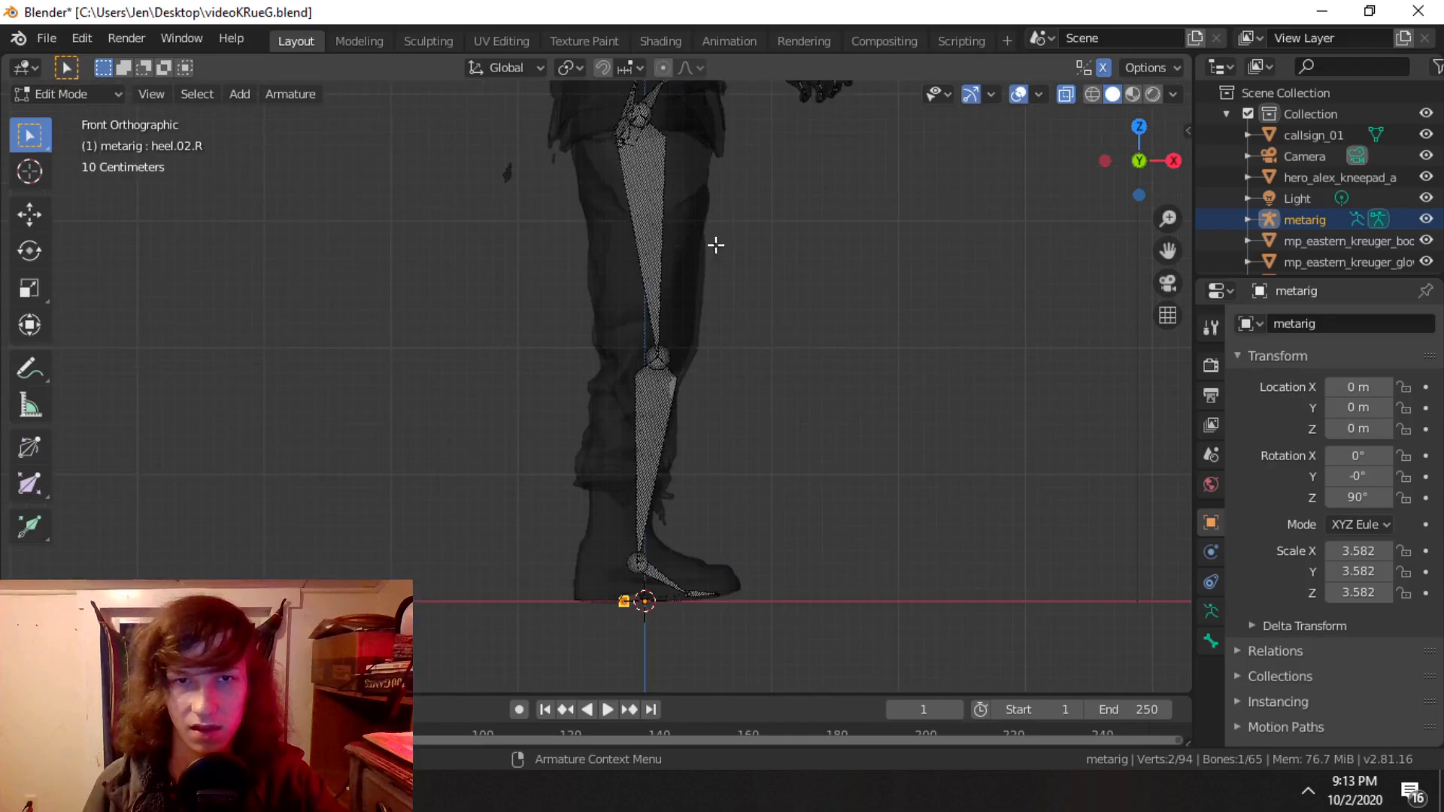
{"action": "left_click", "coordinate": [673, 372]}
{"action": "scroll", "coordinate": [684, 341], "scroll_direction": "up", "scroll_amount": 2}
{"action": "left_click", "coordinate": [761, 331]}
{"action": "key", "text": "g"}
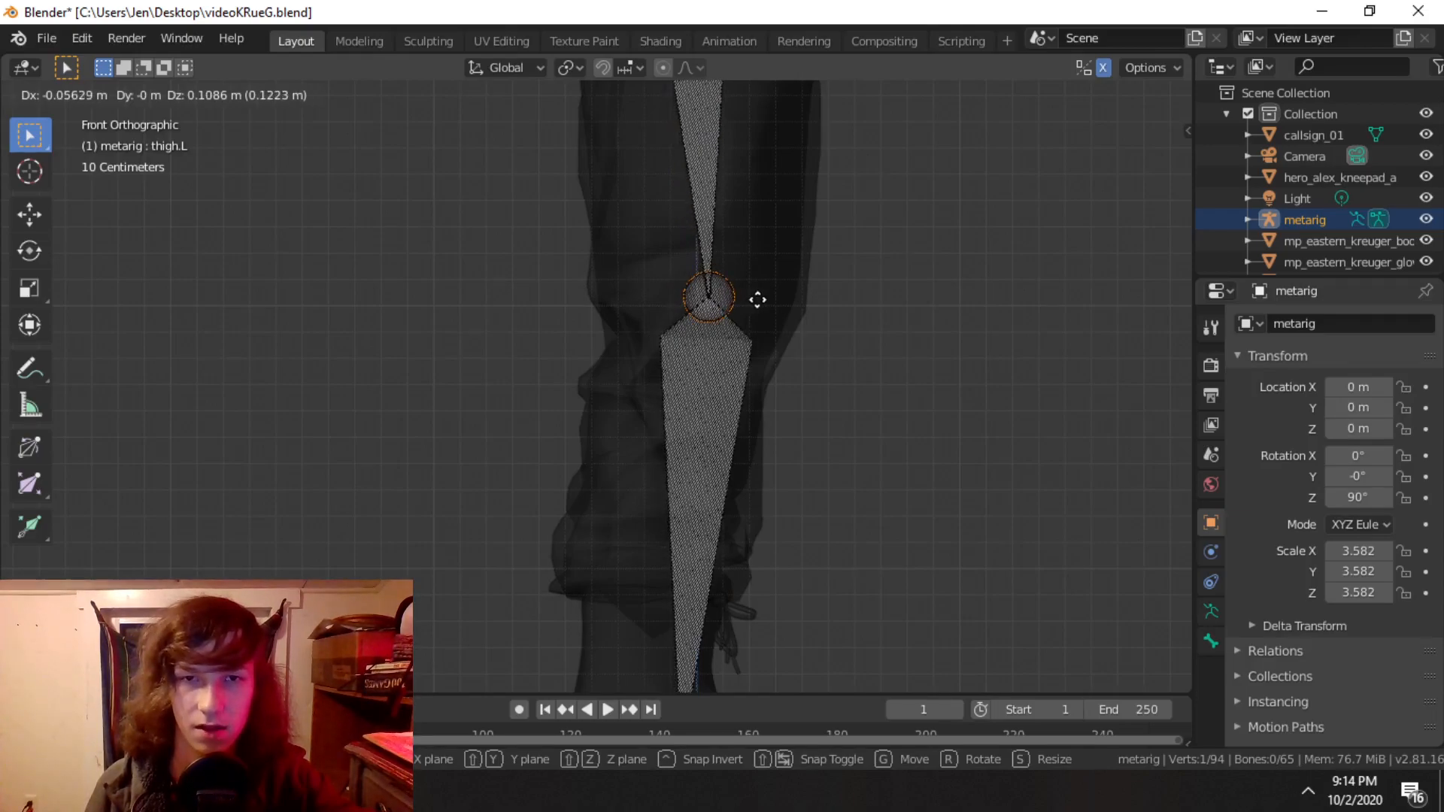
{"action": "left_click", "coordinate": [755, 300]}
Step: Raise the same knee joint about 0.06 m further
{"action": "scroll", "coordinate": [763, 368], "scroll_direction": "down", "scroll_amount": 2}
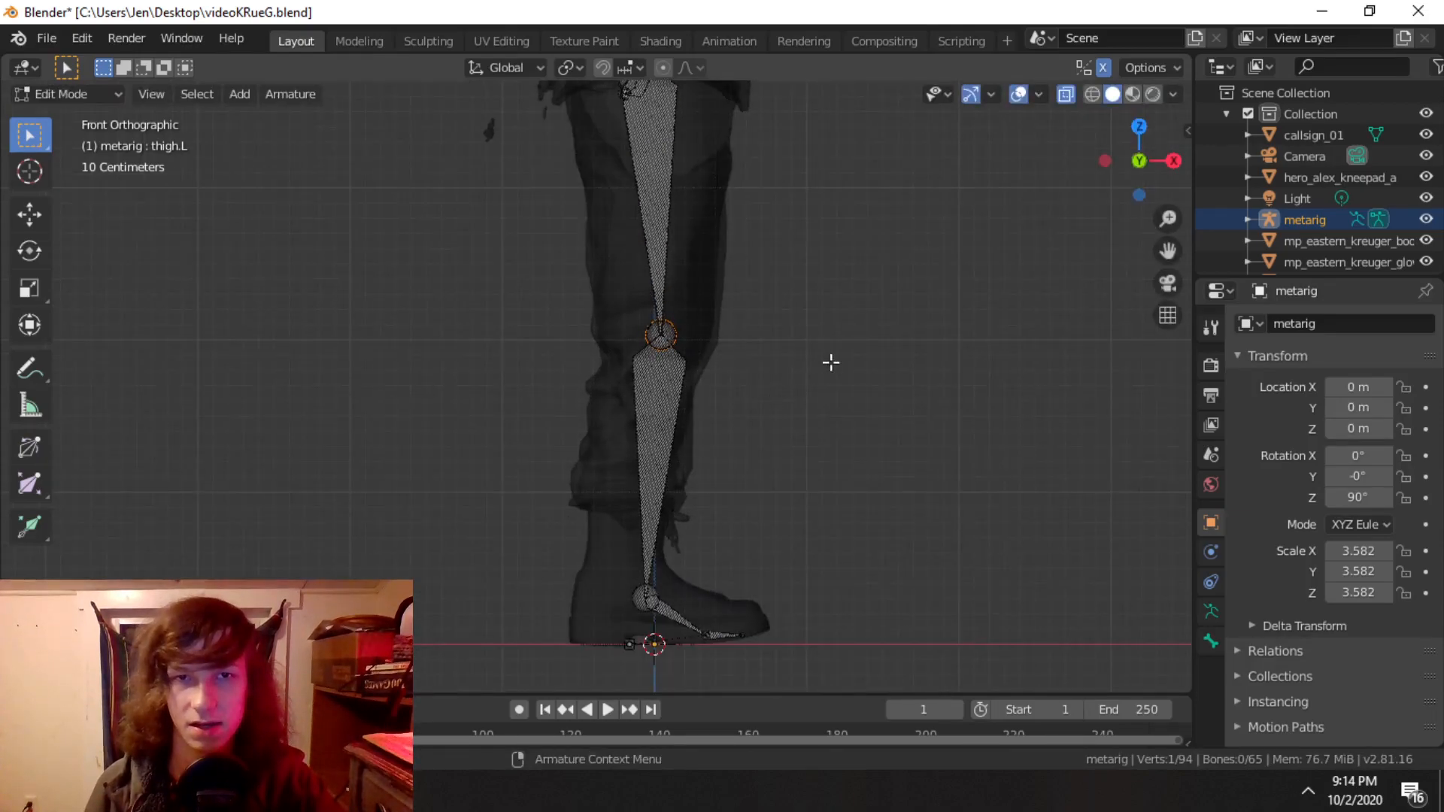
{"action": "middle_click_drag", "start_coordinate": [754, 461], "coordinate": [754, 500], "text": "shift"}
{"action": "key", "text": "g"}
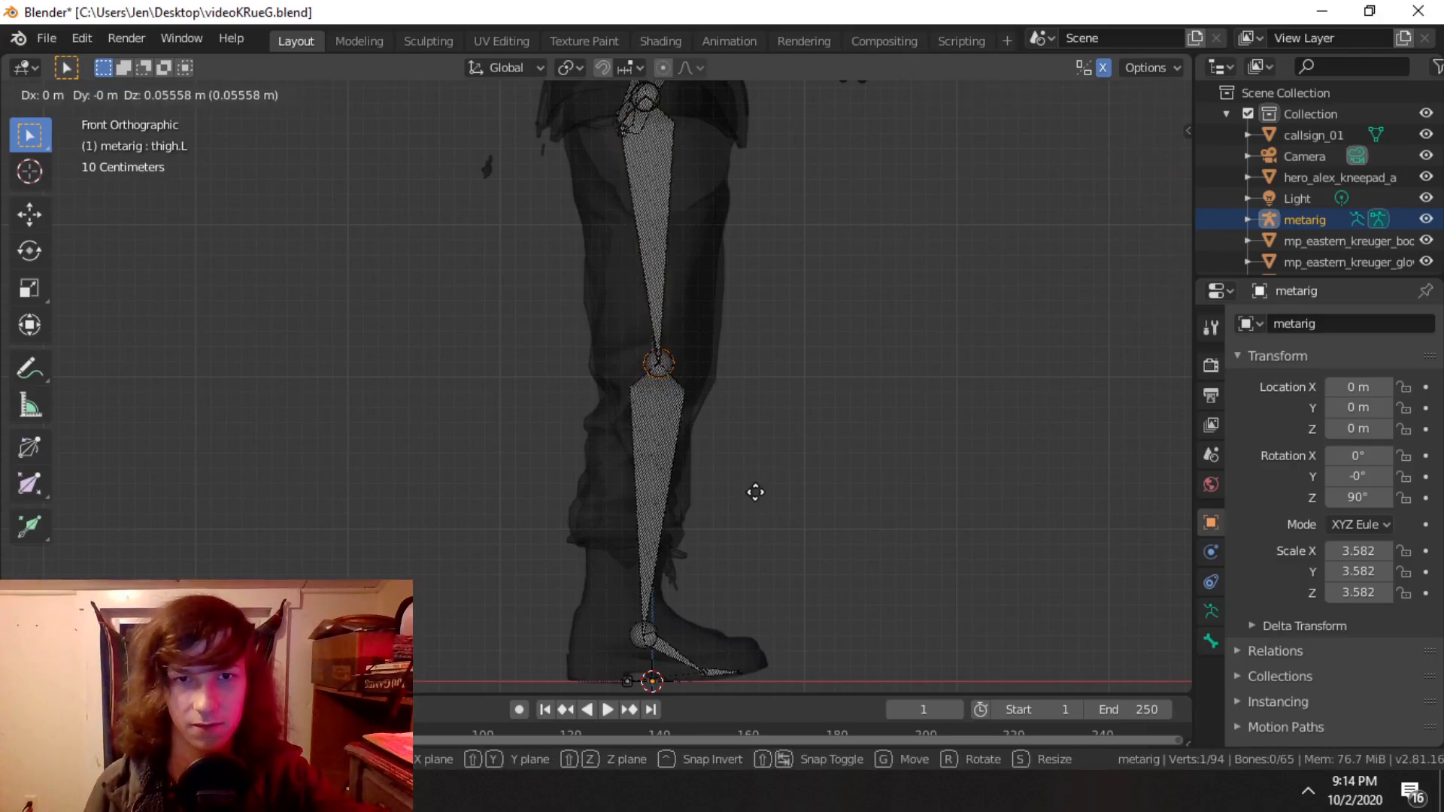
{"action": "left_click", "coordinate": [754, 492]}
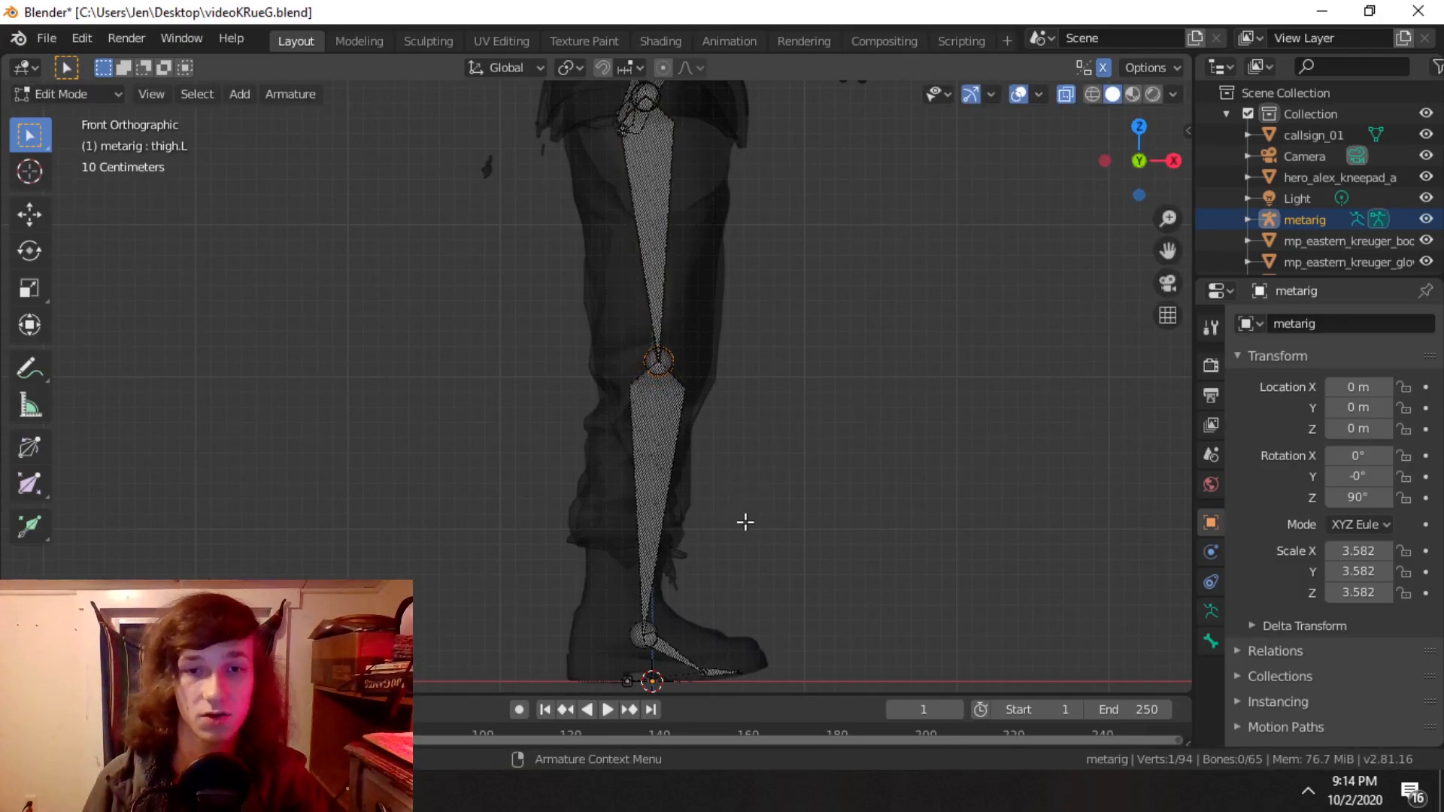
Step: Select the ankle, foot, toe and heel bones together and move them back toward the heel of the boot
{"action": "middle_click_drag", "start_coordinate": [750, 541], "coordinate": [729, 295], "text": "shift"}
{"action": "scroll", "coordinate": [828, 461], "scroll_direction": "up", "scroll_amount": 5}
{"action": "left_click_drag", "start_coordinate": [719, 581], "coordinate": [689, 498]}
{"action": "left_click_drag", "start_coordinate": [634, 345], "coordinate": [1022, 578]}
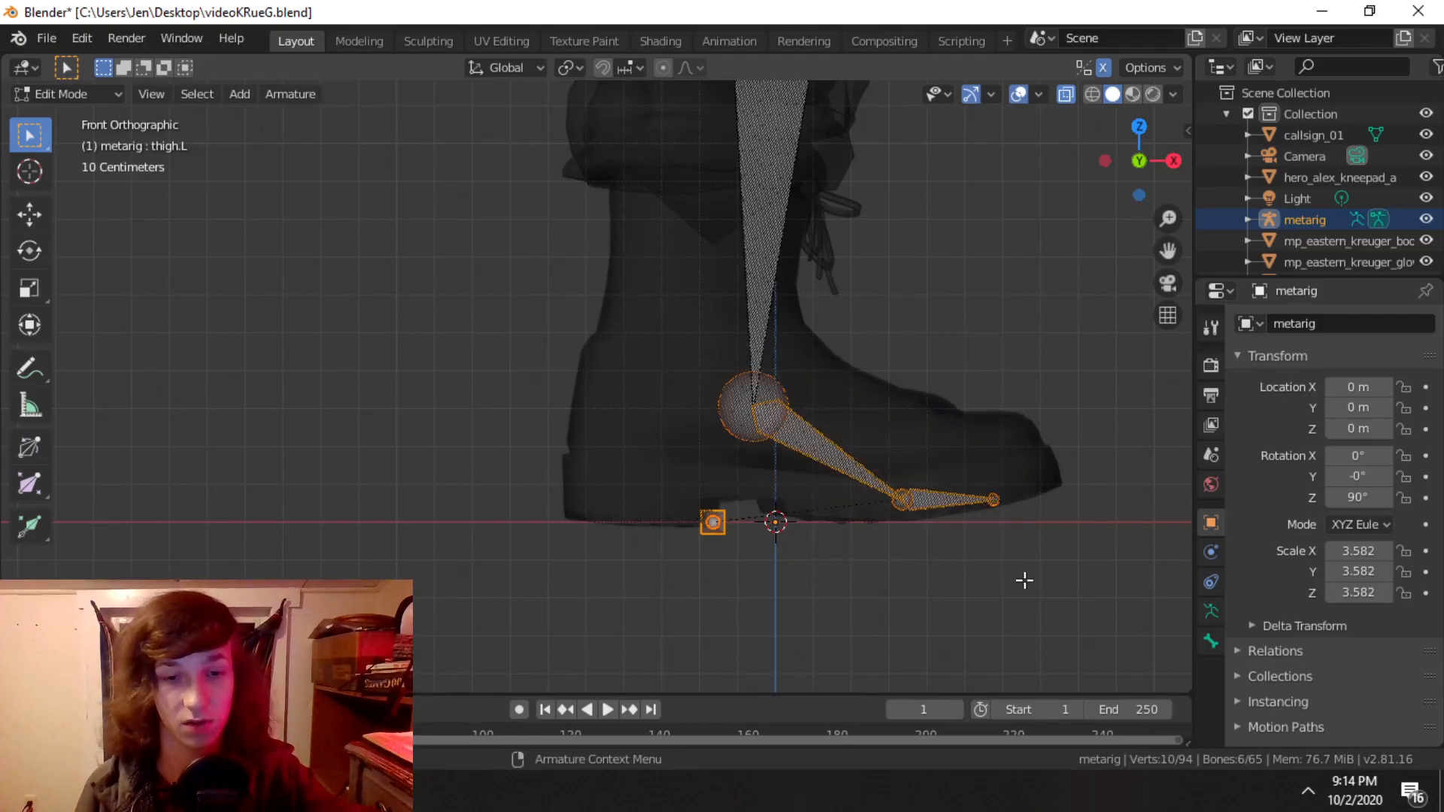
{"action": "key", "text": "g"}
{"action": "key", "text": "y"}
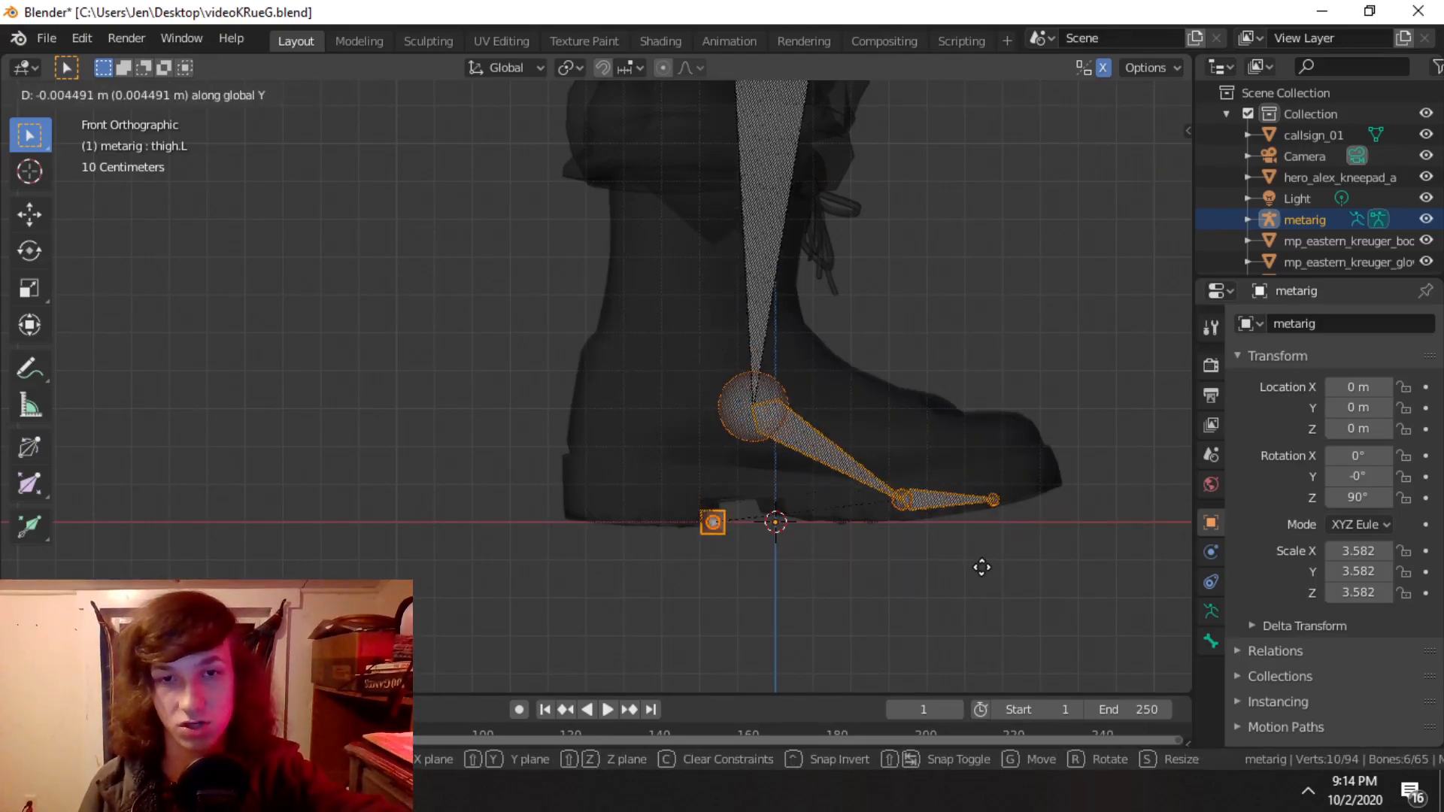
{"action": "right_click", "coordinate": [876, 556]}
{"action": "key", "text": "g"}
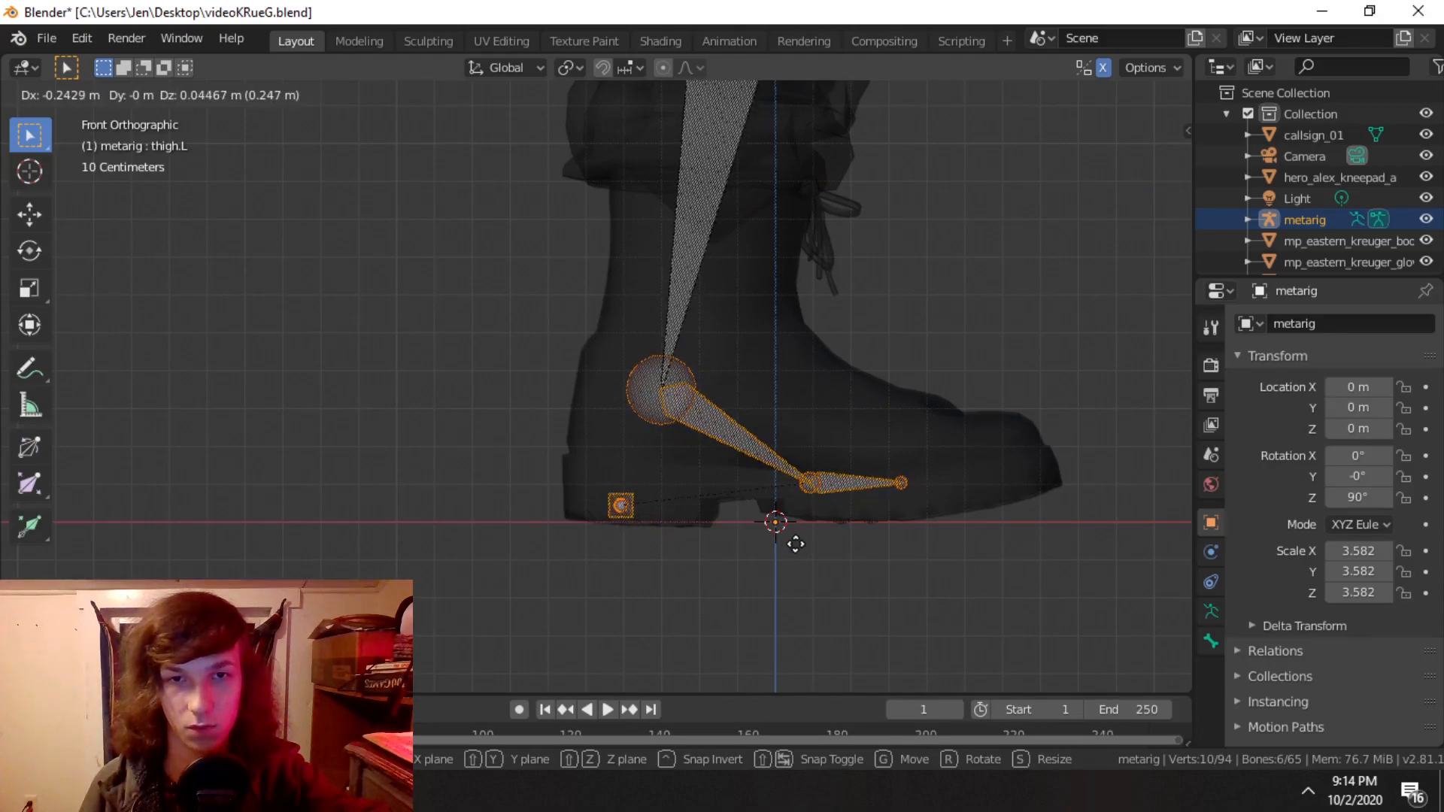
{"action": "left_click", "coordinate": [906, 533]}
Step: Move the toe bones' tip to the front of the boot and their base joint forward to the ball of the foot
{"action": "left_click_drag", "start_coordinate": [931, 501], "coordinate": [1042, 484]}
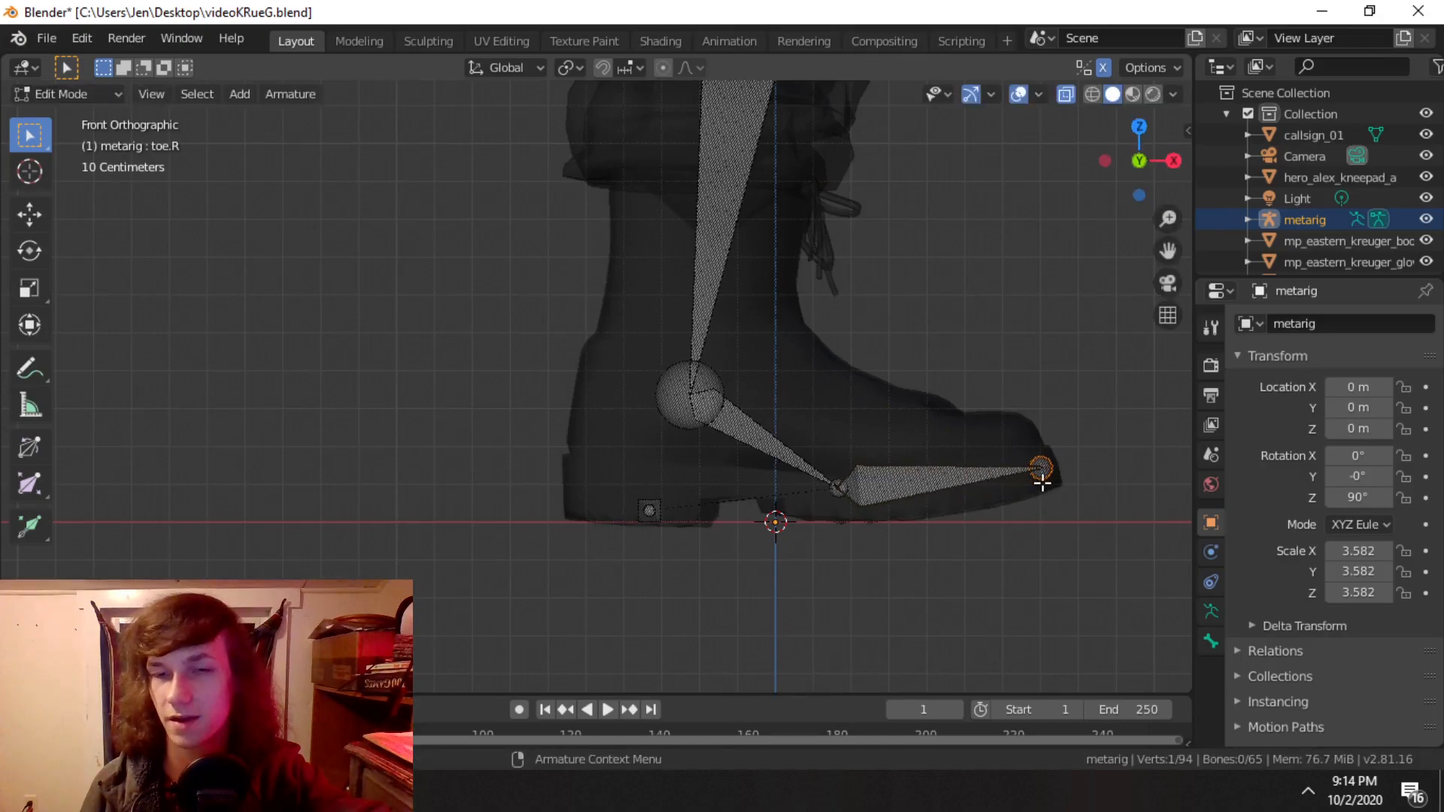
{"action": "left_click_drag", "start_coordinate": [848, 500], "coordinate": [916, 498]}
{"action": "left_click", "coordinate": [1118, 478]}
{"action": "left_click_drag", "start_coordinate": [1118, 479], "coordinate": [1049, 476]}
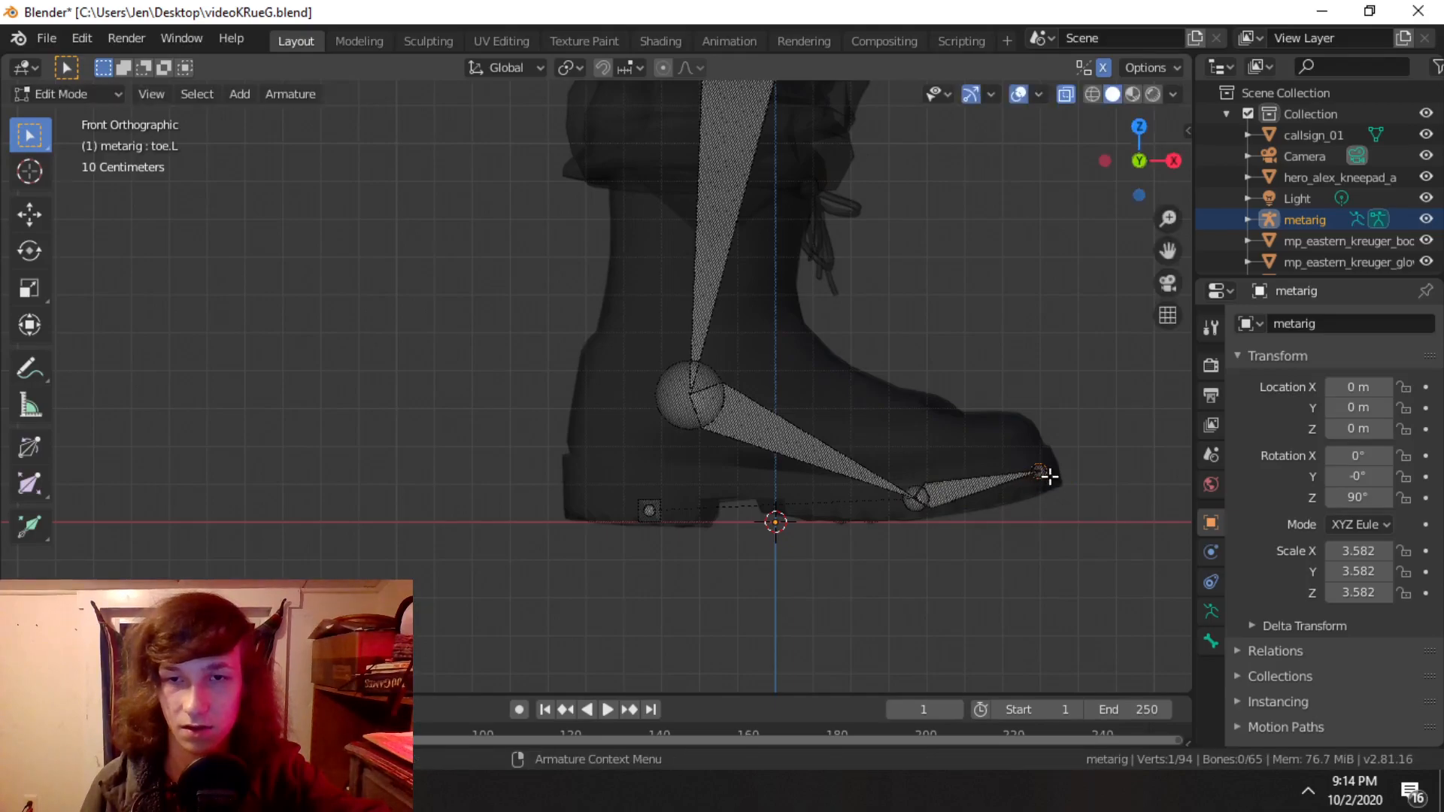
Step: Select both heel.02 bones and move them back about 0.18 m to the rear of the boot heel
{"action": "left_click", "coordinate": [657, 503]}
{"action": "key", "text": "g"}
{"action": "right_click", "coordinate": [582, 501]}
{"action": "left_click_drag", "start_coordinate": [680, 534], "coordinate": [609, 477]}
{"action": "key", "text": "g"}
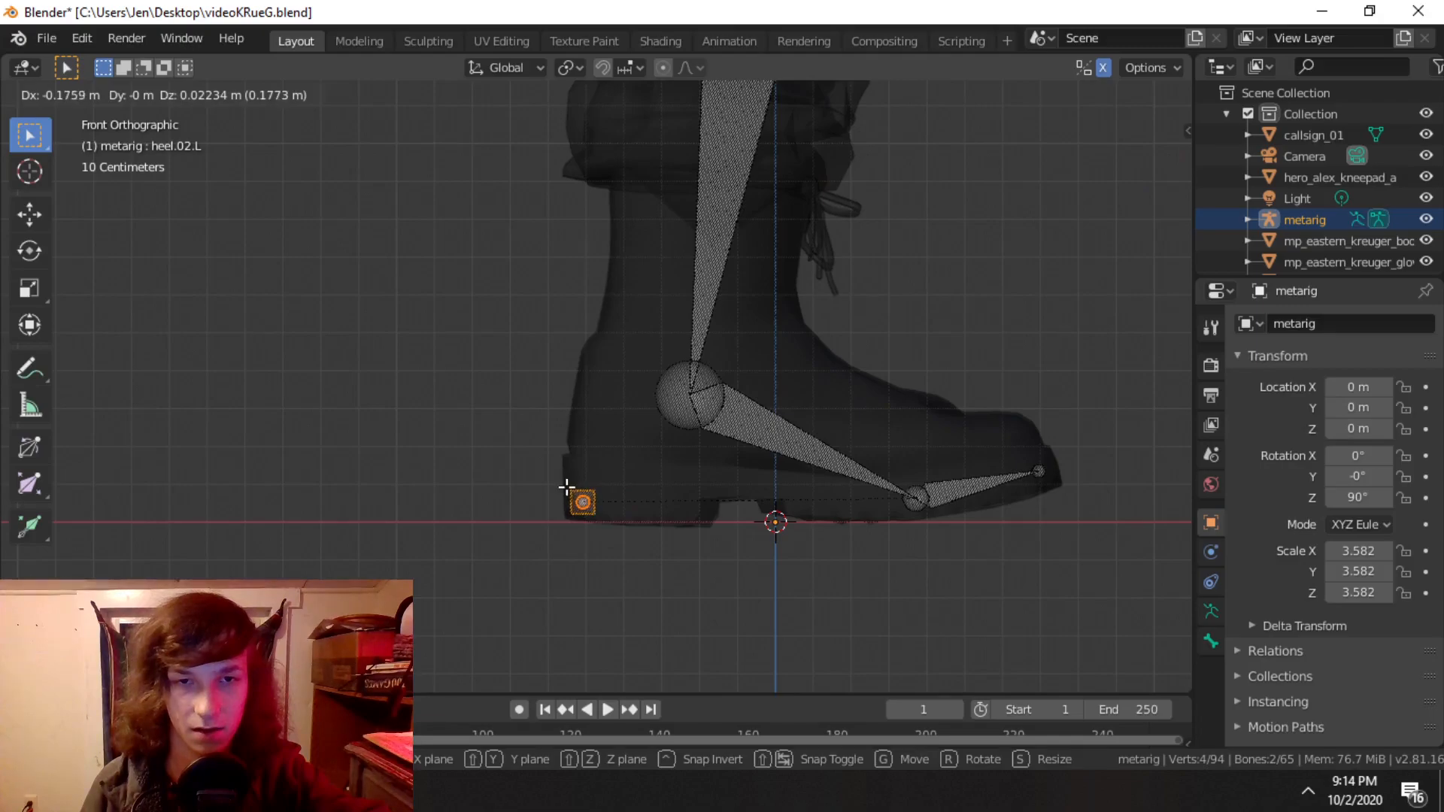
{"action": "left_click", "coordinate": [565, 487]}
Step: In right orthographic view, move the thigh.R knee joint outward about 0.06 m to centre it in the trouser leg
{"action": "scroll", "coordinate": [819, 323], "scroll_direction": "down", "scroll_amount": 2}
{"action": "middle_click_drag", "start_coordinate": [912, 232], "coordinate": [873, 527], "text": "shift"}
{"action": "scroll", "coordinate": [815, 342], "scroll_direction": "down", "scroll_amount": 5}
{"action": "middle_click_drag", "start_coordinate": [814, 339], "coordinate": [473, 429], "text": "shift"}
{"action": "scroll", "coordinate": [617, 515], "scroll_direction": "up", "scroll_amount": 5}
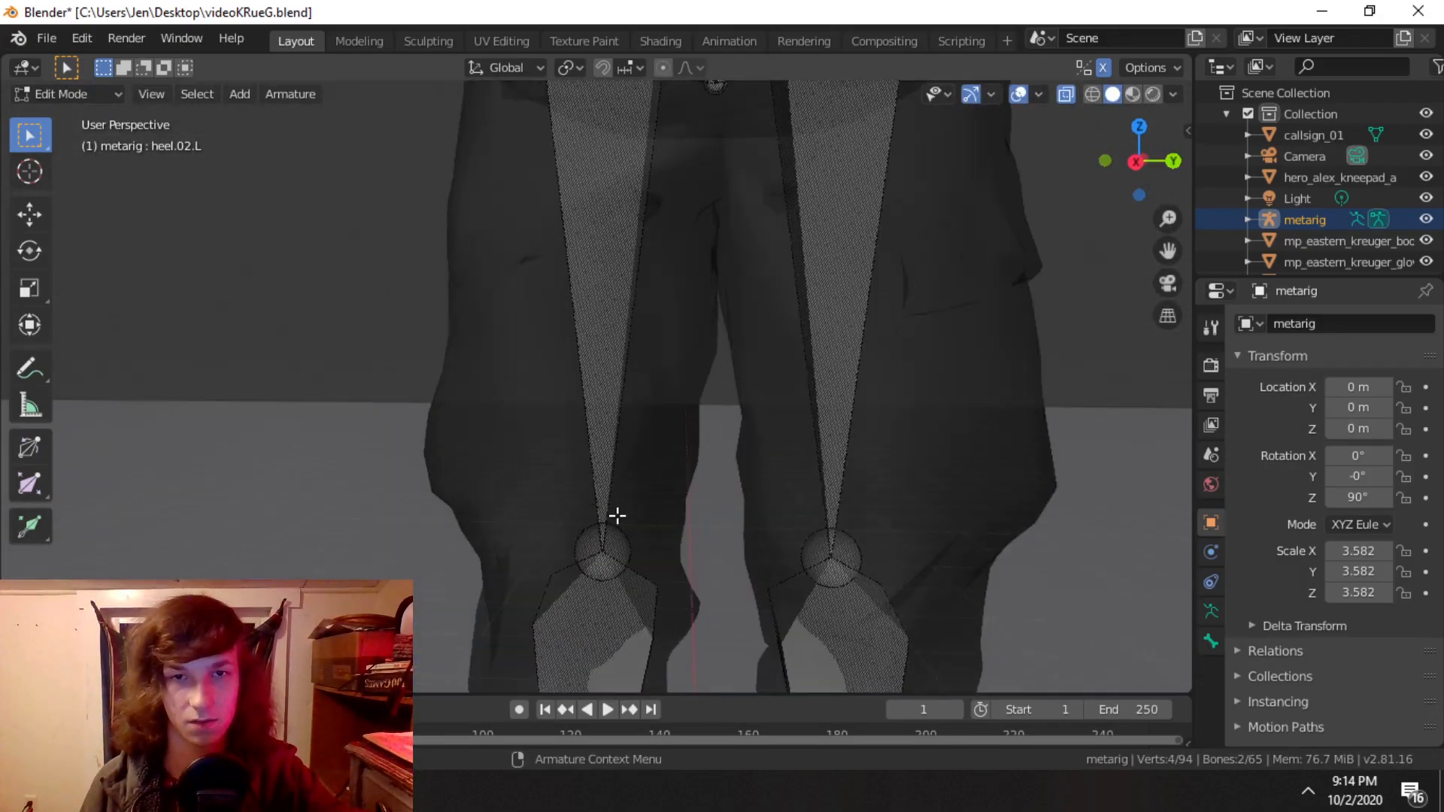
{"action": "left_click", "coordinate": [624, 550]}
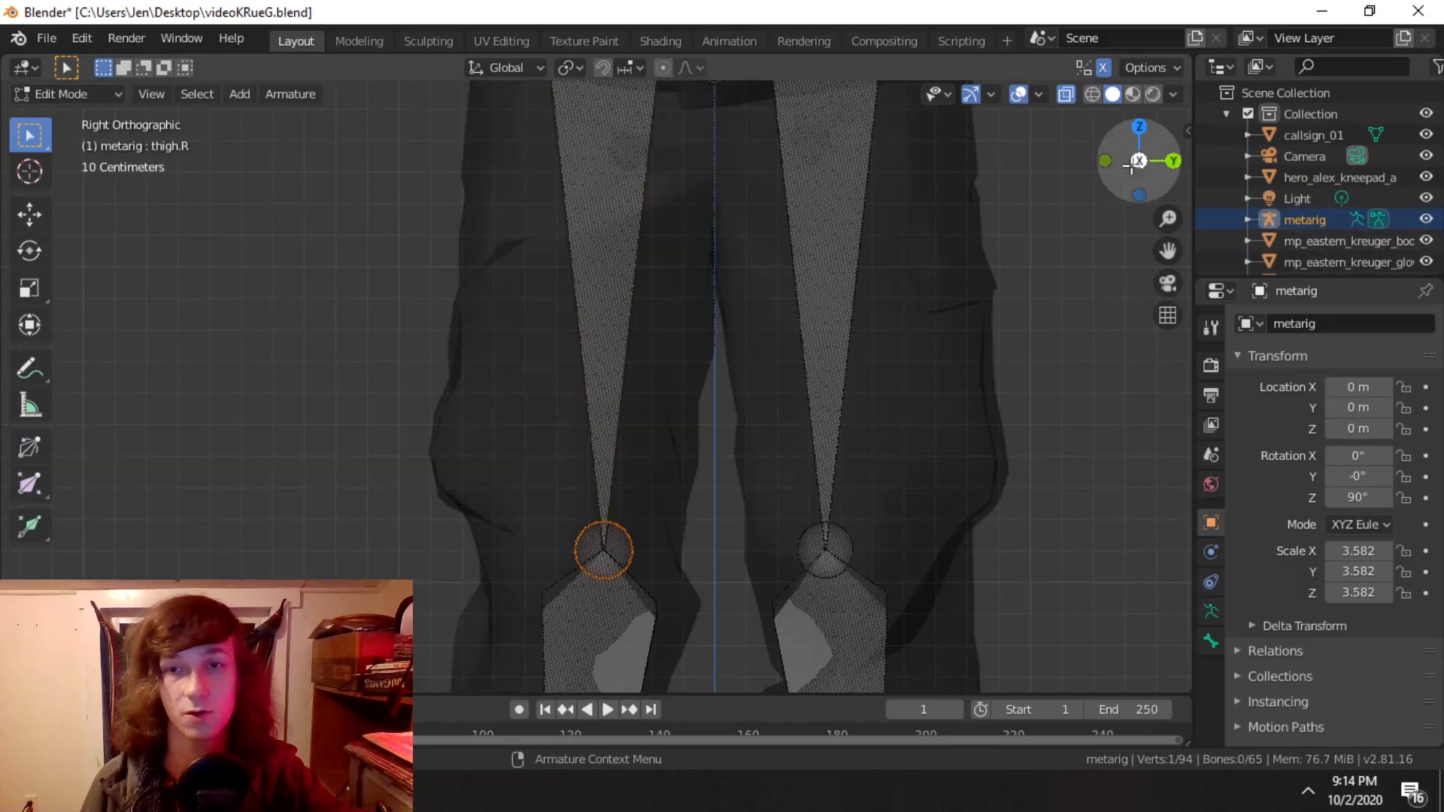
{"action": "key", "text": "KP_3"}
{"action": "scroll", "coordinate": [775, 436], "scroll_direction": "down", "scroll_amount": 2}
{"action": "middle_click_drag", "start_coordinate": [810, 522], "coordinate": [929, 334], "text": "shift"}
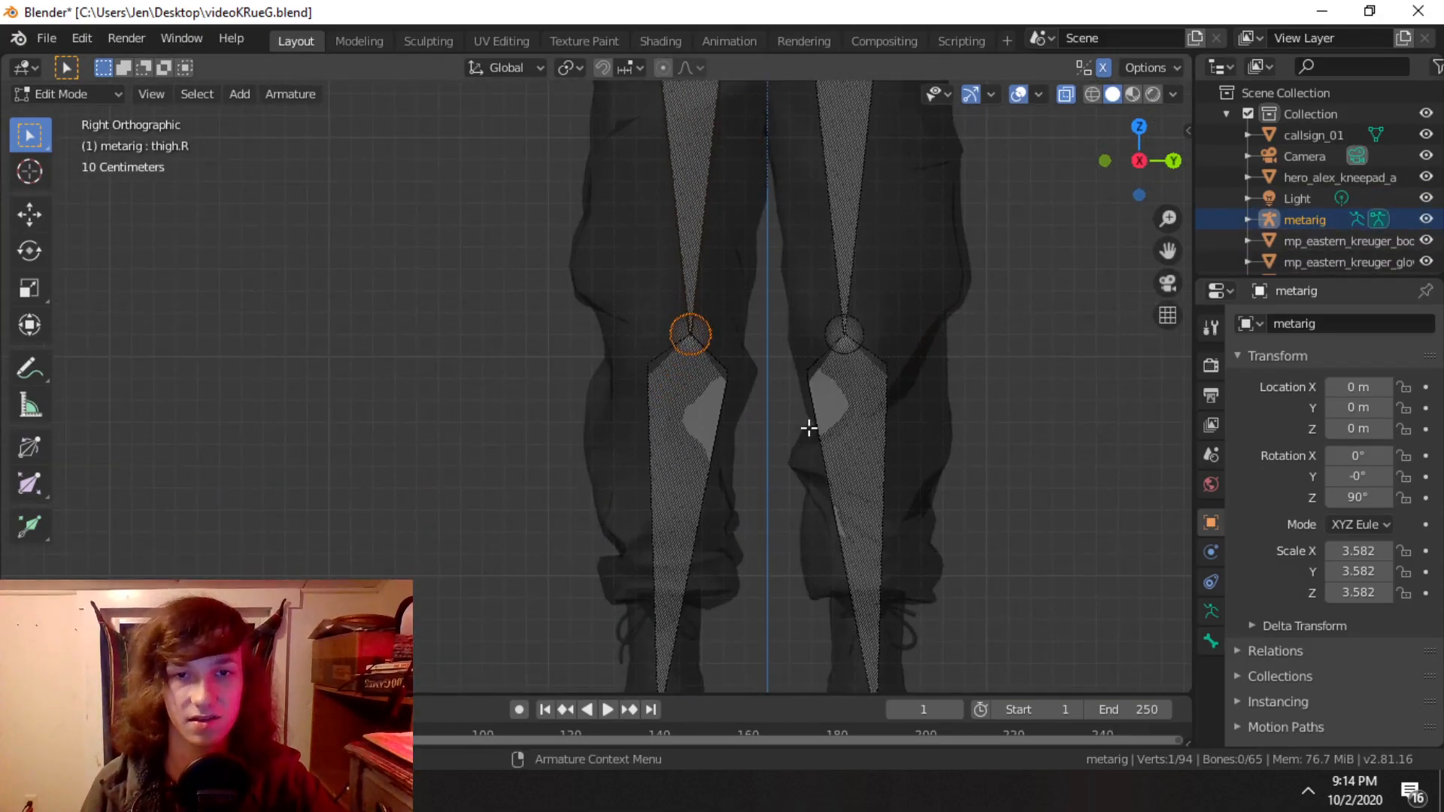
{"action": "scroll", "coordinate": [786, 427], "scroll_direction": "down", "scroll_amount": 1}
{"action": "key", "text": "g"}
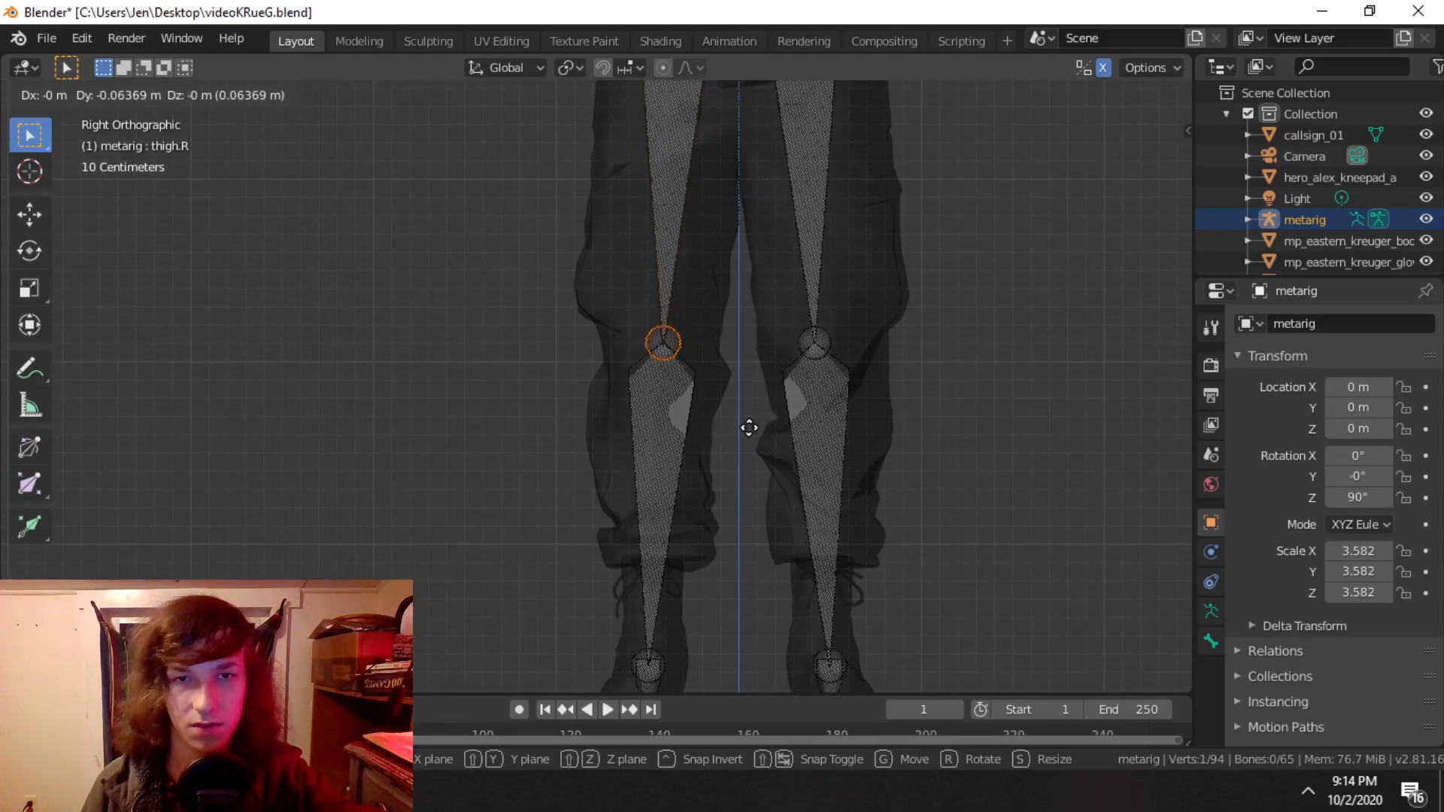
{"action": "left_click", "coordinate": [743, 427]}
{"action": "middle_click_drag", "start_coordinate": [767, 306], "coordinate": [738, 531], "text": "shift"}
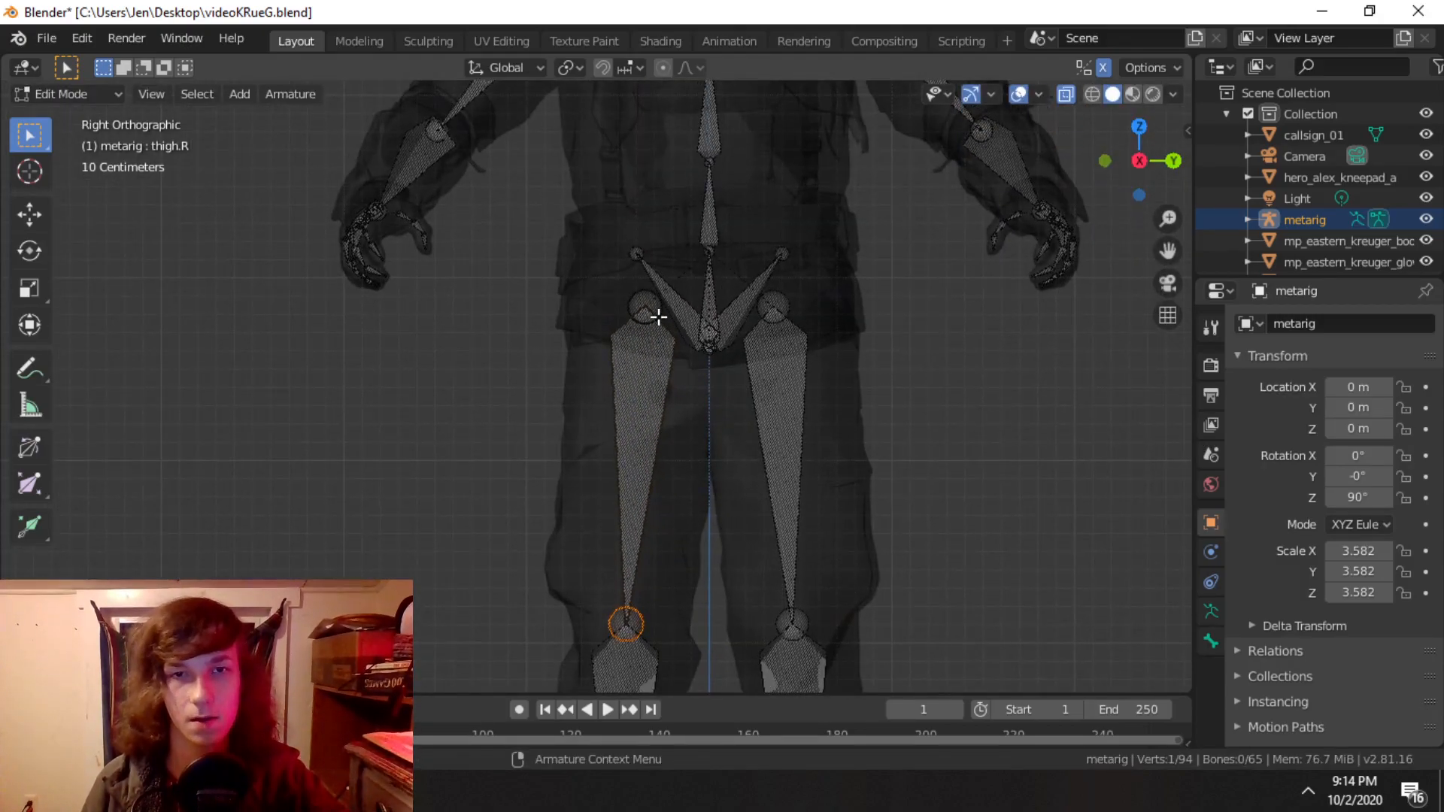
Step: In right orthographic view, lower the thigh.R hip joint about 0.24 m and shift it slightly outward to centre it over the leg
{"action": "middle_click_drag", "start_coordinate": [644, 311], "coordinate": [760, 380]}
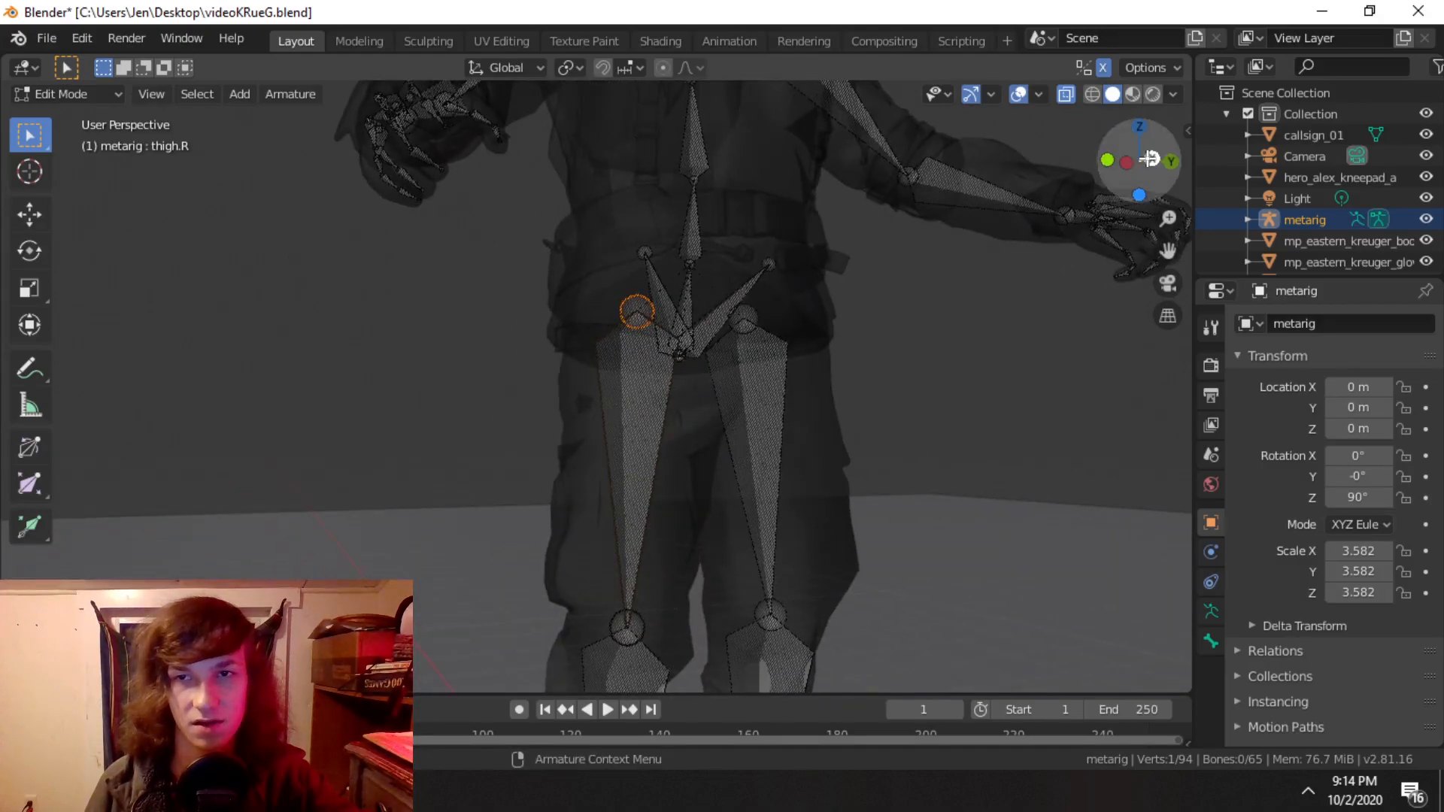
{"action": "left_click", "coordinate": [1149, 159]}
{"action": "key", "text": "g"}
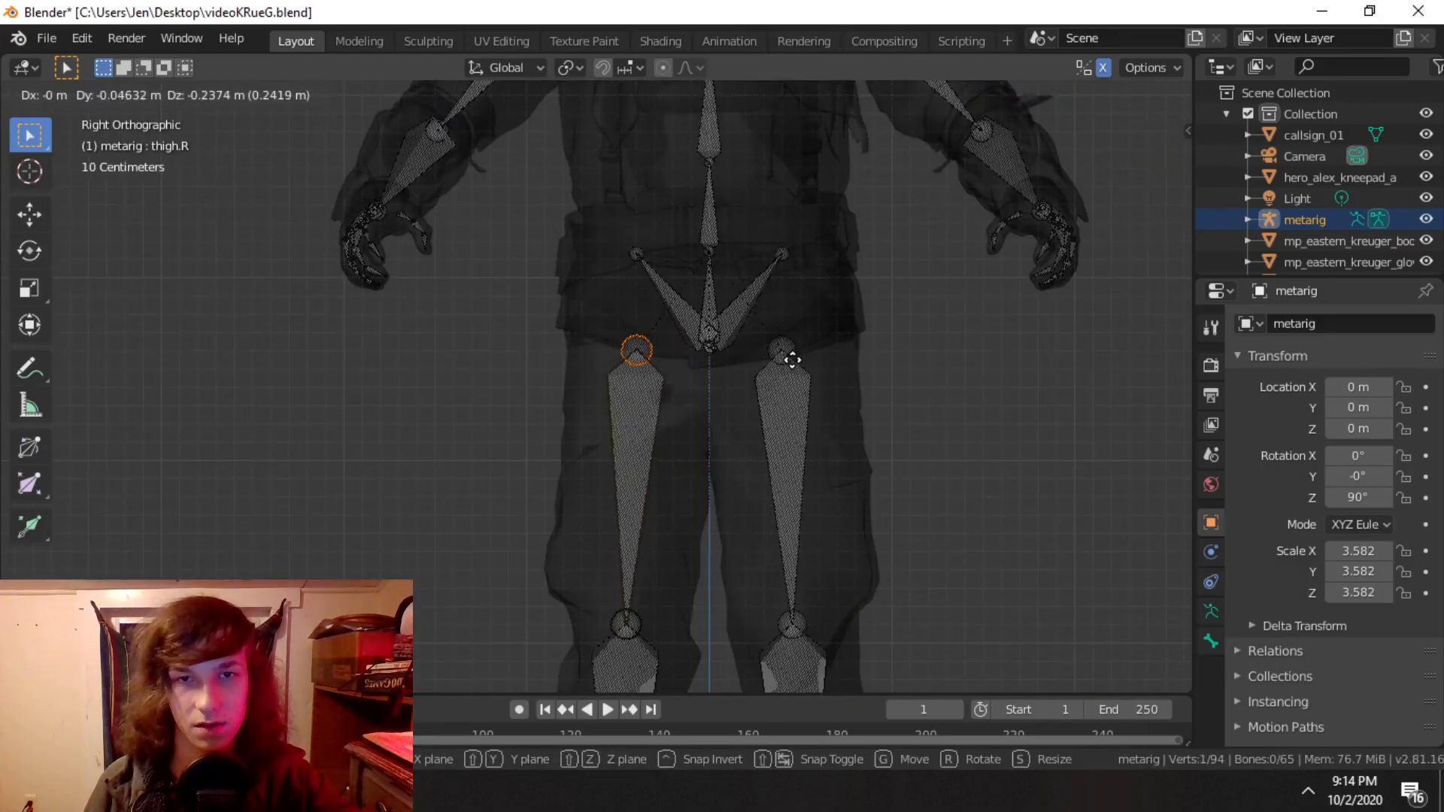
{"action": "left_click", "coordinate": [784, 345]}
Step: Lower the outer tip of the pelvis.R bone and move it slightly outward within the hip area
{"action": "left_click", "coordinate": [633, 255]}
{"action": "key", "text": "g"}
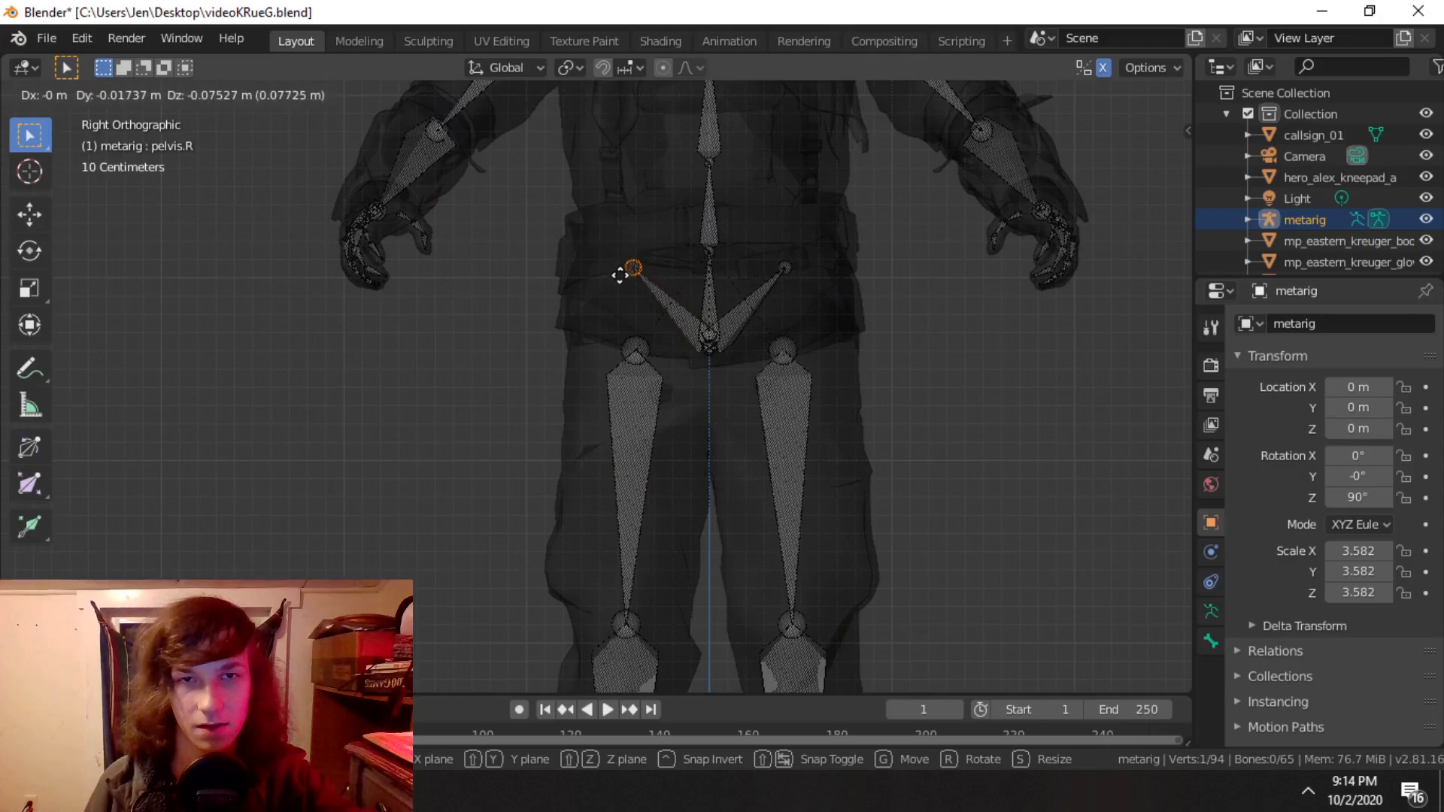
{"action": "left_click", "coordinate": [607, 296]}
Step: Examine how the pelvis, leg, spine and arm bones fit inside the character mesh from several angles and distances
{"action": "scroll", "coordinate": [715, 239], "scroll_direction": "down", "scroll_amount": 3}
{"action": "middle_click_drag", "start_coordinate": [715, 239], "coordinate": [1128, 295]}
{"action": "scroll", "coordinate": [690, 299], "scroll_direction": "up", "scroll_amount": 3}
{"action": "scroll", "coordinate": [990, 406], "scroll_direction": "down", "scroll_amount": 5}
{"action": "middle_click_drag", "start_coordinate": [906, 544], "coordinate": [697, 435], "text": "shift"}
{"action": "left_click", "coordinate": [903, 423]}
{"action": "scroll", "coordinate": [842, 539], "scroll_direction": "up", "scroll_amount": 2}
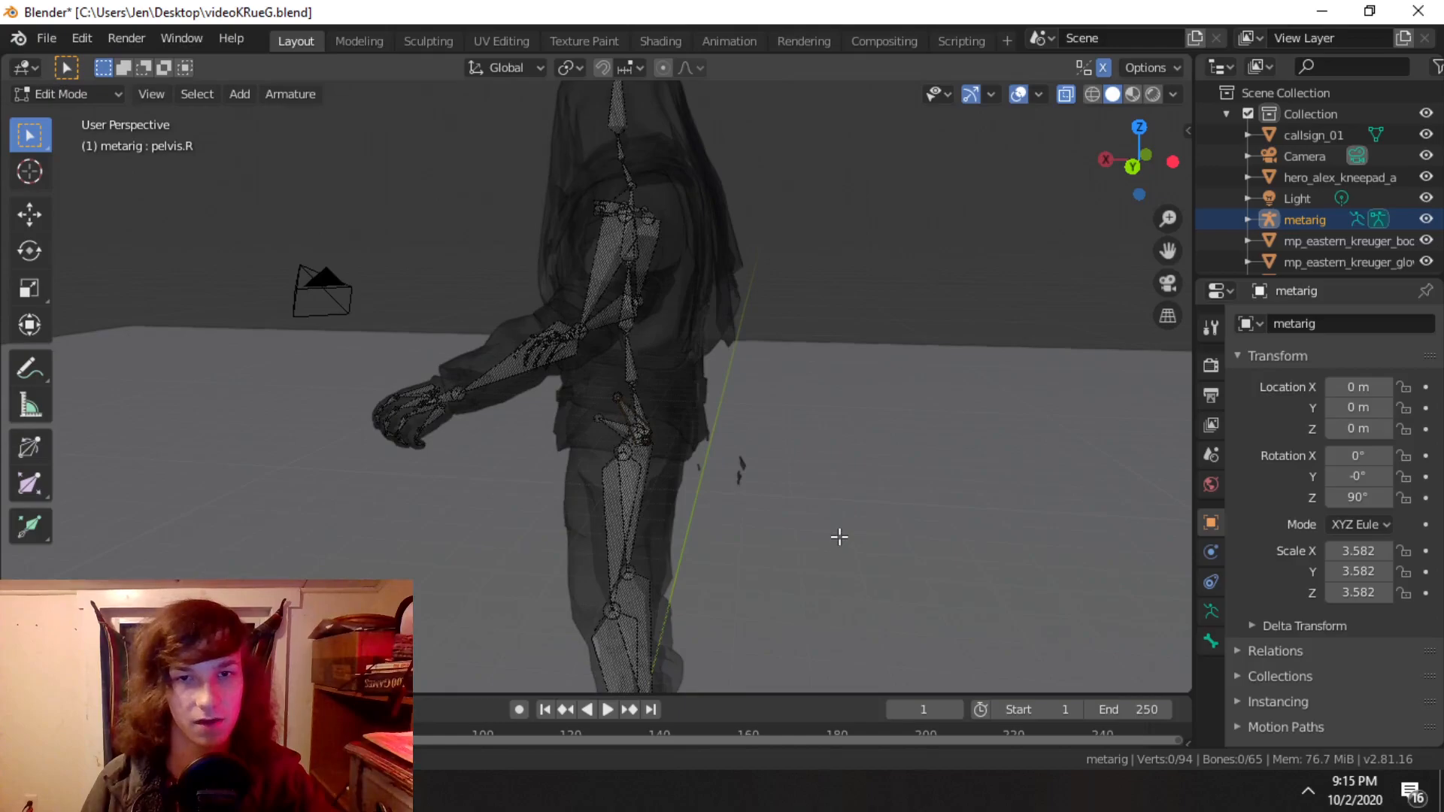
{"action": "middle_click_drag", "start_coordinate": [837, 539], "coordinate": [857, 561], "text": "shift"}
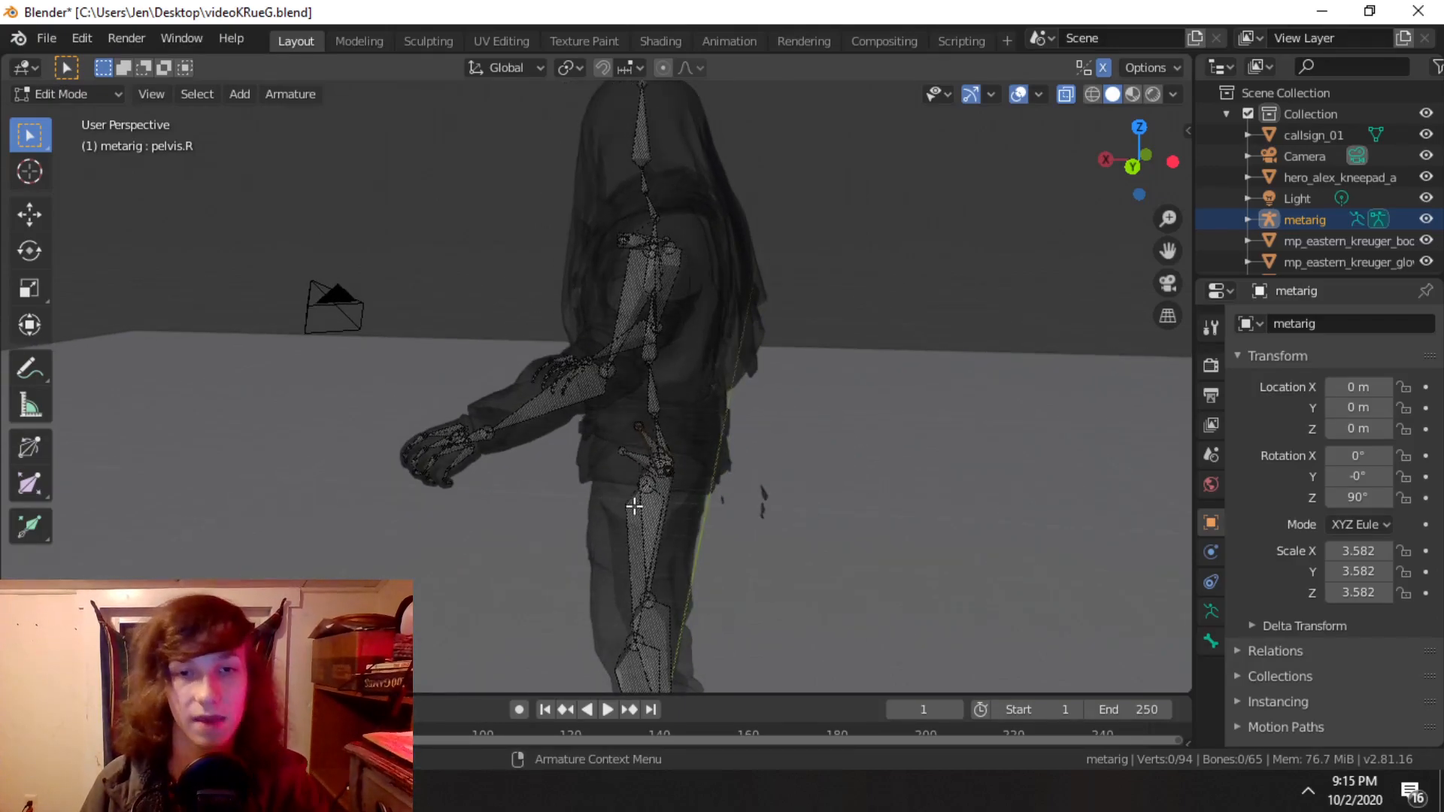
{"action": "middle_click_drag", "start_coordinate": [712, 449], "coordinate": [915, 477]}
{"action": "scroll", "coordinate": [737, 381], "scroll_direction": "up", "scroll_amount": 5}
{"action": "scroll", "coordinate": [521, 326], "scroll_direction": "down", "scroll_amount": 5}
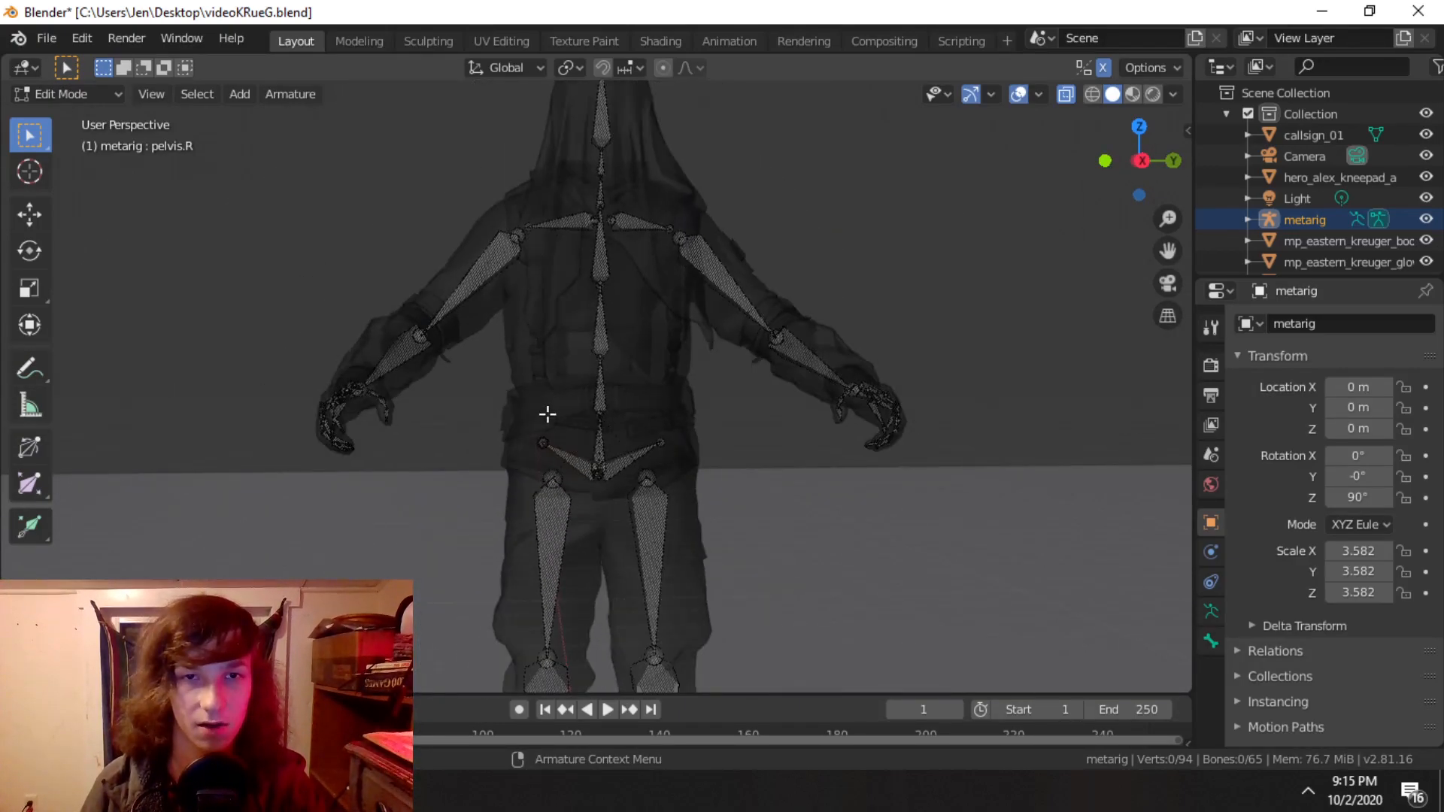
{"action": "scroll", "coordinate": [555, 406], "scroll_direction": "up", "scroll_amount": 1}
{"action": "scroll", "coordinate": [606, 316], "scroll_direction": "up", "scroll_amount": 3}
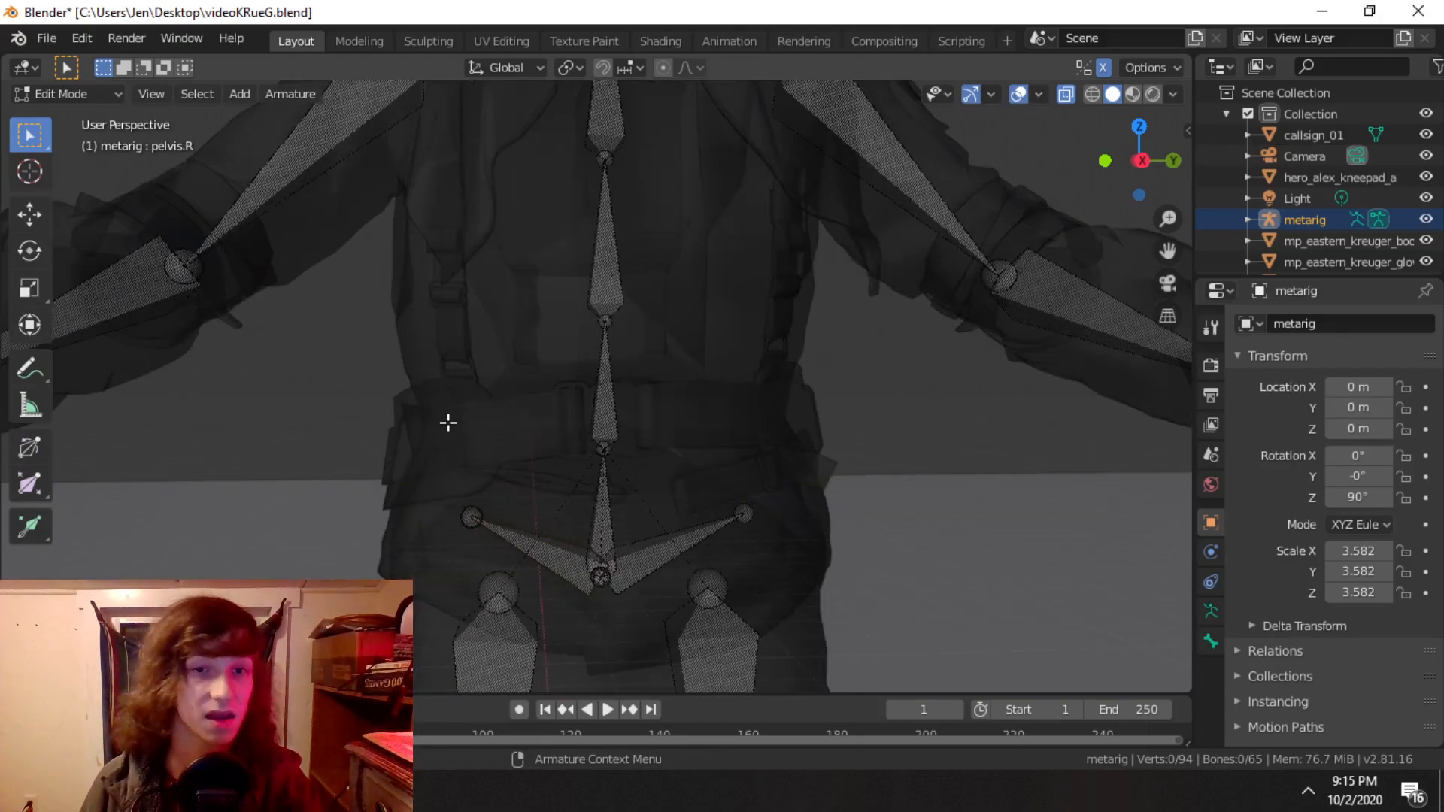
{"action": "middle_click_drag", "start_coordinate": [390, 503], "coordinate": [558, 285]}
{"action": "middle_click_drag", "start_coordinate": [536, 465], "coordinate": [269, 563]}
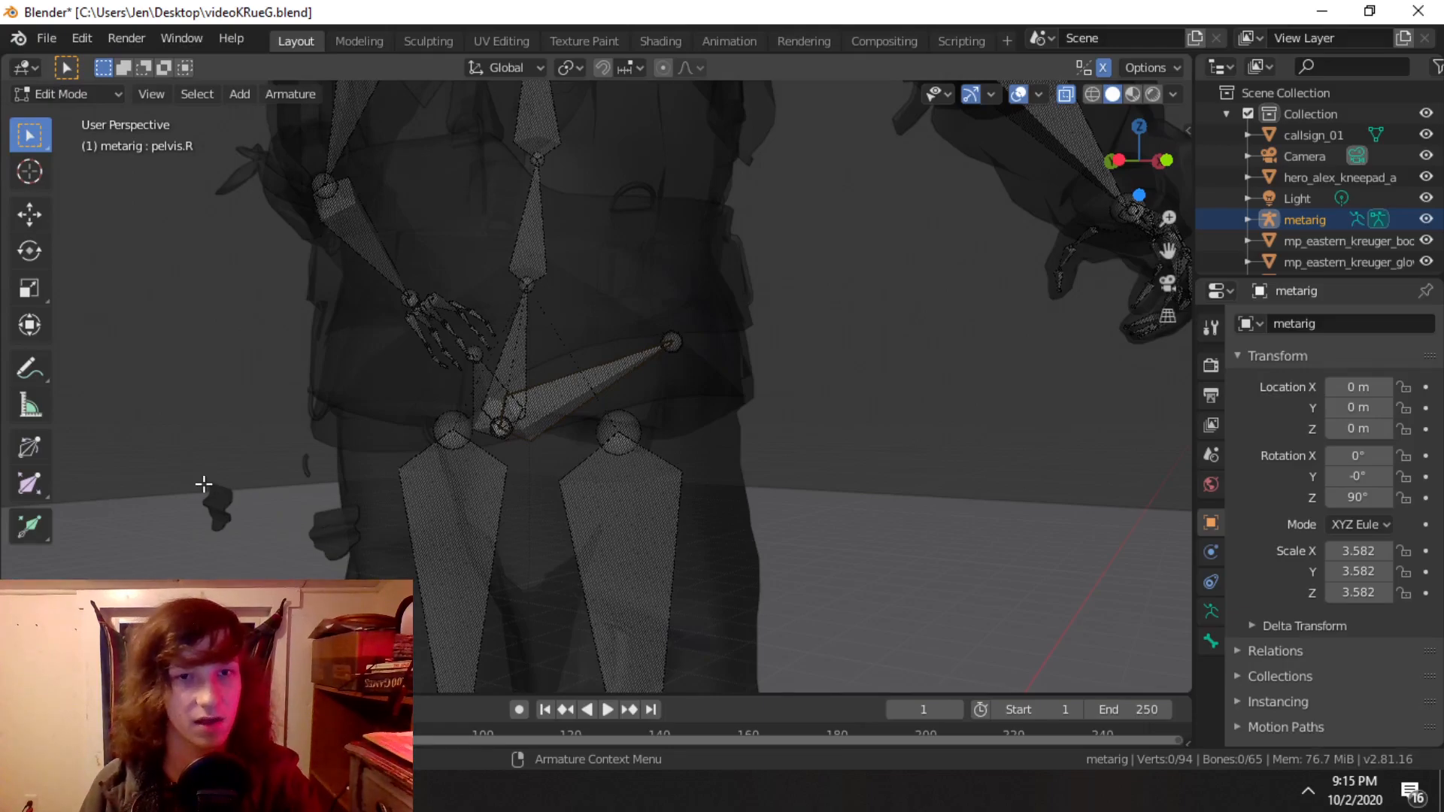
{"action": "middle_click_drag", "start_coordinate": [751, 291], "coordinate": [578, 370]}
{"action": "scroll", "coordinate": [643, 260], "scroll_direction": "down", "scroll_amount": 5}
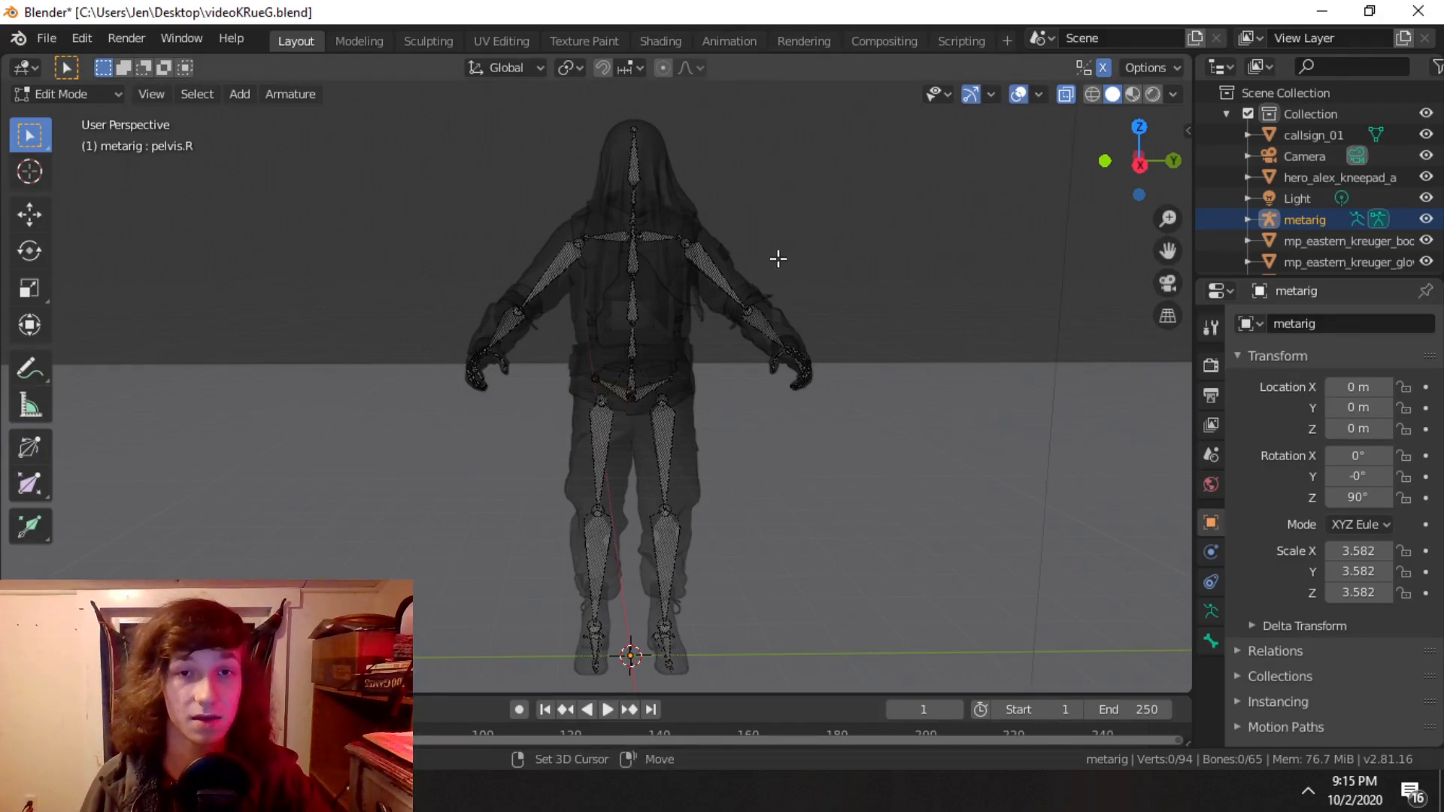
{"action": "scroll", "coordinate": [767, 376], "scroll_direction": "up", "scroll_amount": 5}
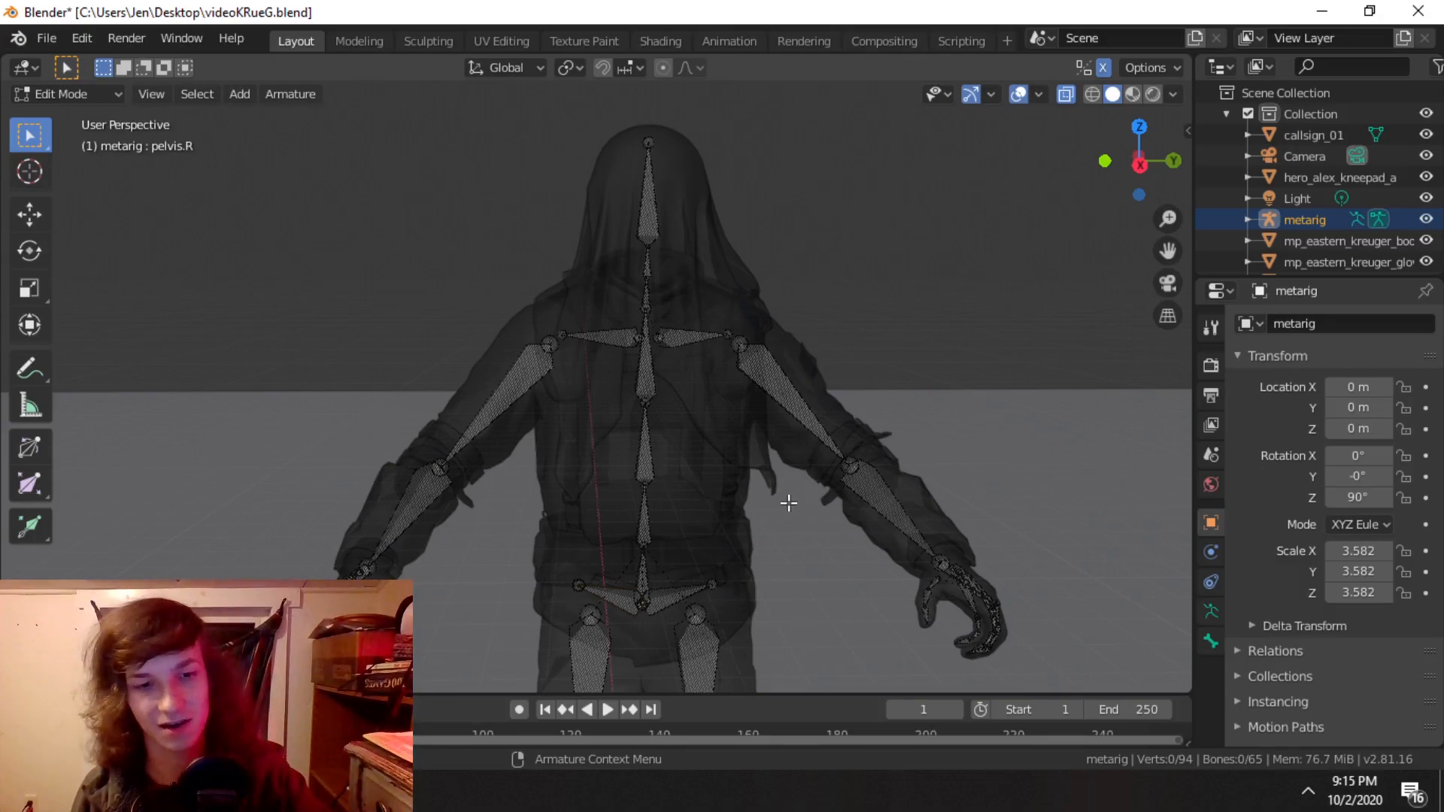
Step: Return to Object Mode and select the metarig armature among the overlapping jacket and net meshes
{"action": "key", "text": "Tab"}
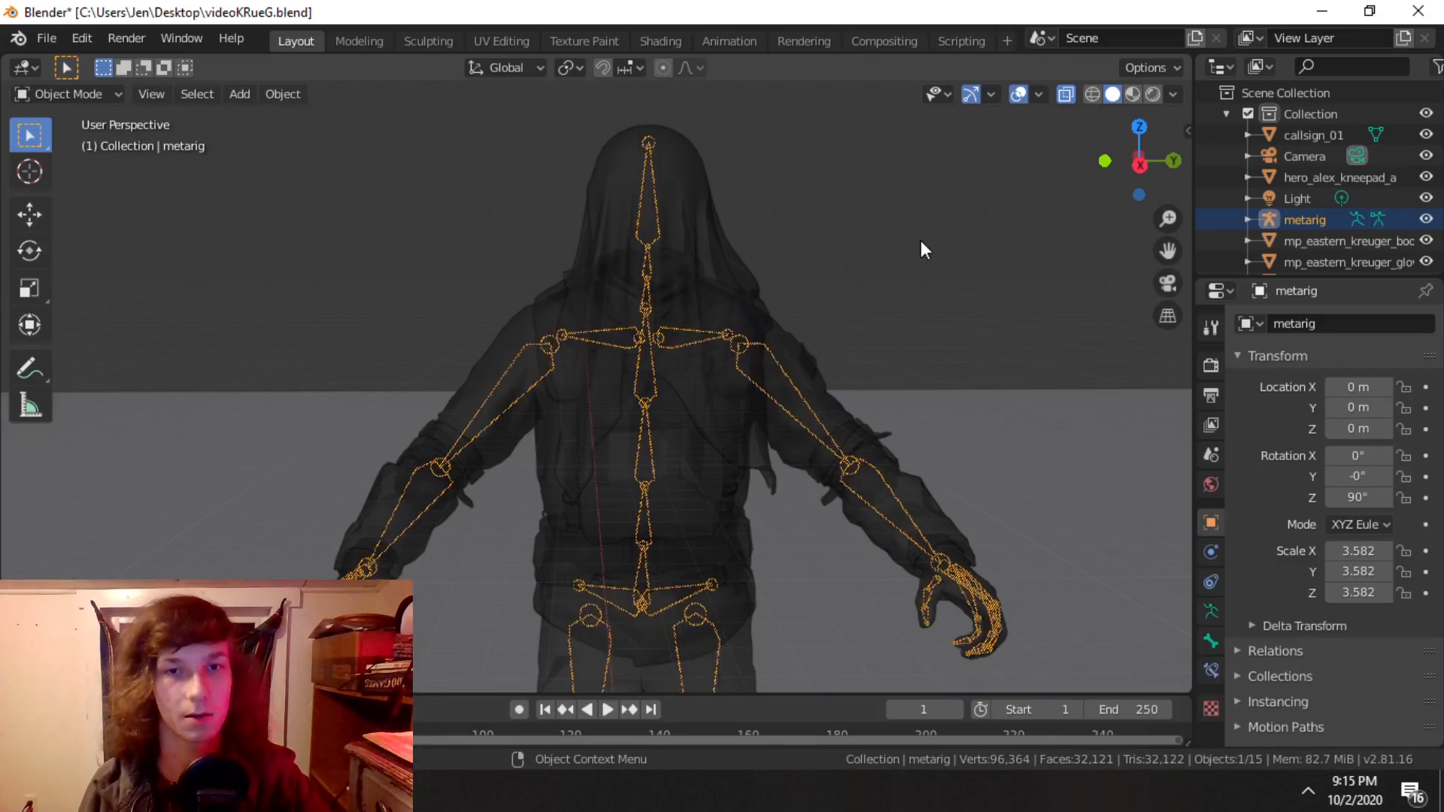
{"action": "left_click", "coordinate": [891, 356]}
{"action": "scroll", "coordinate": [821, 383], "scroll_direction": "up", "scroll_amount": 2}
{"action": "left_click", "coordinate": [761, 304]}
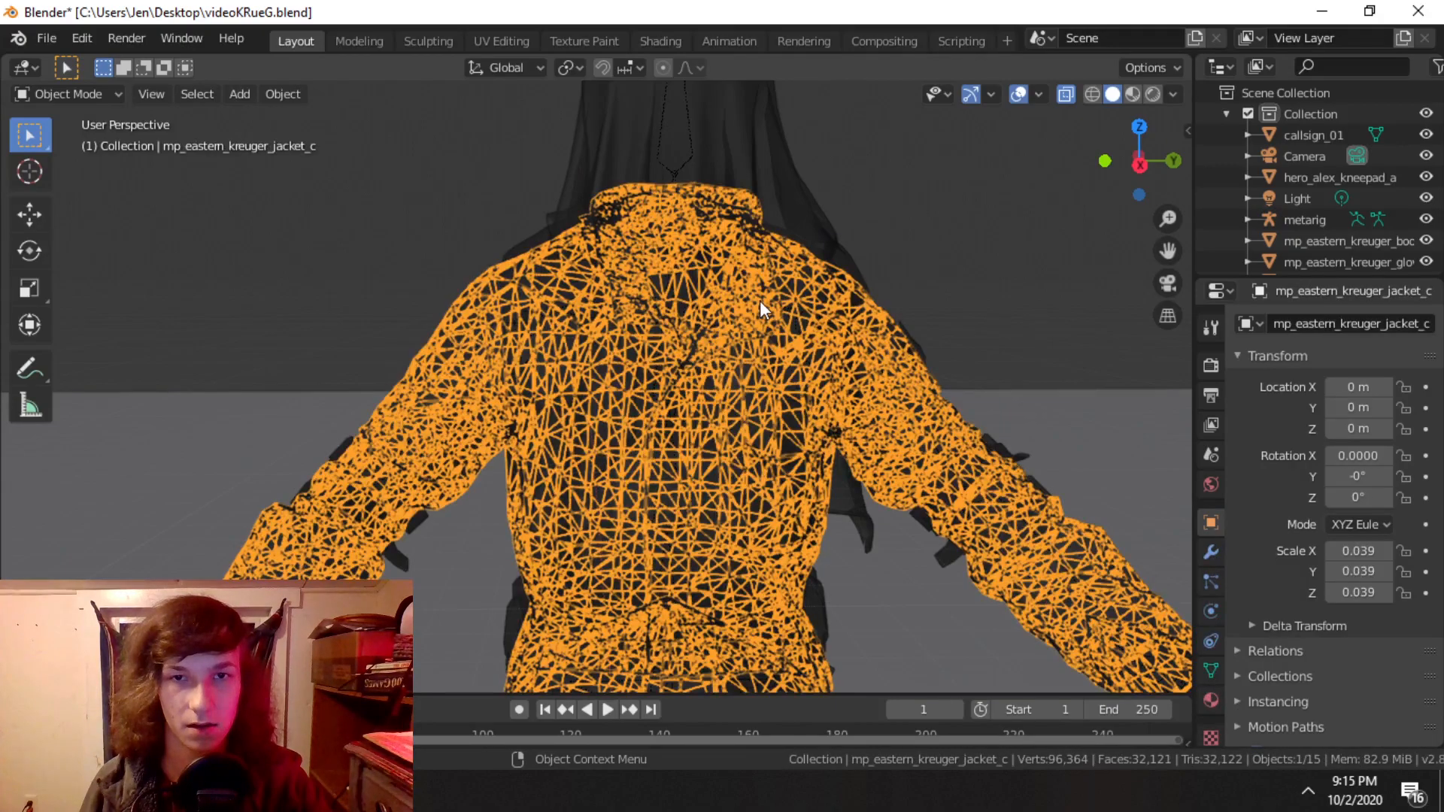
{"action": "left_click", "coordinate": [760, 304]}
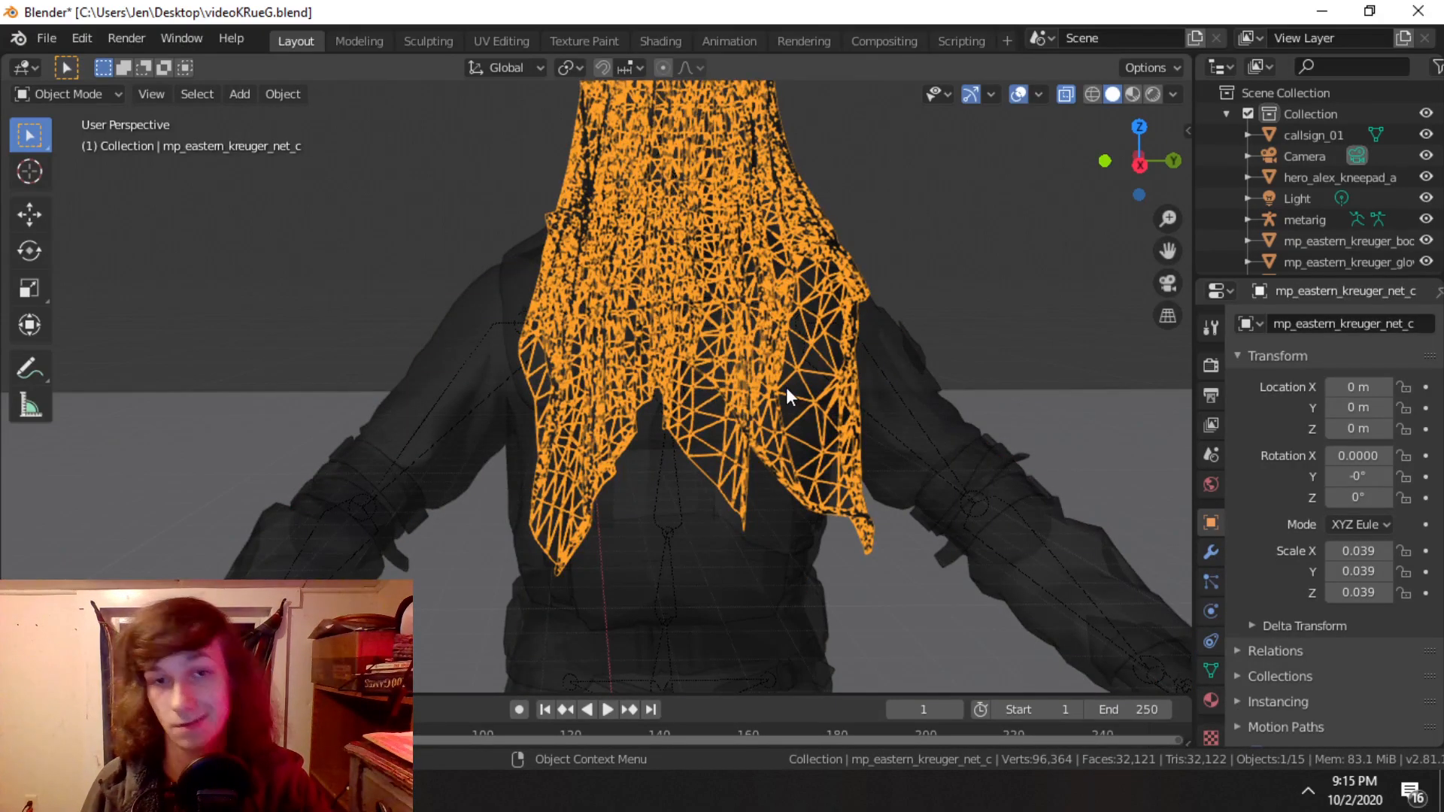
{"action": "middle_click_drag", "start_coordinate": [823, 373], "coordinate": [648, 209]}
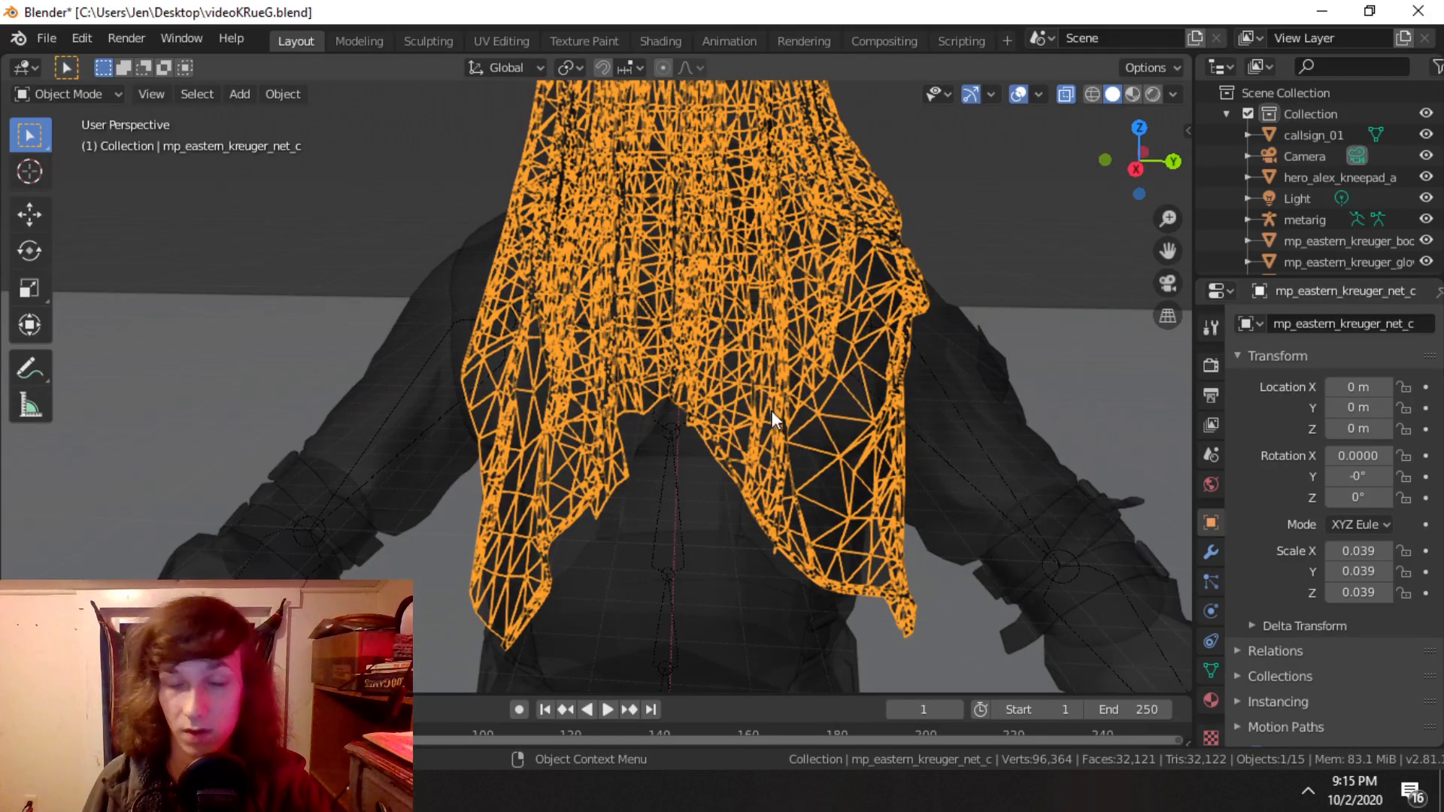
{"action": "left_click", "coordinate": [947, 390]}
{"action": "left_click", "coordinate": [946, 390]}
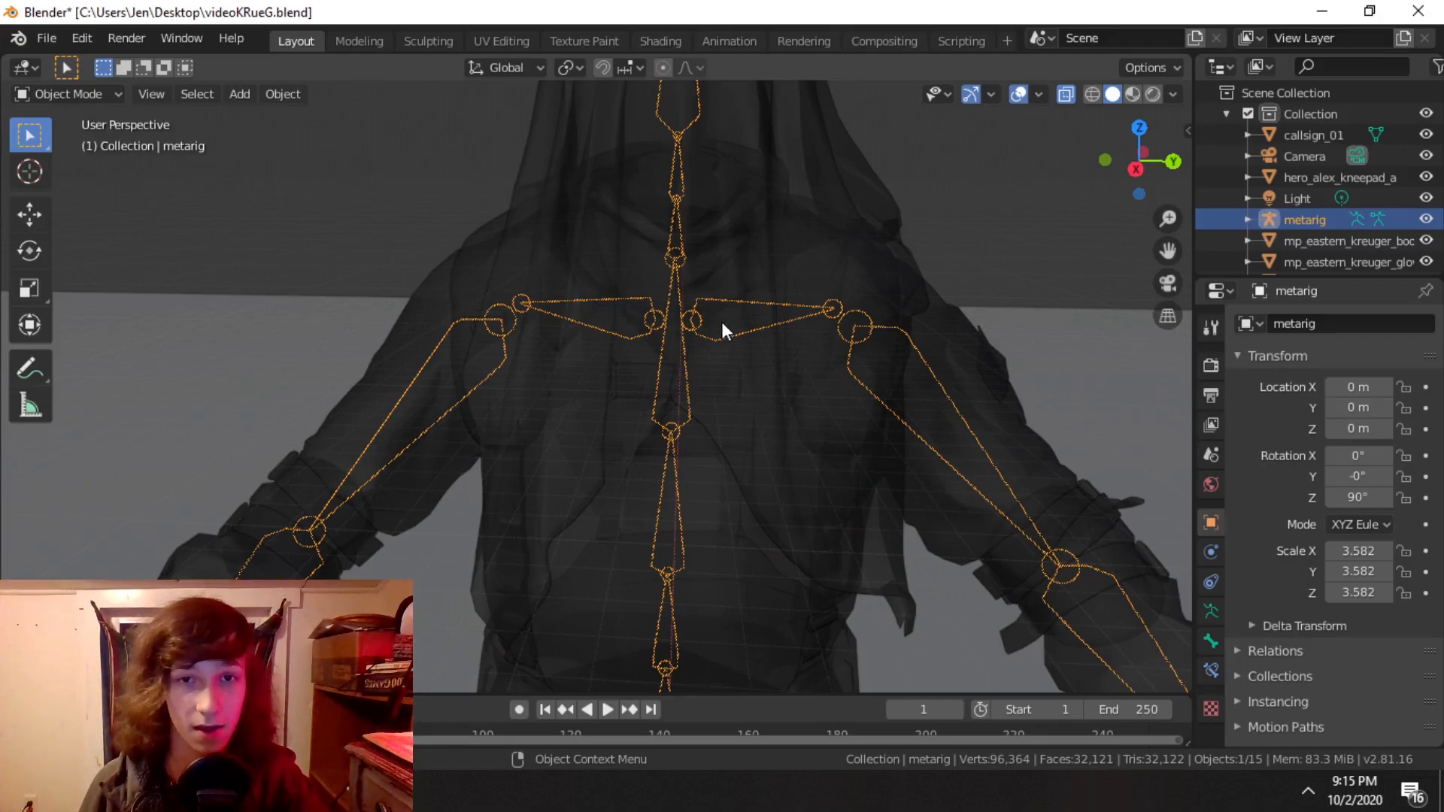
Step: Add the mp_eastern_kreuger_net_c mesh to the selection as active object and parent the metarig to it with automatic weights
{"action": "scroll", "coordinate": [720, 322], "scroll_direction": "down", "scroll_amount": 6}
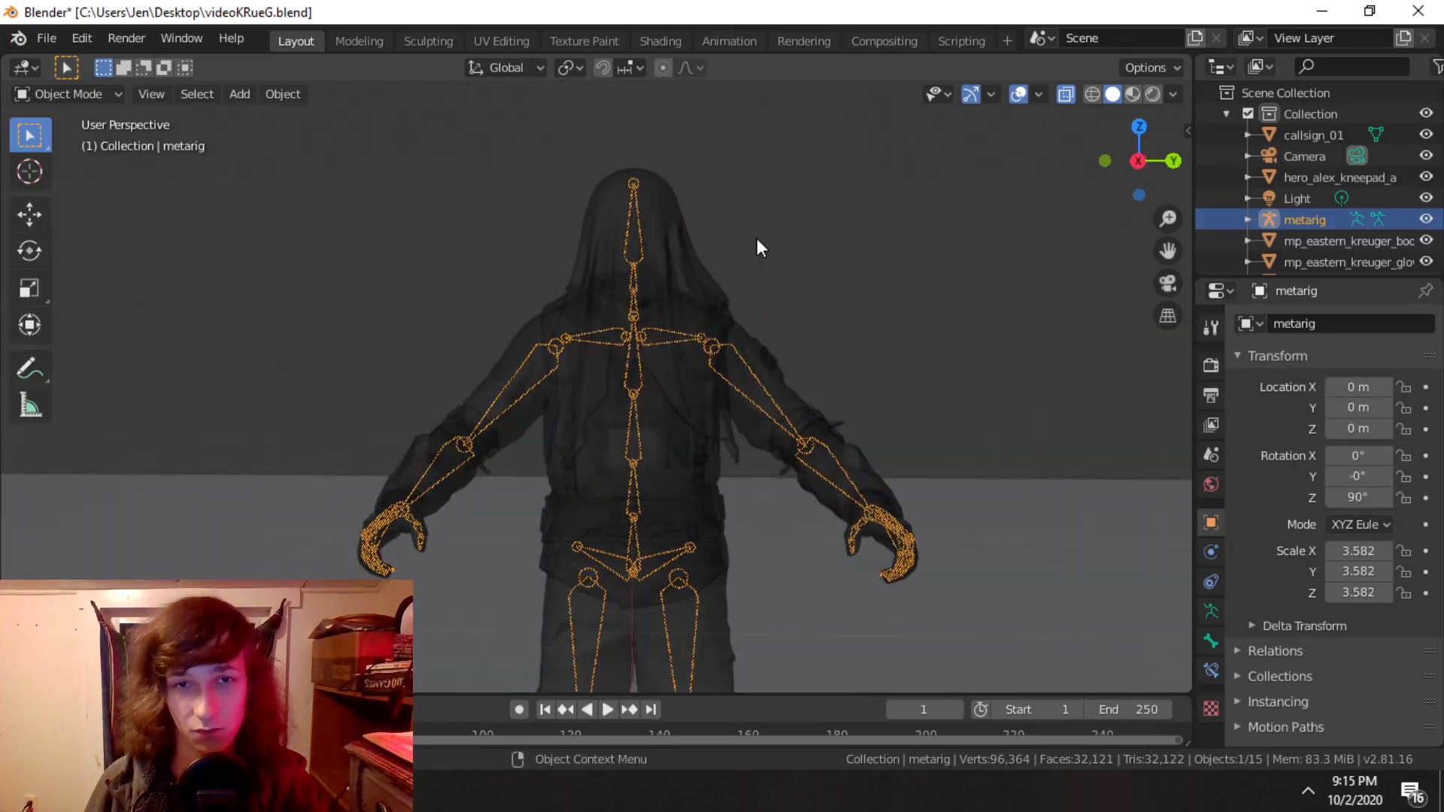
{"action": "scroll", "coordinate": [680, 271], "scroll_direction": "up", "scroll_amount": 4}
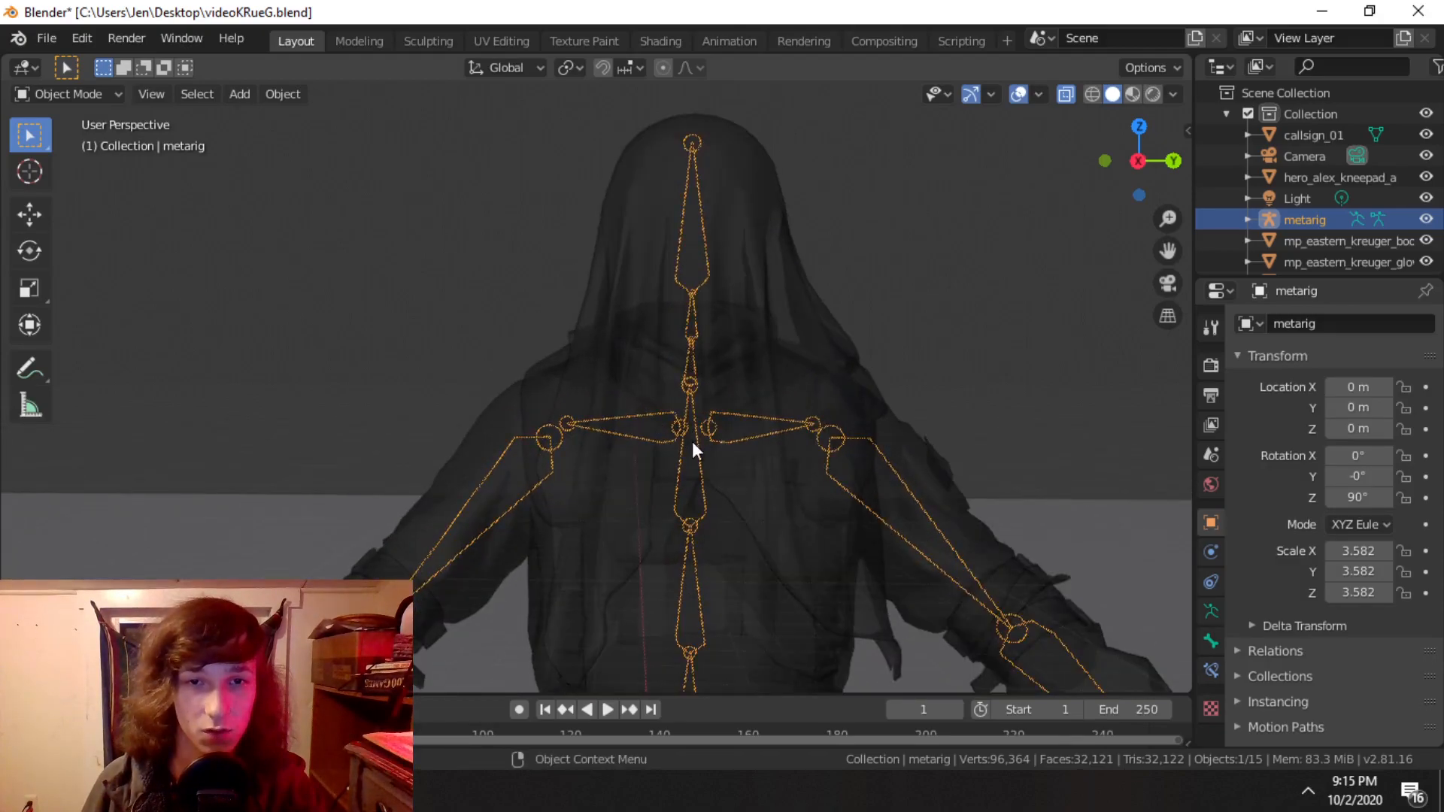
{"action": "left_click", "coordinate": [769, 211], "text": "shift"}
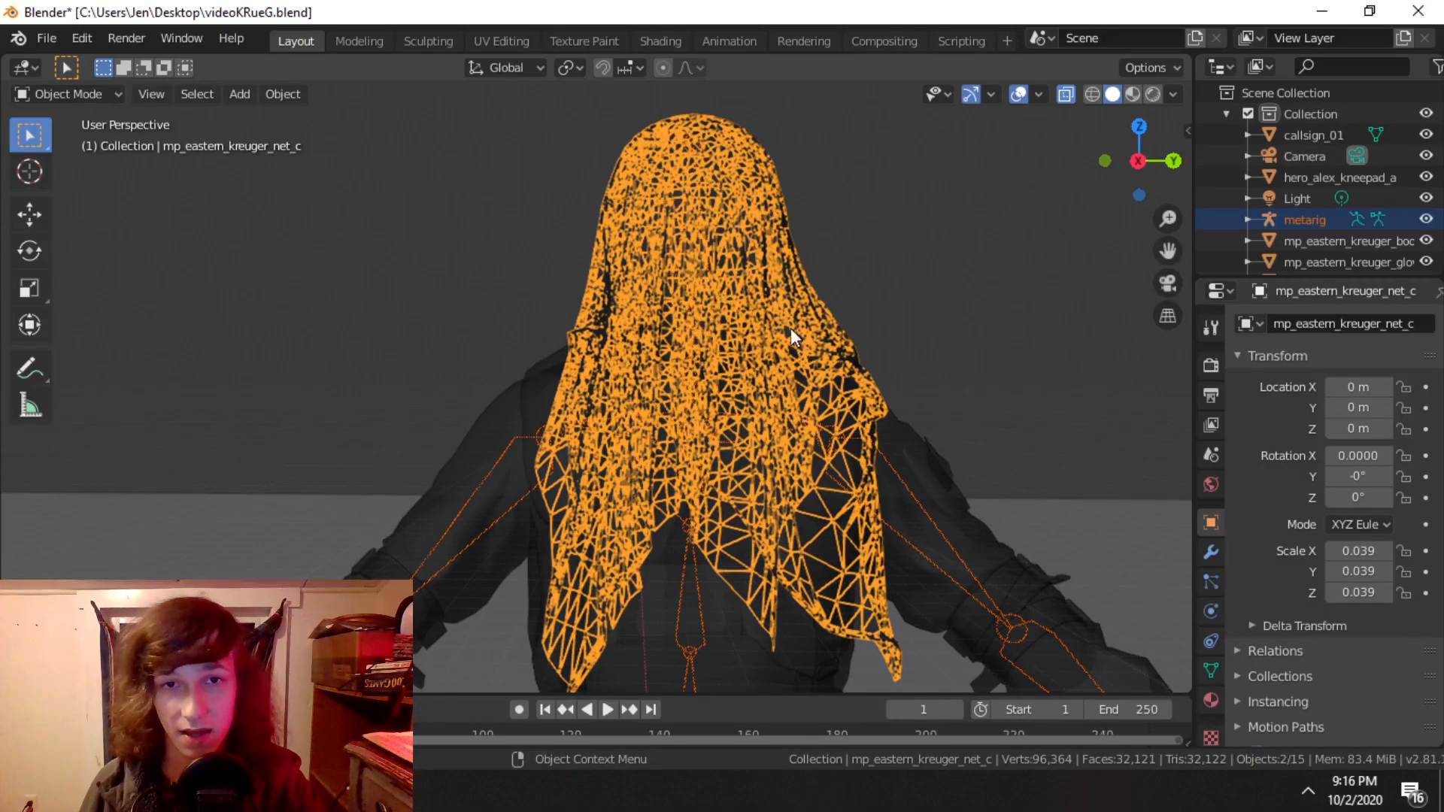
{"action": "right_click", "coordinate": [830, 333]}
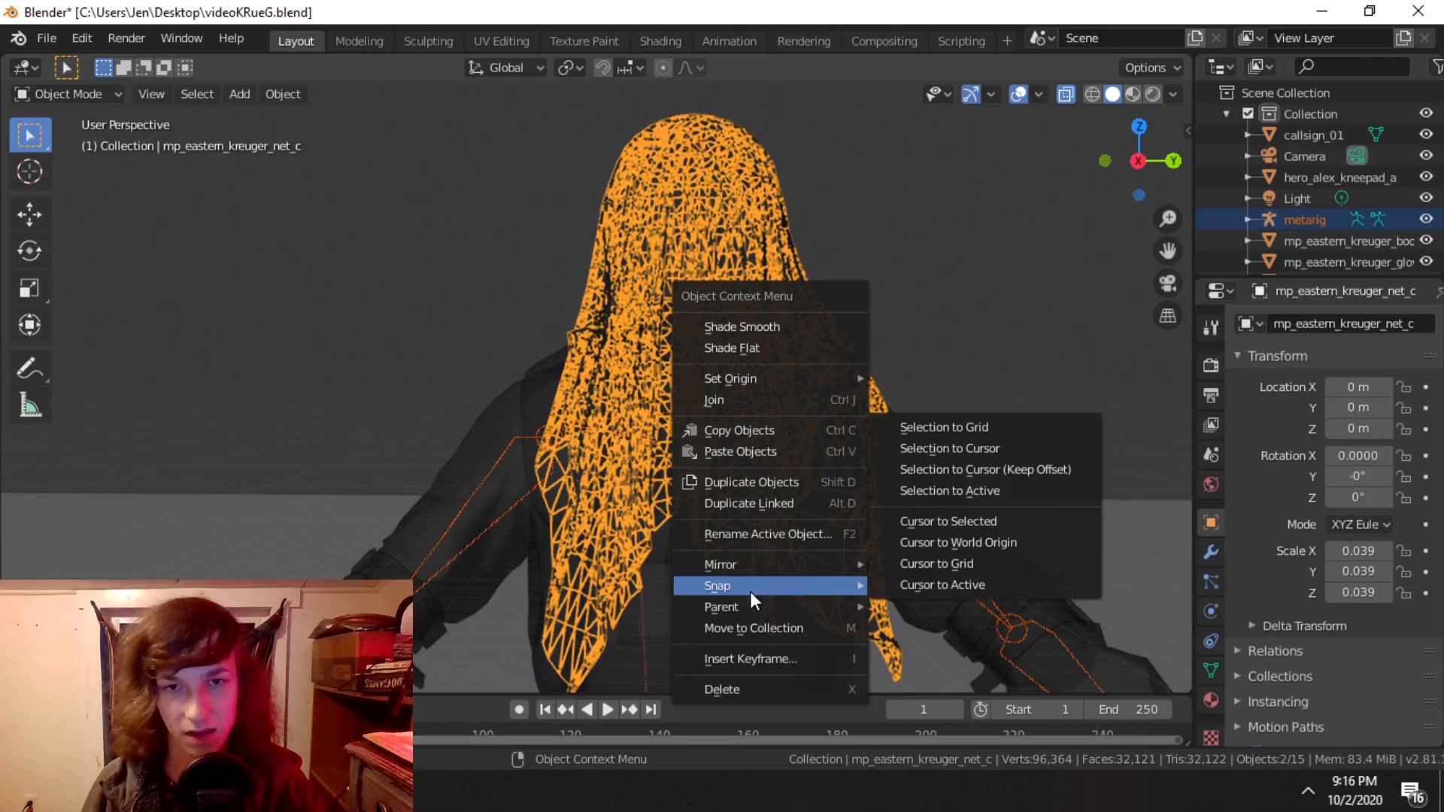
{"action": "mouse_move", "coordinate": [750, 607]}
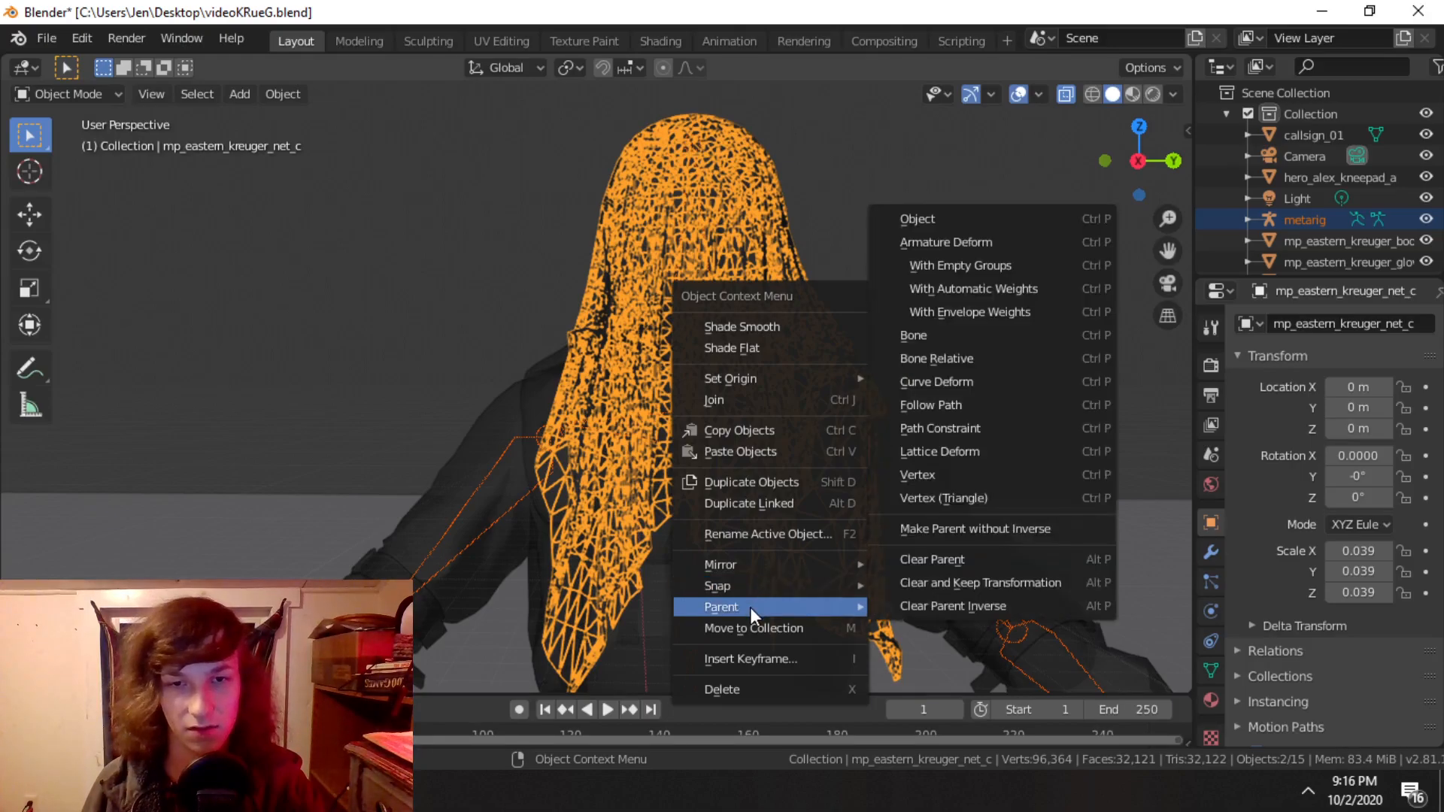
{"action": "left_click", "coordinate": [1019, 294]}
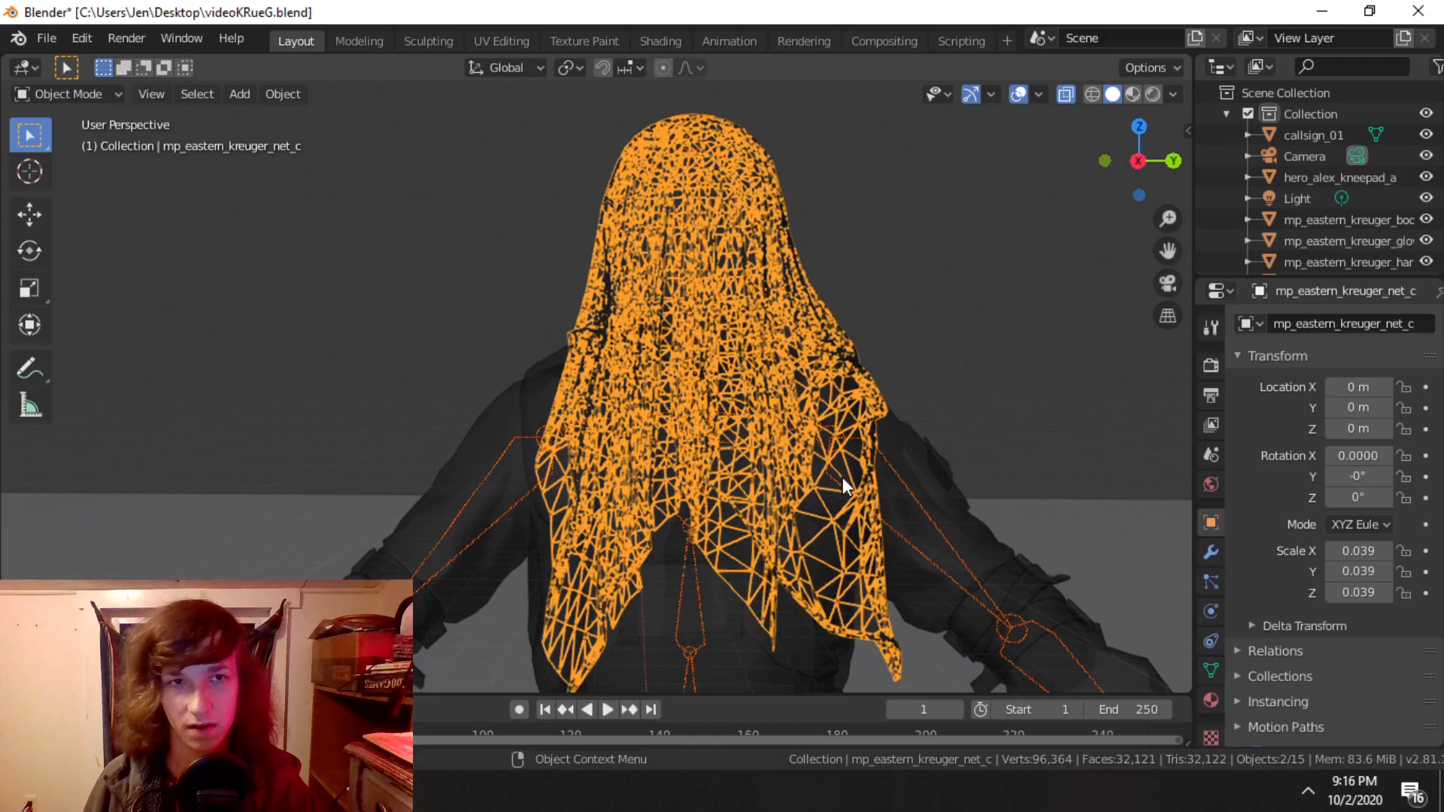
Step: Try rotating the metarig's spine.006 head bone in Pose Mode, cancel the rotation and return to Object Mode
{"action": "left_click", "coordinate": [562, 475]}
{"action": "left_click", "coordinate": [713, 278]}
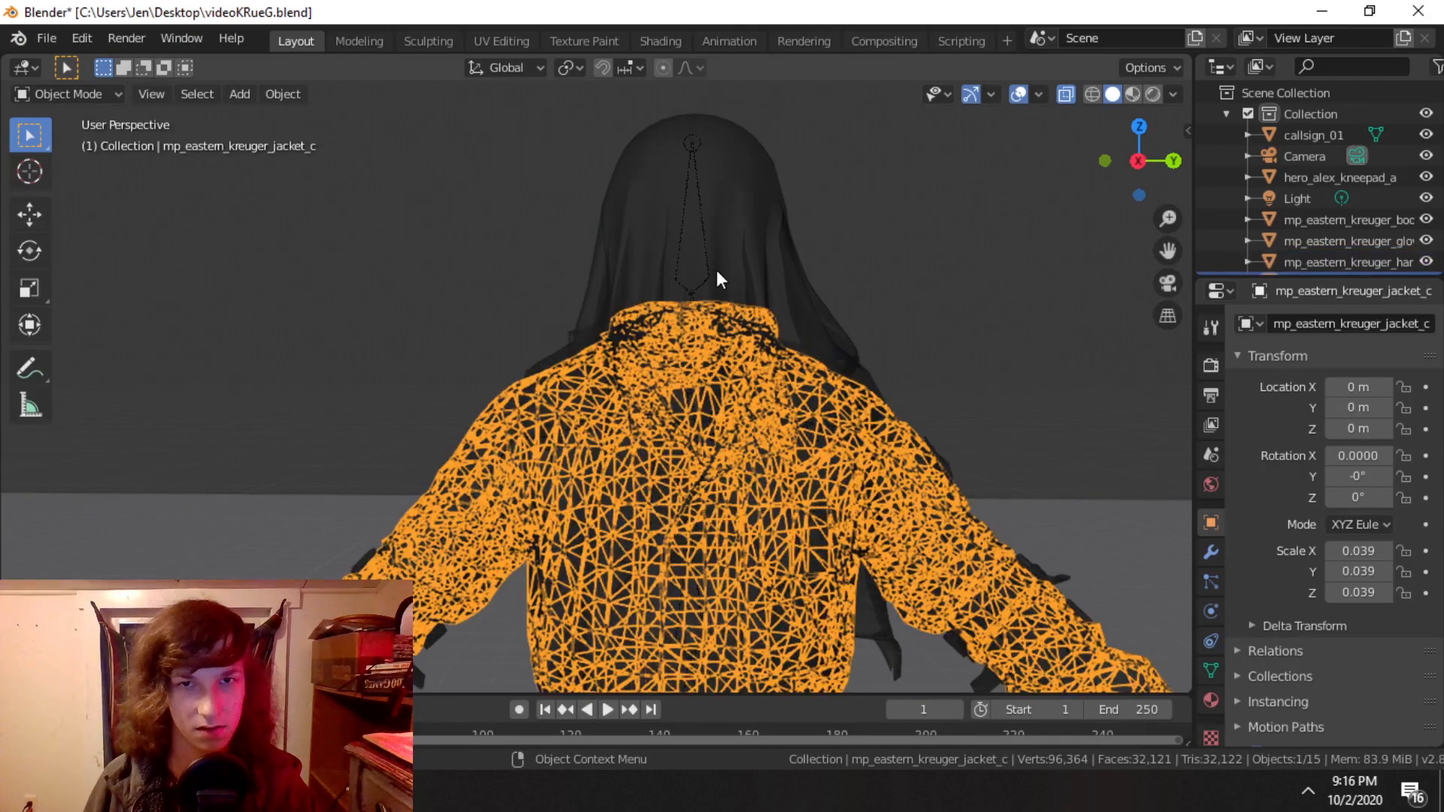
{"action": "left_click", "coordinate": [716, 268]}
{"action": "left_click", "coordinate": [713, 268]}
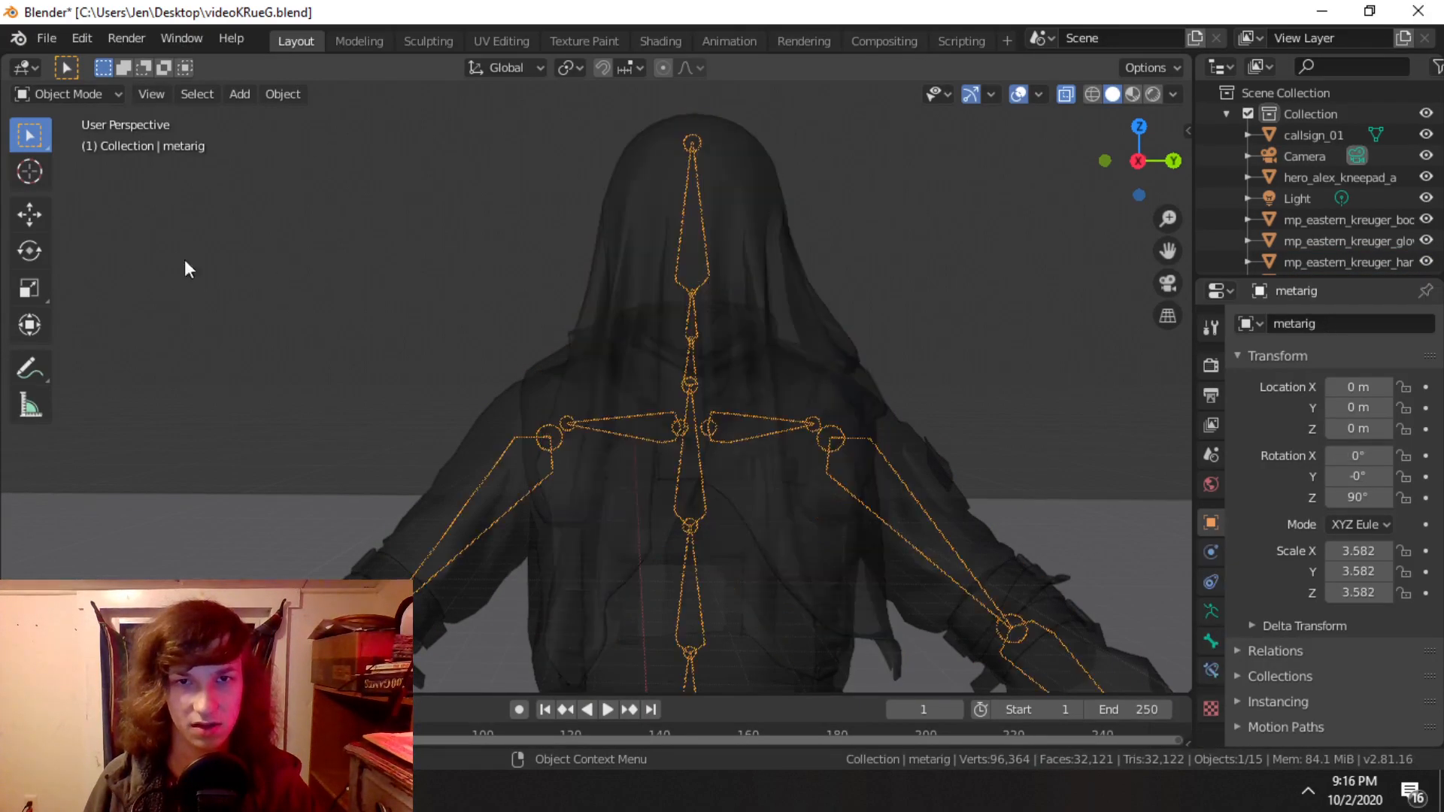
{"action": "left_click", "coordinate": [63, 95]}
{"action": "left_click", "coordinate": [102, 167]}
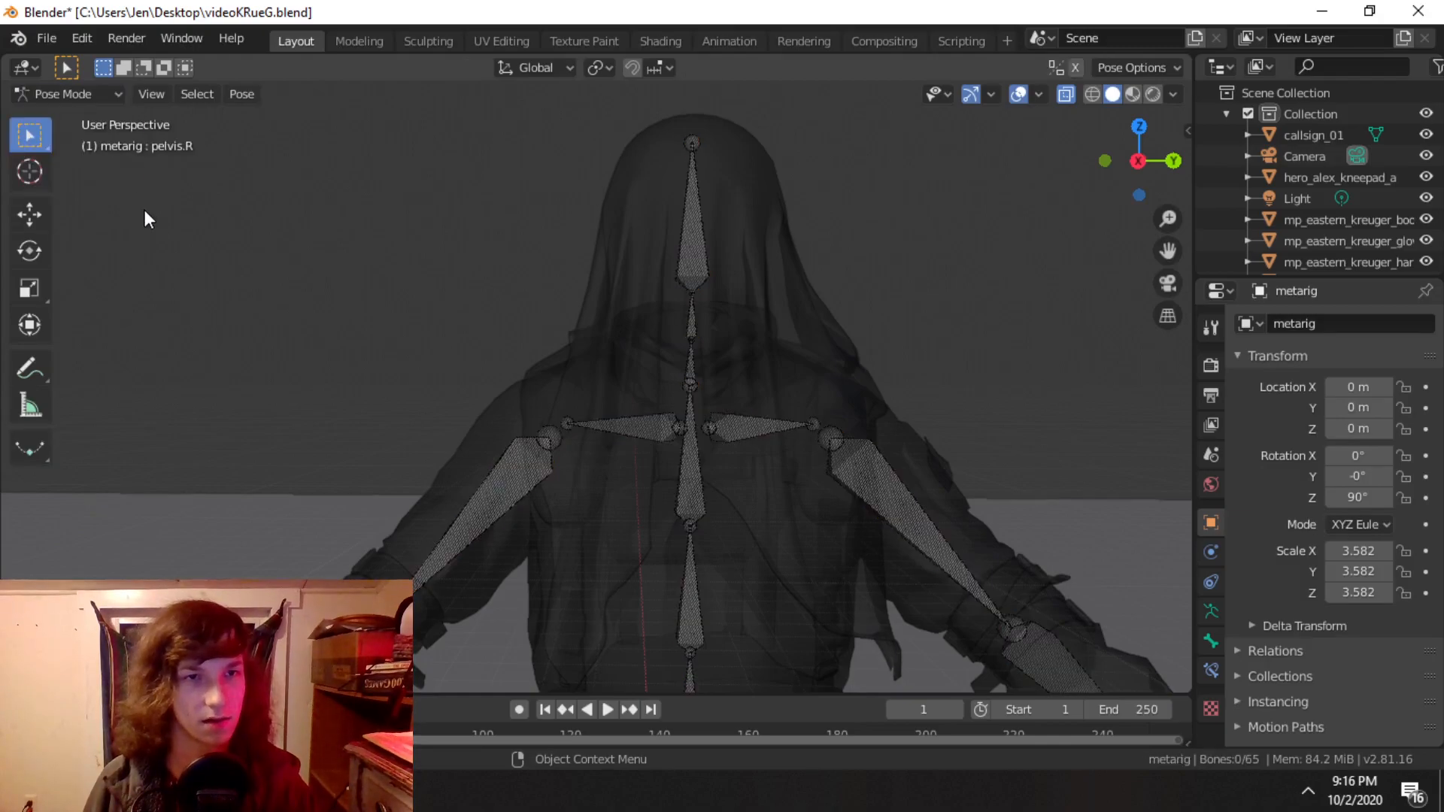
{"action": "left_click", "coordinate": [687, 218]}
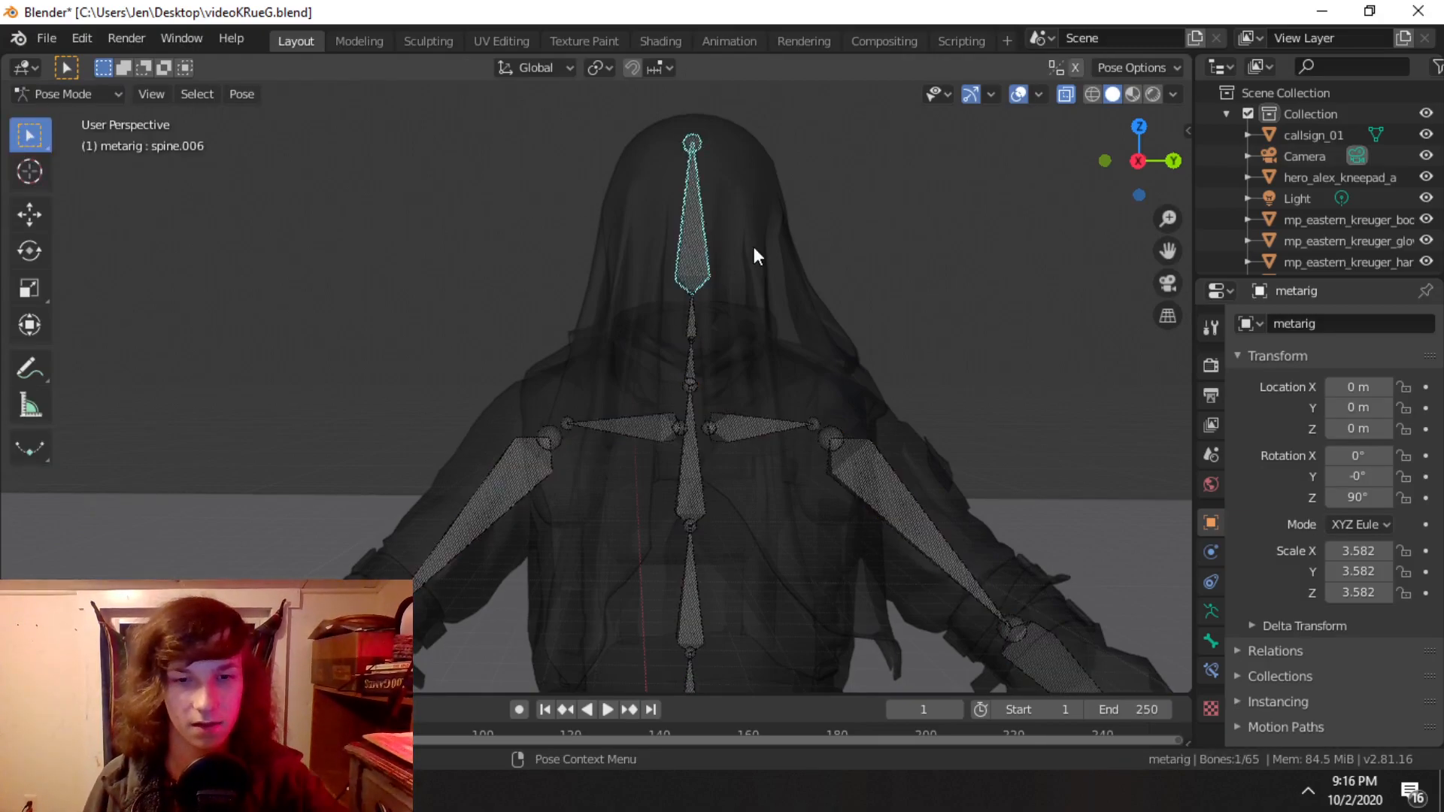
{"action": "key", "text": "r"}
{"action": "key", "text": "Escape"}
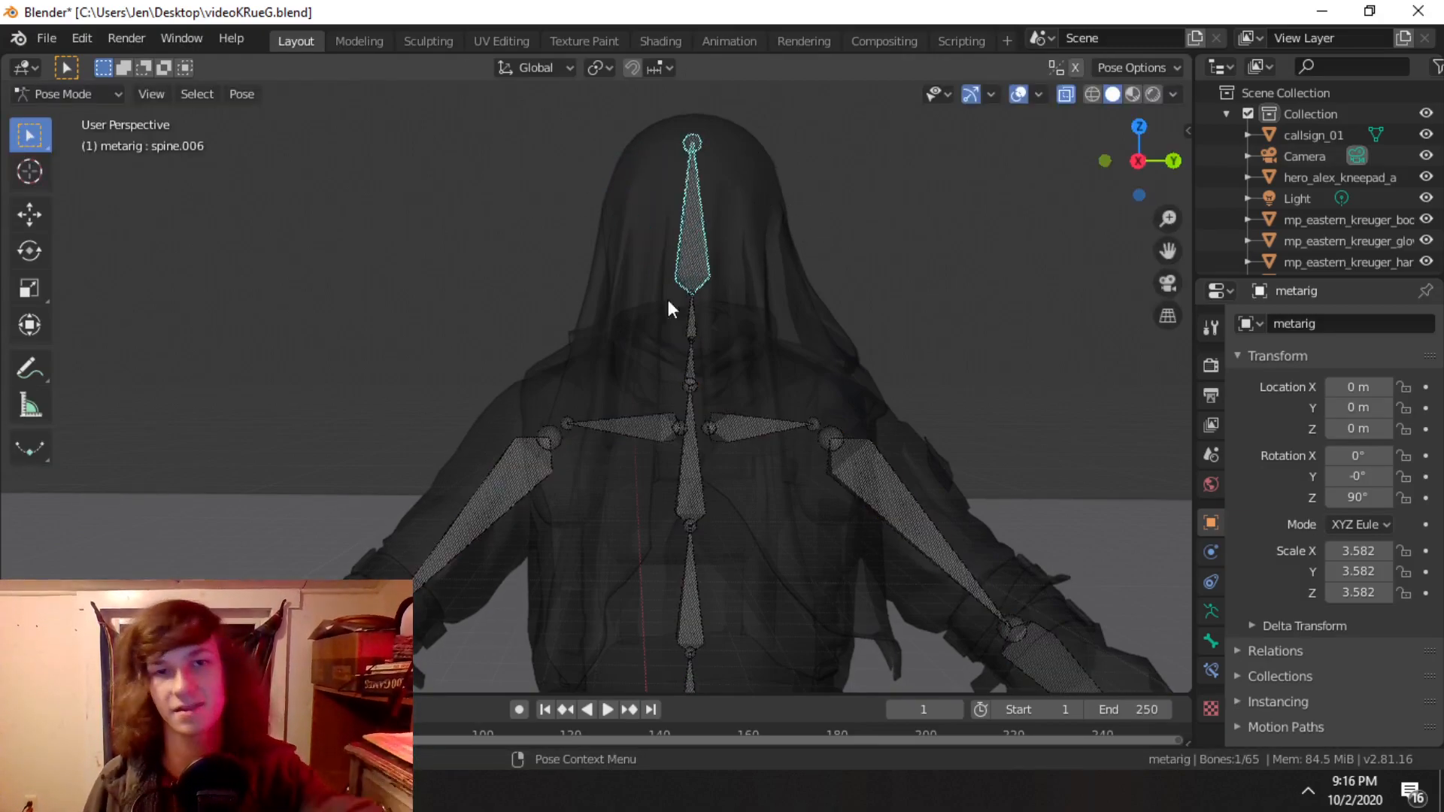
{"action": "left_click", "coordinate": [88, 96]}
{"action": "left_click", "coordinate": [102, 118]}
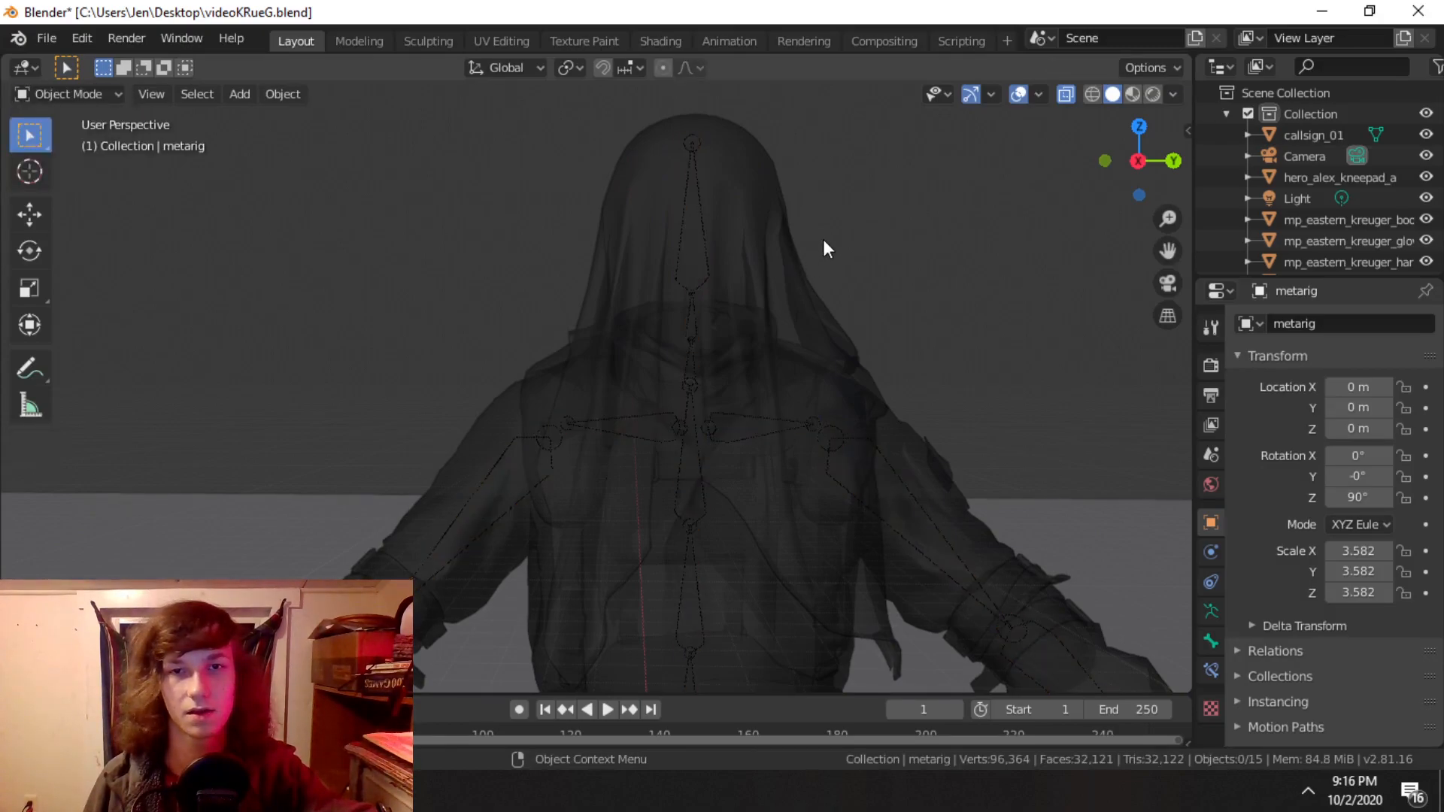
Step: Select the head net mesh and then the metarig as active object, and try to parent them with automatic weights
{"action": "left_click", "coordinate": [679, 315]}
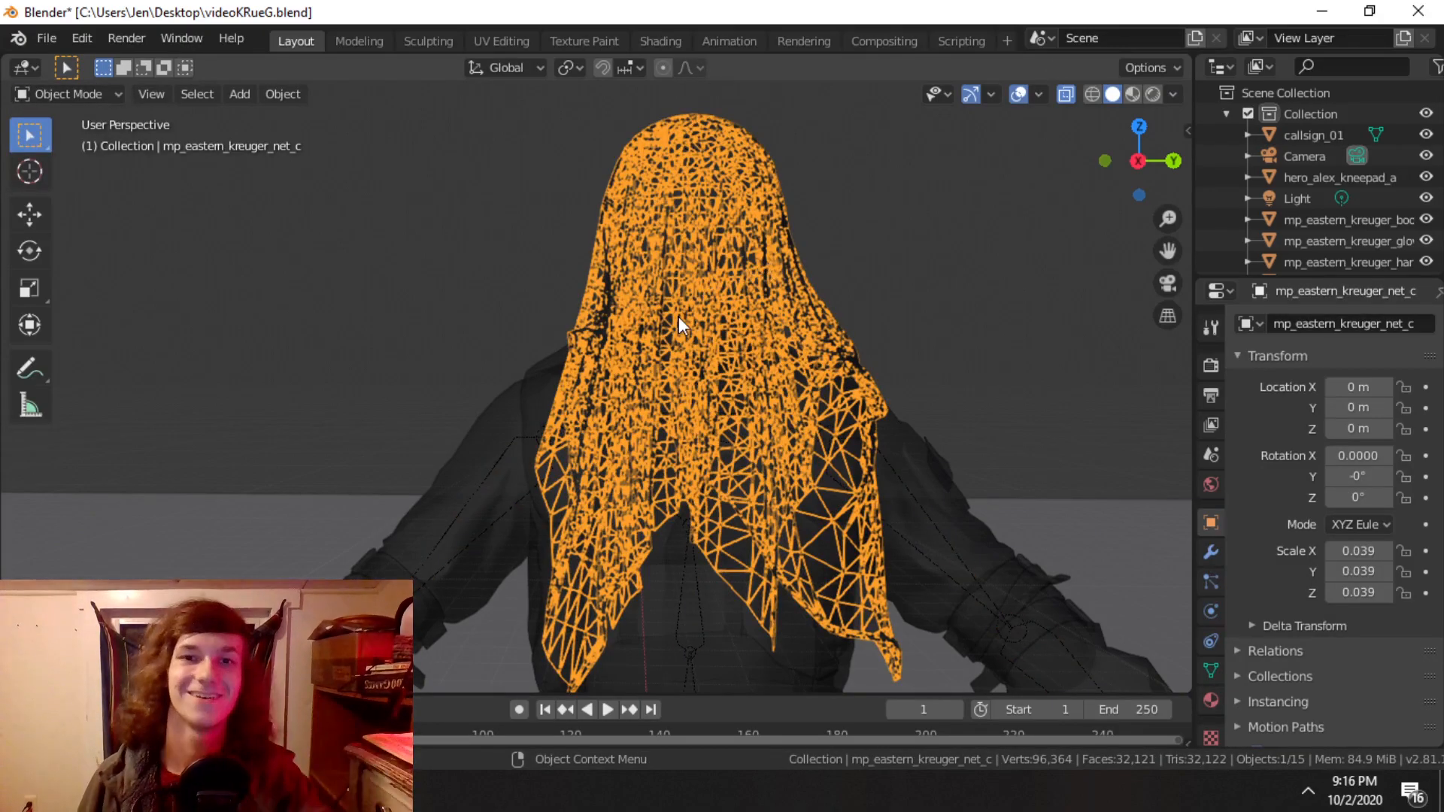
{"action": "scroll", "coordinate": [674, 370], "scroll_direction": "up", "scroll_amount": 5}
{"action": "scroll", "coordinate": [674, 370], "scroll_direction": "down", "scroll_amount": 5}
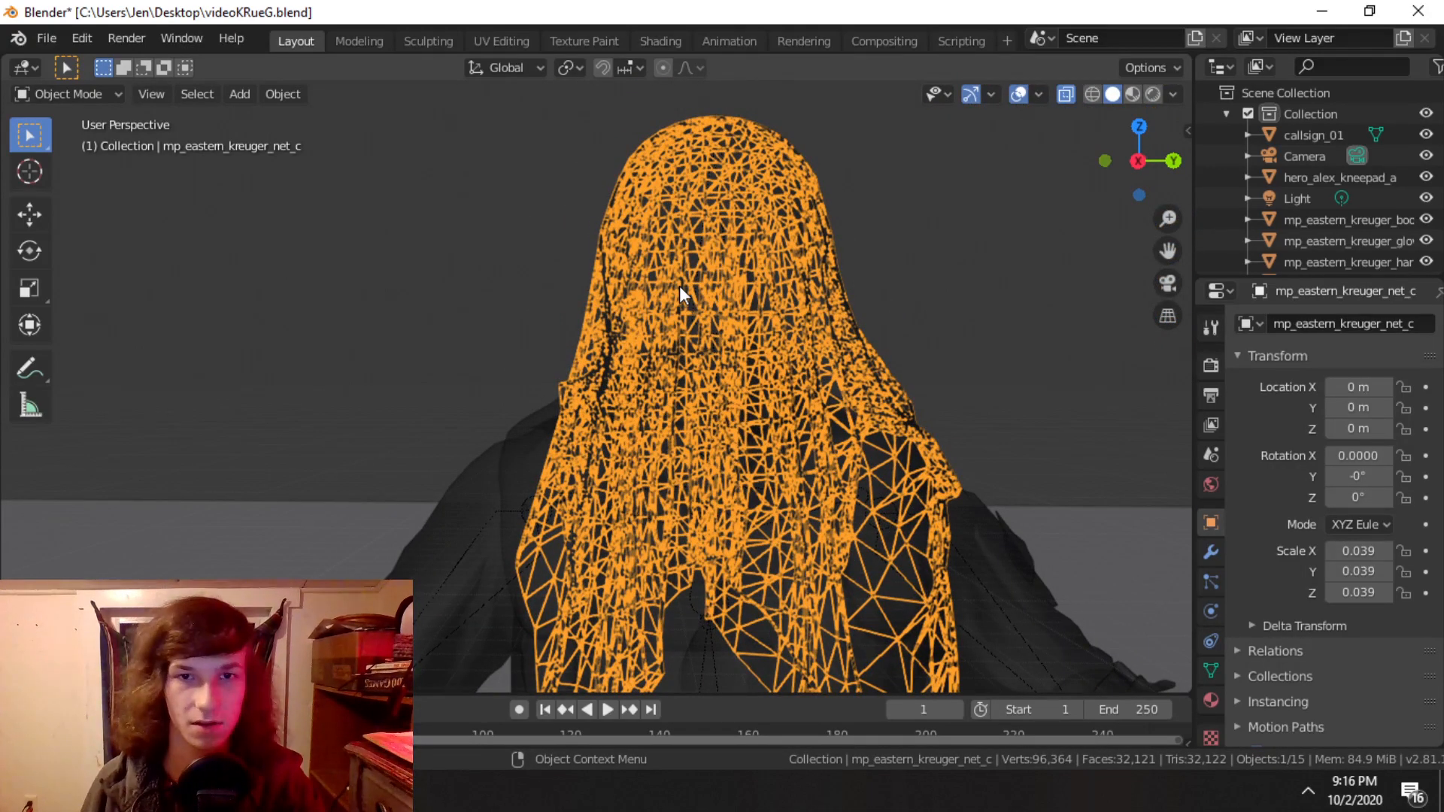
{"action": "middle_click_drag", "start_coordinate": [580, 567], "coordinate": [620, 530], "text": "shift"}
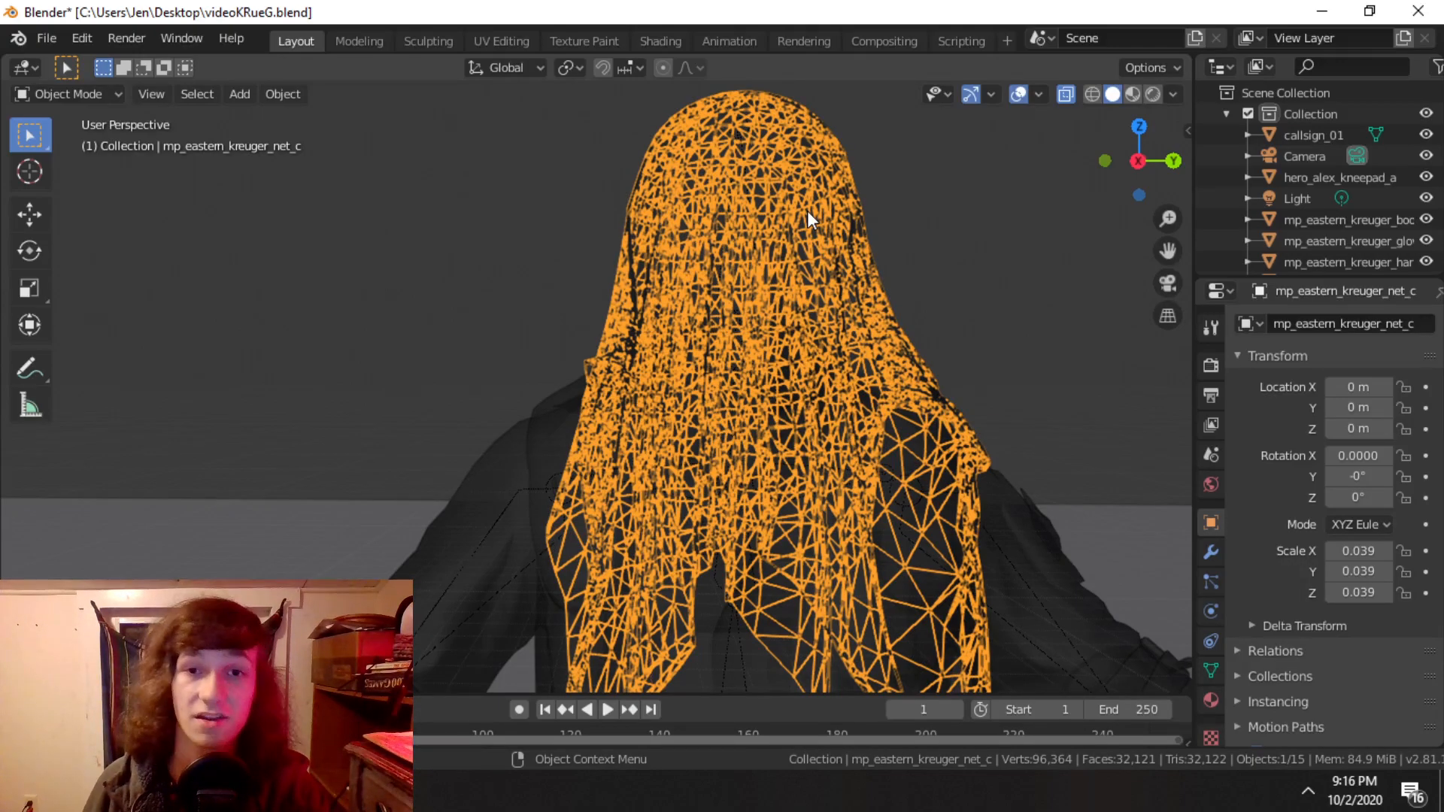
{"action": "left_click", "coordinate": [524, 497], "text": "shift"}
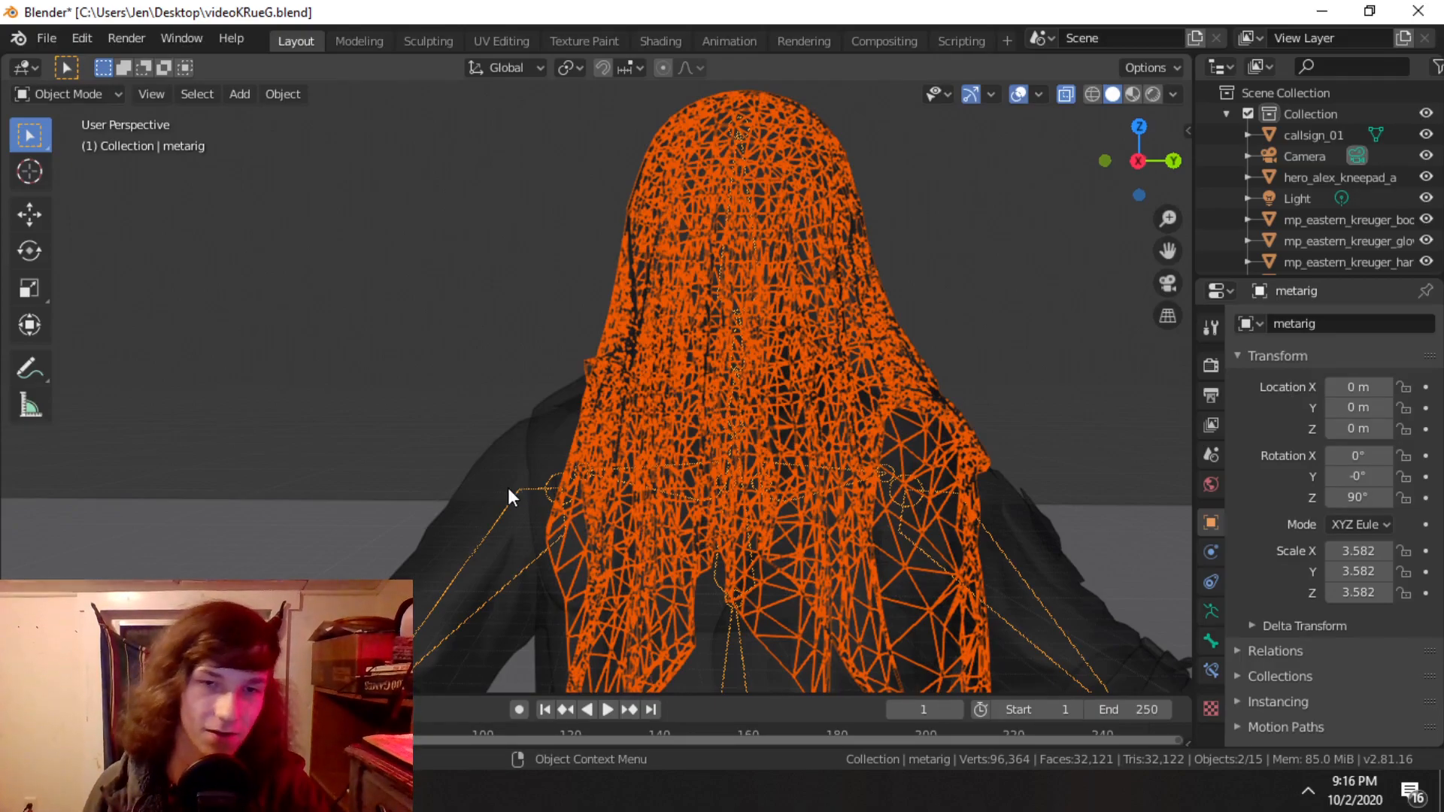
{"action": "right_click", "coordinate": [562, 484]}
{"action": "mouse_move", "coordinate": [564, 485]}
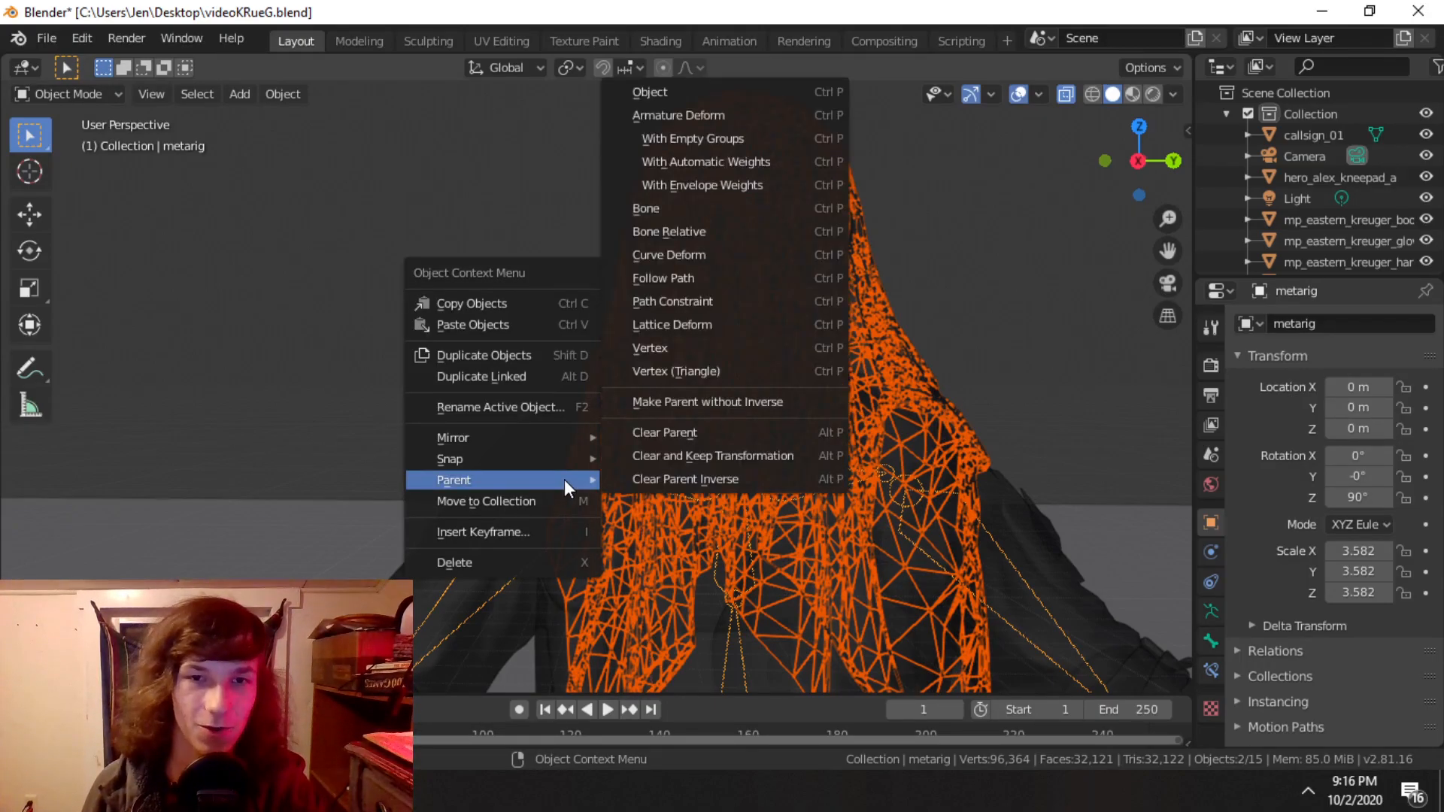
{"action": "left_click", "coordinate": [743, 155]}
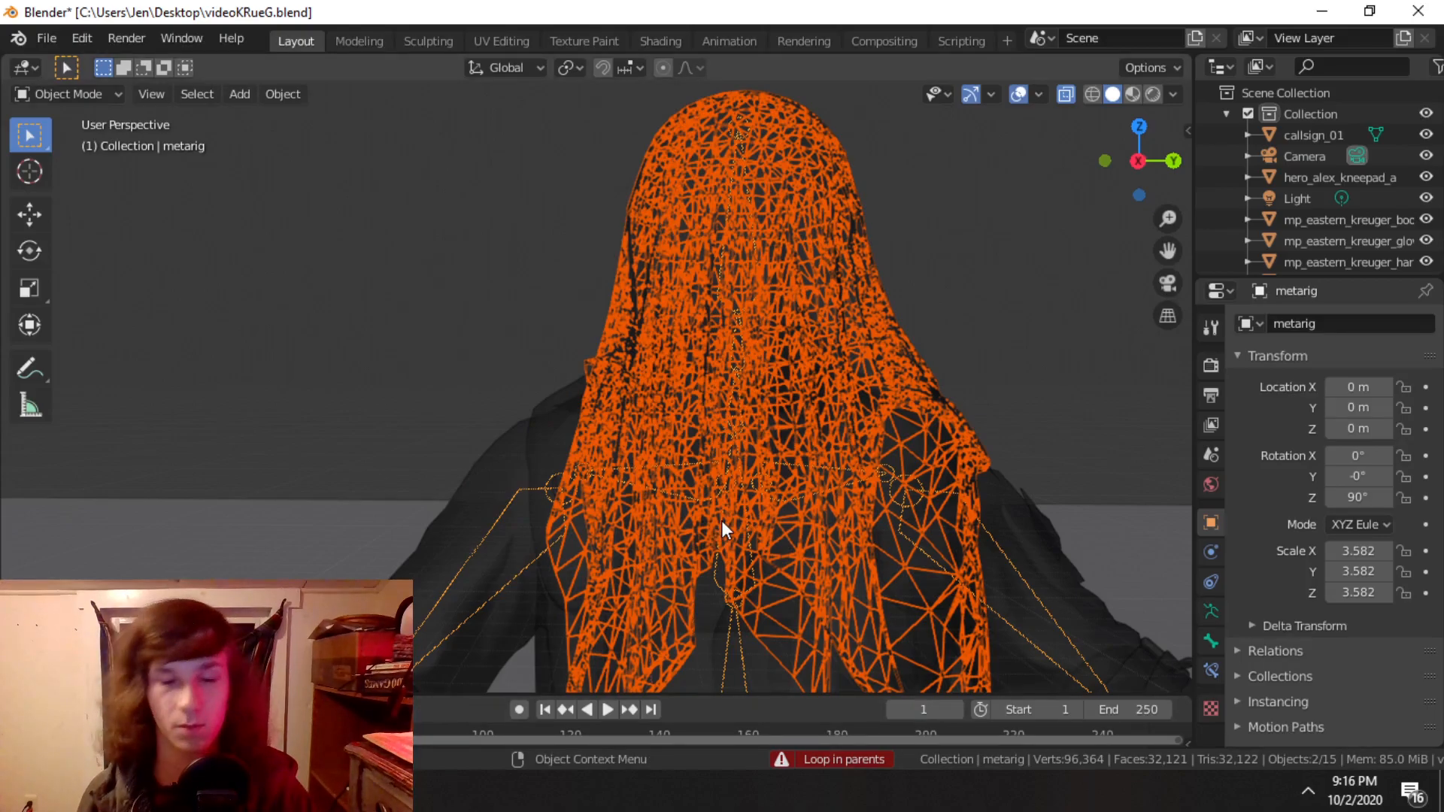
Step: Clear the parent relationship between the metarig and the head net, and select only the net mesh
{"action": "right_click", "coordinate": [707, 489]}
{"action": "mouse_move", "coordinate": [705, 486]}
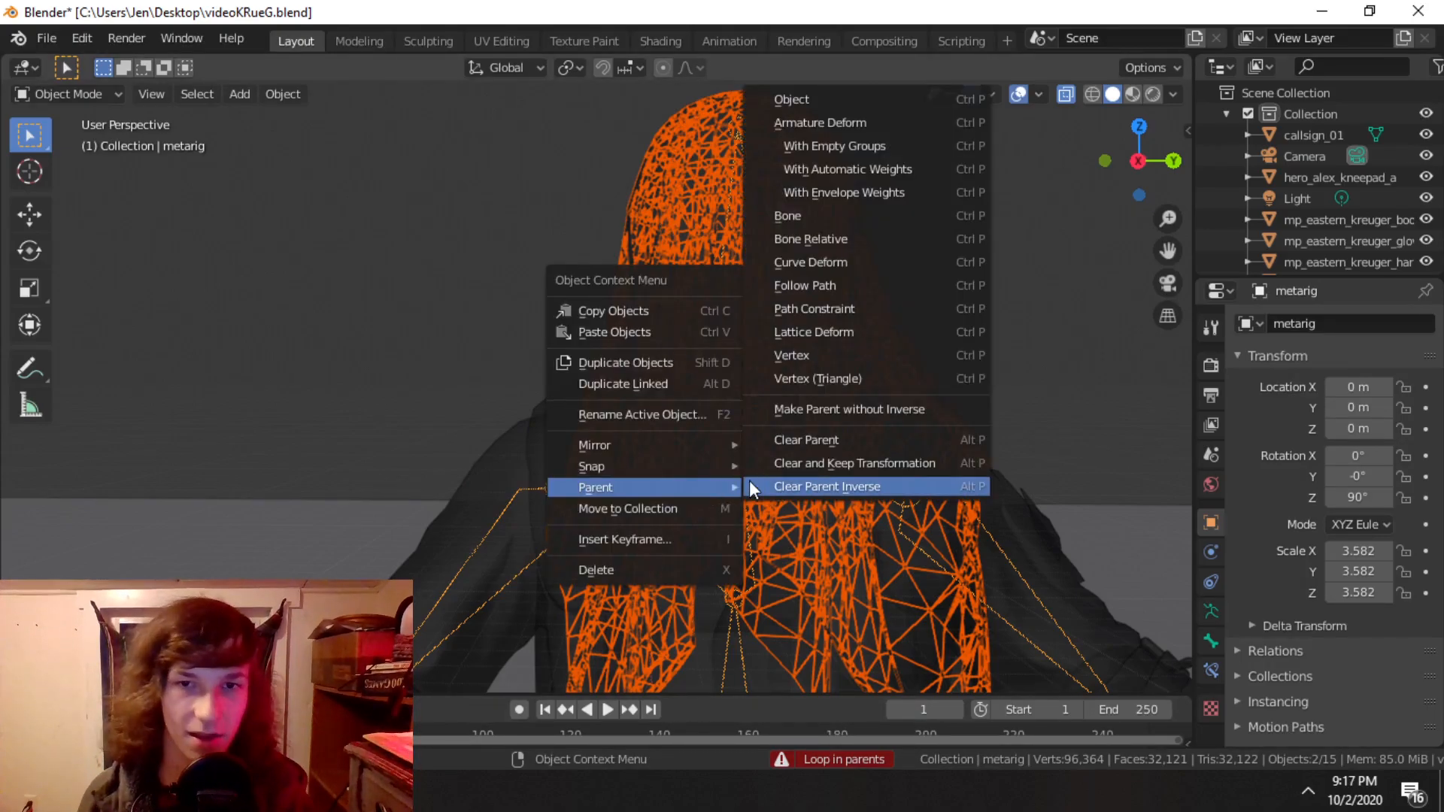
{"action": "left_click", "coordinate": [857, 442]}
{"action": "left_click", "coordinate": [783, 299]}
{"action": "left_click", "coordinate": [793, 276]}
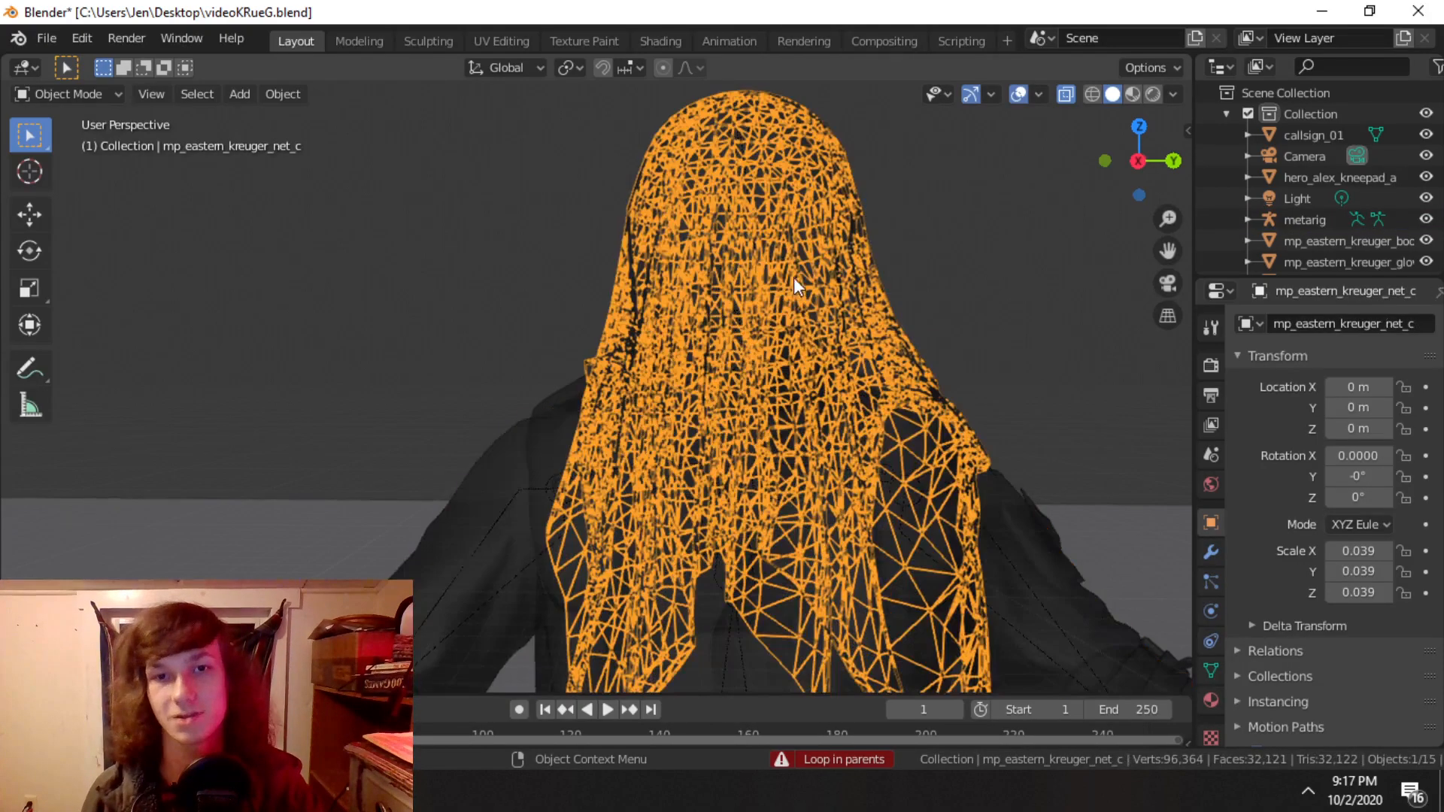
Step: Add the metarig to the head net selection as active object and try to parent the net to it with automatic weights
{"action": "left_click", "coordinate": [506, 512]}
{"action": "left_click", "coordinate": [547, 482]}
{"action": "left_click", "coordinate": [634, 481]}
{"action": "left_click", "coordinate": [643, 380]}
{"action": "middle_click_drag", "start_coordinate": [521, 502], "coordinate": [544, 485]}
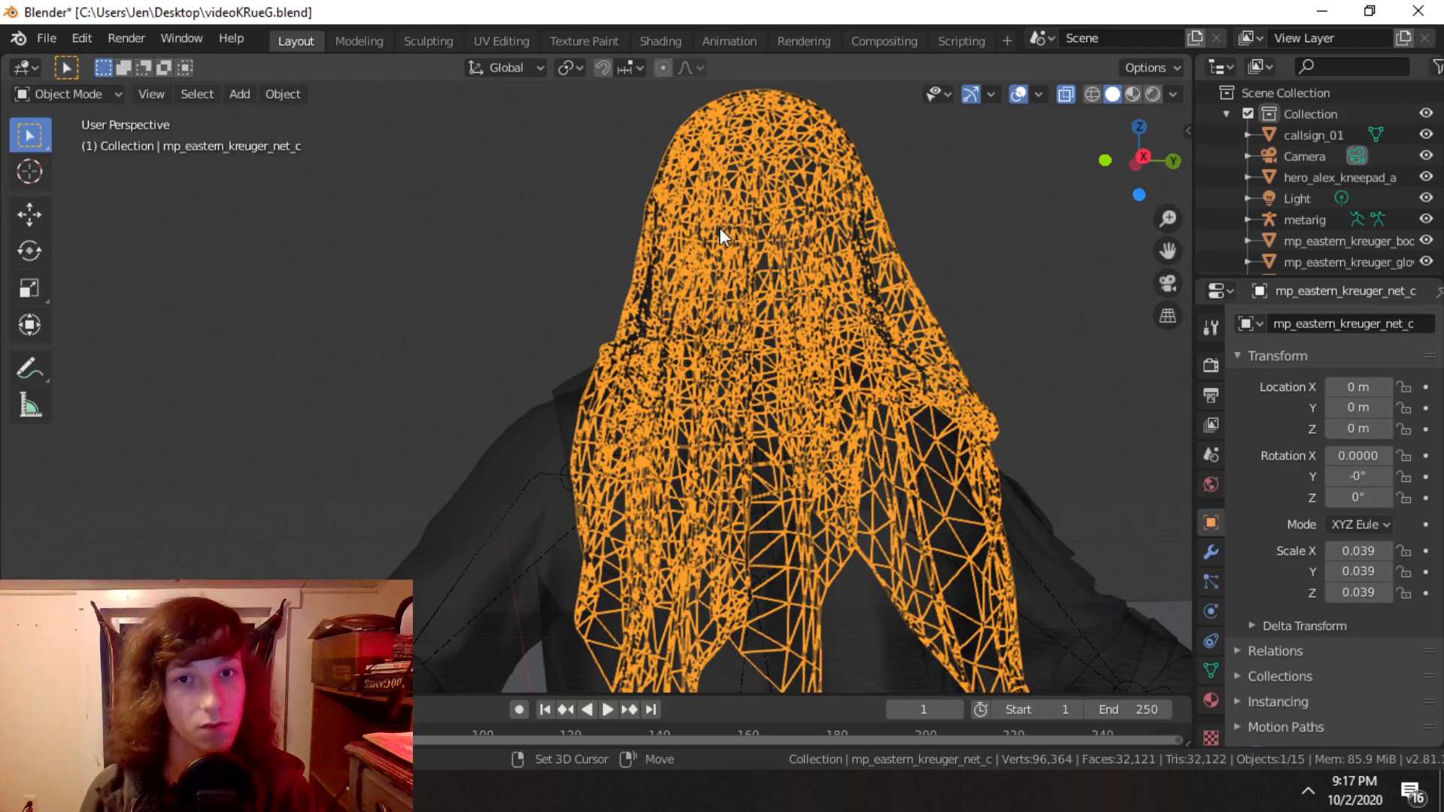
{"action": "left_click", "coordinate": [530, 478], "text": "shift"}
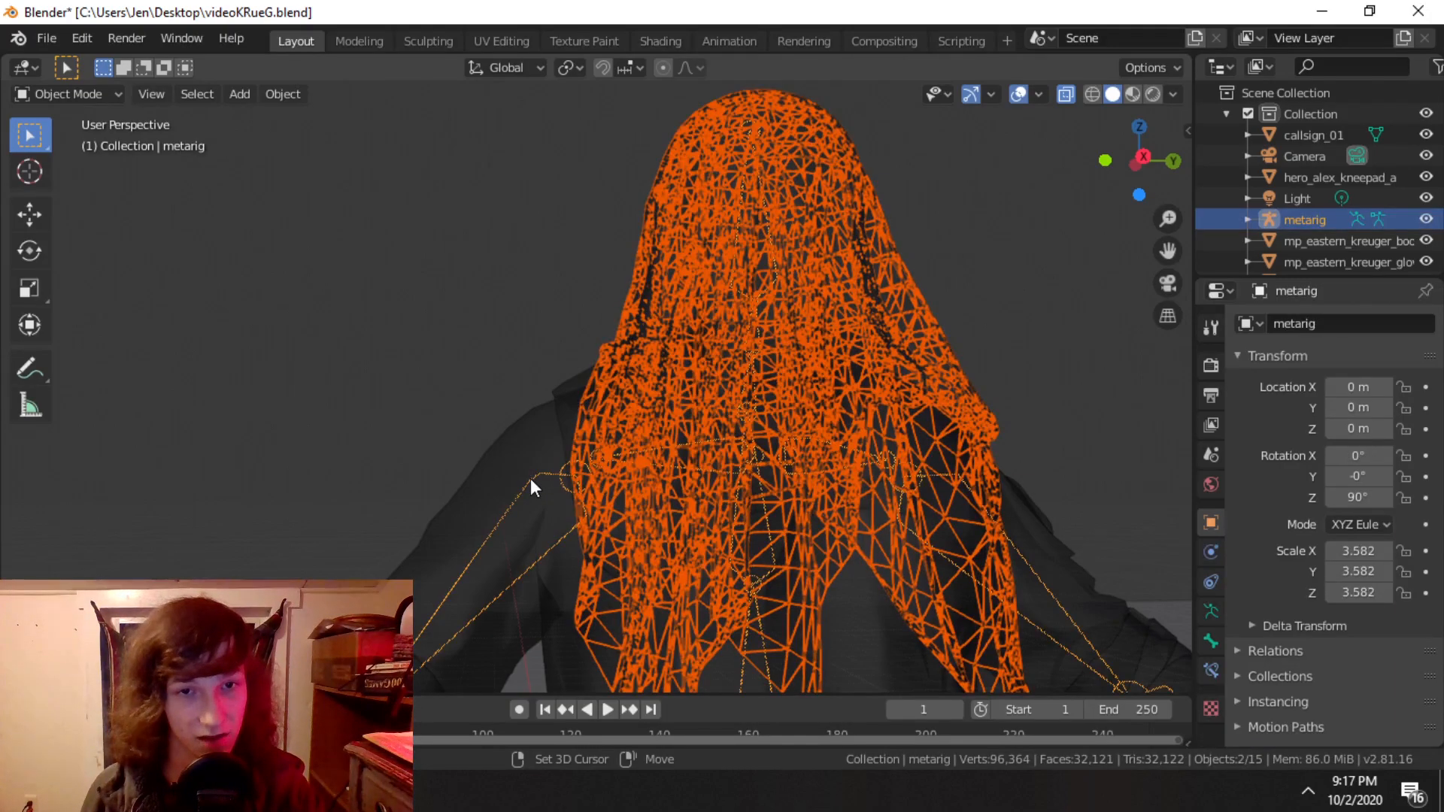
{"action": "right_click", "coordinate": [531, 478]}
{"action": "mouse_move", "coordinate": [530, 478]}
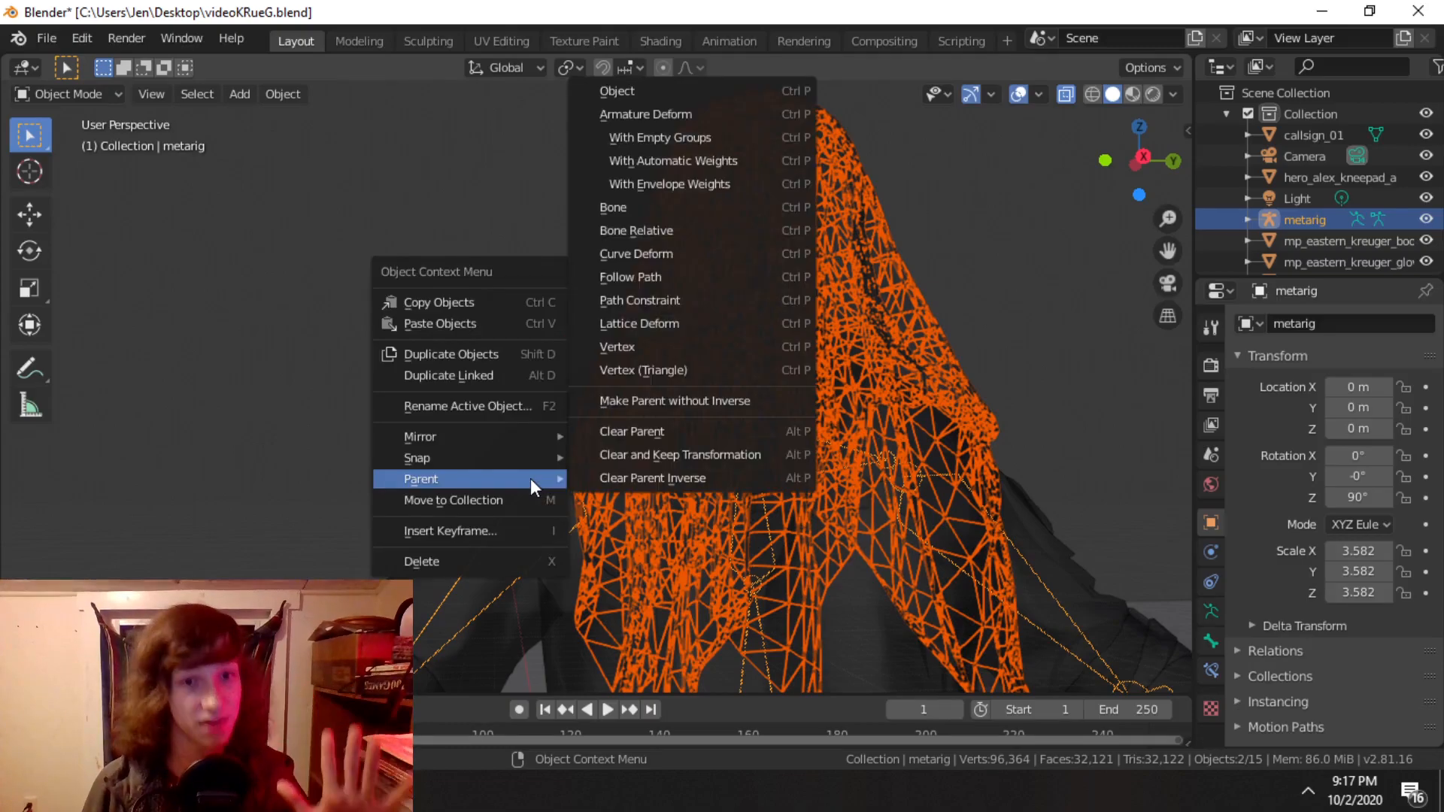
{"action": "left_click", "coordinate": [785, 167]}
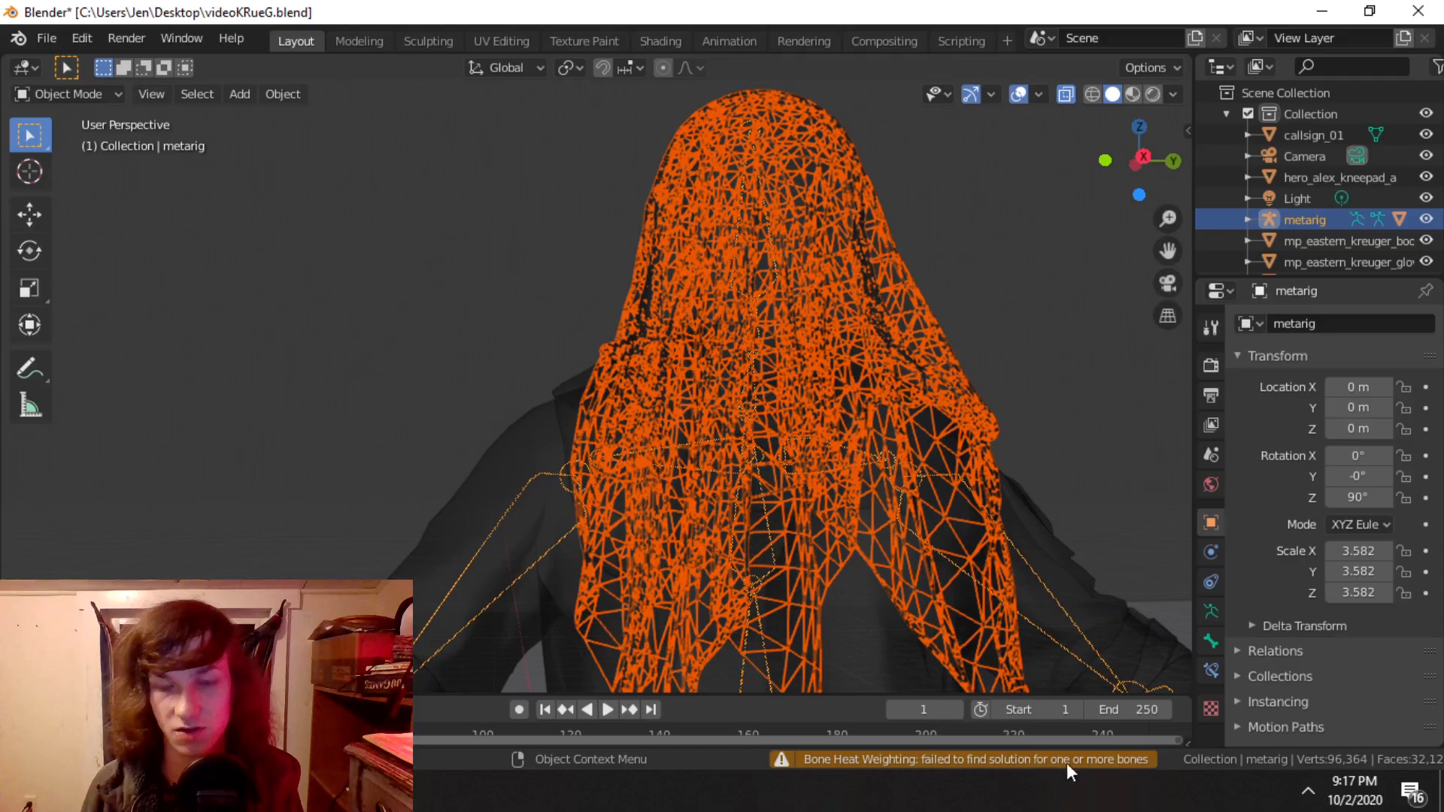
Step: Select only the head net mesh, enter Edit Mode with all its vertices selected and merge them by distance
{"action": "middle_click_drag", "start_coordinate": [757, 258], "coordinate": [729, 279]}
{"action": "left_click", "coordinate": [560, 284]}
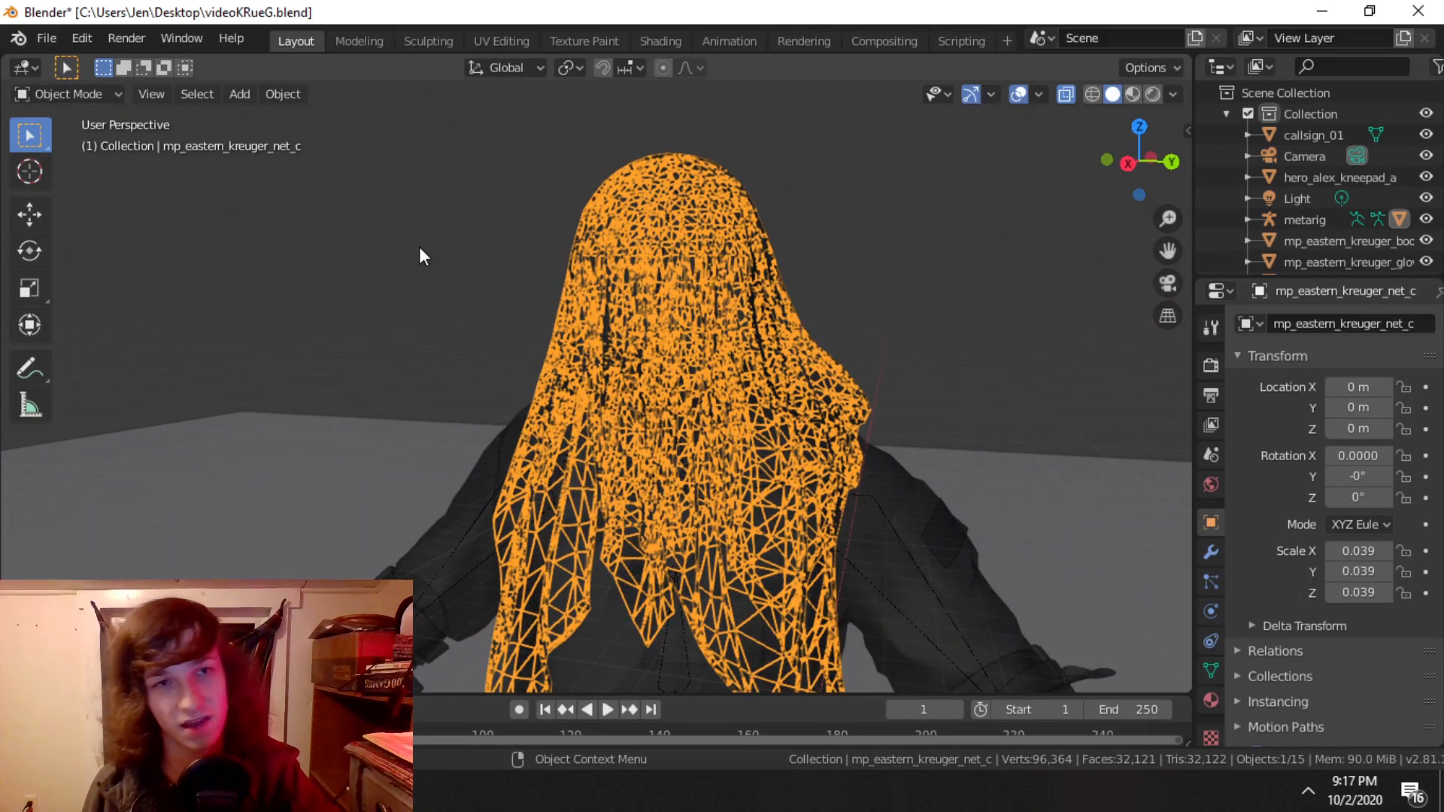
{"action": "key", "text": "Tab"}
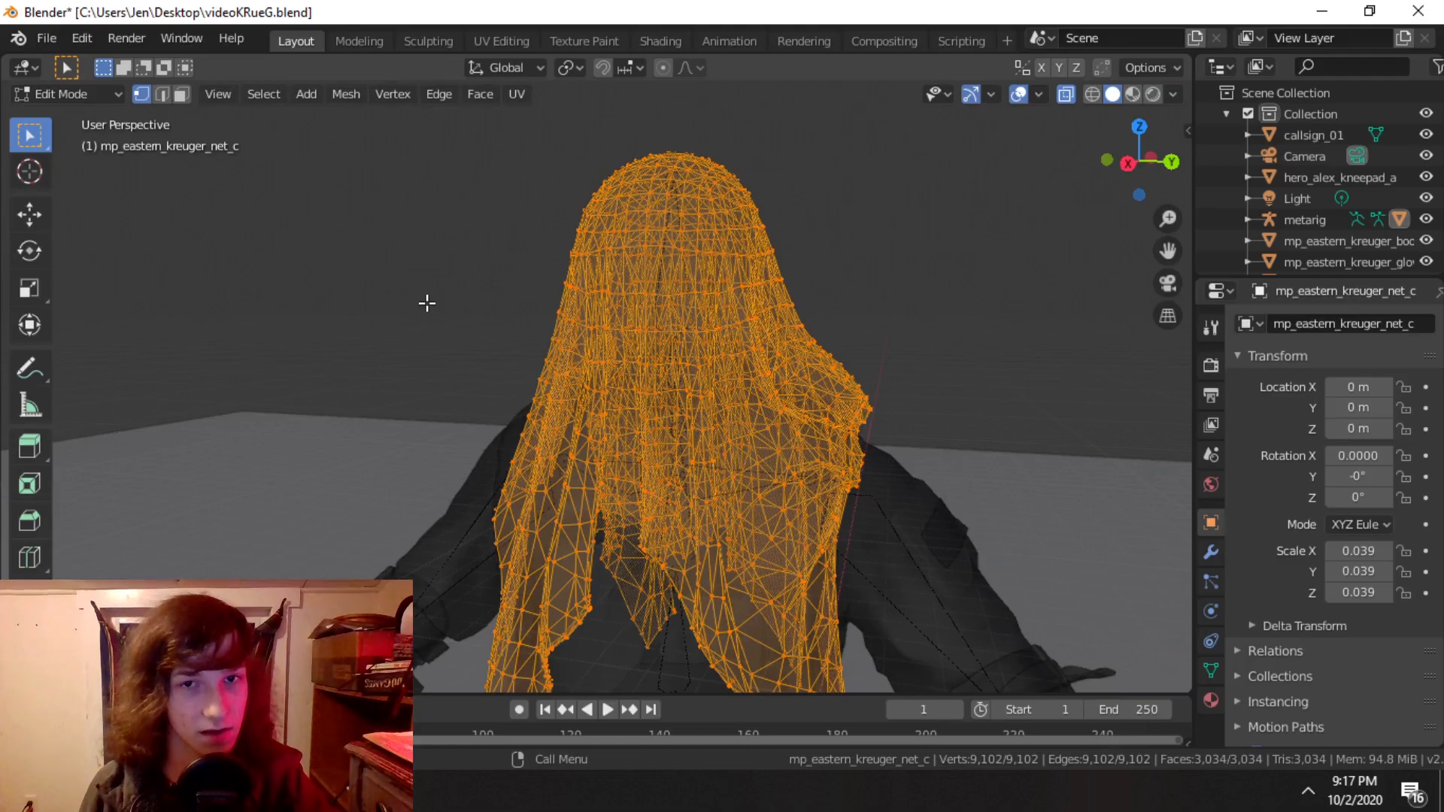
{"action": "middle_click_drag", "start_coordinate": [616, 355], "coordinate": [650, 348]}
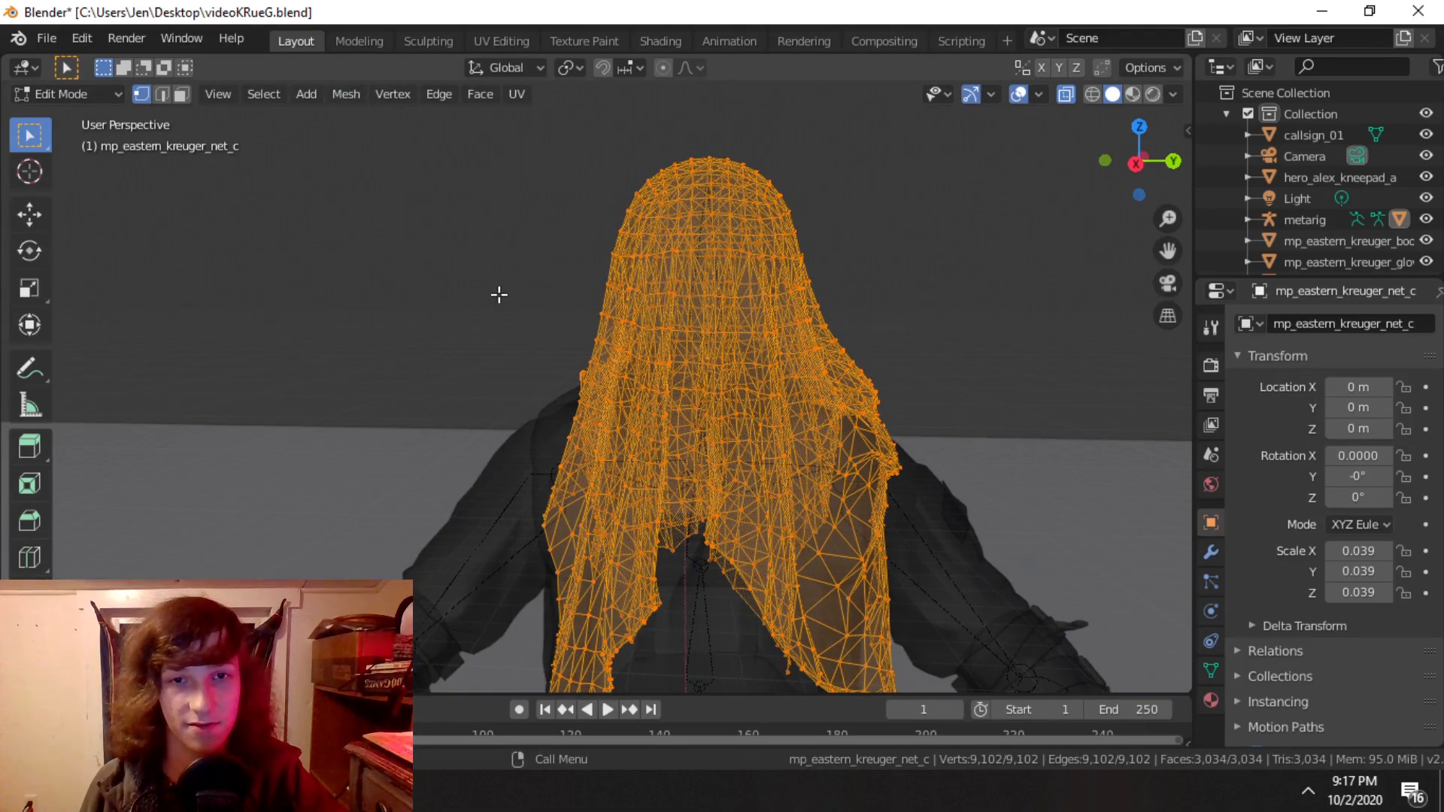
{"action": "key", "text": "alt+a"}
{"action": "key", "text": "a"}
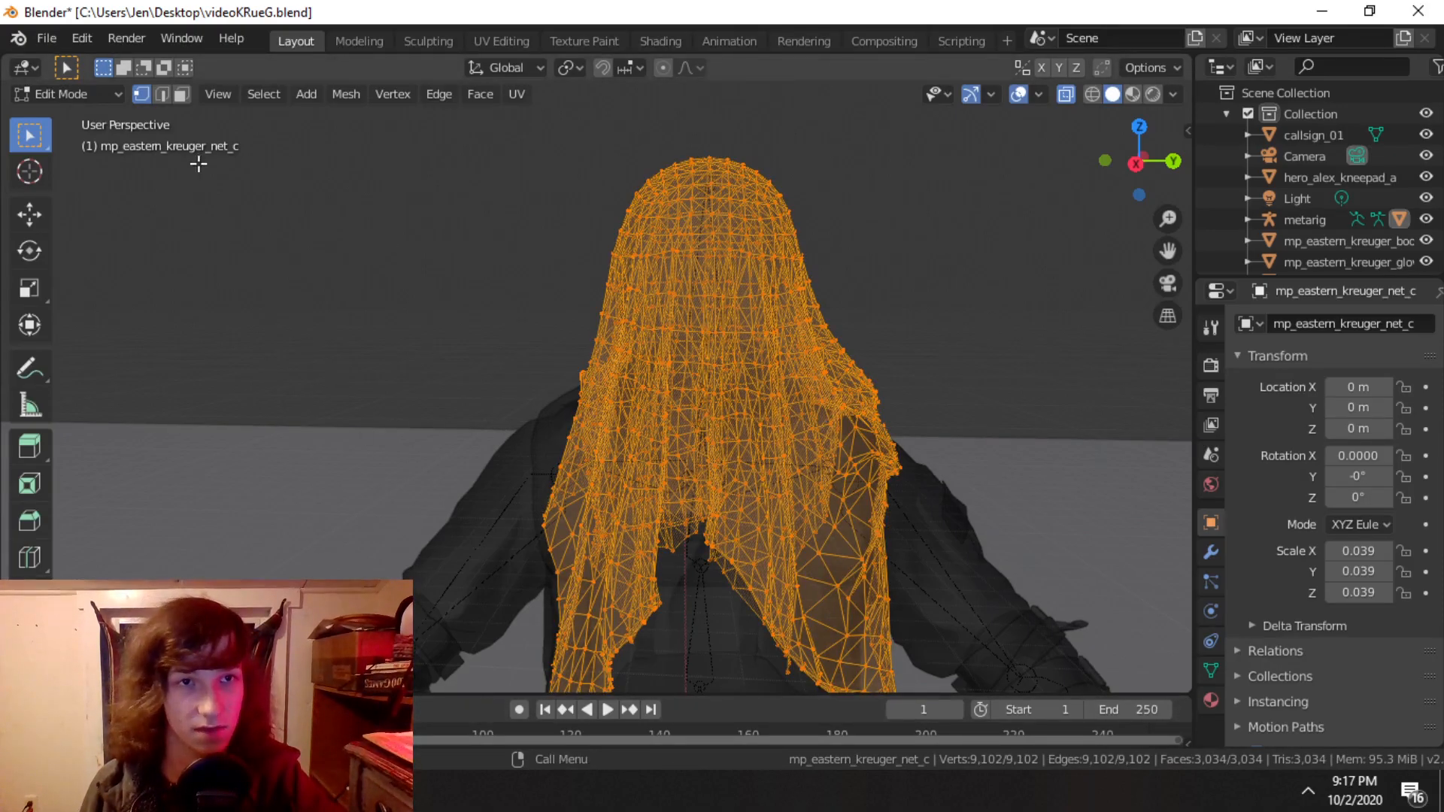
{"action": "left_click", "coordinate": [348, 94]}
{"action": "mouse_move", "coordinate": [395, 514]}
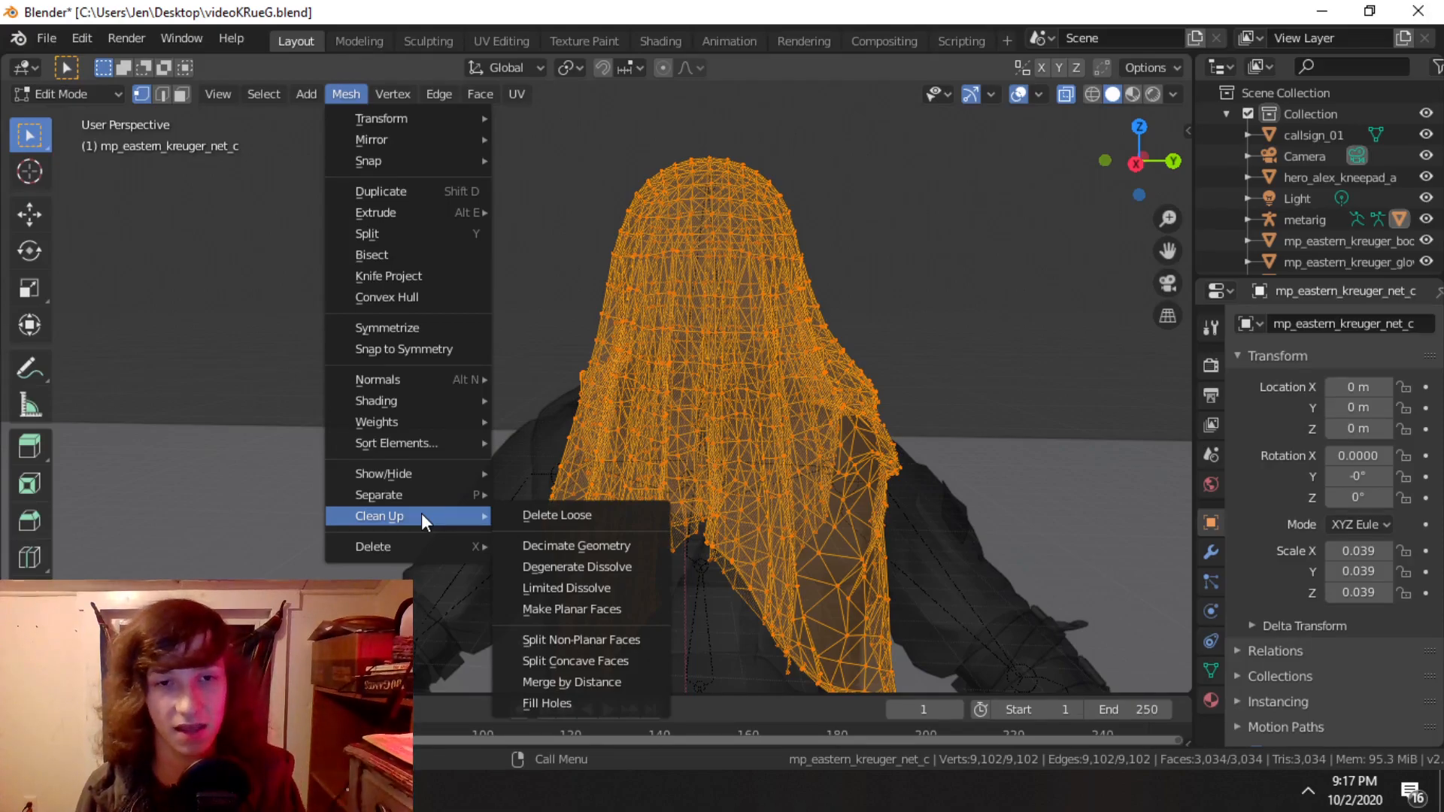
{"action": "left_click", "coordinate": [582, 683]}
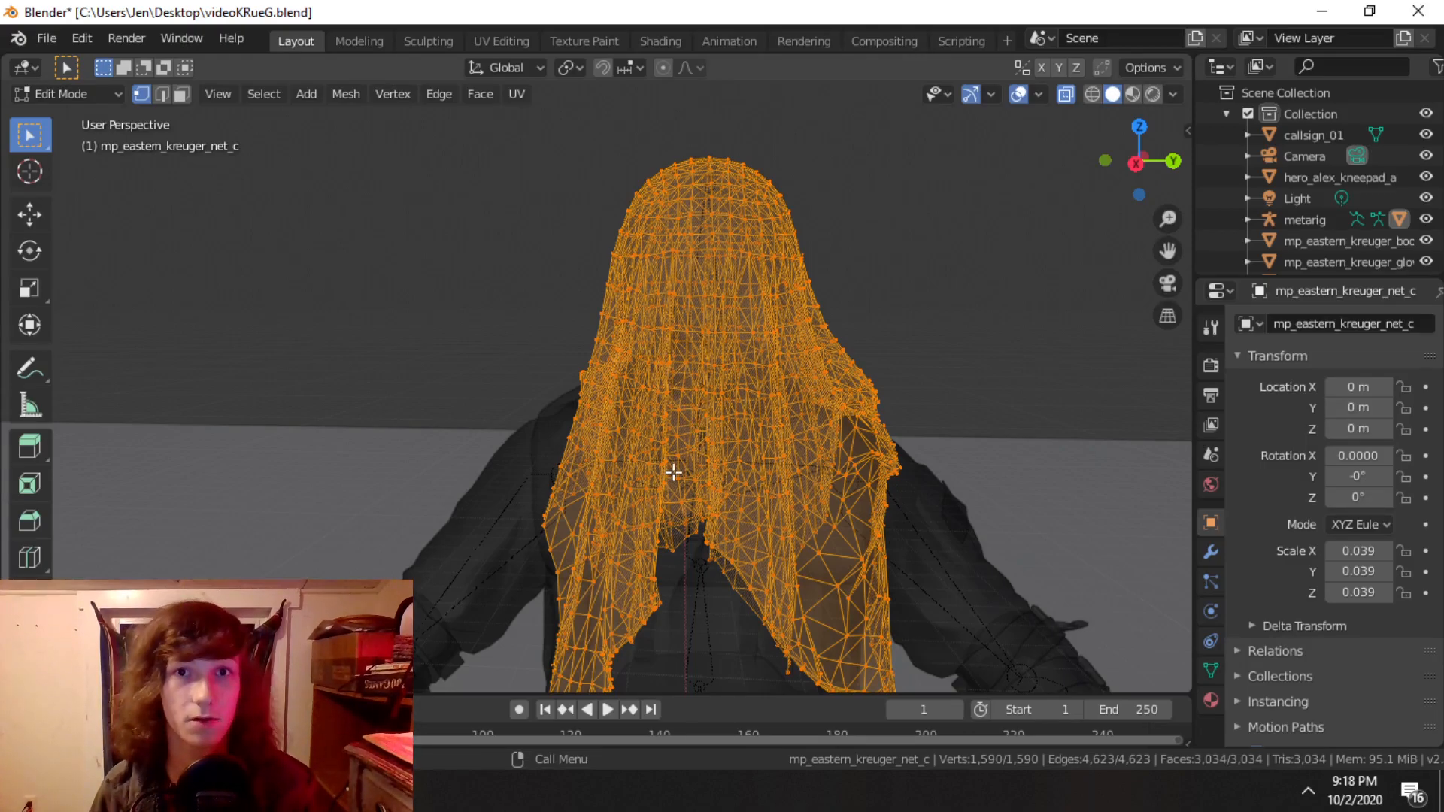
Step: Inspect the head net's mesh from behind and return to Object Mode
{"action": "scroll", "coordinate": [675, 527], "scroll_direction": "down", "scroll_amount": 2}
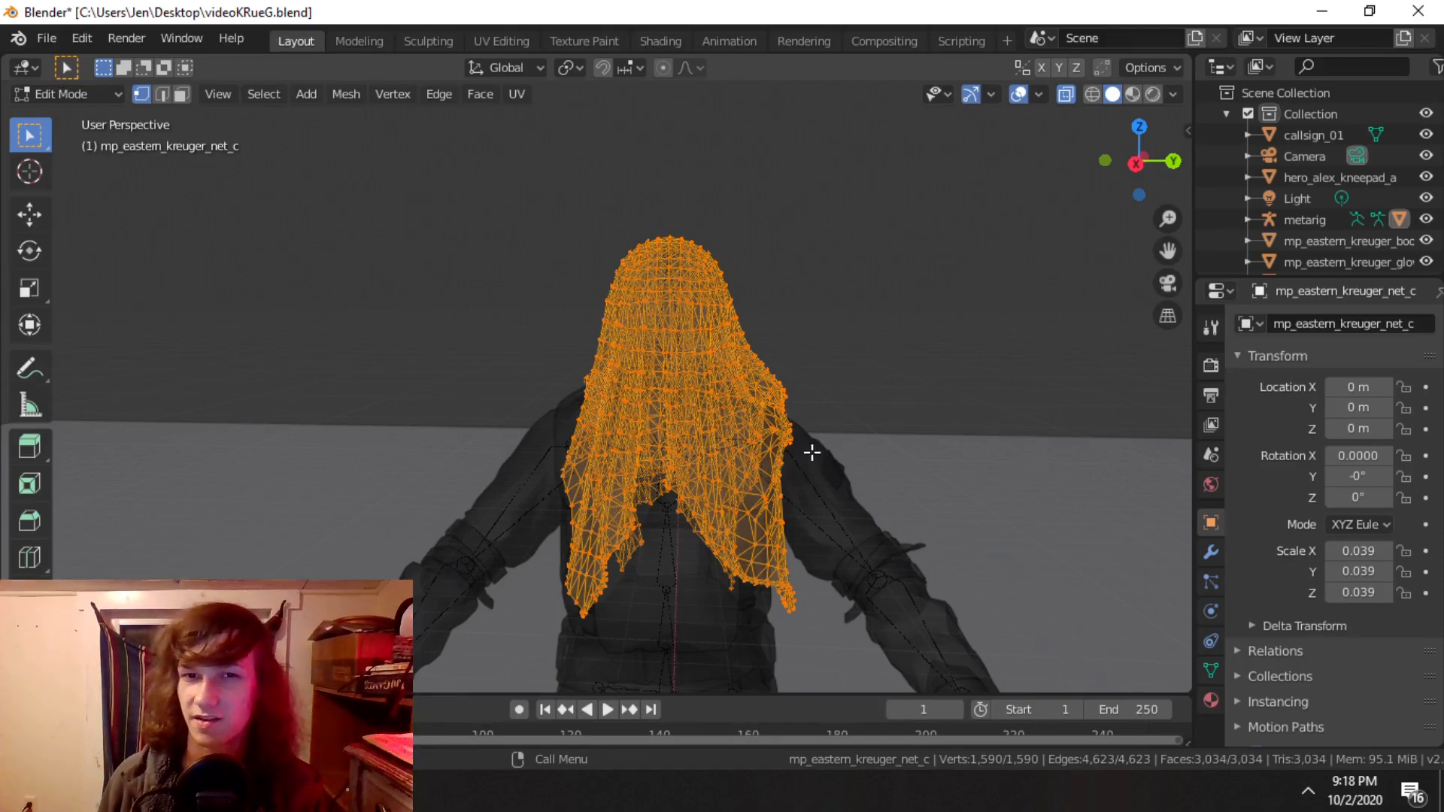
{"action": "middle_click_drag", "start_coordinate": [807, 397], "coordinate": [838, 371]}
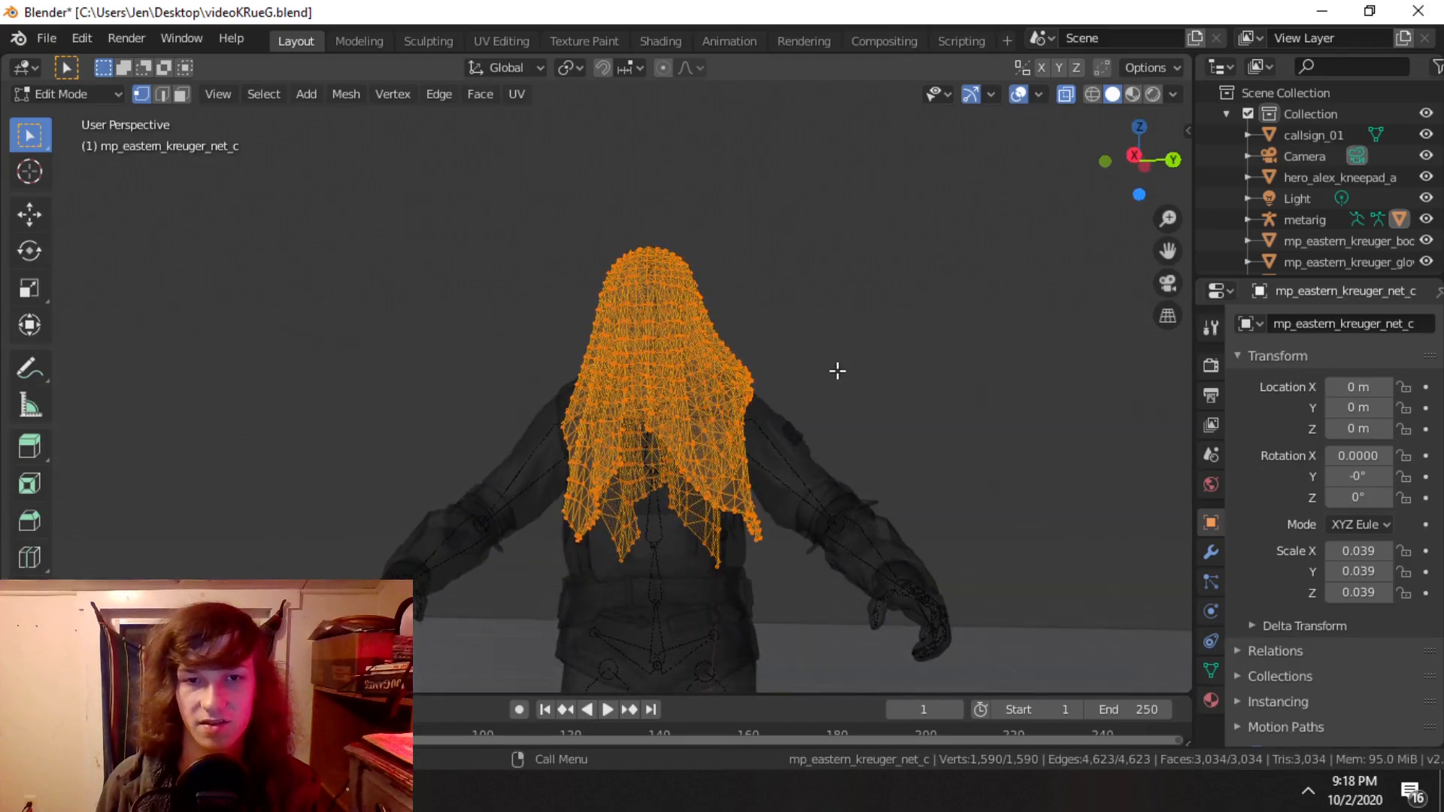
{"action": "middle_click_drag", "start_coordinate": [831, 435], "coordinate": [944, 458]}
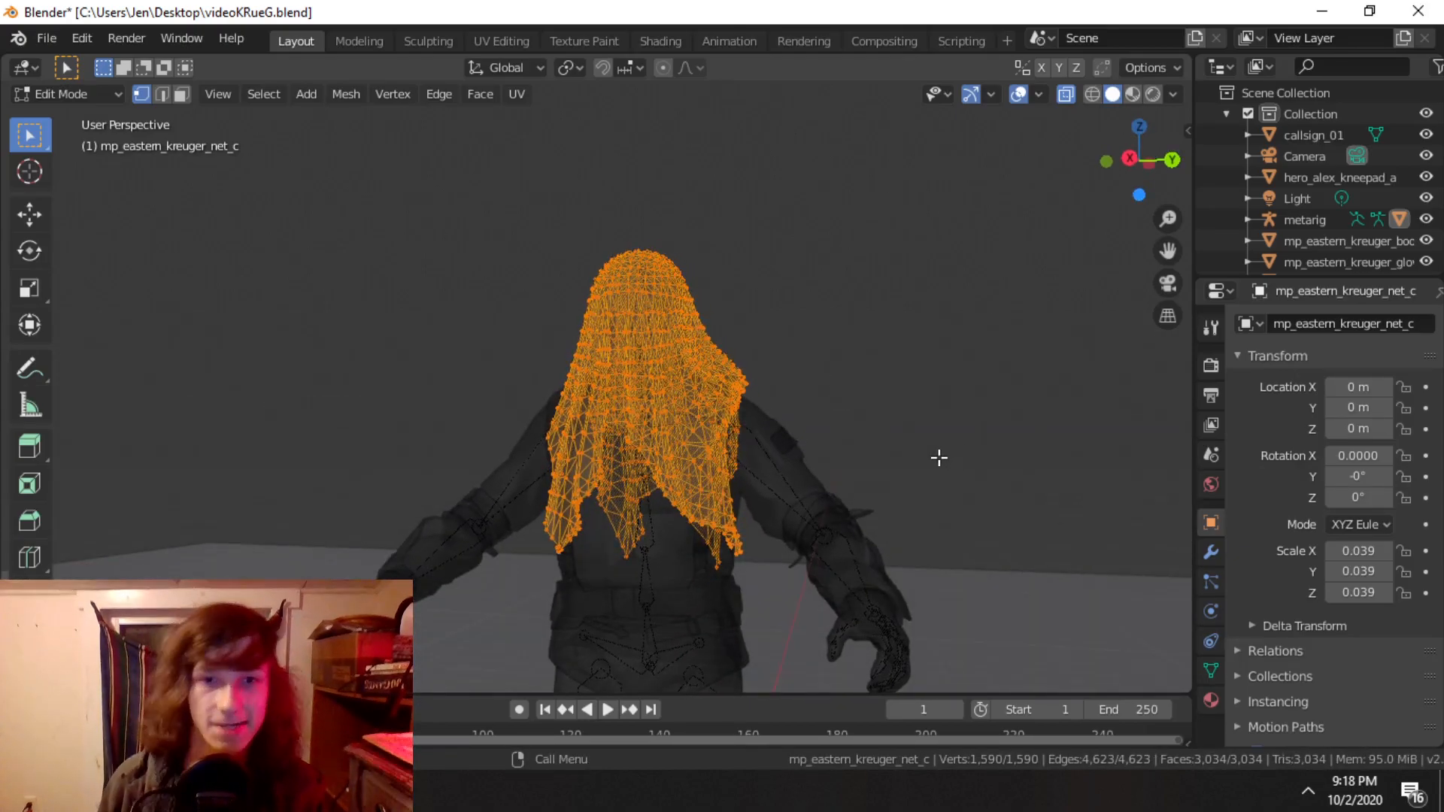
{"action": "scroll", "coordinate": [665, 488], "scroll_direction": "up", "scroll_amount": 5}
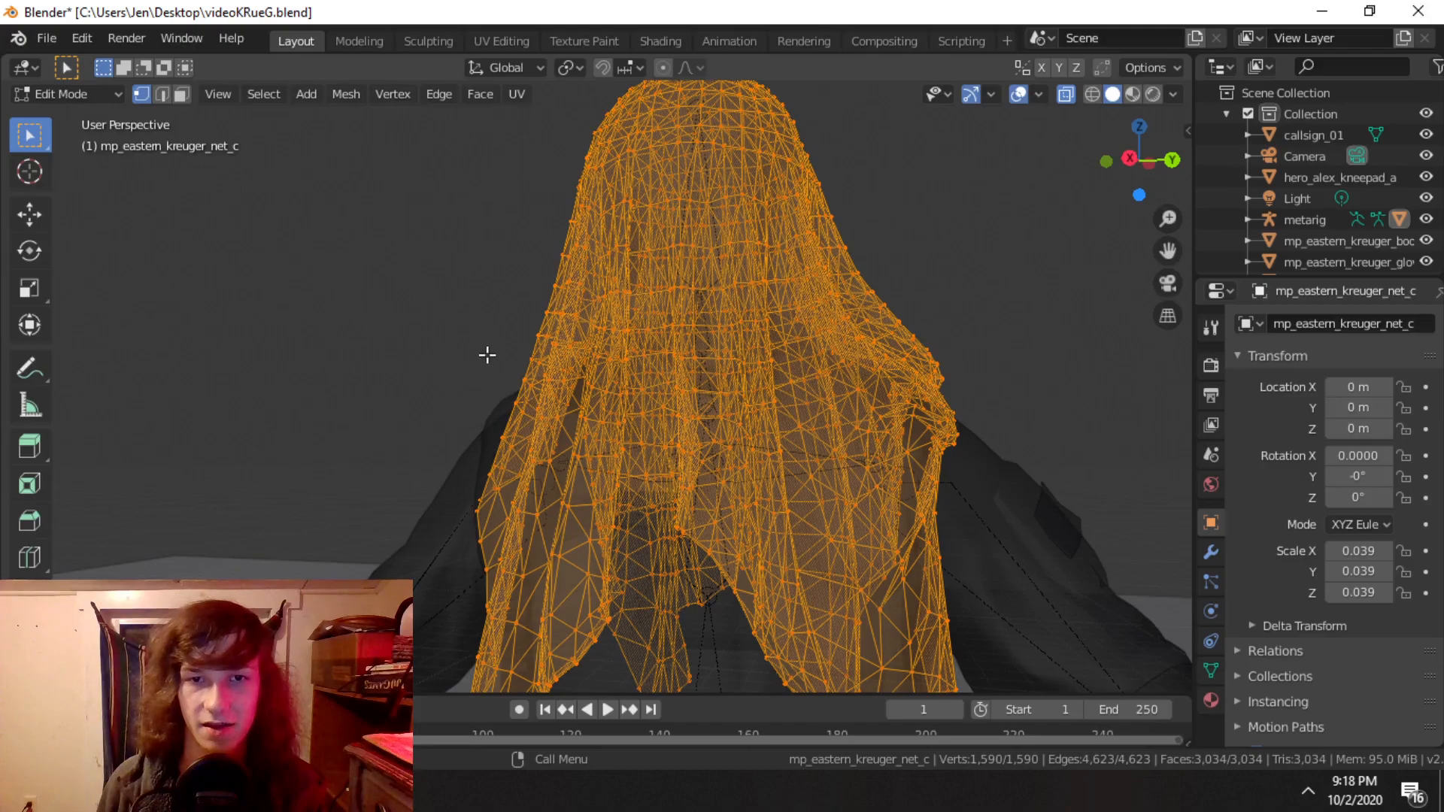
{"action": "left_click", "coordinate": [93, 94]}
{"action": "left_click", "coordinate": [75, 119]}
{"action": "scroll", "coordinate": [385, 332], "scroll_direction": "down", "scroll_amount": 4}
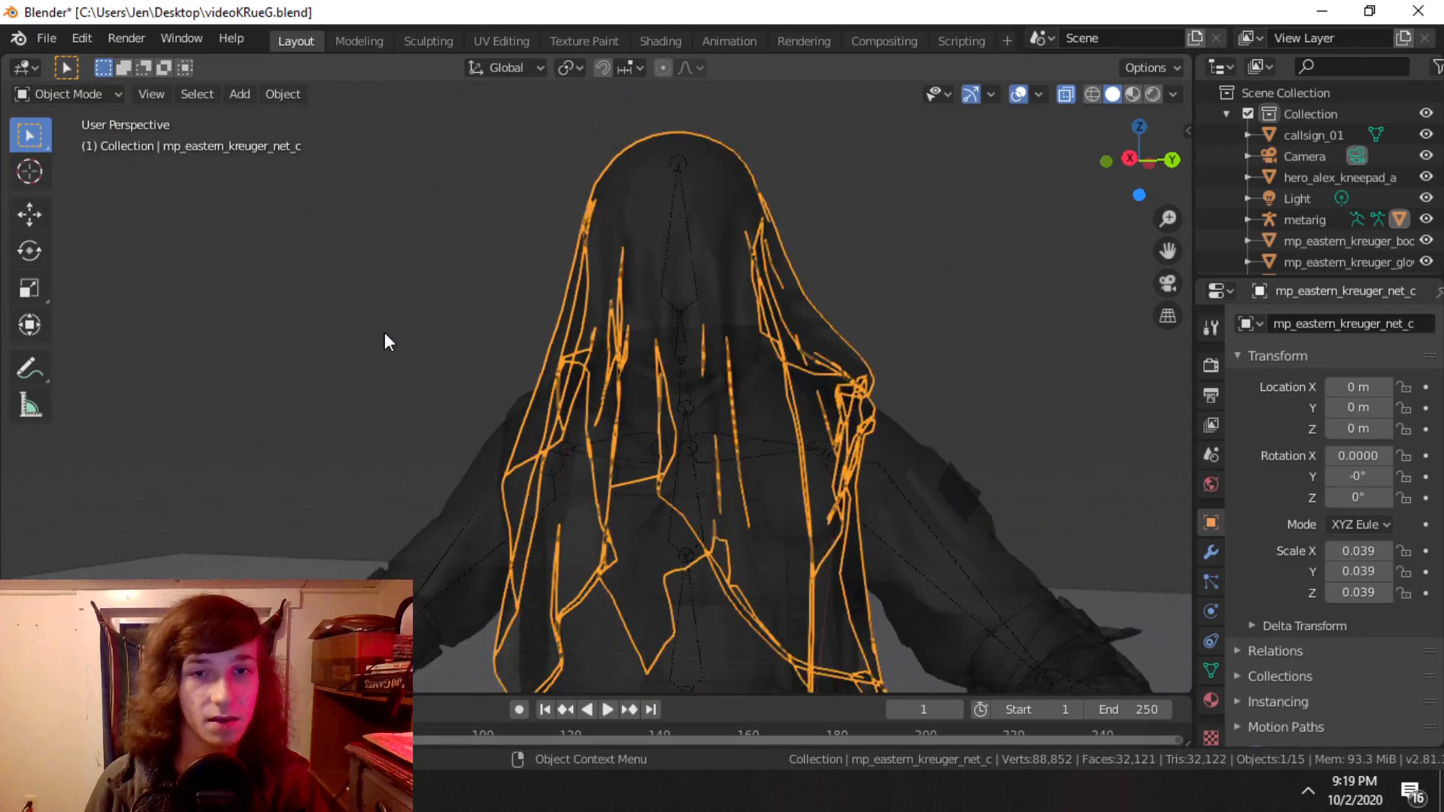
{"action": "left_click", "coordinate": [512, 452]}
{"action": "scroll", "coordinate": [567, 462], "scroll_direction": "up", "scroll_amount": 3}
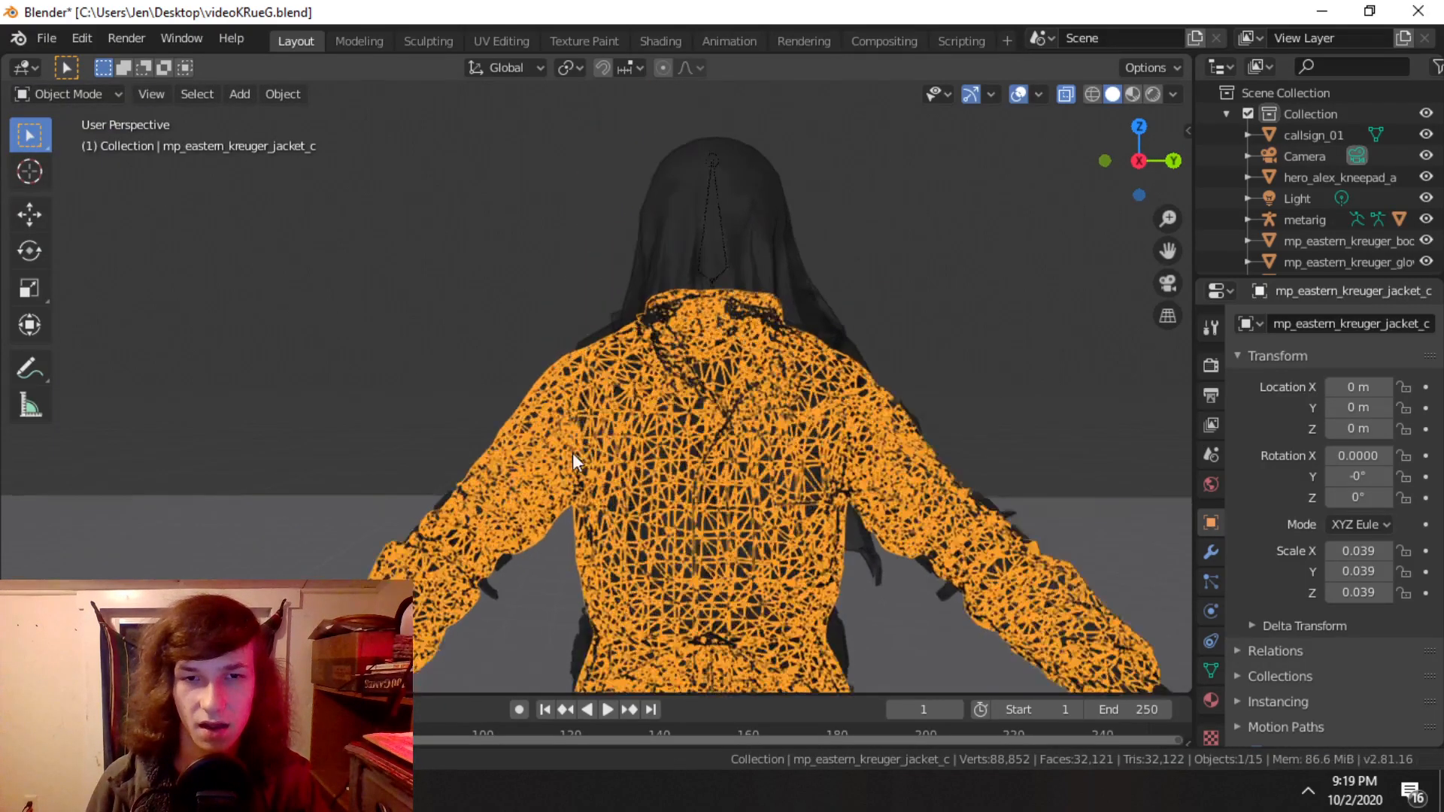
{"action": "middle_click_drag", "start_coordinate": [519, 450], "coordinate": [608, 348], "text": "shift"}
{"action": "left_click_drag", "start_coordinate": [417, 411], "coordinate": [637, 205]}
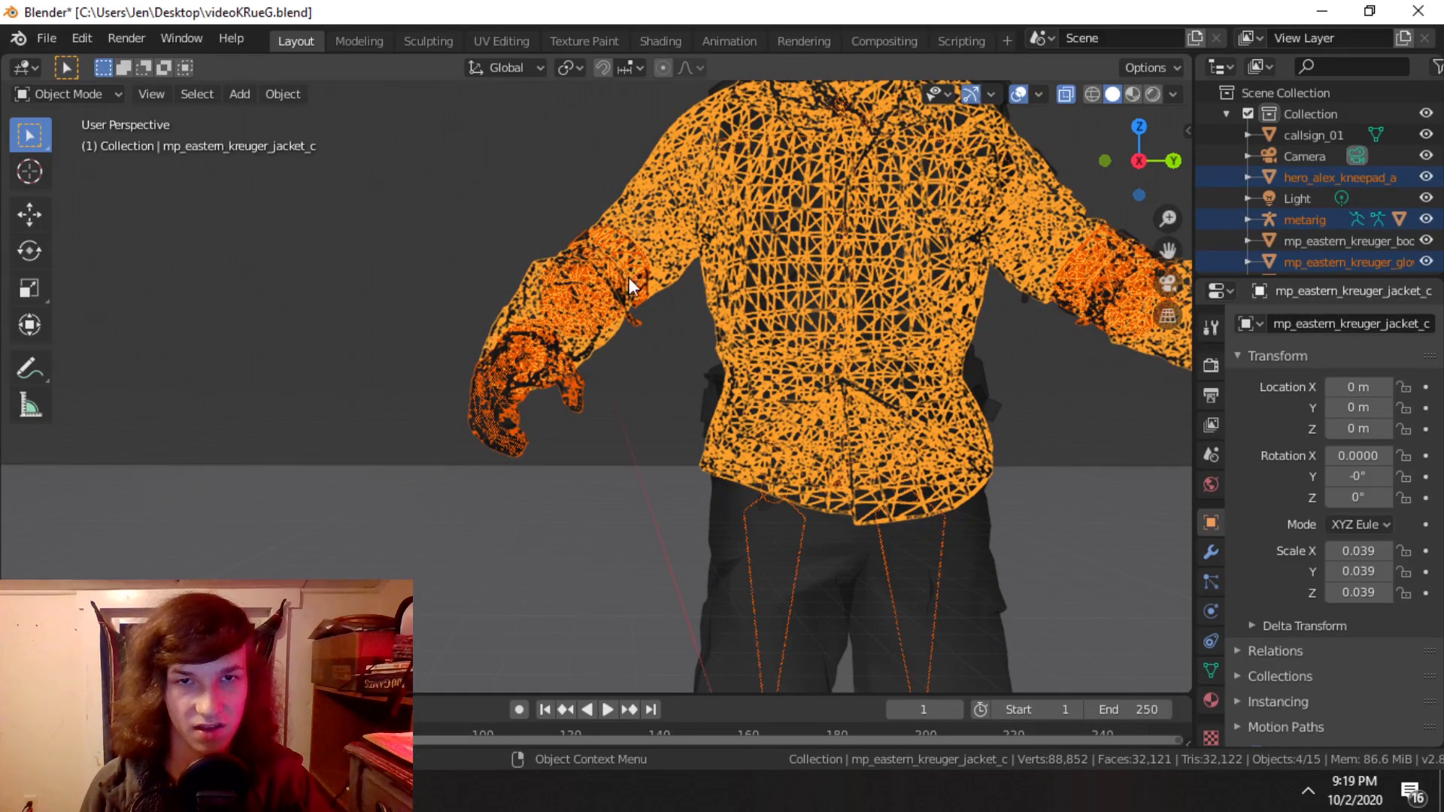
{"action": "left_click", "coordinate": [747, 520], "text": "shift"}
{"action": "left_click", "coordinate": [747, 522], "text": "shift"}
{"action": "left_click", "coordinate": [748, 529], "text": "shift"}
{"action": "left_click", "coordinate": [748, 530], "text": "shift"}
{"action": "left_click", "coordinate": [509, 391], "text": "shift"}
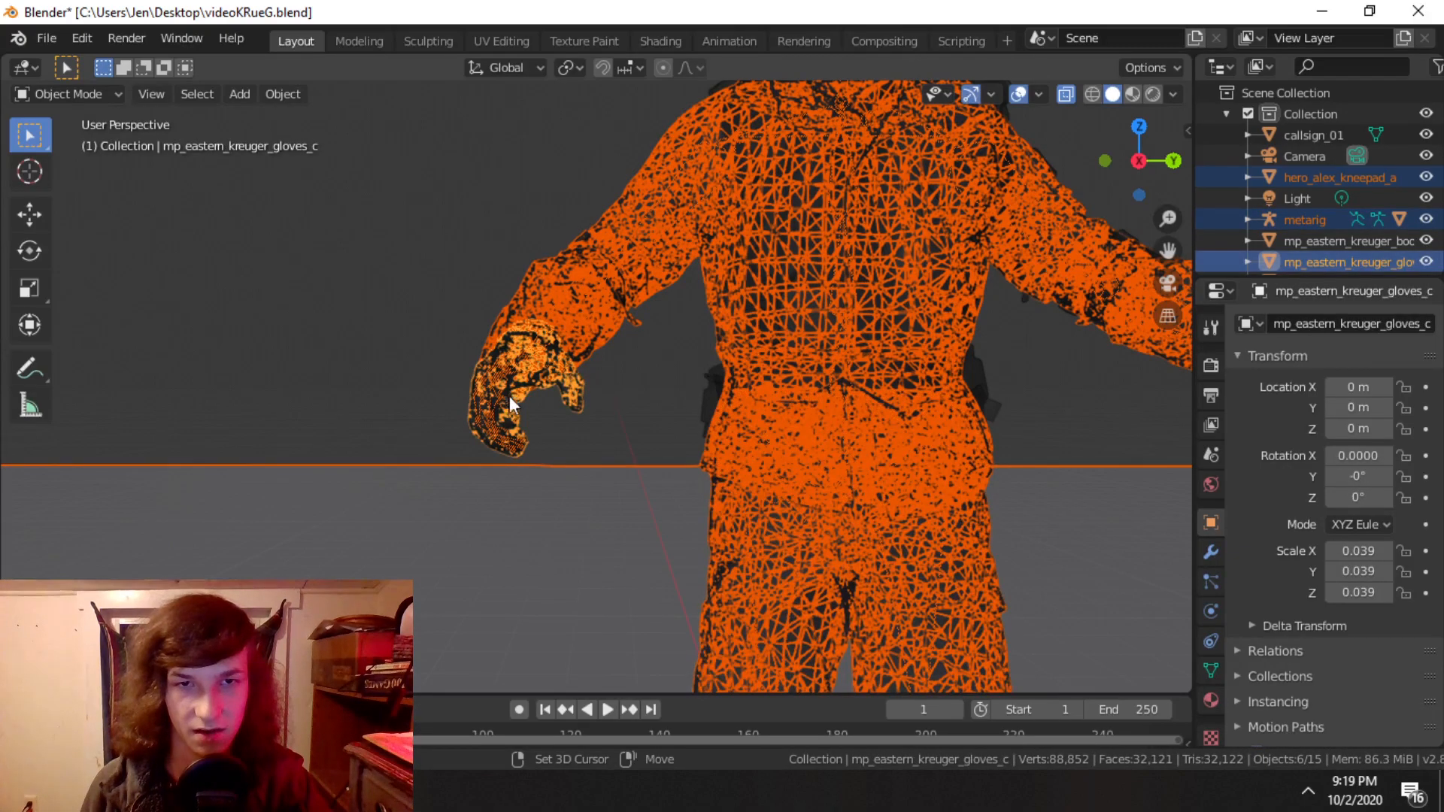
{"action": "left_click", "coordinate": [509, 403], "text": "shift"}
{"action": "left_click", "coordinate": [509, 403], "text": "shift"}
{"action": "scroll", "coordinate": [508, 403], "scroll_direction": "up", "scroll_amount": 6}
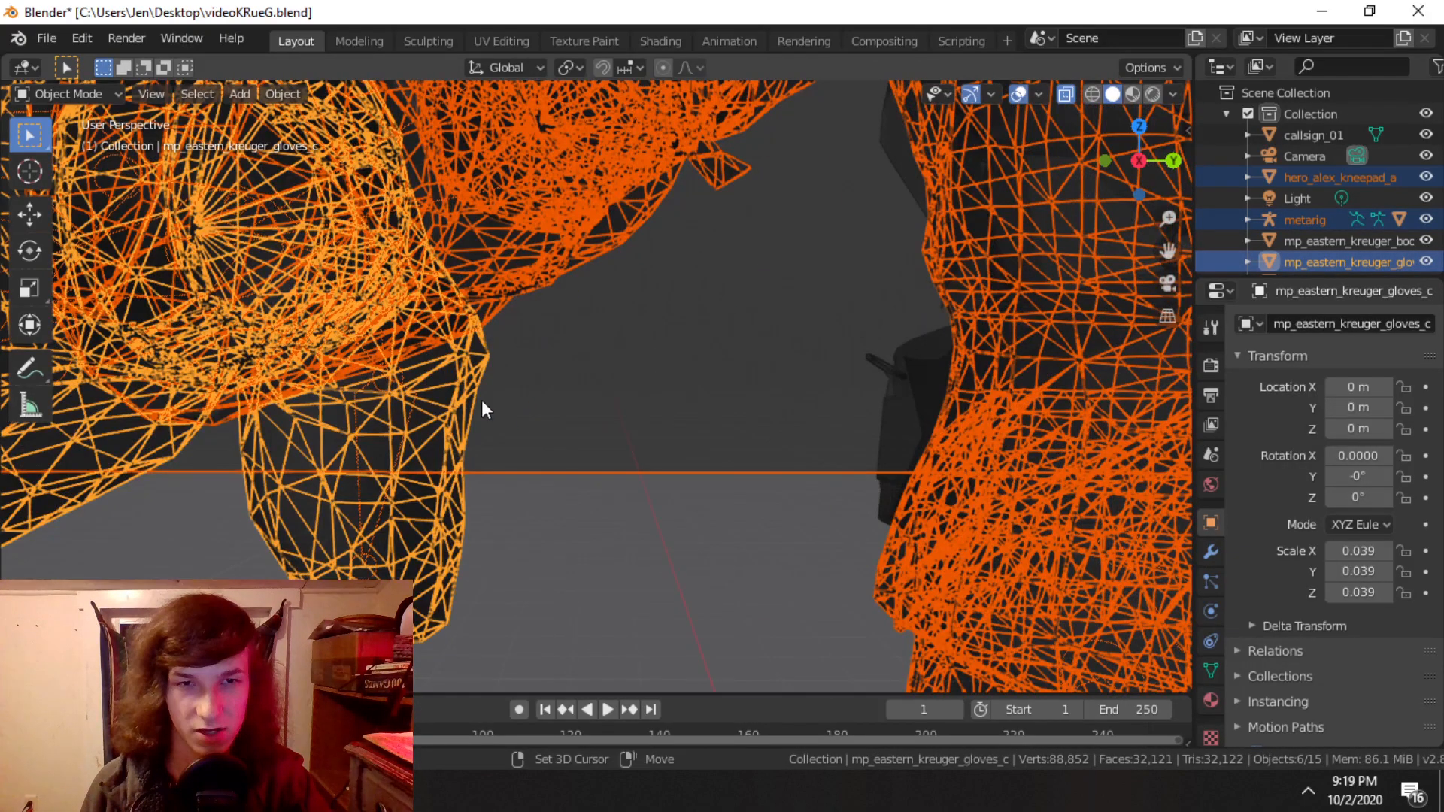
{"action": "scroll", "coordinate": [542, 437], "scroll_direction": "up", "scroll_amount": 3}
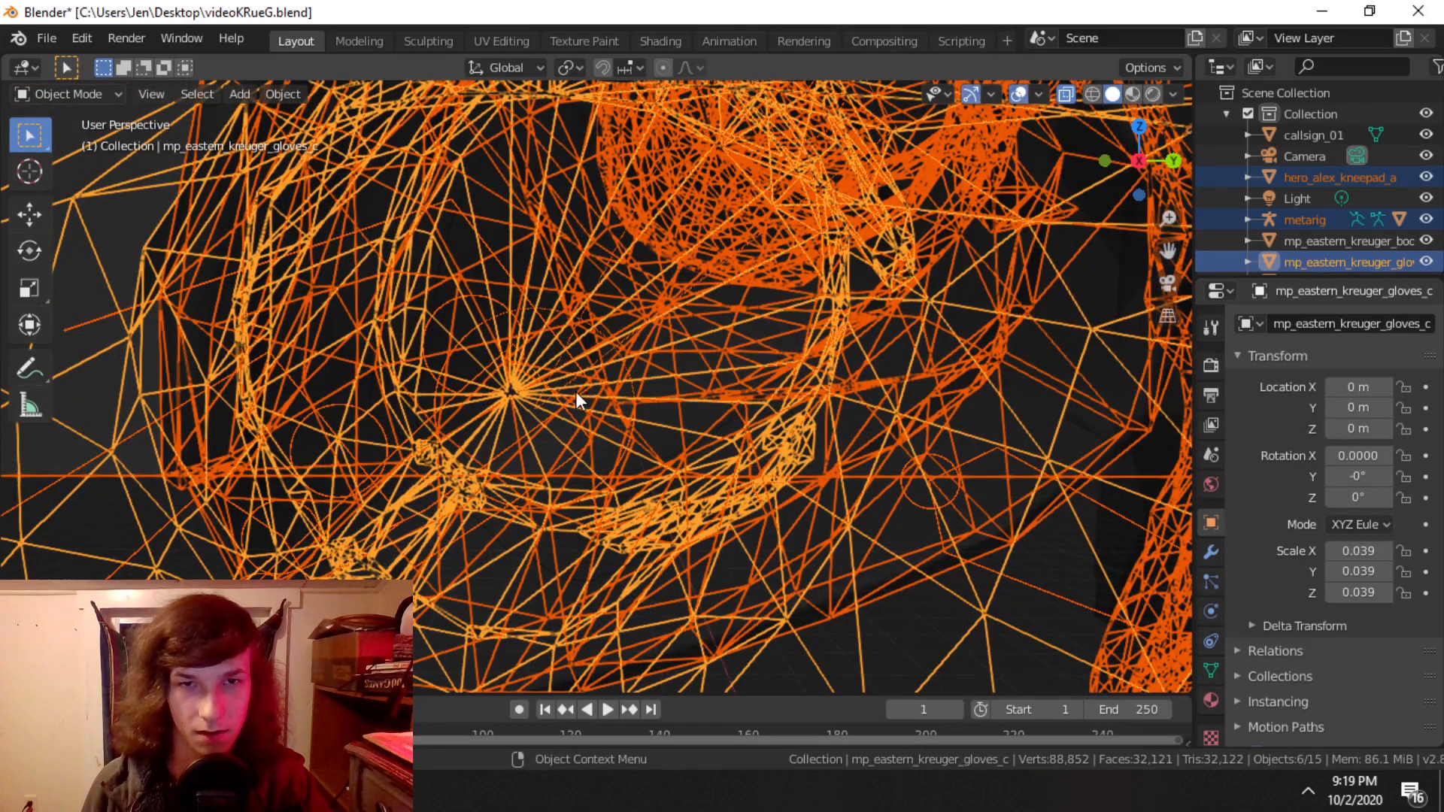
{"action": "scroll", "coordinate": [575, 391], "scroll_direction": "up", "scroll_amount": 3}
{"action": "scroll", "coordinate": [575, 391], "scroll_direction": "down", "scroll_amount": 10}
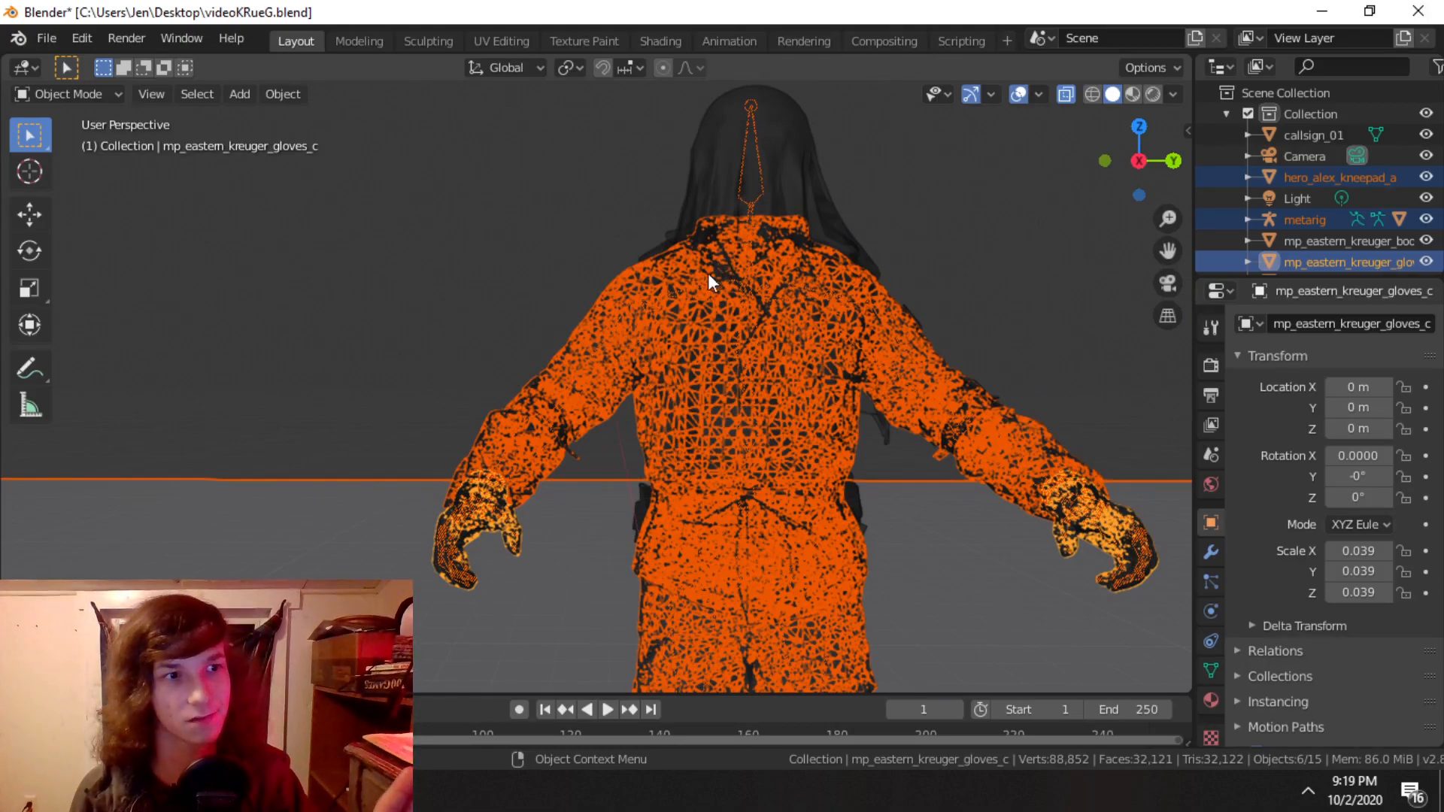
{"action": "left_click", "coordinate": [603, 364]}
{"action": "left_click", "coordinate": [625, 382]}
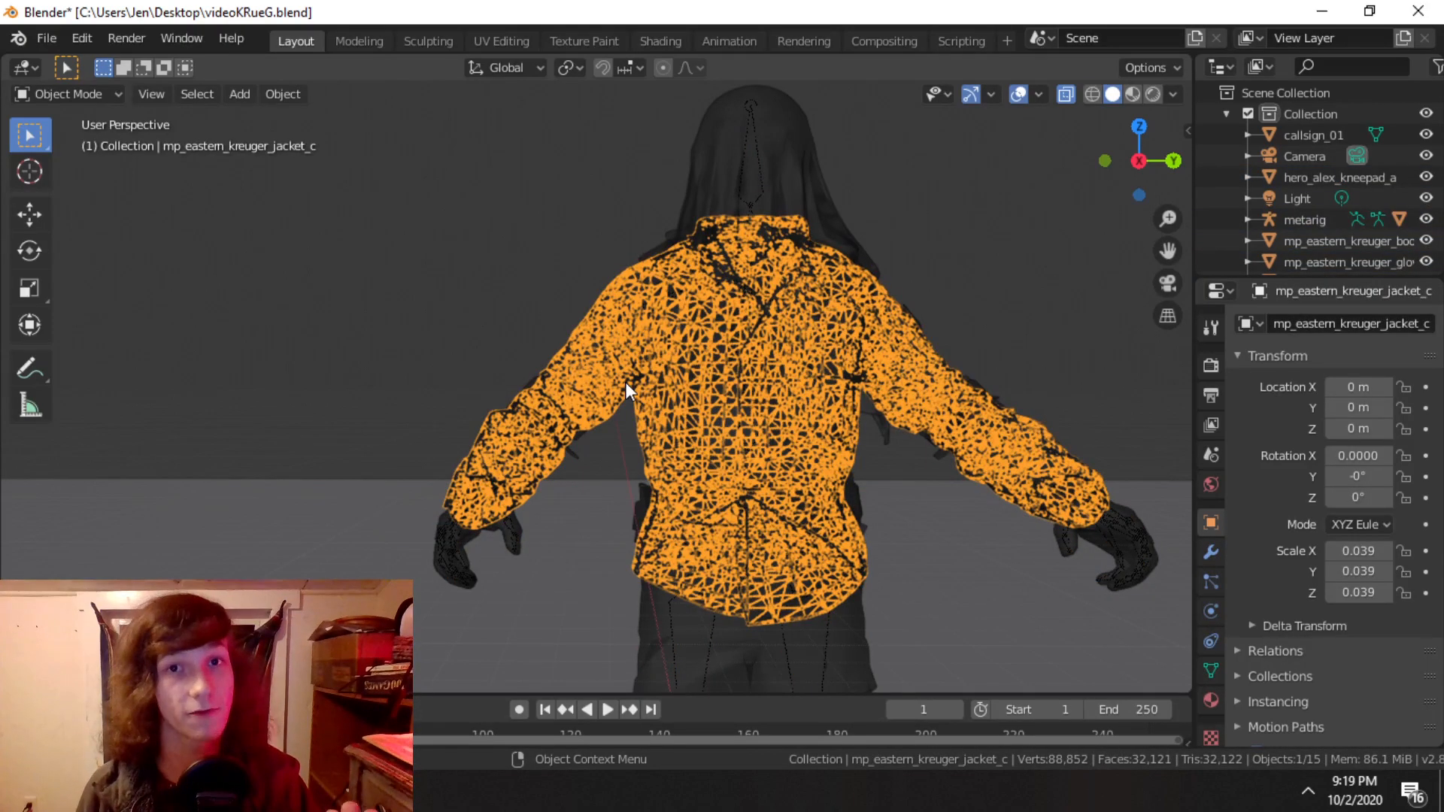
{"action": "scroll", "coordinate": [597, 351], "scroll_direction": "up", "scroll_amount": 3}
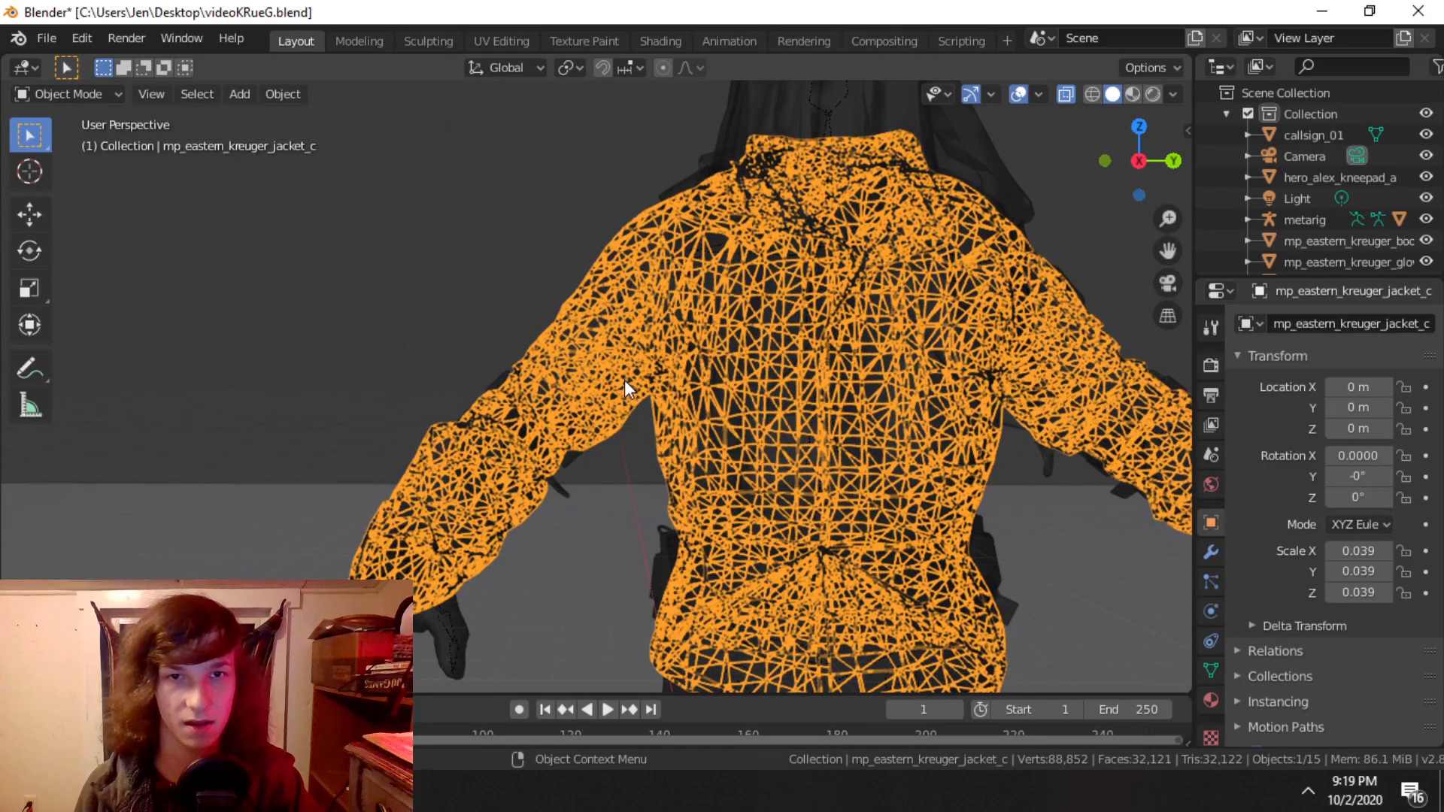
{"action": "scroll", "coordinate": [774, 403], "scroll_direction": "down", "scroll_amount": 2}
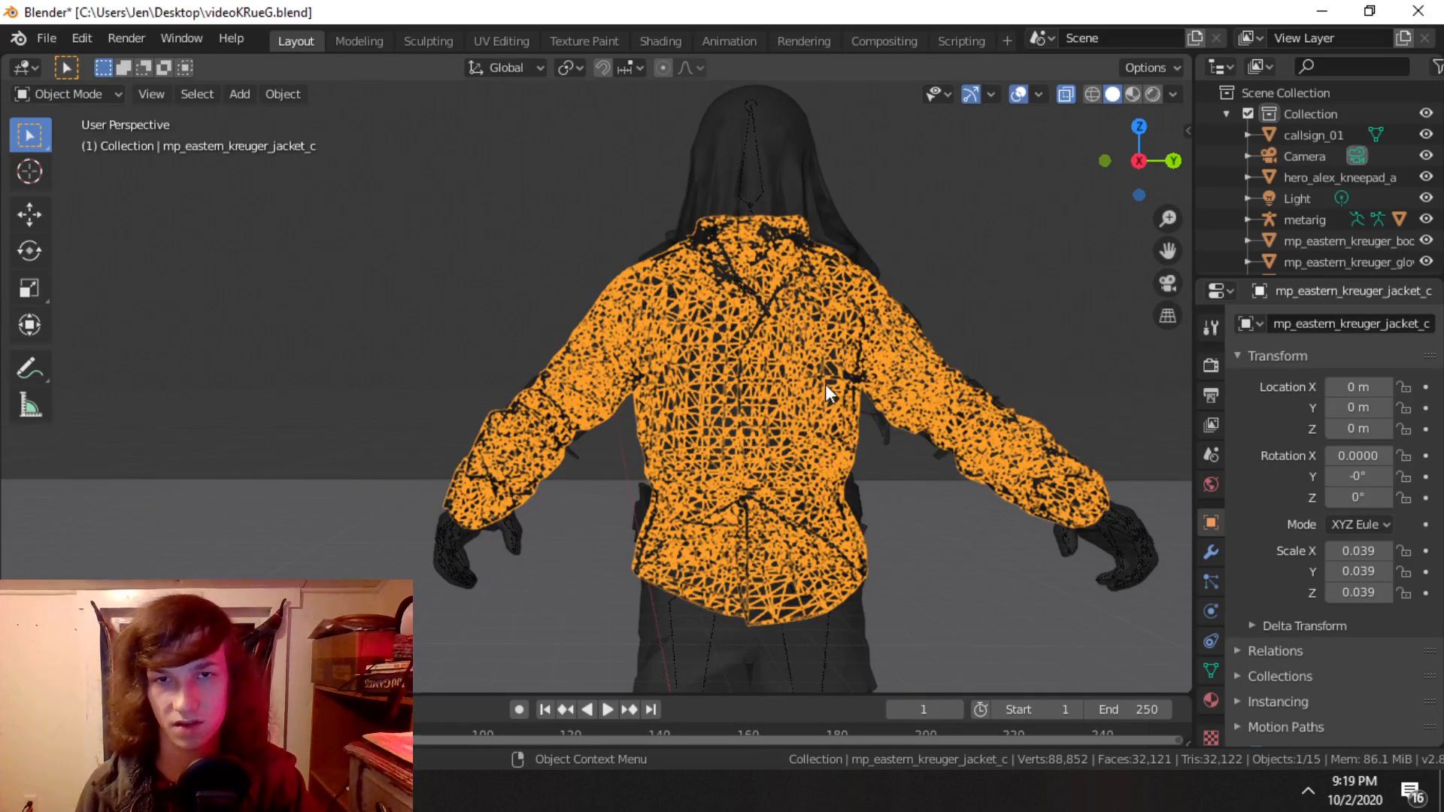
{"action": "left_click", "coordinate": [812, 186]}
{"action": "scroll", "coordinate": [797, 282], "scroll_direction": "up", "scroll_amount": 5}
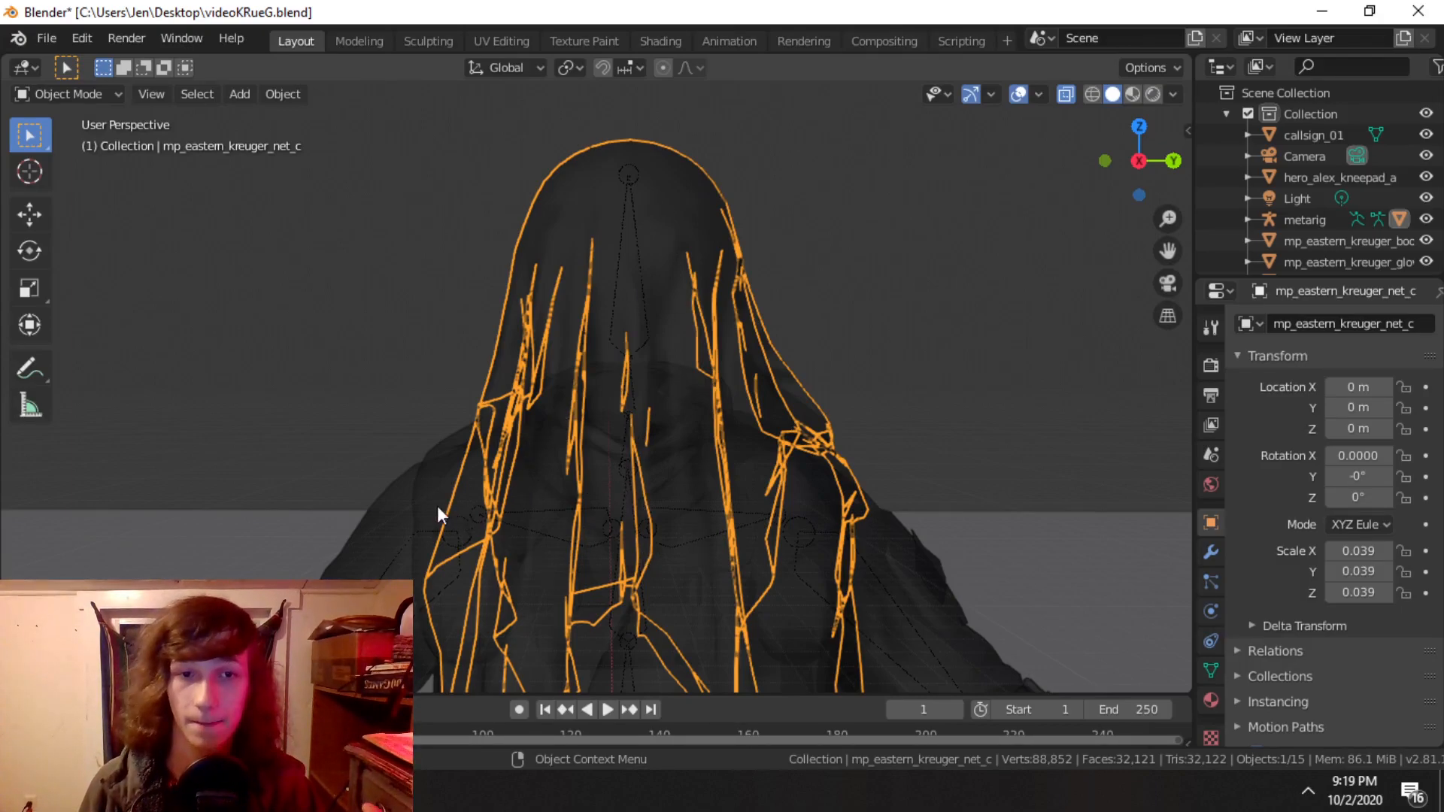
Step: Select the mp_eastern_kreuger_jacket_c mesh, merge all its vertices by distance in Edit Mode and return to Object Mode
{"action": "left_click", "coordinate": [403, 502]}
{"action": "scroll", "coordinate": [504, 498], "scroll_direction": "down", "scroll_amount": 1}
{"action": "middle_click_drag", "start_coordinate": [817, 574], "coordinate": [806, 345], "text": "shift"}
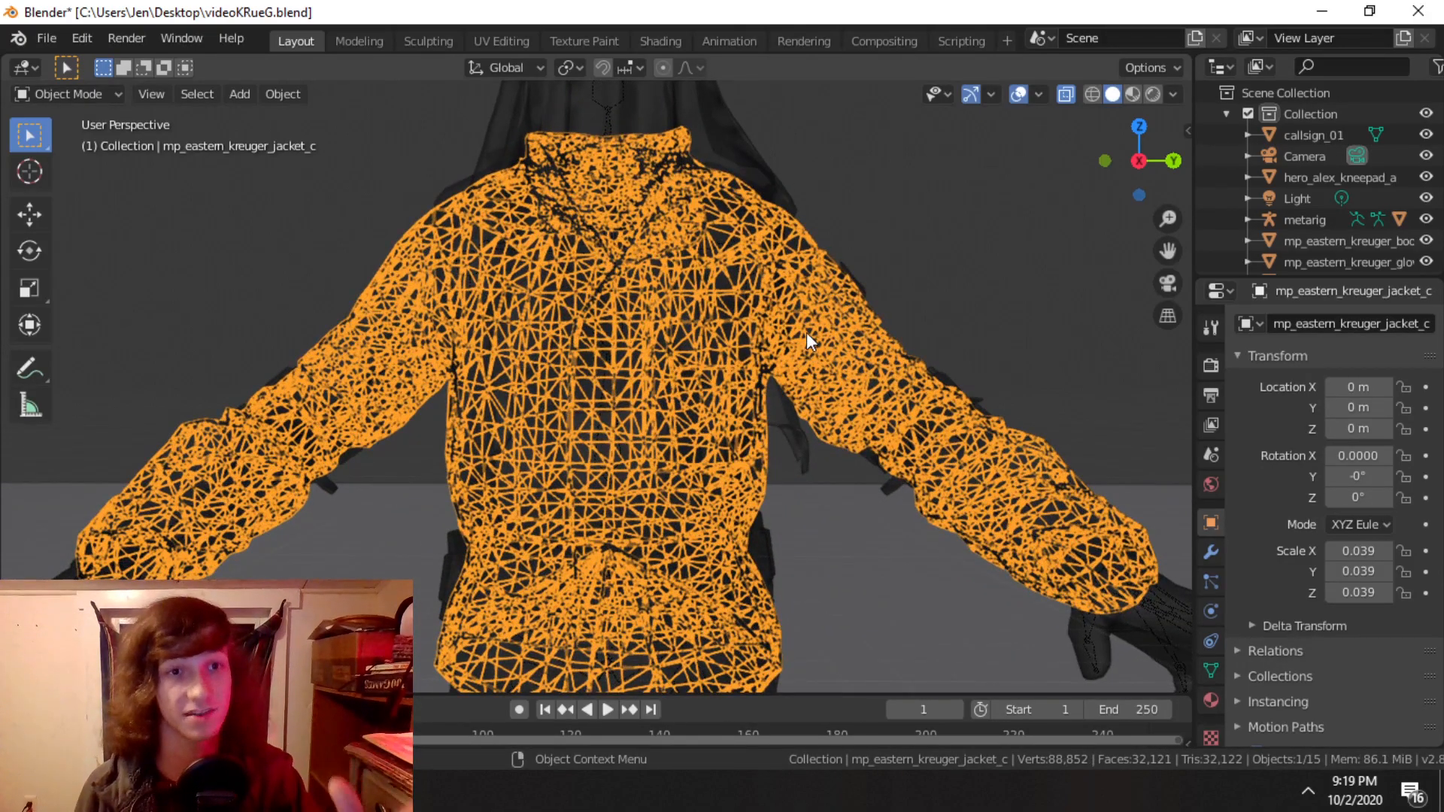
{"action": "key", "text": "Tab"}
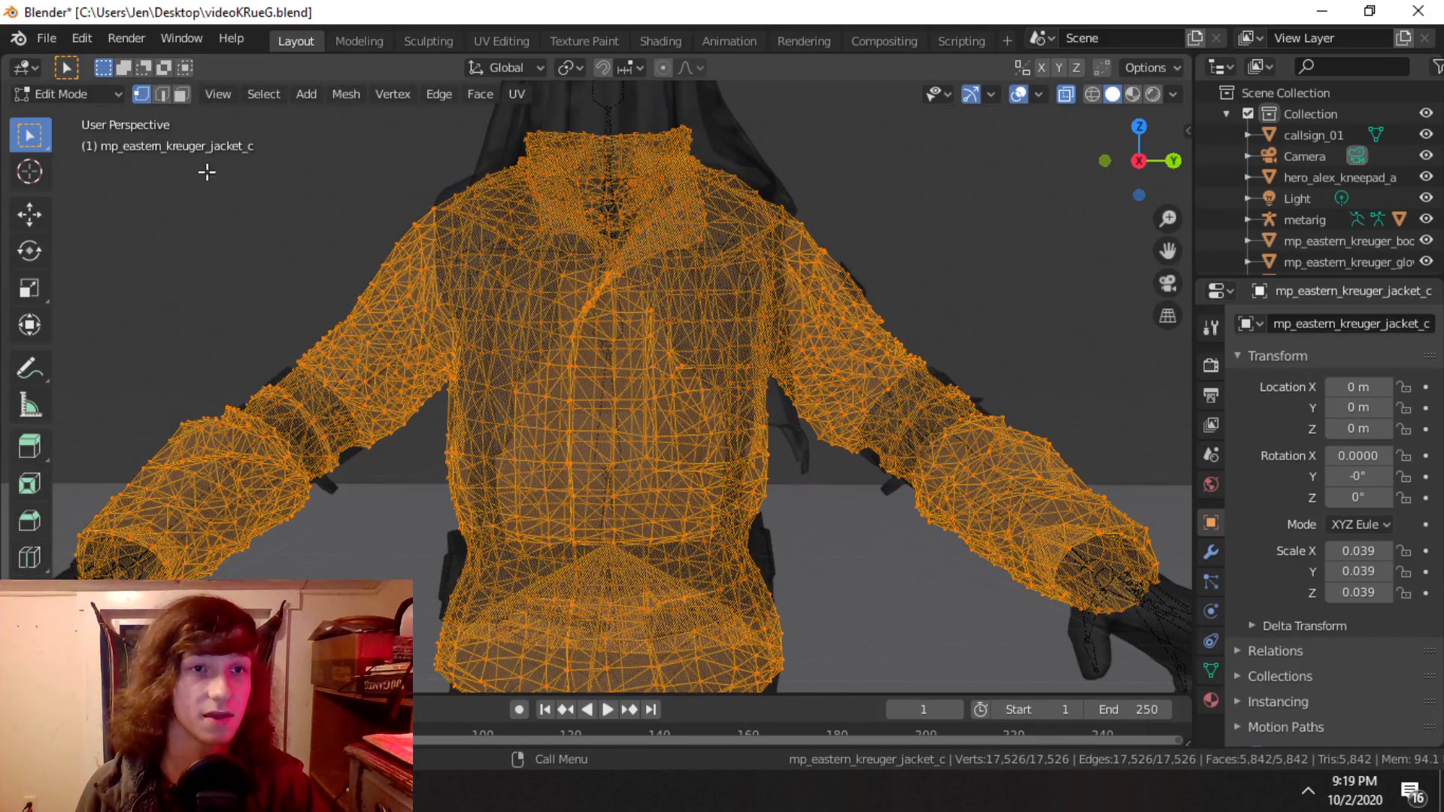
{"action": "left_click", "coordinate": [336, 93]}
{"action": "mouse_move", "coordinate": [452, 516]}
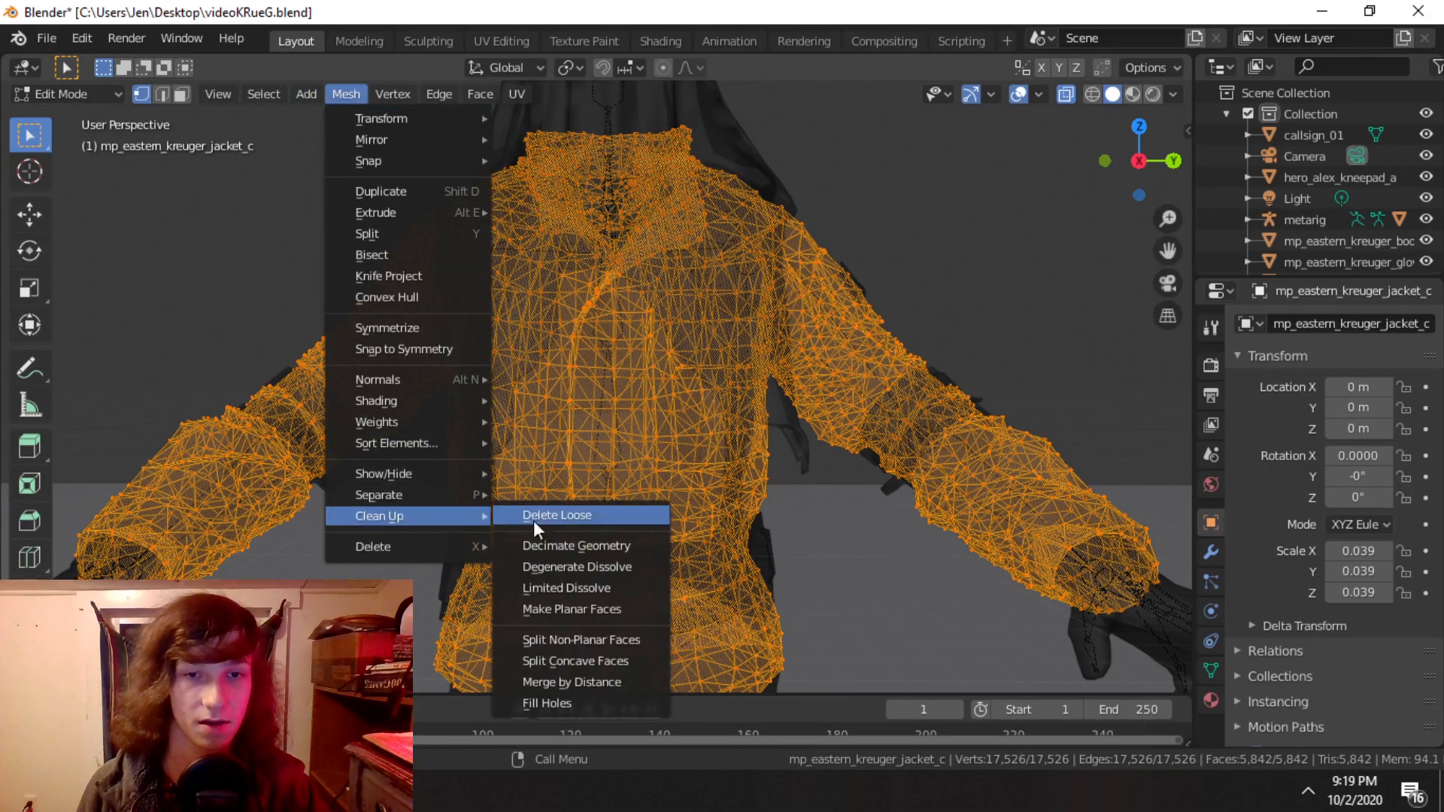
{"action": "left_click", "coordinate": [616, 682]}
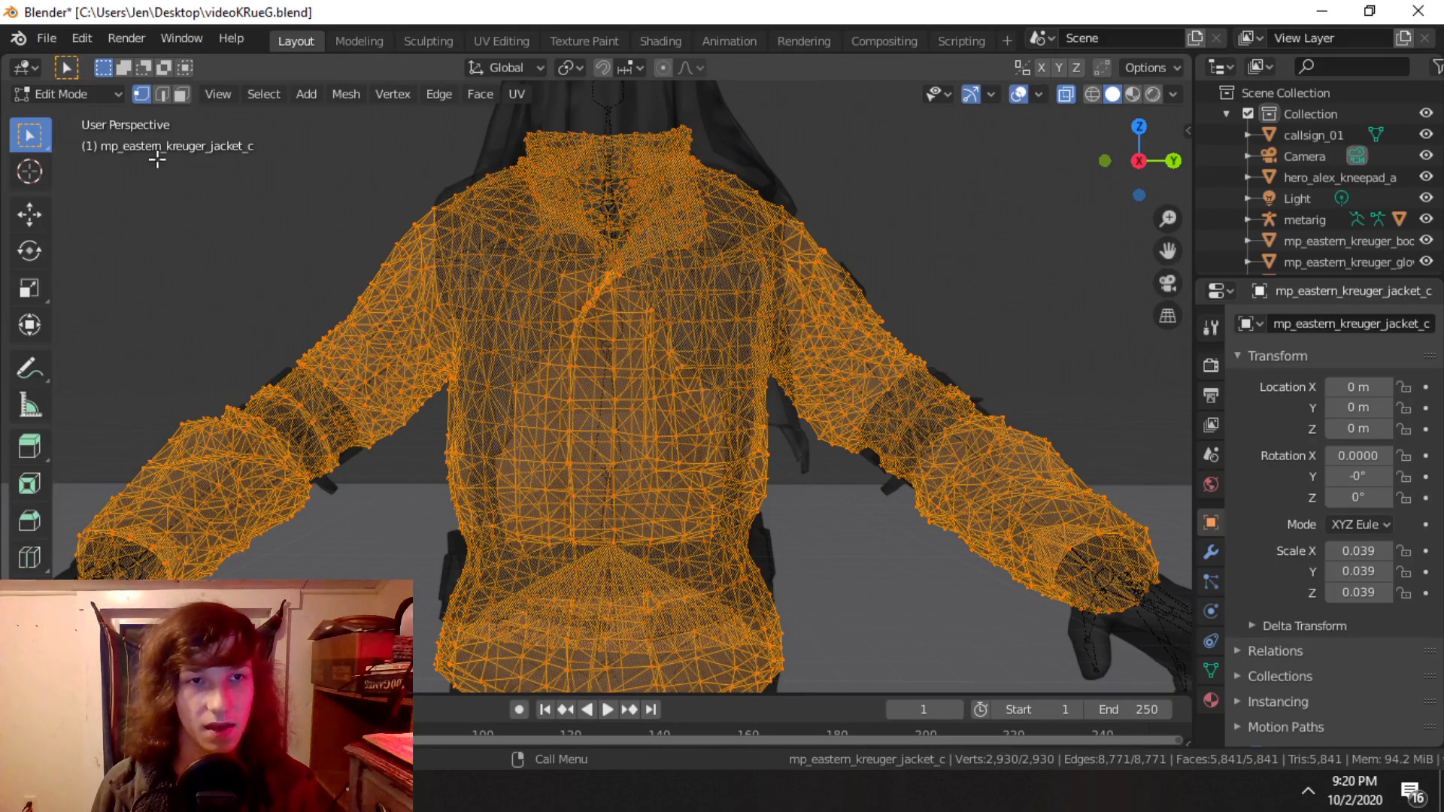
{"action": "left_click", "coordinate": [312, 276]}
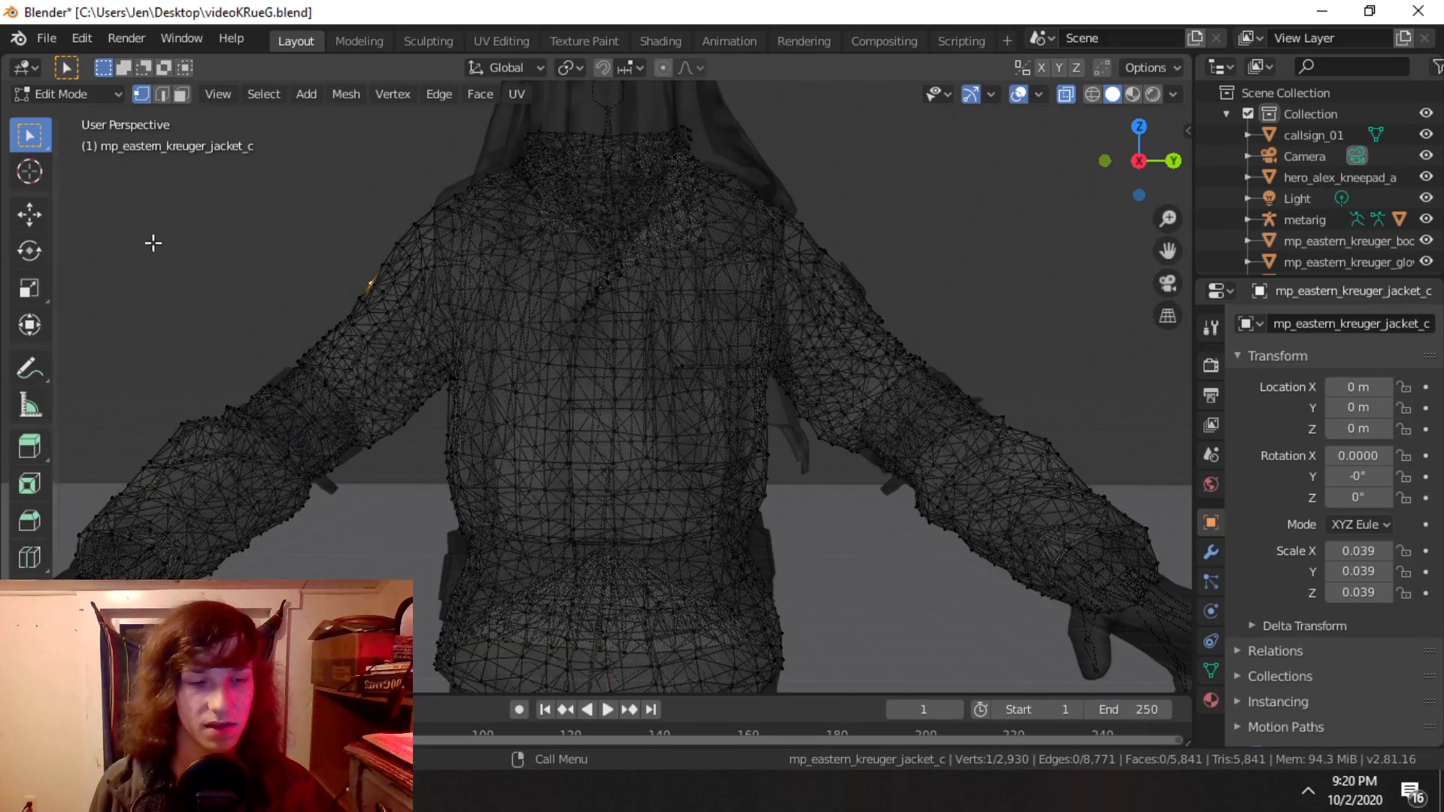
{"action": "key", "text": "Tab"}
Step: Select the mp_eastern_kreuger_net_c head net mesh and delete it from the scene
{"action": "scroll", "coordinate": [667, 336], "scroll_direction": "down", "scroll_amount": 4}
{"action": "mouse_move", "coordinate": [679, 378]}
{"action": "middle_mouse_down"}
{"action": "mouse_move", "coordinate": [777, 394]}
{"action": "mouse_move", "coordinate": [751, 354]}
{"action": "mouse_move", "coordinate": [661, 382]}
{"action": "middle_mouse_up"}
{"action": "scroll", "coordinate": [661, 382], "scroll_direction": "up", "scroll_amount": 4}
{"action": "middle_click_drag", "start_coordinate": [377, 297], "coordinate": [454, 384], "text": "shift"}
{"action": "left_click", "coordinate": [707, 164]}
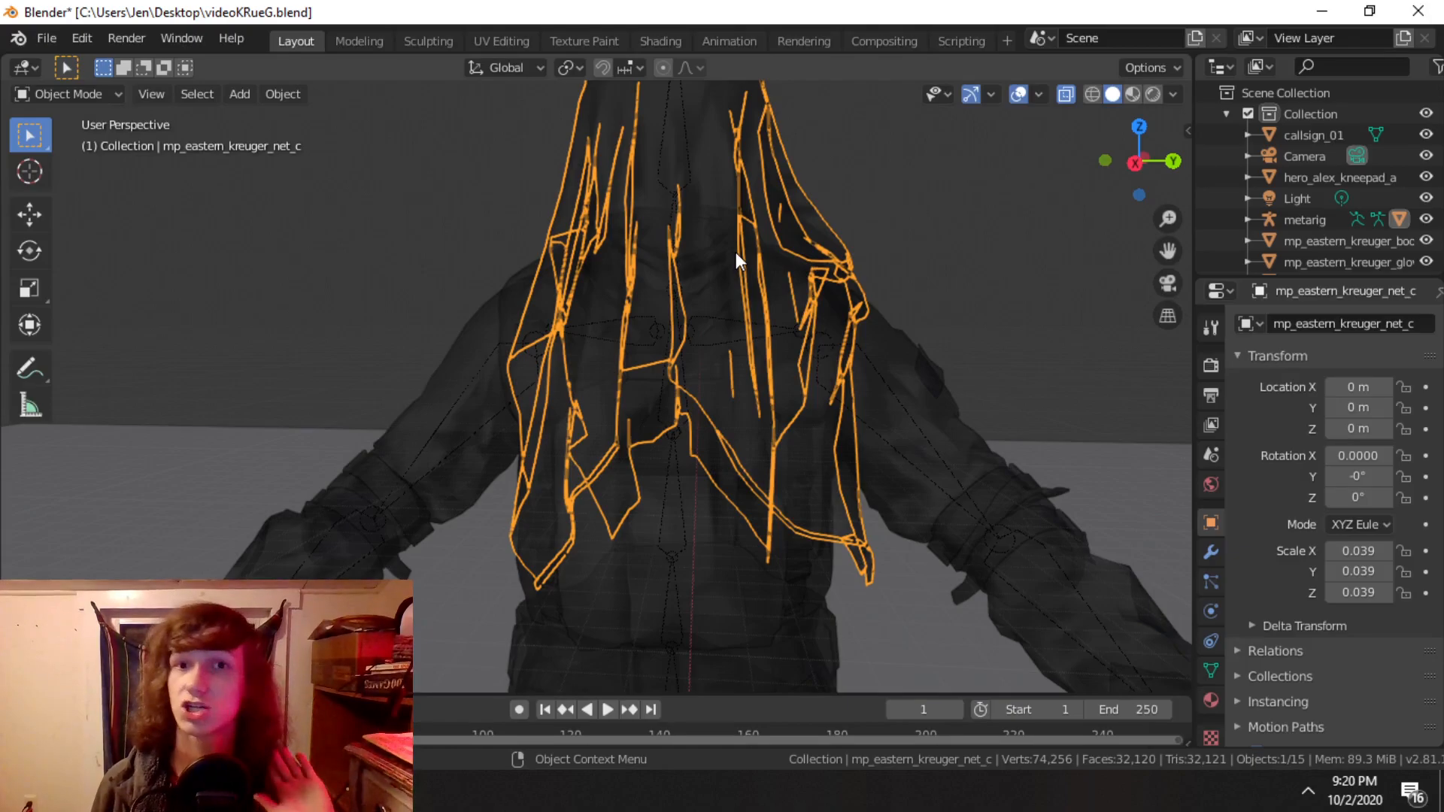
{"action": "scroll", "coordinate": [667, 345], "scroll_direction": "up", "scroll_amount": 2}
{"action": "middle_click_drag", "start_coordinate": [668, 346], "coordinate": [575, 402]}
{"action": "scroll", "coordinate": [588, 399], "scroll_direction": "up", "scroll_amount": 2}
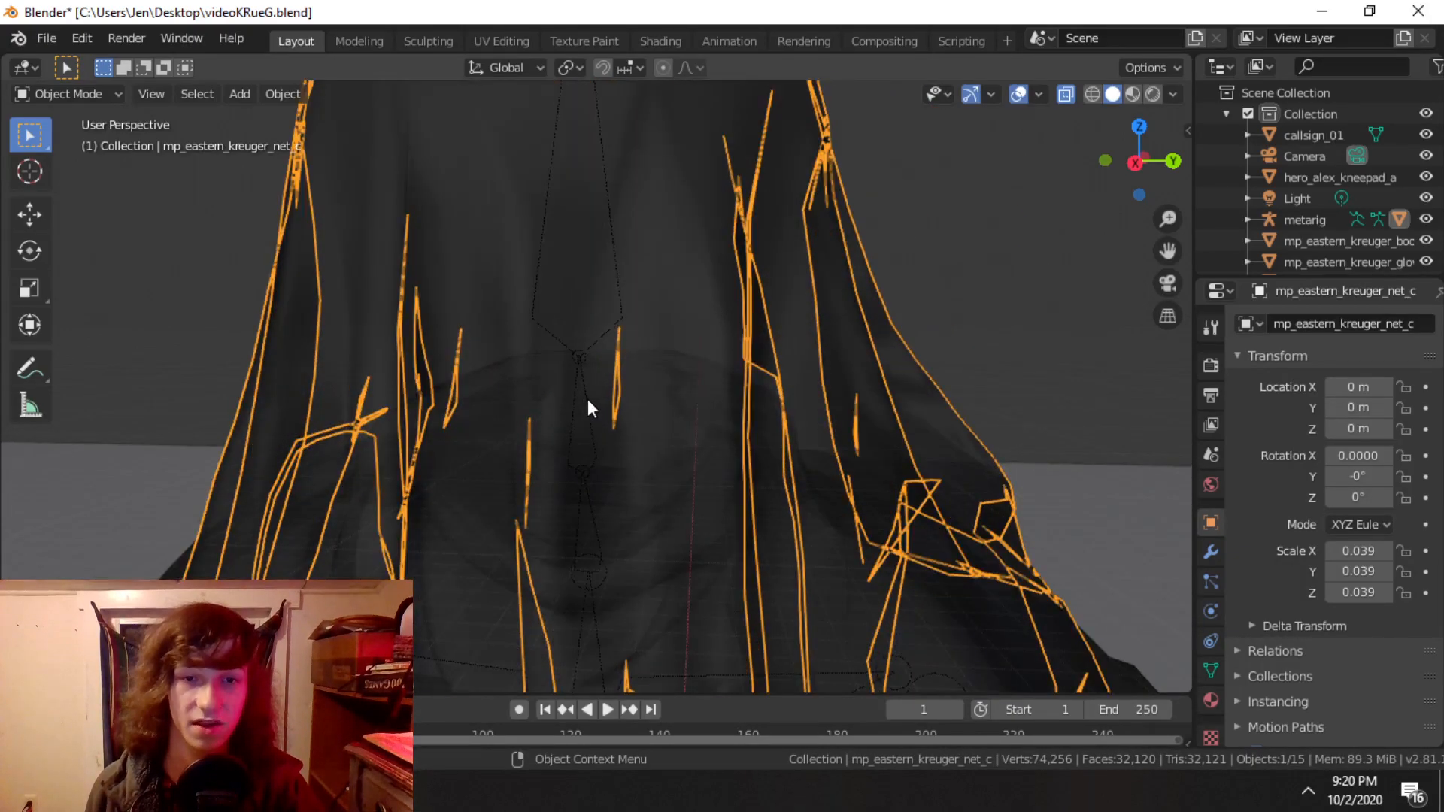
{"action": "key", "text": "Delete"}
Step: Select the price_neck_gaiter_urban mesh inside the jacket collar and merge its vertices by distance
{"action": "left_click", "coordinate": [617, 541]}
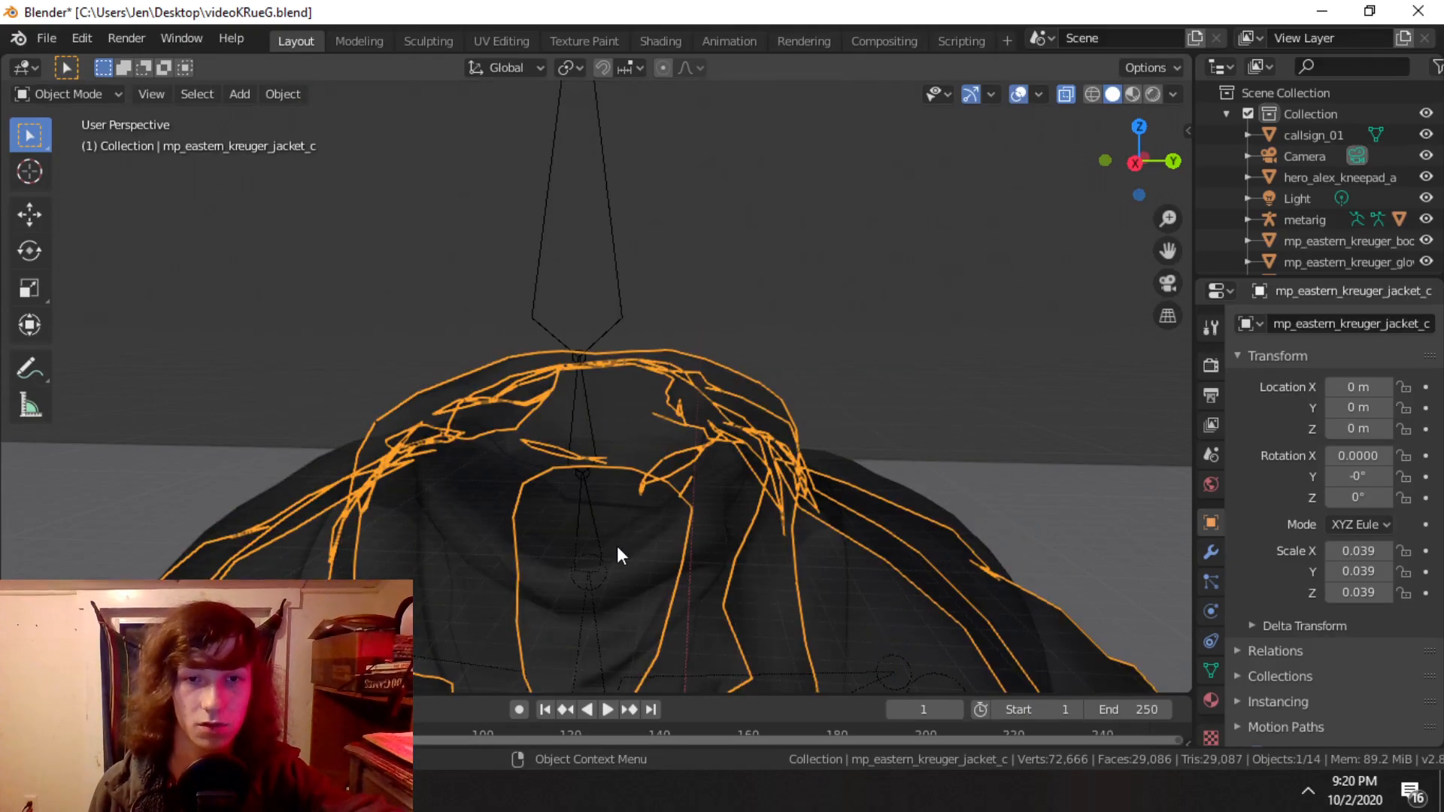
{"action": "scroll", "coordinate": [617, 546], "scroll_direction": "down", "scroll_amount": 2}
{"action": "left_click", "coordinate": [618, 535]}
{"action": "left_click", "coordinate": [620, 514]}
{"action": "middle_click_drag", "start_coordinate": [627, 502], "coordinate": [657, 502]}
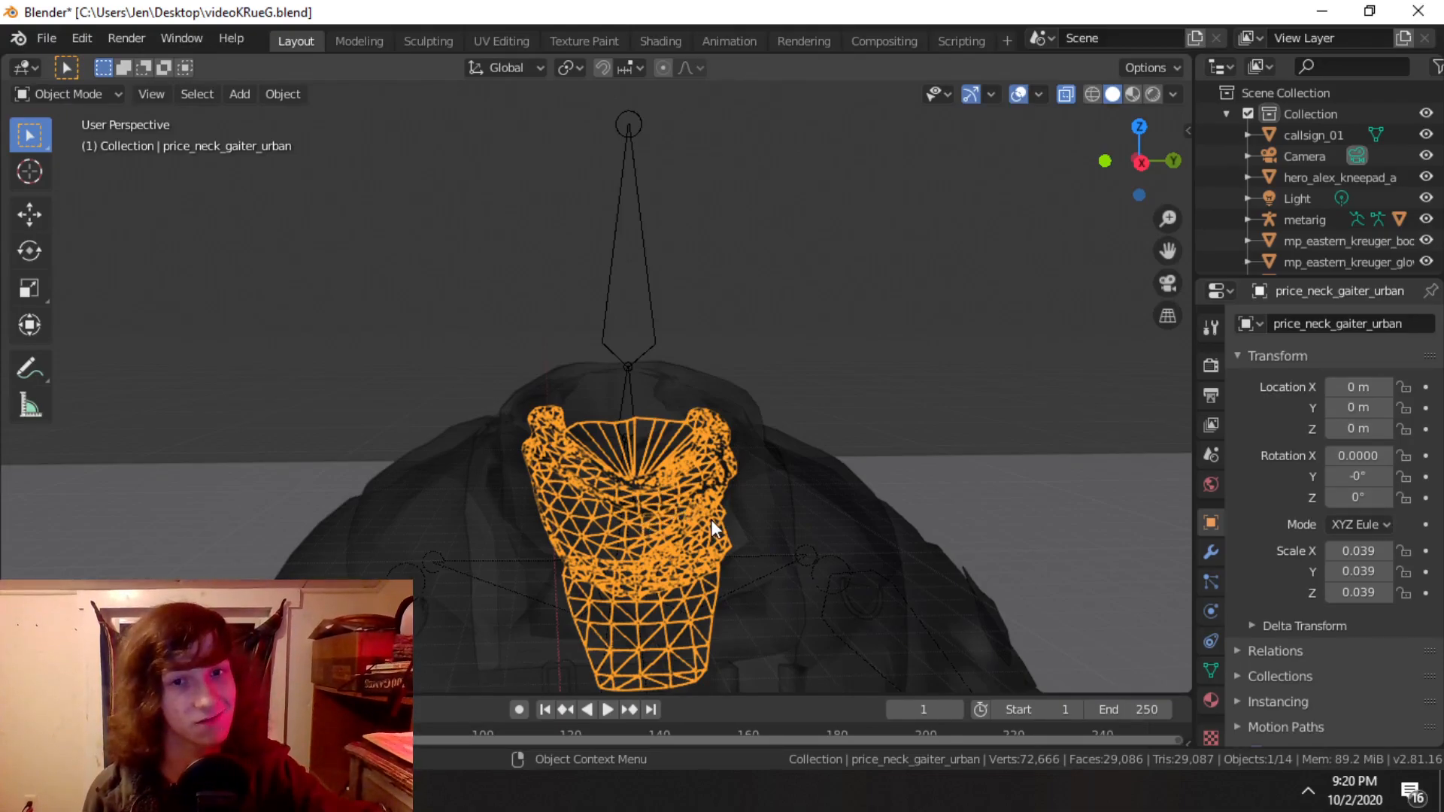
{"action": "scroll", "coordinate": [692, 527], "scroll_direction": "up", "scroll_amount": 2}
{"action": "middle_click_drag", "start_coordinate": [723, 519], "coordinate": [755, 358], "text": "shift"}
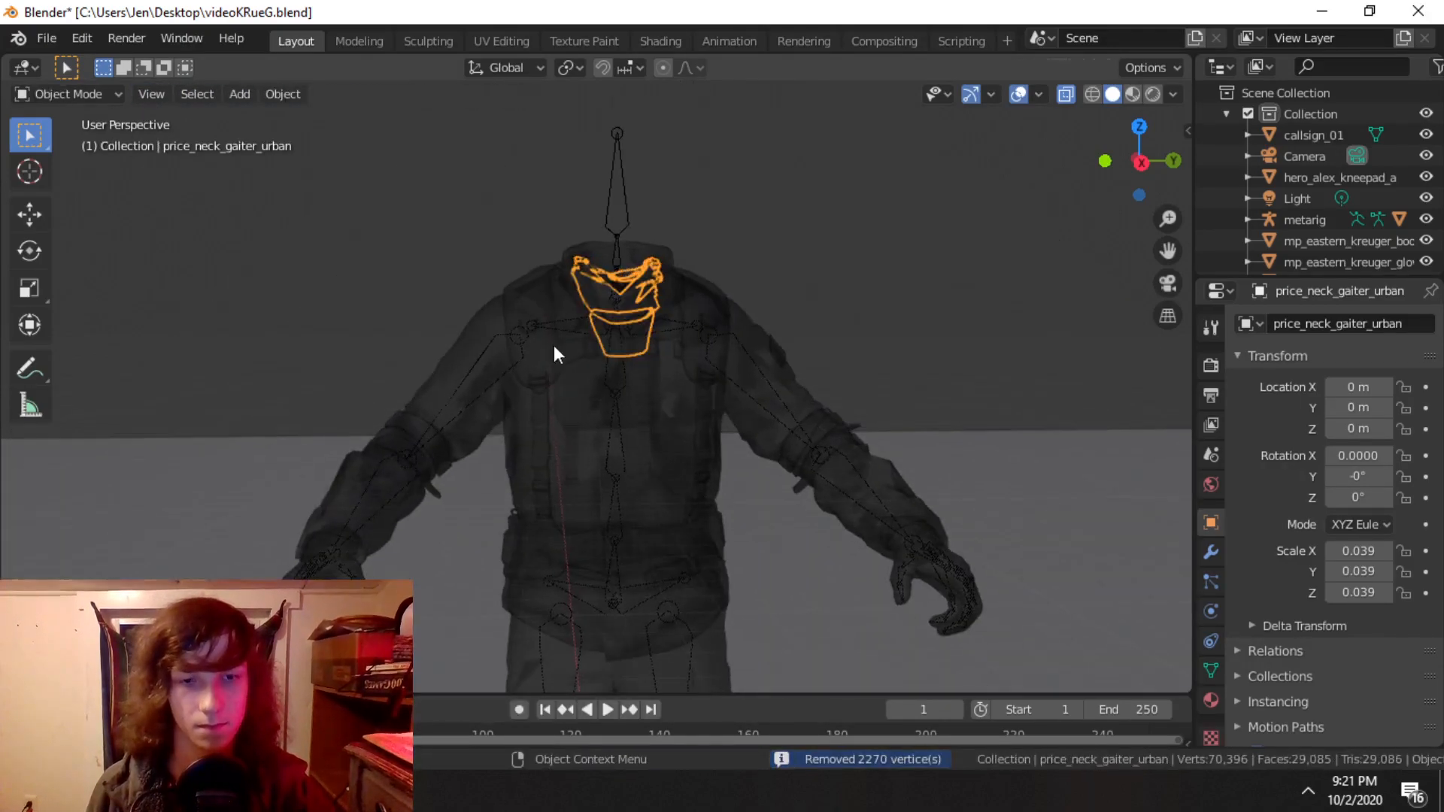
Step: Select the harness and pants meshes in turn and merge their vertices by distance in Edit Mode
{"action": "left_click", "coordinate": [553, 345]}
{"action": "left_click", "coordinate": [67, 93]}
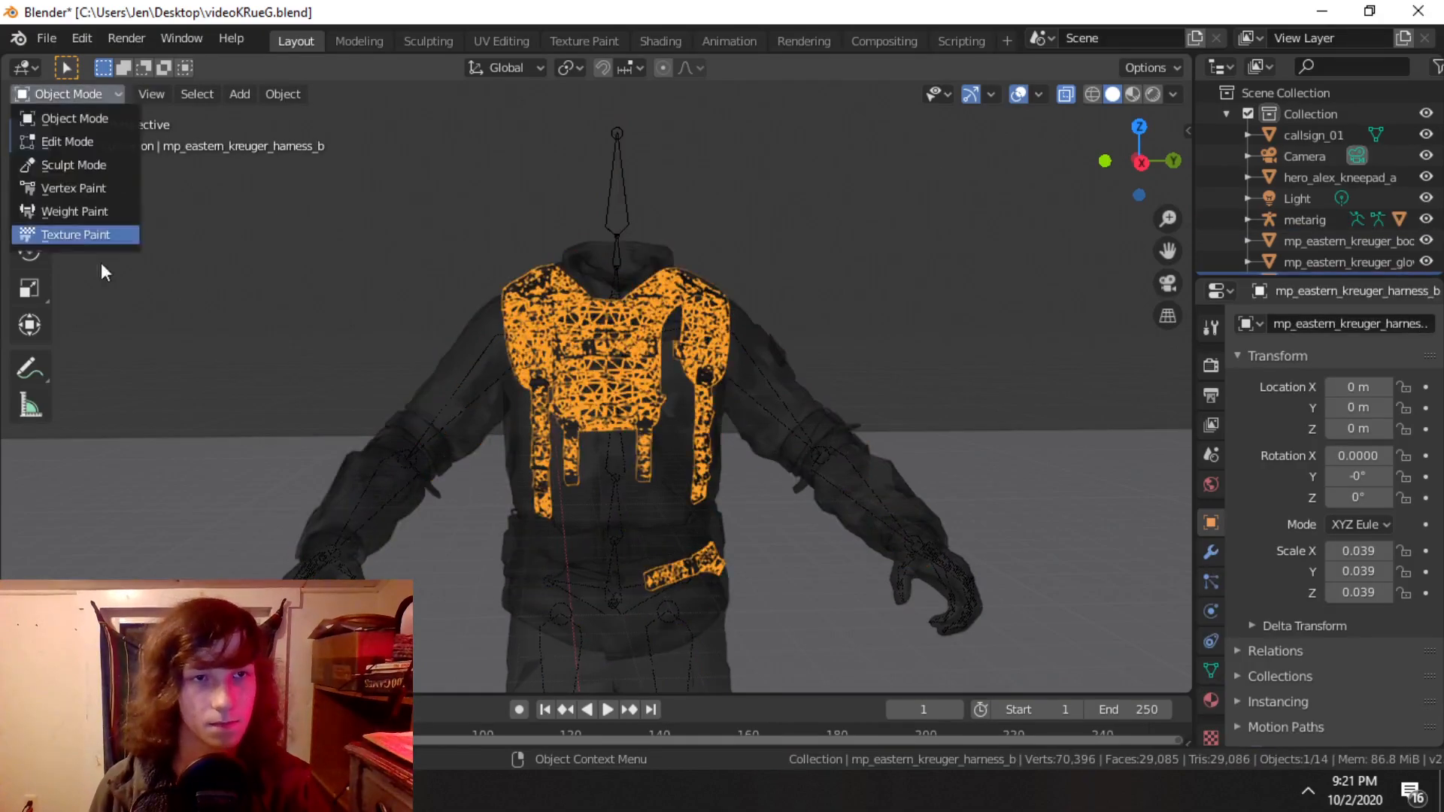
{"action": "left_click", "coordinate": [188, 92]}
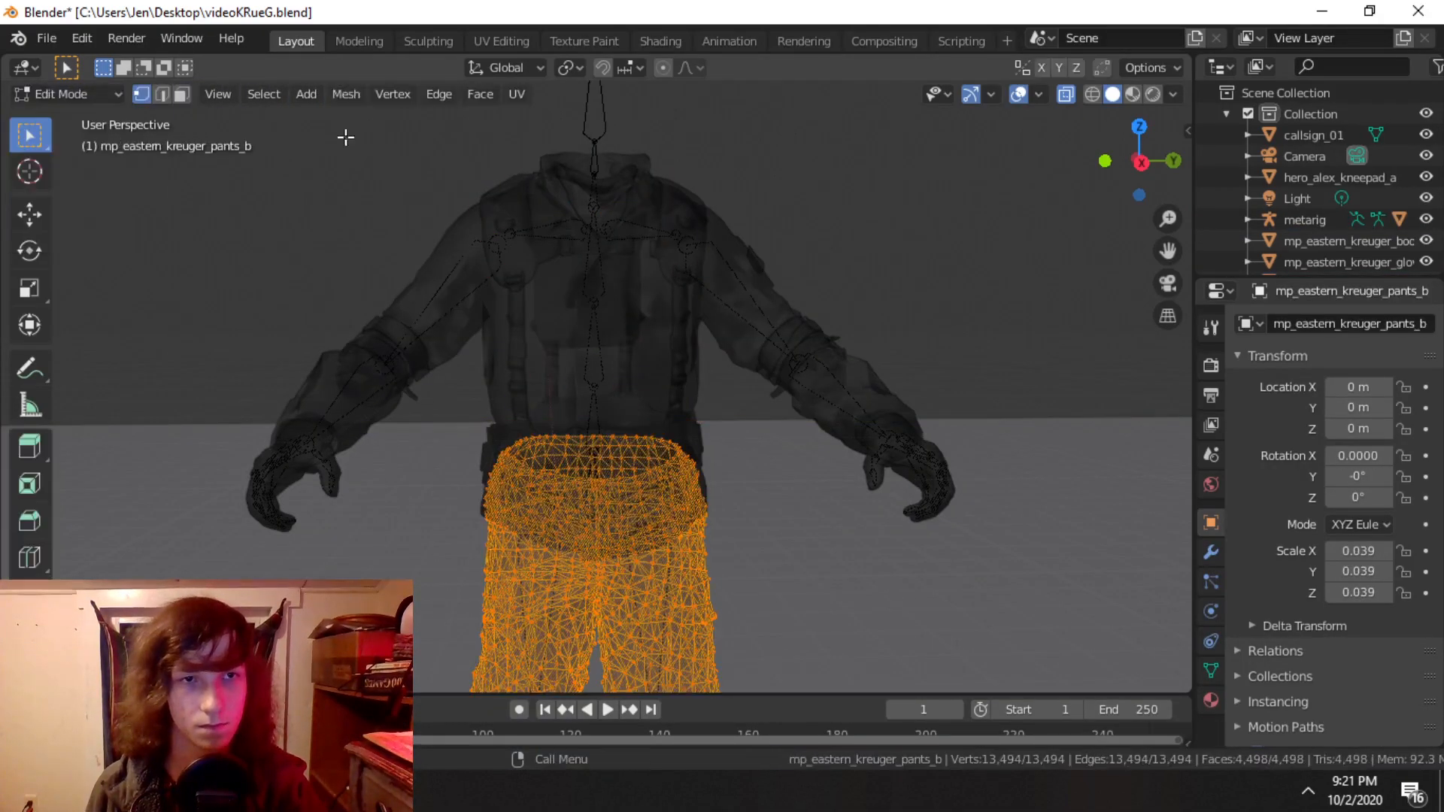
{"action": "left_click", "coordinate": [346, 93]}
{"action": "left_click", "coordinate": [579, 571]}
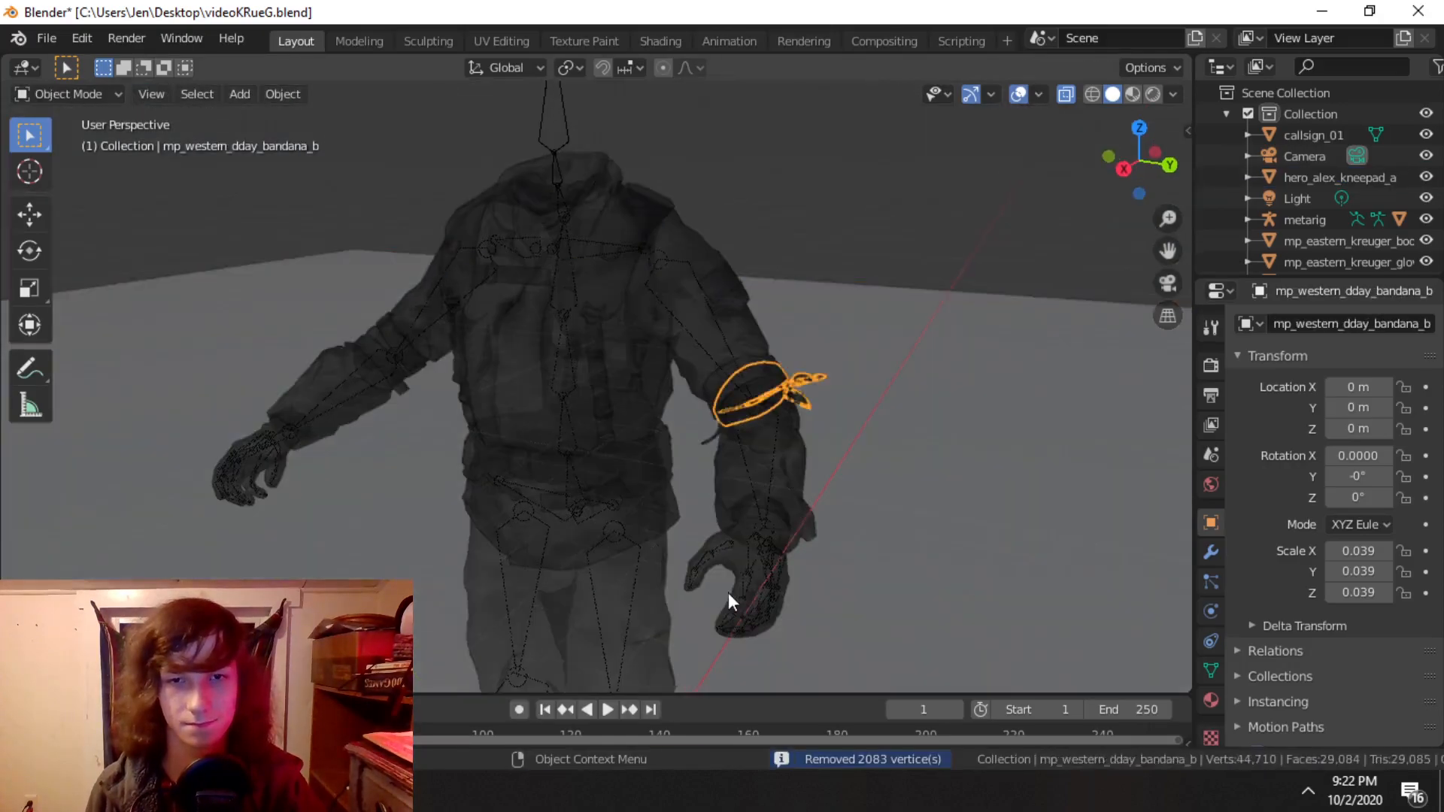
Step: Merge the vertices of the mp_eastern_kreuger_smersh_belt_b_stencil mesh by distance in Edit Mode
{"action": "left_click", "coordinate": [728, 593]}
{"action": "left_click", "coordinate": [239, 93]}
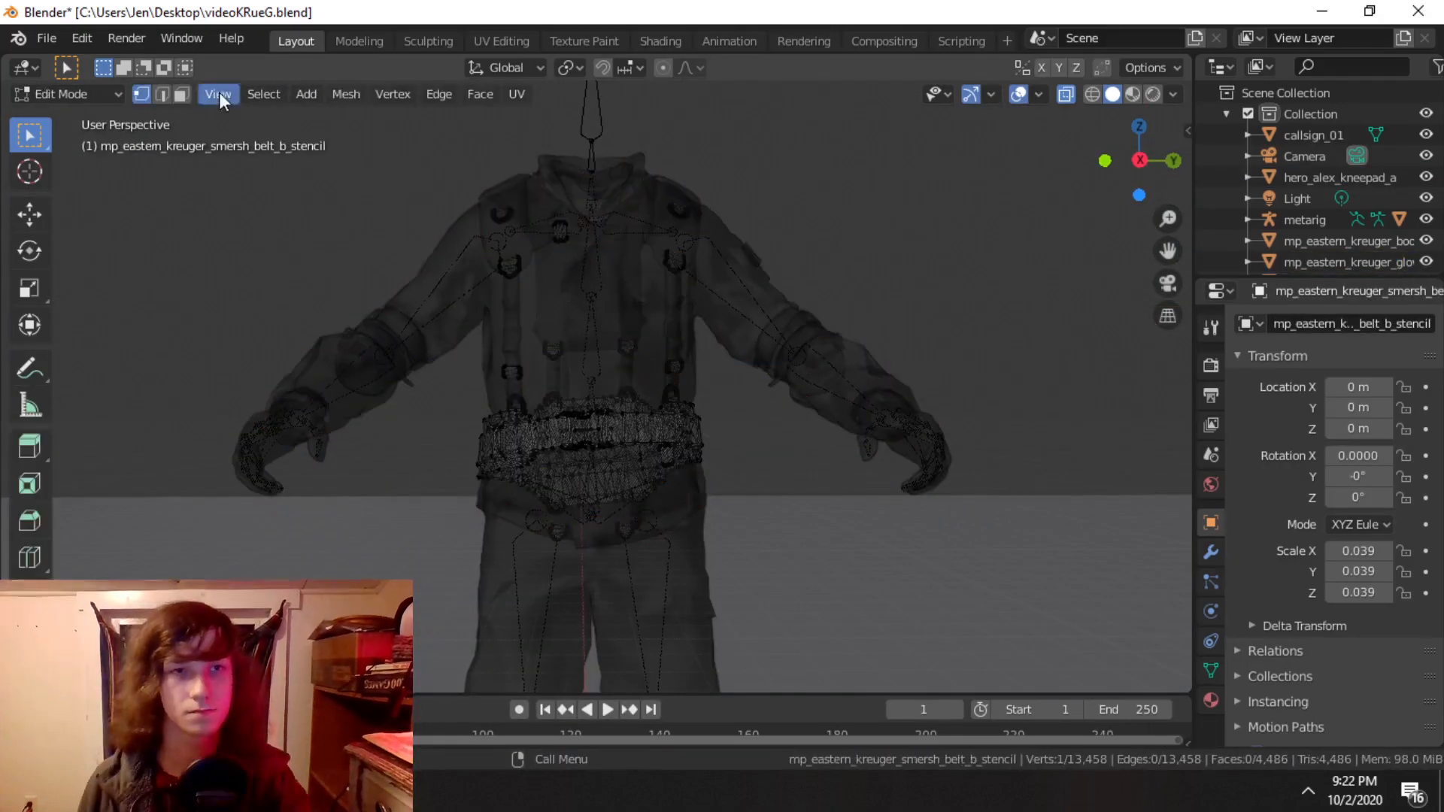
{"action": "left_click", "coordinate": [346, 93]}
{"action": "mouse_move", "coordinate": [380, 516]}
{"action": "left_click", "coordinate": [589, 681]}
{"action": "left_click", "coordinate": [557, 682]}
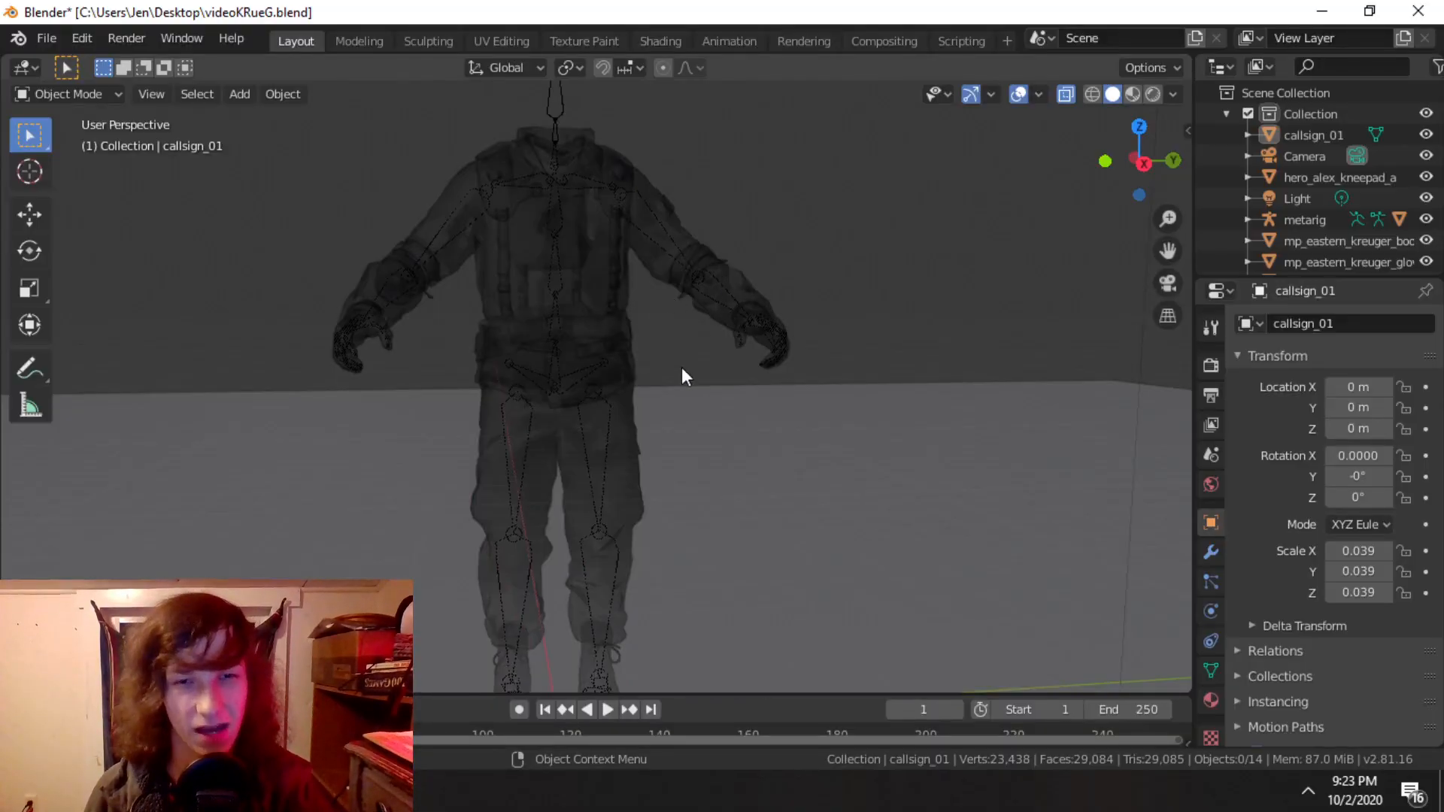
Step: Select the mp_eastern_kreuger_pants_b mesh and frame it for inspection
{"action": "scroll", "coordinate": [729, 373], "scroll_direction": "down", "scroll_amount": 1}
{"action": "middle_click_drag", "start_coordinate": [727, 373], "coordinate": [677, 384]}
{"action": "left_click", "coordinate": [621, 466]}
{"action": "left_click", "coordinate": [608, 424]}
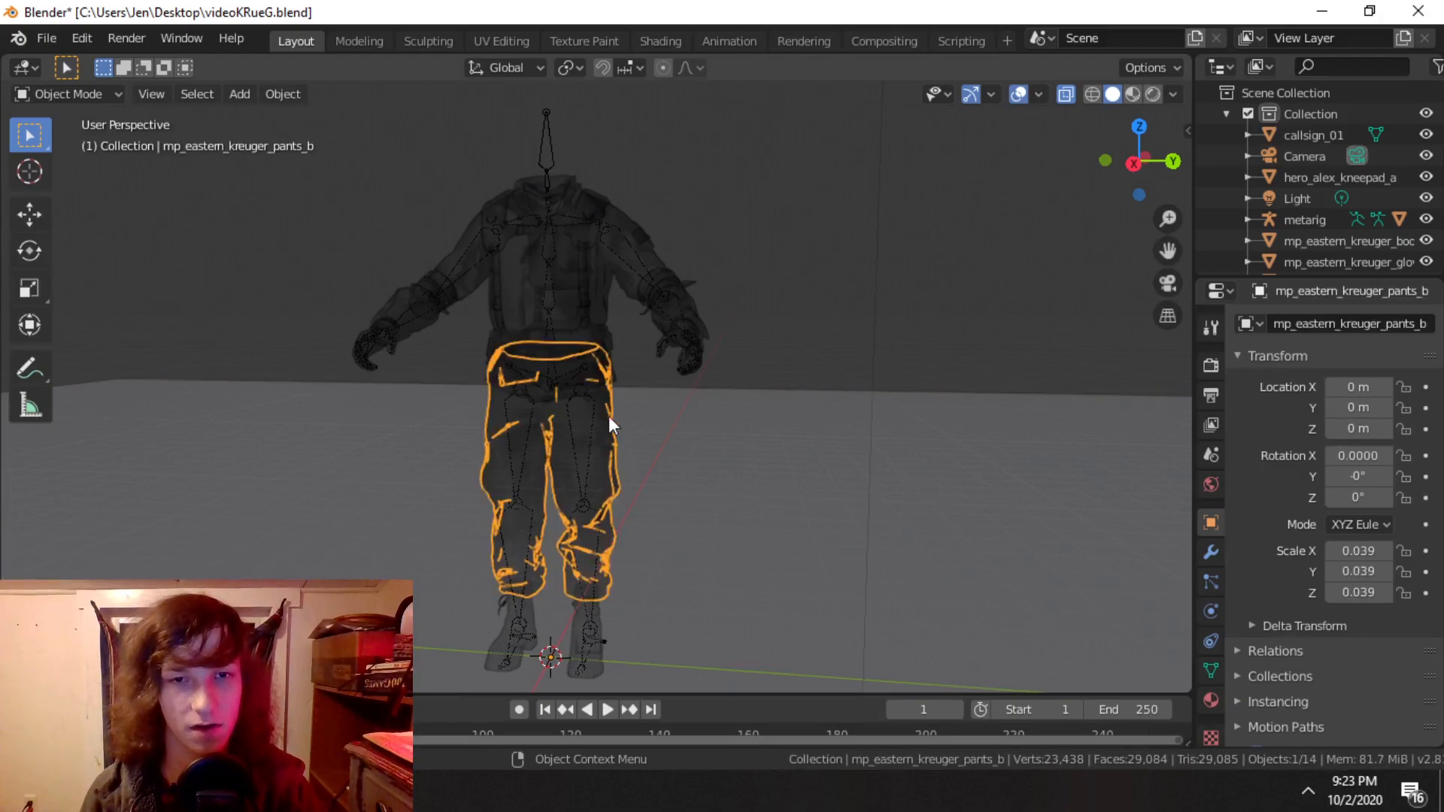
{"action": "key", "text": "KP_Decimal"}
{"action": "scroll", "coordinate": [631, 559], "scroll_direction": "down", "scroll_amount": 3}
Step: Select the mp_eastern_kreuger_boots_c mesh, merge all its vertices by distance in Edit Mode and return to Object Mode
{"action": "left_click", "coordinate": [640, 539]}
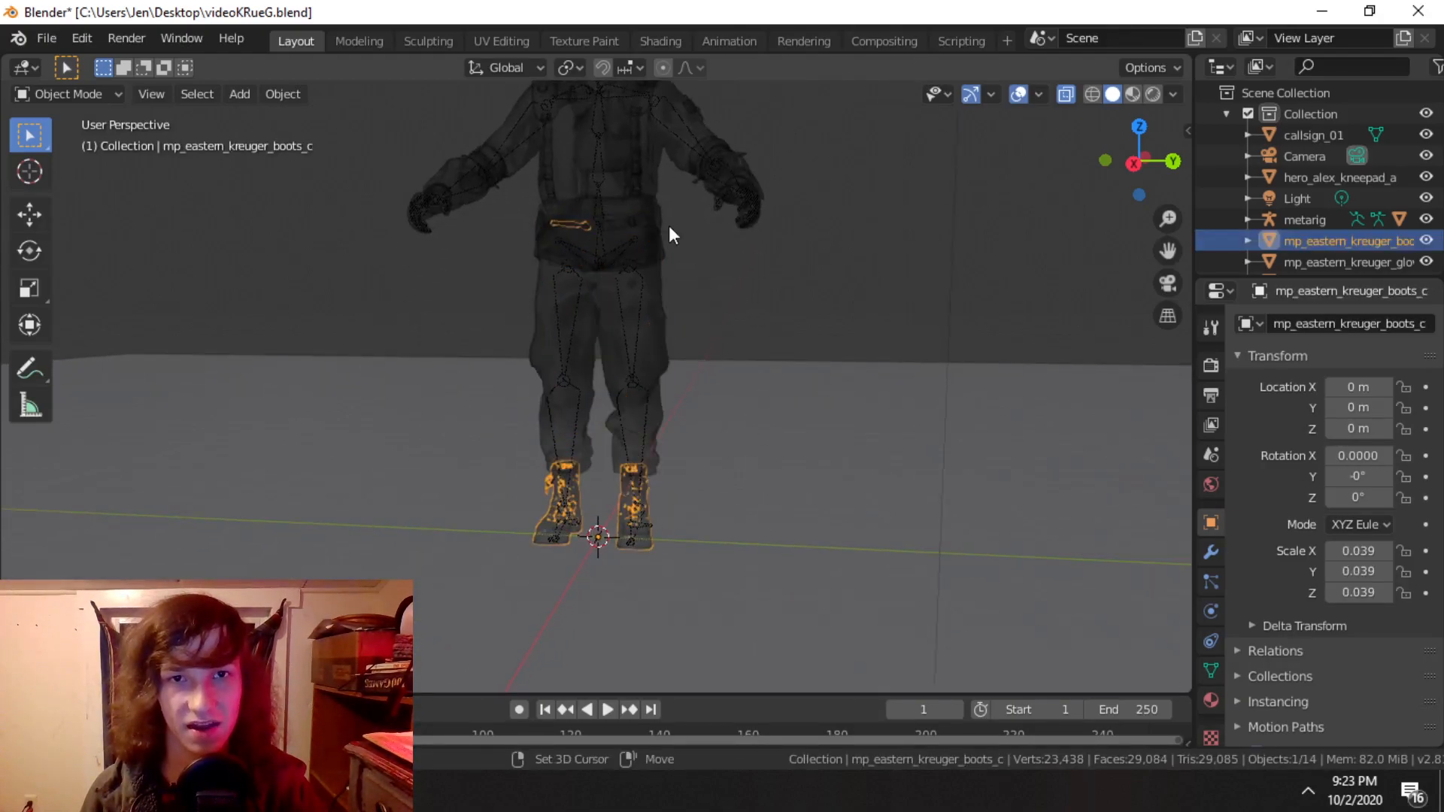
{"action": "key", "text": "KP_Decimal"}
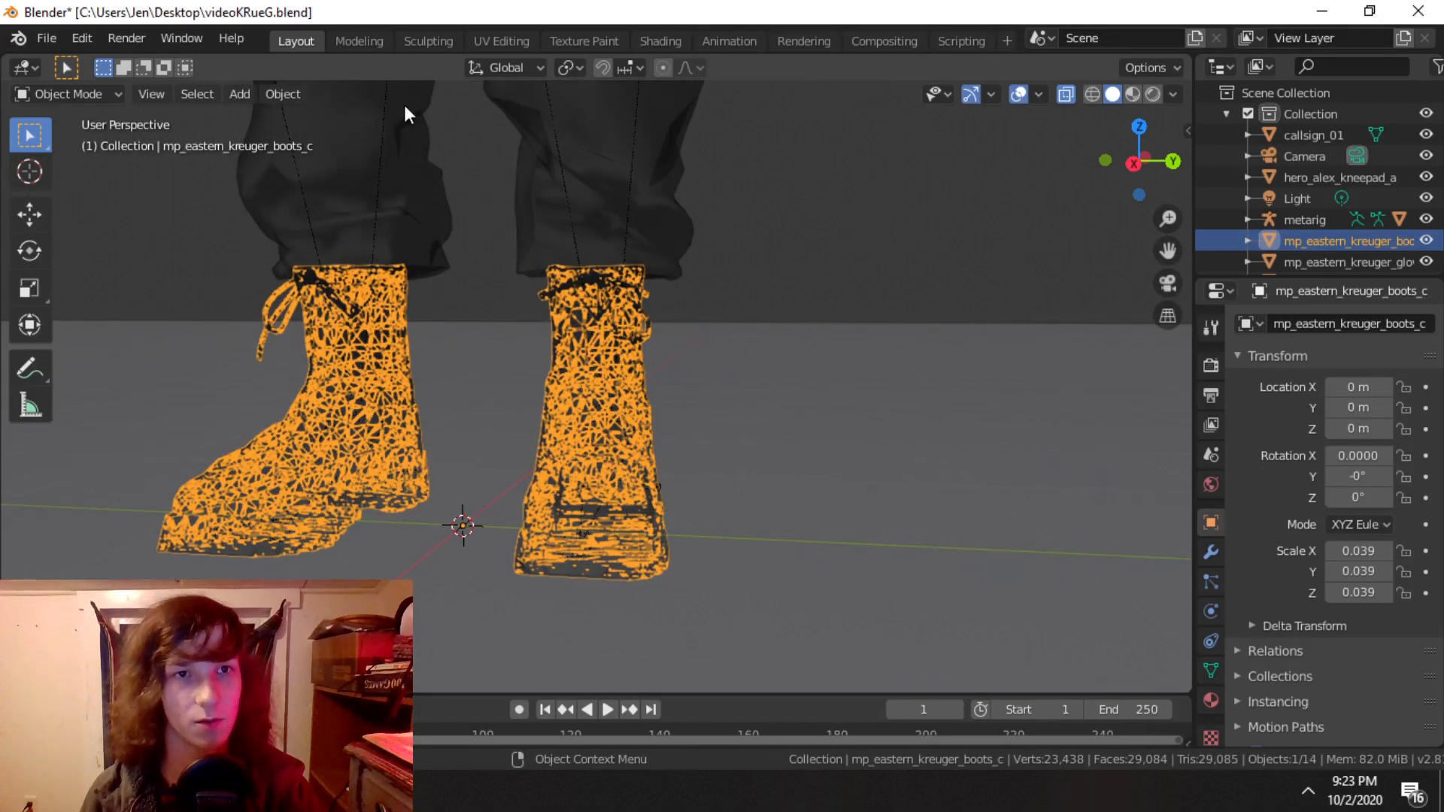
{"action": "key", "text": "Tab"}
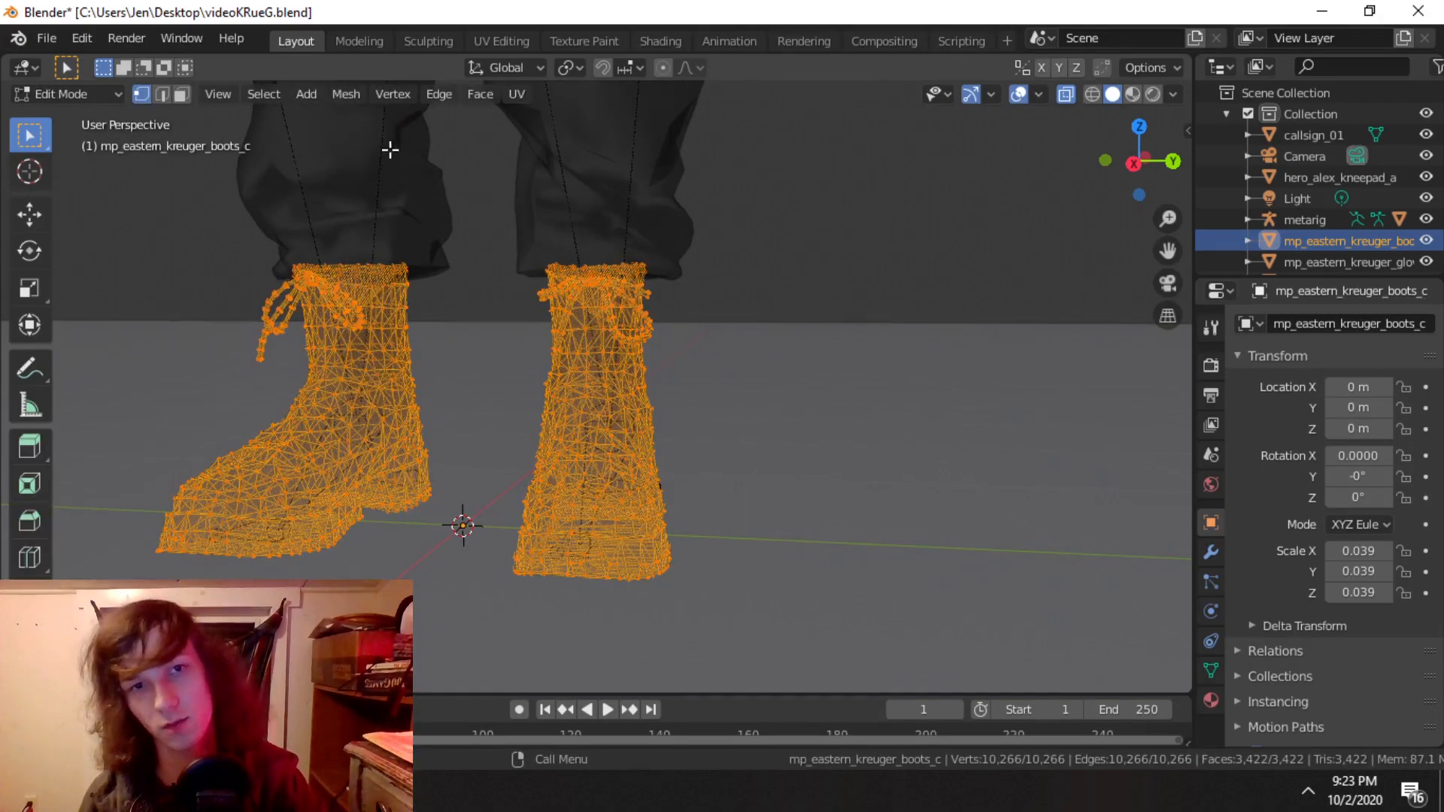
{"action": "left_click", "coordinate": [356, 98]}
{"action": "mouse_move", "coordinate": [406, 515]}
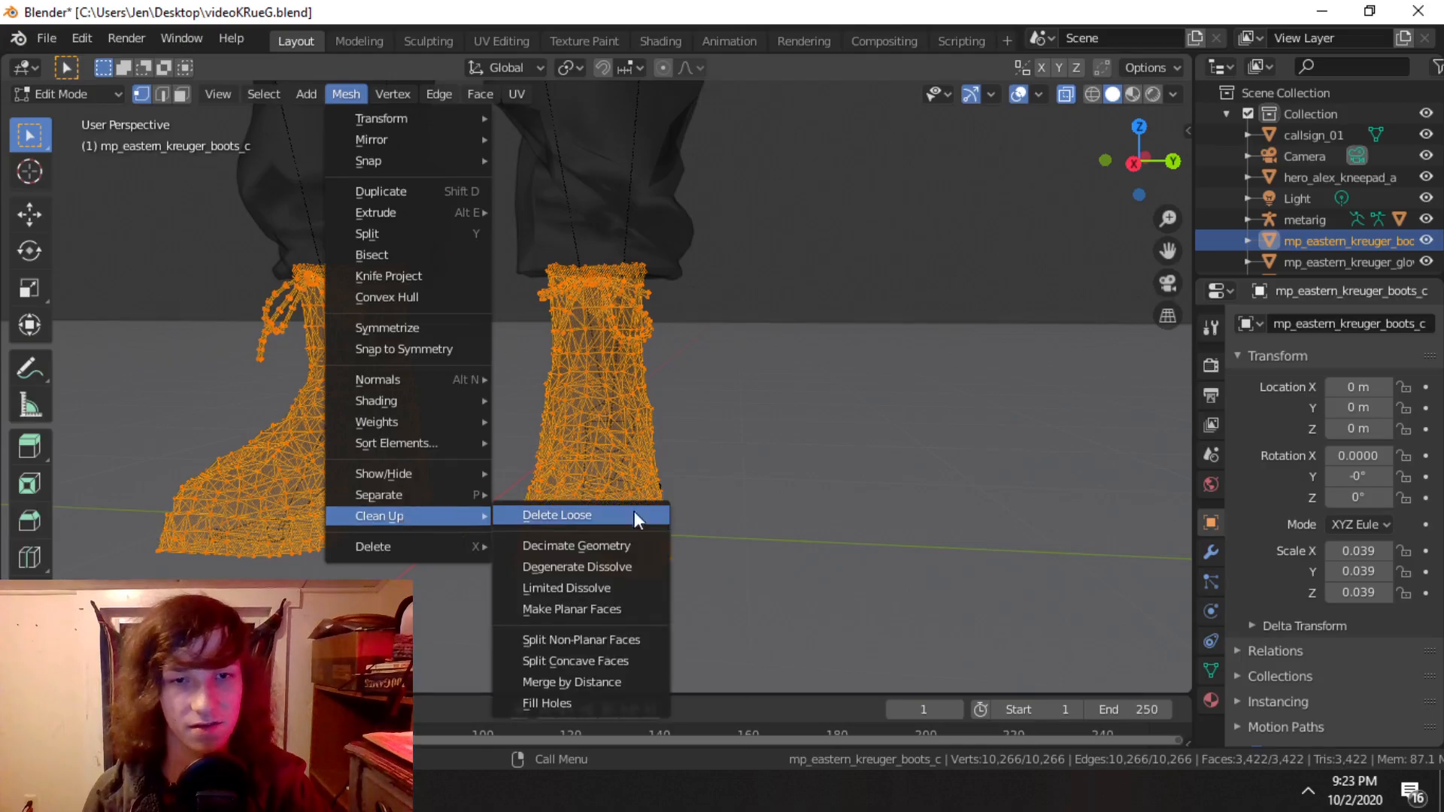
{"action": "left_click", "coordinate": [621, 682]}
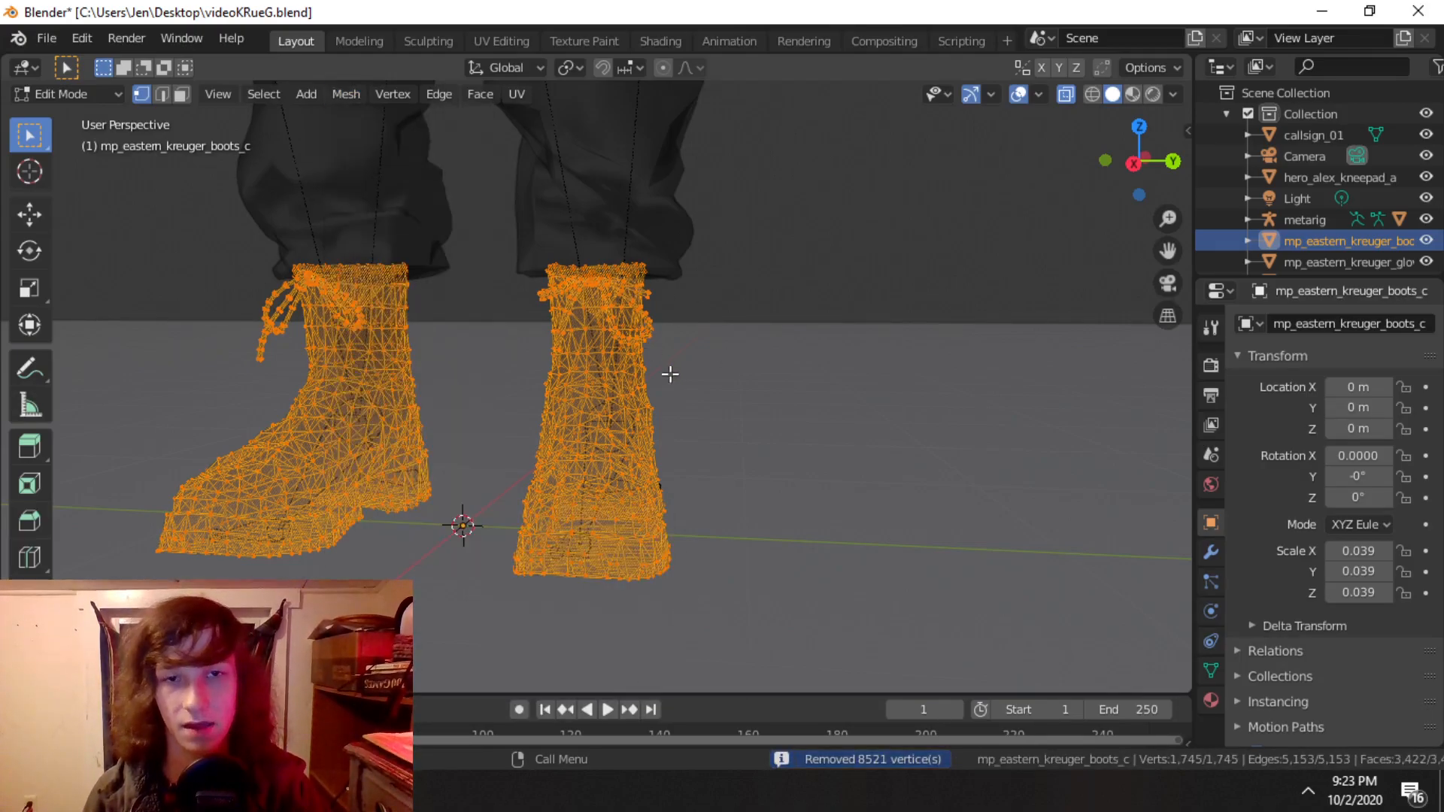
{"action": "key", "text": "Tab"}
Step: Select the callsign_01 patch on the jacket's upper sleeve and open it in Edit Mode
{"action": "middle_click_drag", "start_coordinate": [792, 143], "coordinate": [687, 334], "text": "shift"}
{"action": "left_click", "coordinate": [731, 436]}
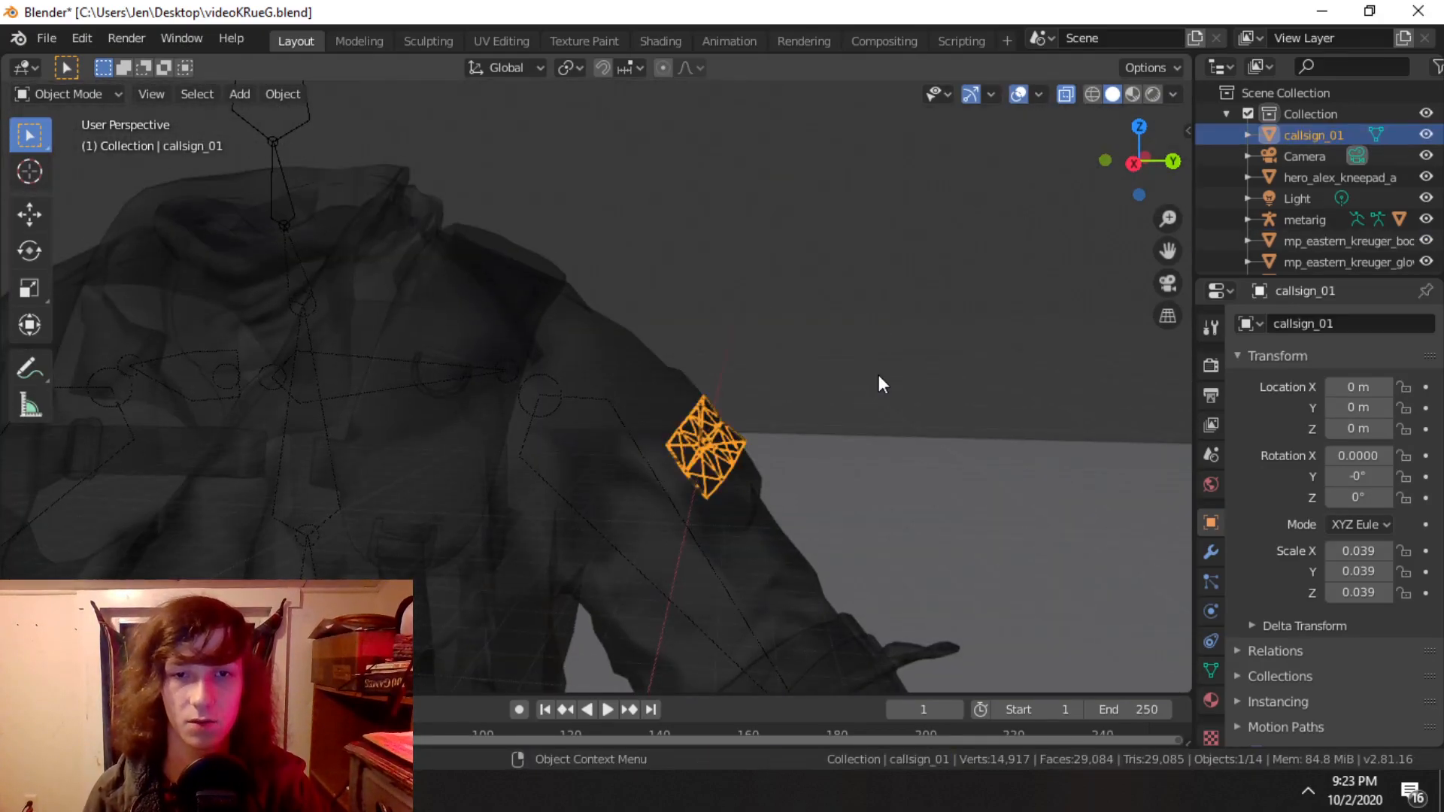
{"action": "middle_click_drag", "start_coordinate": [878, 375], "coordinate": [799, 378]}
{"action": "scroll", "coordinate": [799, 381], "scroll_direction": "up", "scroll_amount": 2}
{"action": "scroll", "coordinate": [679, 509], "scroll_direction": "up", "scroll_amount": 2}
{"action": "middle_click_drag", "start_coordinate": [677, 599], "coordinate": [725, 551]}
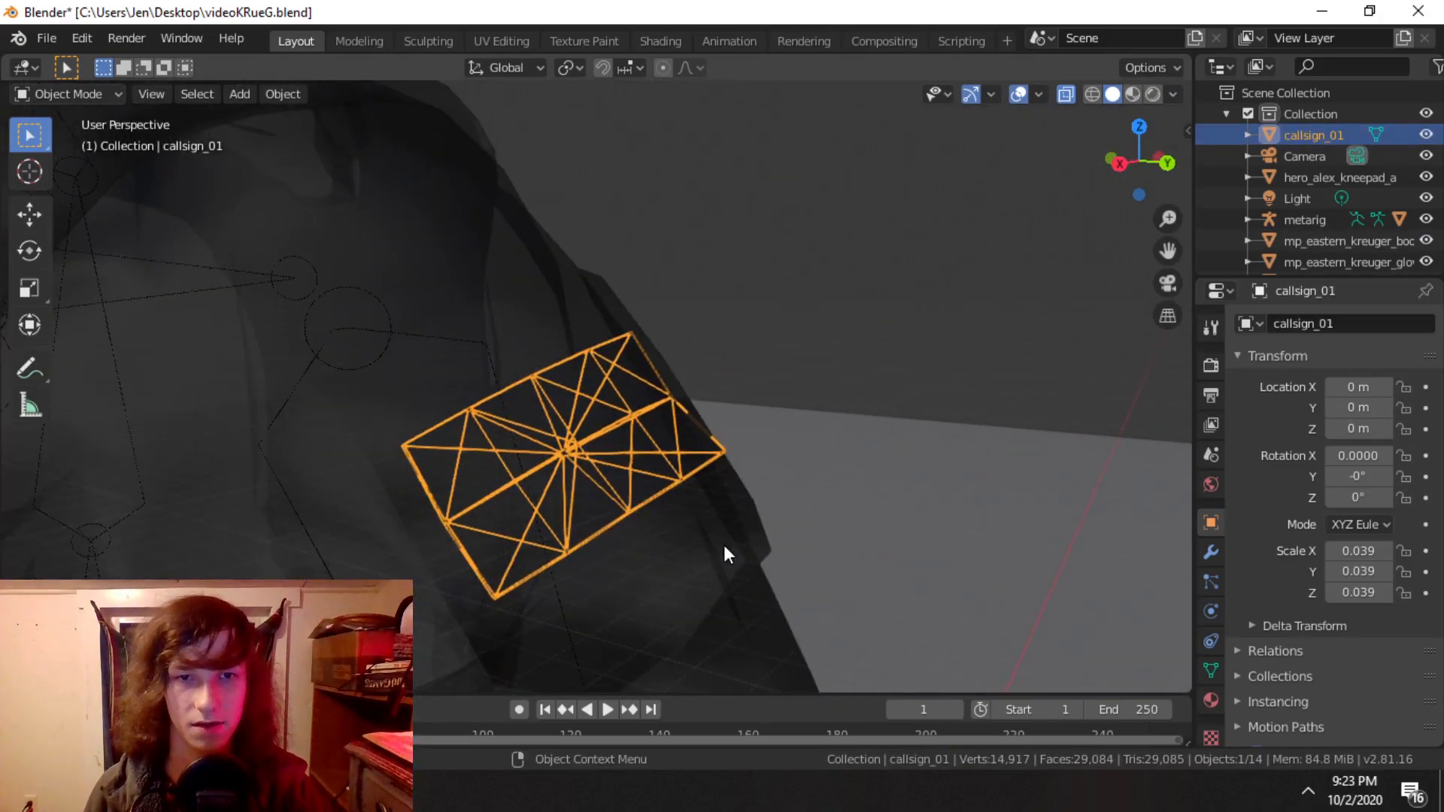
{"action": "key", "text": "Tab"}
Step: Try to merge the callsign_01 patch's vertices by distance with nothing selected
{"action": "left_click", "coordinate": [879, 416]}
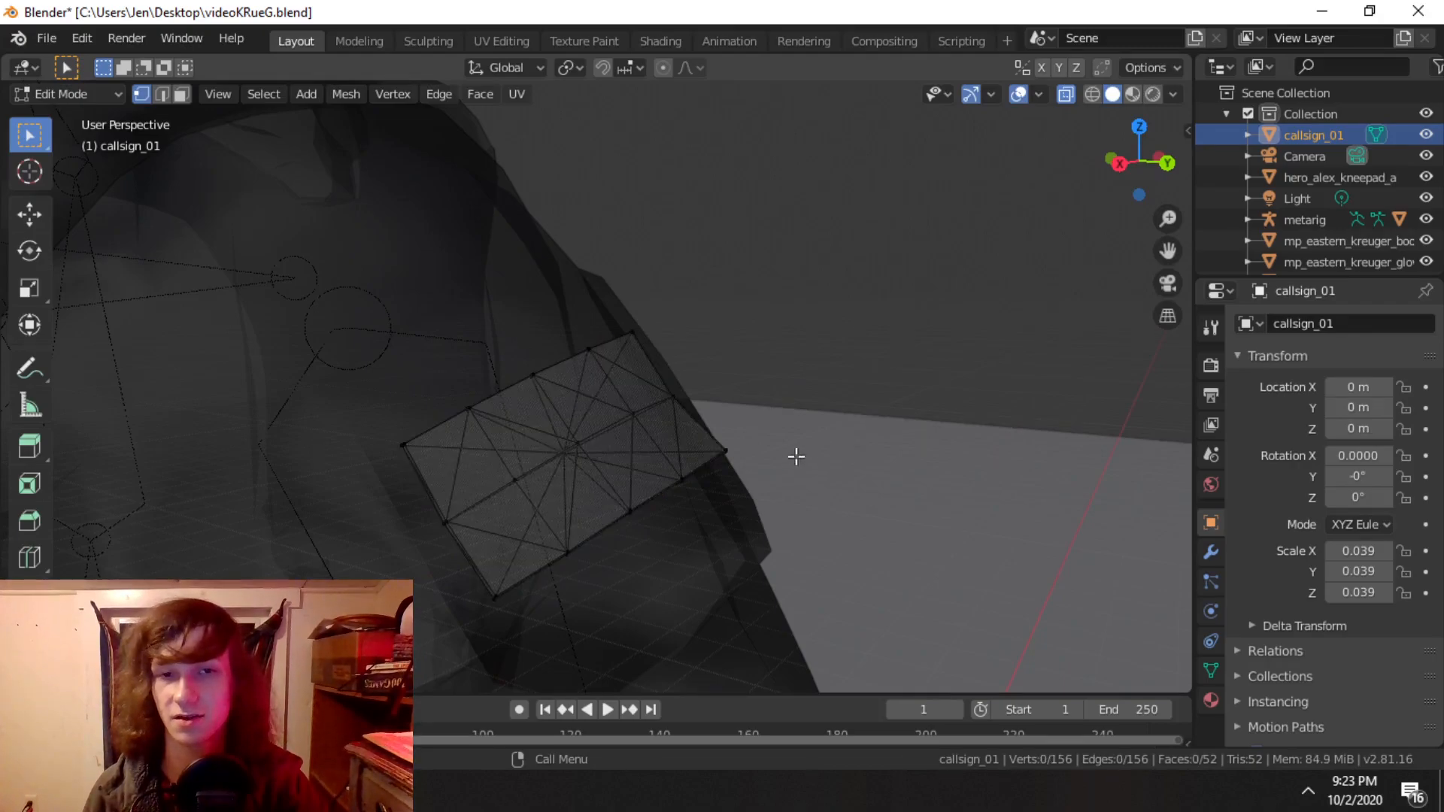
{"action": "left_click", "coordinate": [353, 97]}
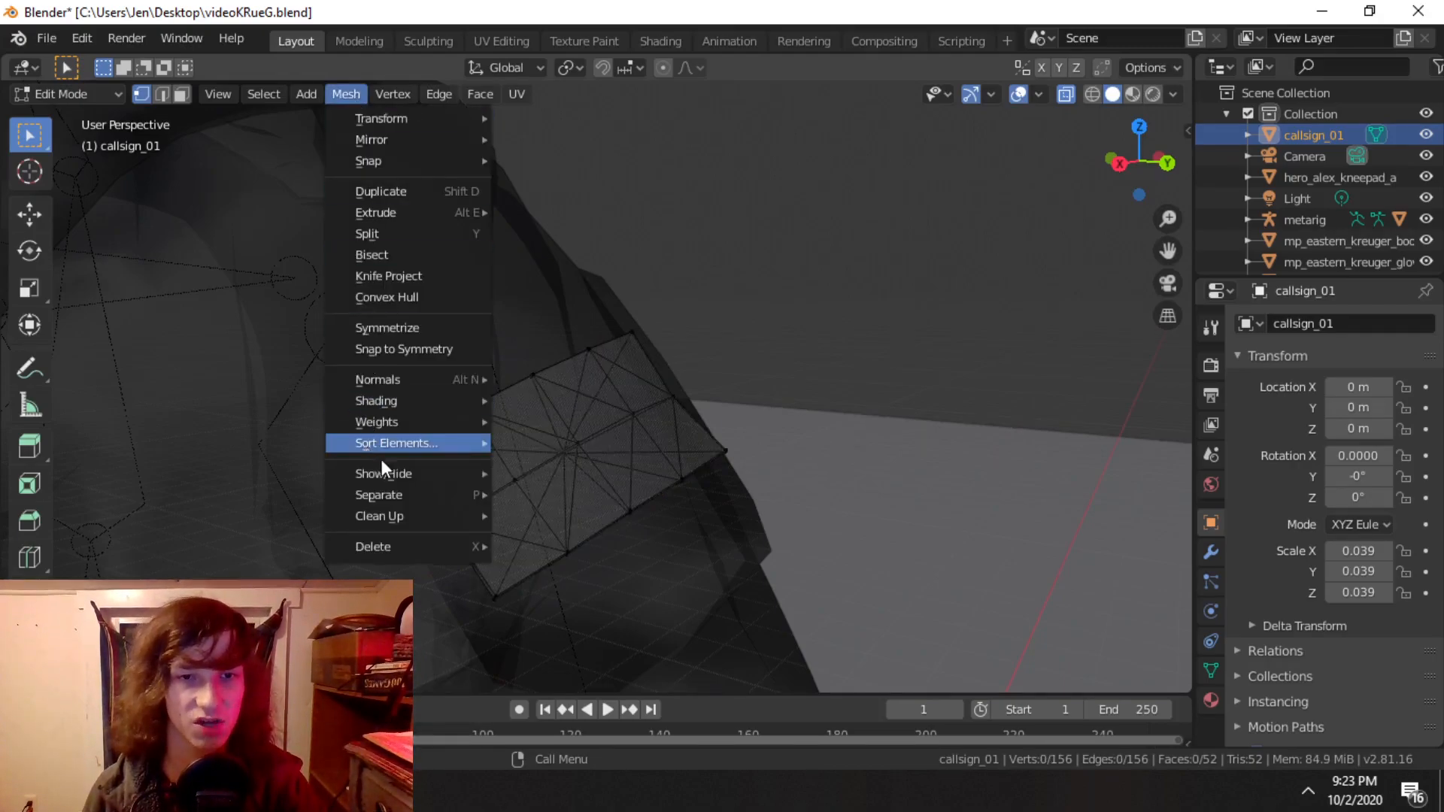
{"action": "mouse_move", "coordinate": [382, 516]}
{"action": "left_click", "coordinate": [571, 683]}
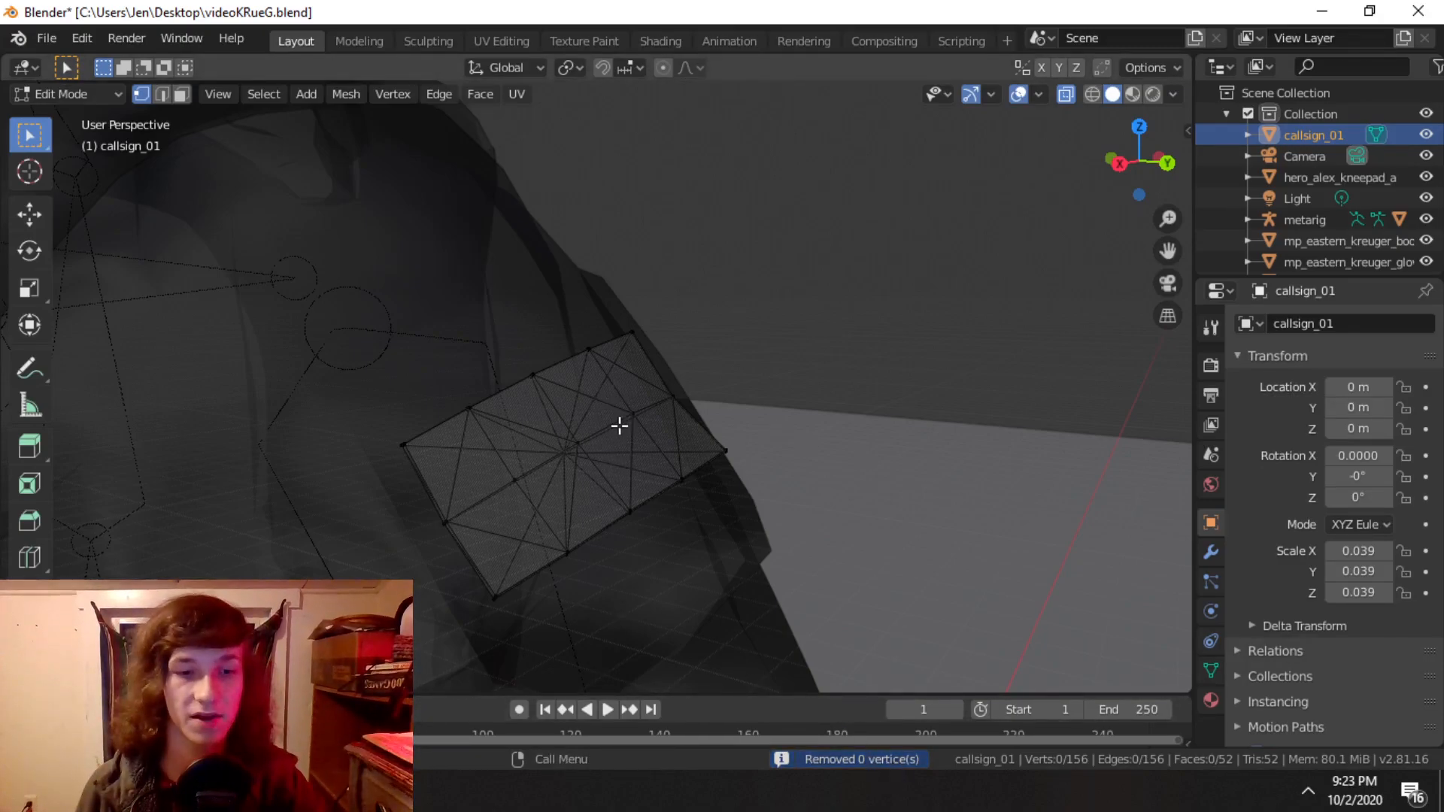
Step: Select all vertices of the callsign_01 patch, merge them by distance and return to Object Mode
{"action": "key", "text": "a"}
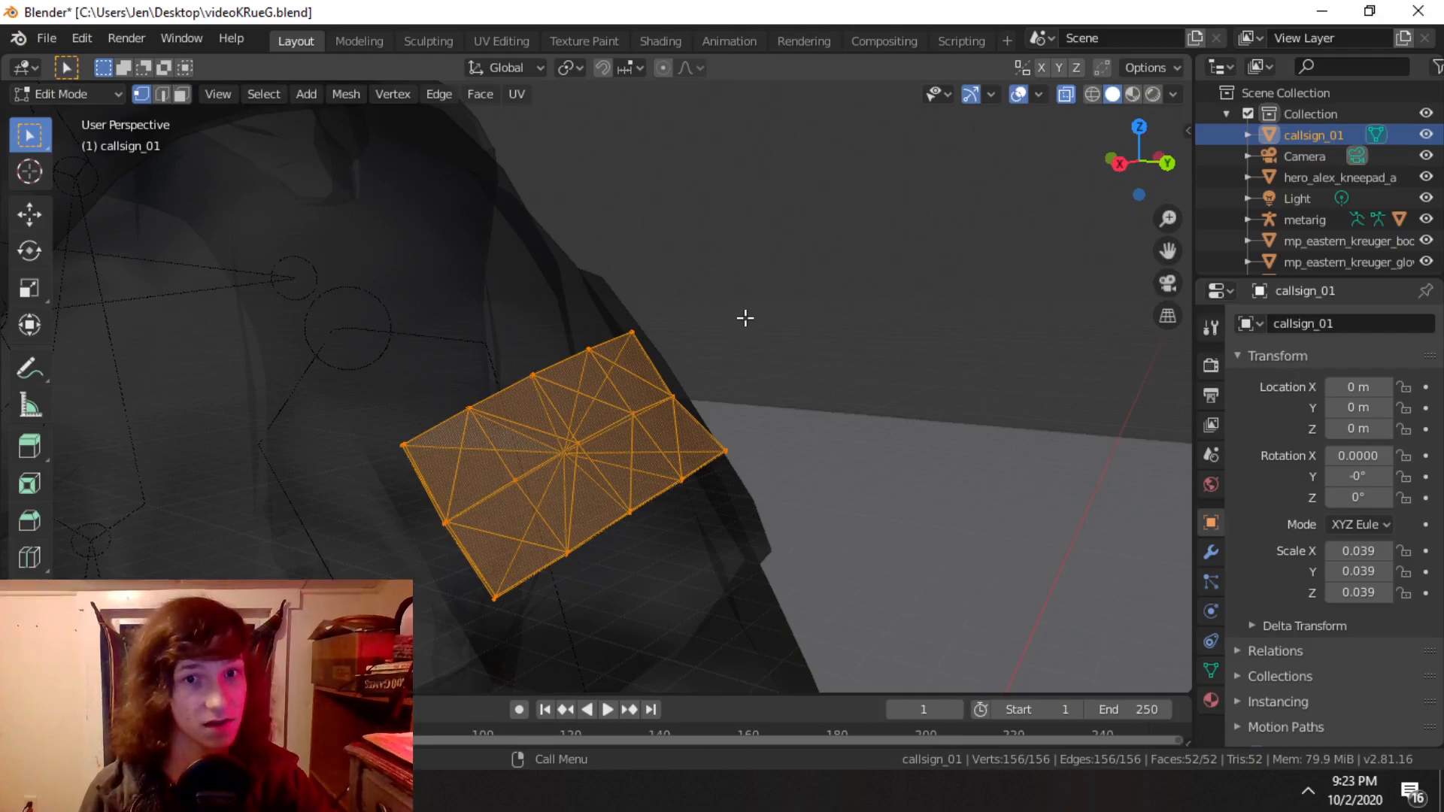
{"action": "left_click", "coordinate": [346, 94]}
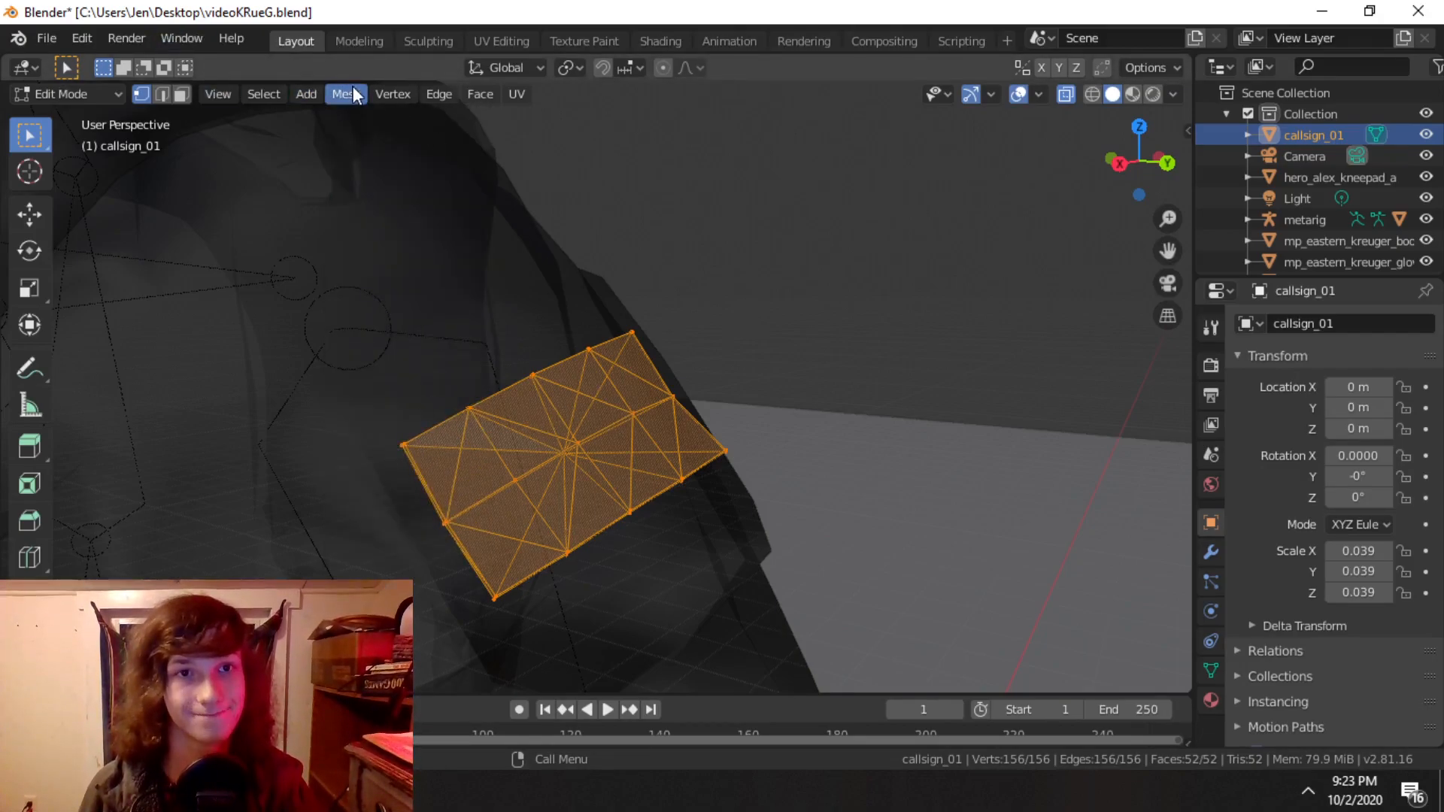
{"action": "left_click", "coordinate": [350, 93]}
{"action": "mouse_move", "coordinate": [478, 519]}
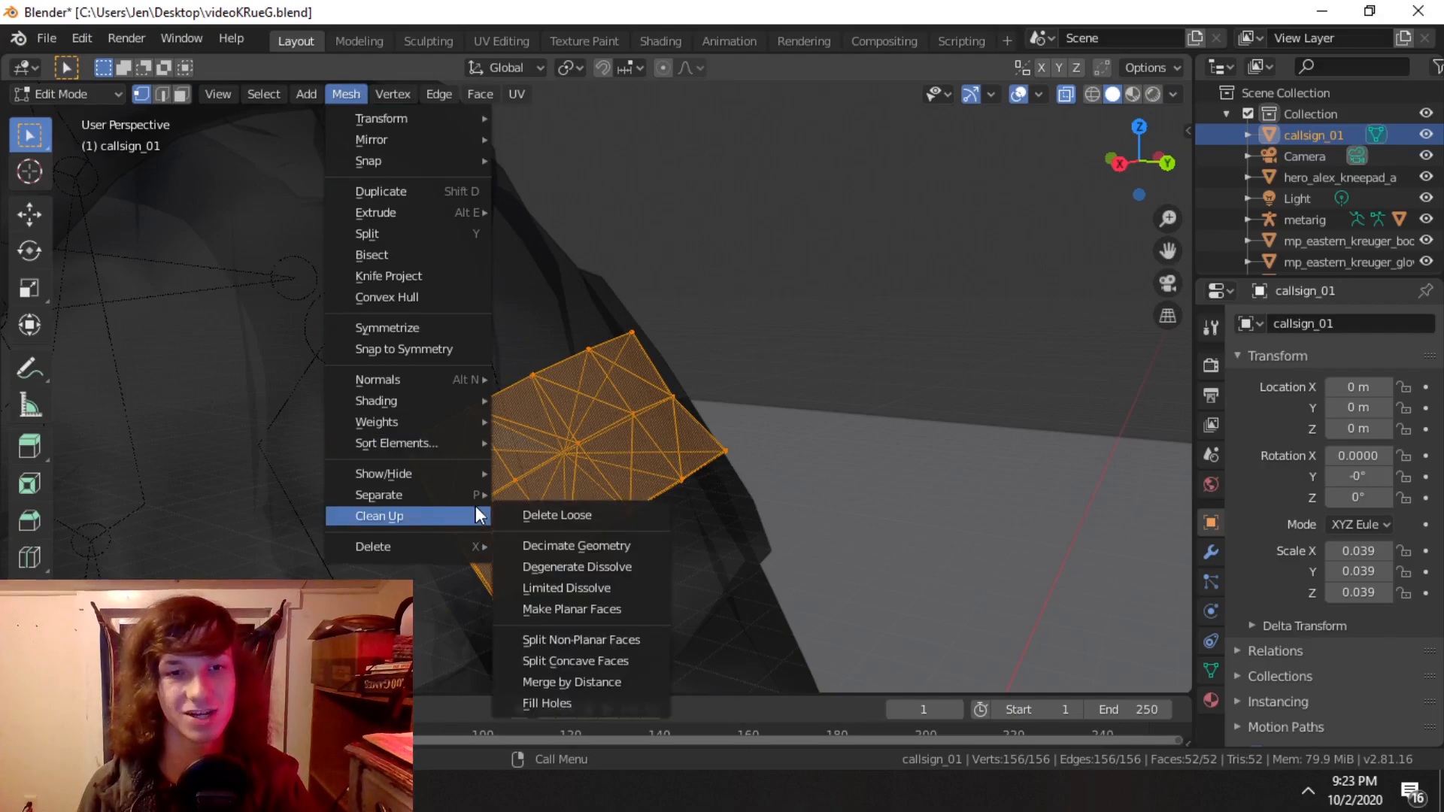
{"action": "left_click", "coordinate": [552, 681]}
{"action": "key", "text": "Tab"}
Step: Reveal the hidden head net mesh and bring the character's head into view
{"action": "scroll", "coordinate": [633, 537], "scroll_direction": "down", "scroll_amount": 5}
{"action": "middle_click_drag", "start_coordinate": [624, 468], "coordinate": [733, 450]}
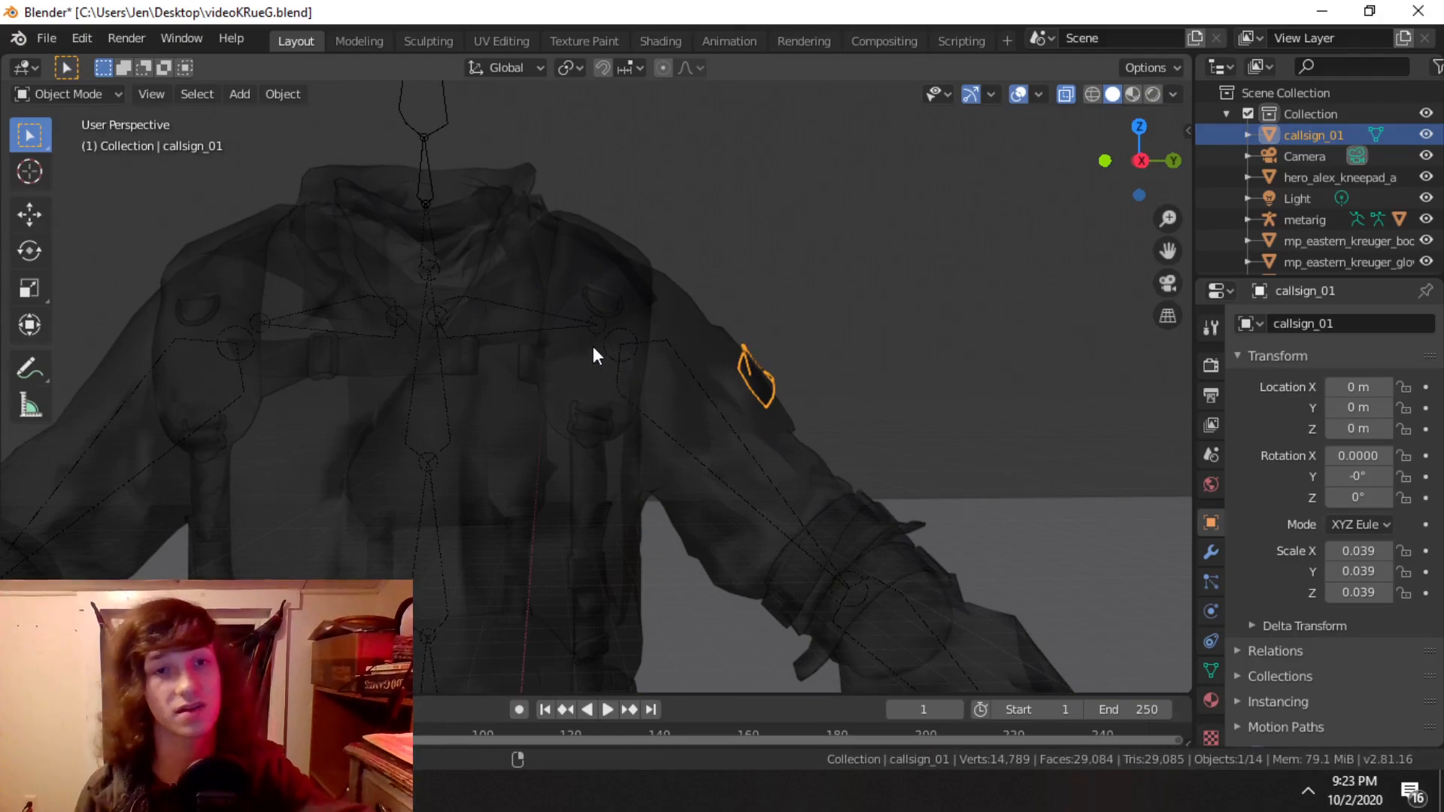
{"action": "key", "text": "alt+h"}
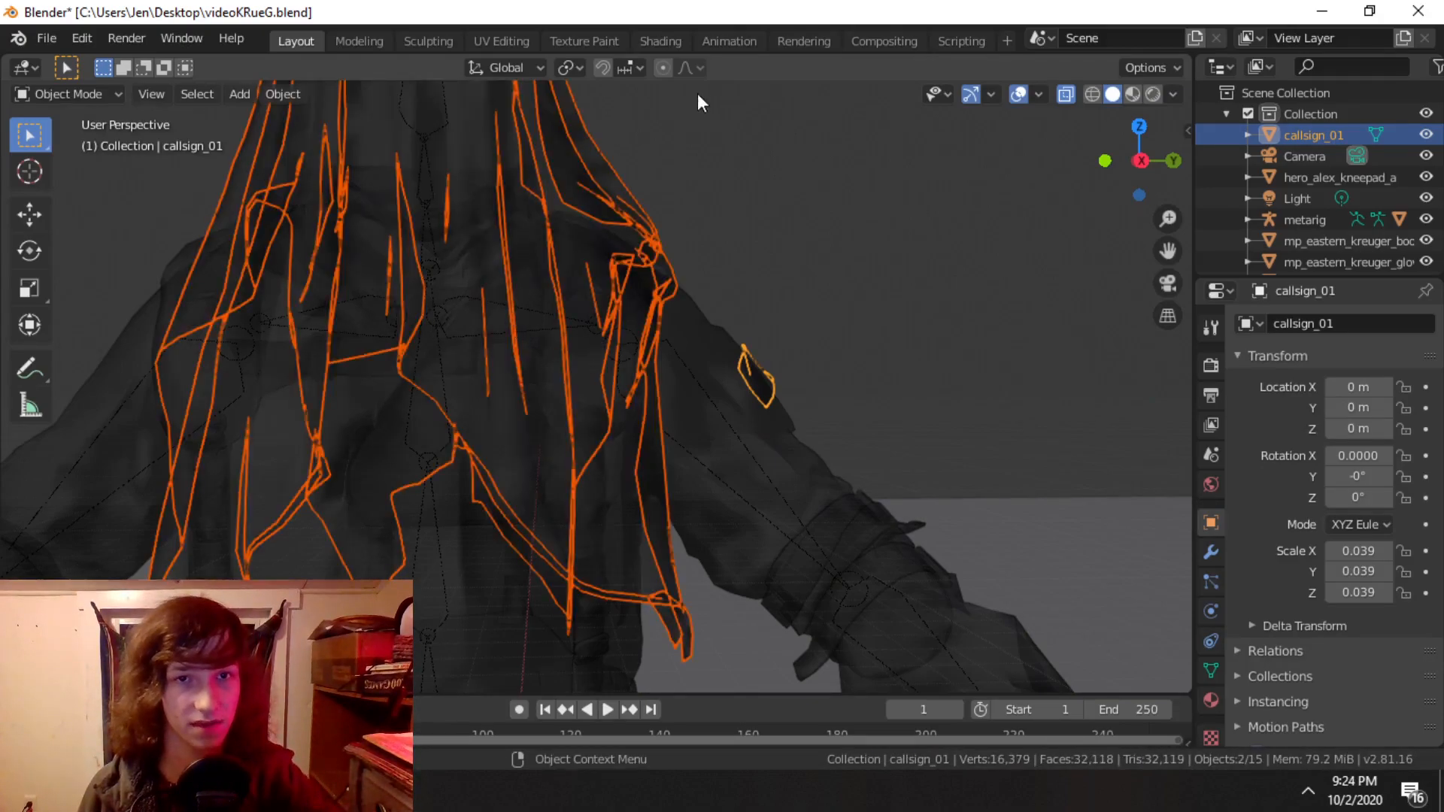
{"action": "middle_click_drag", "start_coordinate": [421, 113], "coordinate": [482, 264], "text": "shift"}
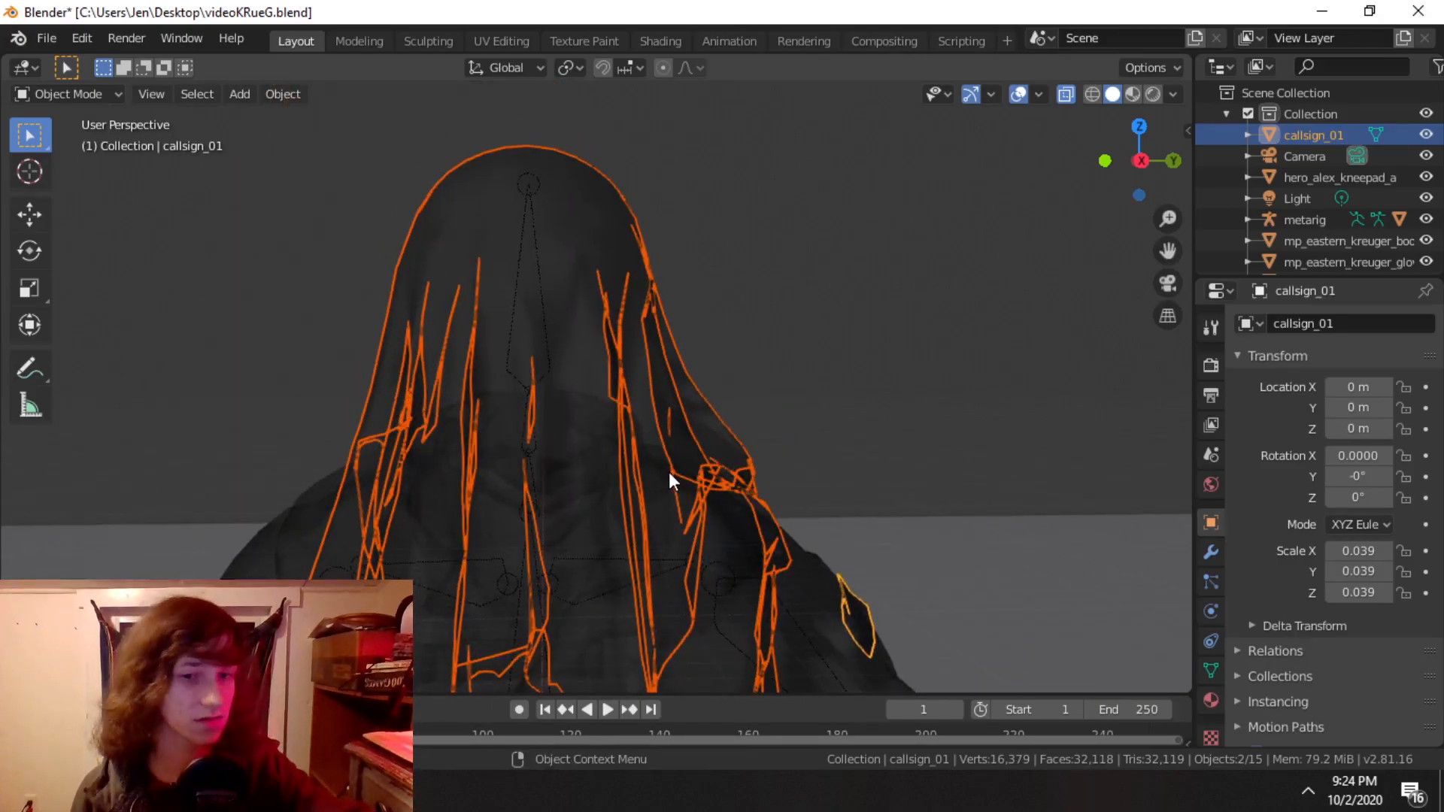
Step: Hide the mp_eastern_kreuger_net_c head net, reveal it again and clear the selection
{"action": "left_click", "coordinate": [684, 391]}
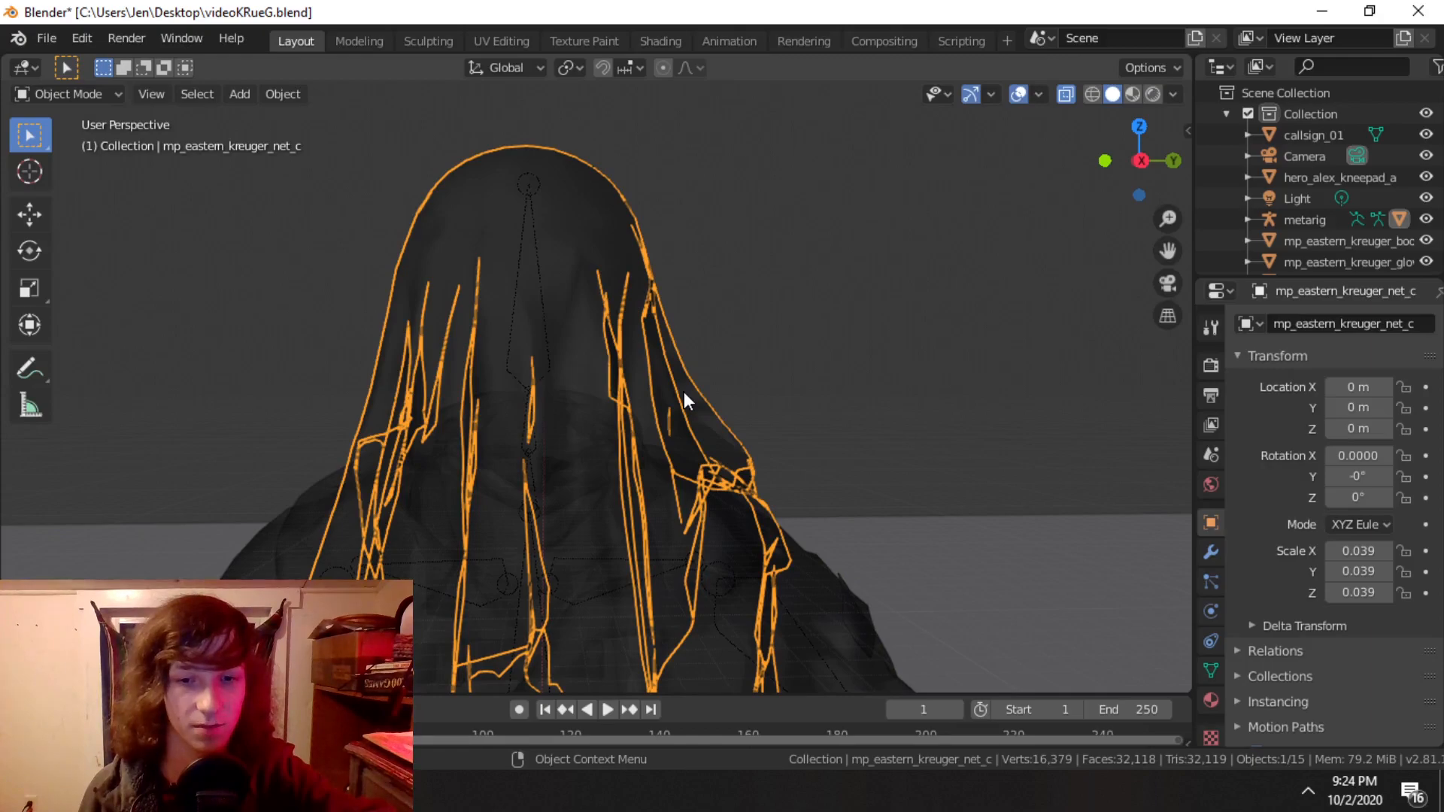
{"action": "key", "text": "h"}
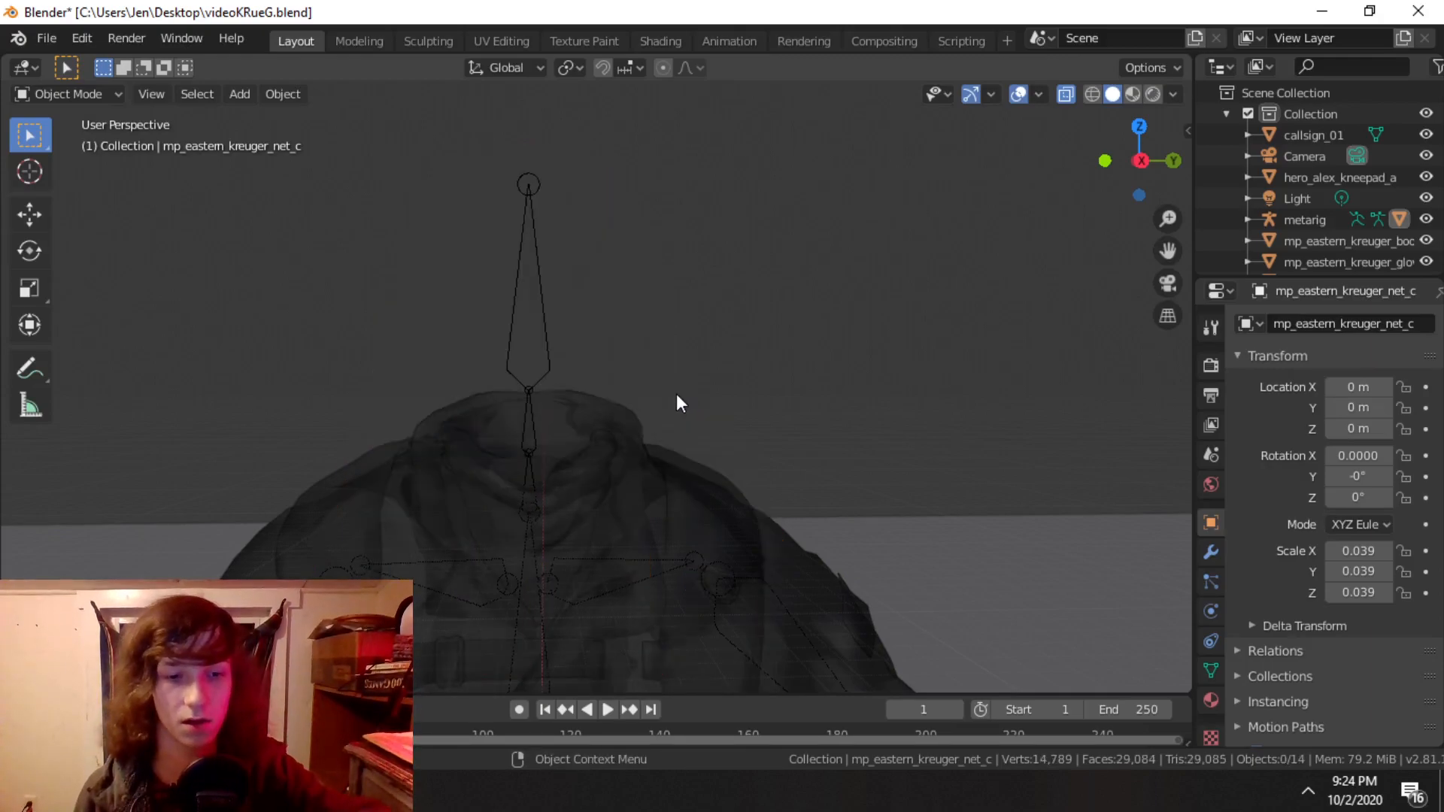
{"action": "key", "text": "alt+h"}
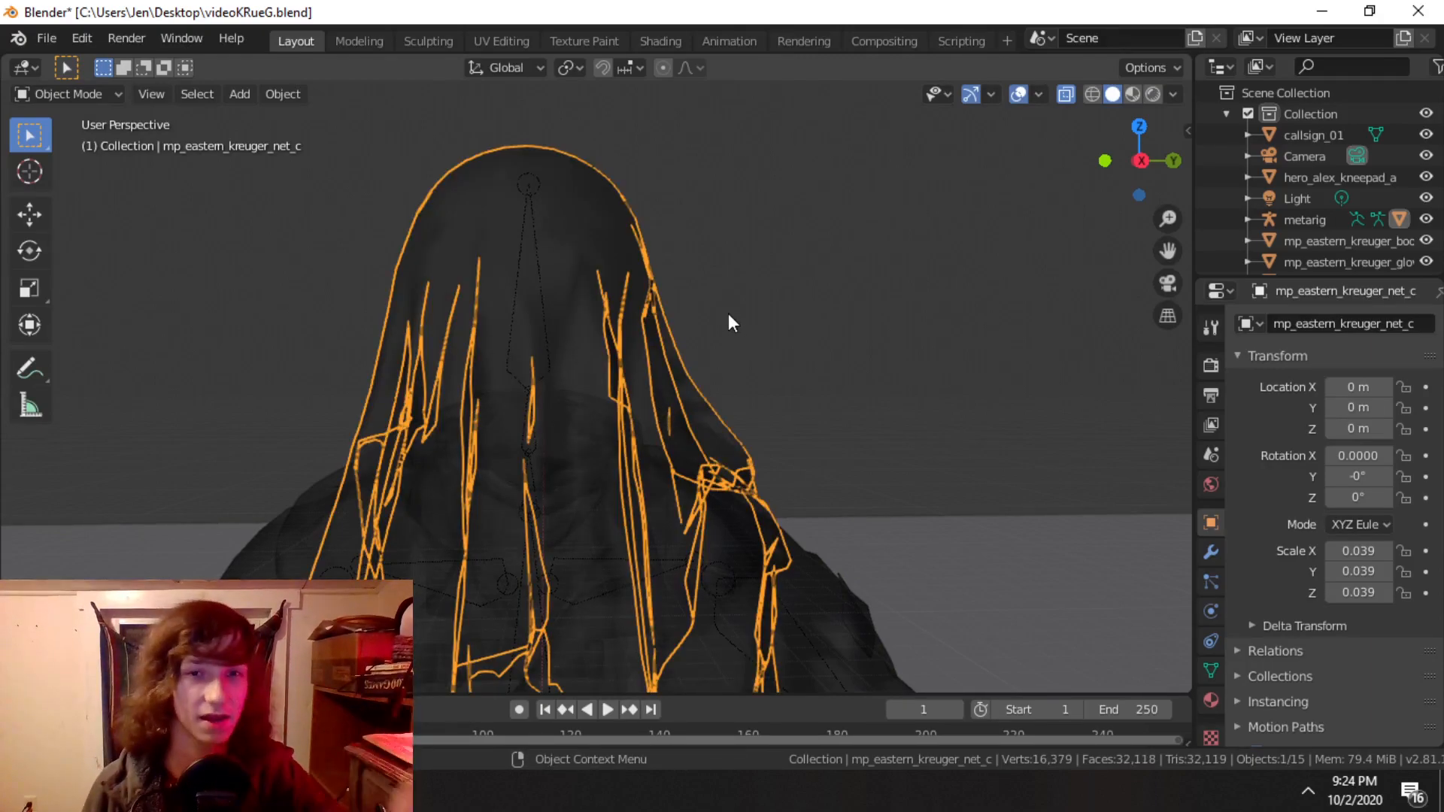
{"action": "left_click", "coordinate": [826, 334]}
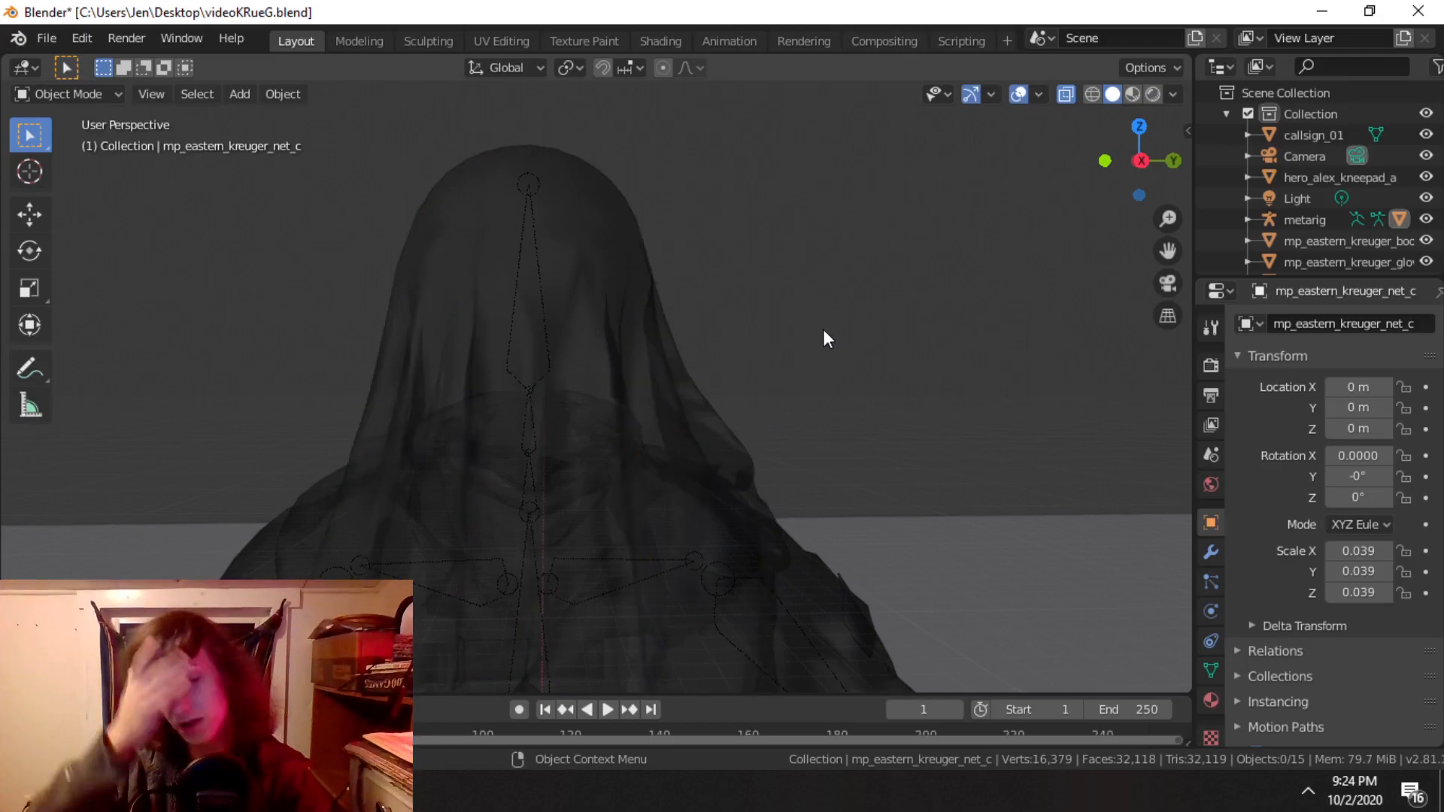
Step: Check the character's separate meshes by selecting them one after another from the head net down to the boots
{"action": "left_click", "coordinate": [544, 304]}
{"action": "left_click", "coordinate": [630, 349]}
{"action": "middle_click_drag", "start_coordinate": [629, 349], "coordinate": [676, 499]}
{"action": "left_click", "coordinate": [656, 502]}
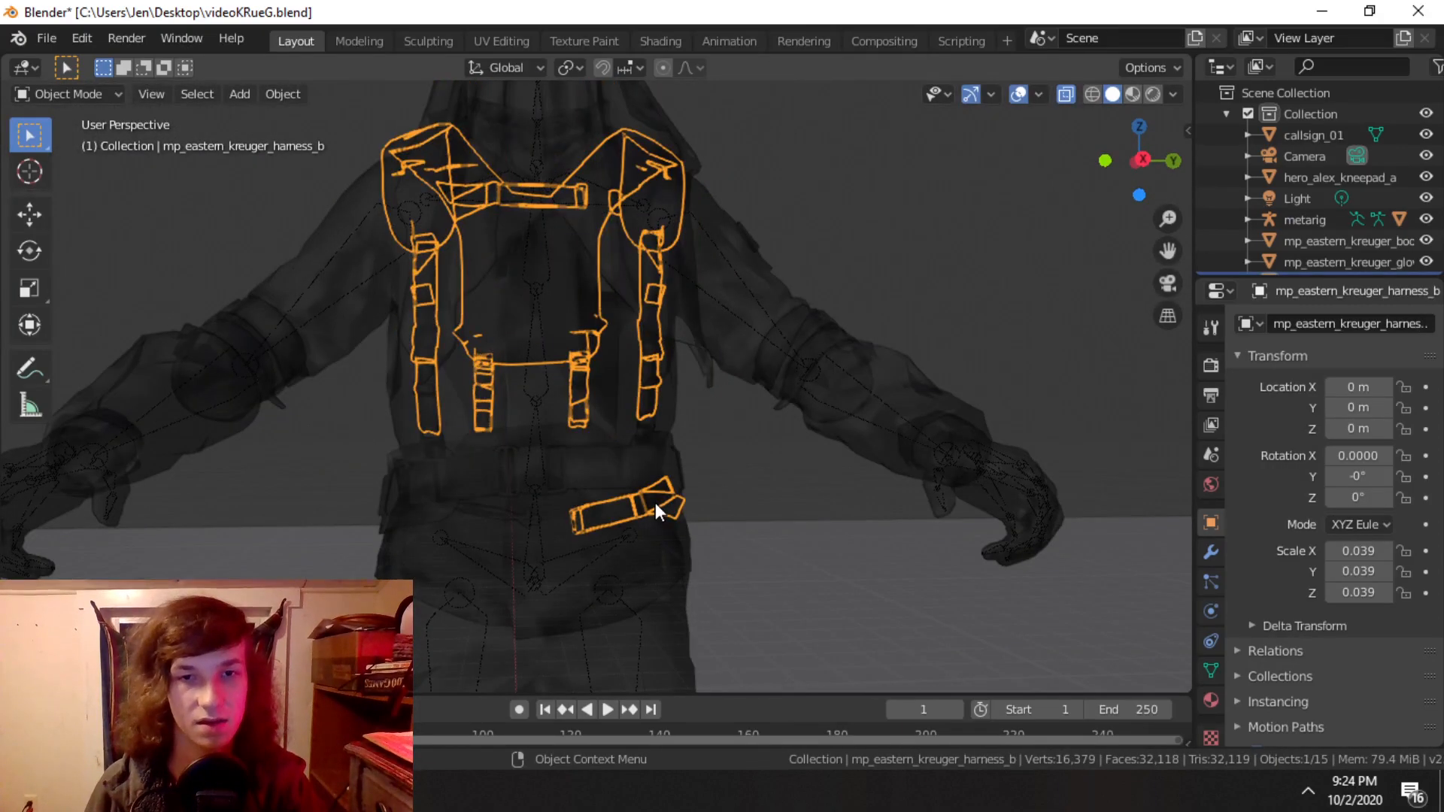
{"action": "left_click", "coordinate": [643, 453]}
{"action": "left_click", "coordinate": [626, 599]}
{"action": "middle_click_drag", "start_coordinate": [626, 598], "coordinate": [702, 474]}
{"action": "left_click", "coordinate": [521, 472]}
{"action": "middle_click_drag", "start_coordinate": [653, 527], "coordinate": [670, 135], "text": "shift"}
{"action": "left_click", "coordinate": [621, 442]}
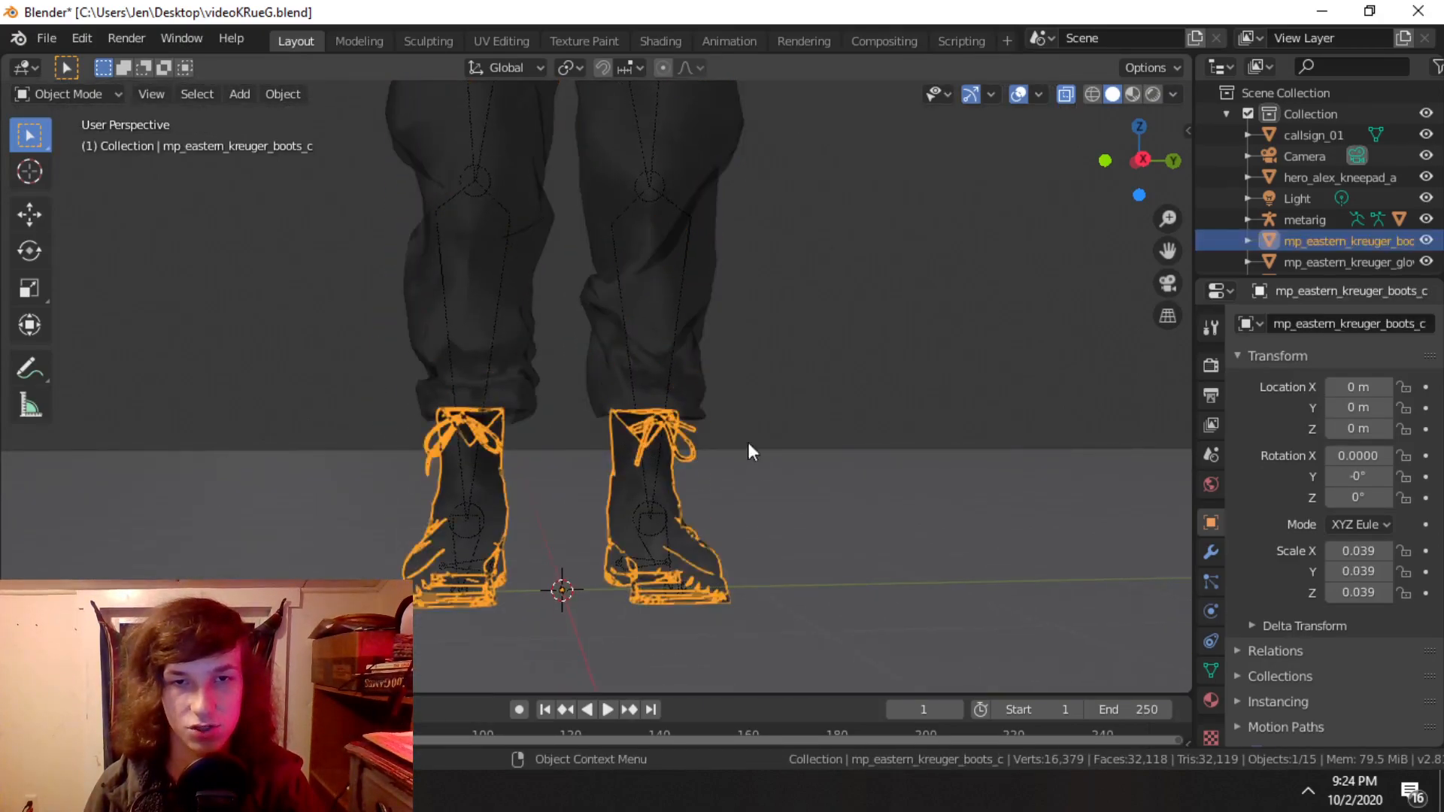
Step: Select the jacket, head net, harness and neck gaiter meshes together
{"action": "scroll", "coordinate": [634, 266], "scroll_direction": "down", "scroll_amount": 4}
{"action": "middle_click_drag", "start_coordinate": [634, 266], "coordinate": [512, 436]}
{"action": "scroll", "coordinate": [512, 433], "scroll_direction": "up", "scroll_amount": 4}
{"action": "middle_click_drag", "start_coordinate": [409, 325], "coordinate": [450, 248], "text": "shift"}
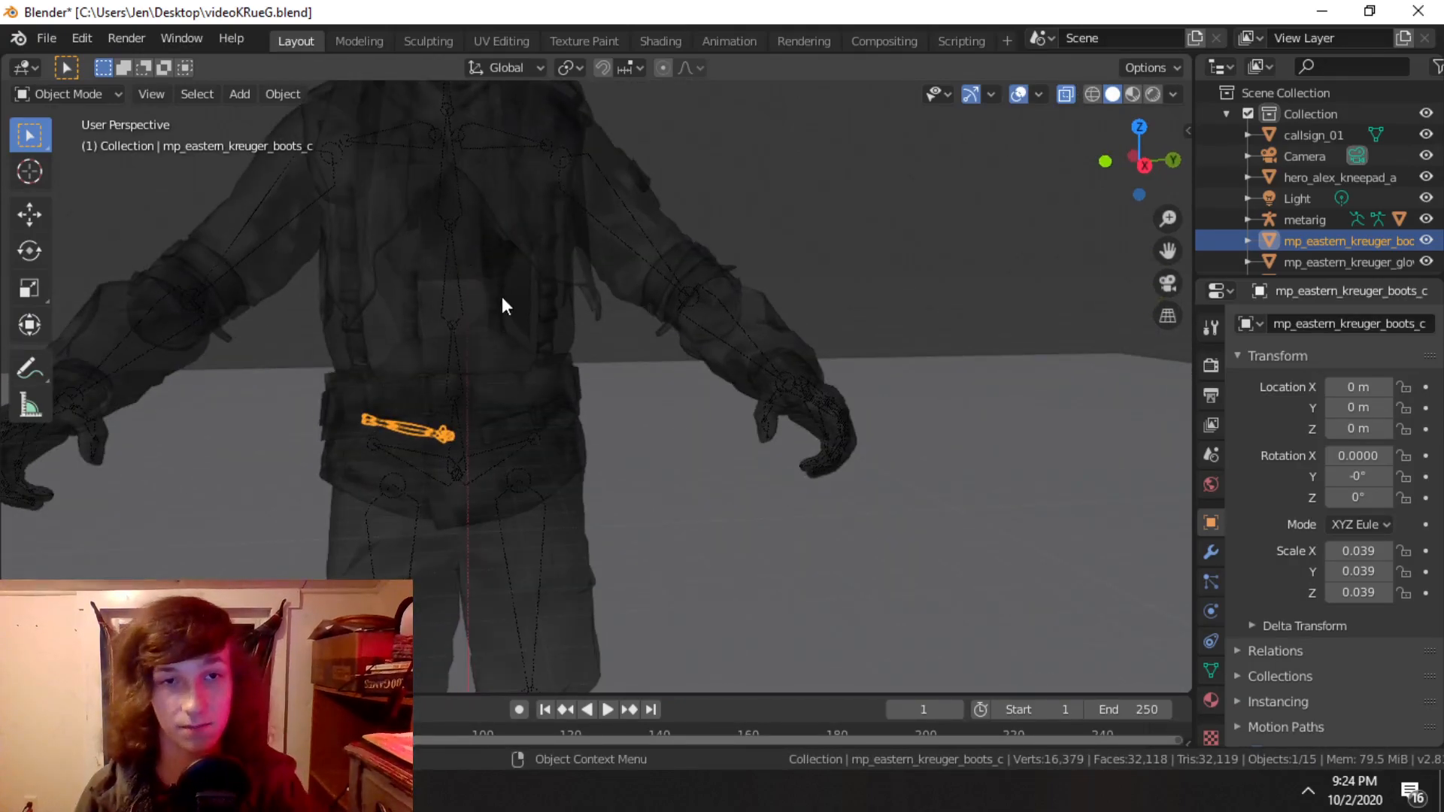
{"action": "left_click", "coordinate": [450, 300]}
{"action": "scroll", "coordinate": [594, 260], "scroll_direction": "down", "scroll_amount": 3}
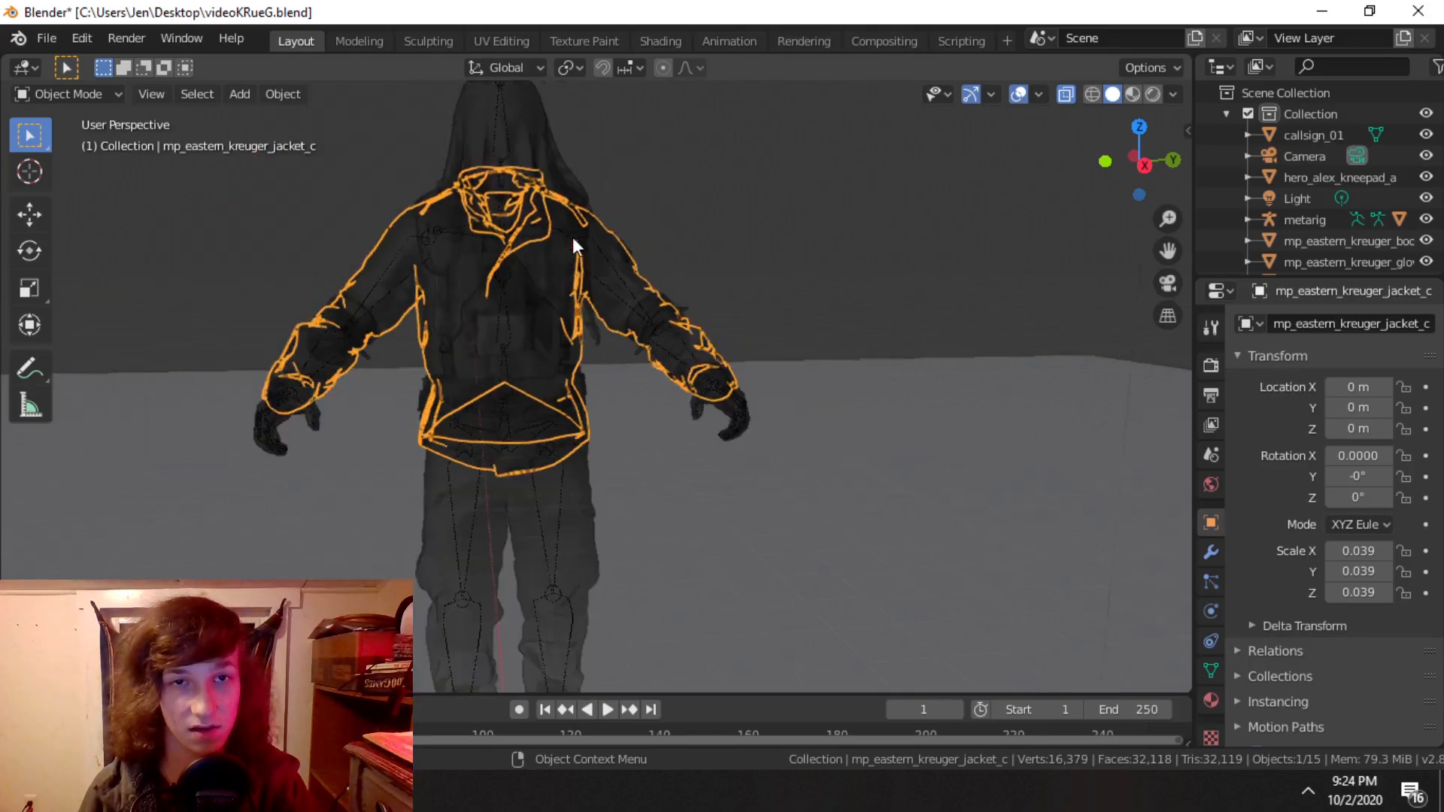
{"action": "left_click", "coordinate": [597, 323], "text": "shift"}
{"action": "scroll", "coordinate": [580, 332], "scroll_direction": "up", "scroll_amount": 3}
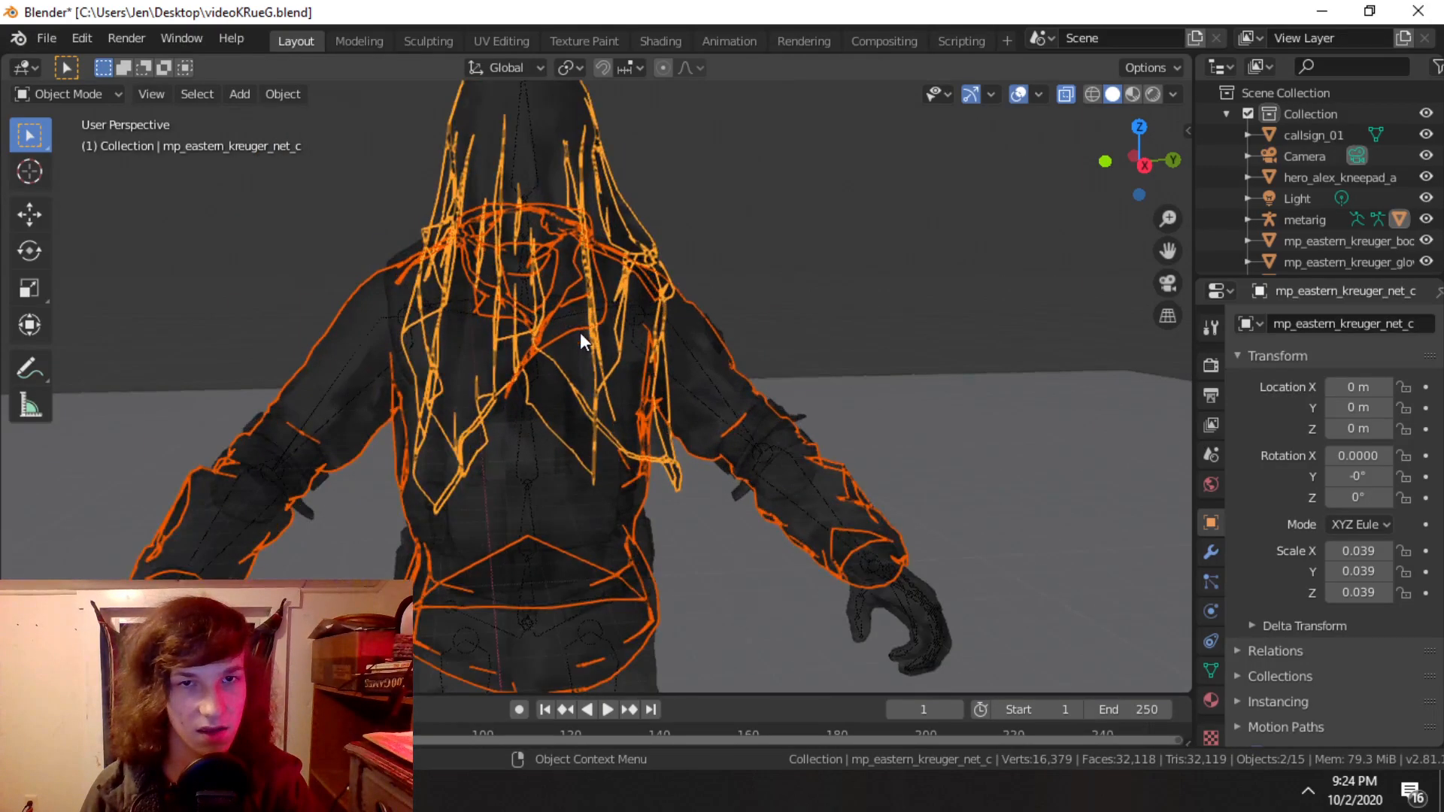
{"action": "left_click", "coordinate": [560, 268], "text": "shift"}
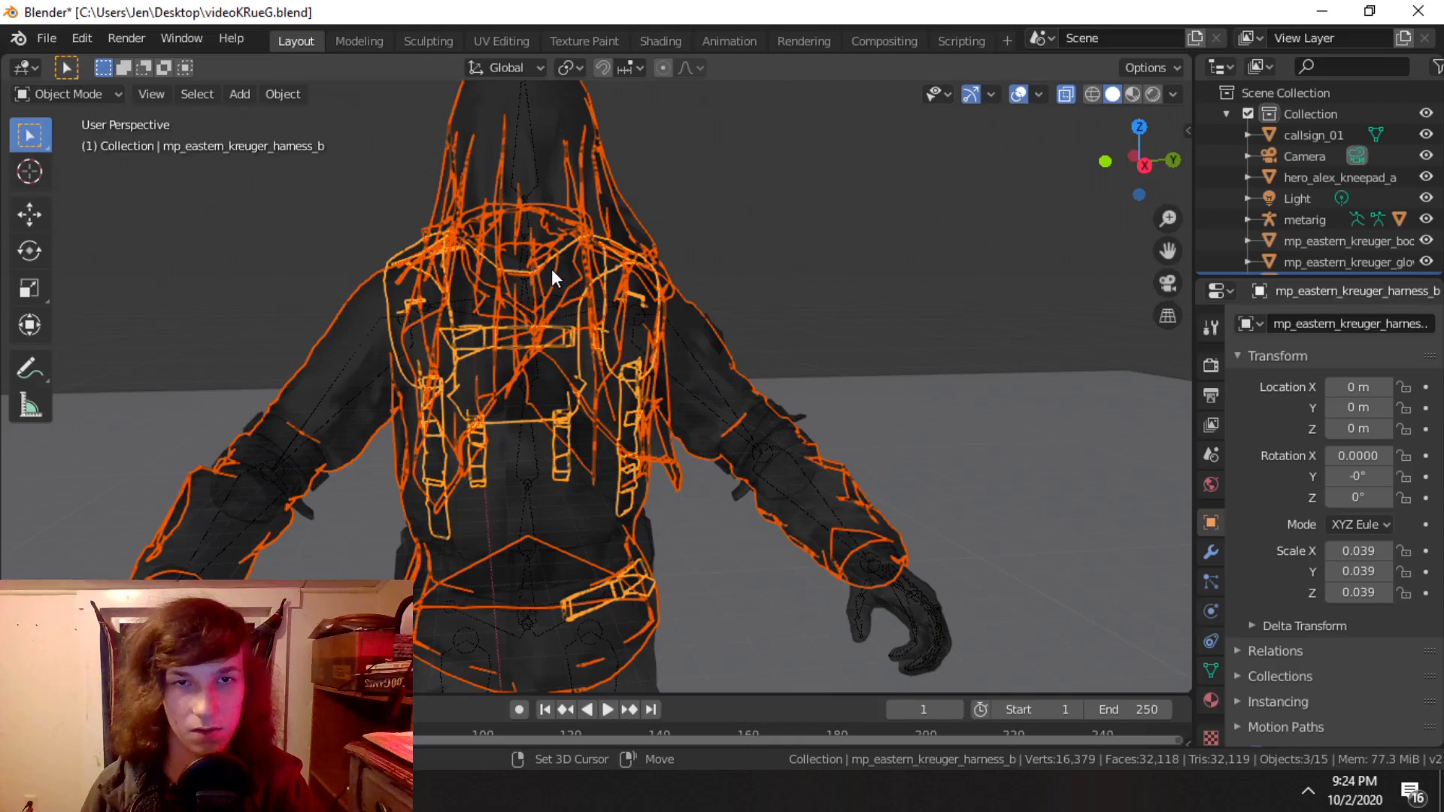
{"action": "left_click", "coordinate": [572, 270], "text": "shift"}
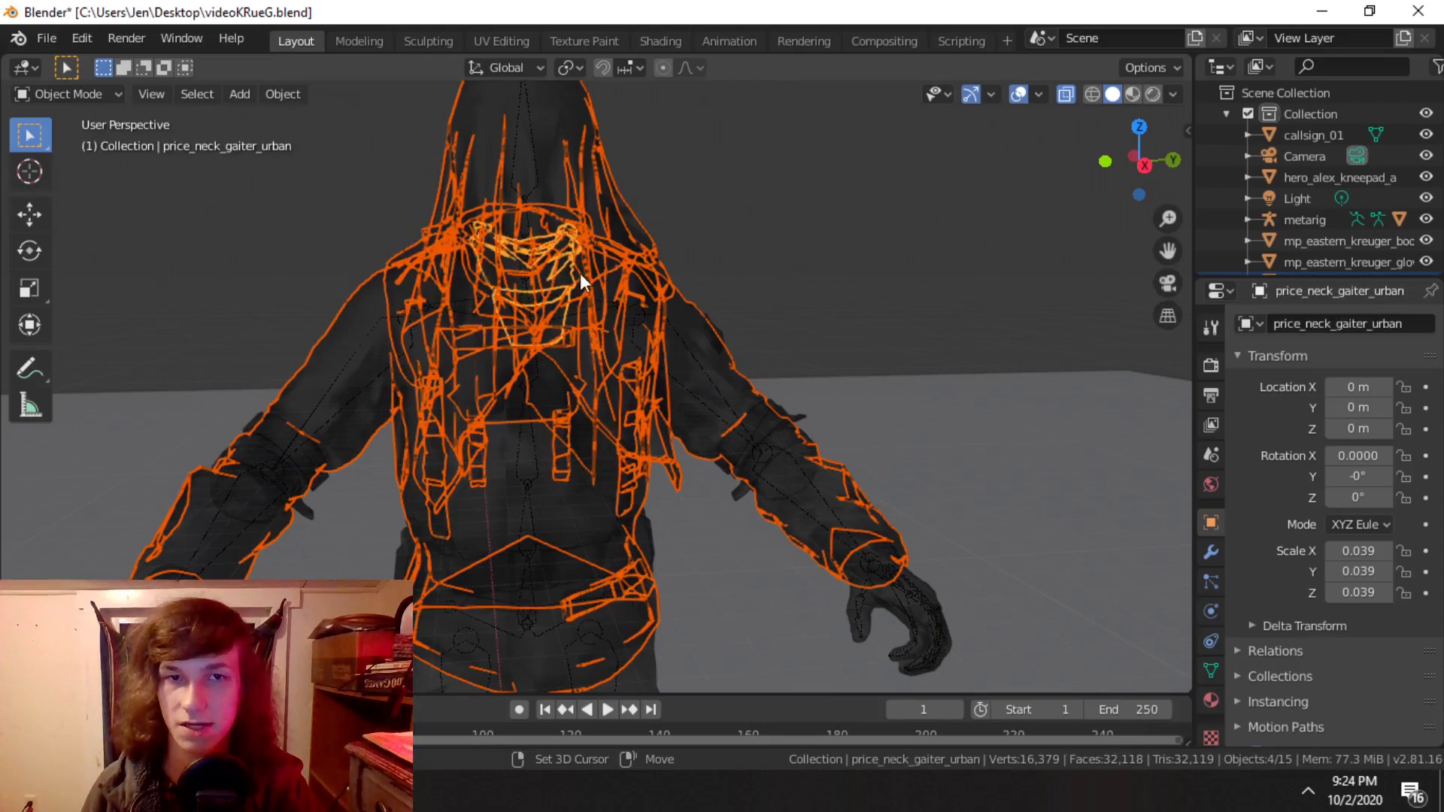
Step: Add the metarig and the hero_alex_kneepad_a mesh to the selection, leaving the ground plane out
{"action": "left_click", "coordinate": [904, 592], "text": "shift"}
{"action": "left_click", "coordinate": [905, 592], "text": "shift"}
{"action": "left_click", "coordinate": [923, 373], "text": "shift"}
{"action": "left_click", "coordinate": [923, 382], "text": "shift"}
{"action": "middle_click_drag", "start_coordinate": [920, 385], "coordinate": [776, 434]}
{"action": "scroll", "coordinate": [804, 444], "scroll_direction": "up", "scroll_amount": 5}
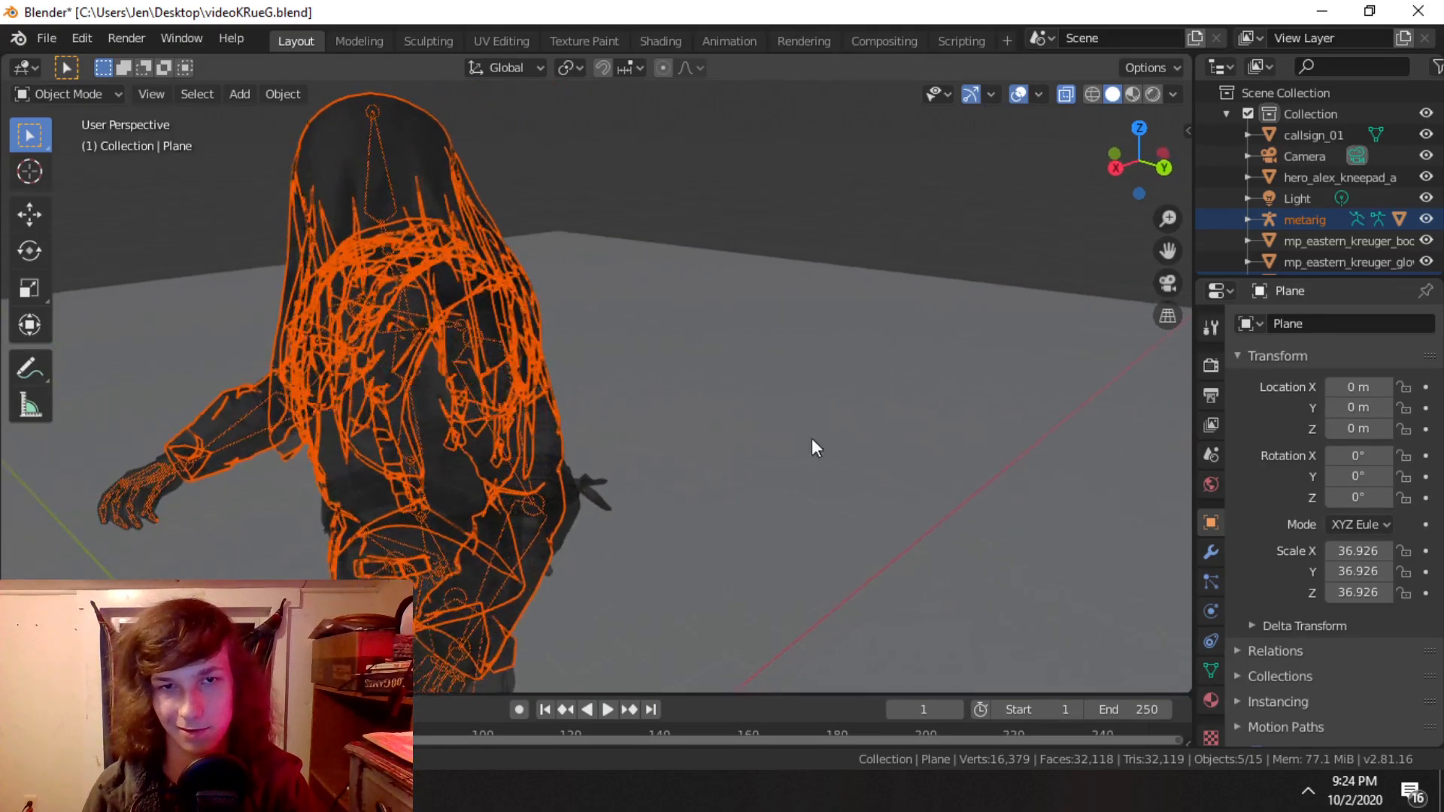
{"action": "left_click", "coordinate": [626, 510], "text": "shift"}
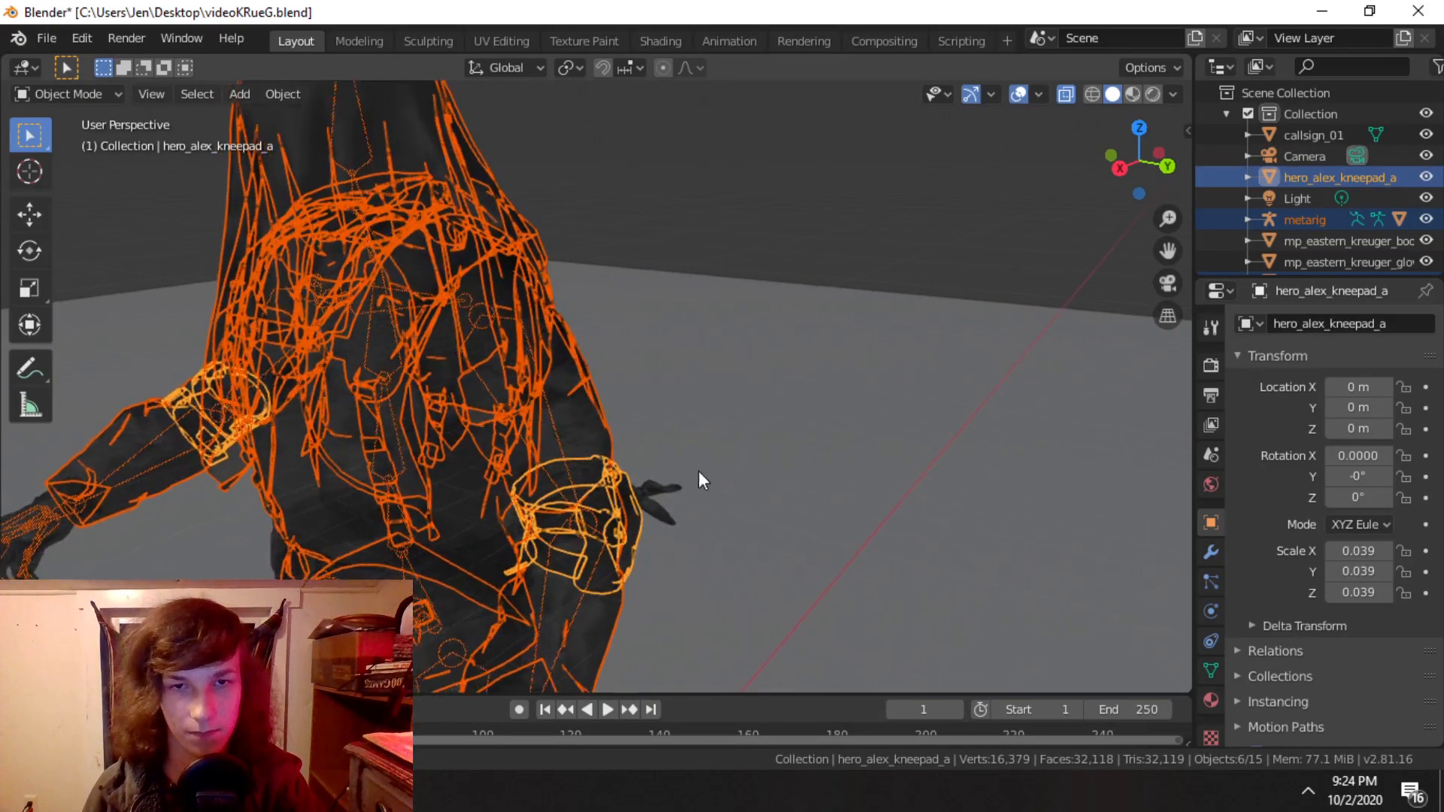
Step: Add the mp_western_dday_bandana_b armband and the callsign_01 sleeve patch to the selection
{"action": "scroll", "coordinate": [697, 472], "scroll_direction": "up", "scroll_amount": 2}
{"action": "left_click", "coordinate": [742, 435], "text": "shift"}
{"action": "middle_click_drag", "start_coordinate": [606, 288], "coordinate": [711, 445], "text": "shift"}
{"action": "scroll", "coordinate": [711, 444], "scroll_direction": "up", "scroll_amount": 3}
{"action": "middle_click_drag", "start_coordinate": [843, 662], "coordinate": [820, 591], "text": "shift"}
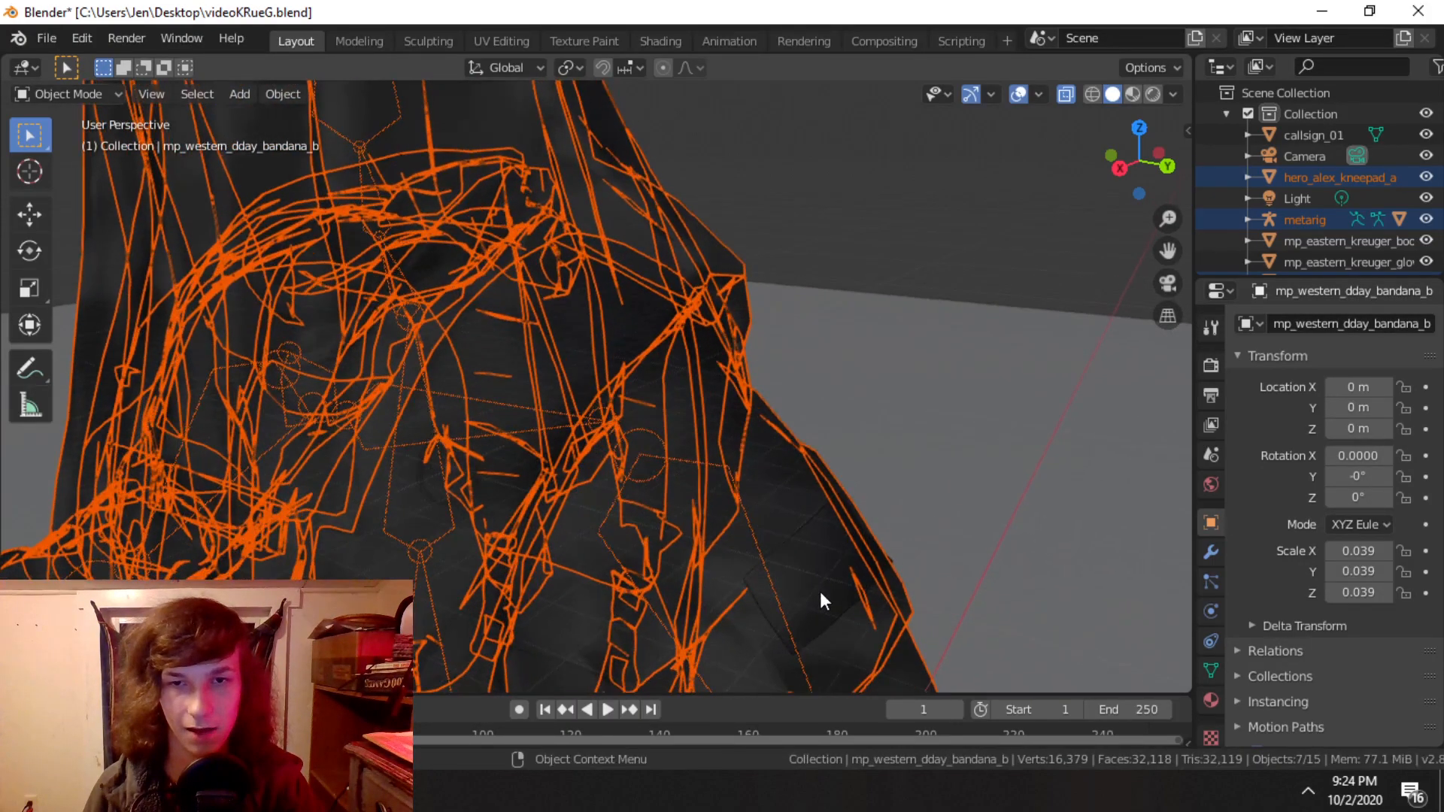
{"action": "left_click", "coordinate": [819, 591], "text": "shift"}
{"action": "scroll", "coordinate": [496, 435], "scroll_direction": "down", "scroll_amount": 3}
{"action": "middle_click_drag", "start_coordinate": [554, 519], "coordinate": [674, 494], "text": "shift"}
{"action": "scroll", "coordinate": [674, 495], "scroll_direction": "up", "scroll_amount": 2}
{"action": "scroll", "coordinate": [674, 495], "scroll_direction": "up", "scroll_amount": 4}
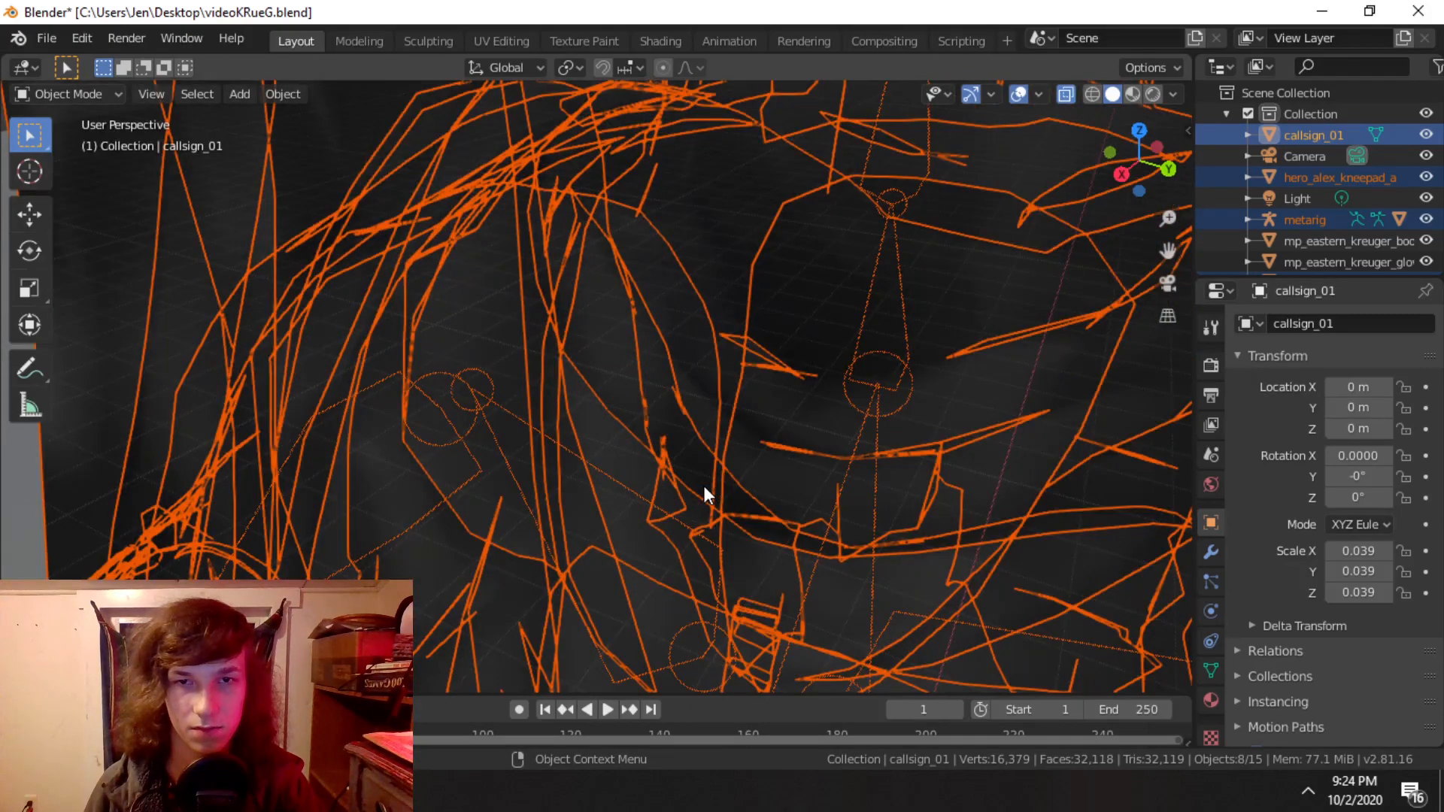
{"action": "scroll", "coordinate": [725, 445], "scroll_direction": "down", "scroll_amount": 8}
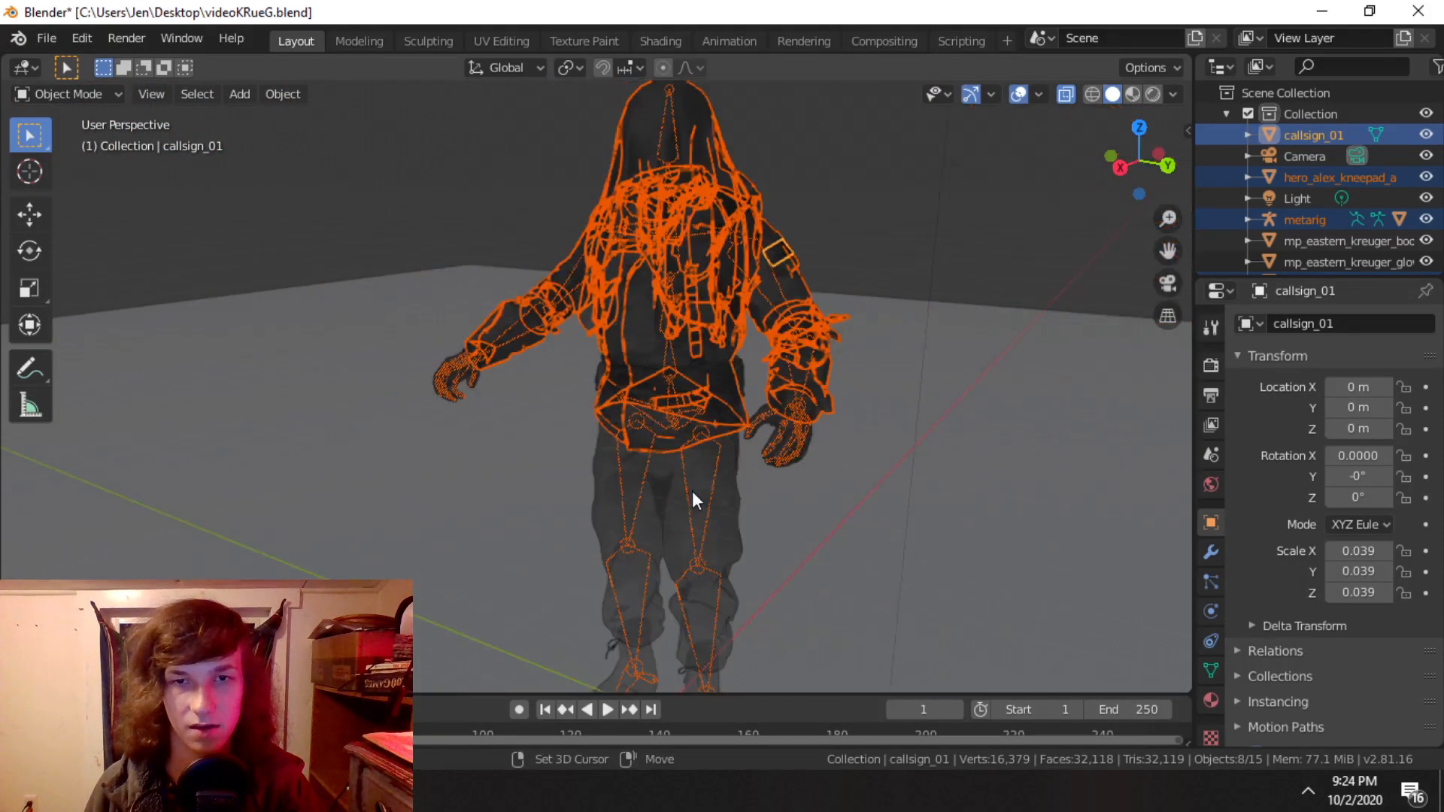
{"action": "middle_click_drag", "start_coordinate": [692, 490], "coordinate": [685, 409], "text": "shift"}
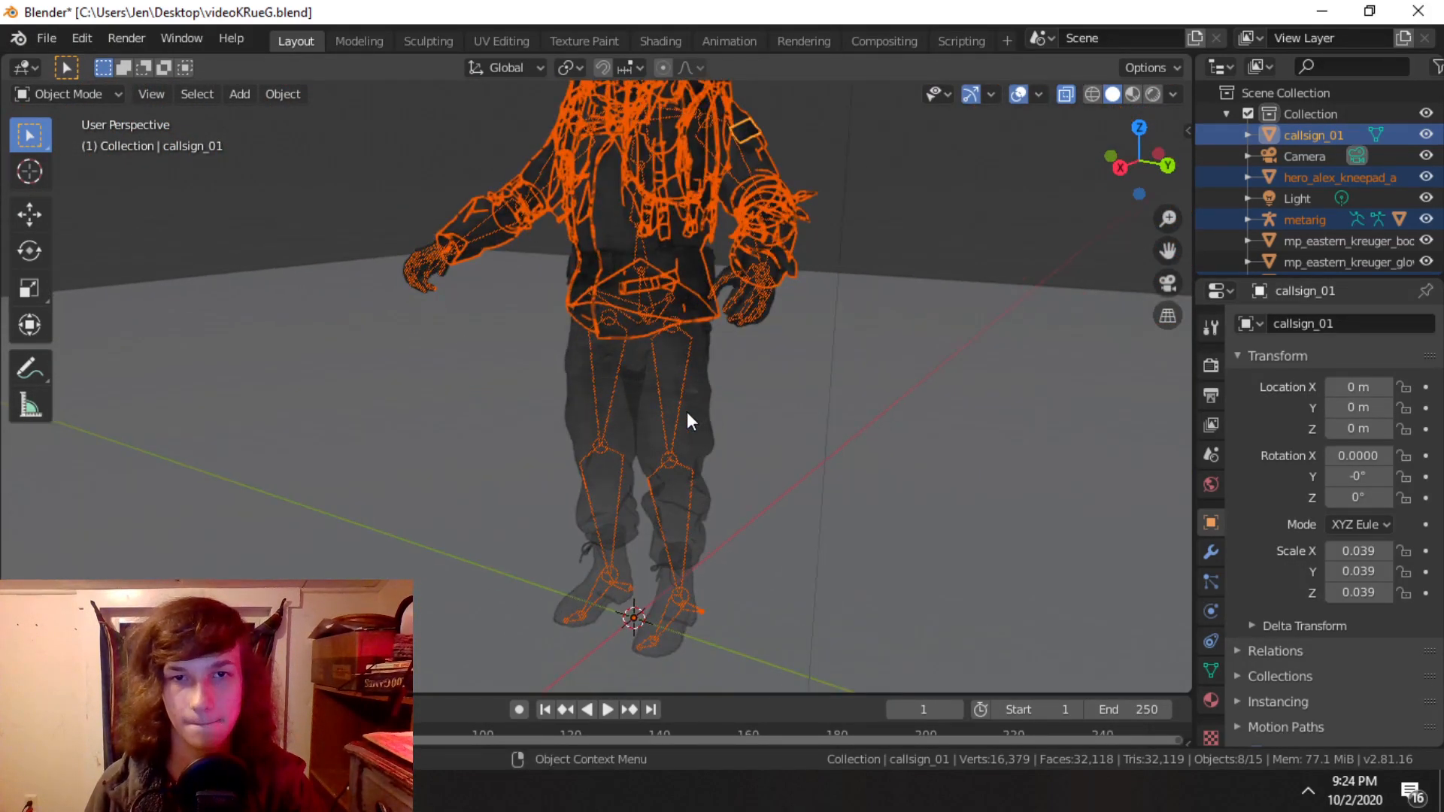
{"action": "left_click", "coordinate": [687, 412]}
{"action": "key", "text": "ctrl+z"}
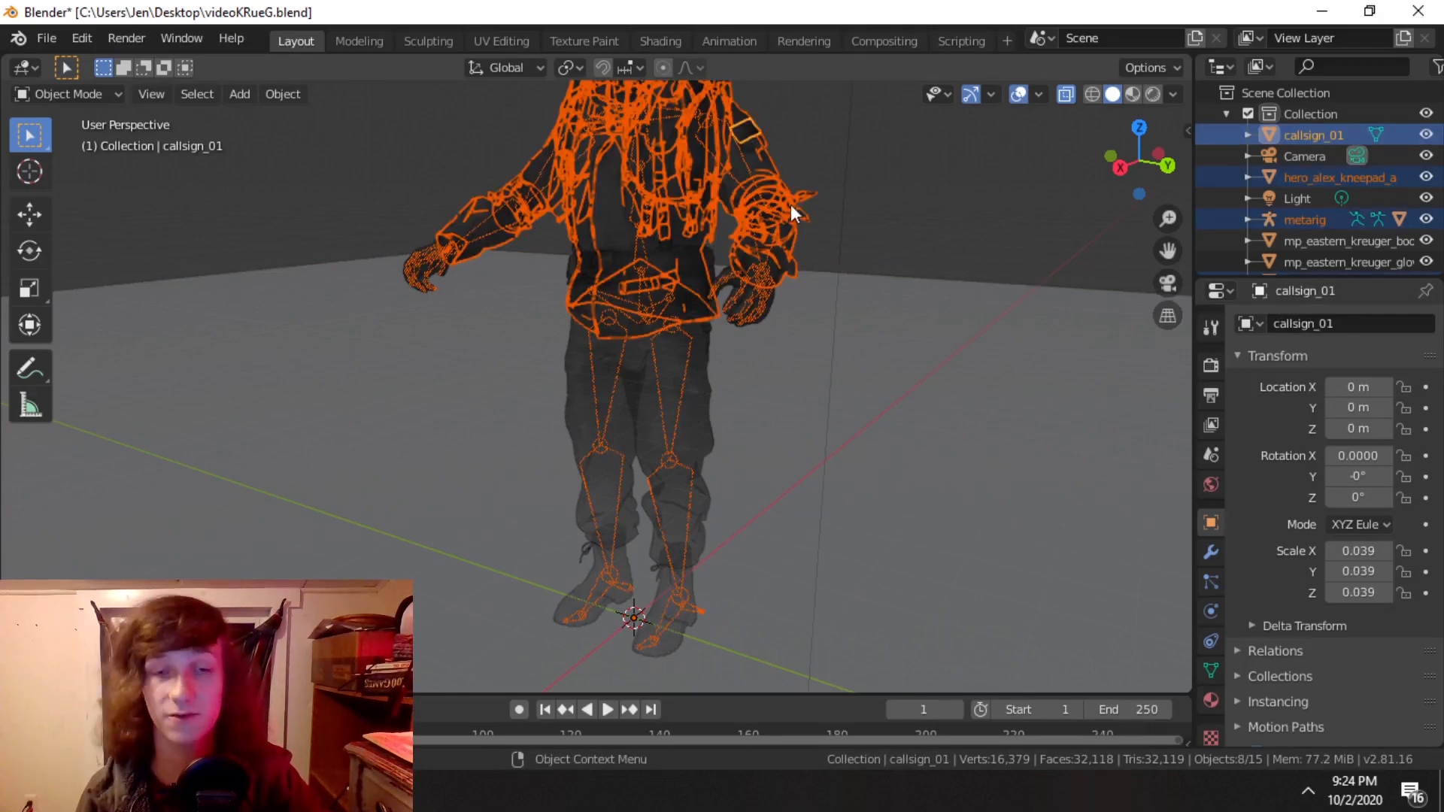
{"action": "middle_click_drag", "start_coordinate": [861, 195], "coordinate": [834, 357], "text": "shift"}
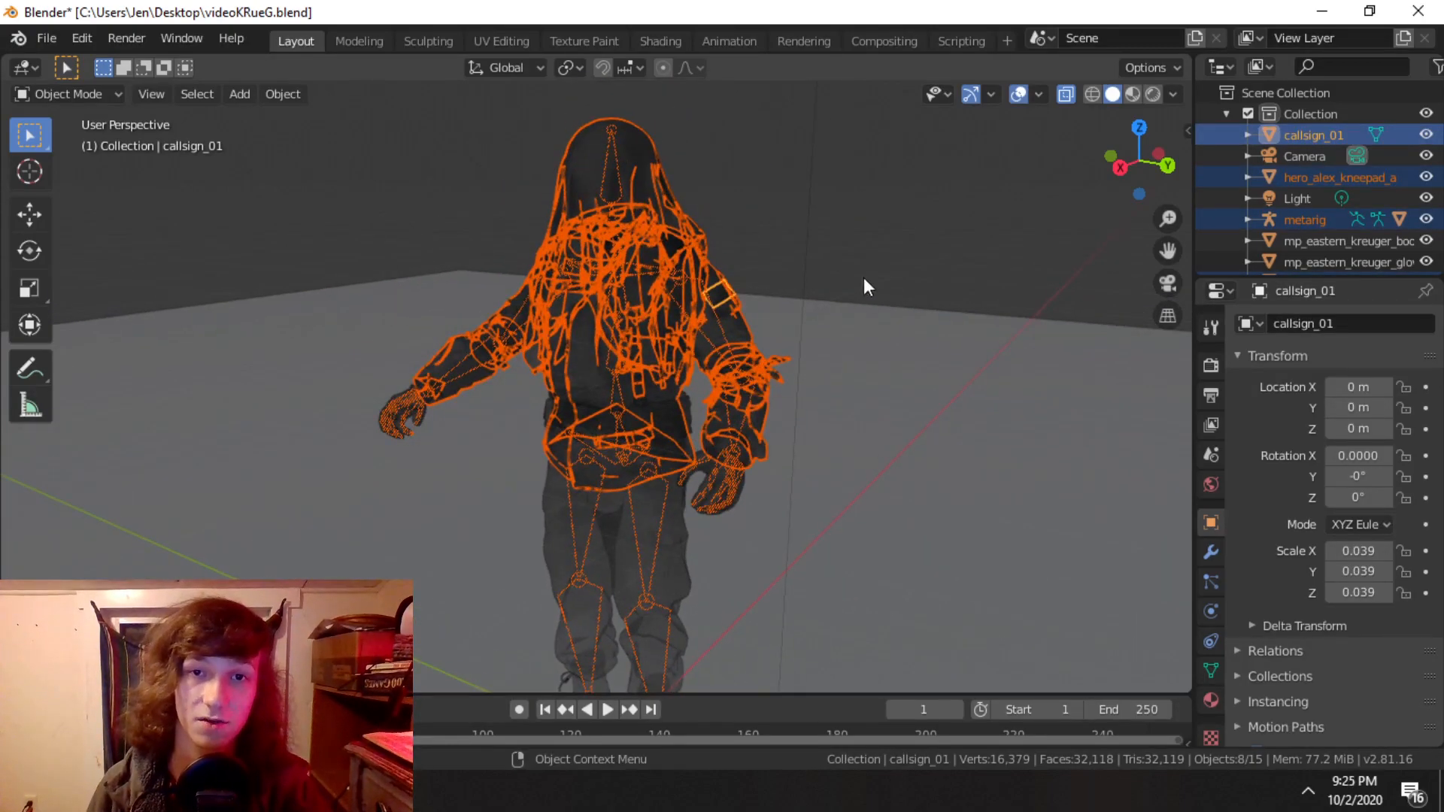
{"action": "left_click", "coordinate": [865, 274]}
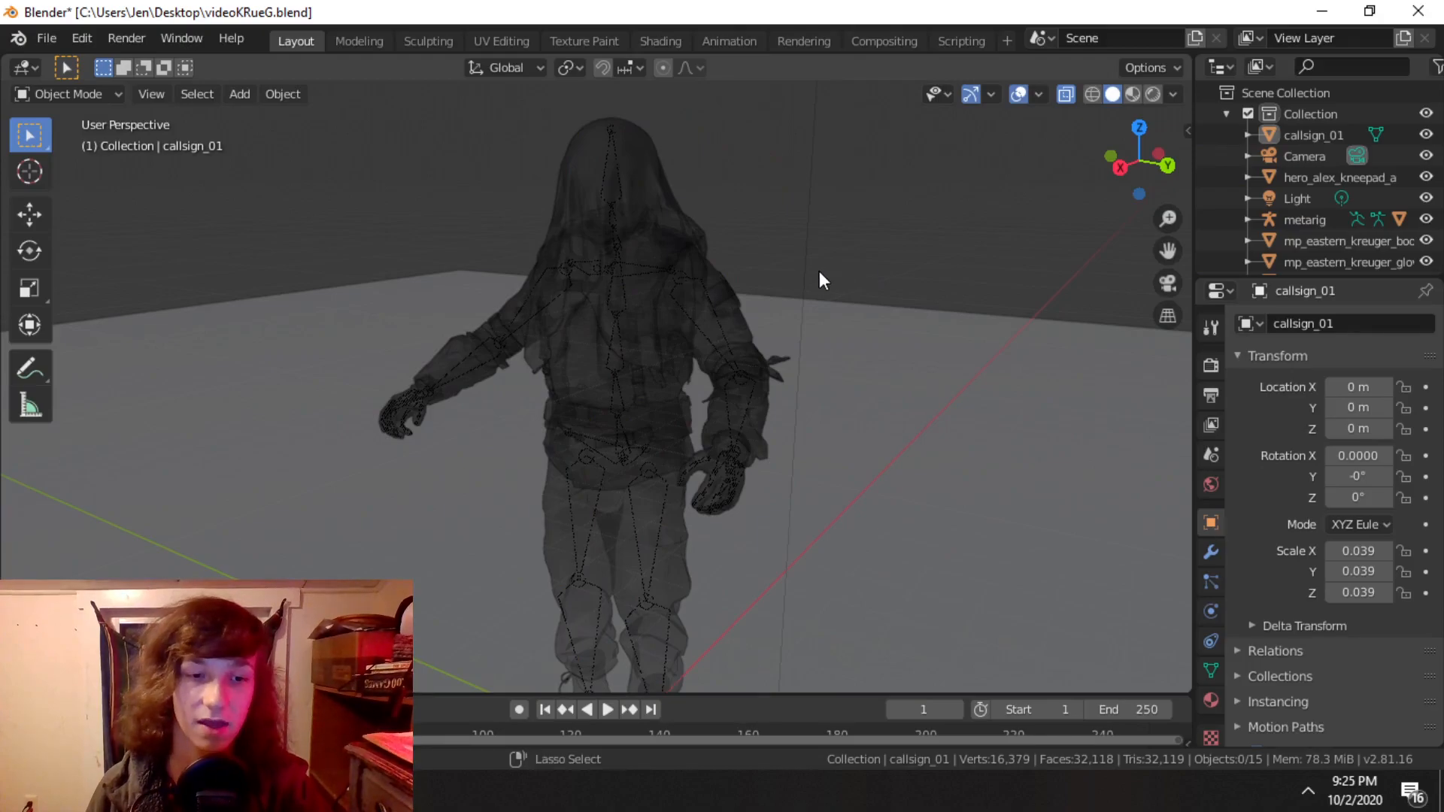
{"action": "key", "text": "ctrl+z"}
Step: Add the mp_eastern_kreuger_pants_b and mp_eastern_kreuger_boots_c meshes to the selection
{"action": "middle_click_drag", "start_coordinate": [756, 476], "coordinate": [720, 400]}
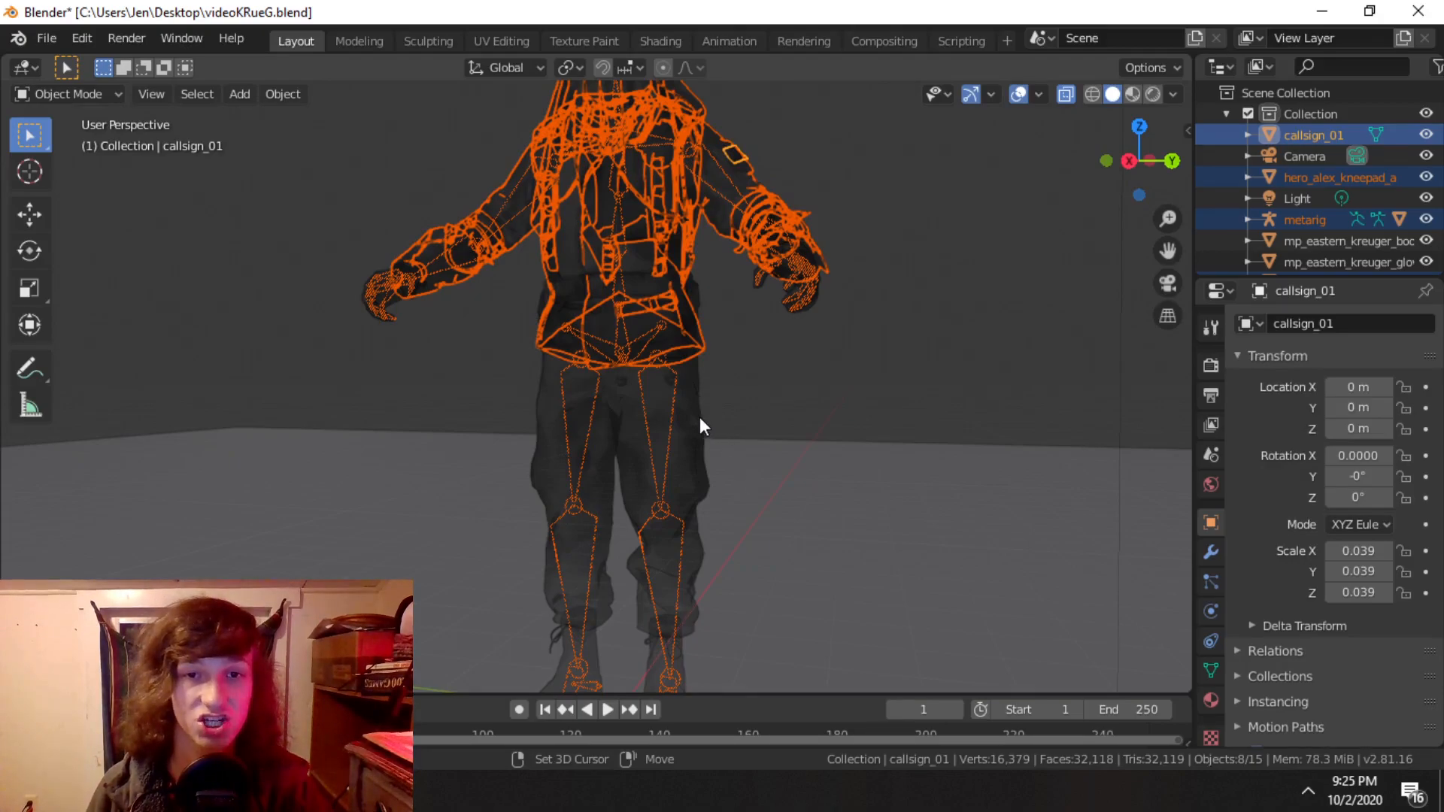
{"action": "left_click", "coordinate": [699, 417], "text": "shift"}
{"action": "middle_click_drag", "start_coordinate": [710, 529], "coordinate": [742, 355]}
{"action": "middle_click_drag", "start_coordinate": [711, 440], "coordinate": [719, 400]}
{"action": "scroll", "coordinate": [719, 400], "scroll_direction": "up", "scroll_amount": 5}
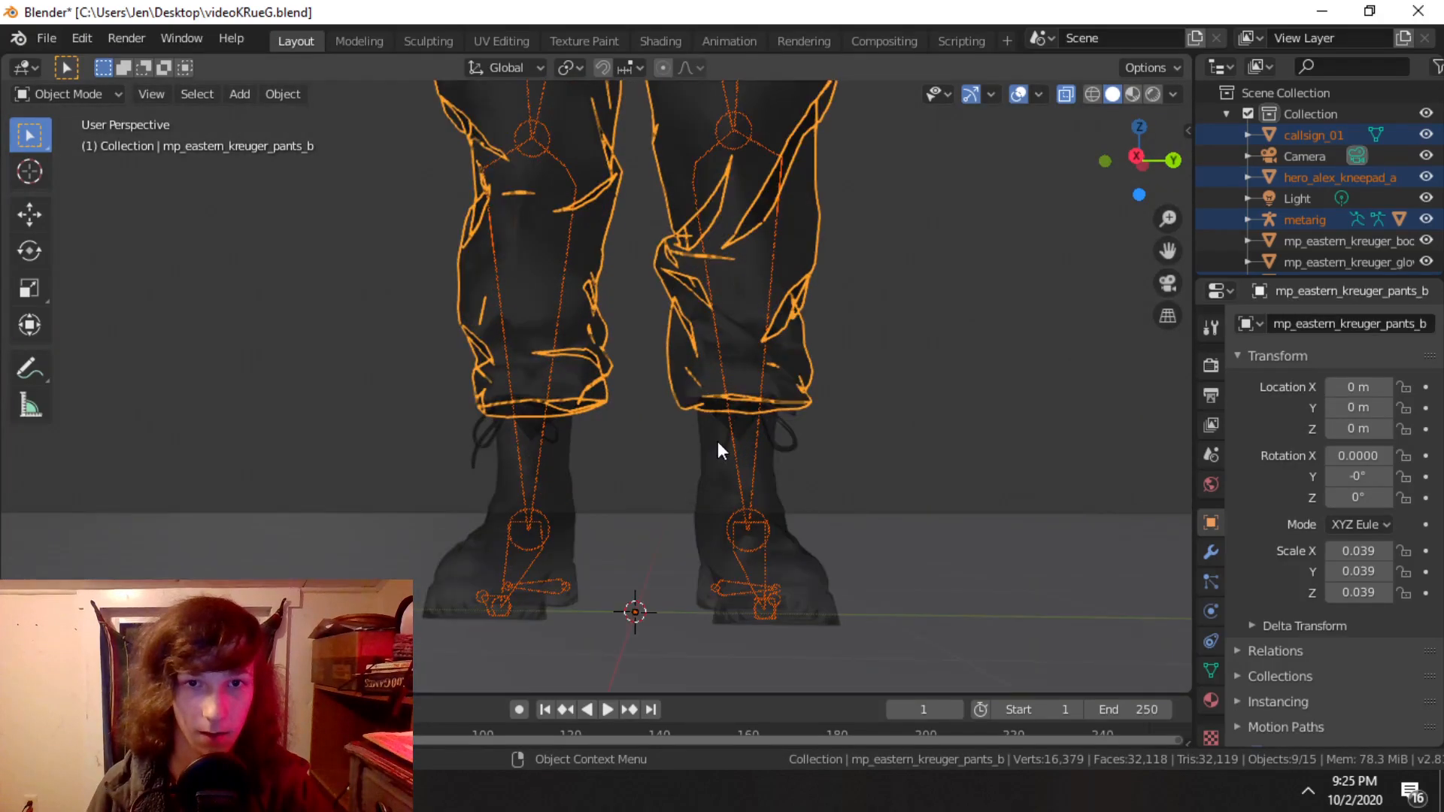
{"action": "left_click", "coordinate": [564, 480], "text": "shift"}
Step: Make the metarig the active object and parent the selected meshes to it with automatic weights
{"action": "scroll", "coordinate": [516, 316], "scroll_direction": "down", "scroll_amount": 4}
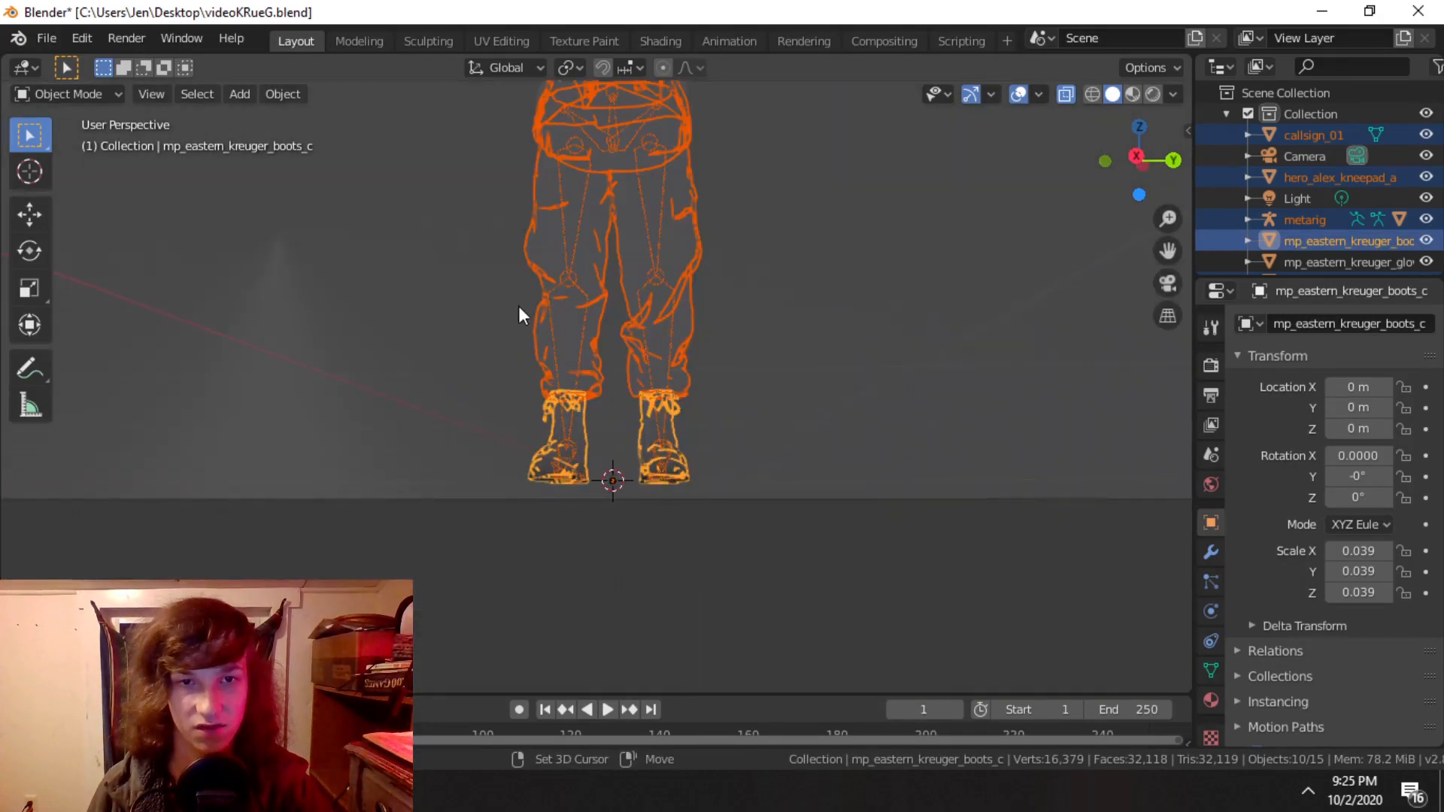
{"action": "middle_click_drag", "start_coordinate": [516, 315], "coordinate": [600, 108], "text": "shift"}
{"action": "middle_click_drag", "start_coordinate": [788, 498], "coordinate": [674, 441]}
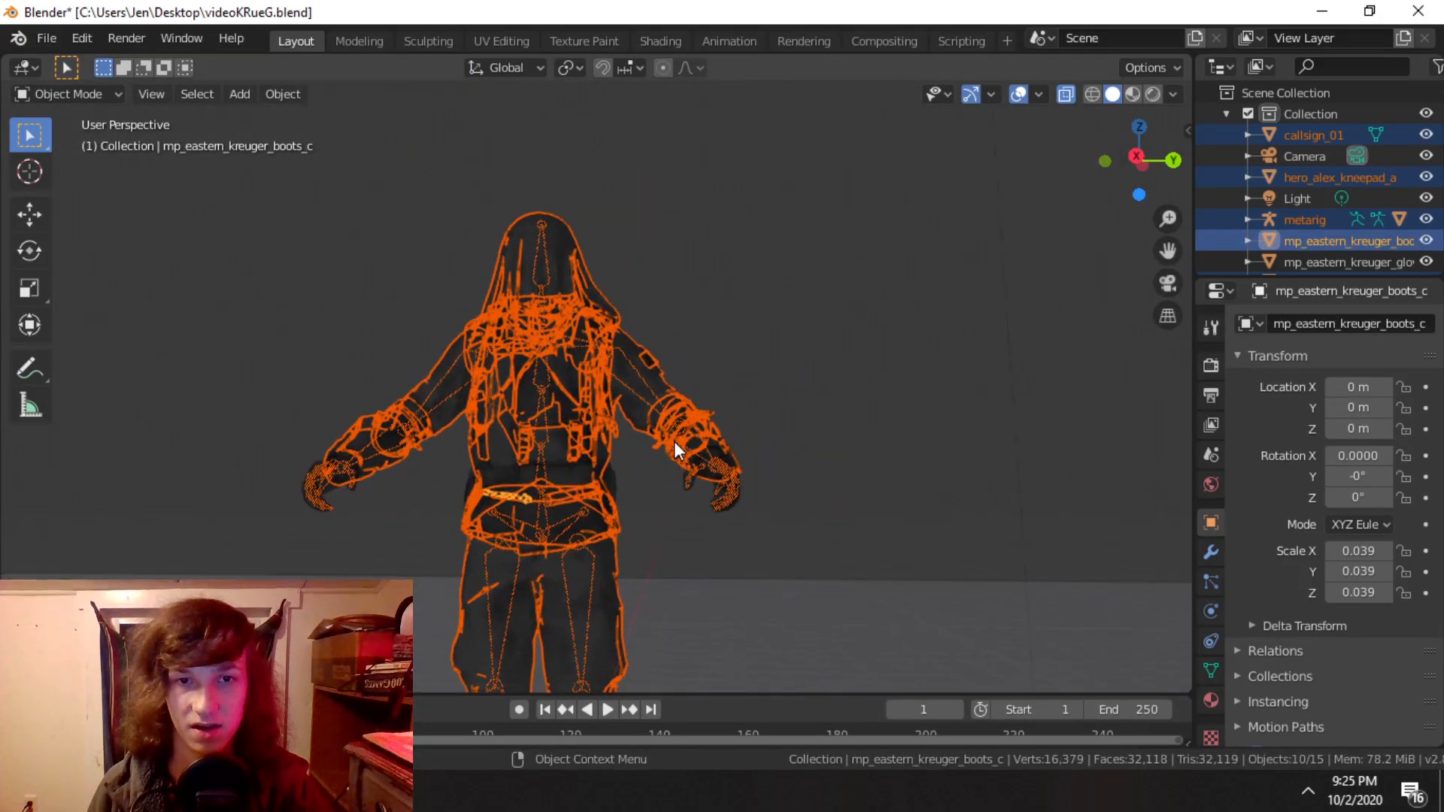
{"action": "scroll", "coordinate": [676, 436], "scroll_direction": "up", "scroll_amount": 5}
{"action": "scroll", "coordinate": [689, 428], "scroll_direction": "up", "scroll_amount": 3}
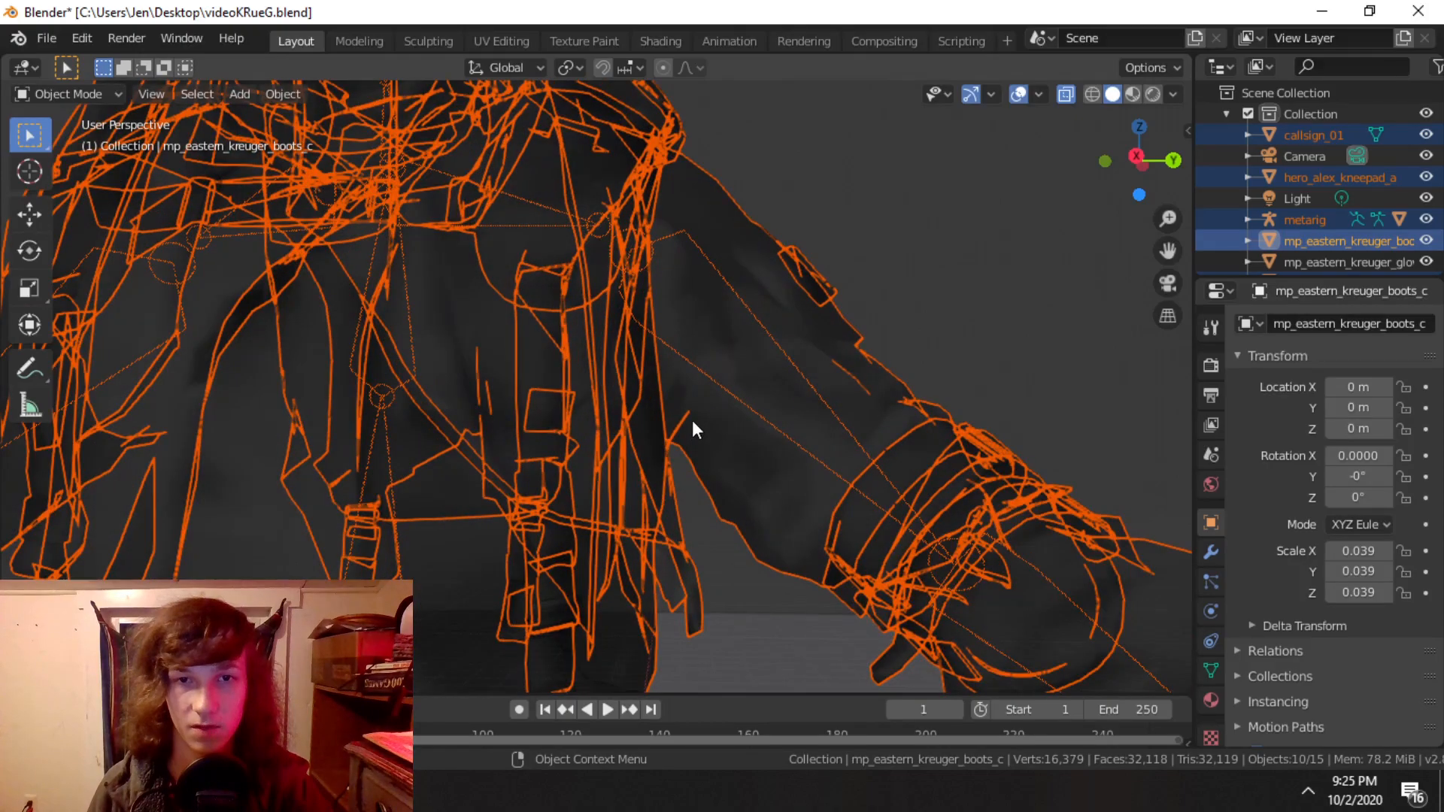
{"action": "left_click", "coordinate": [755, 413], "text": "shift"}
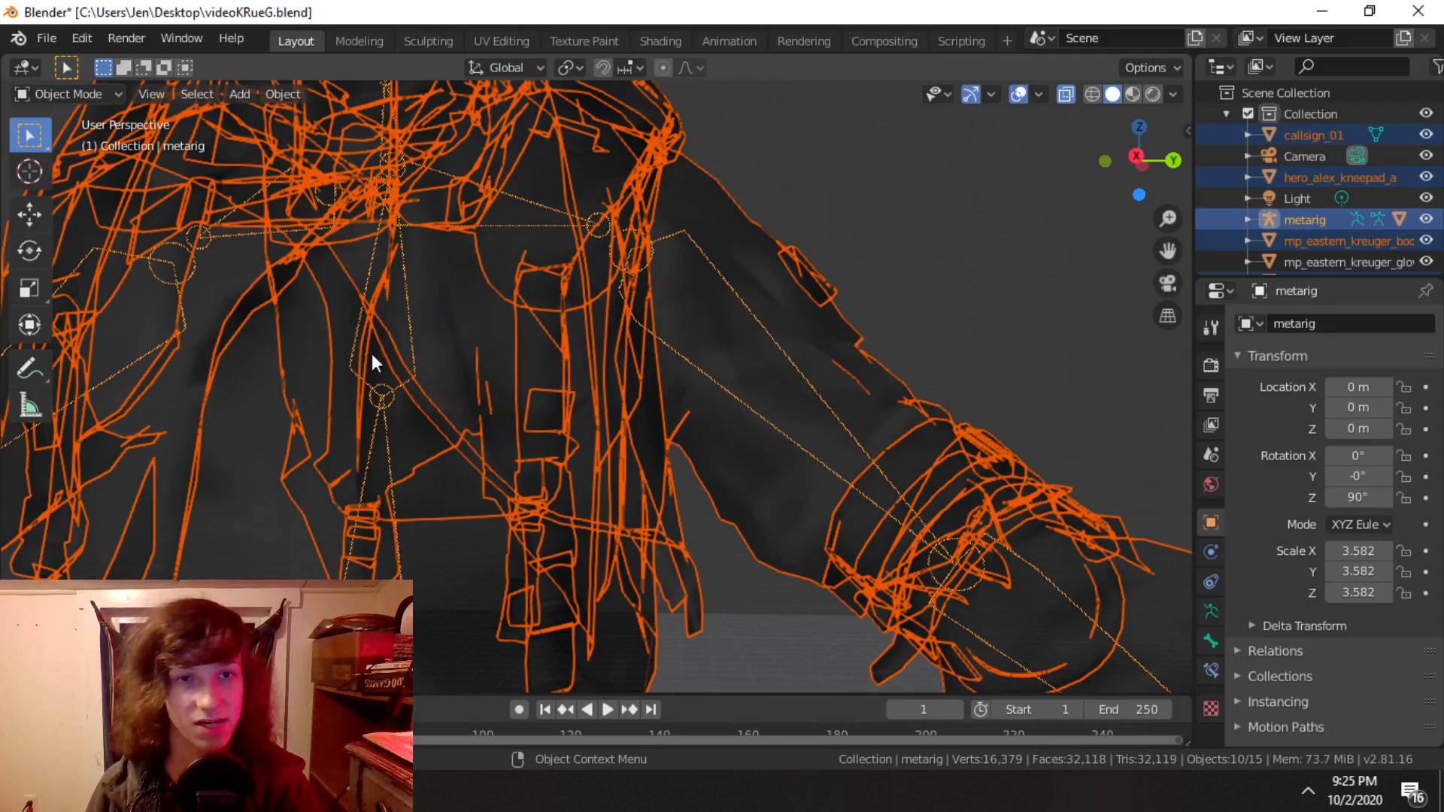
{"action": "scroll", "coordinate": [425, 332], "scroll_direction": "down", "scroll_amount": 6}
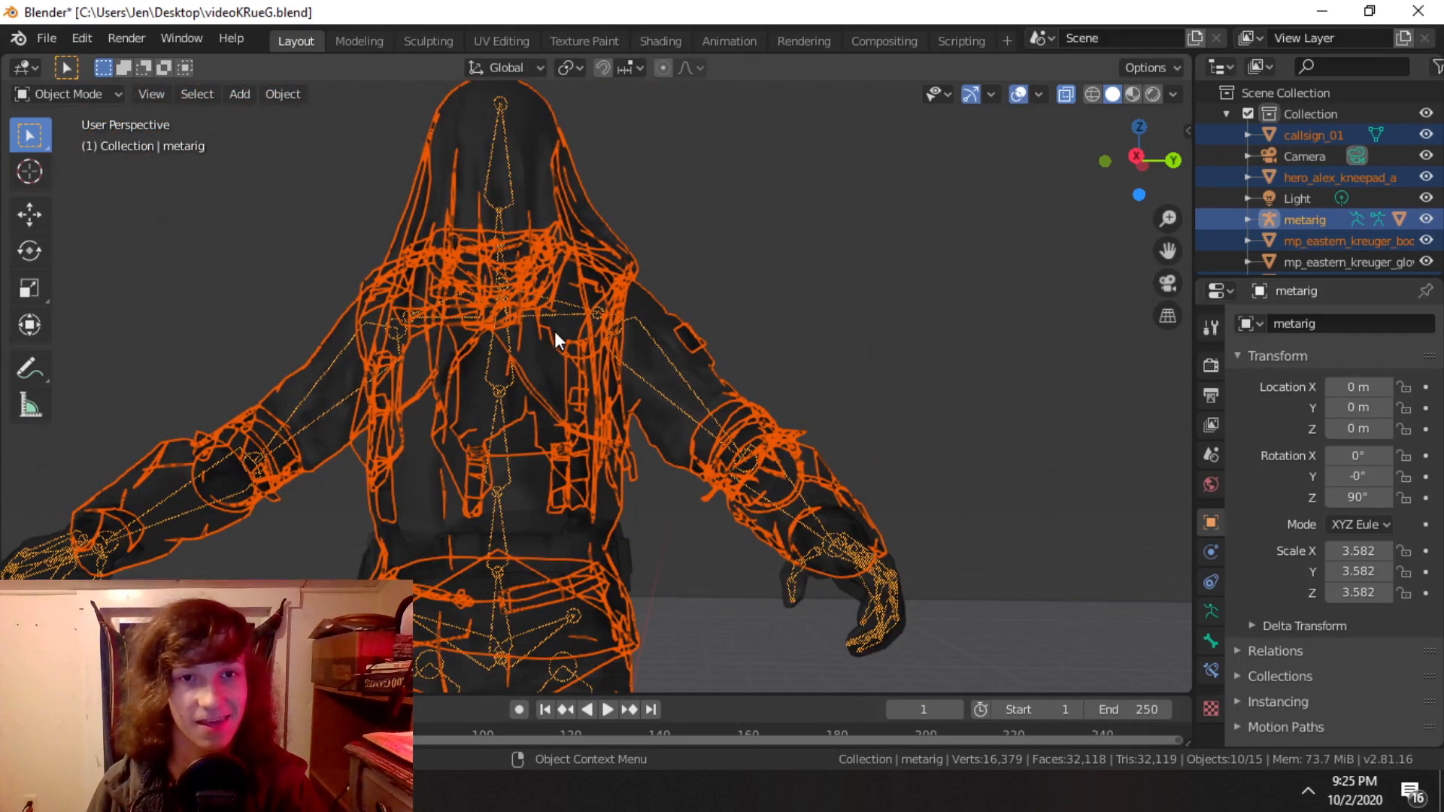
{"action": "right_click", "coordinate": [613, 311]}
{"action": "mouse_move", "coordinate": [609, 310]}
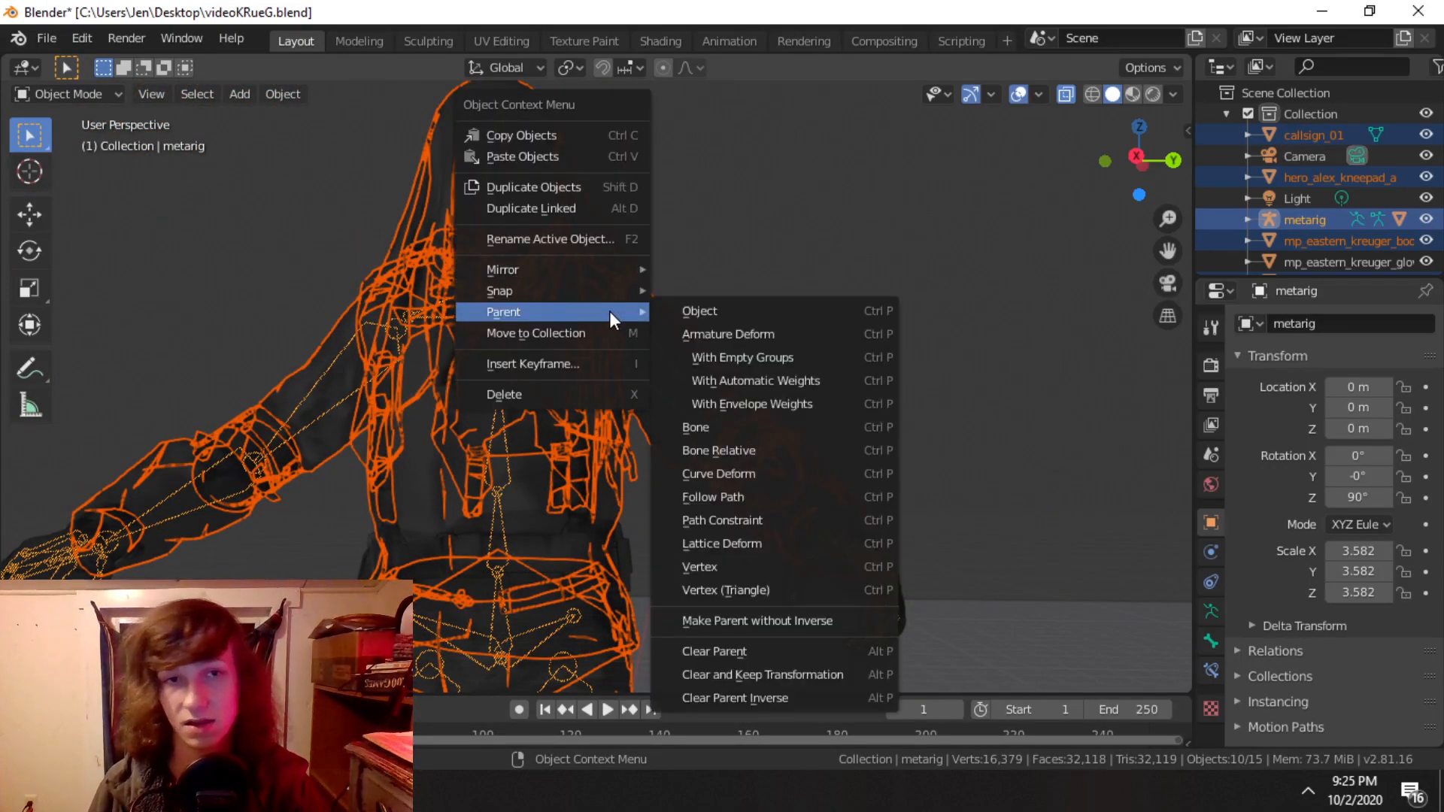
{"action": "left_click", "coordinate": [798, 382]}
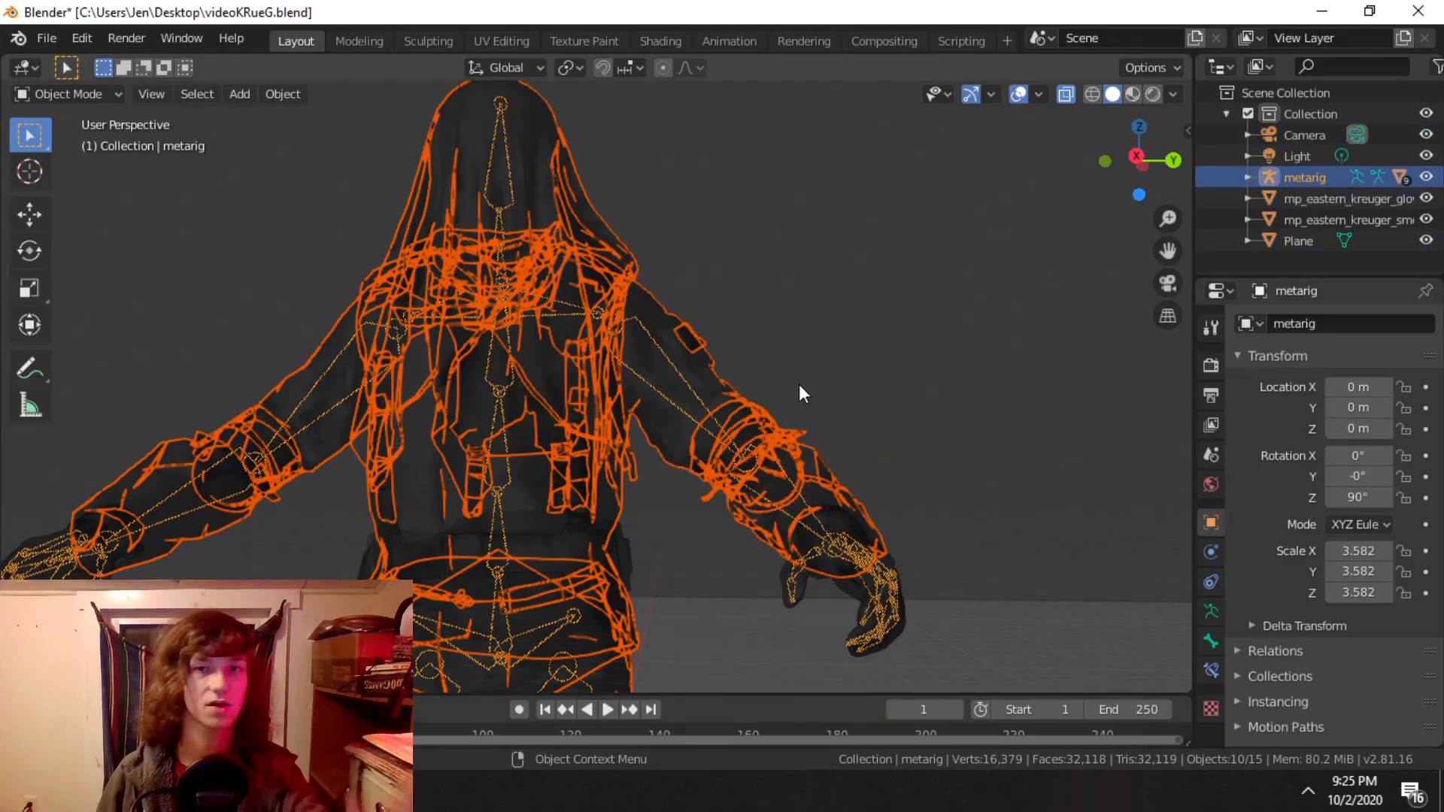
Step: Clear the selection and turn off the X-ray display to show the character as solid
{"action": "middle_click_drag", "start_coordinate": [542, 354], "coordinate": [625, 386]}
{"action": "left_click", "coordinate": [675, 277]}
{"action": "scroll", "coordinate": [727, 278], "scroll_direction": "down", "scroll_amount": 5}
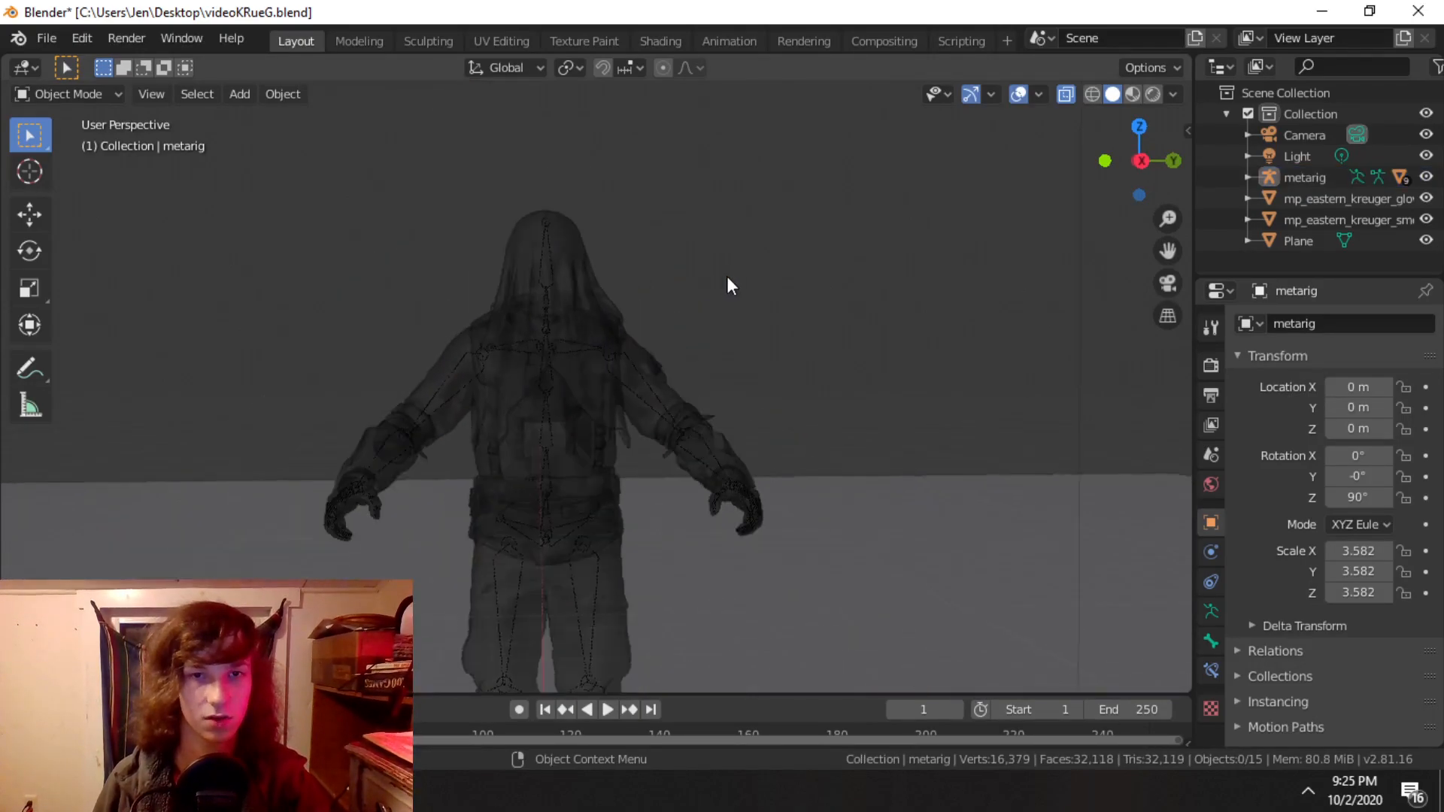
{"action": "scroll", "coordinate": [677, 289], "scroll_direction": "up", "scroll_amount": 1}
{"action": "key", "text": "alt+z"}
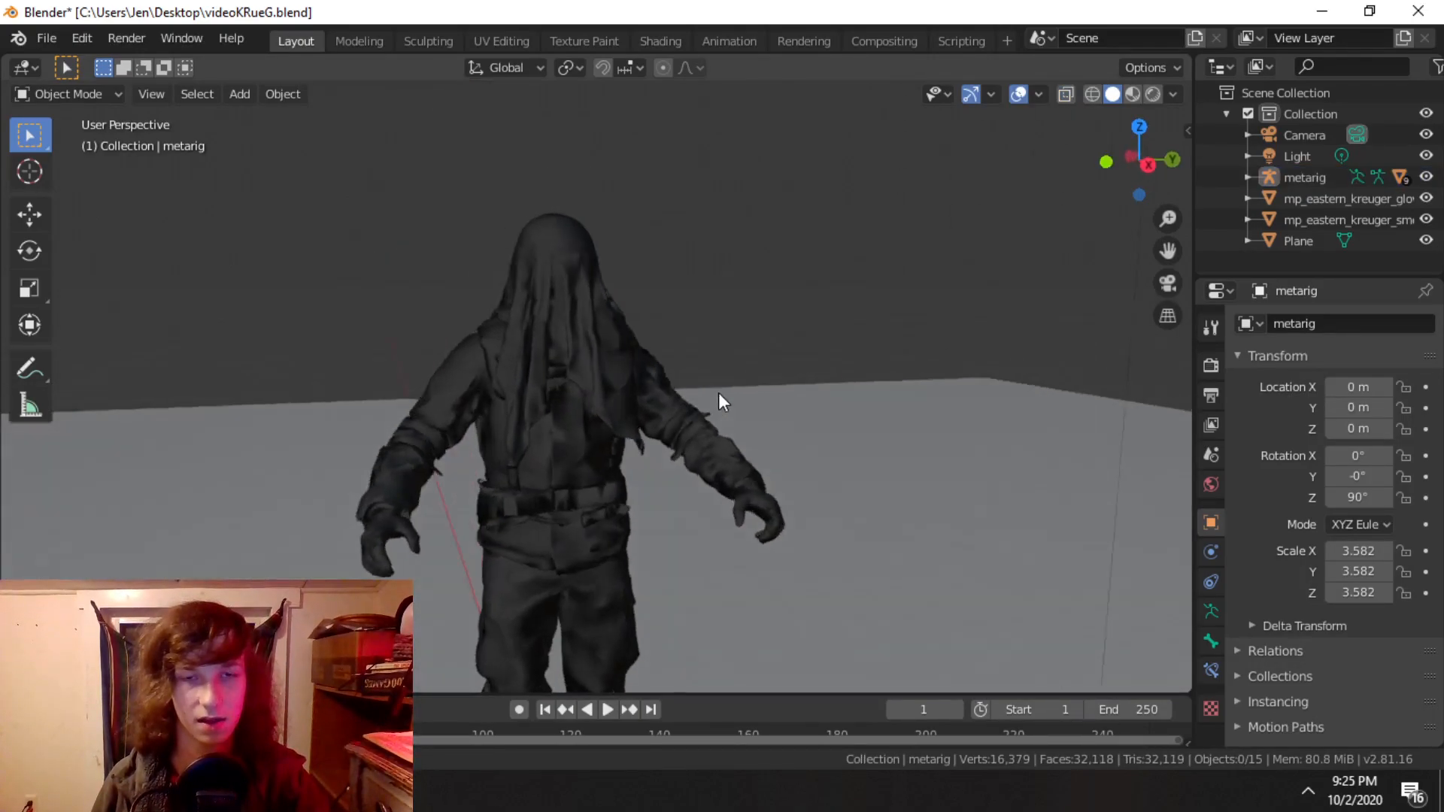
Step: Examine the parented character's head net, sleeves, torso and belt from several angles for mesh problems
{"action": "scroll", "coordinate": [735, 419], "scroll_direction": "up", "scroll_amount": 6}
{"action": "scroll", "coordinate": [750, 429], "scroll_direction": "down", "scroll_amount": 3}
{"action": "scroll", "coordinate": [750, 428], "scroll_direction": "up", "scroll_amount": 2}
{"action": "middle_click_drag", "start_coordinate": [394, 403], "coordinate": [694, 438], "text": "shift"}
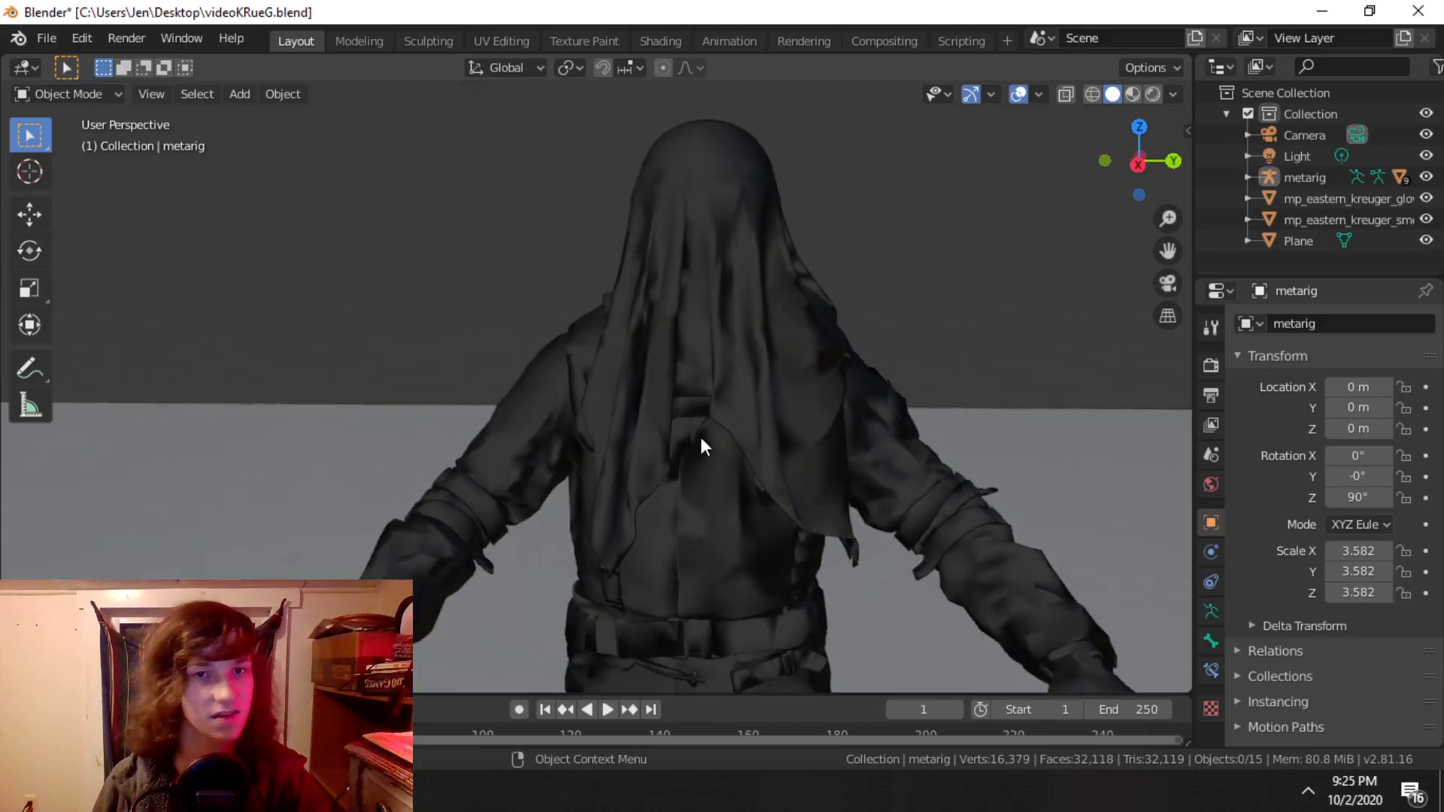
{"action": "scroll", "coordinate": [639, 490], "scroll_direction": "down", "scroll_amount": 3}
{"action": "middle_click_drag", "start_coordinate": [693, 495], "coordinate": [544, 461]}
{"action": "scroll", "coordinate": [754, 472], "scroll_direction": "up", "scroll_amount": 6}
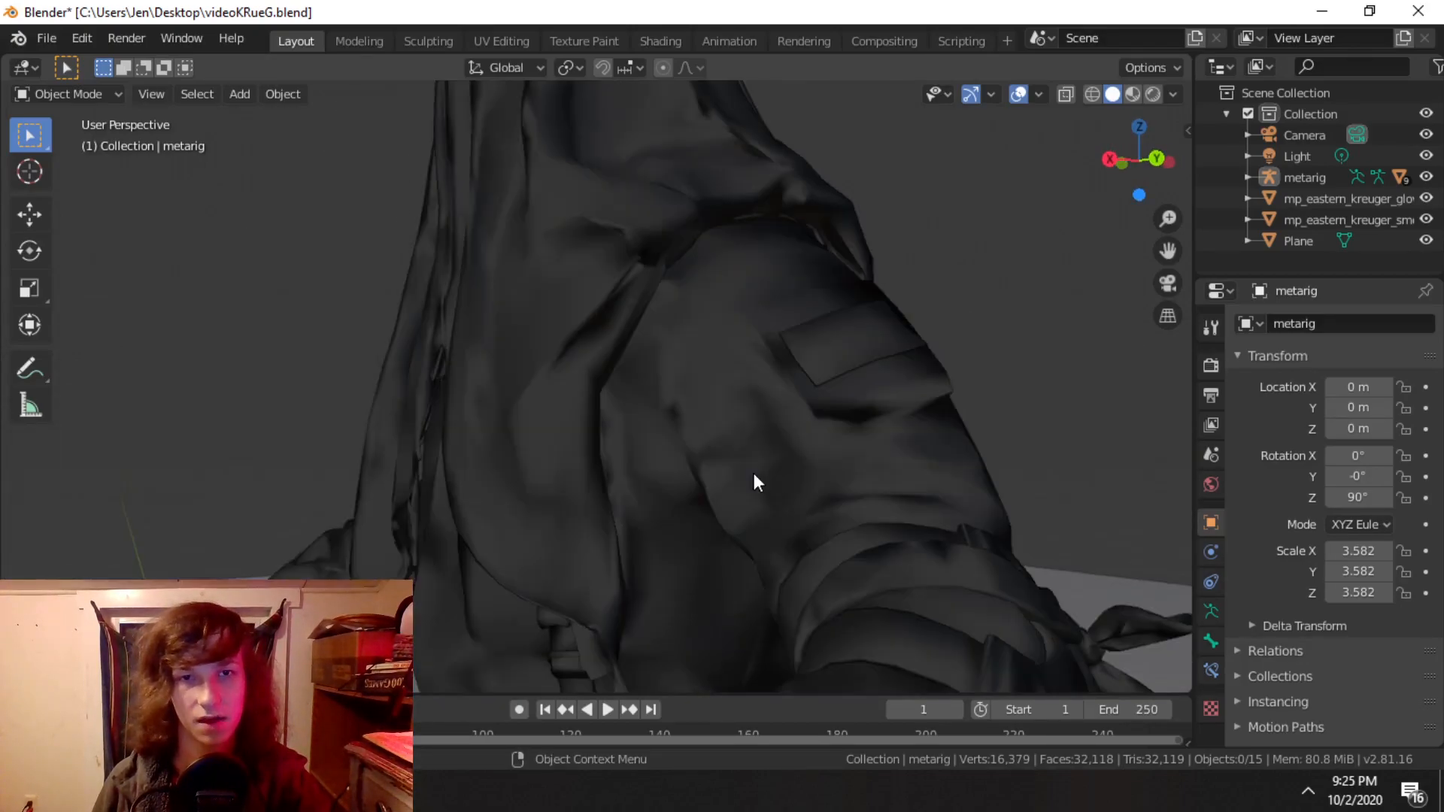
{"action": "scroll", "coordinate": [765, 257], "scroll_direction": "down", "scroll_amount": 4}
{"action": "middle_click_drag", "start_coordinate": [541, 282], "coordinate": [770, 324]}
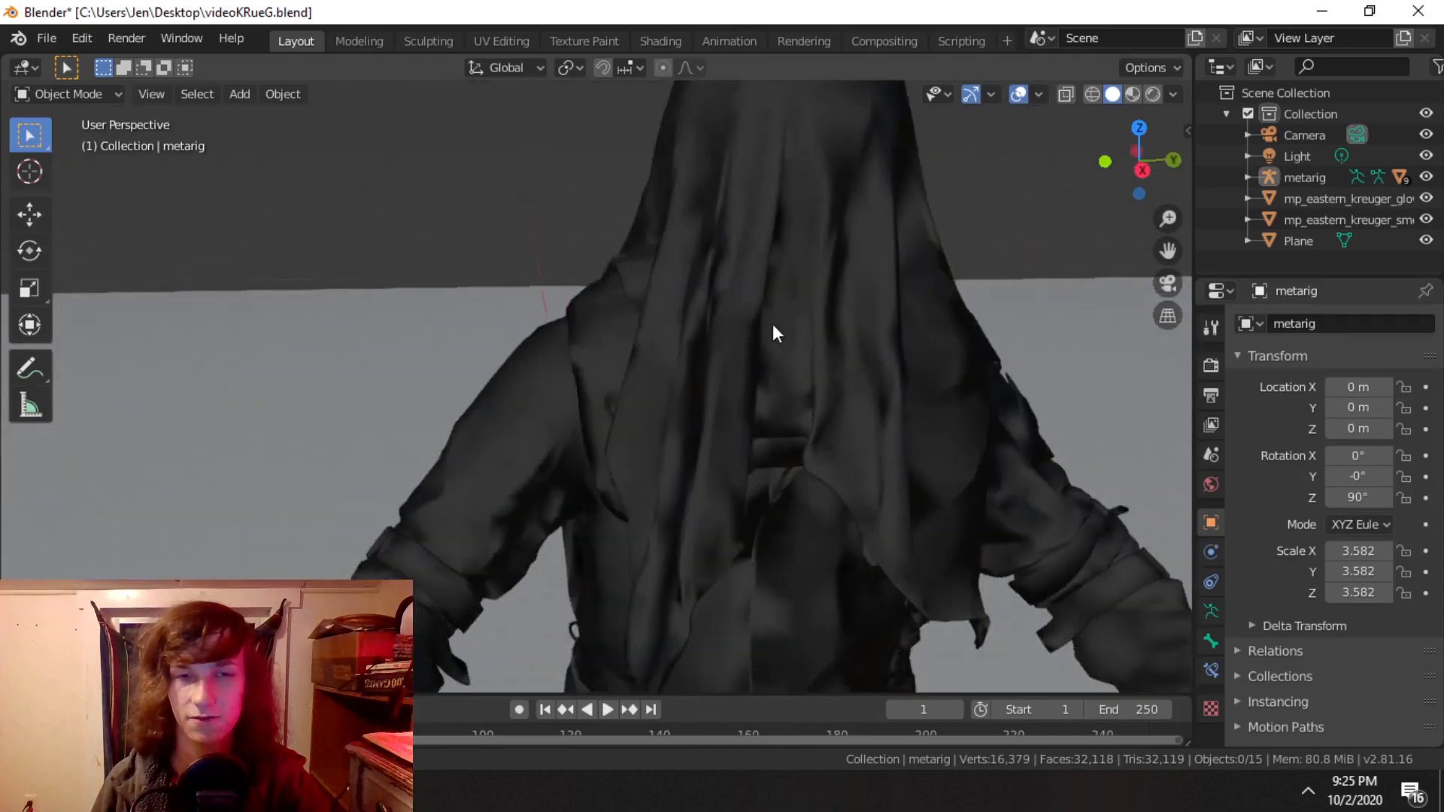
{"action": "scroll", "coordinate": [849, 430], "scroll_direction": "up", "scroll_amount": 3}
{"action": "middle_click_drag", "start_coordinate": [848, 431], "coordinate": [752, 232], "text": "shift"}
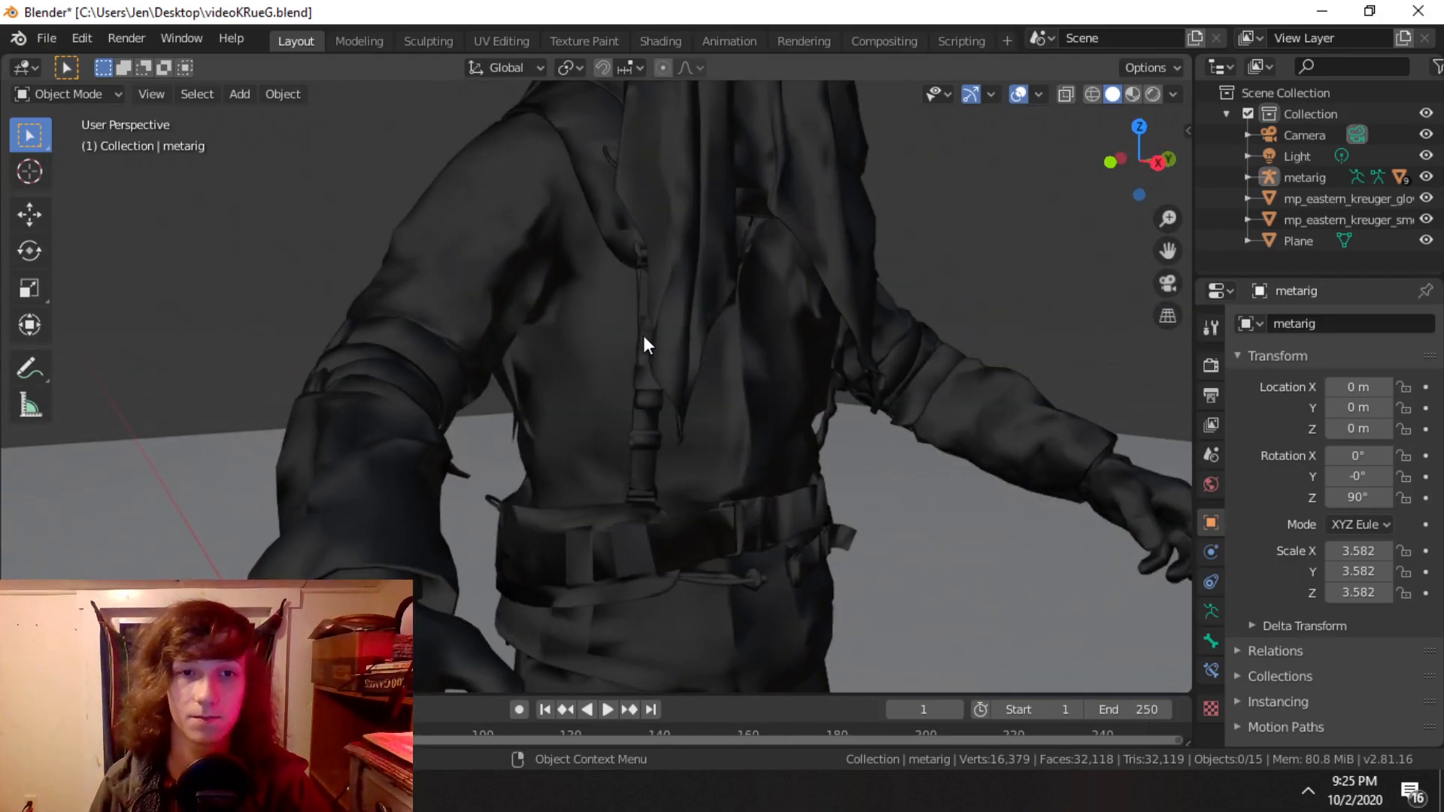
{"action": "middle_click_drag", "start_coordinate": [668, 319], "coordinate": [580, 311]}
{"action": "scroll", "coordinate": [718, 332], "scroll_direction": "down", "scroll_amount": 3}
{"action": "scroll", "coordinate": [588, 323], "scroll_direction": "up", "scroll_amount": 1}
{"action": "scroll", "coordinate": [727, 377], "scroll_direction": "up", "scroll_amount": 5}
{"action": "scroll", "coordinate": [724, 375], "scroll_direction": "down", "scroll_amount": 4}
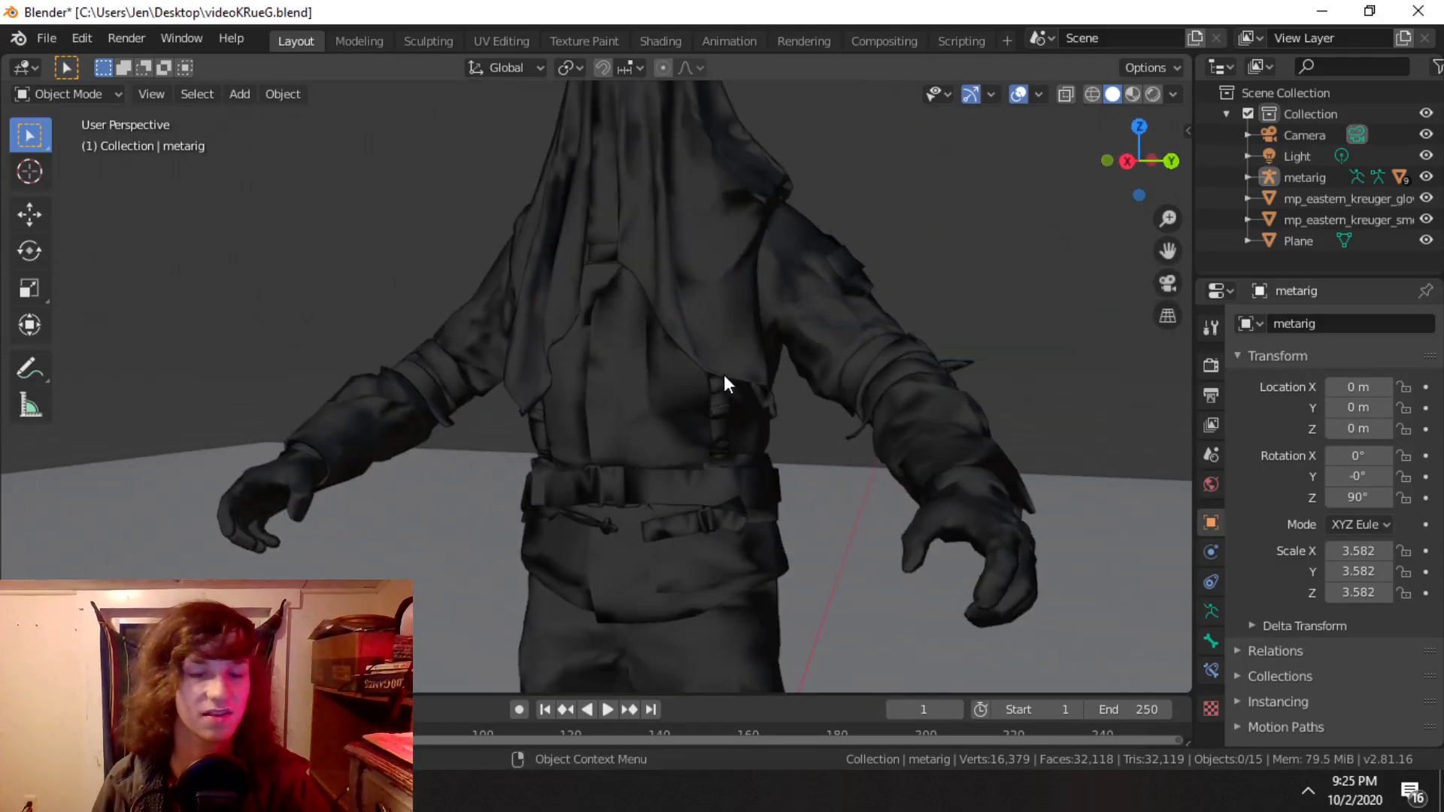
{"action": "scroll", "coordinate": [828, 331], "scroll_direction": "down", "scroll_amount": 4}
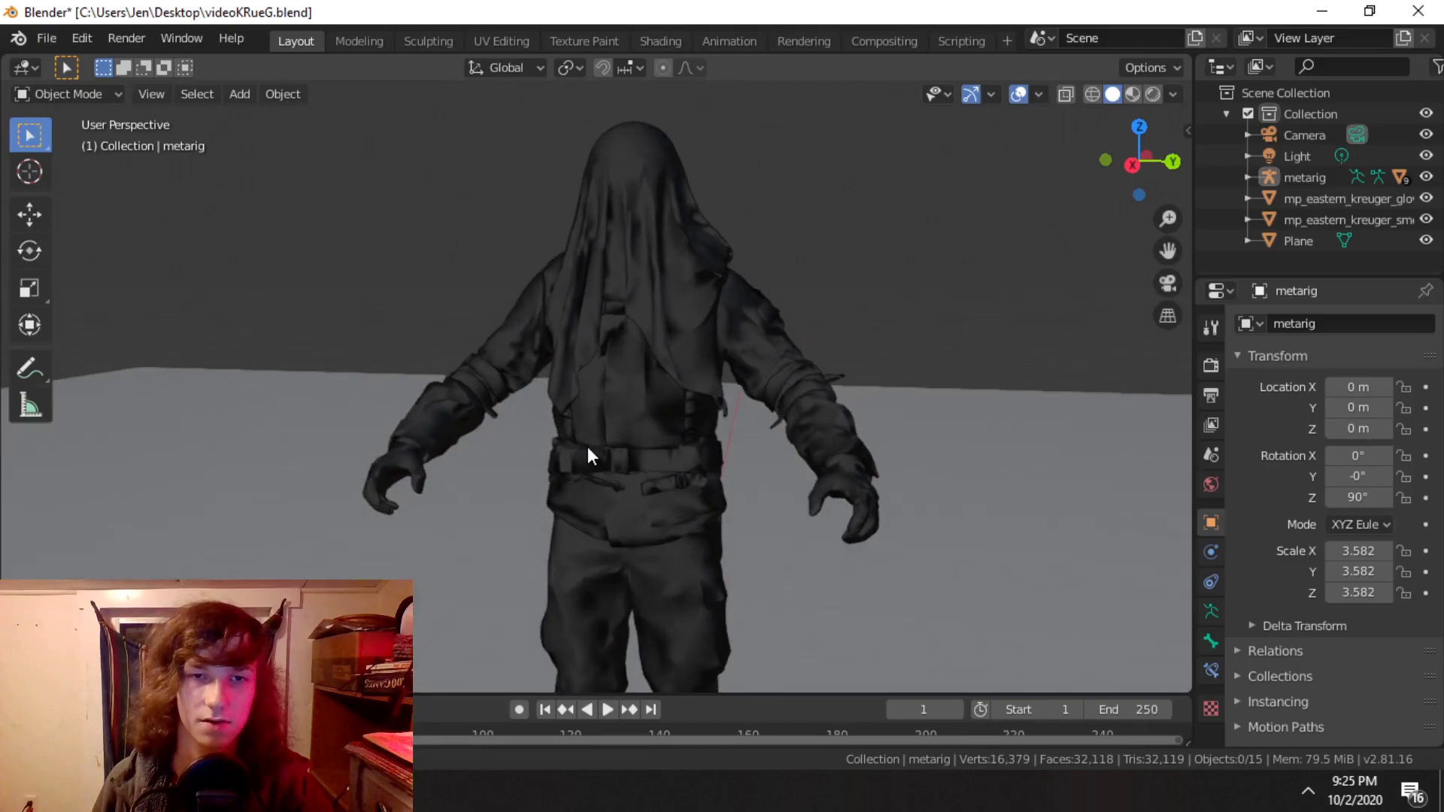
{"action": "middle_click_drag", "start_coordinate": [588, 449], "coordinate": [642, 451]}
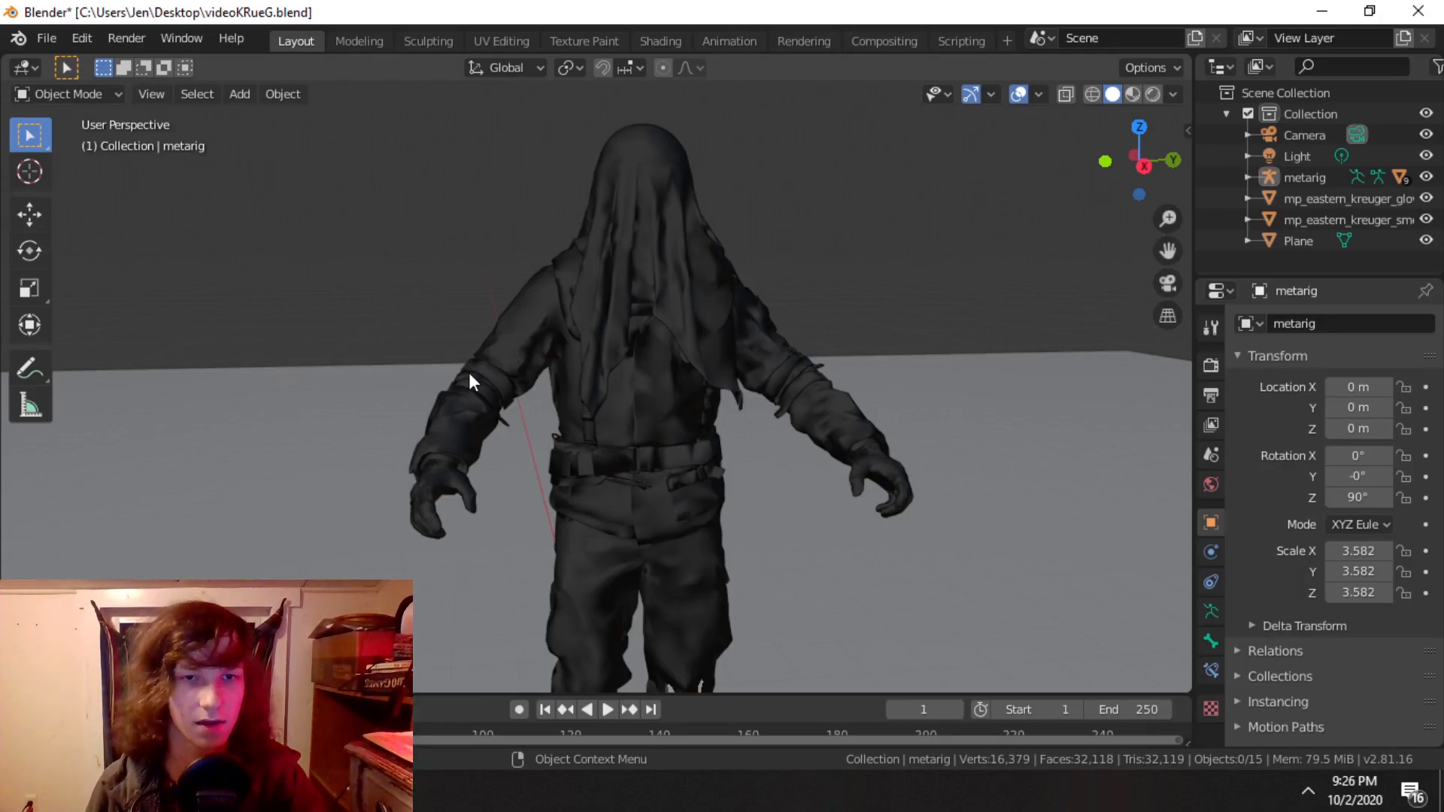
Step: Turn on X-ray display, select the metarig inside the body and switch it to Pose Mode
{"action": "scroll", "coordinate": [540, 355], "scroll_direction": "up", "scroll_amount": 6}
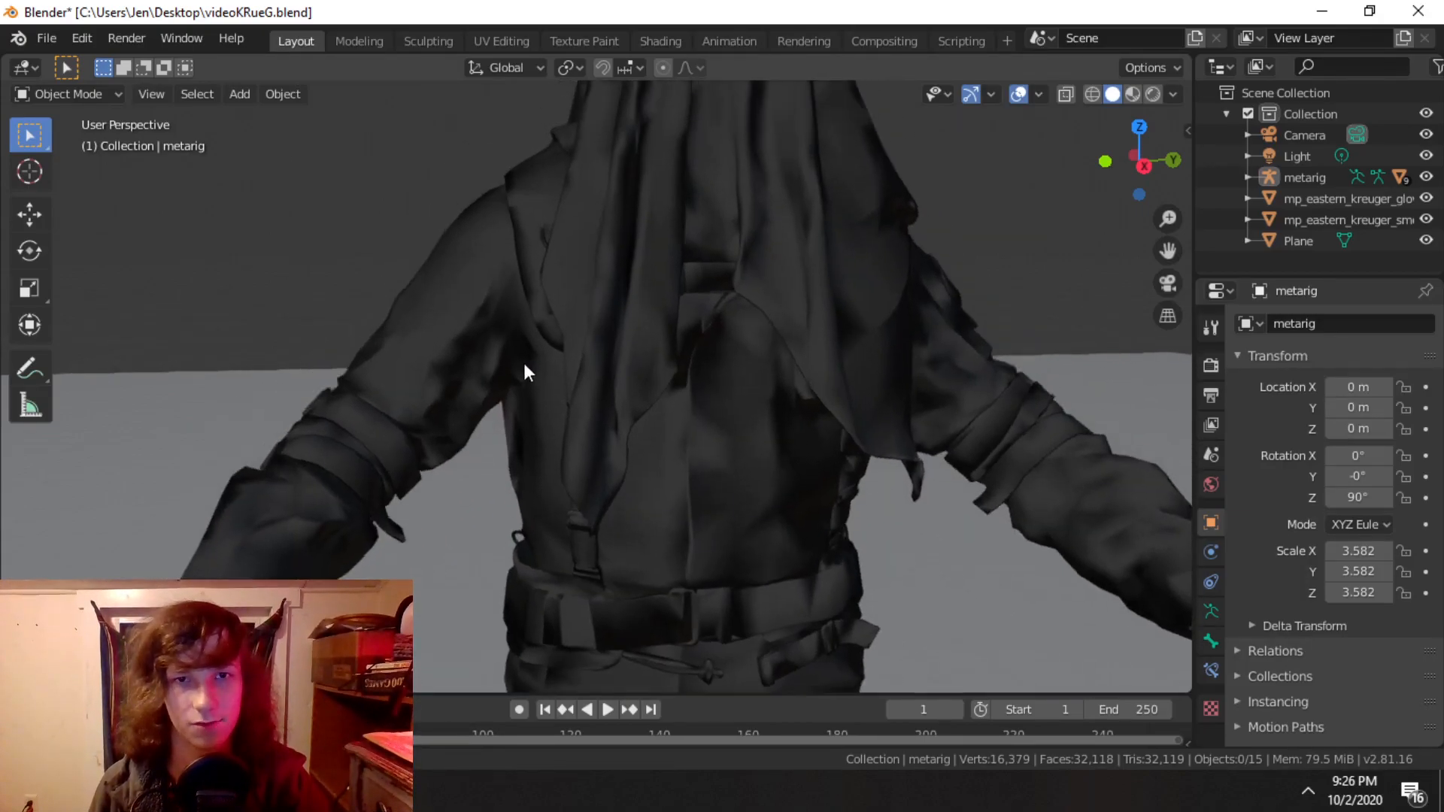
{"action": "key", "text": "alt+z"}
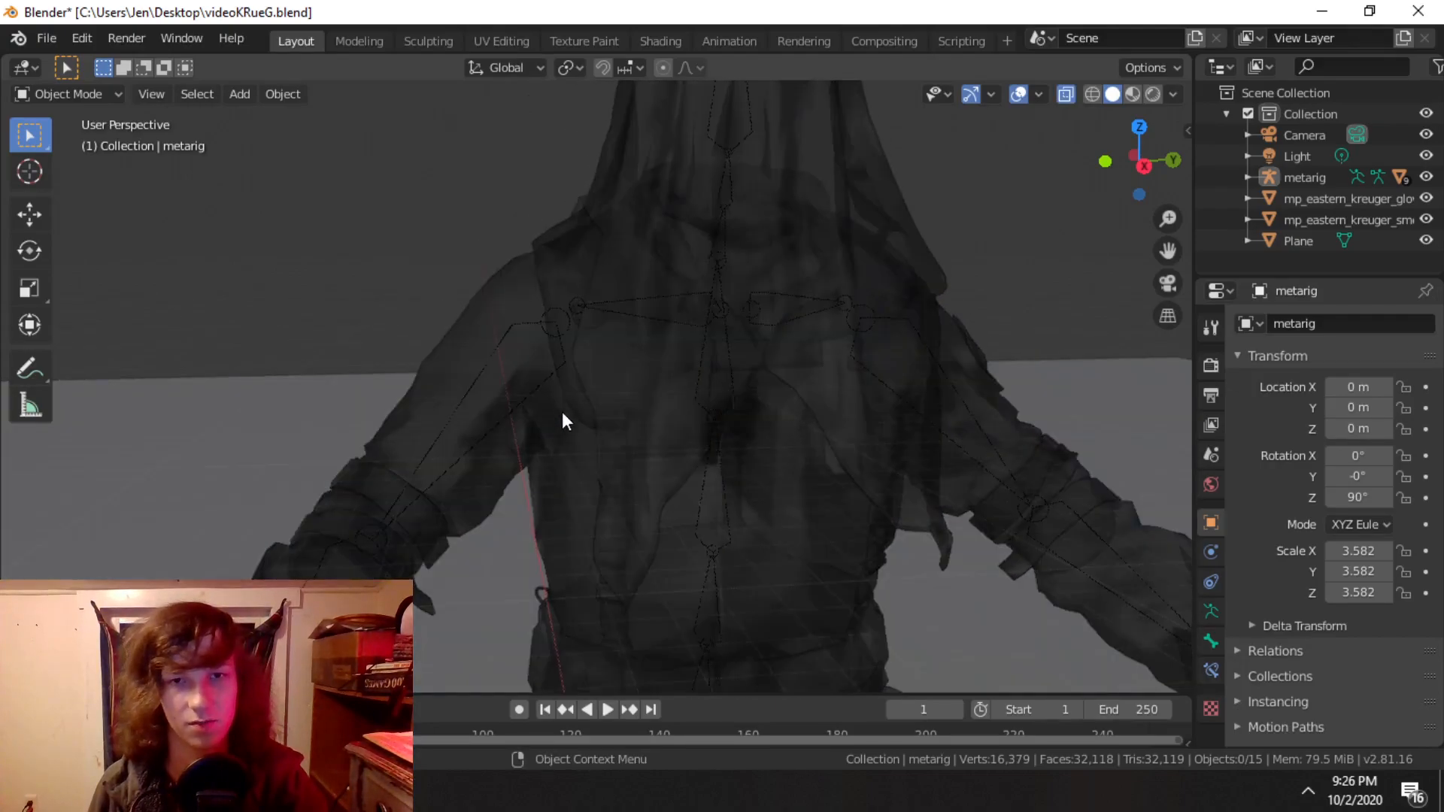
{"action": "left_click", "coordinate": [558, 342]}
{"action": "left_click", "coordinate": [558, 340]}
{"action": "left_click", "coordinate": [558, 339]}
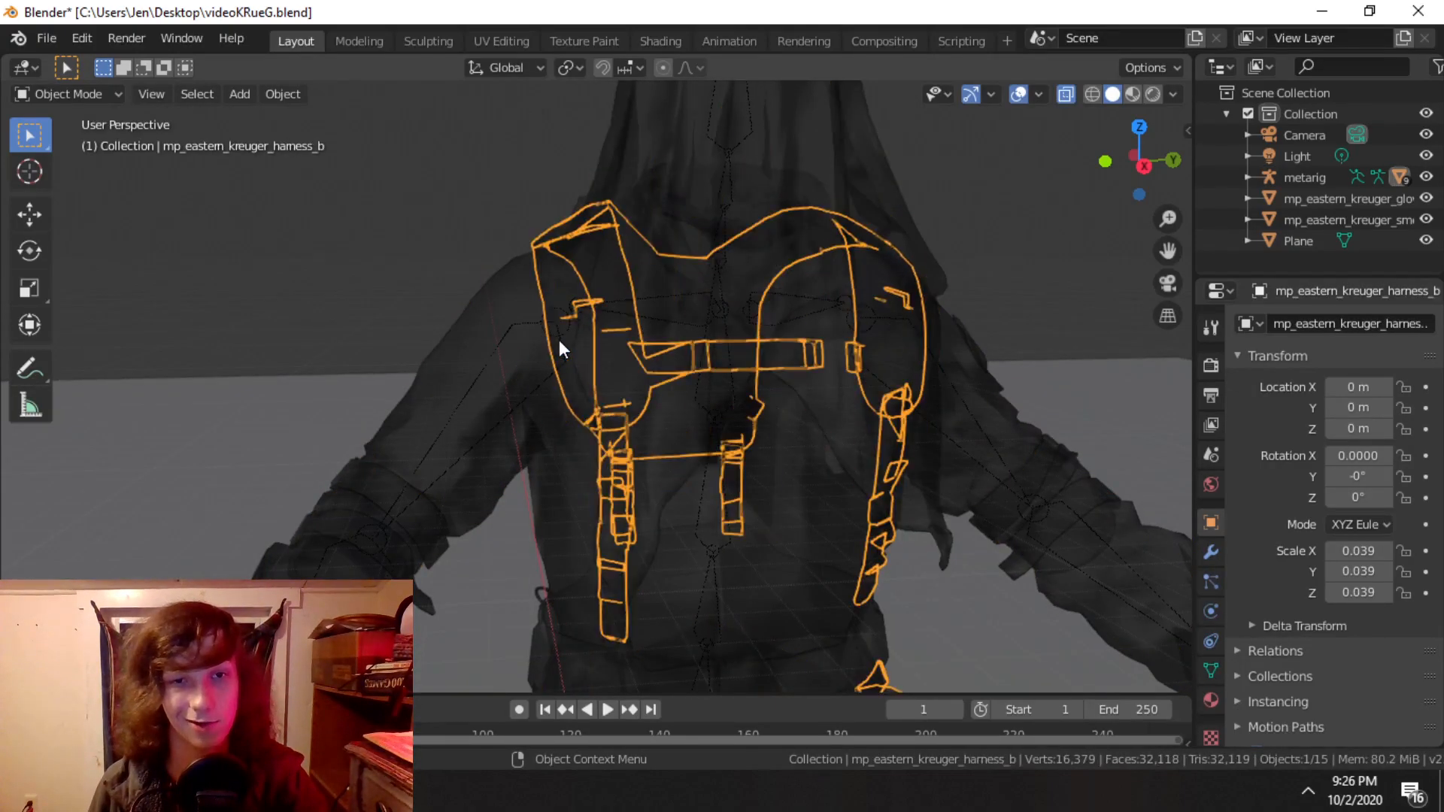
{"action": "left_click", "coordinate": [558, 340]}
{"action": "scroll", "coordinate": [564, 338], "scroll_direction": "down", "scroll_amount": 3}
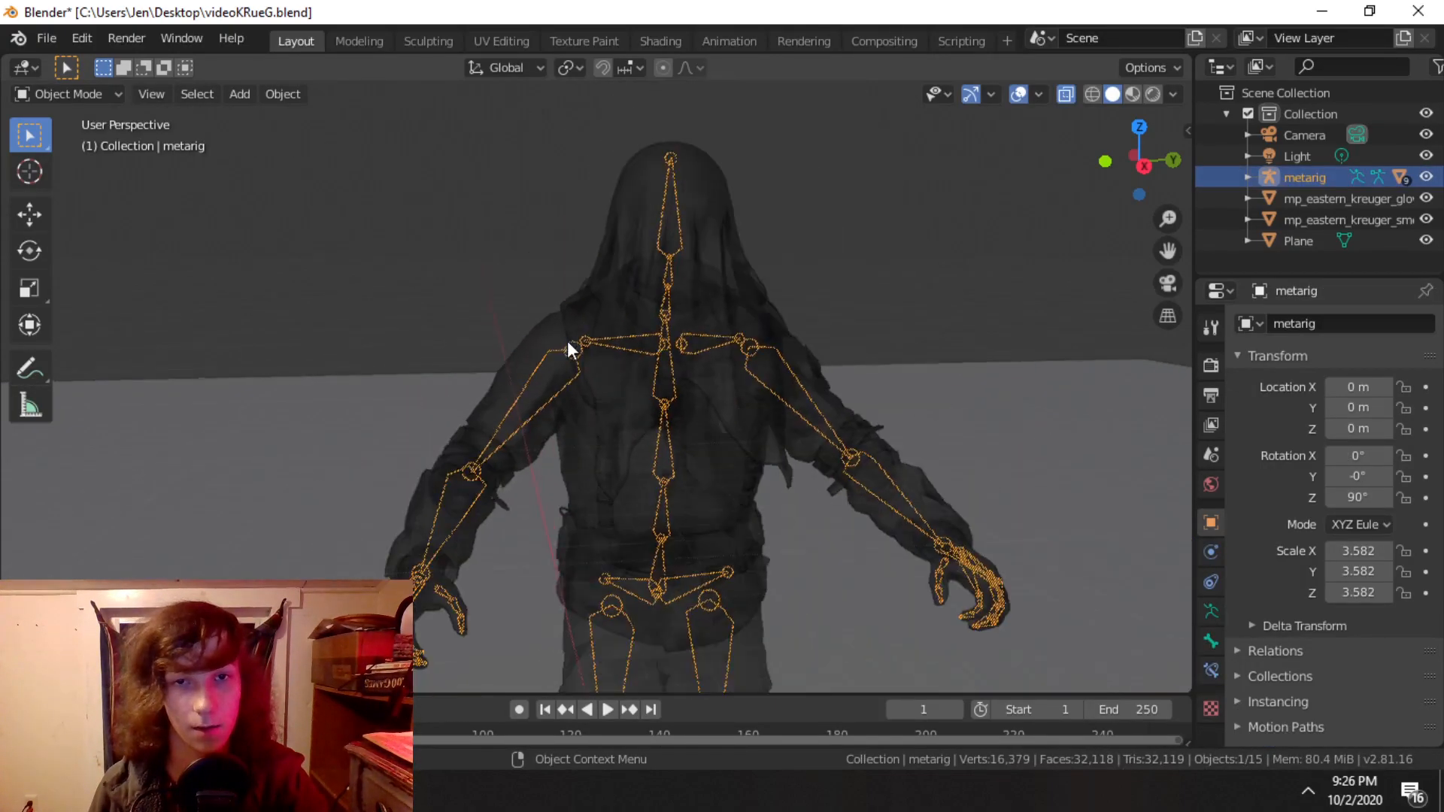
{"action": "left_click", "coordinate": [98, 91]}
{"action": "left_click", "coordinate": [89, 161]}
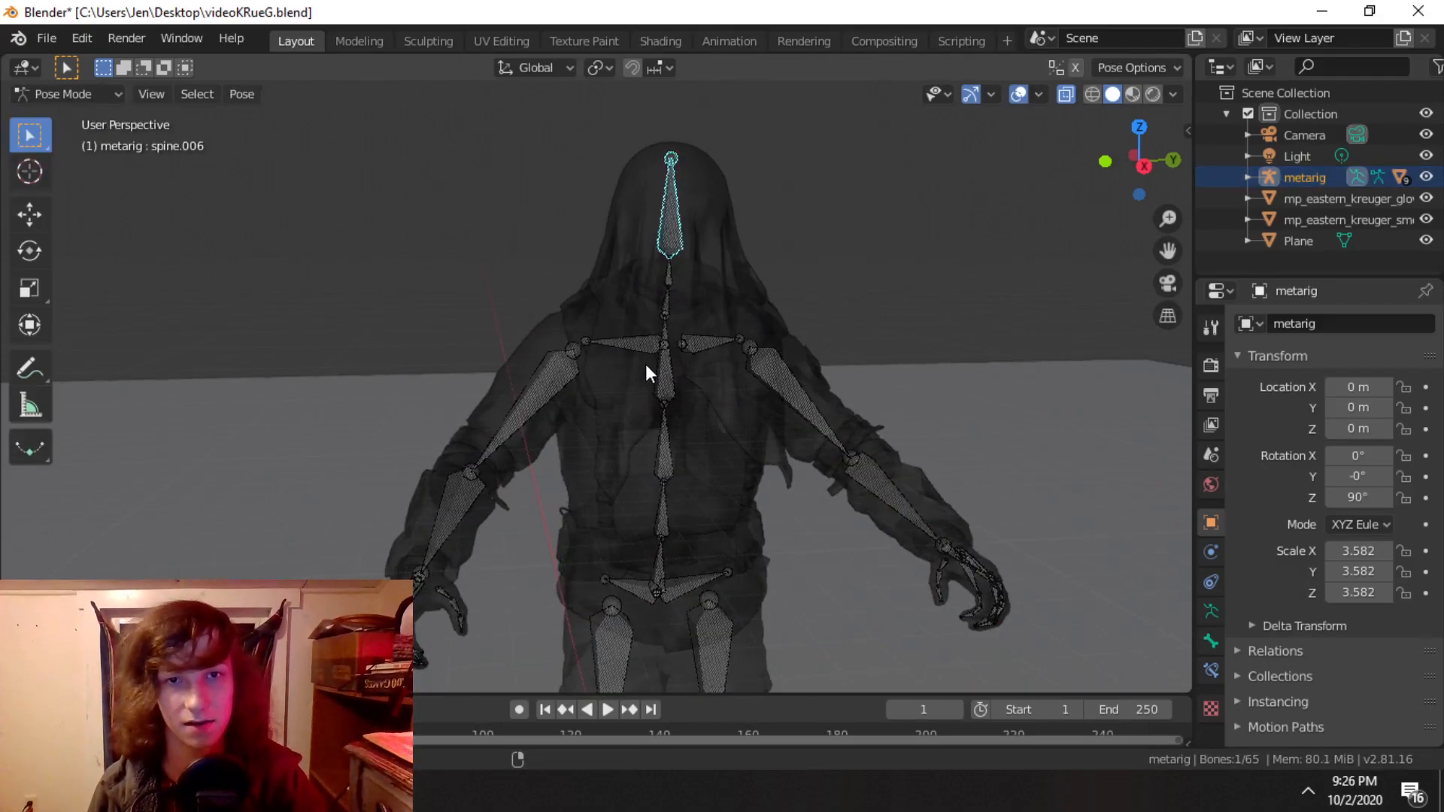
Step: Return to Object Mode with nothing selected and turn off the X-ray display
{"action": "left_click", "coordinate": [49, 92]}
{"action": "left_click", "coordinate": [50, 117]}
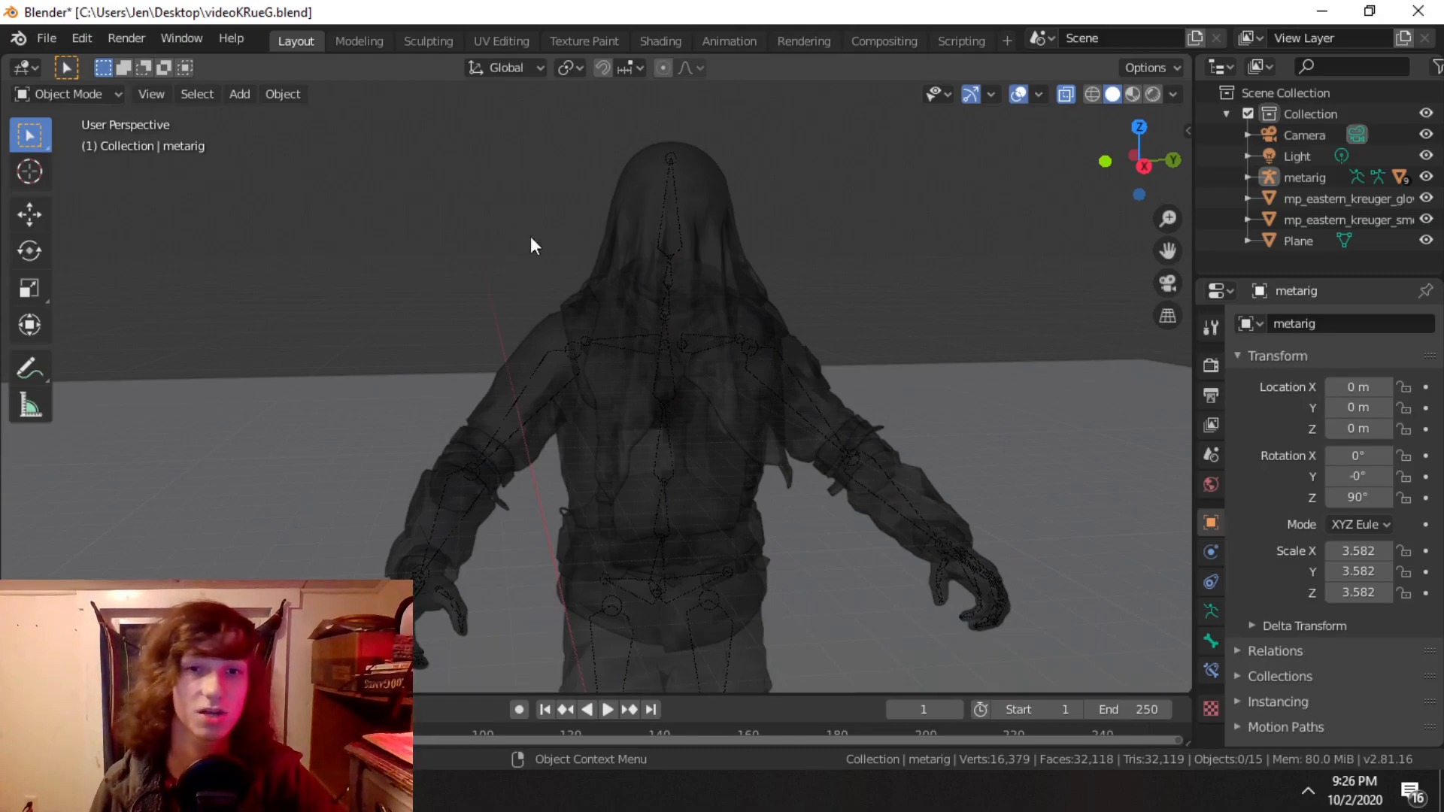
{"action": "key", "text": "alt+z"}
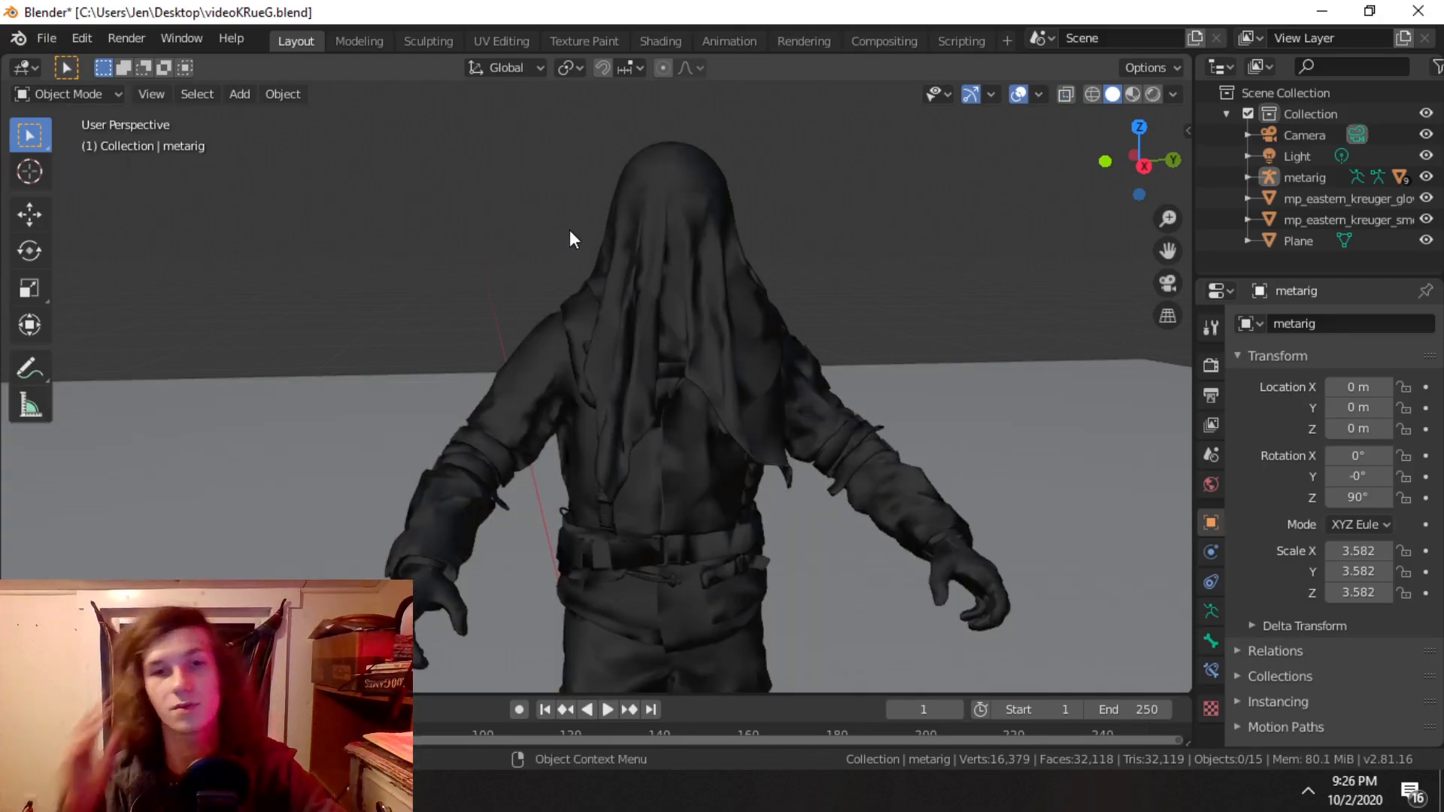
Step: Select the metarig through the gaps at the trouser knees and enter Pose Mode
{"action": "middle_click_drag", "start_coordinate": [466, 545], "coordinate": [689, 628], "text": "shift"}
{"action": "scroll", "coordinate": [576, 453], "scroll_direction": "up", "scroll_amount": 3}
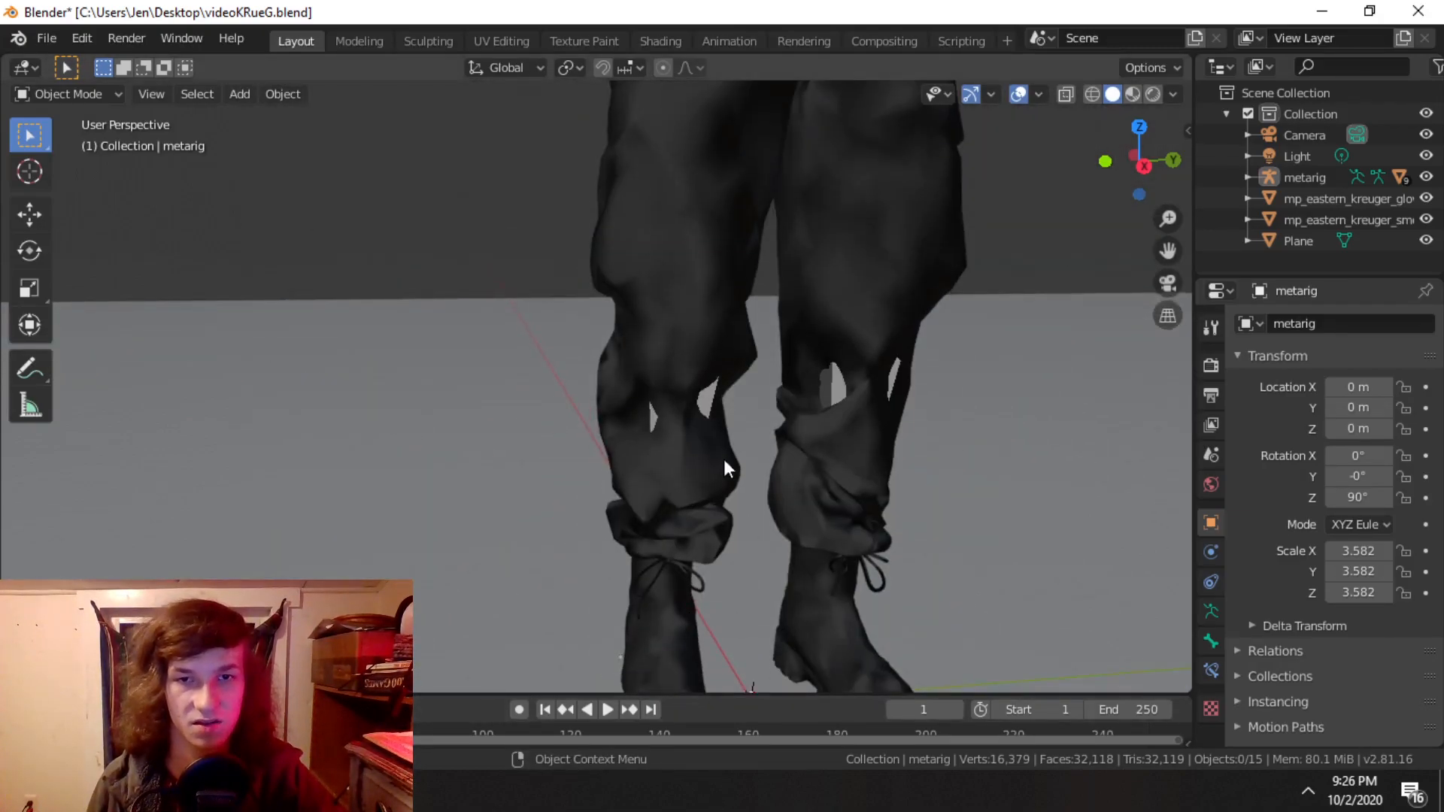
{"action": "left_click", "coordinate": [710, 397]}
{"action": "scroll", "coordinate": [853, 352], "scroll_direction": "down", "scroll_amount": 4}
{"action": "middle_click_drag", "start_coordinate": [617, 258], "coordinate": [589, 429], "text": "shift"}
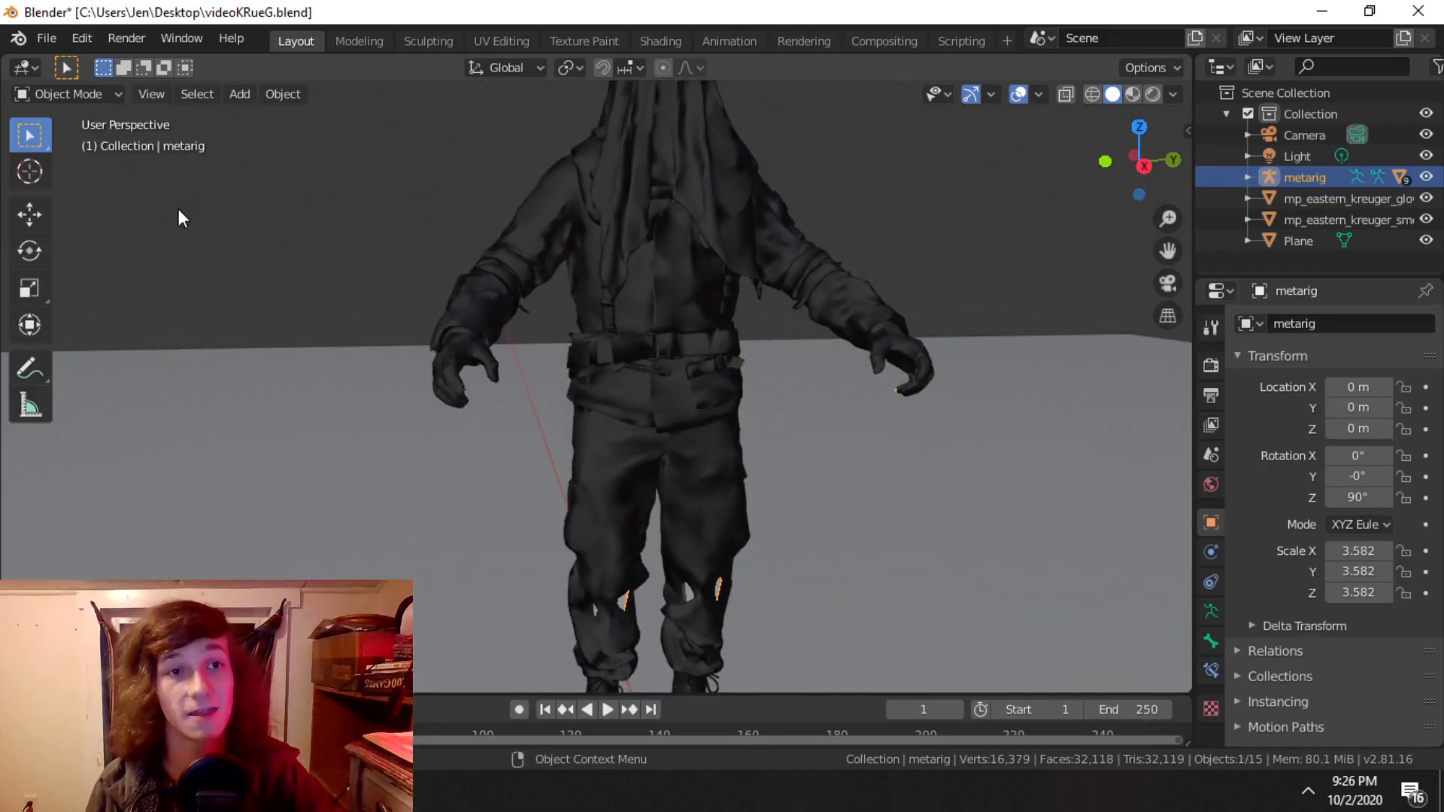
{"action": "left_click", "coordinate": [47, 94]}
{"action": "left_click", "coordinate": [46, 168]}
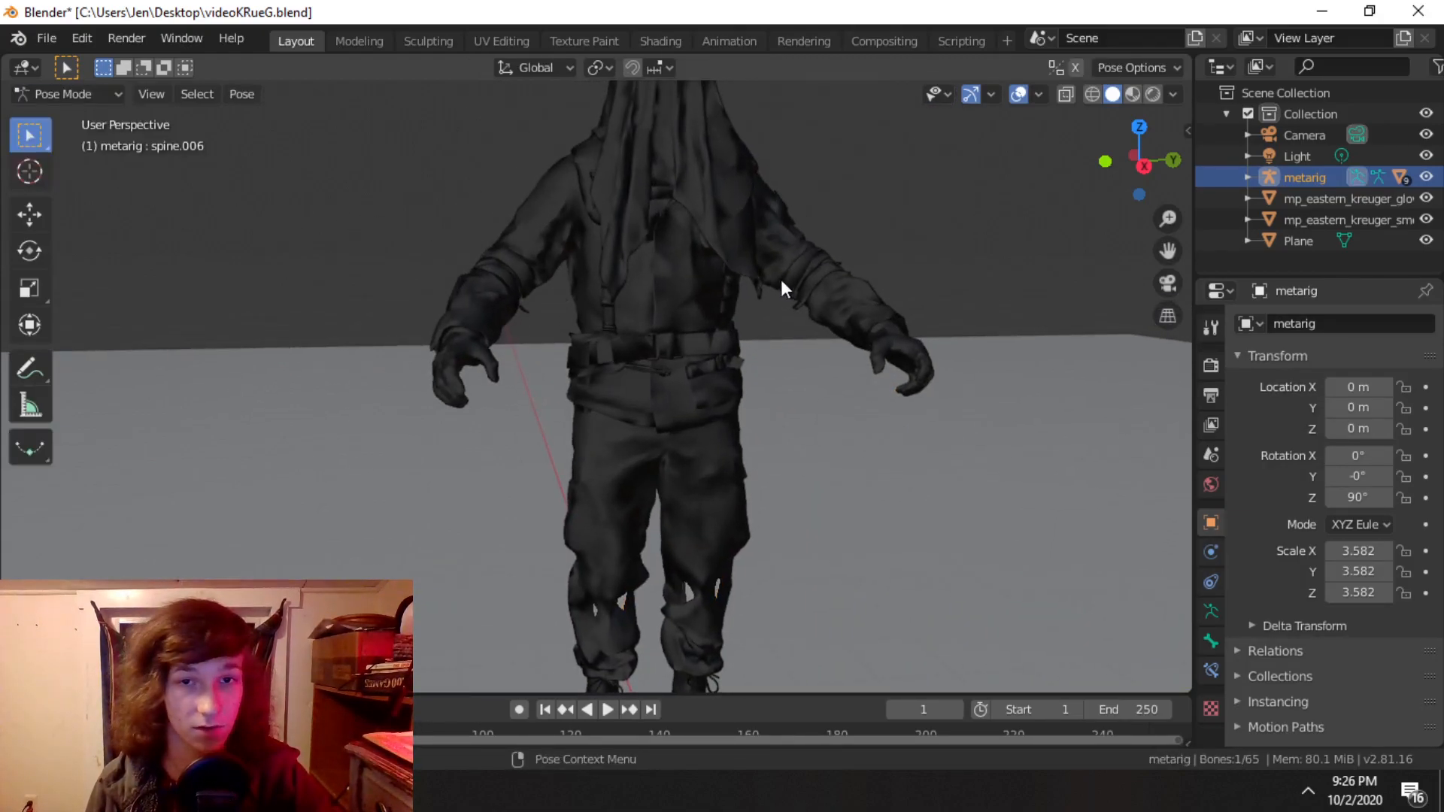
Step: Rotate the metarig's left upper arm bone outward to test how the sleeve and glove meshes follow
{"action": "key", "text": "alt+z"}
{"action": "middle_click_drag", "start_coordinate": [792, 218], "coordinate": [745, 225]}
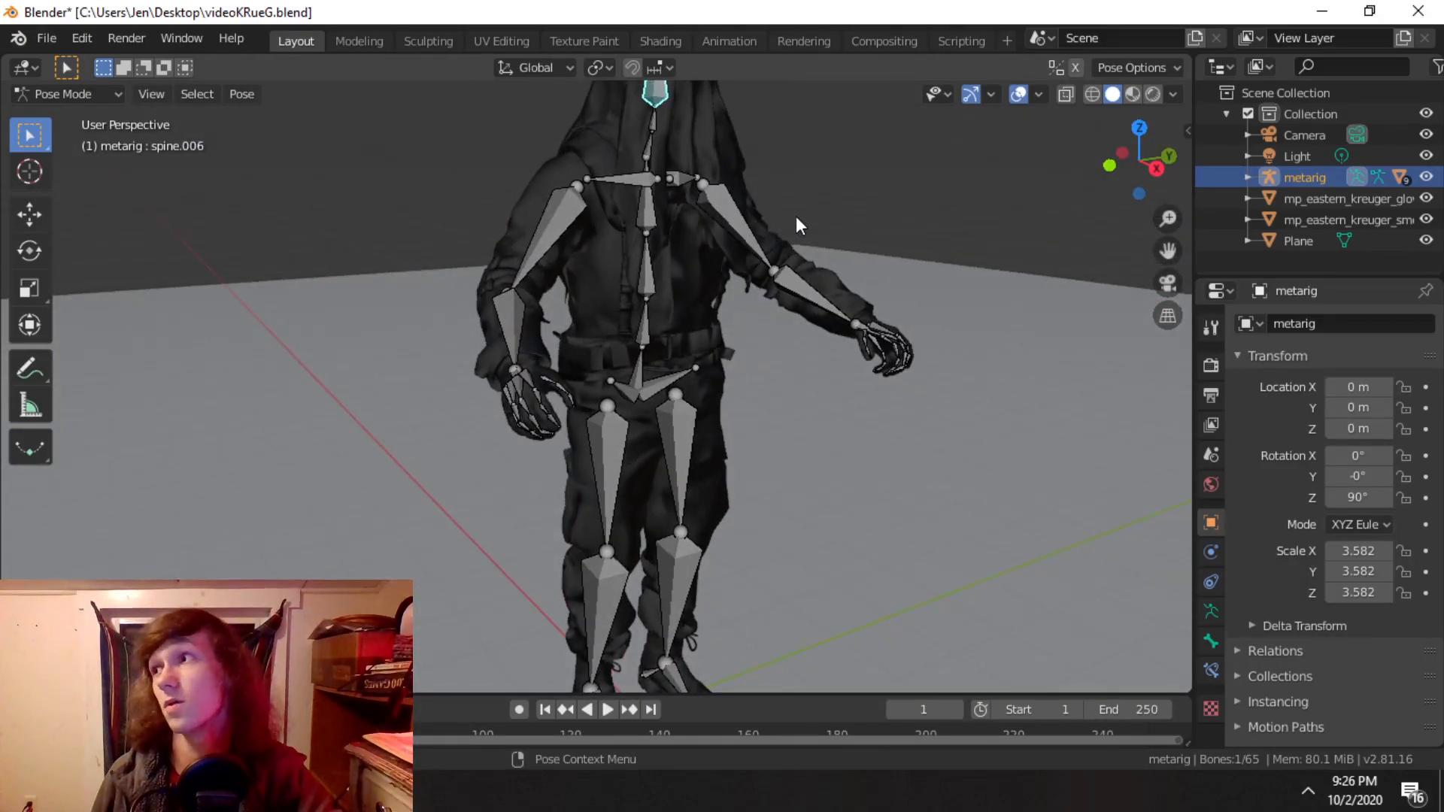
{"action": "middle_click_drag", "start_coordinate": [806, 191], "coordinate": [650, 286]}
{"action": "left_click", "coordinate": [673, 286]}
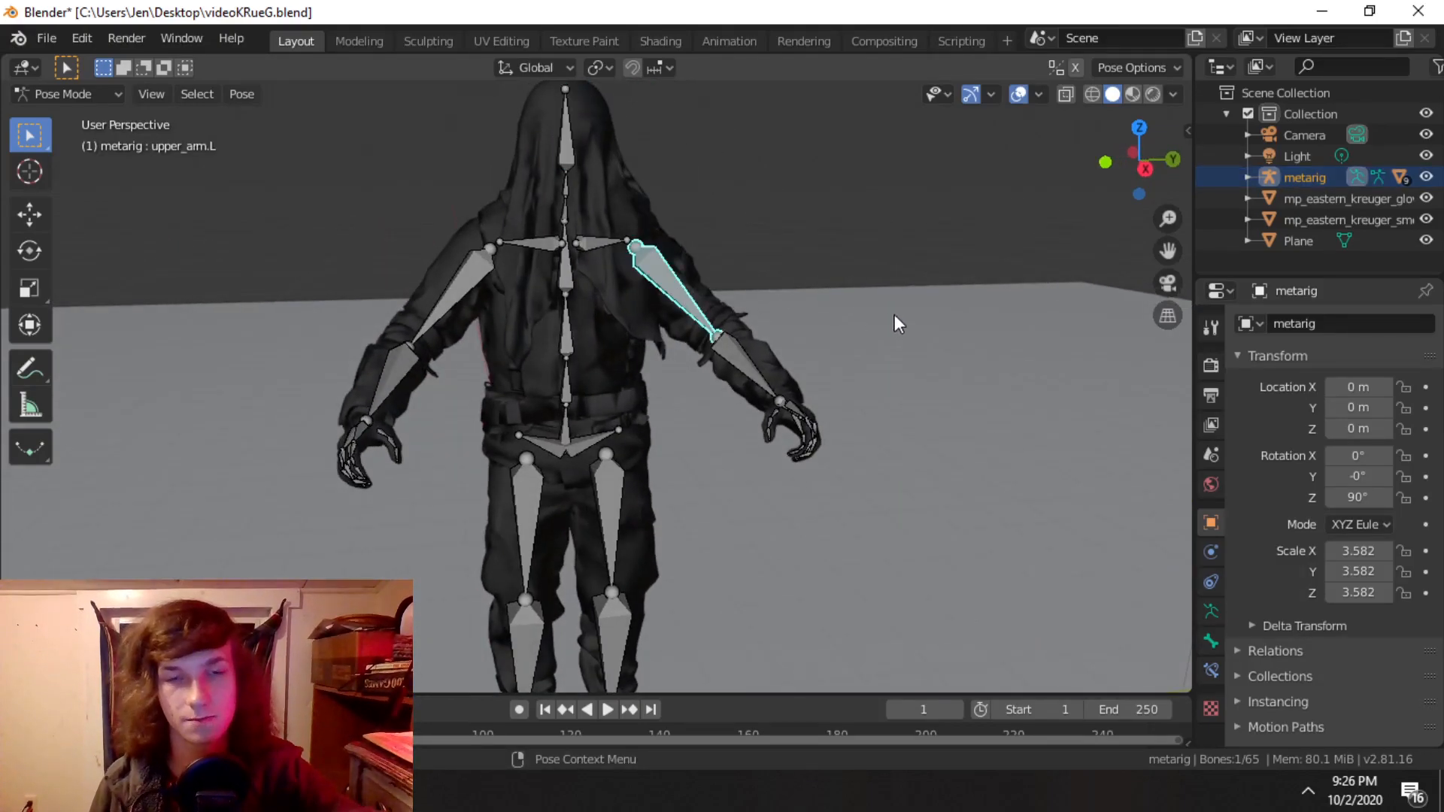
{"action": "key", "text": "r"}
{"action": "right_click", "coordinate": [918, 168]}
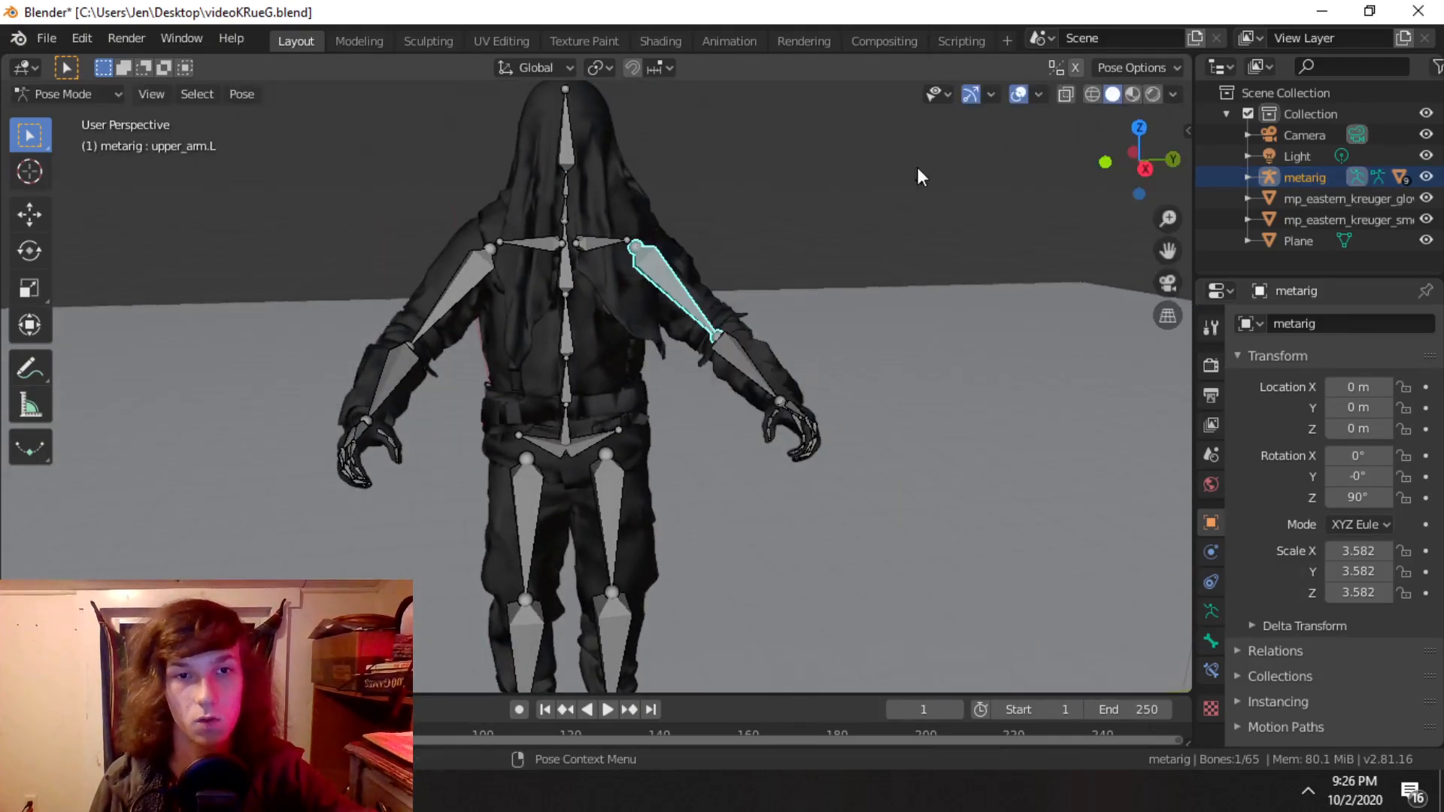
{"action": "key", "text": "r"}
{"action": "left_click", "coordinate": [736, 303]}
{"action": "middle_click_drag", "start_coordinate": [791, 352], "coordinate": [392, 367]}
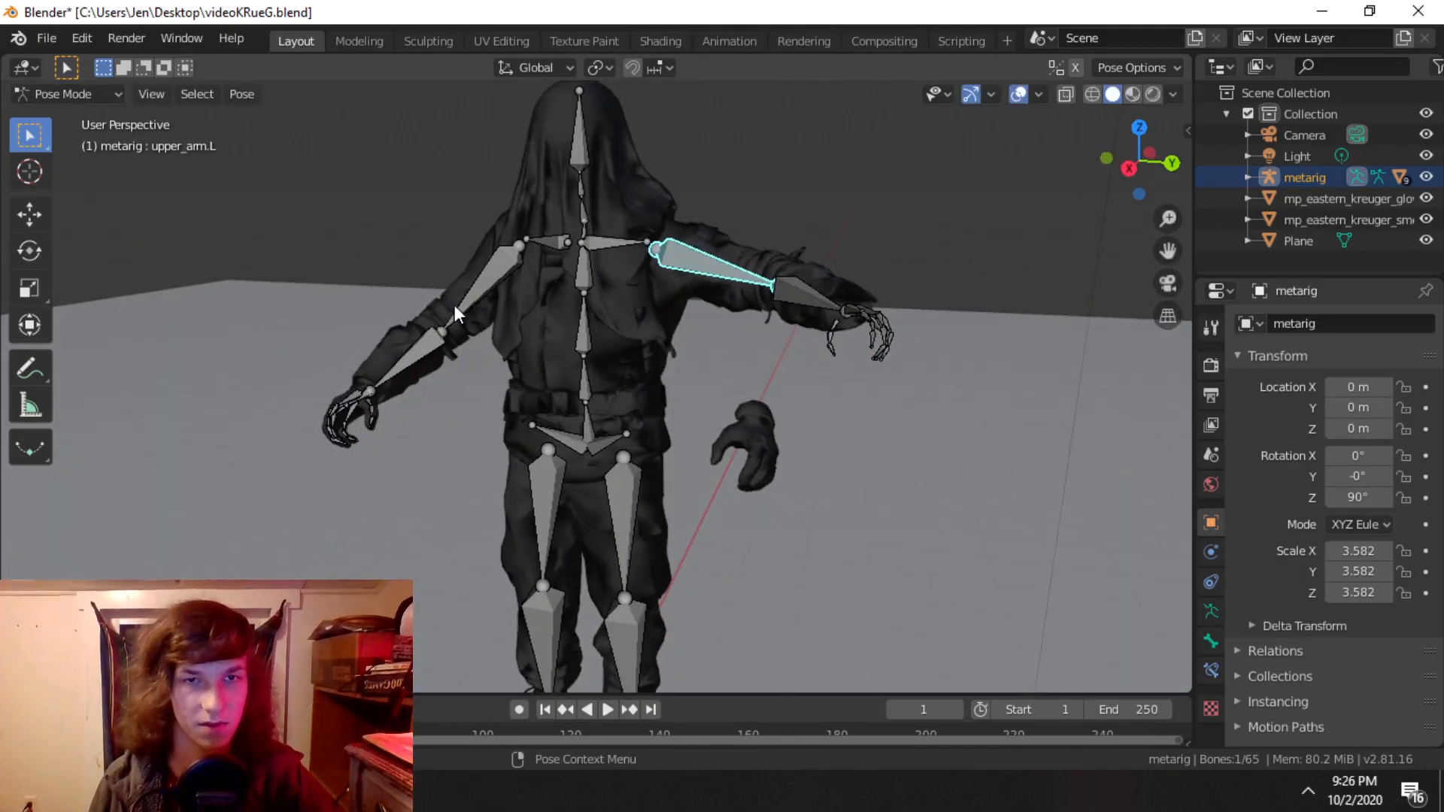
Step: Try rotating the right upper arm bone upward, and restore the left upper arm bone to its original pose
{"action": "left_click", "coordinate": [476, 317]}
{"action": "key", "text": "r"}
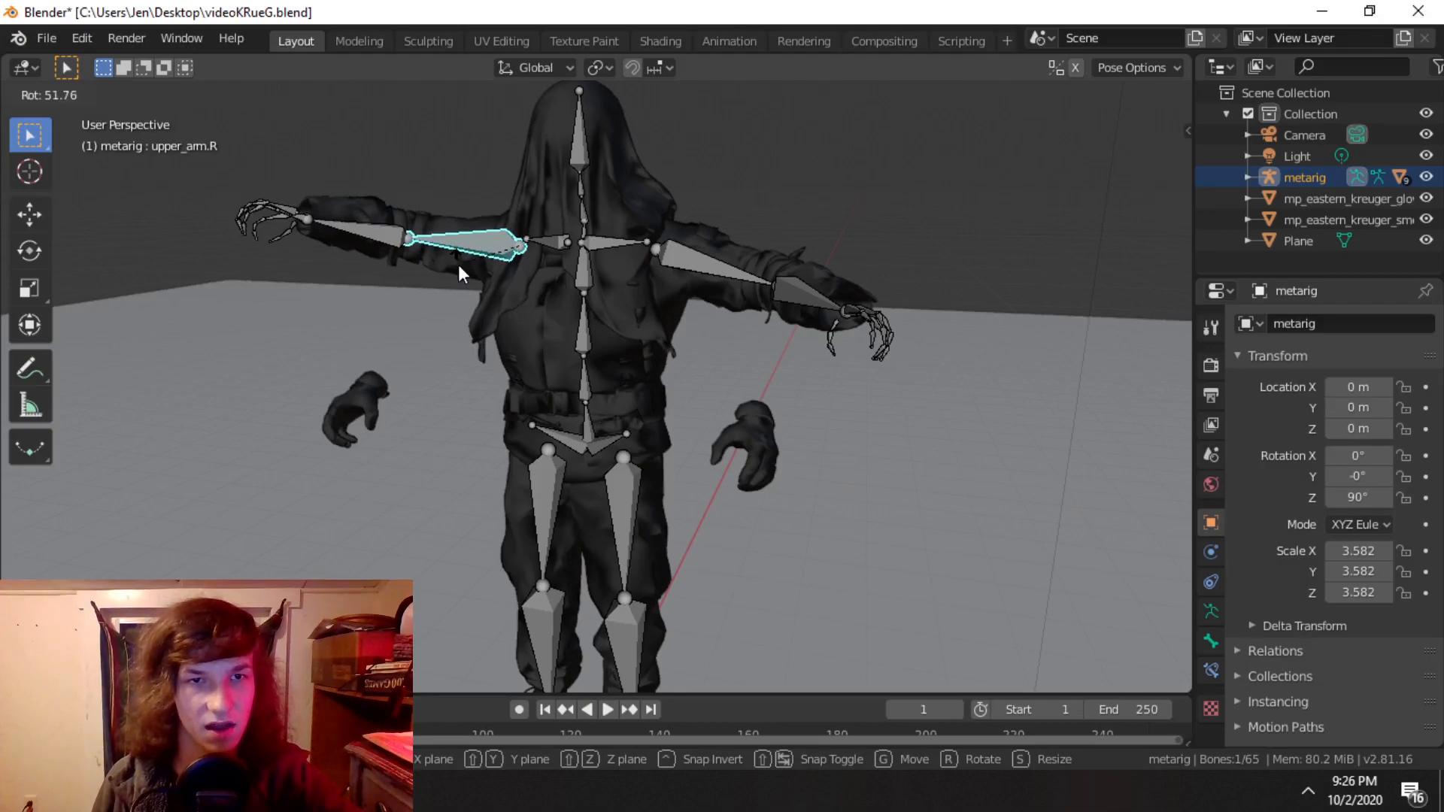
{"action": "right_click", "coordinate": [472, 286]}
{"action": "key", "text": "ctrl+shift+m"}
{"action": "key", "text": "alt+r"}
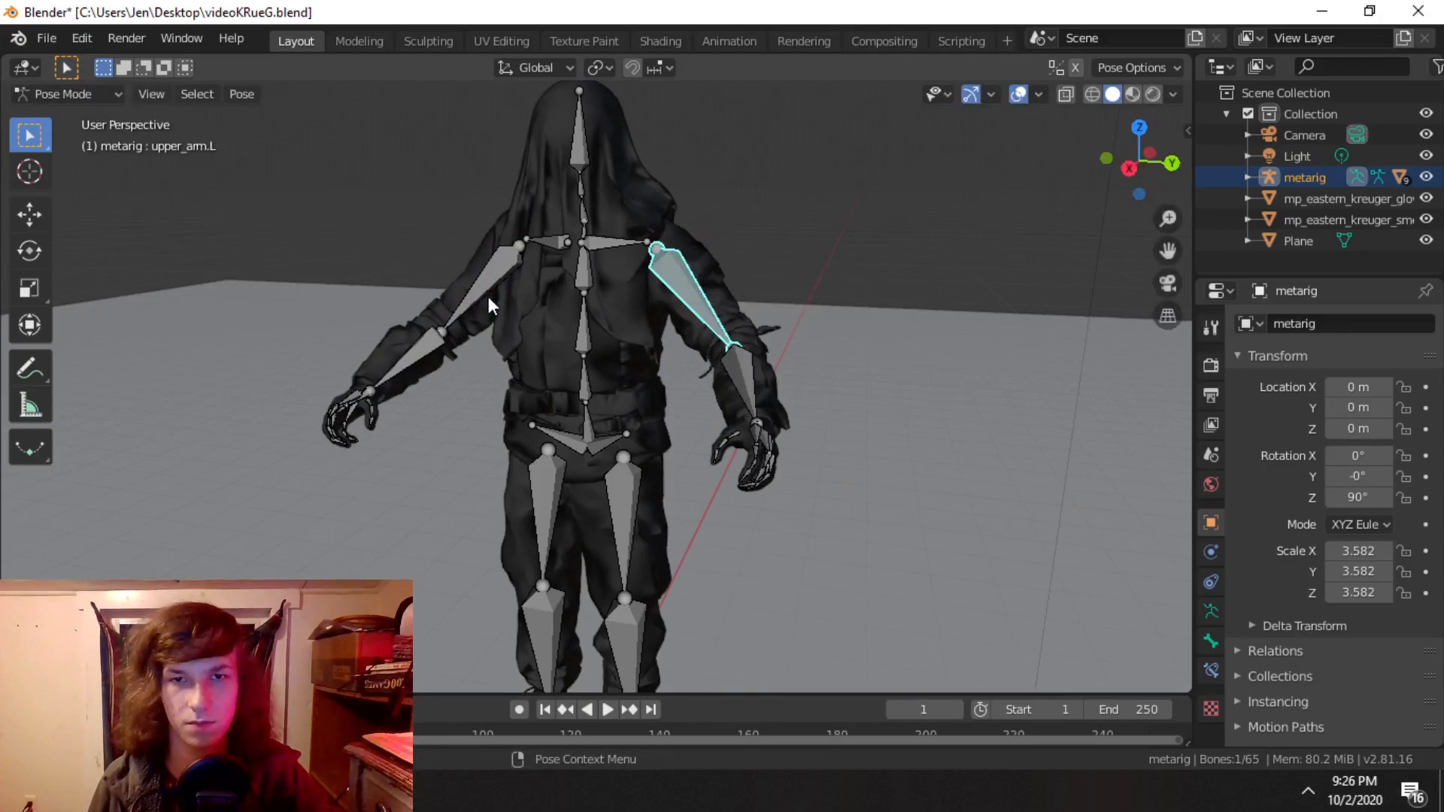
Step: Return to Object Mode, select the gloves mesh and turn on the X-ray display
{"action": "left_click", "coordinate": [65, 92]}
{"action": "left_click", "coordinate": [60, 114]}
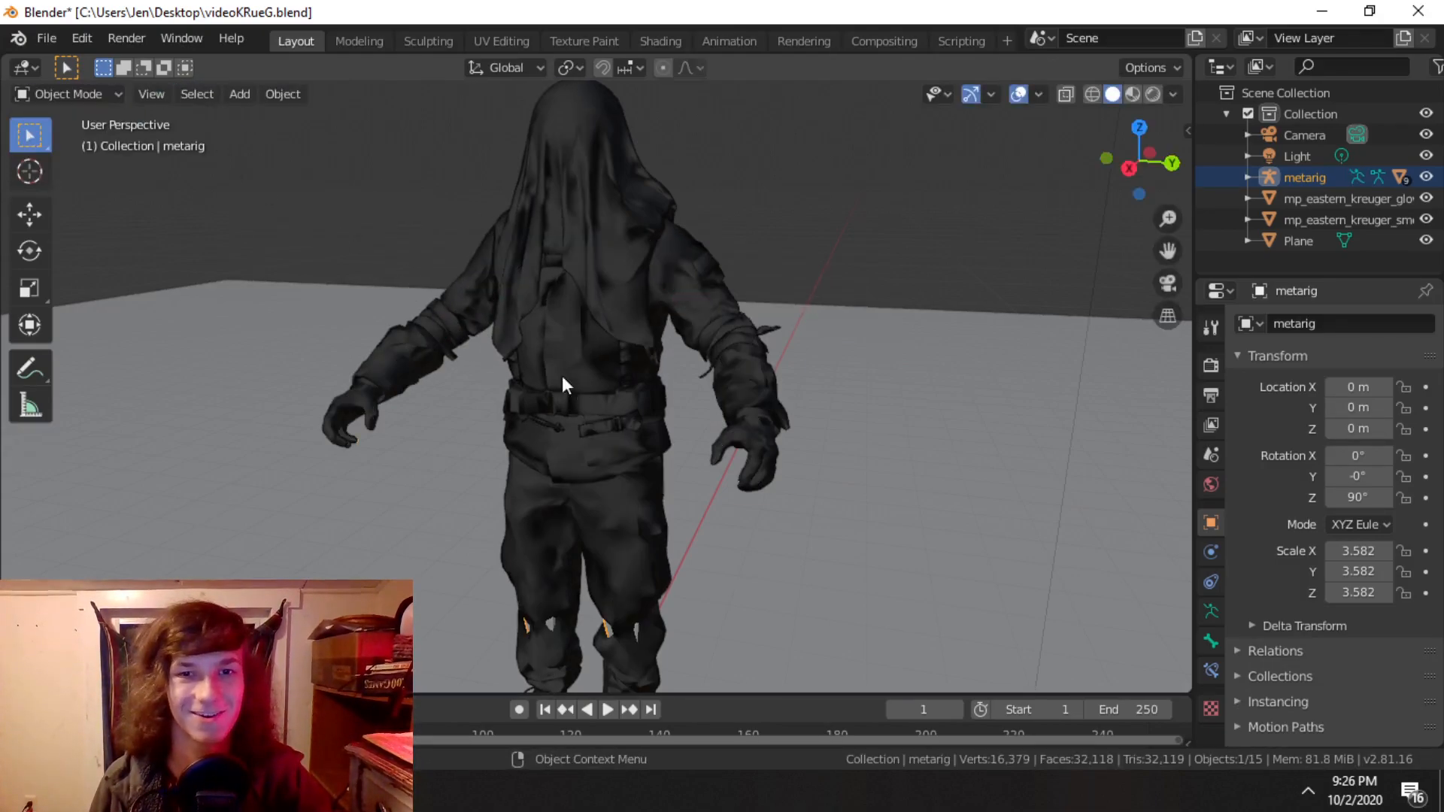
{"action": "left_click", "coordinate": [769, 467]}
{"action": "scroll", "coordinate": [788, 474], "scroll_direction": "up", "scroll_amount": 4}
{"action": "middle_click_drag", "start_coordinate": [787, 474], "coordinate": [652, 434]}
{"action": "scroll", "coordinate": [729, 496], "scroll_direction": "up", "scroll_amount": 4}
{"action": "scroll", "coordinate": [782, 435], "scroll_direction": "down", "scroll_amount": 4}
{"action": "key", "text": "alt+z"}
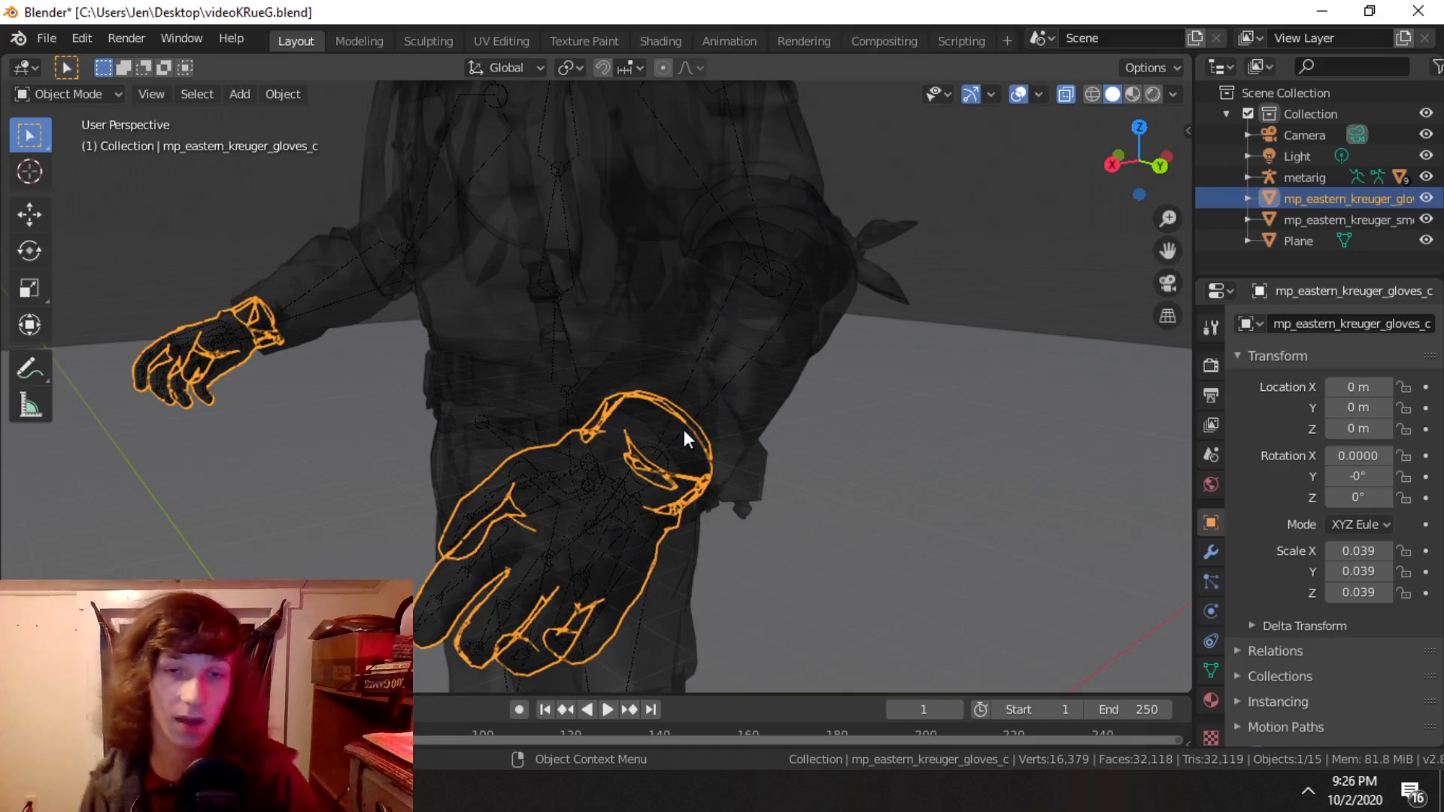
Step: Add the metarig to the gloves selection as the active object, leaving the ground plane out
{"action": "middle_click_drag", "start_coordinate": [778, 448], "coordinate": [823, 476]}
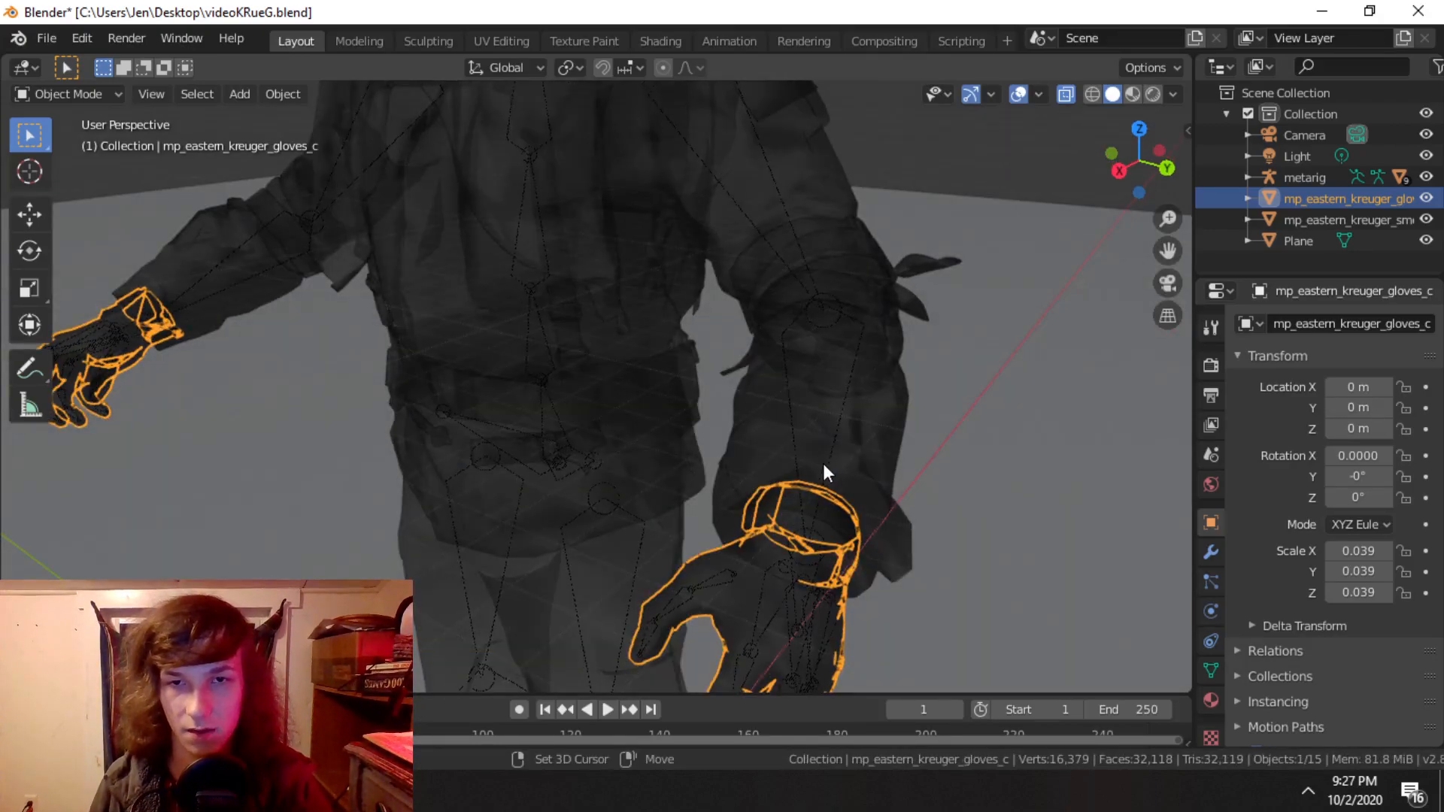
{"action": "left_click", "coordinate": [823, 464], "text": "shift"}
{"action": "left_click", "coordinate": [830, 461], "text": "shift"}
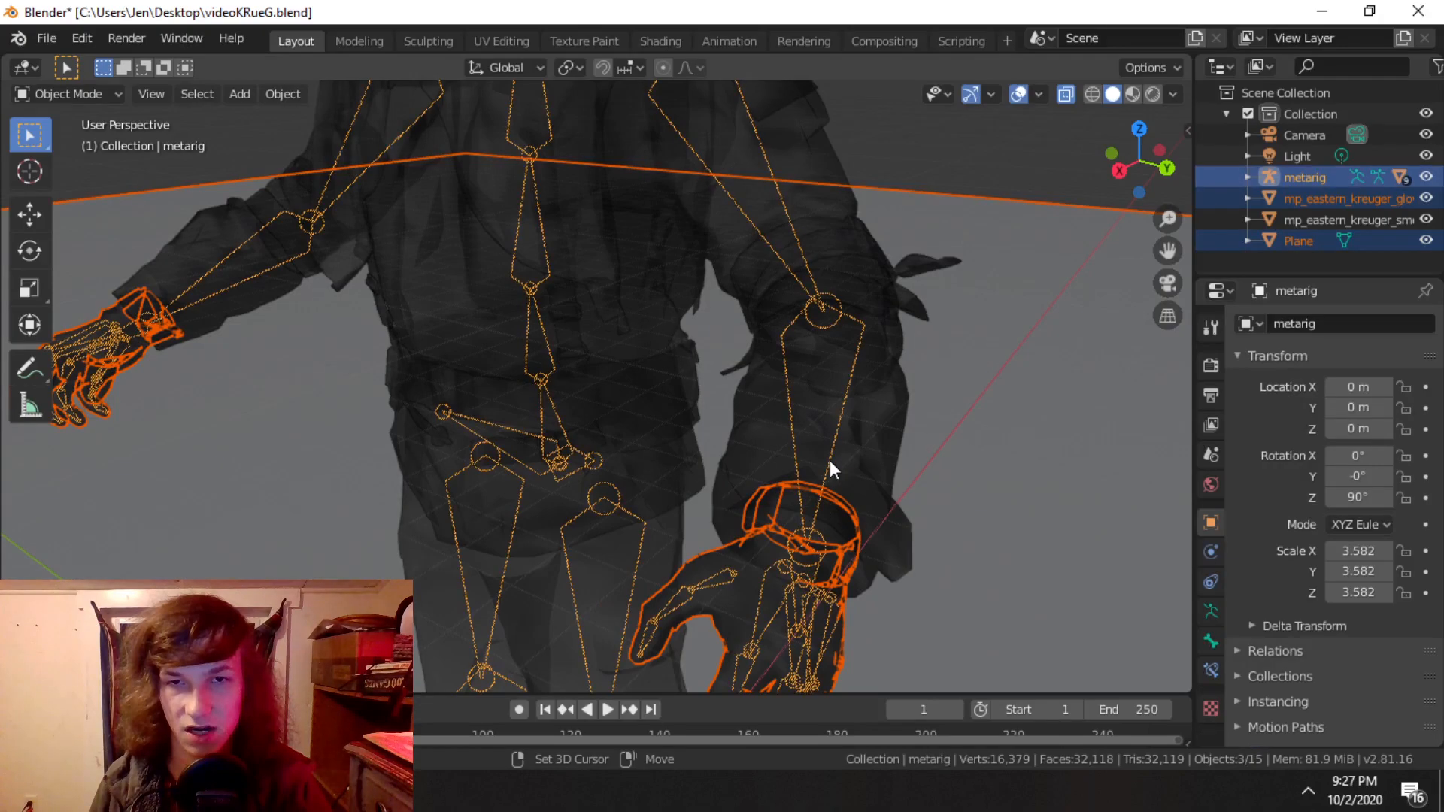
{"action": "left_click", "coordinate": [1025, 364], "text": "shift"}
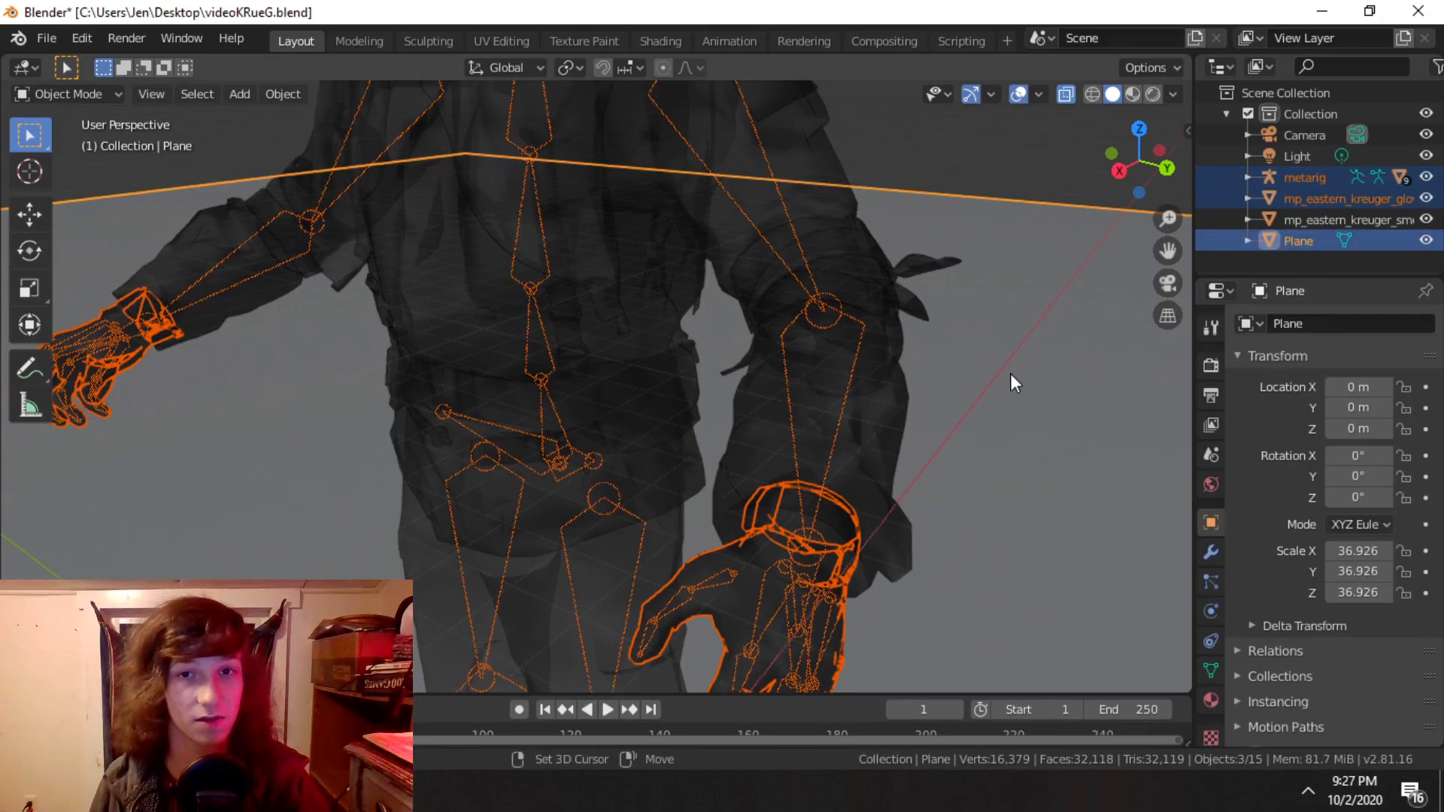
{"action": "left_click", "coordinate": [1009, 373], "text": "shift"}
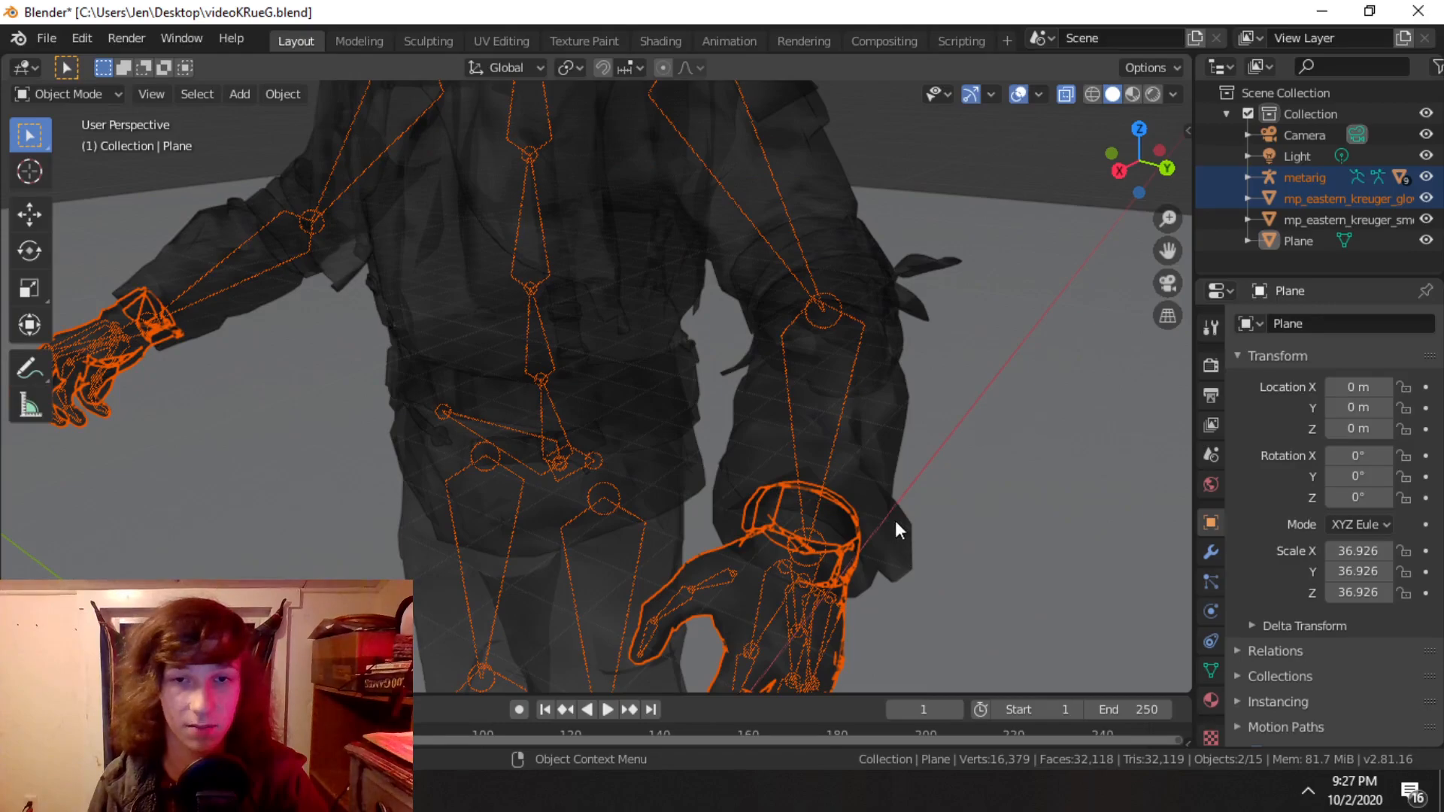
{"action": "left_click", "coordinate": [828, 453], "text": "shift"}
{"action": "scroll", "coordinate": [689, 439], "scroll_direction": "down", "scroll_amount": 5}
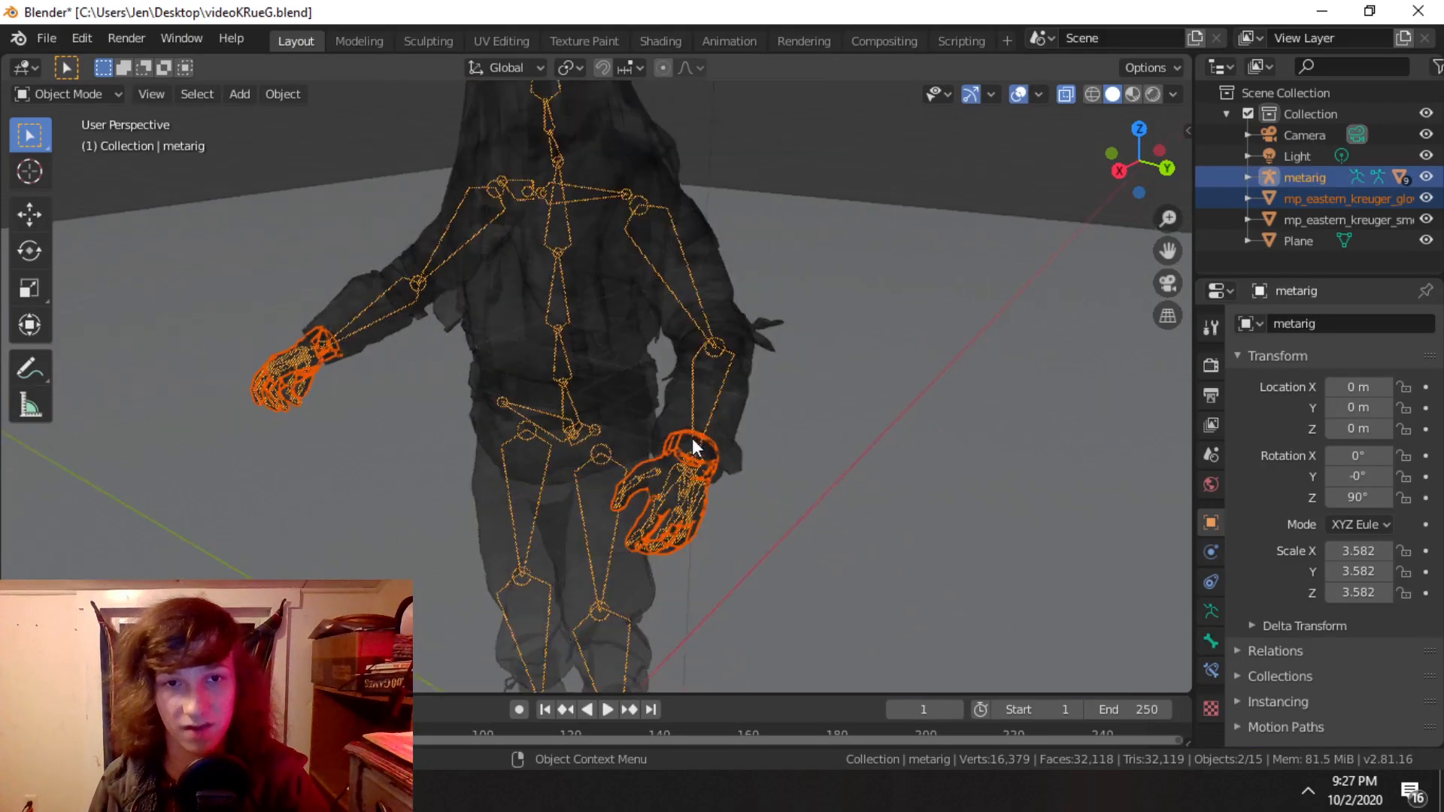
Step: Clear the gloves' existing parent and parent them to the metarig with automatic weights
{"action": "right_click", "coordinate": [683, 399]}
{"action": "mouse_move", "coordinate": [684, 400]}
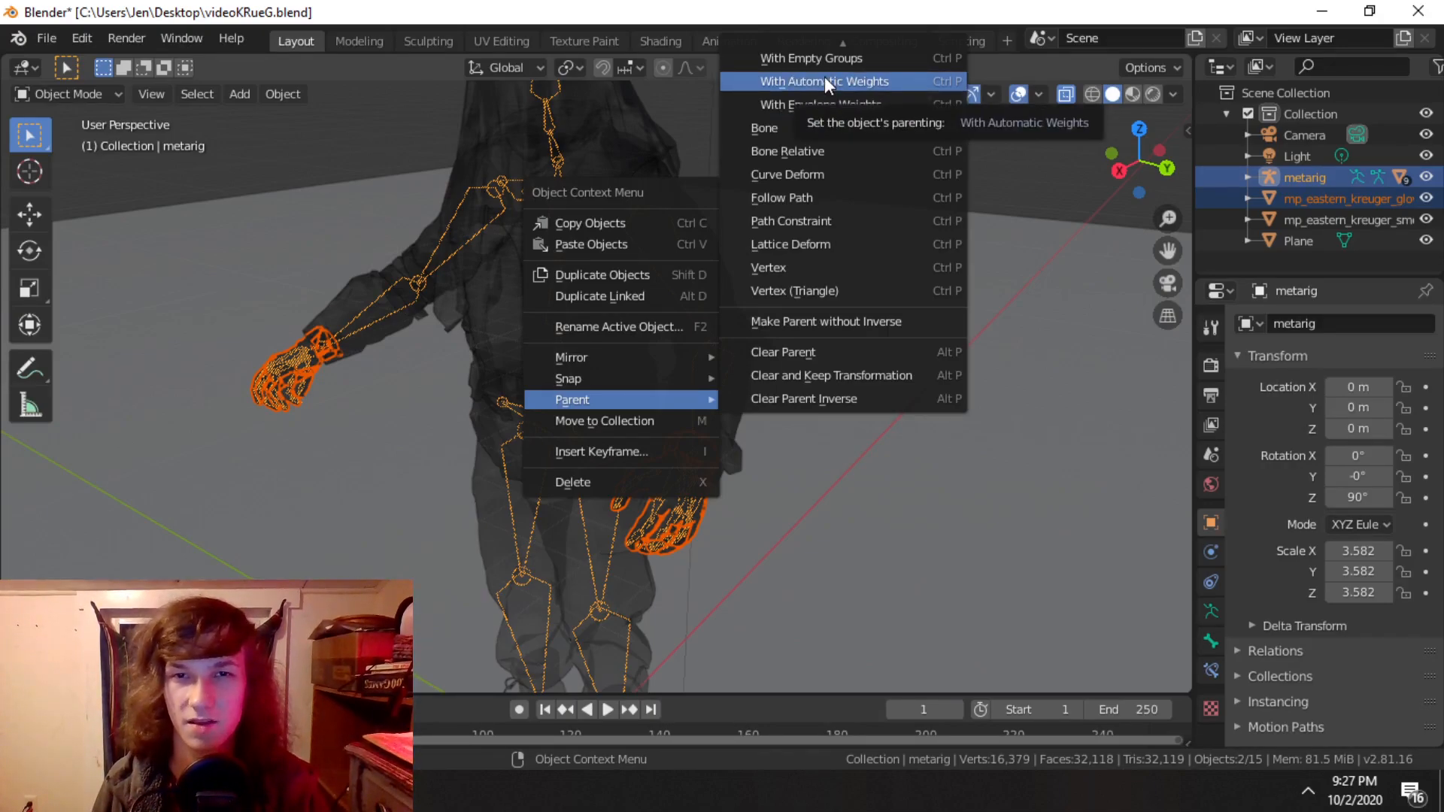
{"action": "left_click", "coordinate": [823, 353]}
{"action": "right_click", "coordinate": [684, 388]}
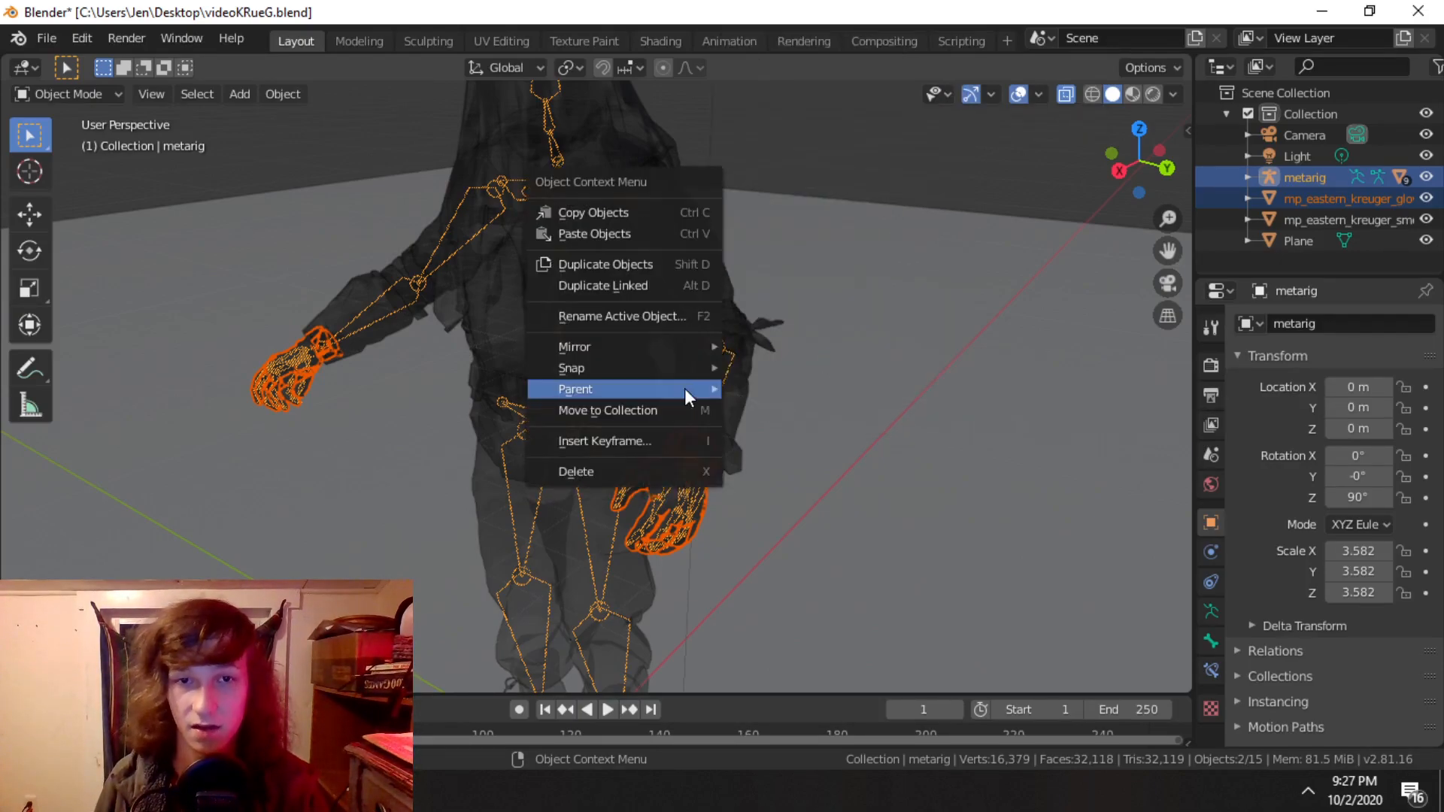
{"action": "mouse_move", "coordinate": [685, 388]}
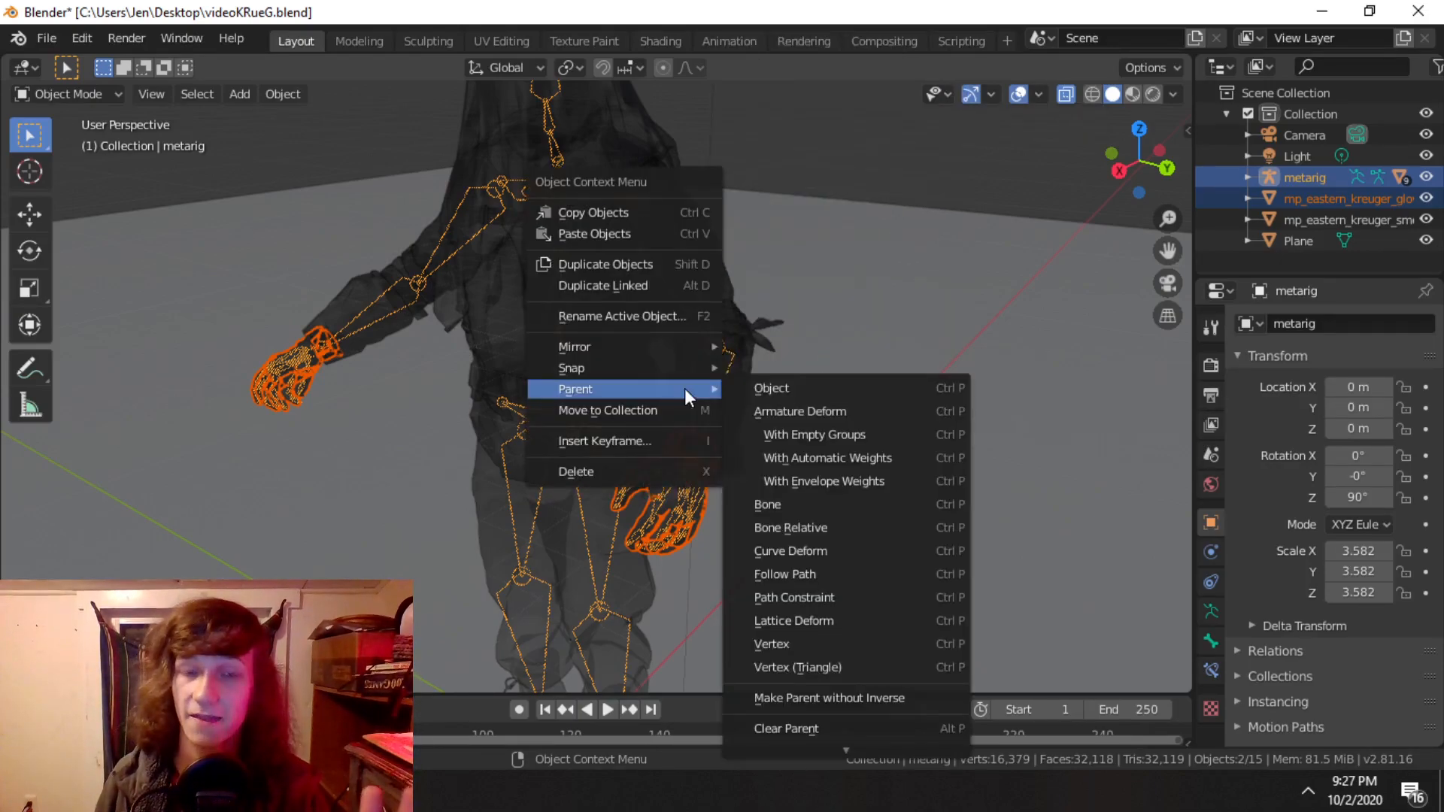
{"action": "left_click", "coordinate": [834, 456]}
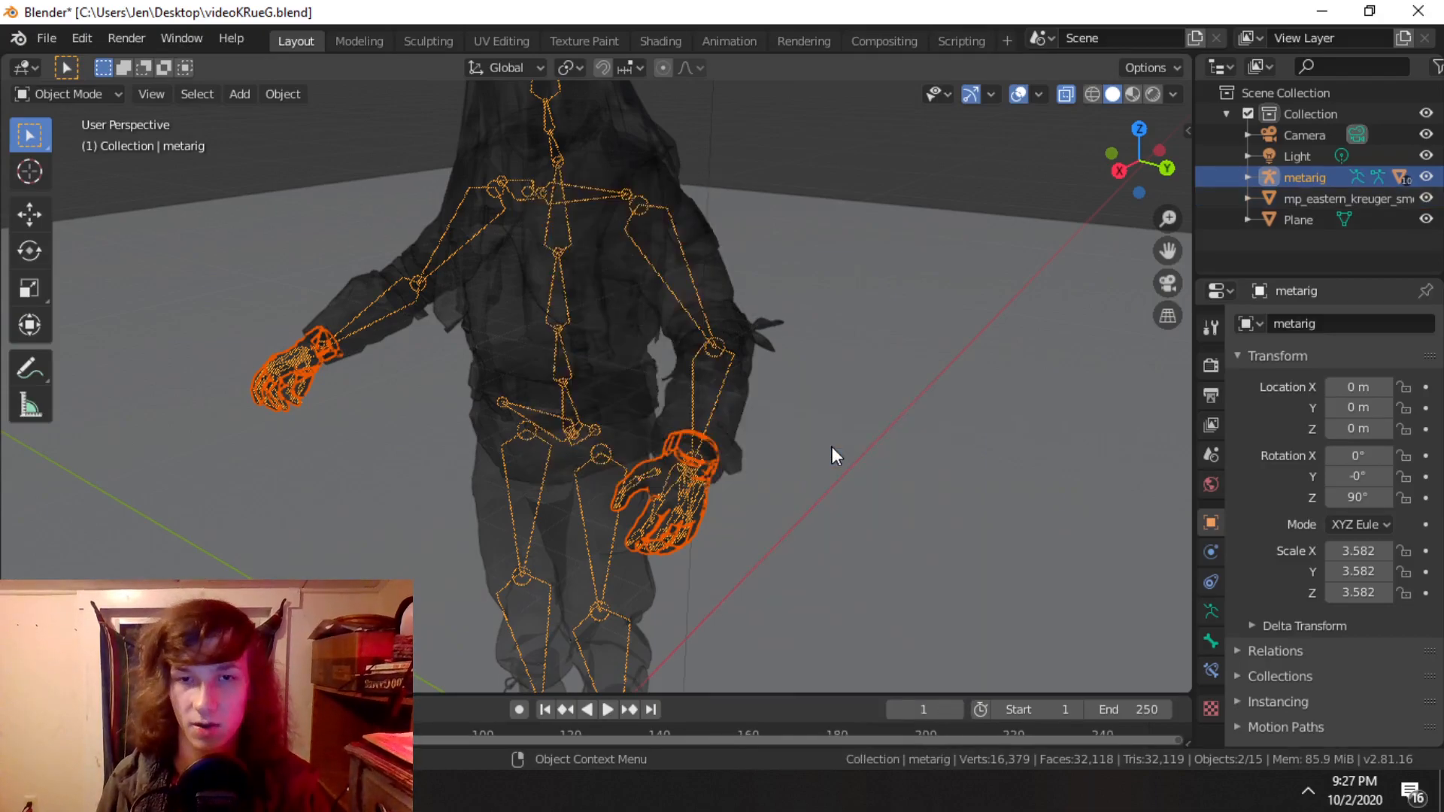
Step: Switch the metarig to Pose Mode and start a bone rotation to test the gloves
{"action": "left_click", "coordinate": [98, 91]}
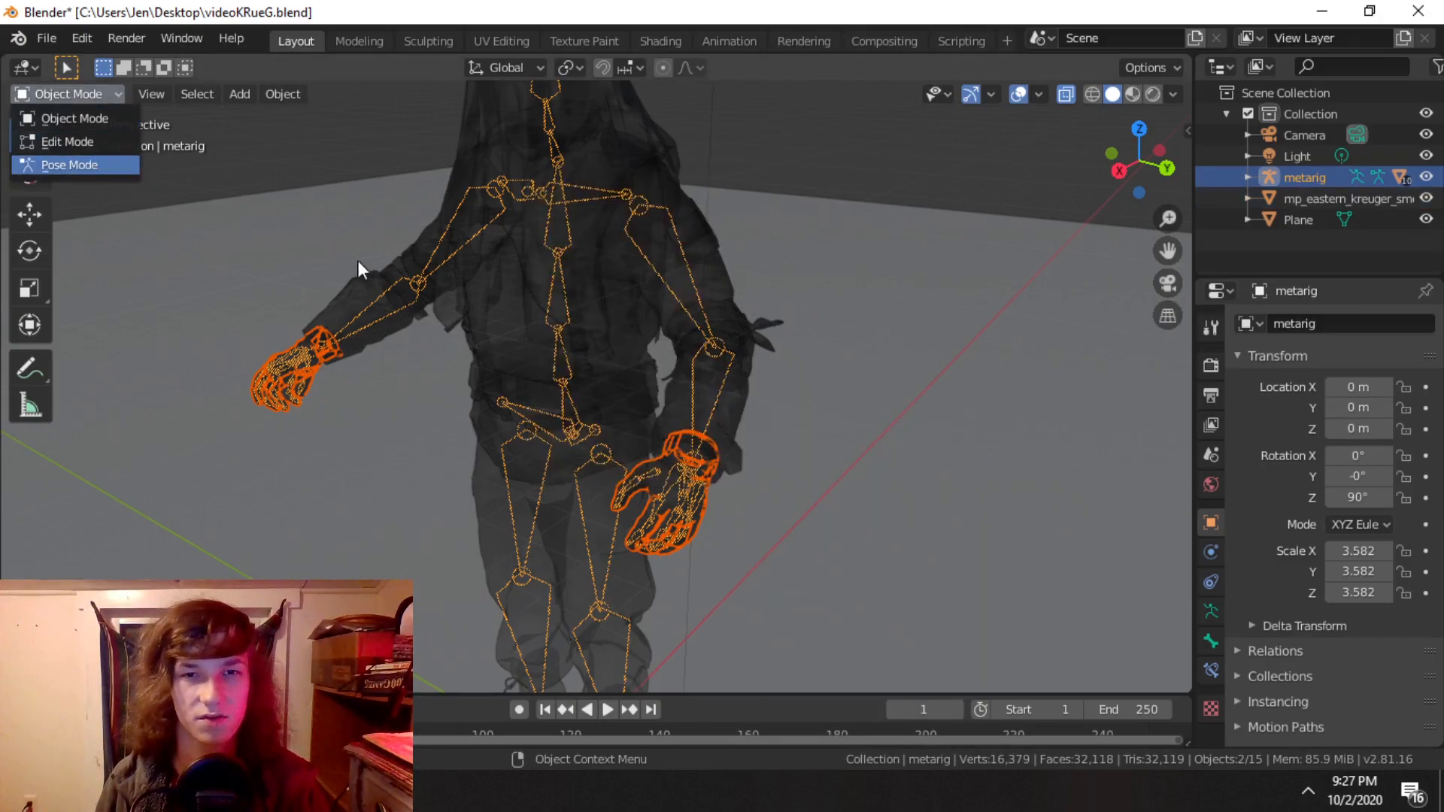
{"action": "middle_click_drag", "start_coordinate": [484, 328], "coordinate": [588, 332]}
{"action": "key", "text": "r"}
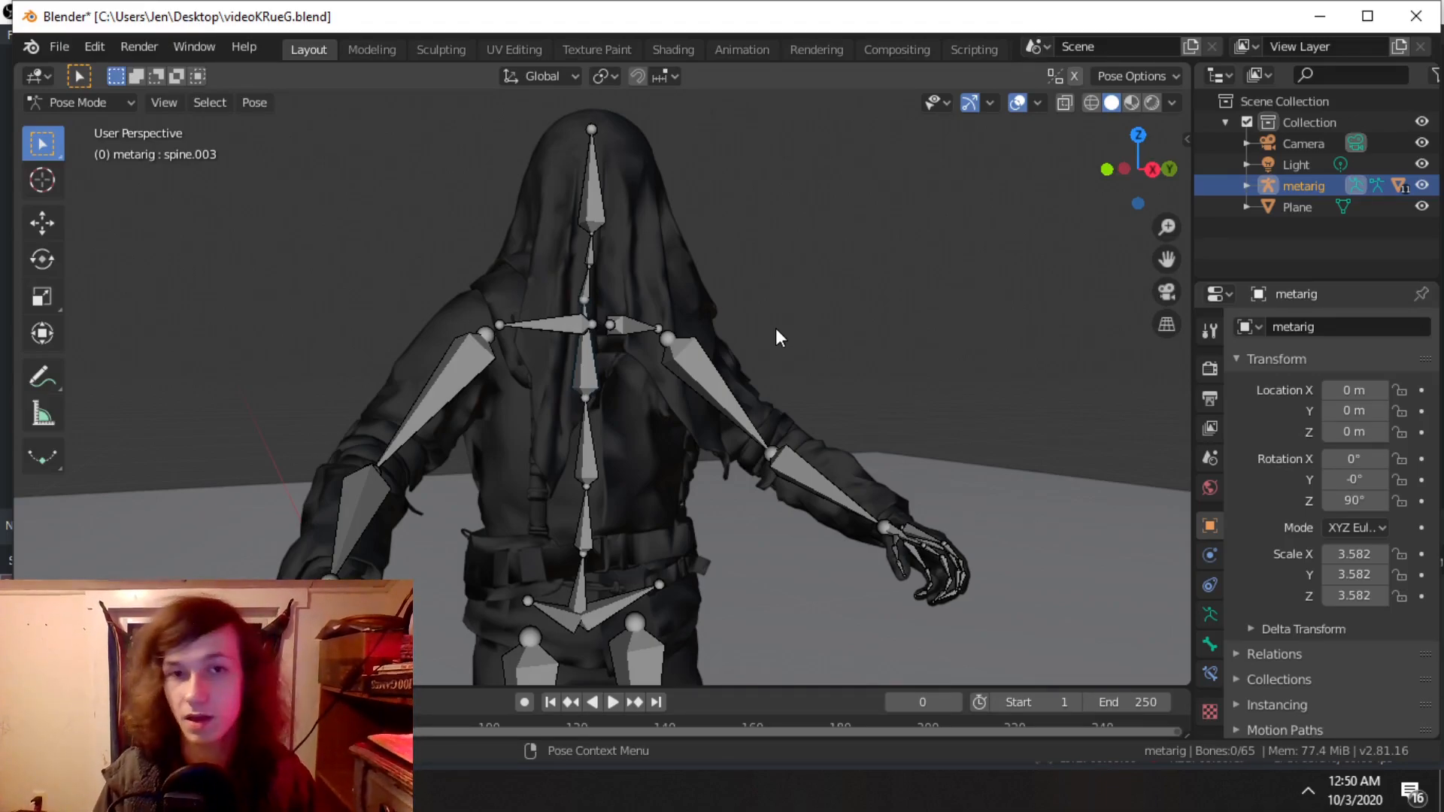
Step: Examine the posed character from the side and around the belt for detached mesh pieces
{"action": "middle_click_drag", "start_coordinate": [691, 310], "coordinate": [813, 308]}
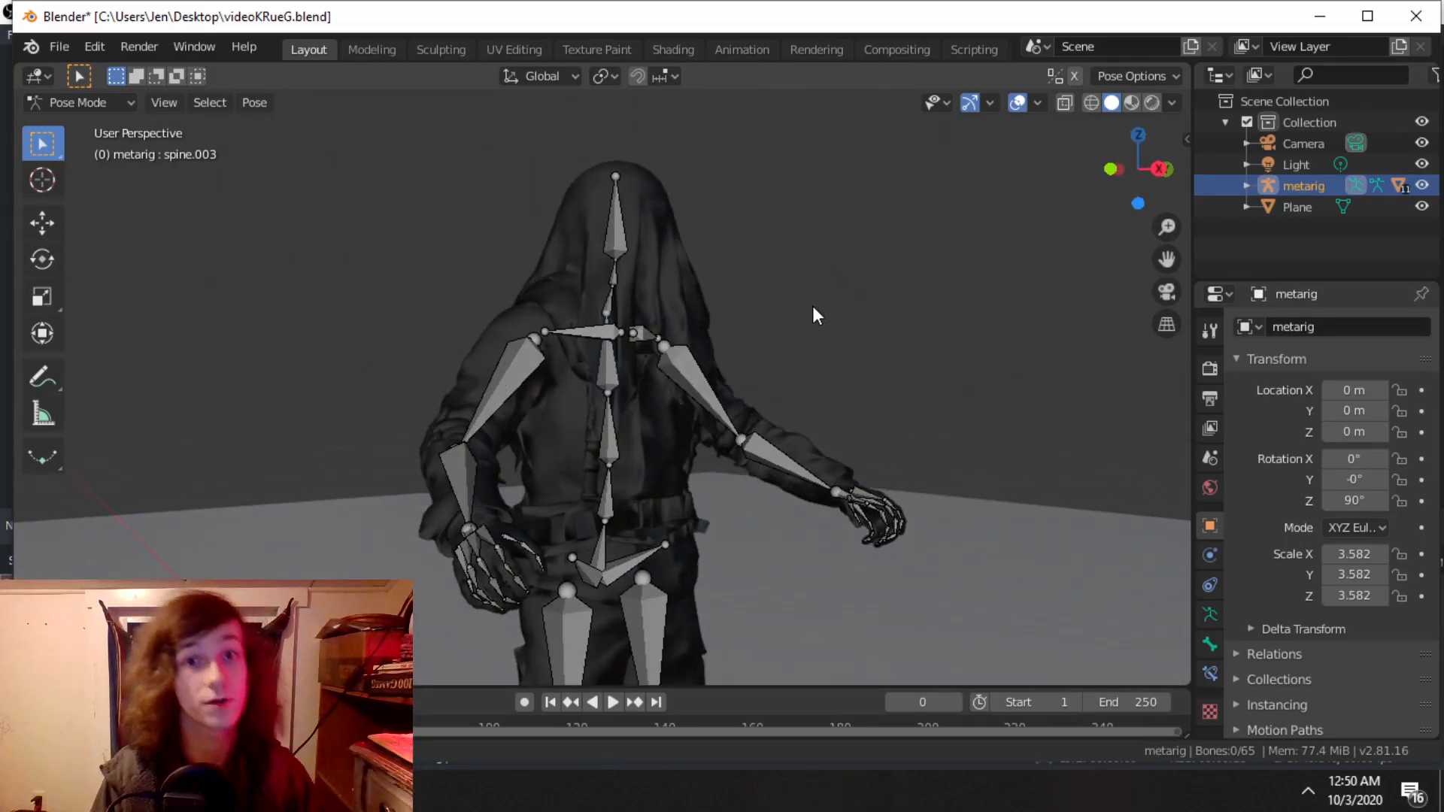
{"action": "middle_click_drag", "start_coordinate": [603, 419], "coordinate": [746, 398]}
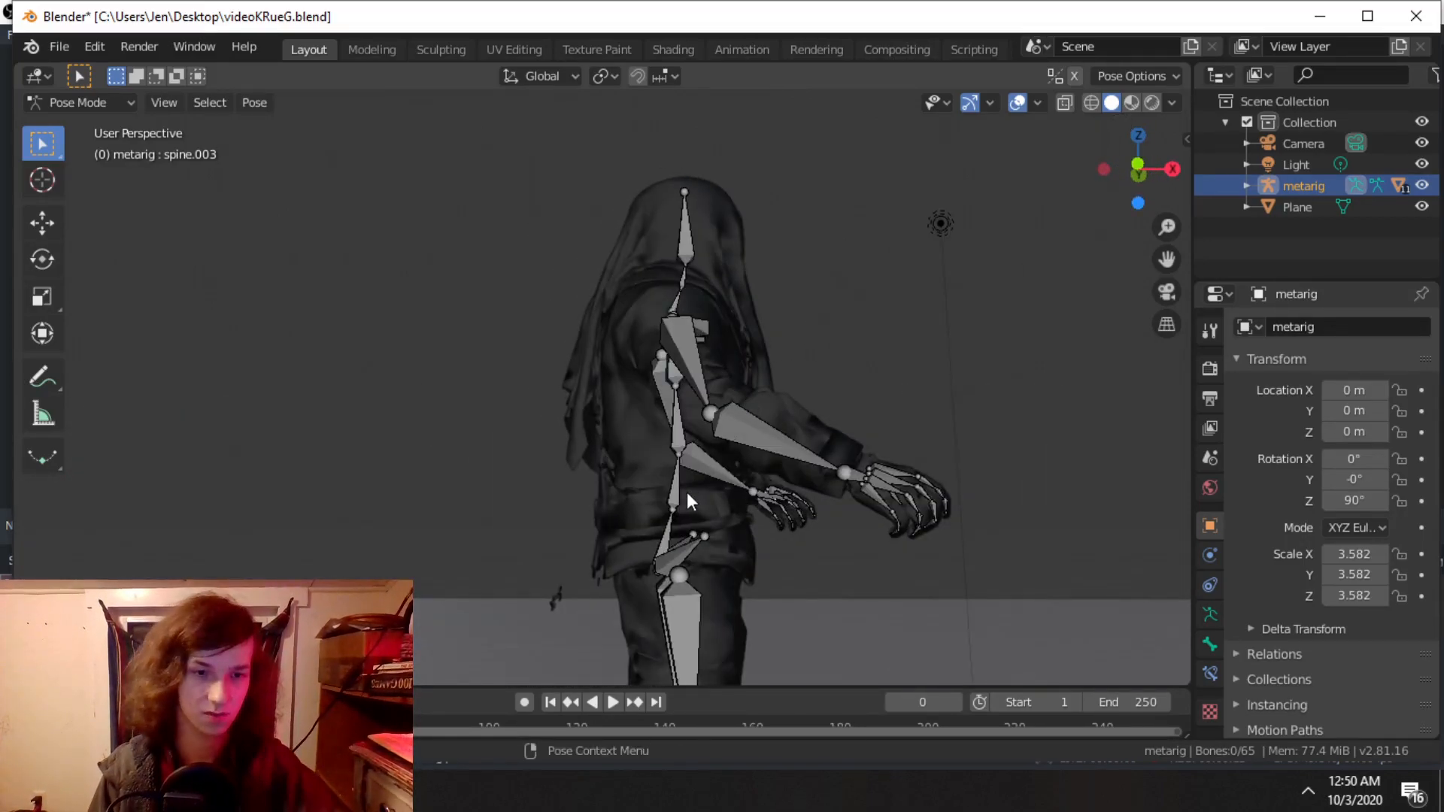
{"action": "middle_click_drag", "start_coordinate": [687, 492], "coordinate": [715, 263], "text": "shift"}
{"action": "scroll", "coordinate": [619, 270], "scroll_direction": "up", "scroll_amount": 5}
{"action": "middle_click_drag", "start_coordinate": [624, 325], "coordinate": [763, 505]}
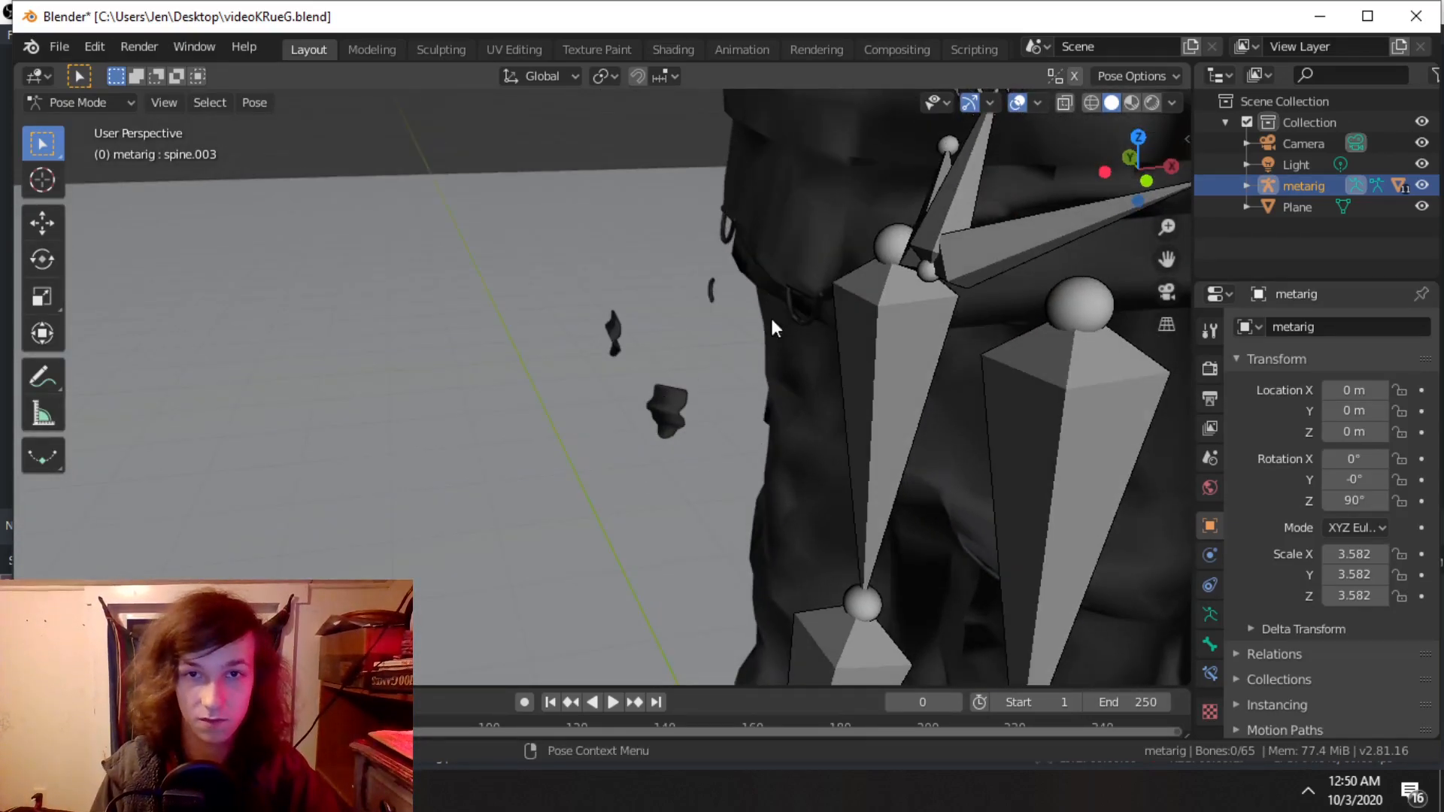
{"action": "middle_click_drag", "start_coordinate": [781, 261], "coordinate": [656, 358], "text": "shift"}
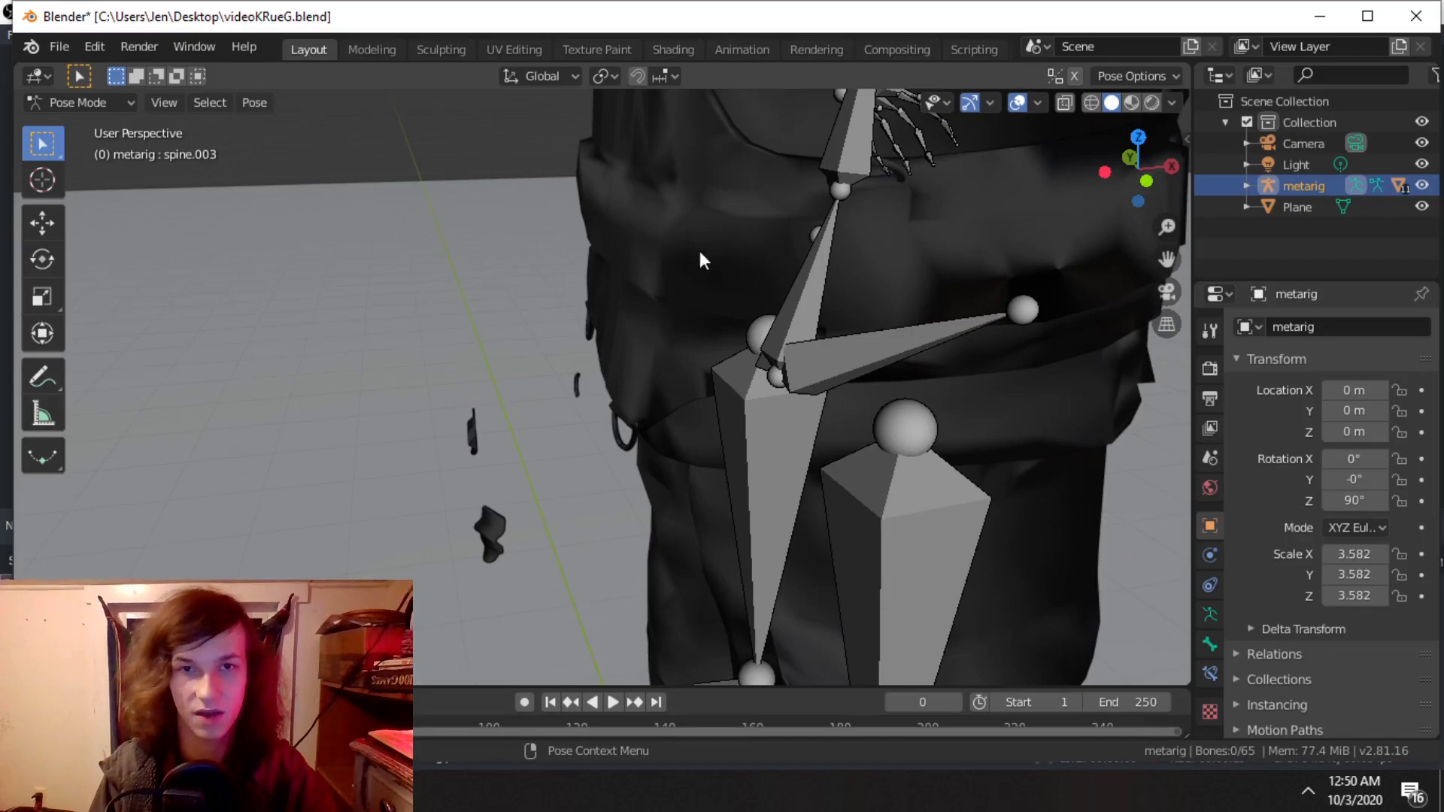
{"action": "scroll", "coordinate": [617, 311], "scroll_direction": "down", "scroll_amount": 2}
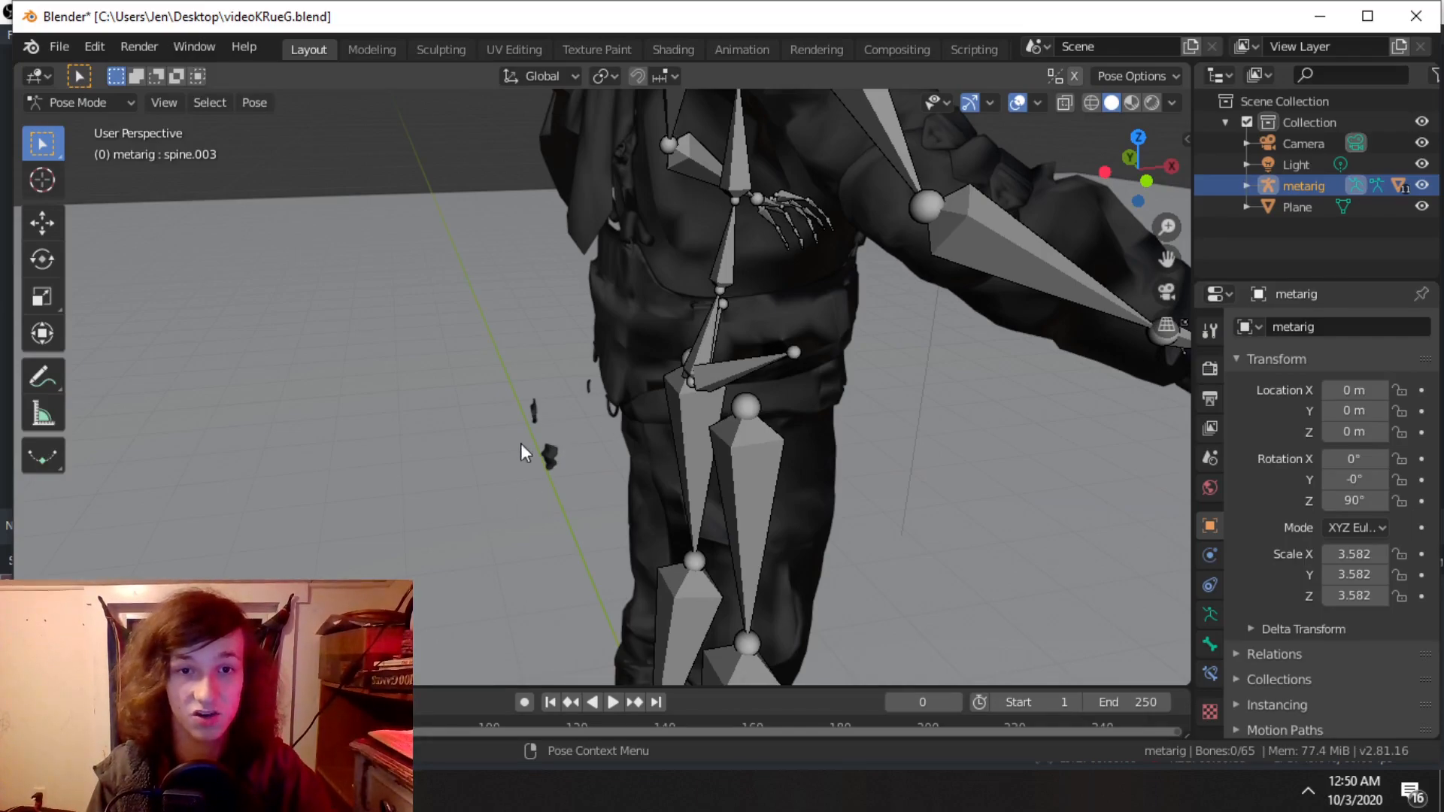
Step: Return to Object Mode, select the belt mesh and enter Edit Mode on it
{"action": "left_click", "coordinate": [64, 102]}
{"action": "left_click", "coordinate": [76, 120]}
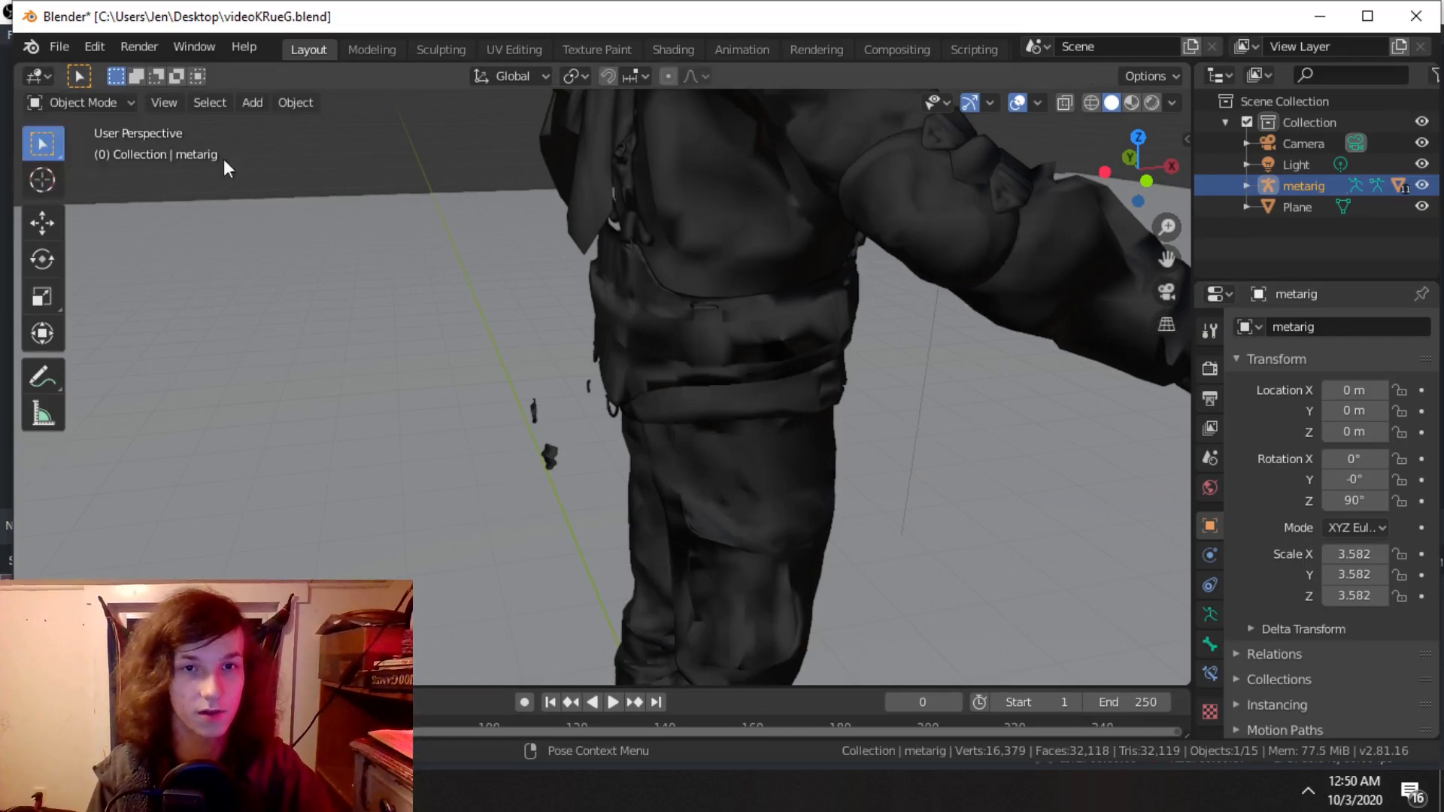
{"action": "left_click", "coordinate": [647, 342]}
{"action": "scroll", "coordinate": [616, 414], "scroll_direction": "up", "scroll_amount": 3}
{"action": "key", "text": "Tab"}
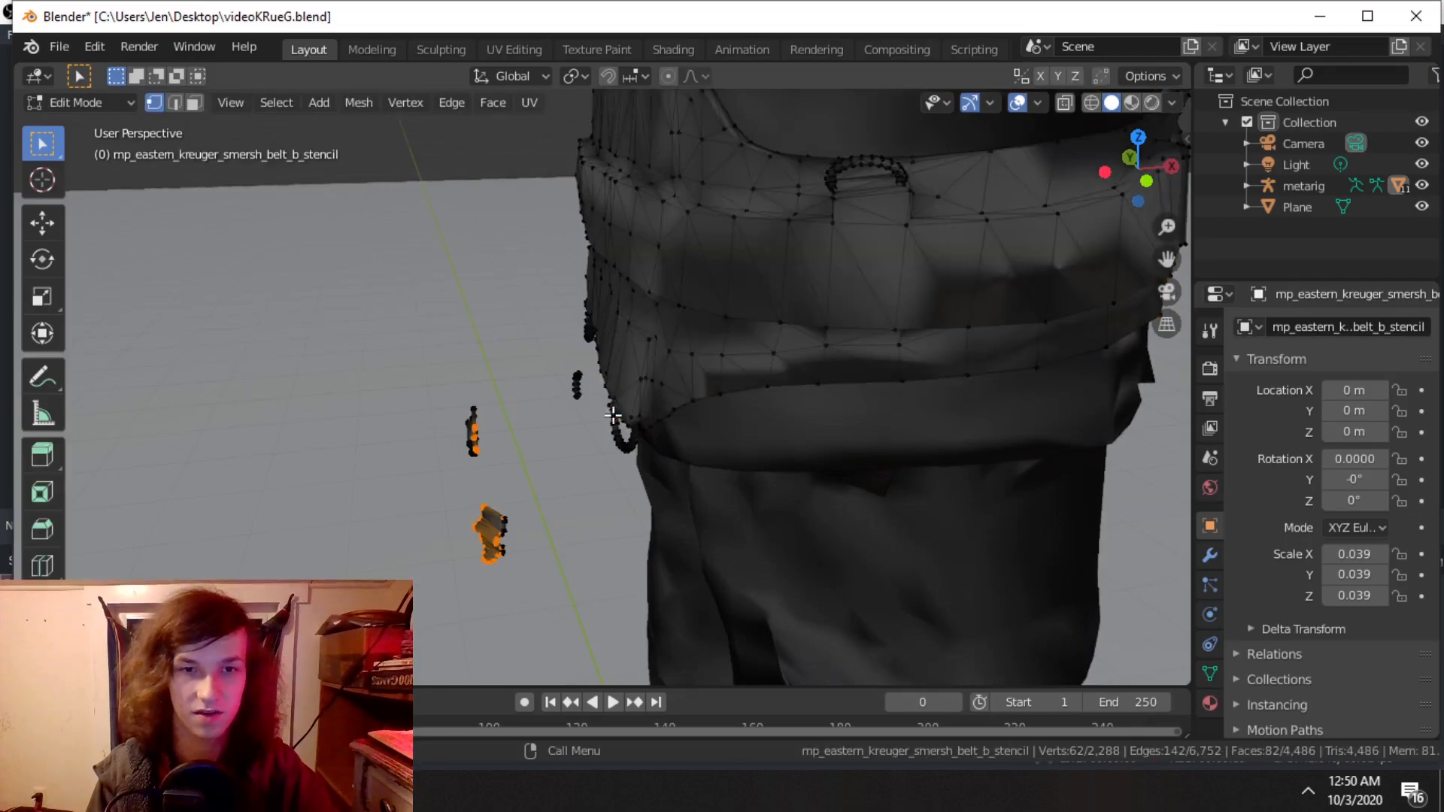
Step: Box-select the two detached belt pieces floating beside the body in X-ray display, and clear the selection
{"action": "scroll", "coordinate": [526, 435], "scroll_direction": "up", "scroll_amount": 3}
{"action": "key", "text": "alt+z"}
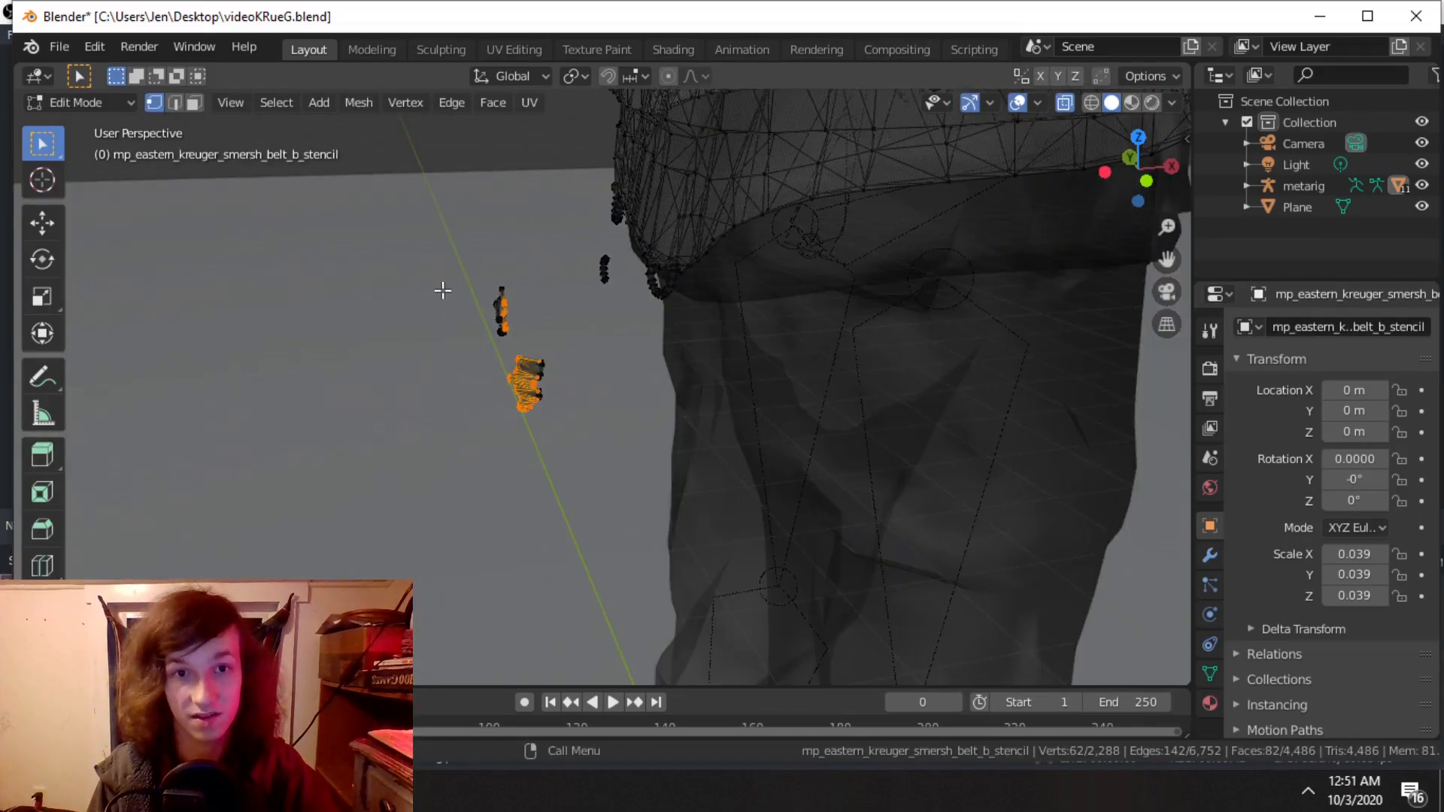
{"action": "left_click_drag", "start_coordinate": [437, 257], "coordinate": [564, 474]}
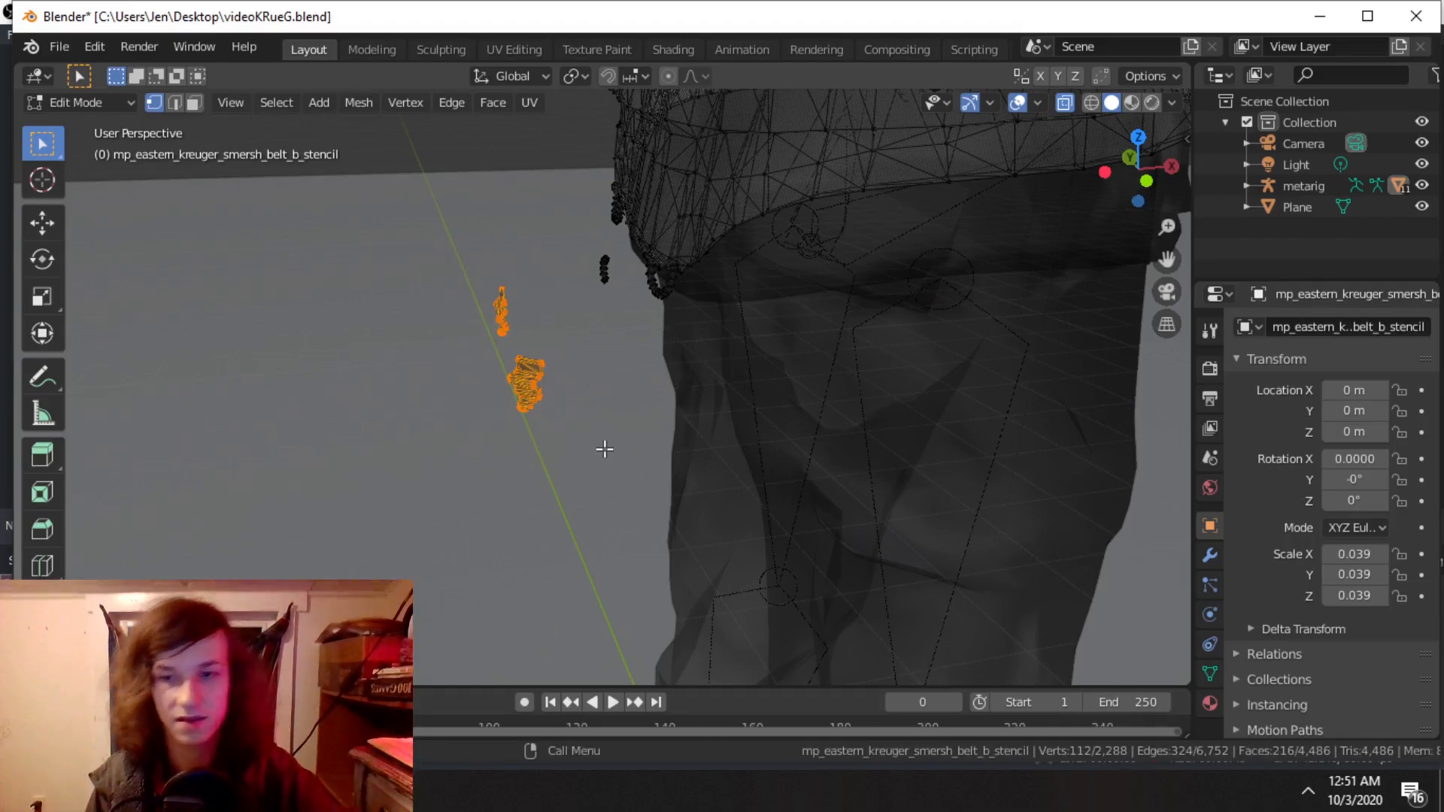
{"action": "left_click", "coordinate": [570, 571]}
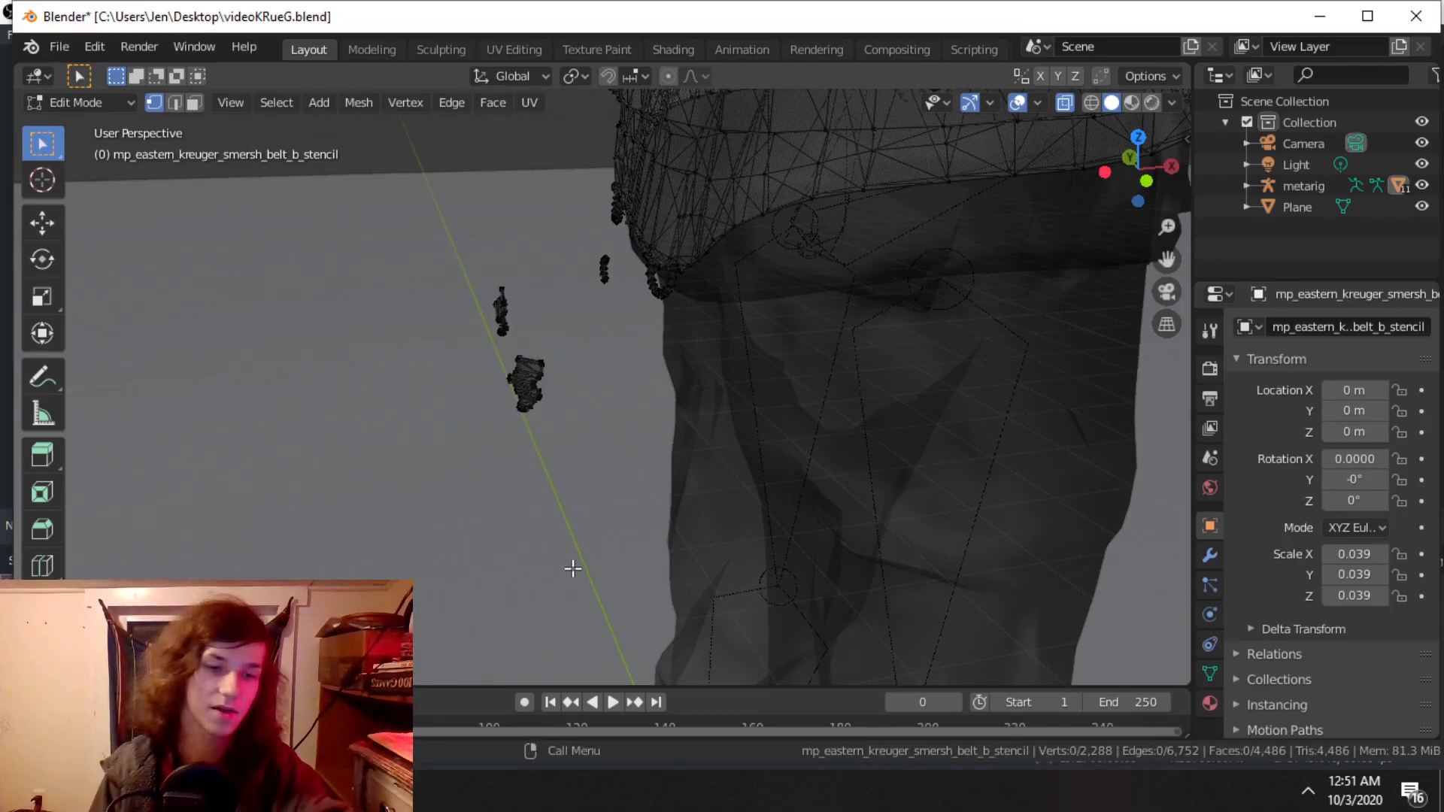
Step: Leave the belt's Edit Mode, deselect everything and turn off the X-ray display
{"action": "key", "text": "Tab"}
{"action": "scroll", "coordinate": [700, 235], "scroll_direction": "down", "scroll_amount": 3}
{"action": "left_click", "coordinate": [1053, 319]}
{"action": "middle_click_drag", "start_coordinate": [860, 359], "coordinate": [724, 359]}
{"action": "scroll", "coordinate": [769, 223], "scroll_direction": "down", "scroll_amount": 2}
{"action": "scroll", "coordinate": [770, 223], "scroll_direction": "down", "scroll_amount": 2}
{"action": "left_click", "coordinate": [931, 167]}
{"action": "middle_click_drag", "start_coordinate": [931, 166], "coordinate": [756, 325]}
{"action": "key", "text": "alt+z"}
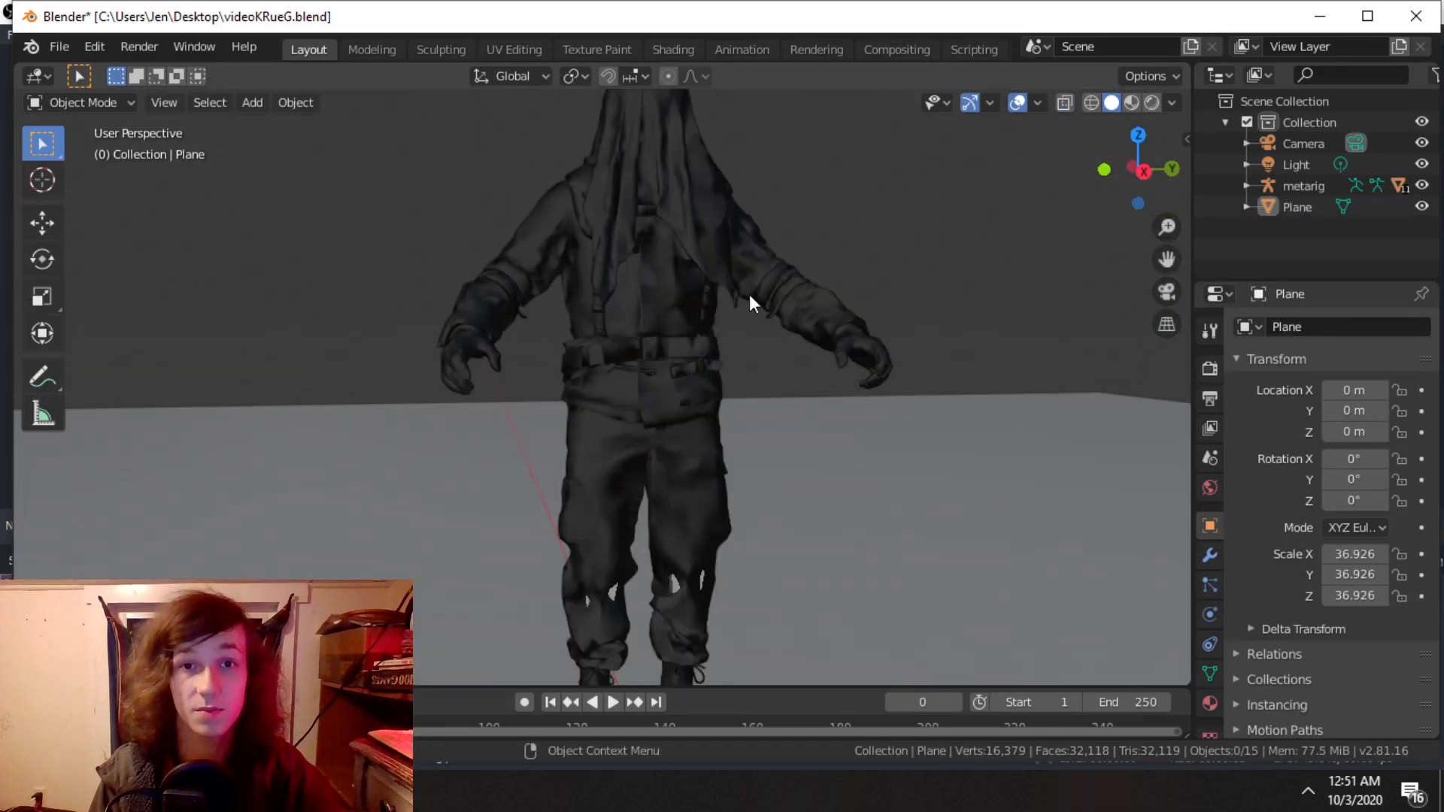
Step: Select the belt mesh at the character's waist
{"action": "left_click", "coordinate": [702, 597]}
{"action": "scroll", "coordinate": [710, 582], "scroll_direction": "up", "scroll_amount": 6}
{"action": "left_click", "coordinate": [728, 456]}
{"action": "left_click", "coordinate": [729, 454]}
{"action": "middle_click_drag", "start_coordinate": [602, 343], "coordinate": [617, 442]}
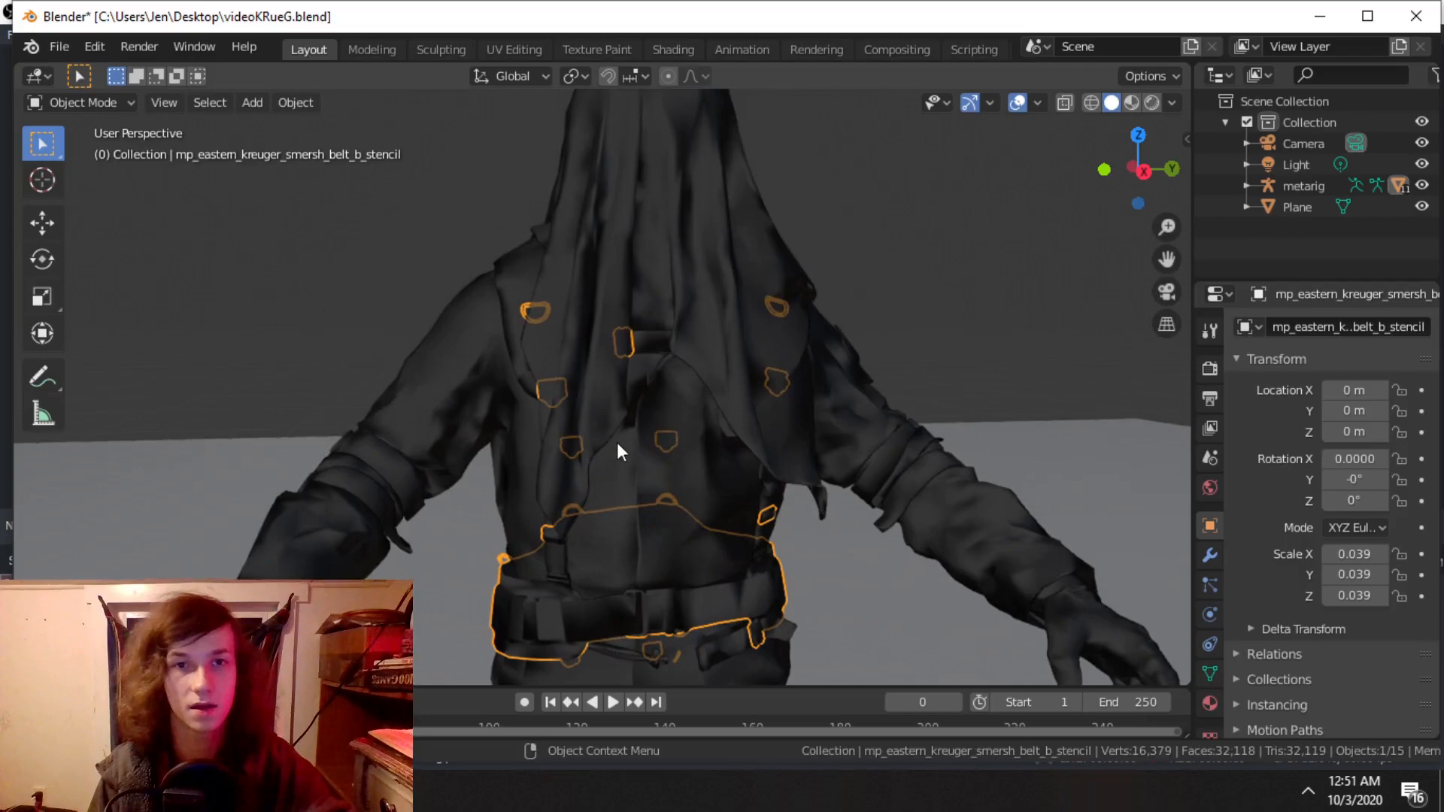
Step: Examine the selected belt mesh's outlined buckles, straps and detached pieces from the front and side
{"action": "scroll", "coordinate": [497, 423], "scroll_direction": "up", "scroll_amount": 2}
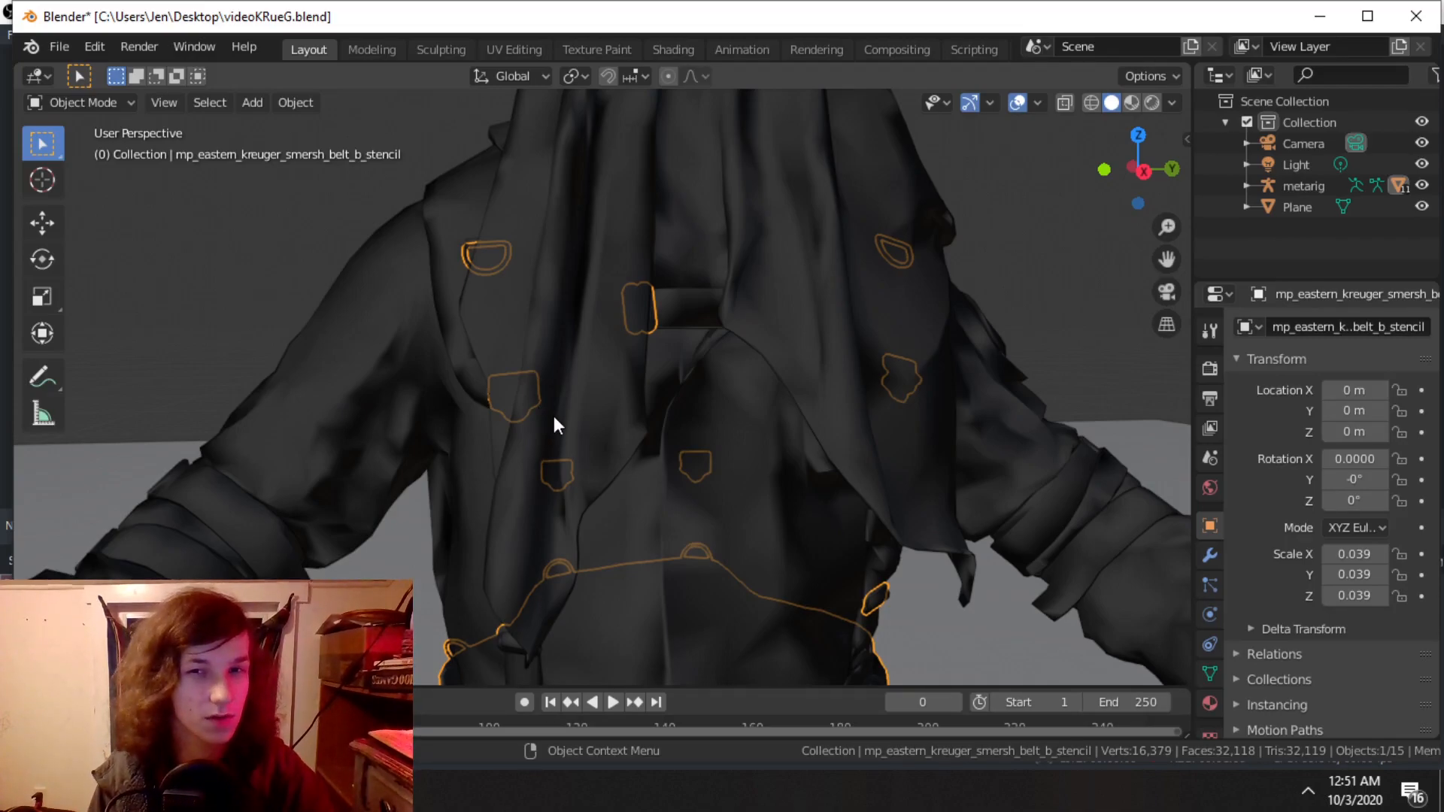
{"action": "middle_click_drag", "start_coordinate": [831, 525], "coordinate": [822, 391]}
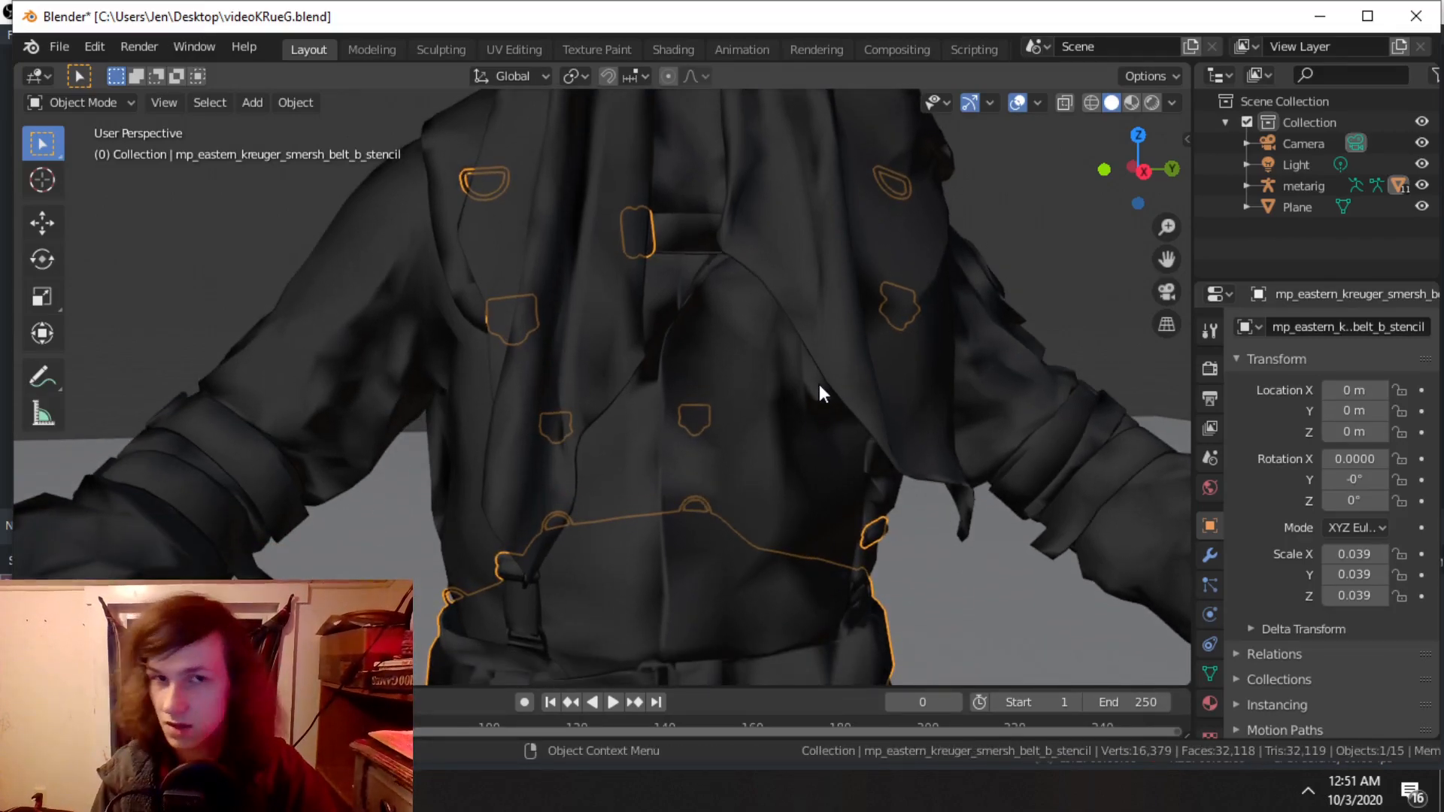
{"action": "scroll", "coordinate": [719, 493], "scroll_direction": "down", "scroll_amount": 3}
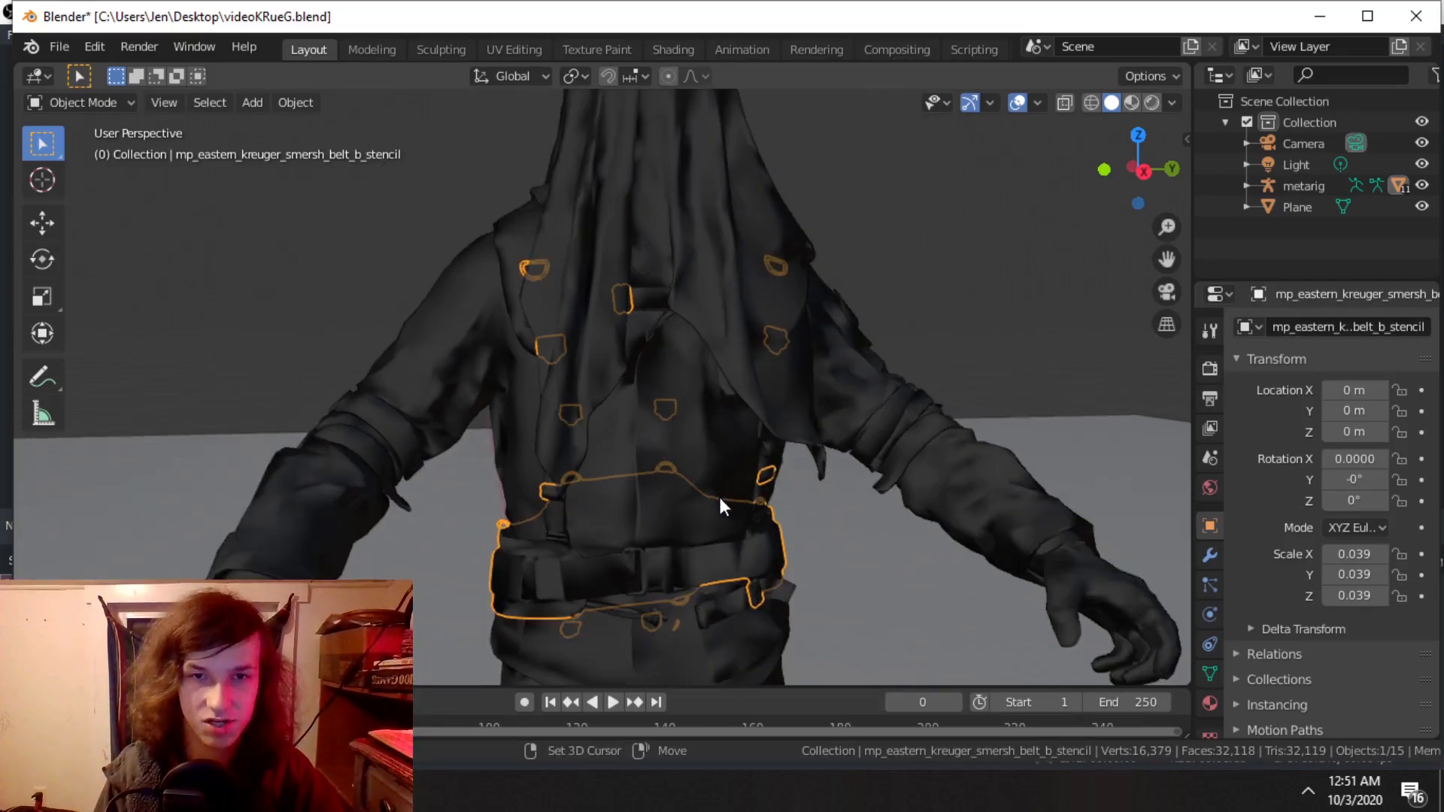
{"action": "middle_click_drag", "start_coordinate": [719, 493], "coordinate": [706, 343], "text": "shift"}
{"action": "scroll", "coordinate": [782, 398], "scroll_direction": "up", "scroll_amount": 4}
{"action": "scroll", "coordinate": [323, 413], "scroll_direction": "down", "scroll_amount": 1}
{"action": "middle_click_drag", "start_coordinate": [323, 414], "coordinate": [573, 376]}
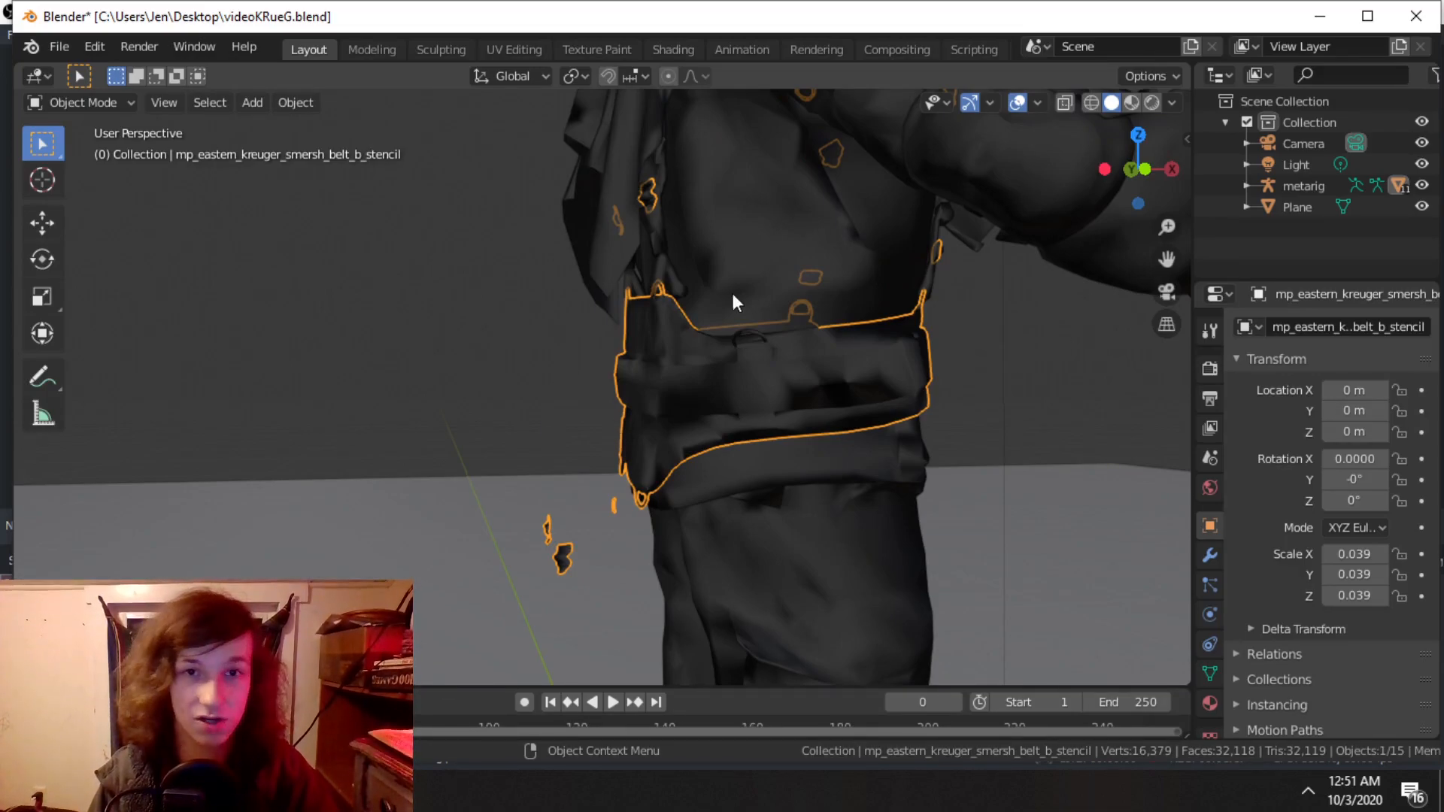
Step: Examine the belt mesh's buckles and straps around the torso, selecting and deselecting the belt to compare
{"action": "scroll", "coordinate": [724, 297], "scroll_direction": "down", "scroll_amount": 4}
{"action": "scroll", "coordinate": [707, 282], "scroll_direction": "up", "scroll_amount": 2}
{"action": "middle_click_drag", "start_coordinate": [773, 242], "coordinate": [728, 337]}
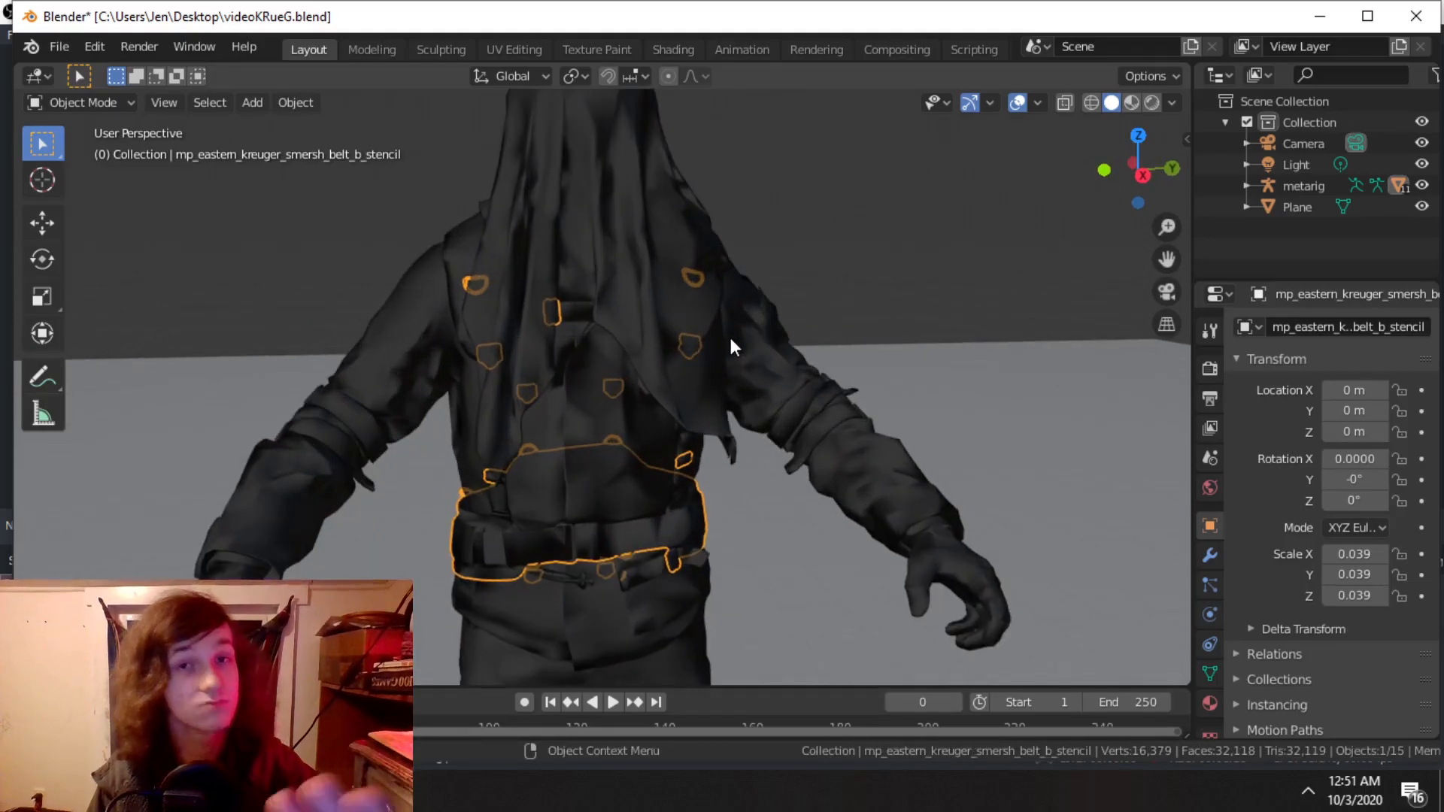
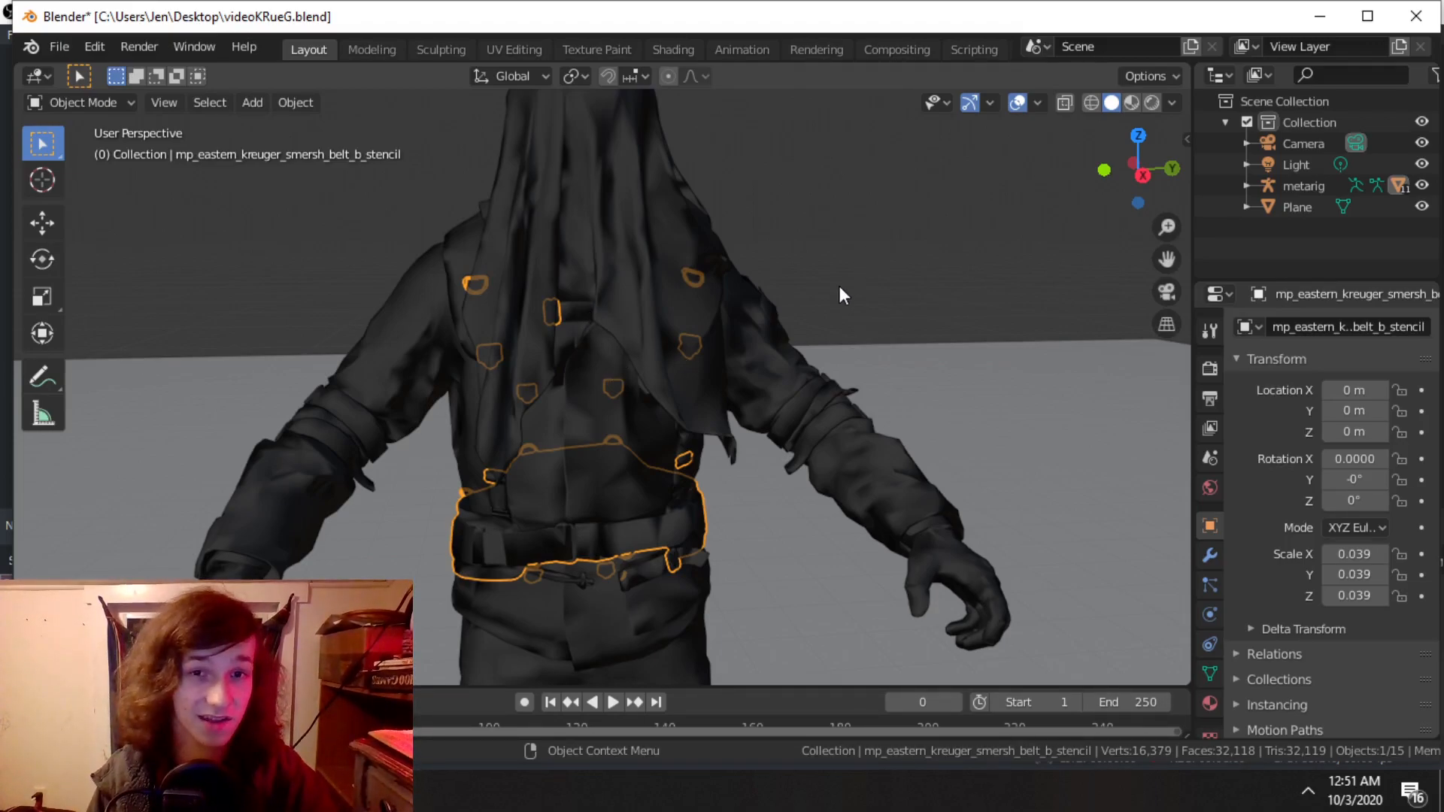
{"action": "left_click", "coordinate": [950, 291]}
{"action": "middle_click_drag", "start_coordinate": [847, 369], "coordinate": [759, 445]}
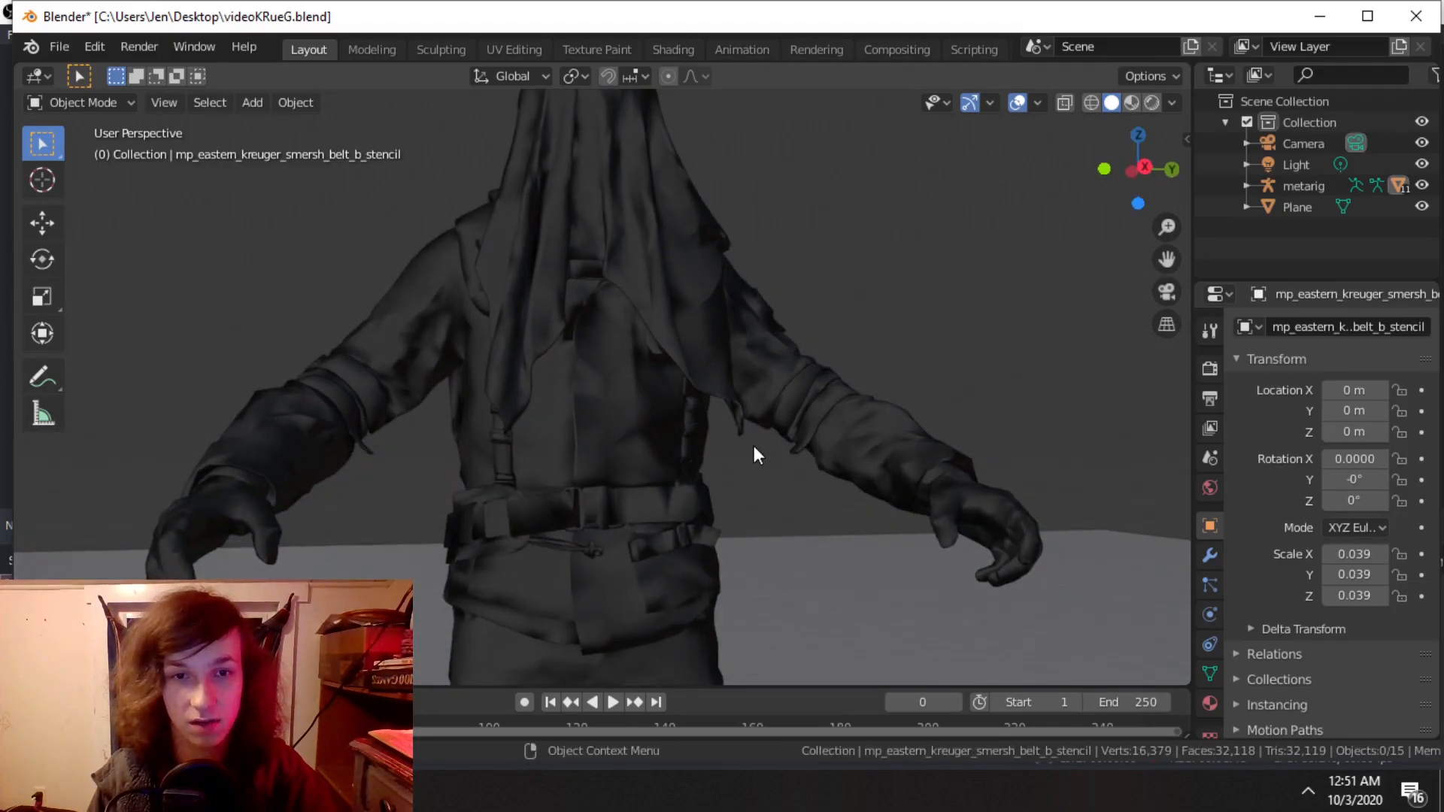
{"action": "left_click", "coordinate": [700, 504]}
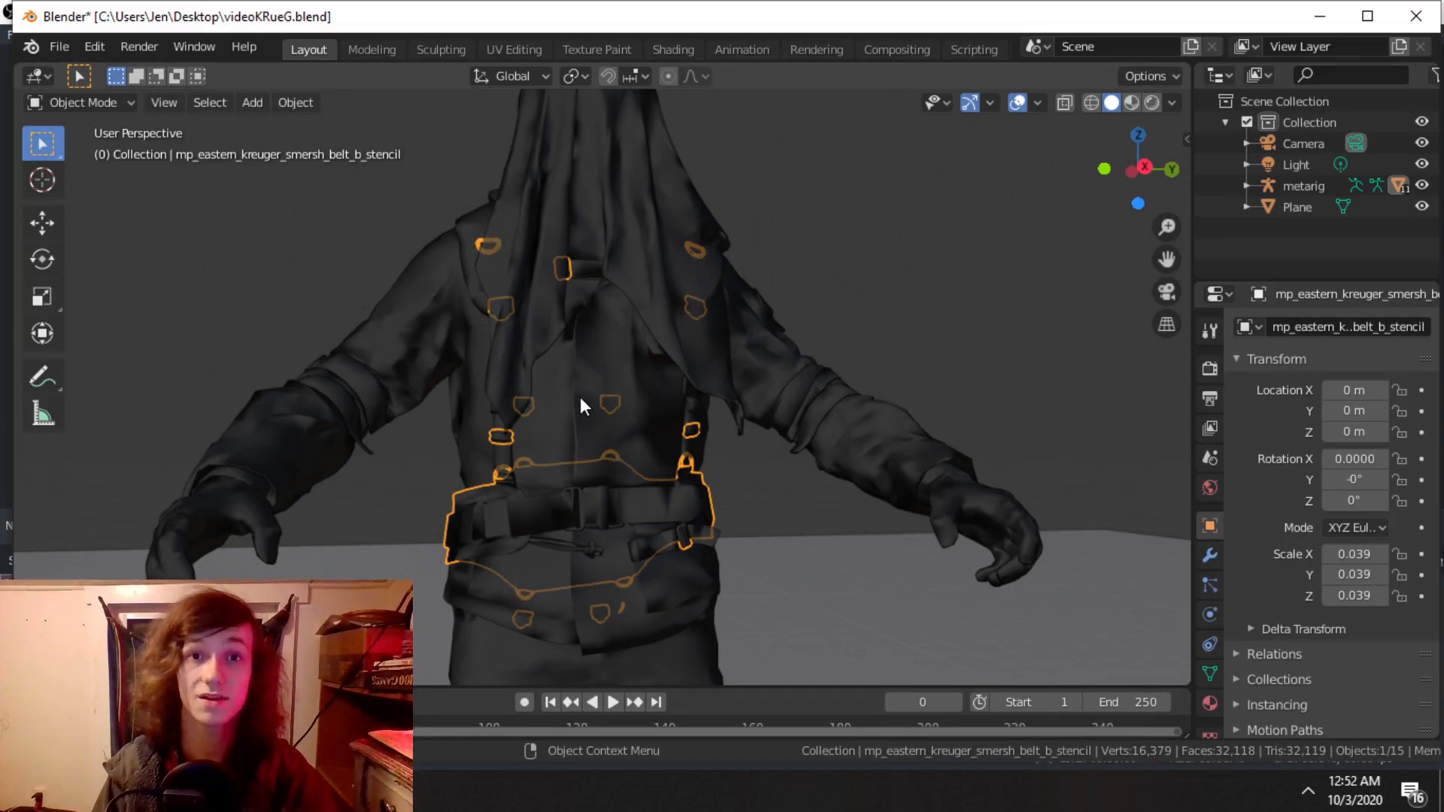
{"action": "key", "text": "alt+a"}
Step: Select the metarig through the gaps at the trousers' knees and enter Pose Mode
{"action": "middle_click_drag", "start_coordinate": [517, 584], "coordinate": [546, 184], "text": "shift"}
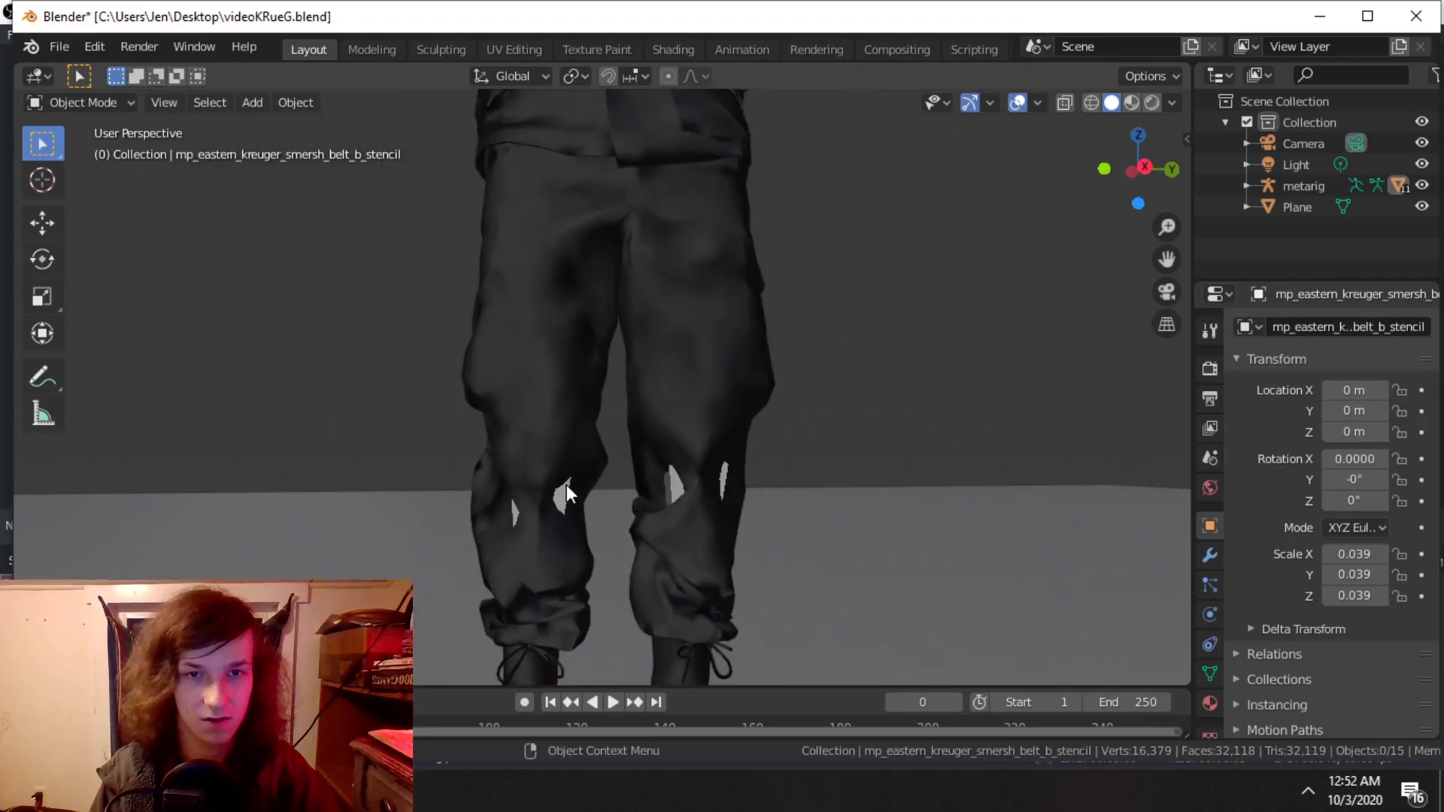
{"action": "left_click", "coordinate": [567, 489]}
{"action": "left_click", "coordinate": [556, 493]}
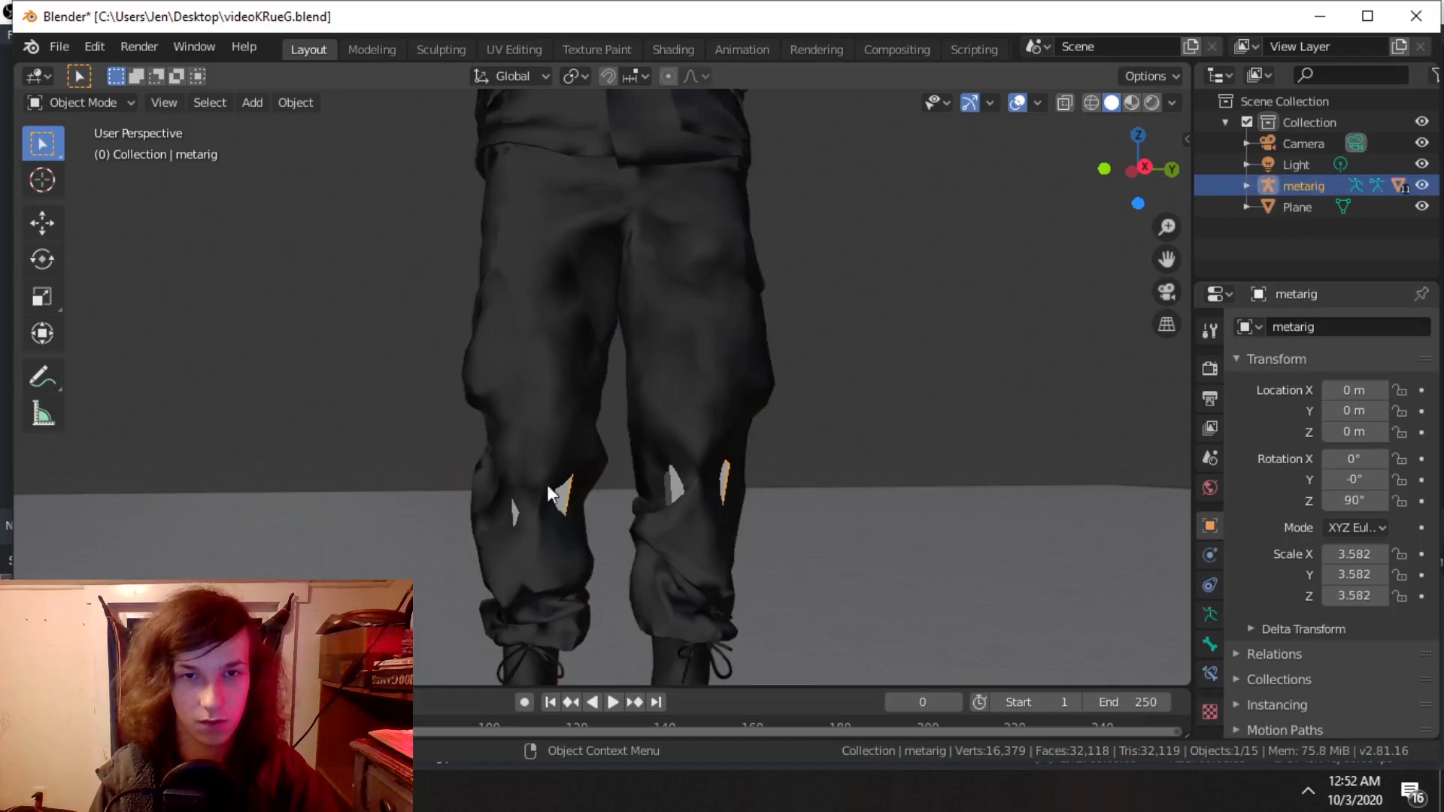
{"action": "left_click", "coordinate": [78, 103]}
{"action": "left_click", "coordinate": [80, 171]}
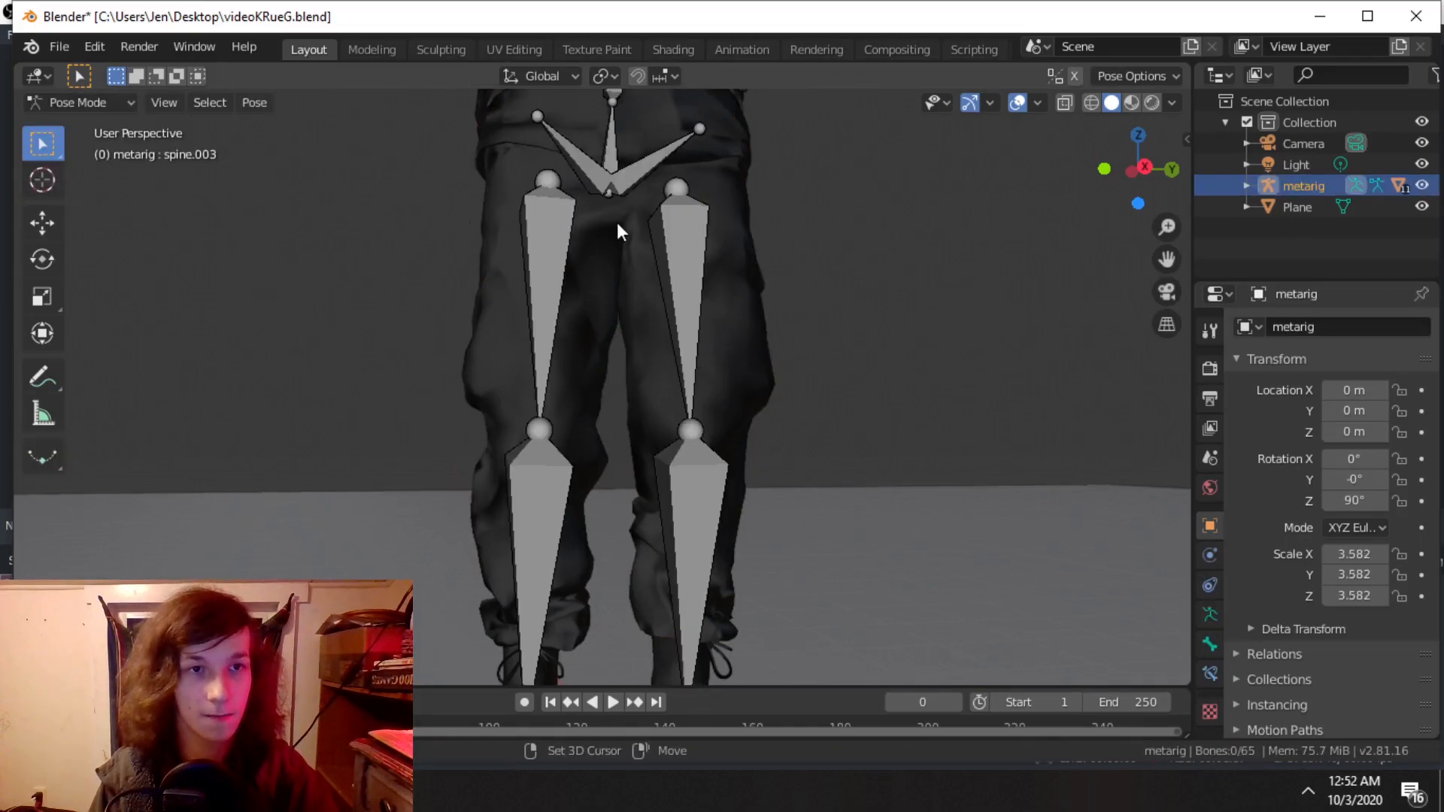
Step: Rotate the left upper arm bone up to about horizontal and inspect the belt pieces that move with it
{"action": "middle_click_drag", "start_coordinate": [622, 266], "coordinate": [570, 679], "text": "shift"}
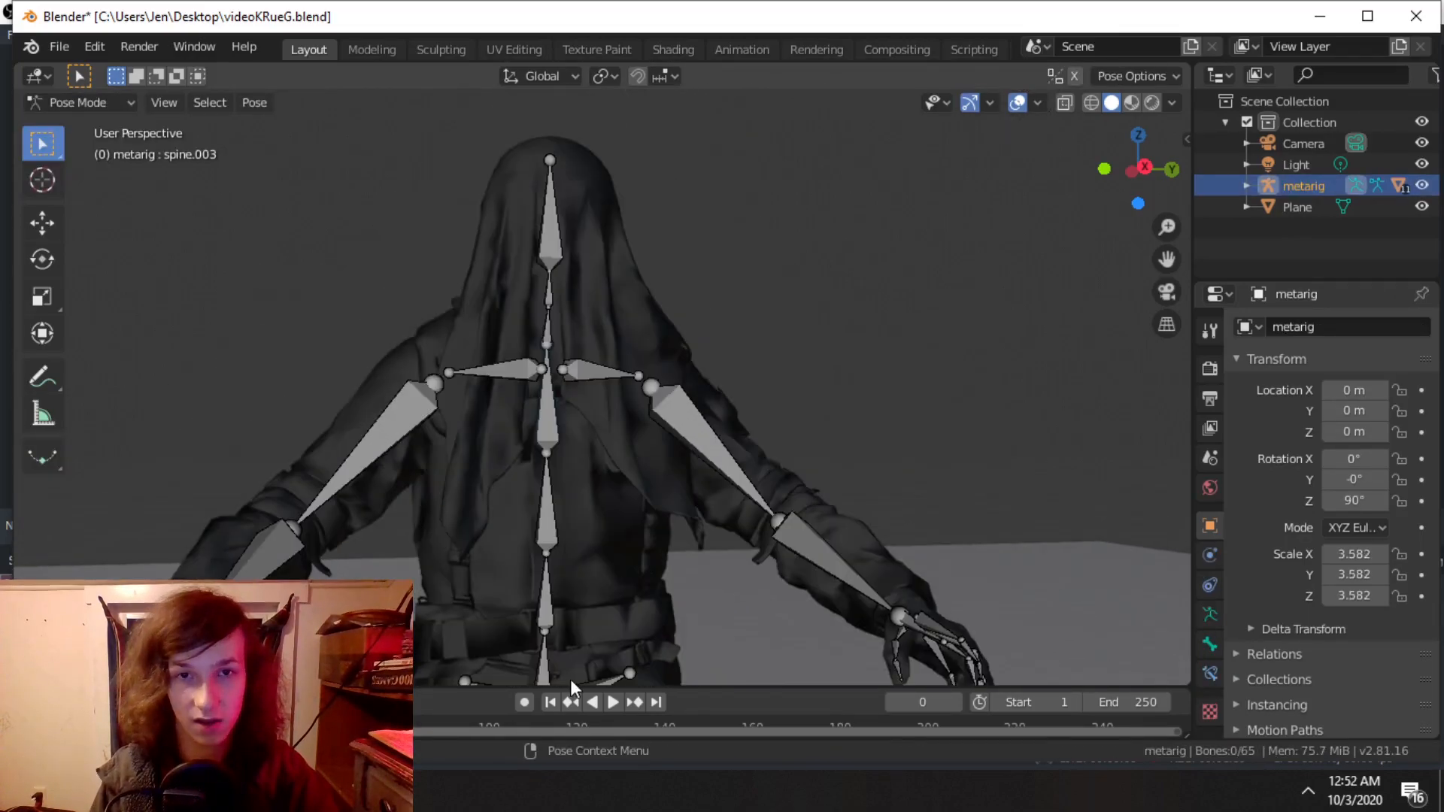
{"action": "left_click", "coordinate": [733, 457]}
{"action": "key", "text": "r"}
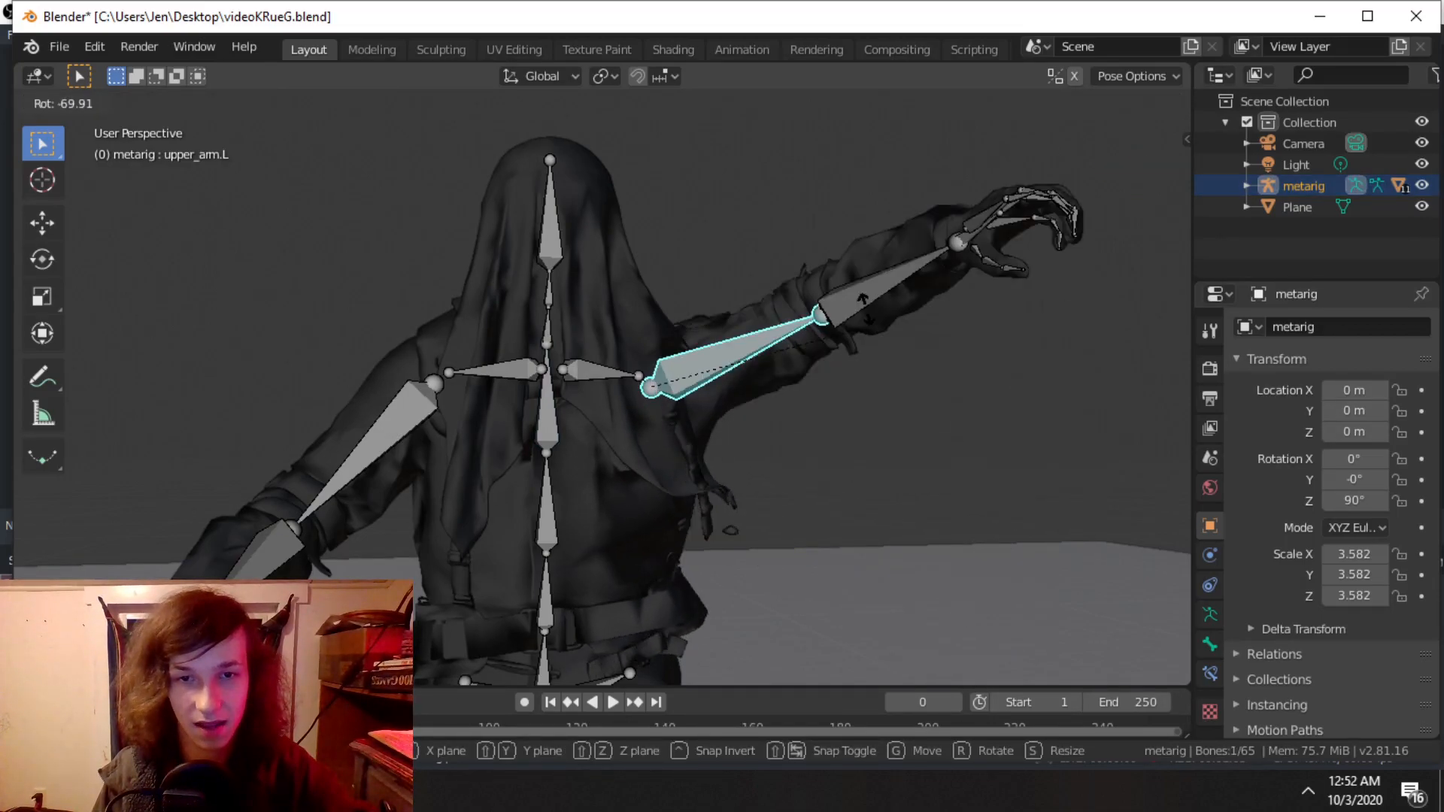
{"action": "left_click", "coordinate": [872, 419]}
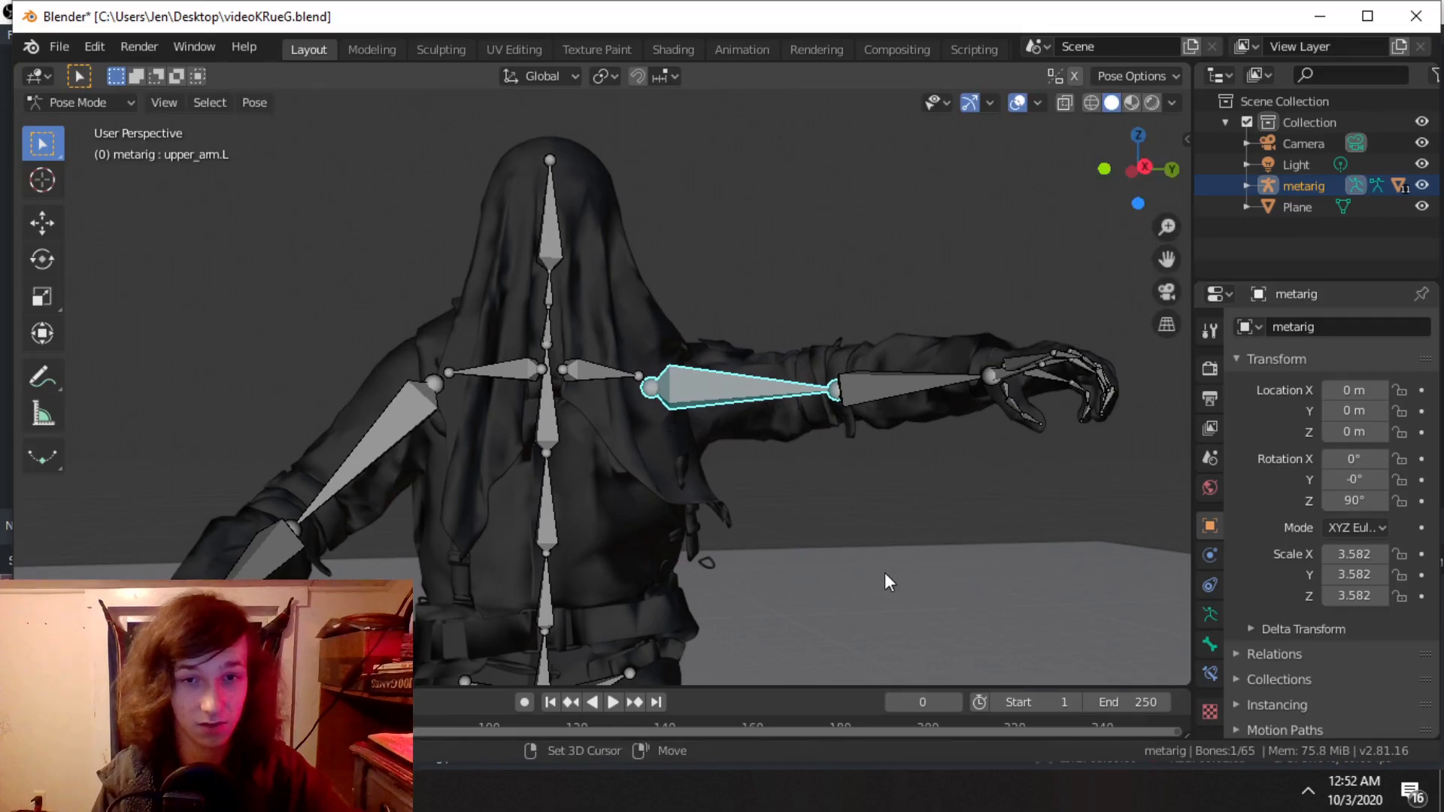
{"action": "middle_click_drag", "start_coordinate": [854, 511], "coordinate": [822, 370], "text": "shift"}
{"action": "scroll", "coordinate": [802, 379], "scroll_direction": "up", "scroll_amount": 5}
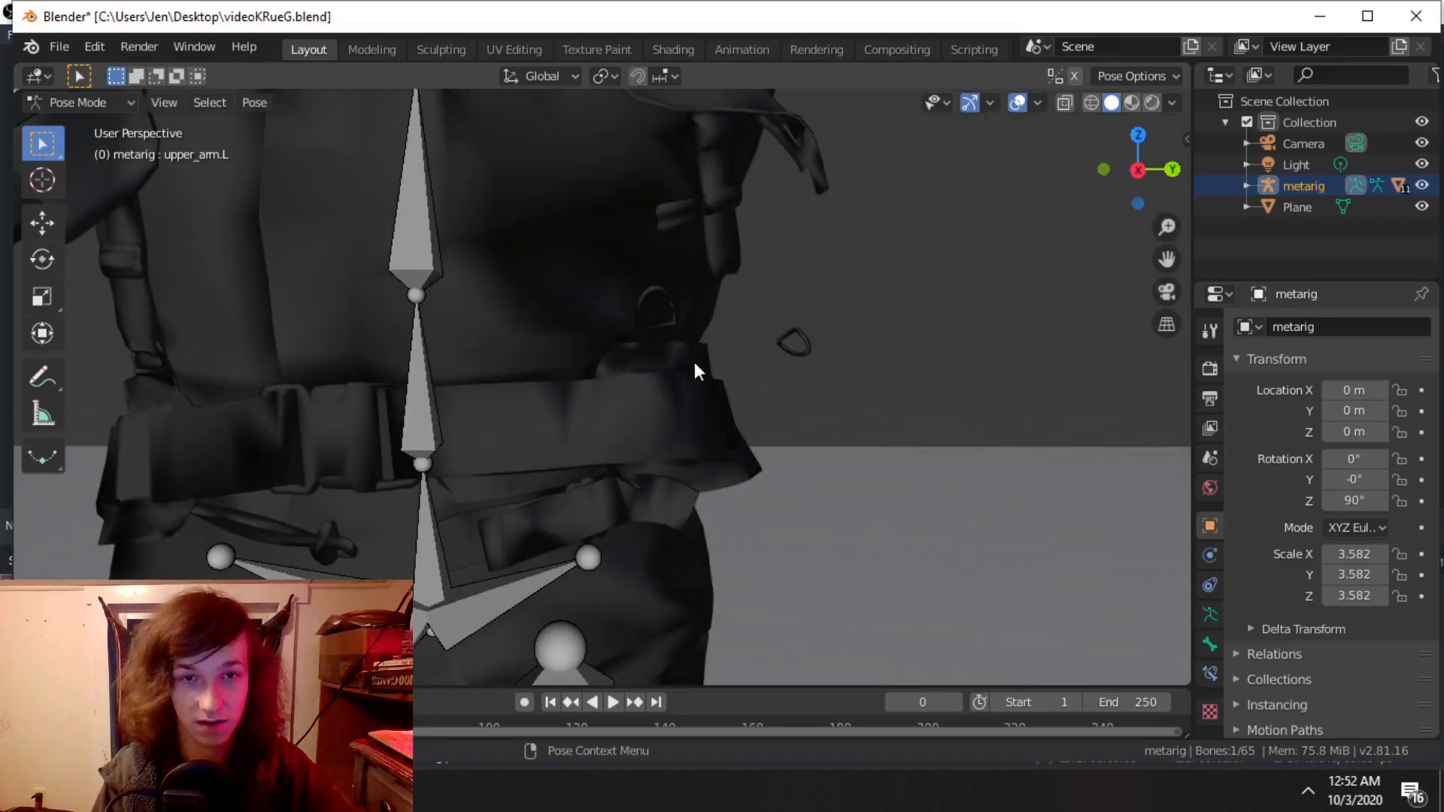
{"action": "middle_click_drag", "start_coordinate": [695, 362], "coordinate": [739, 386]}
{"action": "scroll", "coordinate": [828, 300], "scroll_direction": "down", "scroll_amount": 3}
{"action": "middle_click_drag", "start_coordinate": [828, 300], "coordinate": [728, 394], "text": "shift"}
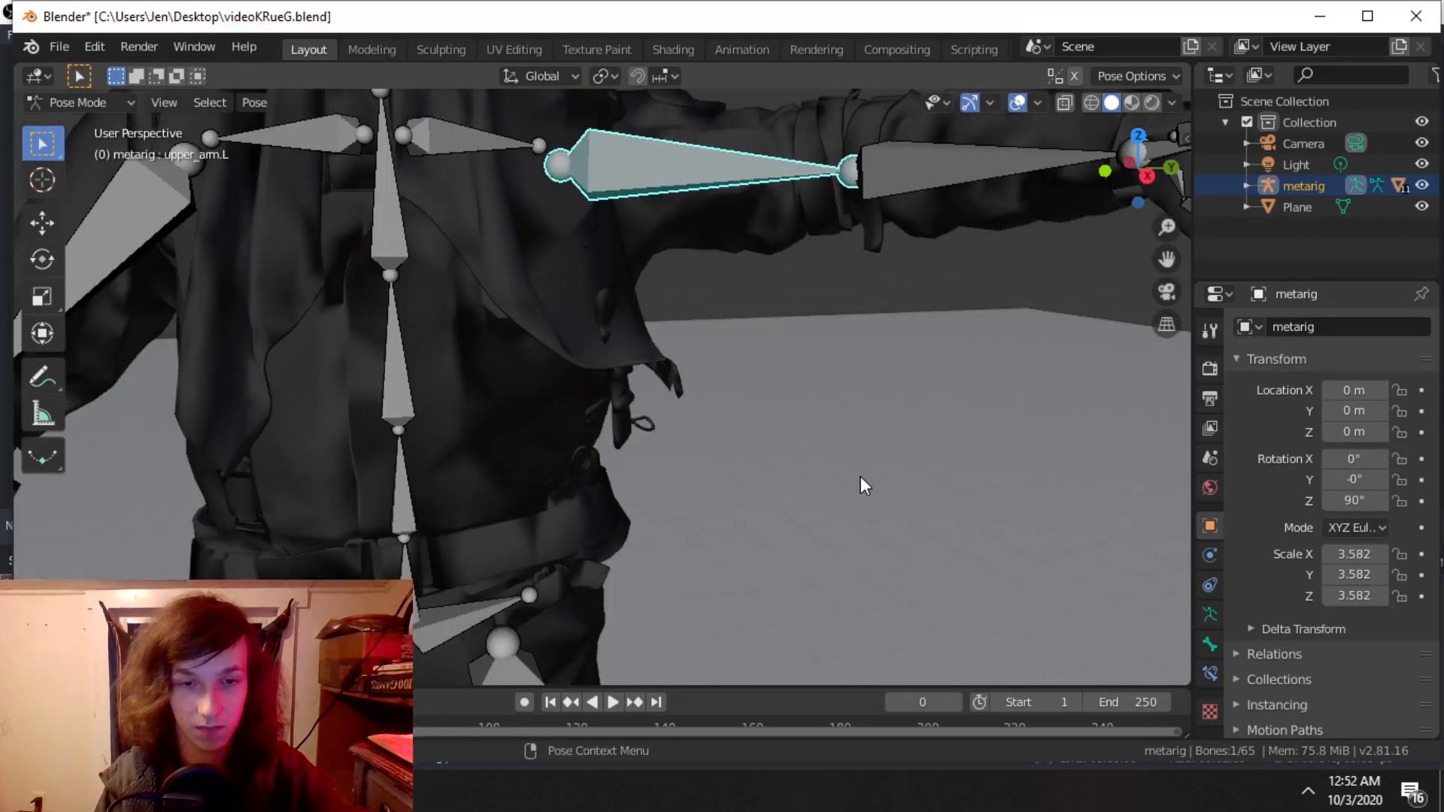
Step: Try rotating the left upper arm bone back down, cancel that rotation and undo the raised-arm test pose
{"action": "key", "text": "r"}
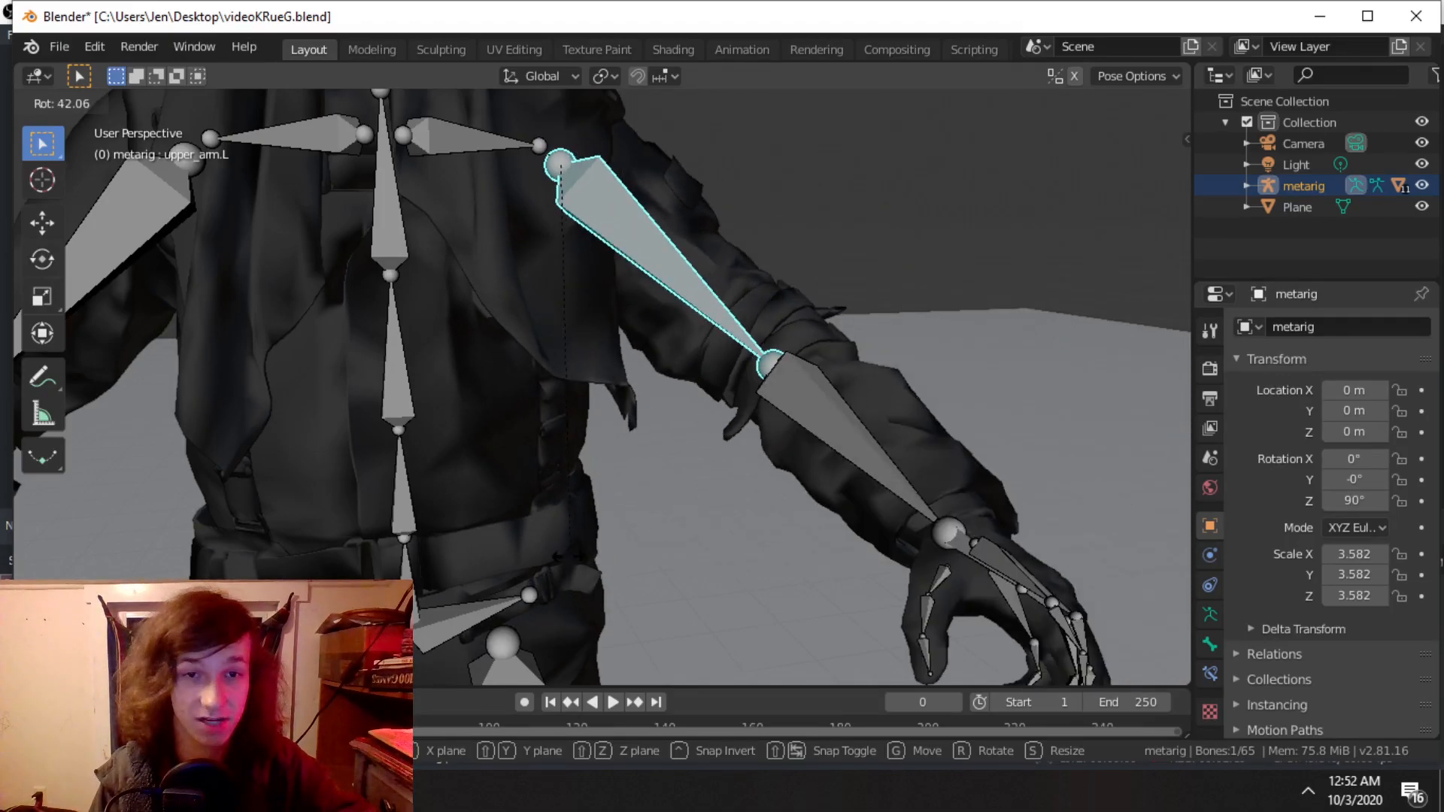
{"action": "right_click", "coordinate": [700, 419]}
{"action": "scroll", "coordinate": [687, 362], "scroll_direction": "down", "scroll_amount": 5}
{"action": "middle_click_drag", "start_coordinate": [775, 362], "coordinate": [700, 343]}
{"action": "key", "text": "ctrl+z"}
{"action": "scroll", "coordinate": [556, 417], "scroll_direction": "up", "scroll_amount": 2}
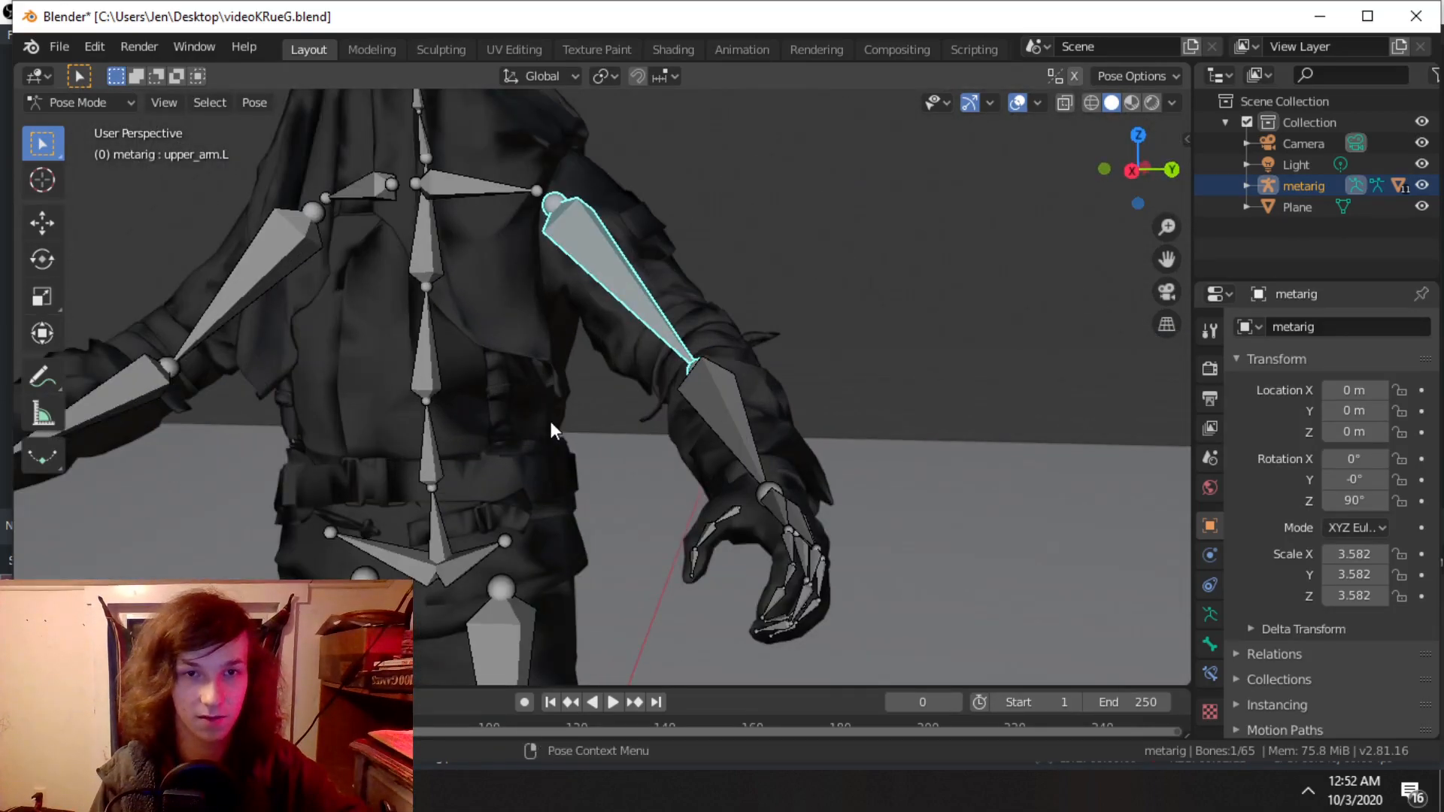
{"action": "middle_click_drag", "start_coordinate": [551, 421], "coordinate": [669, 362], "text": "shift"}
Step: Check the posed torso and belt from the front and return the rig to Object Mode
{"action": "left_click", "coordinate": [94, 103]}
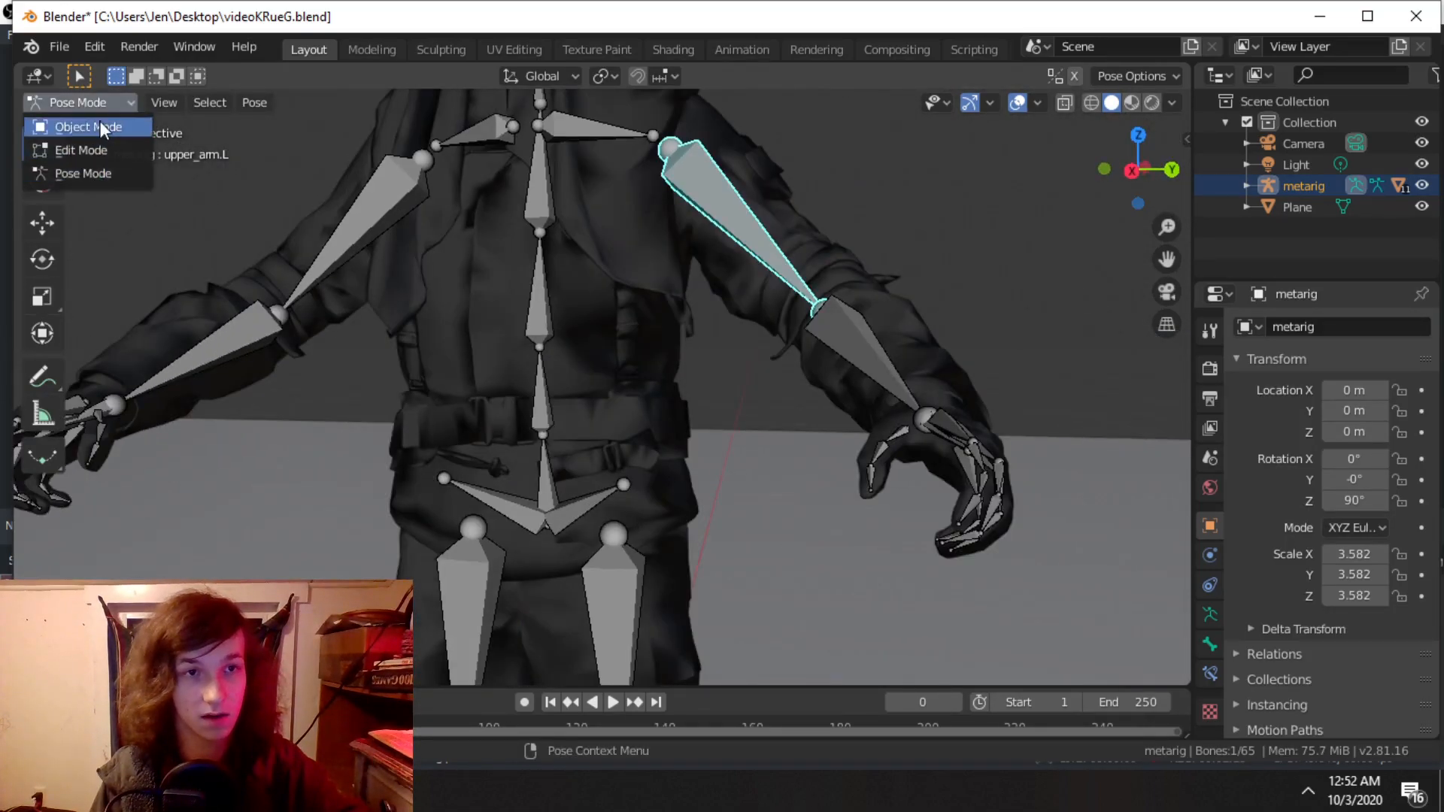
{"action": "middle_click_drag", "start_coordinate": [578, 121], "coordinate": [593, 245], "text": "shift"}
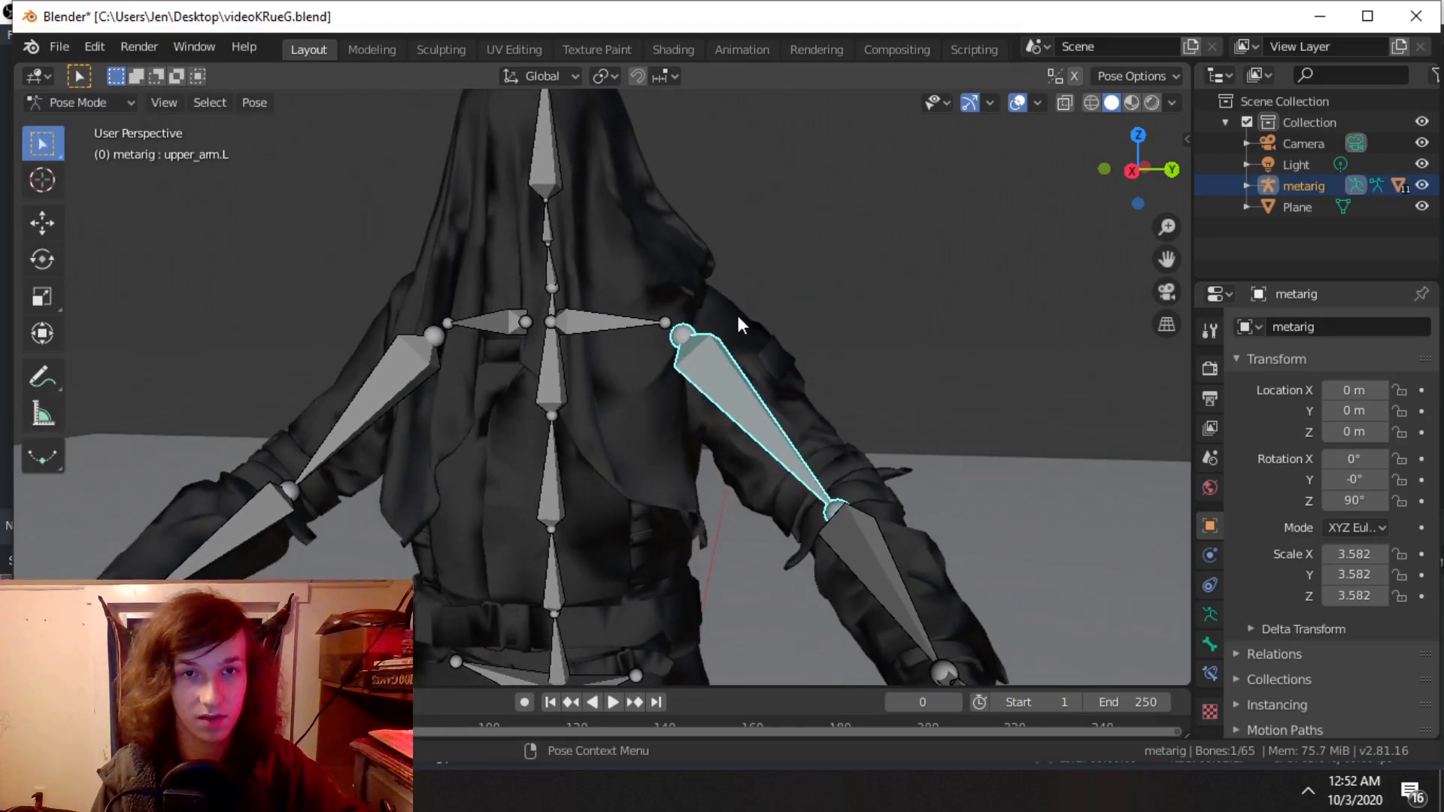
{"action": "scroll", "coordinate": [741, 319], "scroll_direction": "down", "scroll_amount": 2}
{"action": "middle_click_drag", "start_coordinate": [837, 498], "coordinate": [798, 371], "text": "shift"}
{"action": "scroll", "coordinate": [793, 370], "scroll_direction": "up", "scroll_amount": 2}
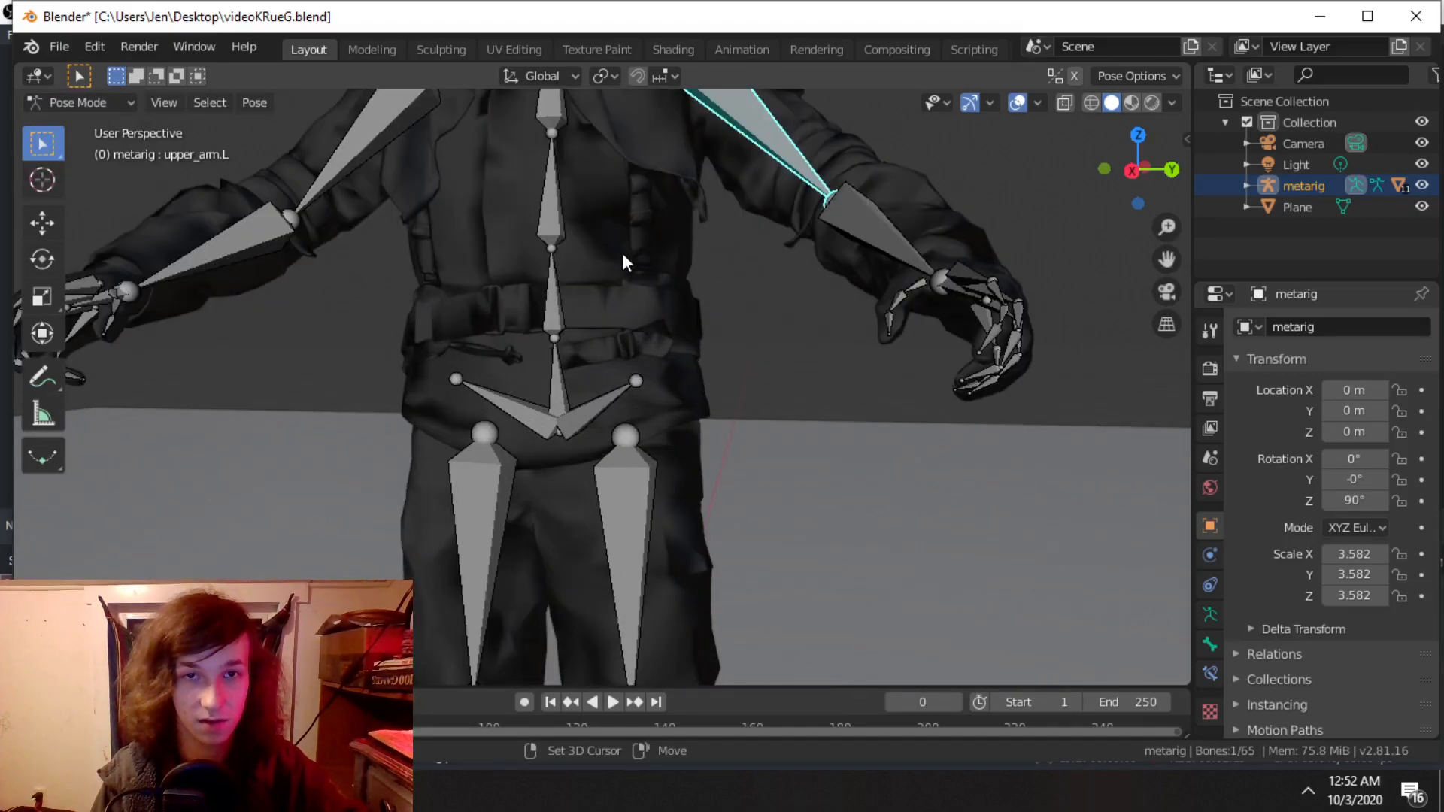
{"action": "middle_click_drag", "start_coordinate": [622, 258], "coordinate": [646, 428], "text": "shift"}
{"action": "left_click", "coordinate": [79, 97]}
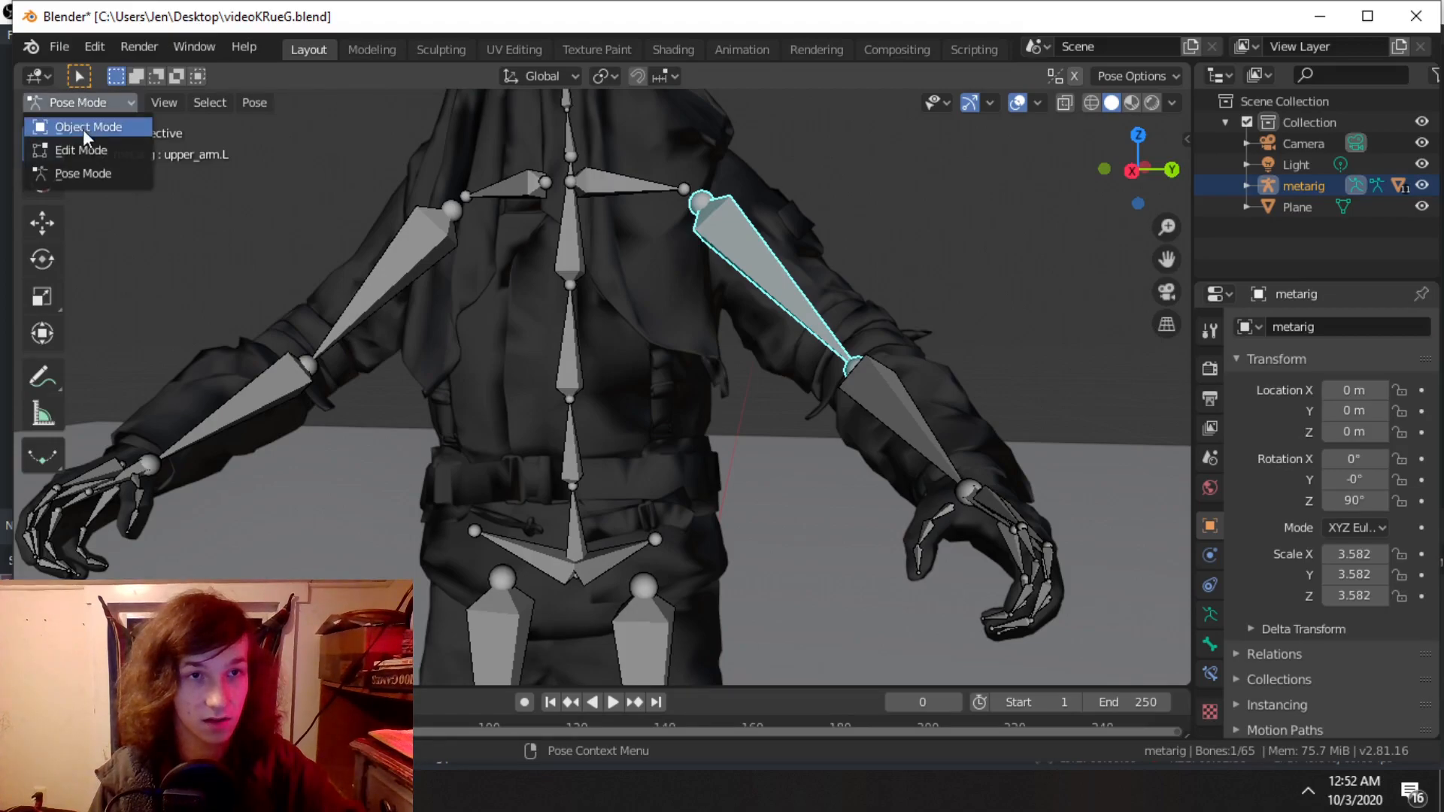
{"action": "left_click", "coordinate": [82, 129]}
Step: Select the metarig through the knee gap, add the belt mesh as the active object and enter Weight Paint mode
{"action": "left_click", "coordinate": [644, 478]}
{"action": "middle_click_drag", "start_coordinate": [759, 539], "coordinate": [824, 127], "text": "shift"}
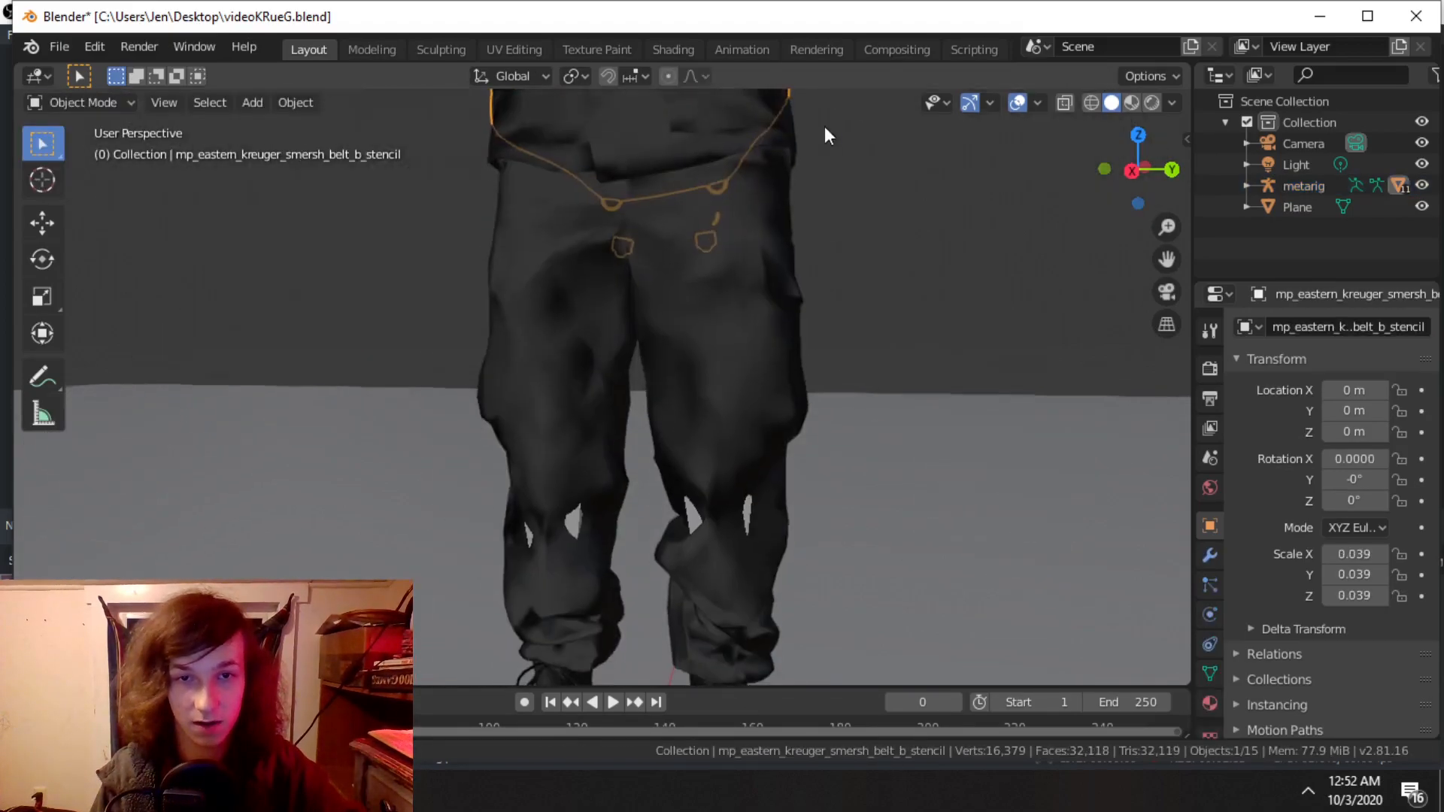
{"action": "left_click", "coordinate": [698, 491]}
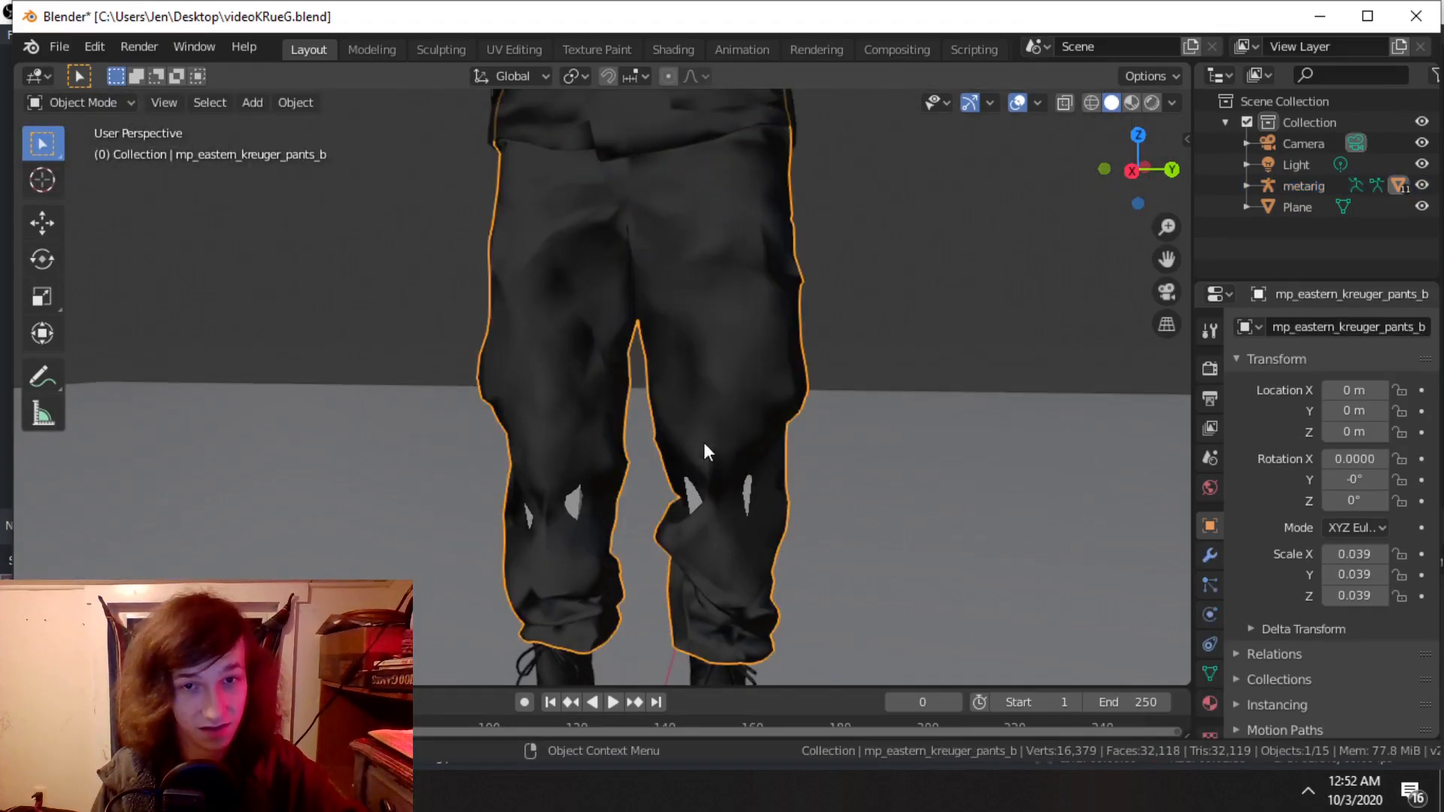
{"action": "left_click", "coordinate": [694, 488]}
{"action": "middle_click_drag", "start_coordinate": [719, 294], "coordinate": [700, 578], "text": "shift"}
{"action": "left_click", "coordinate": [757, 387]}
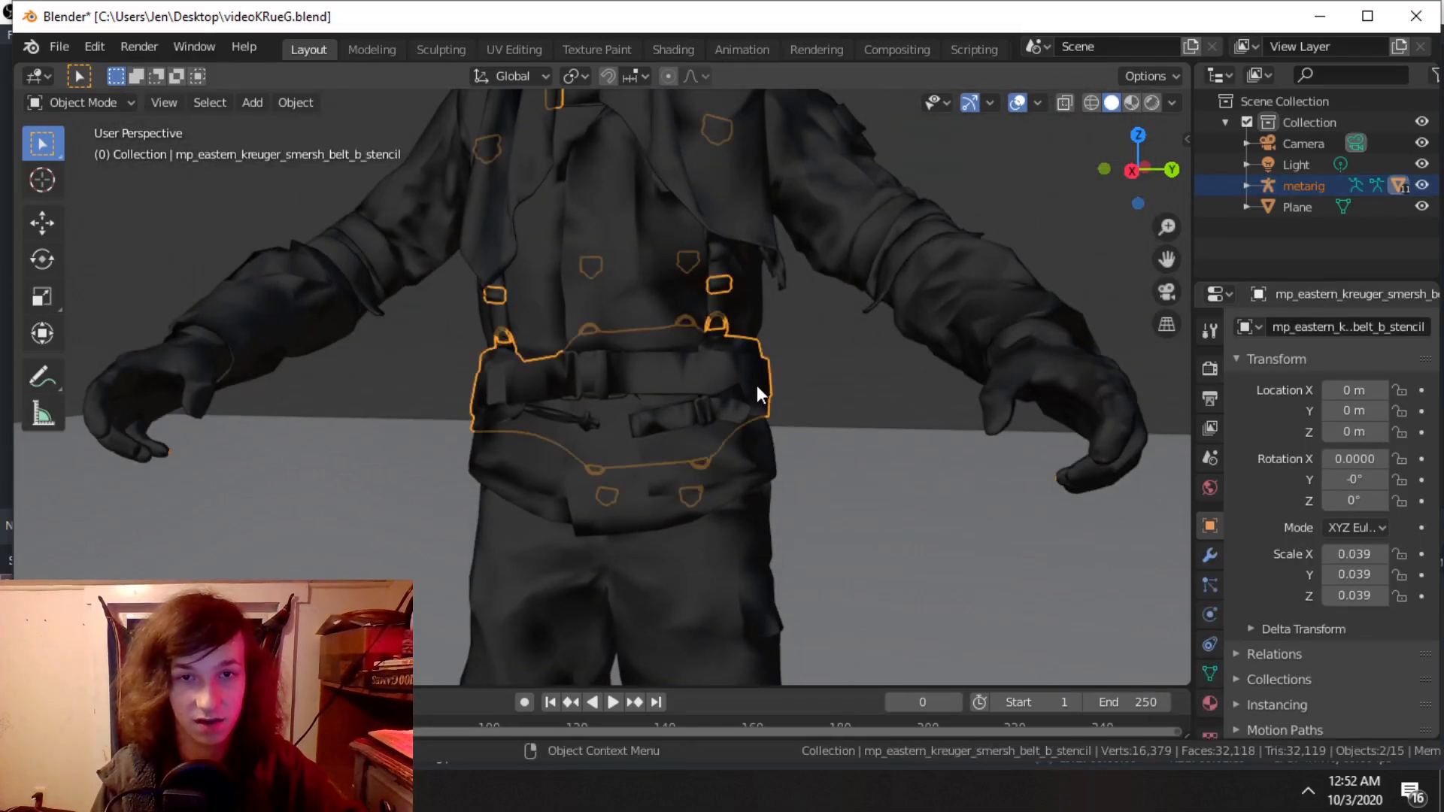
{"action": "left_click", "coordinate": [114, 106]}
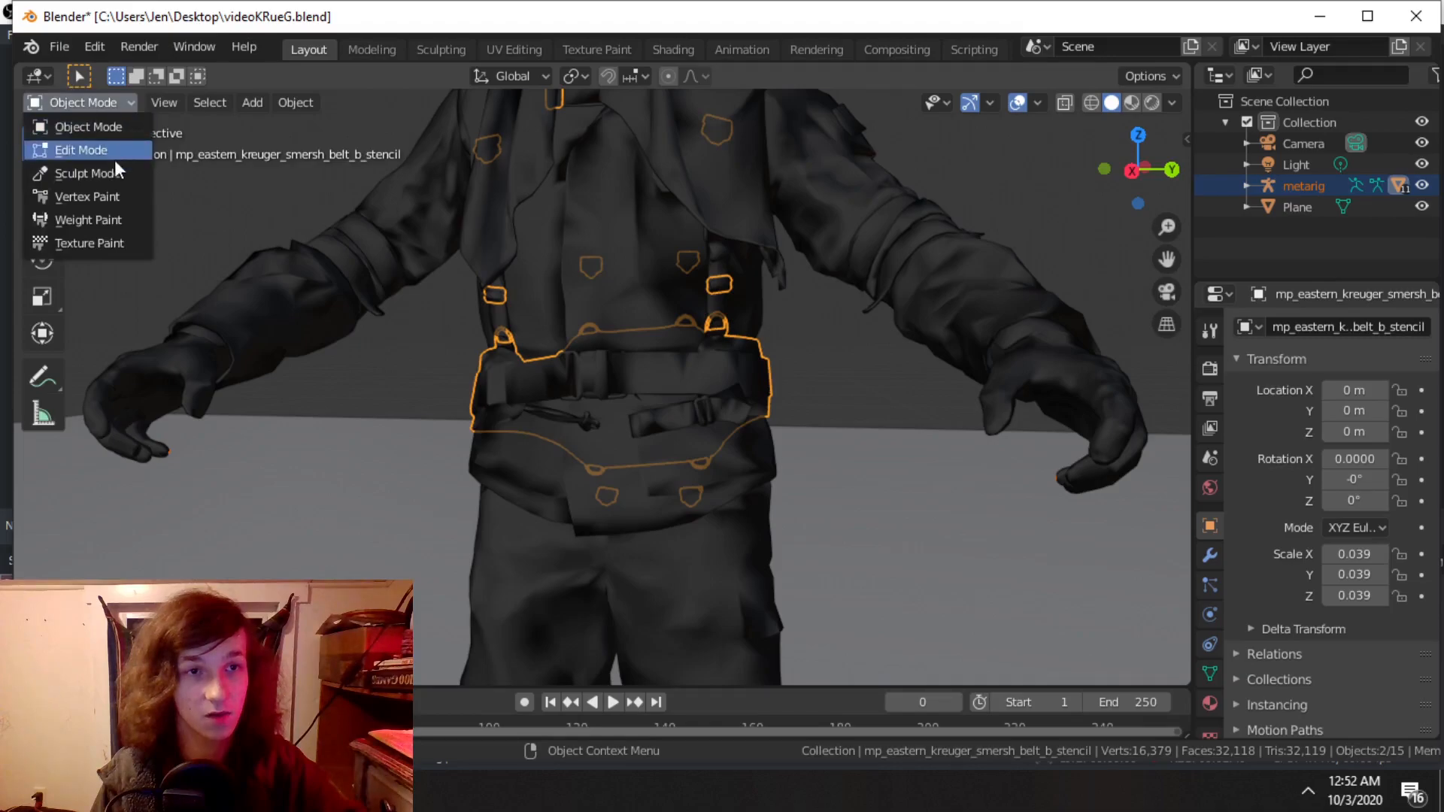
{"action": "left_click", "coordinate": [111, 219]}
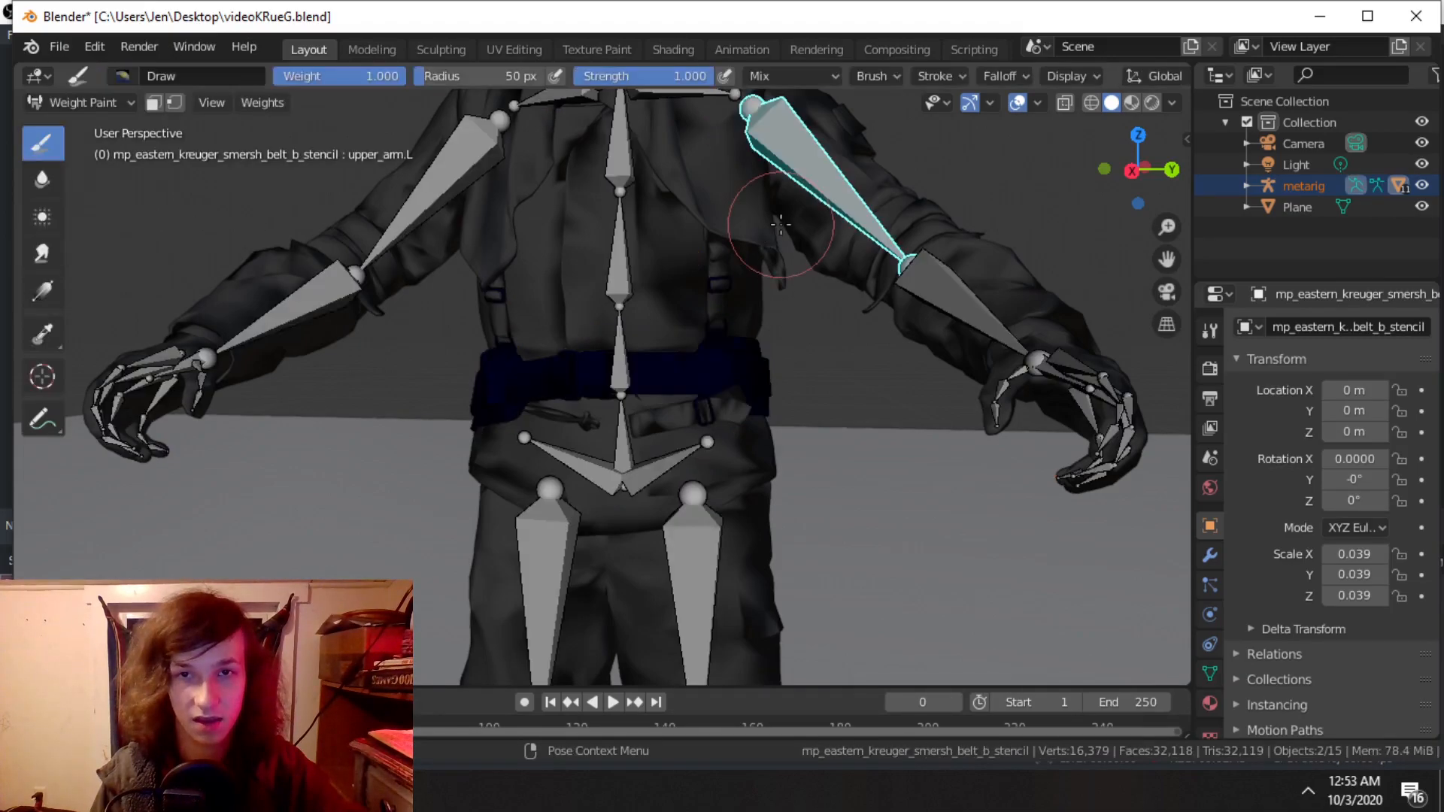
Step: Select the left upper arm bone and frame its weights on the ring-shaped piece at the belt's side
{"action": "scroll", "coordinate": [749, 317], "scroll_direction": "up", "scroll_amount": 3}
{"action": "middle_click_drag", "start_coordinate": [855, 583], "coordinate": [787, 482]}
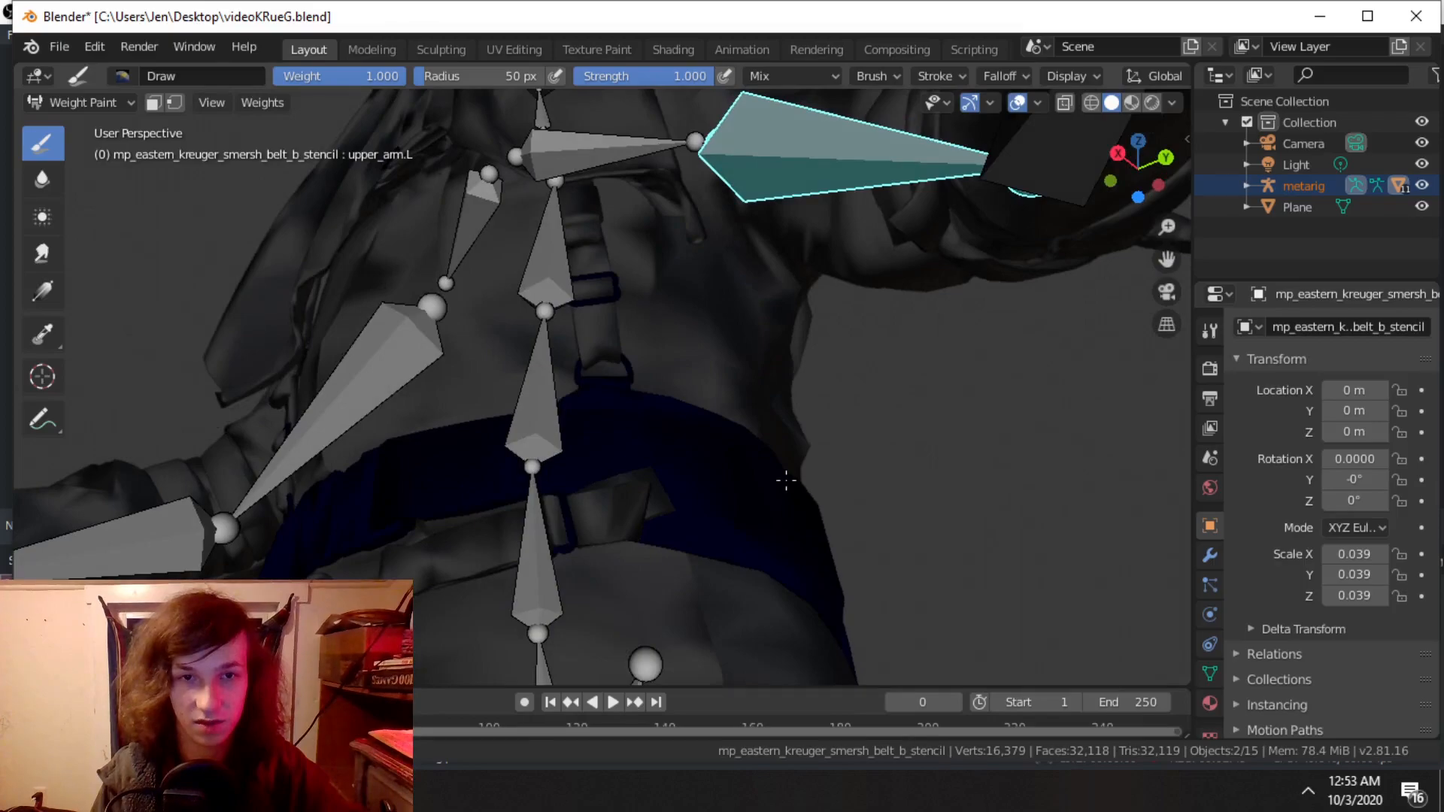
{"action": "left_click", "coordinate": [859, 157], "text": "shift"}
{"action": "middle_click_drag", "start_coordinate": [895, 338], "coordinate": [865, 358]}
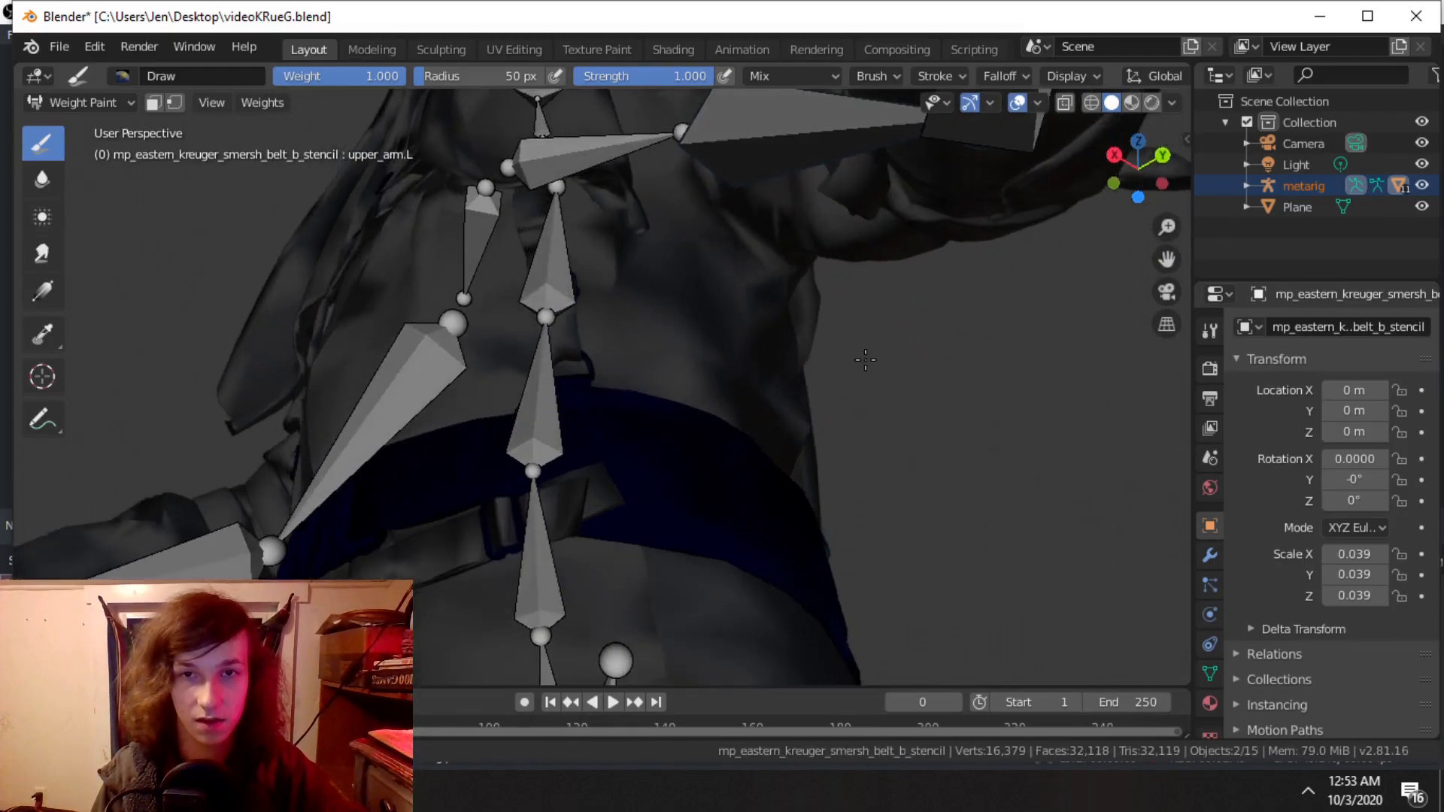
{"action": "left_click", "coordinate": [780, 155], "text": "shift"}
{"action": "middle_click_drag", "start_coordinate": [780, 158], "coordinate": [752, 477]}
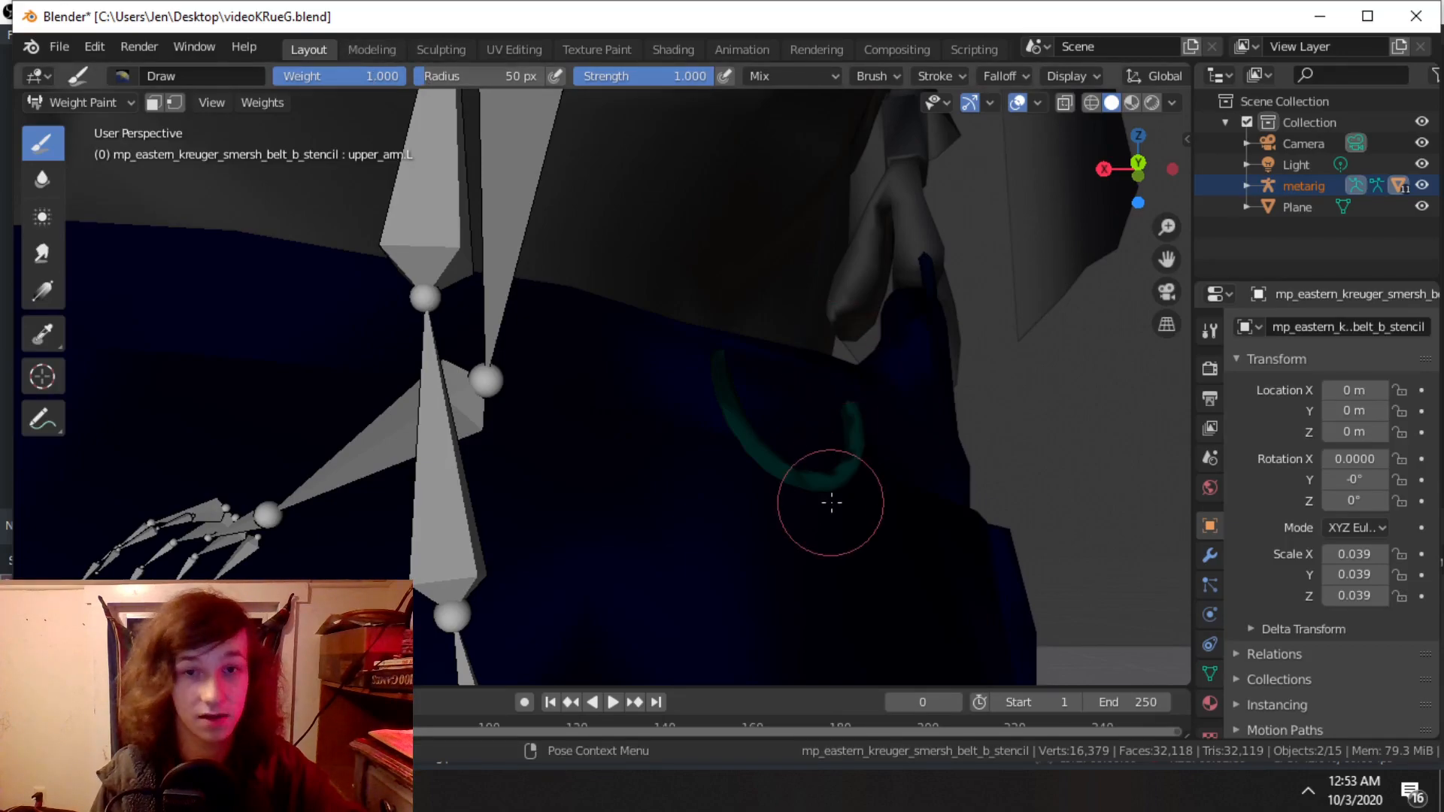
Step: Paint the left upper arm's weight off the belt's ring-shaped piece with the Draw brush at weight 0, enlarging its radius to 296 px
{"action": "left_click_drag", "start_coordinate": [730, 365], "coordinate": [792, 493]}
{"action": "key", "text": "ctrl+z"}
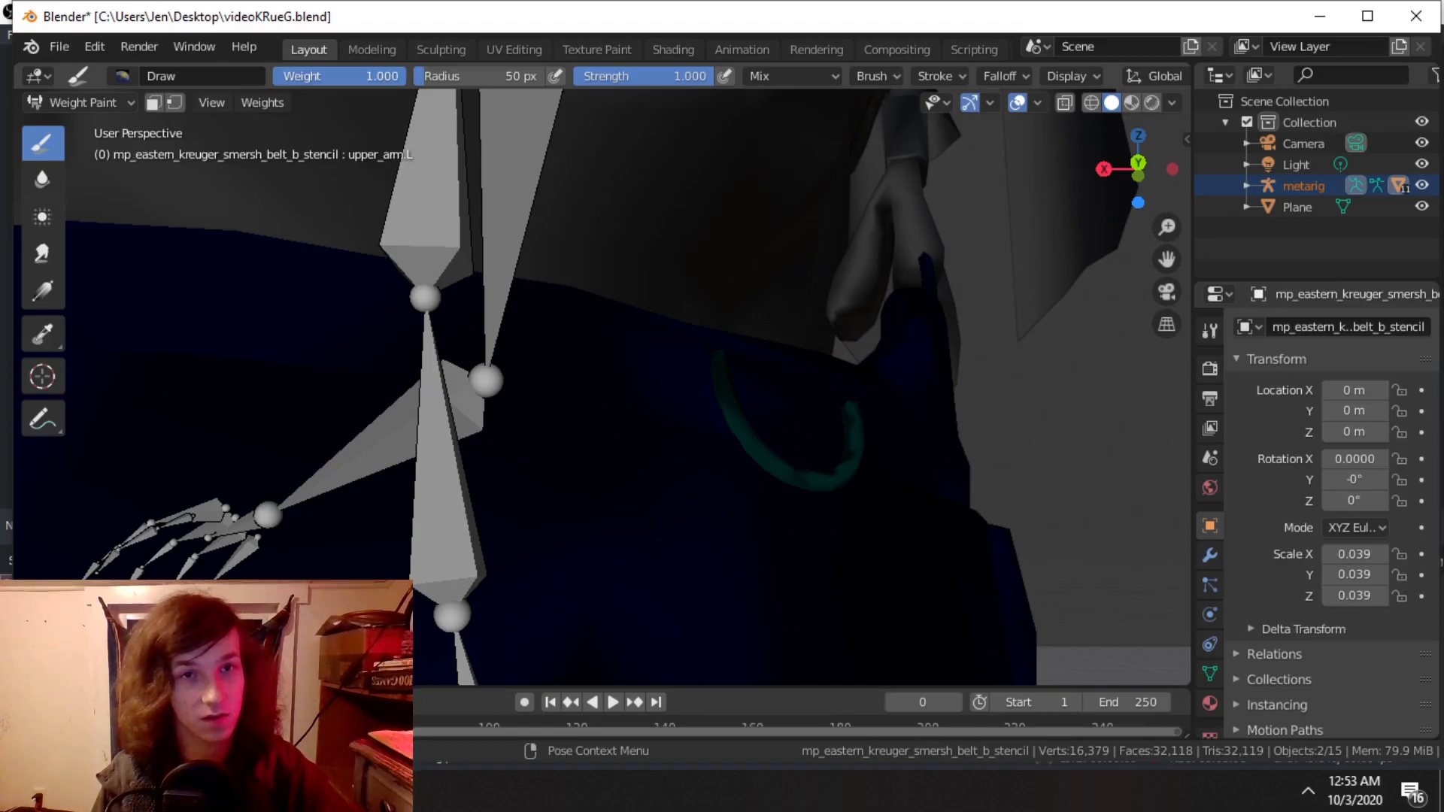
{"action": "left_click_drag", "start_coordinate": [392, 76], "coordinate": [277, 82]}
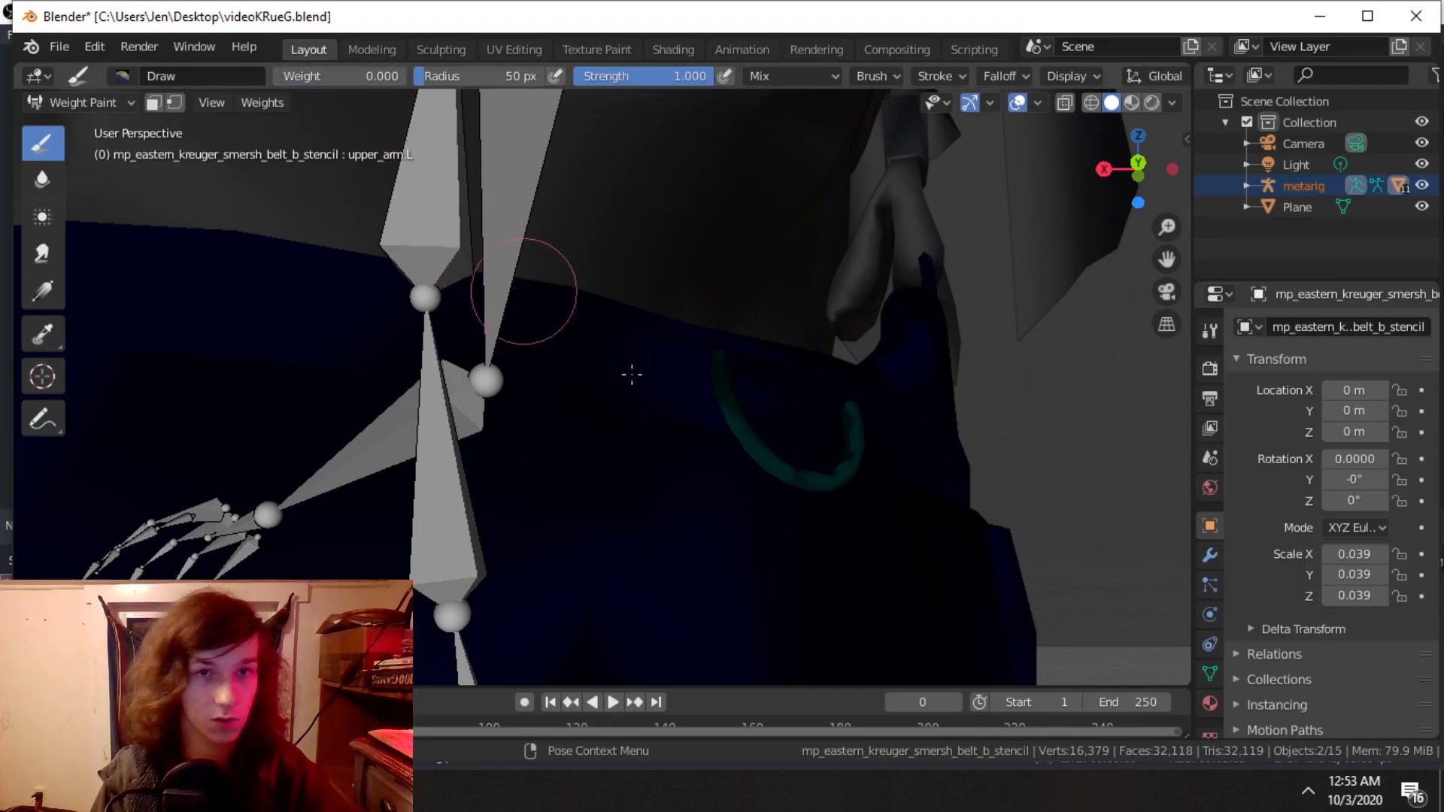
{"action": "left_click_drag", "start_coordinate": [738, 388], "coordinate": [761, 442]}
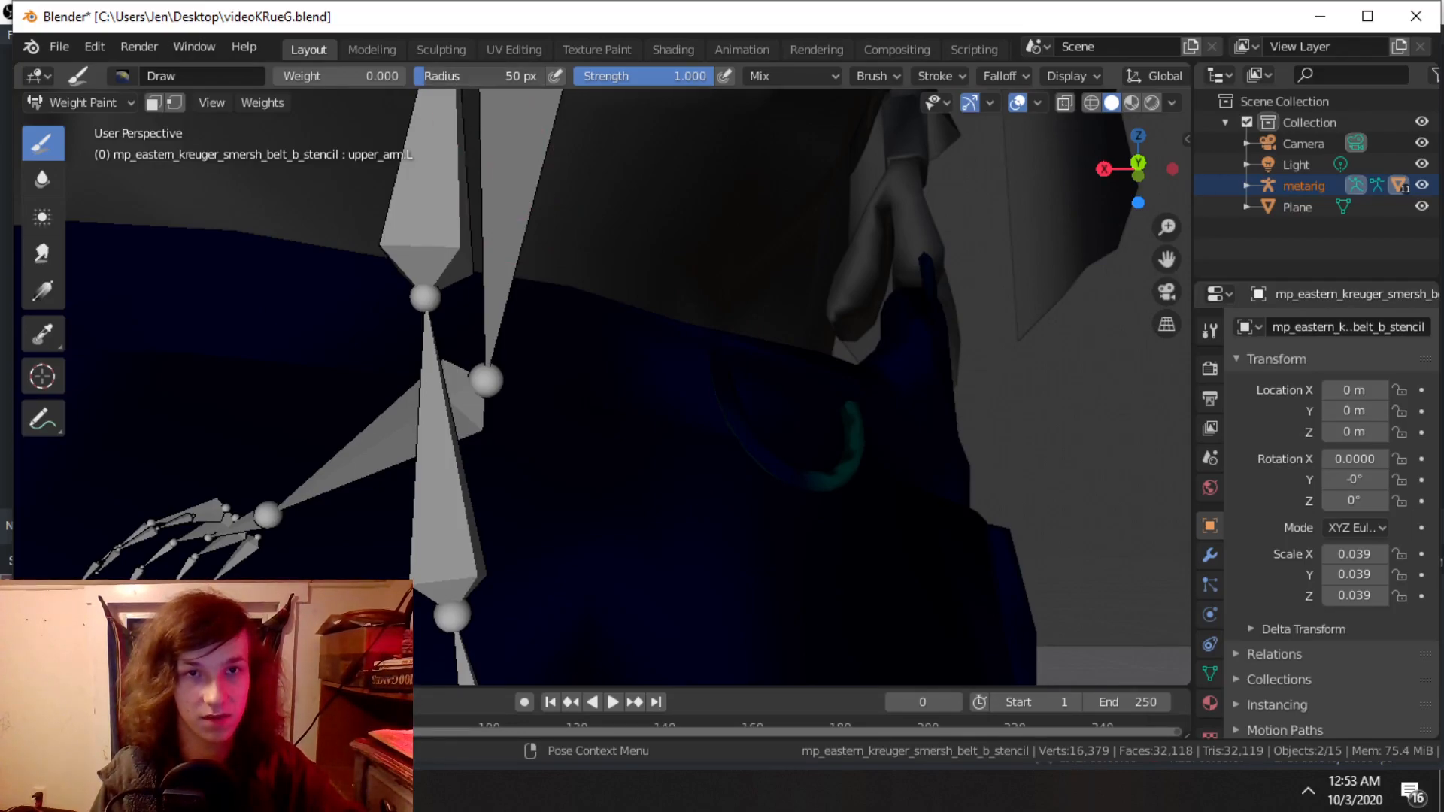
{"action": "left_click_drag", "start_coordinate": [488, 75], "coordinate": [526, 76]}
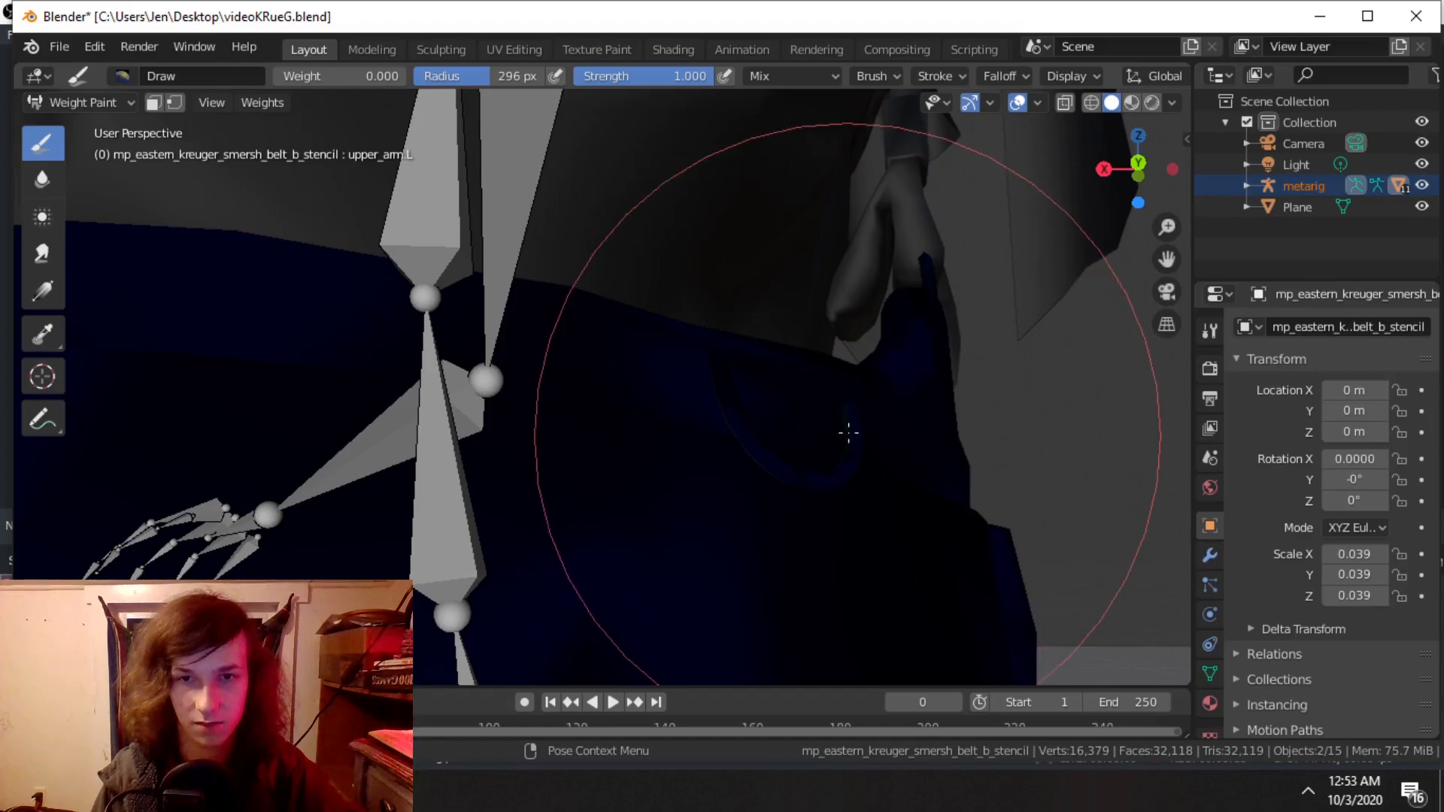
Step: Apply a linear weight gradient at weight 0 over the ring-shaped piece and check the belt's weights around the waist
{"action": "left_click", "coordinate": [54, 299]}
{"action": "left_click_drag", "start_coordinate": [827, 443], "coordinate": [843, 439]}
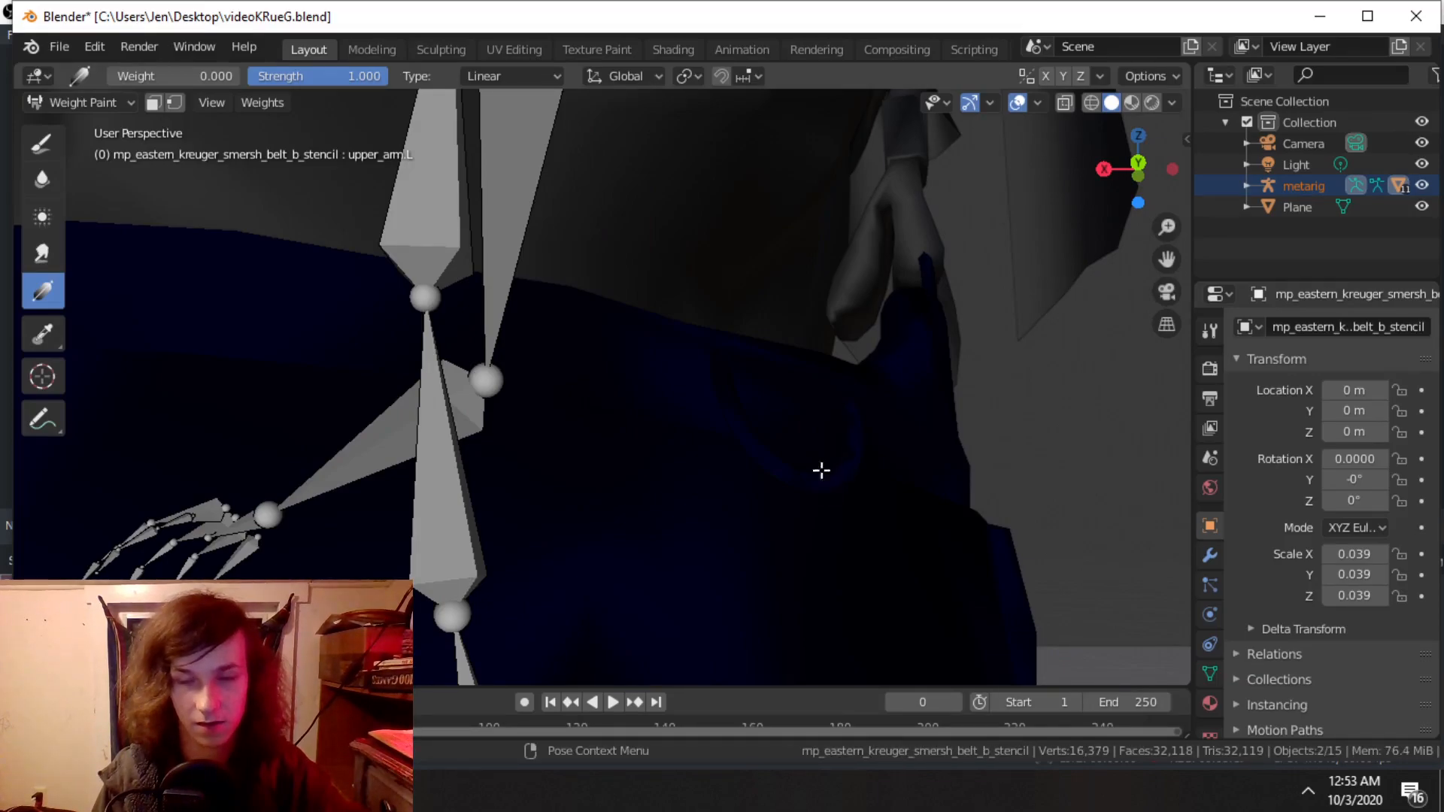
{"action": "scroll", "coordinate": [726, 420], "scroll_direction": "down", "scroll_amount": 2}
{"action": "middle_click_drag", "start_coordinate": [700, 430], "coordinate": [753, 439]}
{"action": "left_click_drag", "start_coordinate": [531, 558], "coordinate": [297, 538]}
{"action": "mouse_move", "coordinate": [437, 541]}
{"action": "middle_mouse_down"}
{"action": "mouse_move", "coordinate": [653, 533]}
{"action": "mouse_move", "coordinate": [741, 549]}
{"action": "mouse_move", "coordinate": [338, 555]}
{"action": "middle_mouse_up"}
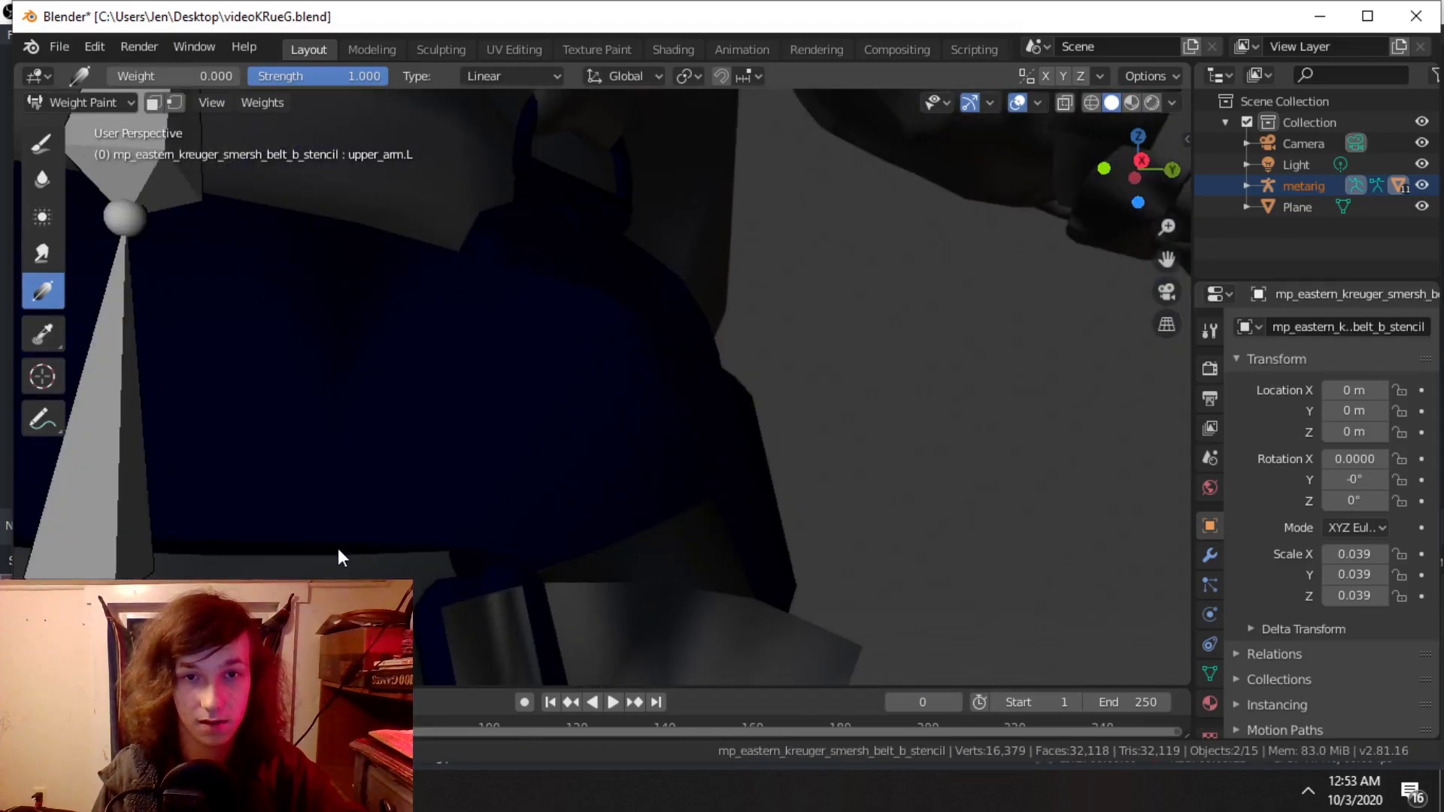
{"action": "middle_click_drag", "start_coordinate": [642, 553], "coordinate": [720, 562]}
{"action": "scroll", "coordinate": [720, 552], "scroll_direction": "down", "scroll_amount": 3}
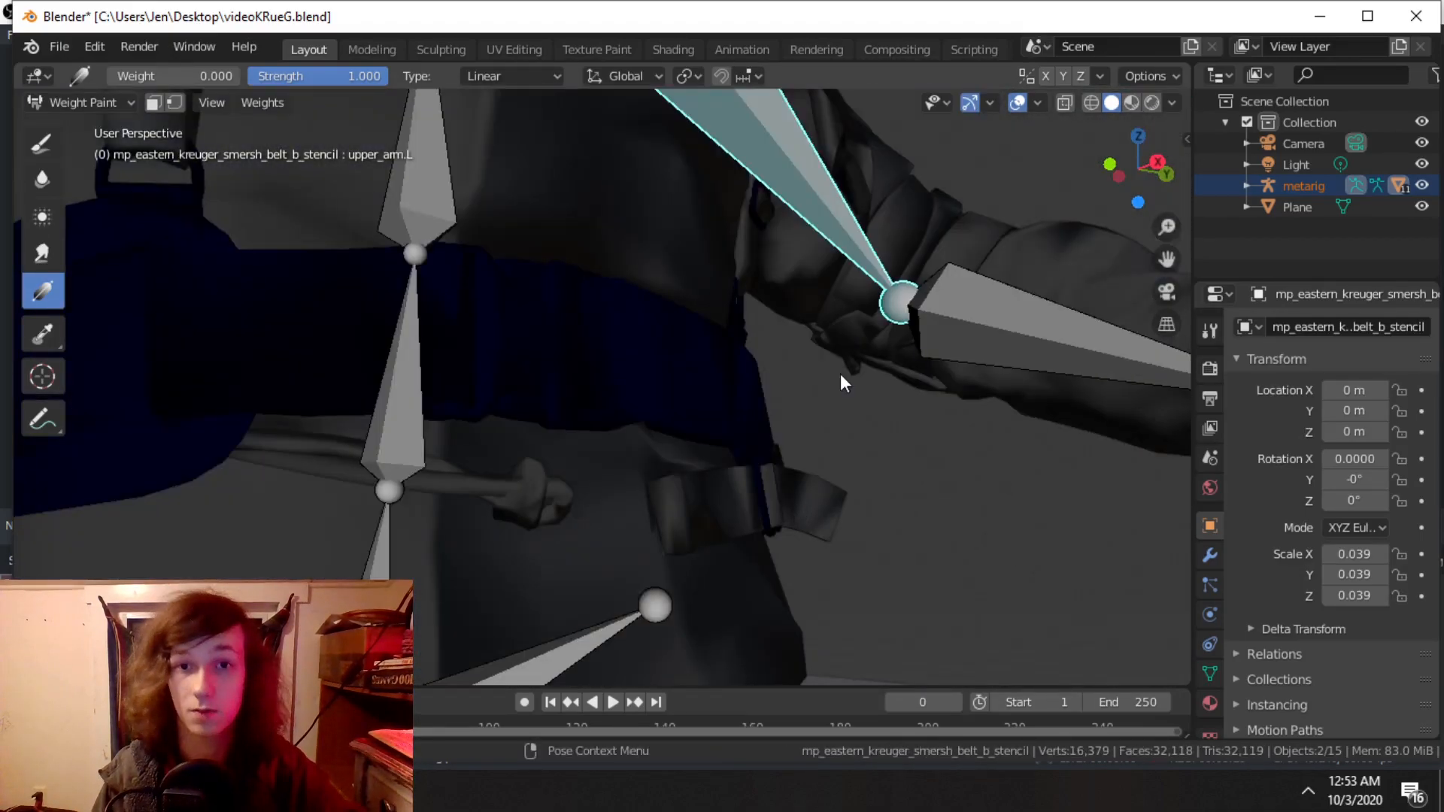
{"action": "middle_click_drag", "start_coordinate": [809, 185], "coordinate": [931, 387]}
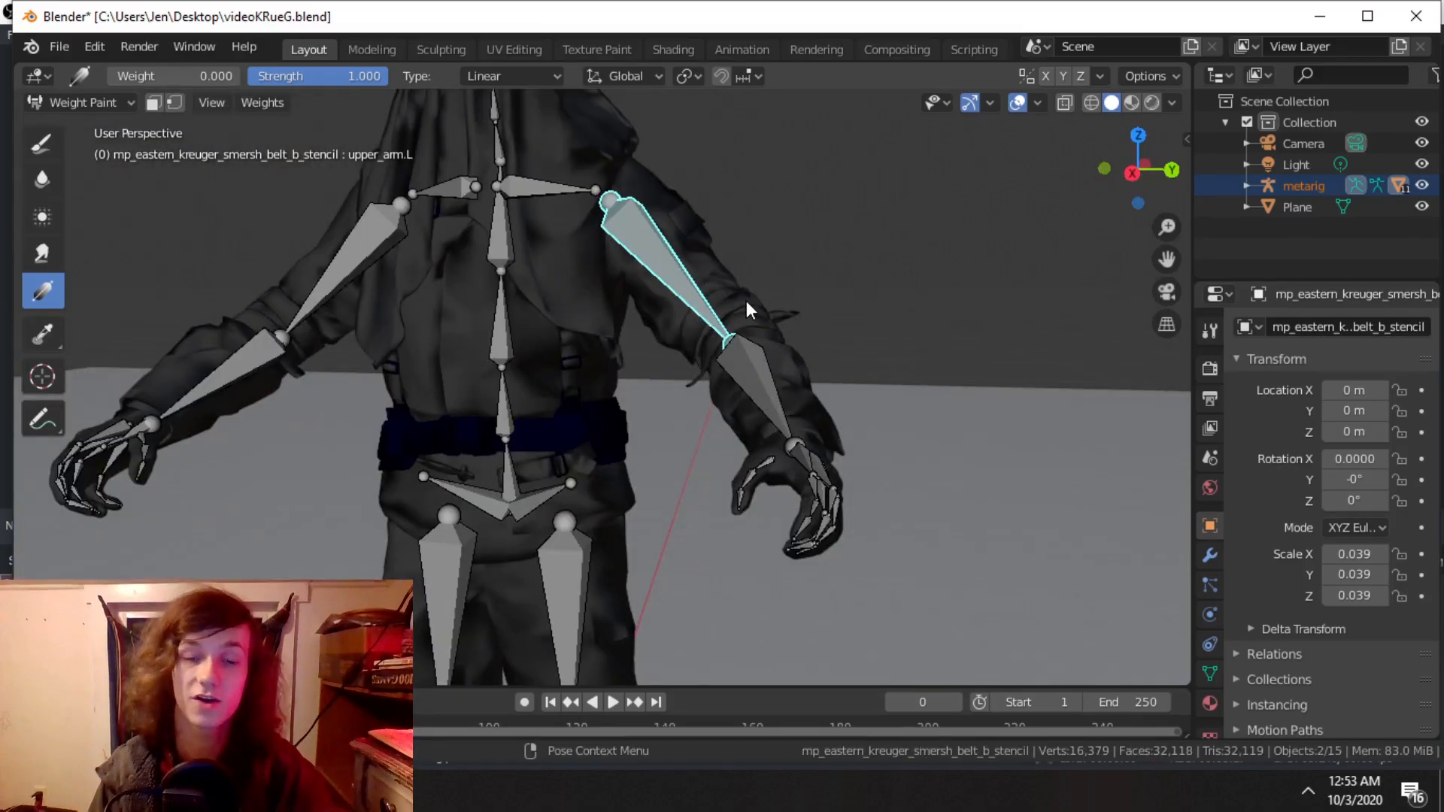
{"action": "scroll", "coordinate": [547, 475], "scroll_direction": "up", "scroll_amount": 4}
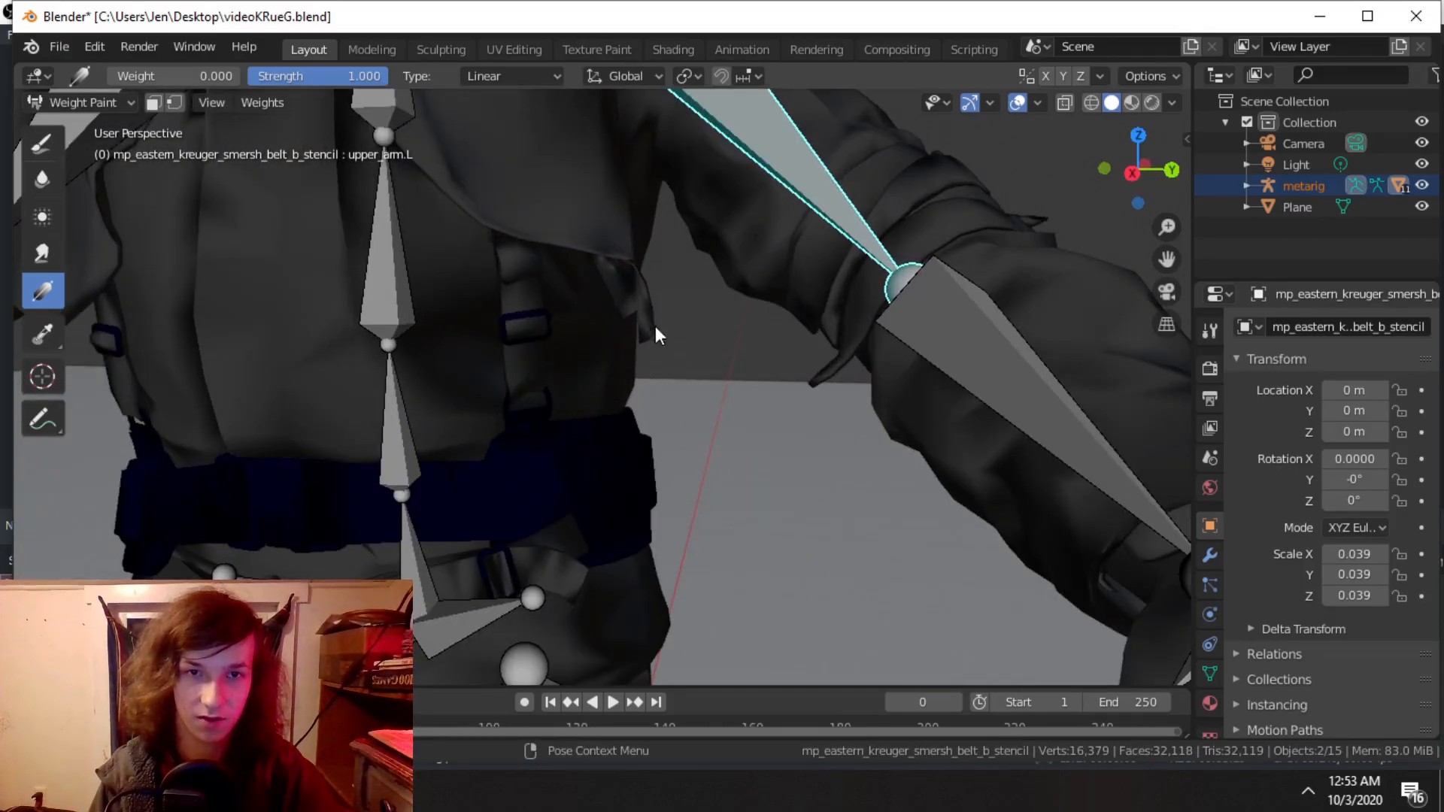
Step: Check the weights on the belt's side strap buckles, return the belt mesh to Object Mode and frame the torso
{"action": "scroll", "coordinate": [631, 312], "scroll_direction": "up", "scroll_amount": 5}
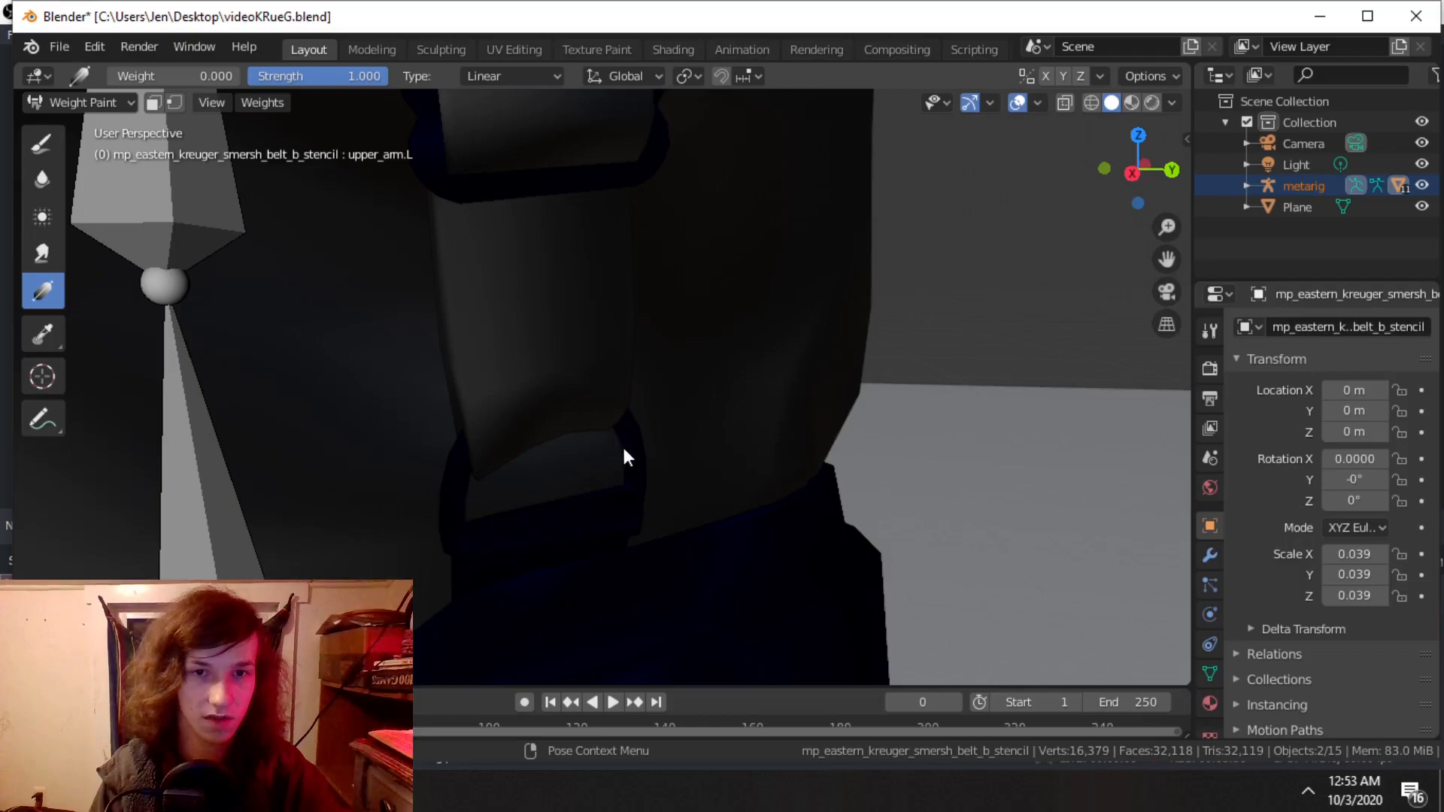
{"action": "scroll", "coordinate": [621, 196], "scroll_direction": "down", "scroll_amount": 3}
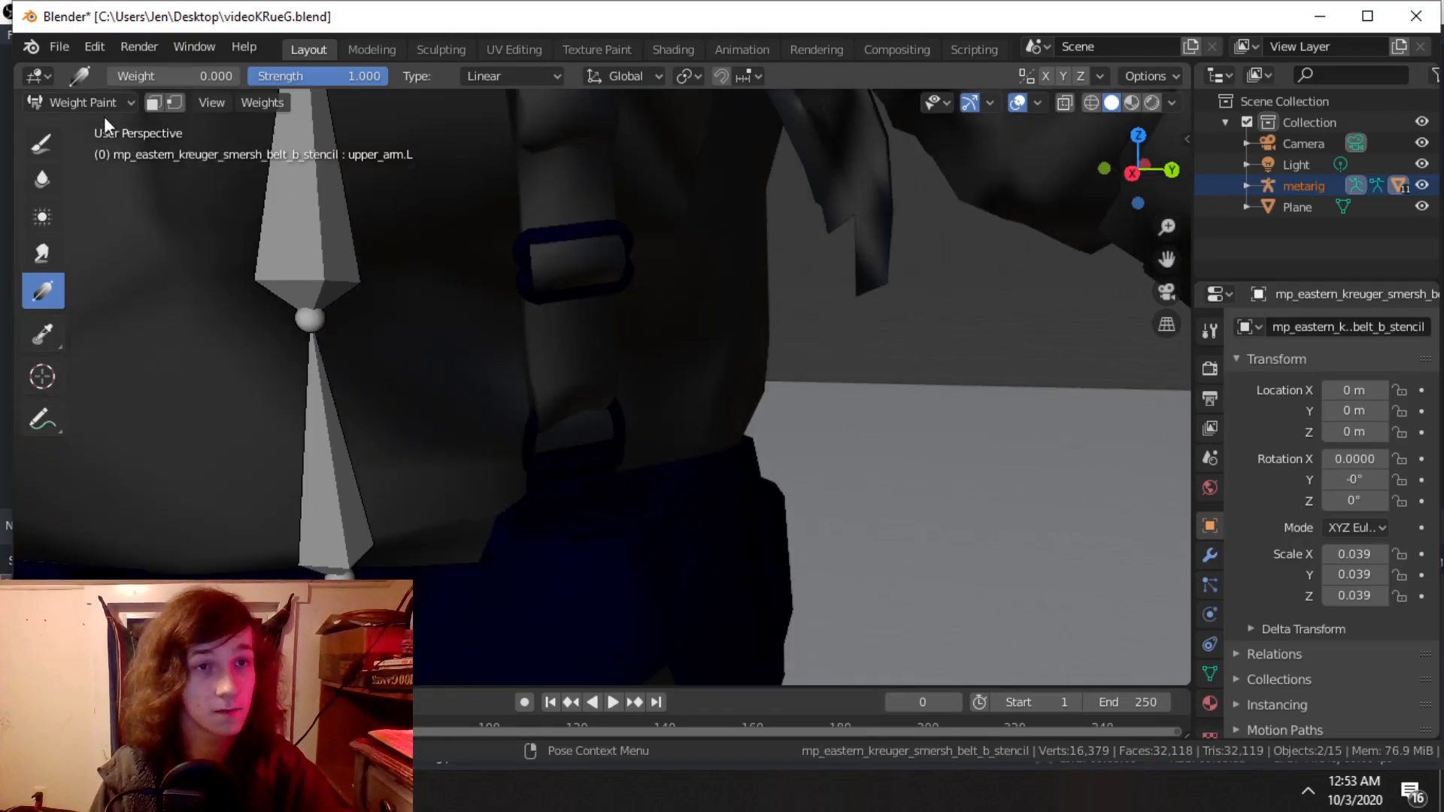
{"action": "left_click", "coordinate": [103, 106]}
{"action": "left_click", "coordinate": [102, 124]}
{"action": "scroll", "coordinate": [700, 348], "scroll_direction": "down", "scroll_amount": 3}
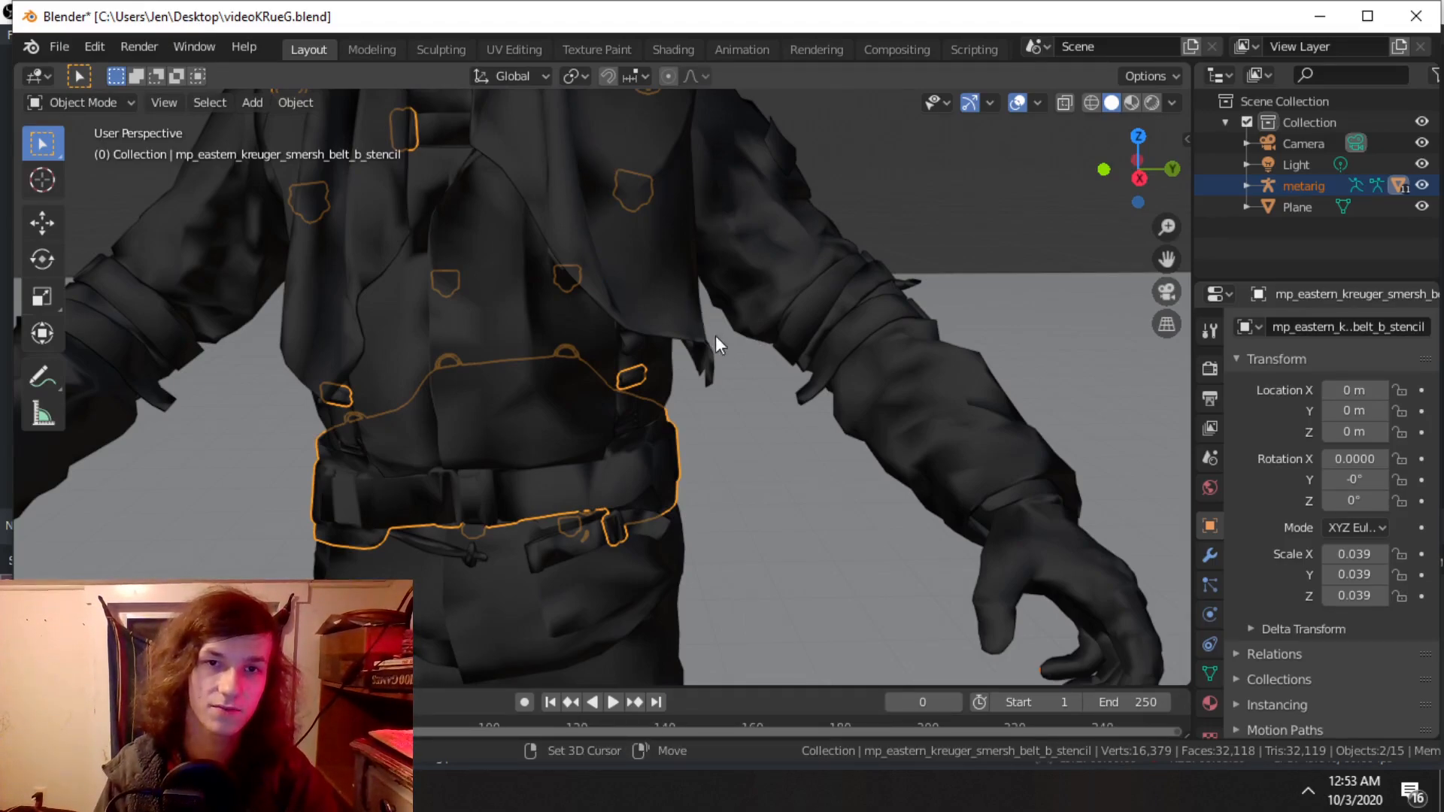
{"action": "middle_click_drag", "start_coordinate": [710, 327], "coordinate": [712, 413], "text": "shift"}
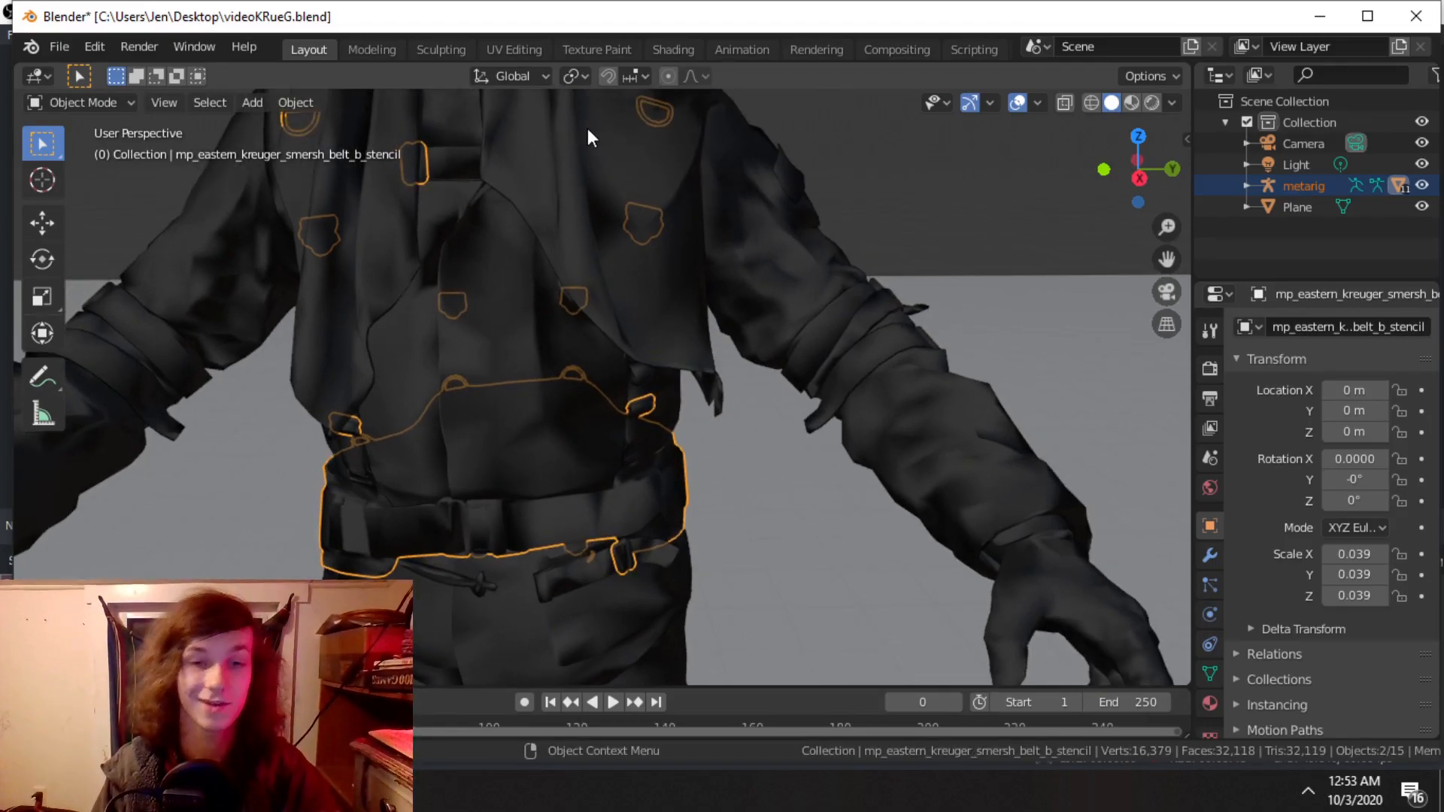
{"action": "middle_click_drag", "start_coordinate": [622, 231], "coordinate": [676, 341], "text": "shift"}
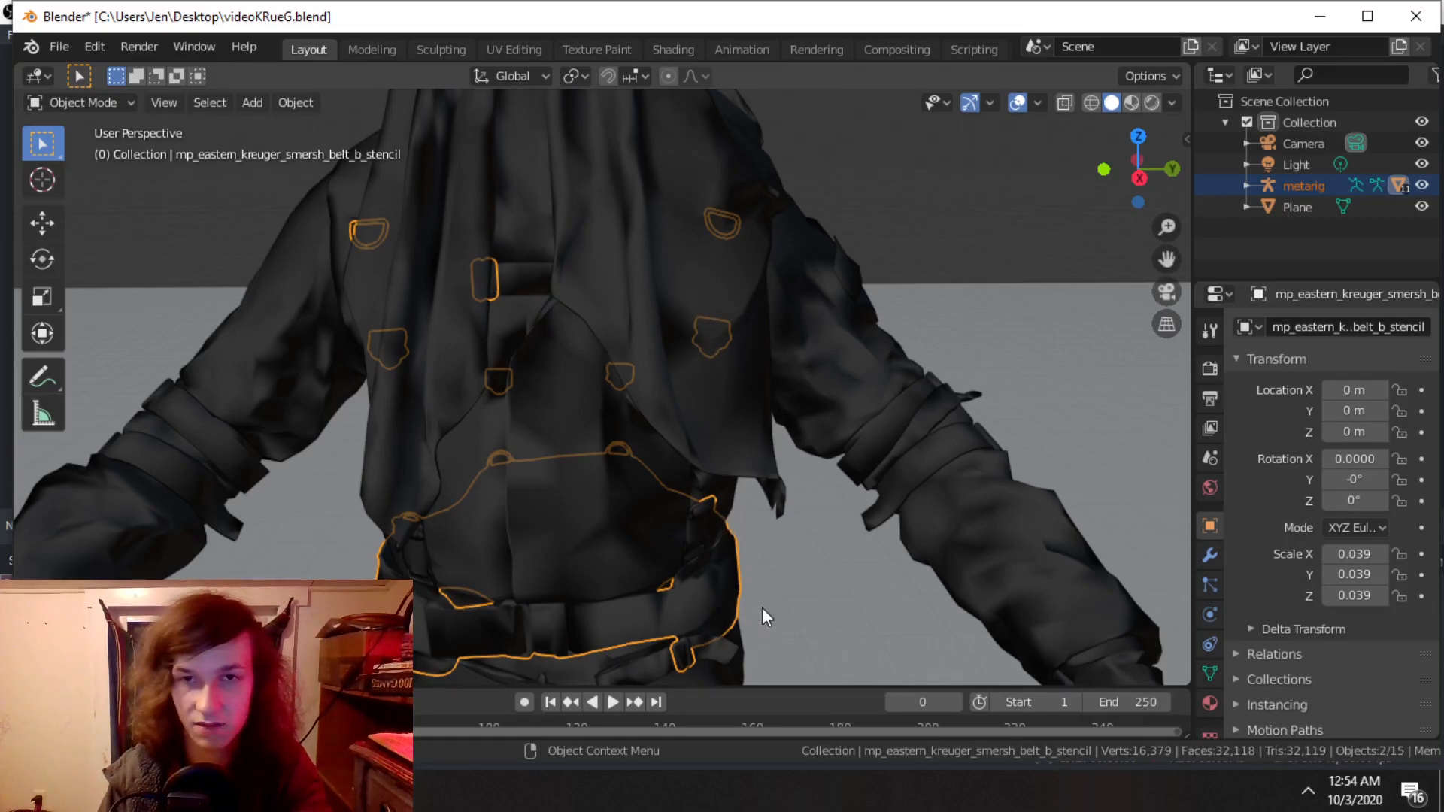
Step: Clear the selection, select the metarig through the knee gap and switch it to Pose Mode
{"action": "left_click", "coordinate": [55, 90]}
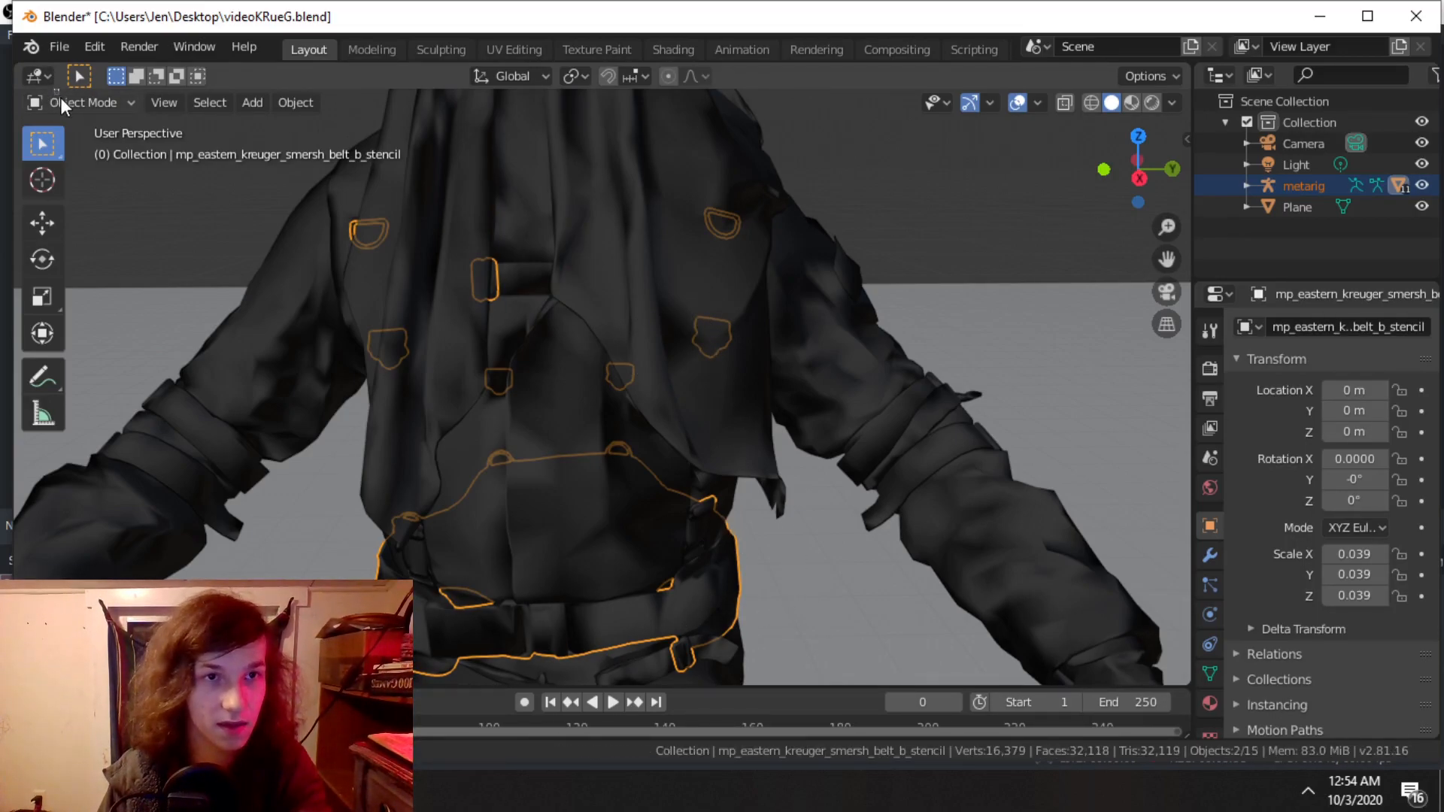
{"action": "left_click", "coordinate": [60, 98]}
{"action": "left_click", "coordinate": [104, 131]}
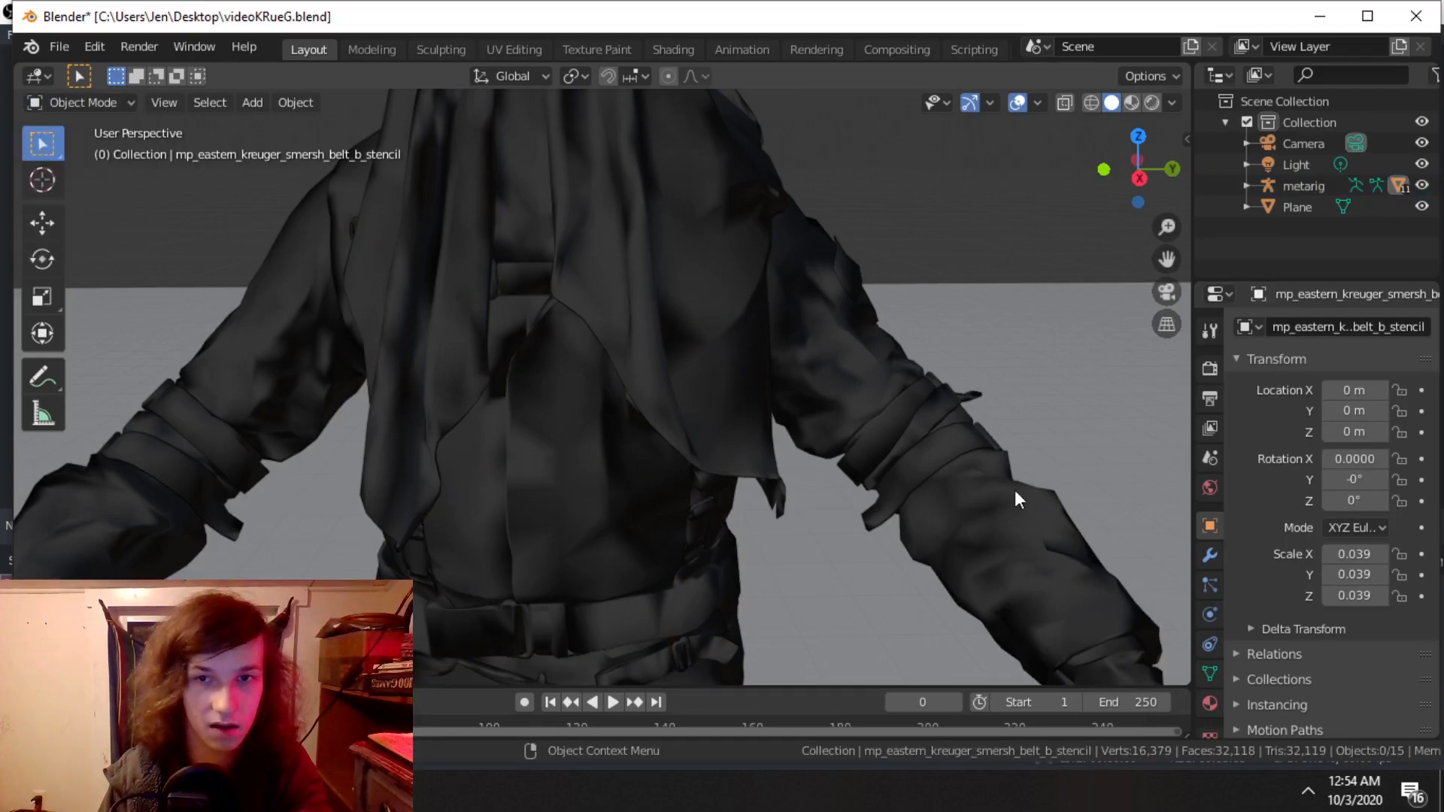
{"action": "scroll", "coordinate": [1015, 490], "scroll_direction": "down", "scroll_amount": 4}
{"action": "middle_click_drag", "start_coordinate": [829, 516], "coordinate": [693, 349]}
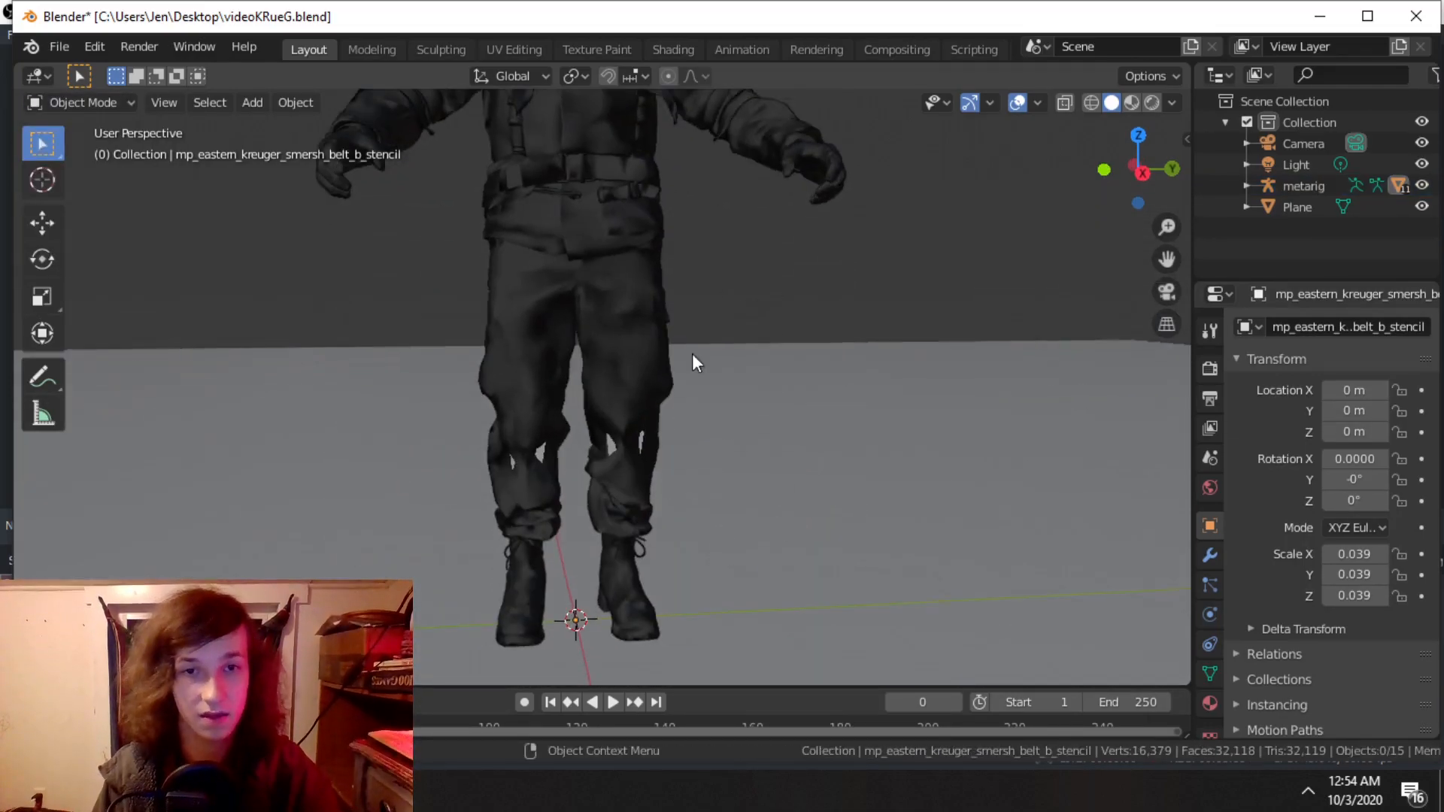
{"action": "left_click", "coordinate": [644, 444]}
{"action": "left_click", "coordinate": [641, 444]}
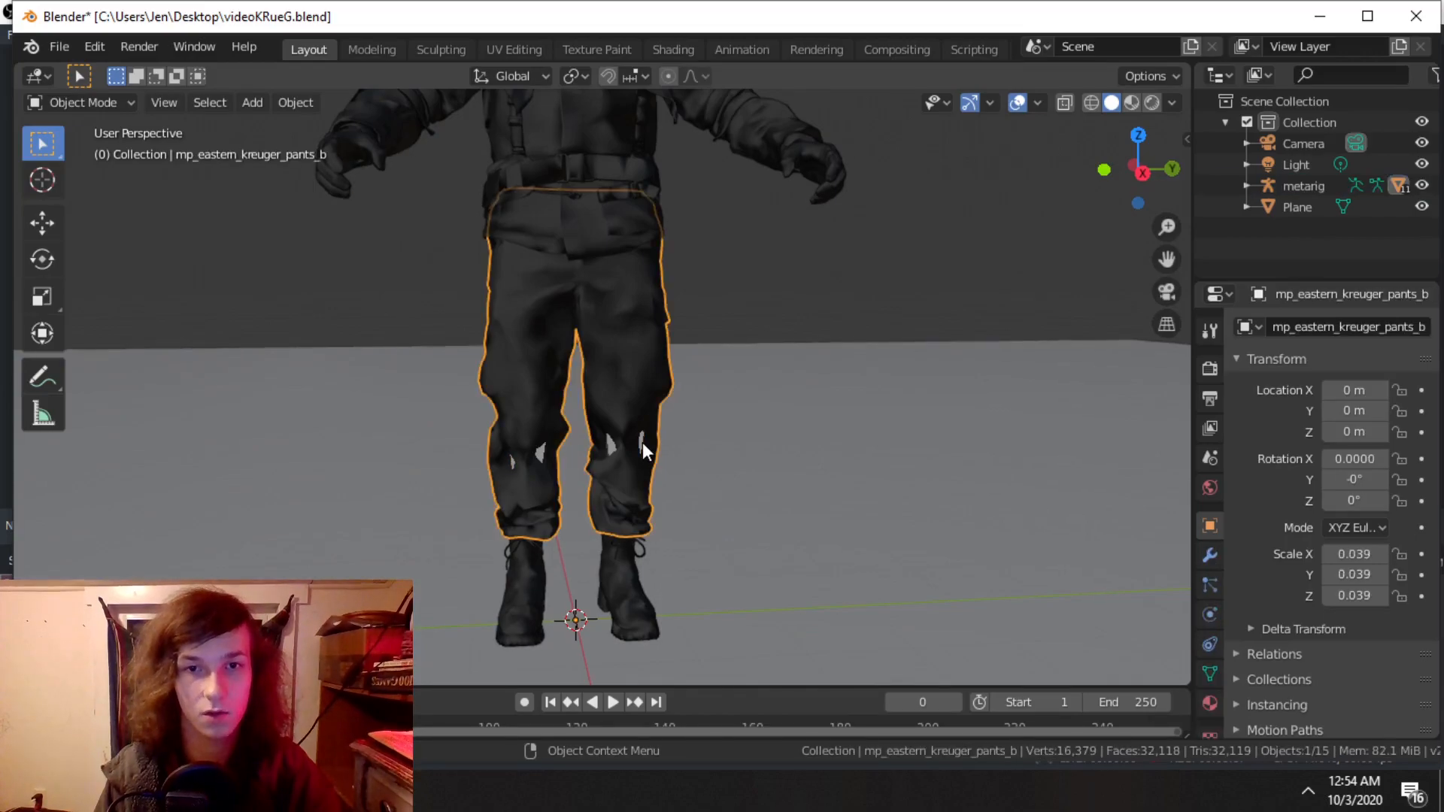
{"action": "left_click", "coordinate": [642, 443]}
{"action": "left_click", "coordinate": [642, 451]}
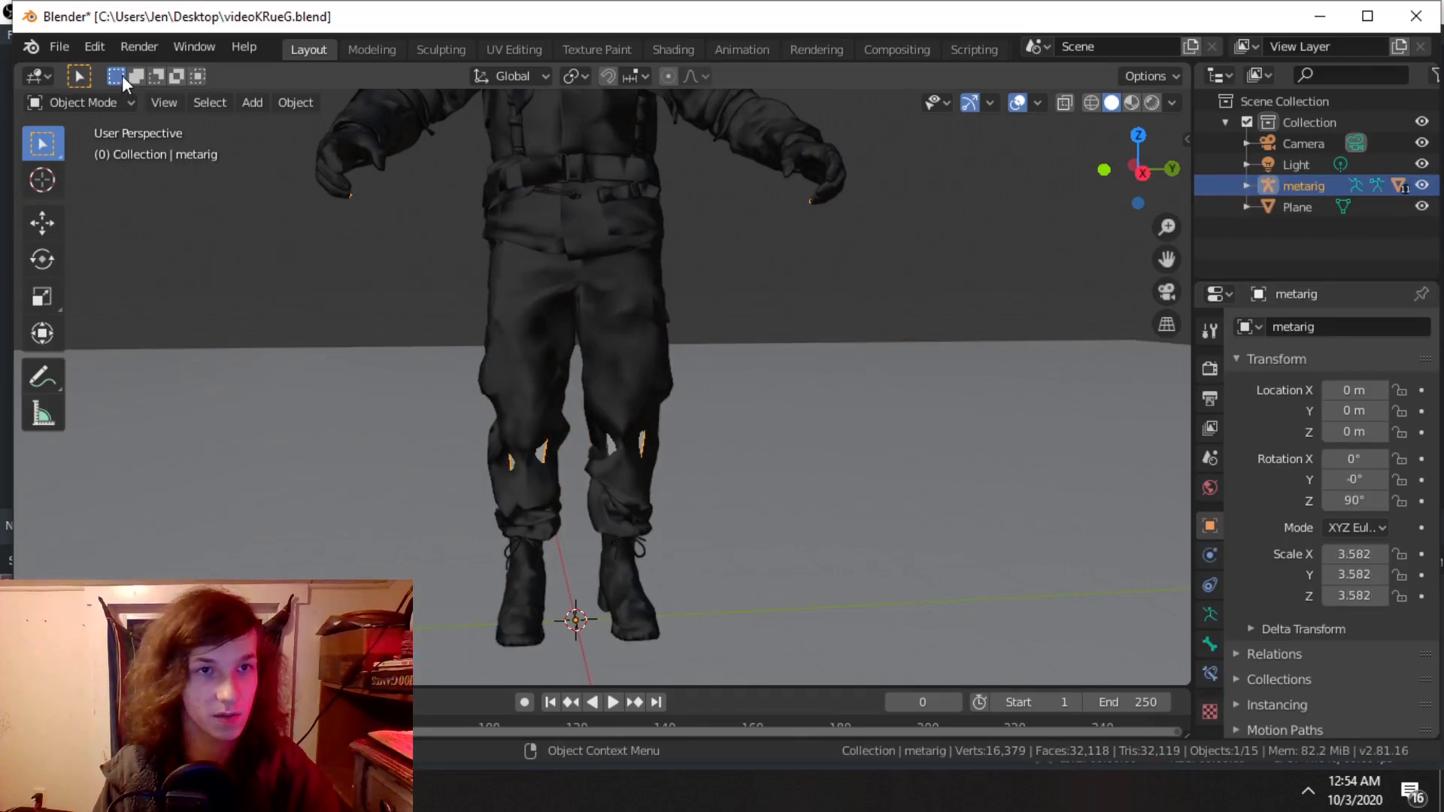
{"action": "left_click", "coordinate": [112, 104]}
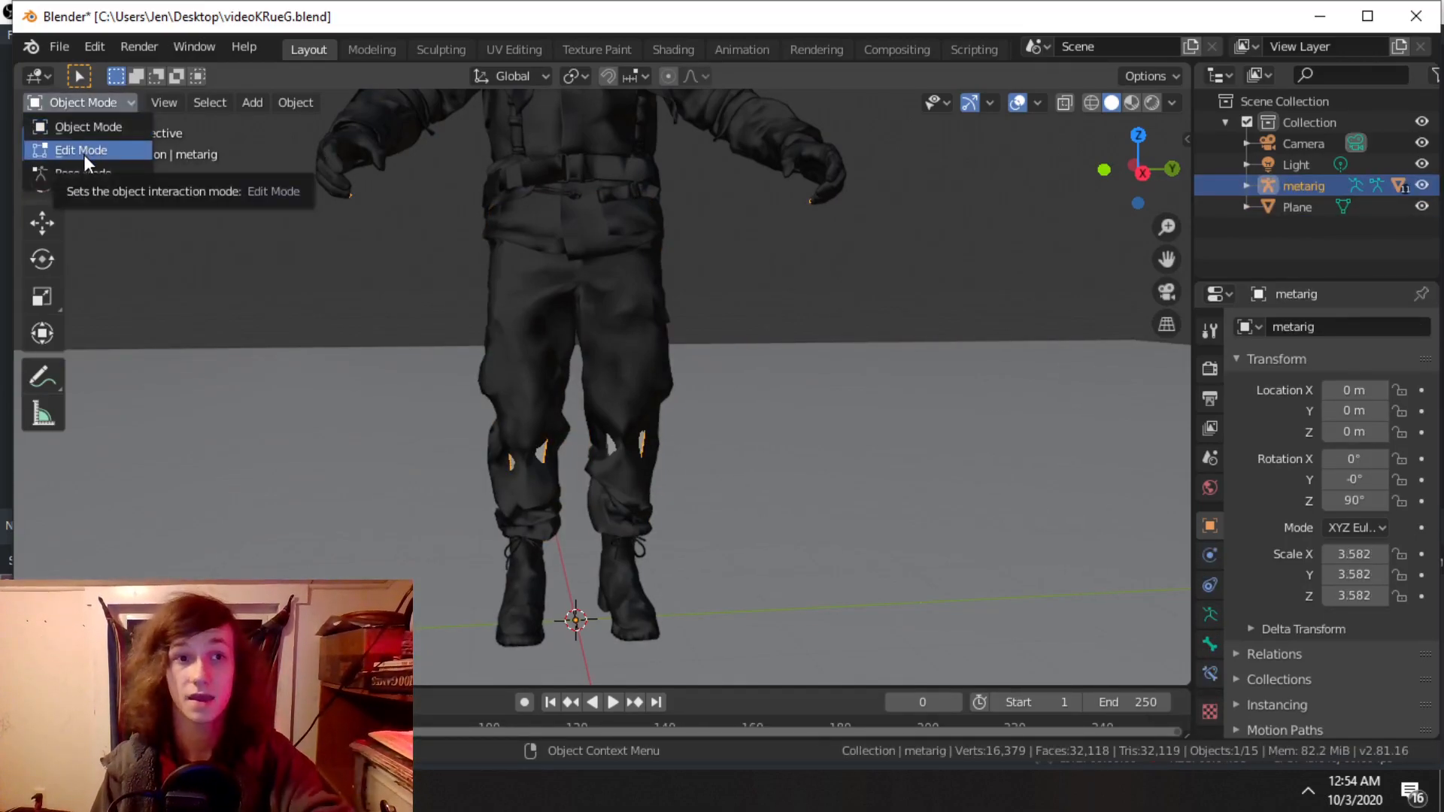
{"action": "left_click", "coordinate": [75, 172]}
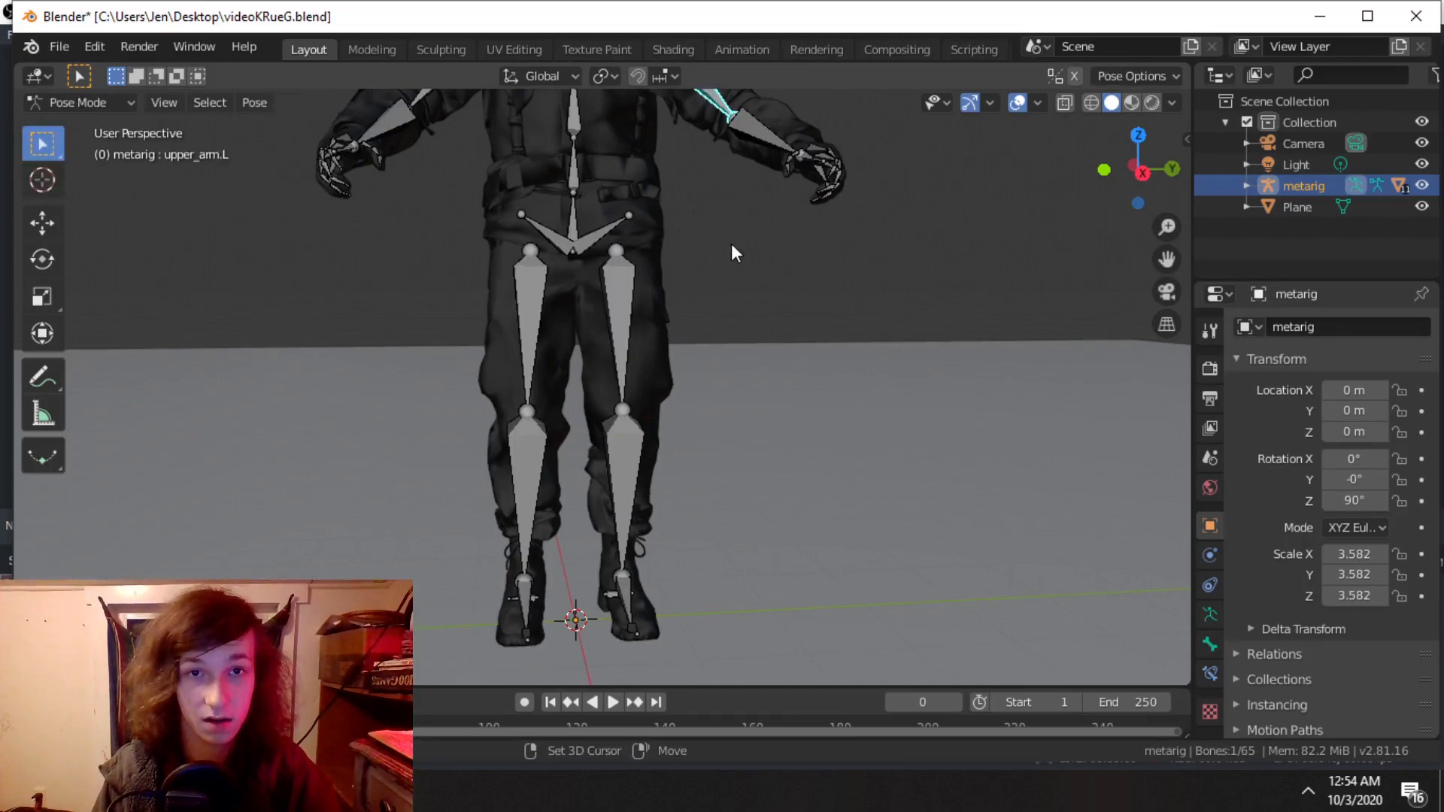
{"action": "middle_click_drag", "start_coordinate": [729, 239], "coordinate": [752, 524], "text": "shift"}
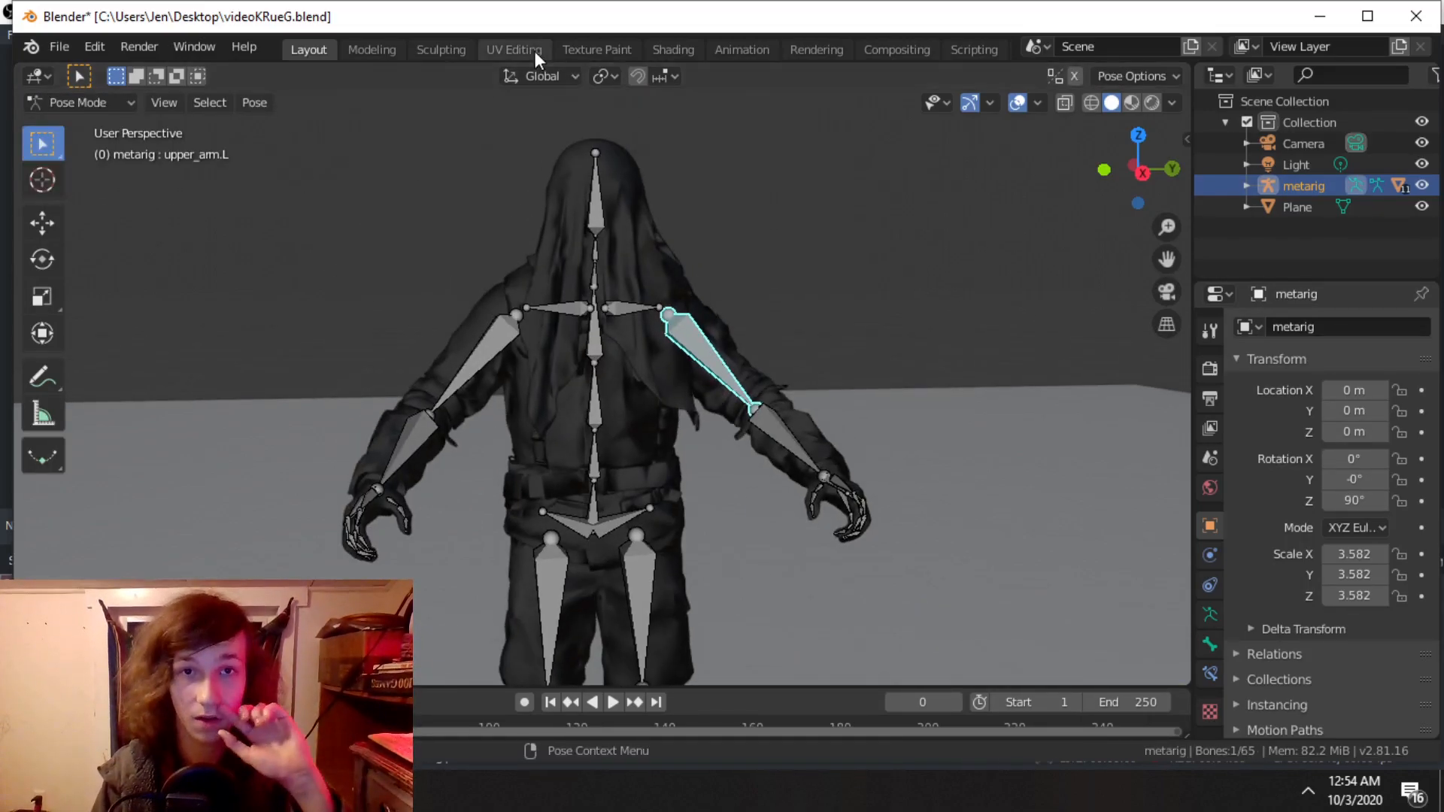
Step: Switch to the Animation workspace and make the metarig's bones show through the character mesh
{"action": "left_click", "coordinate": [764, 53]}
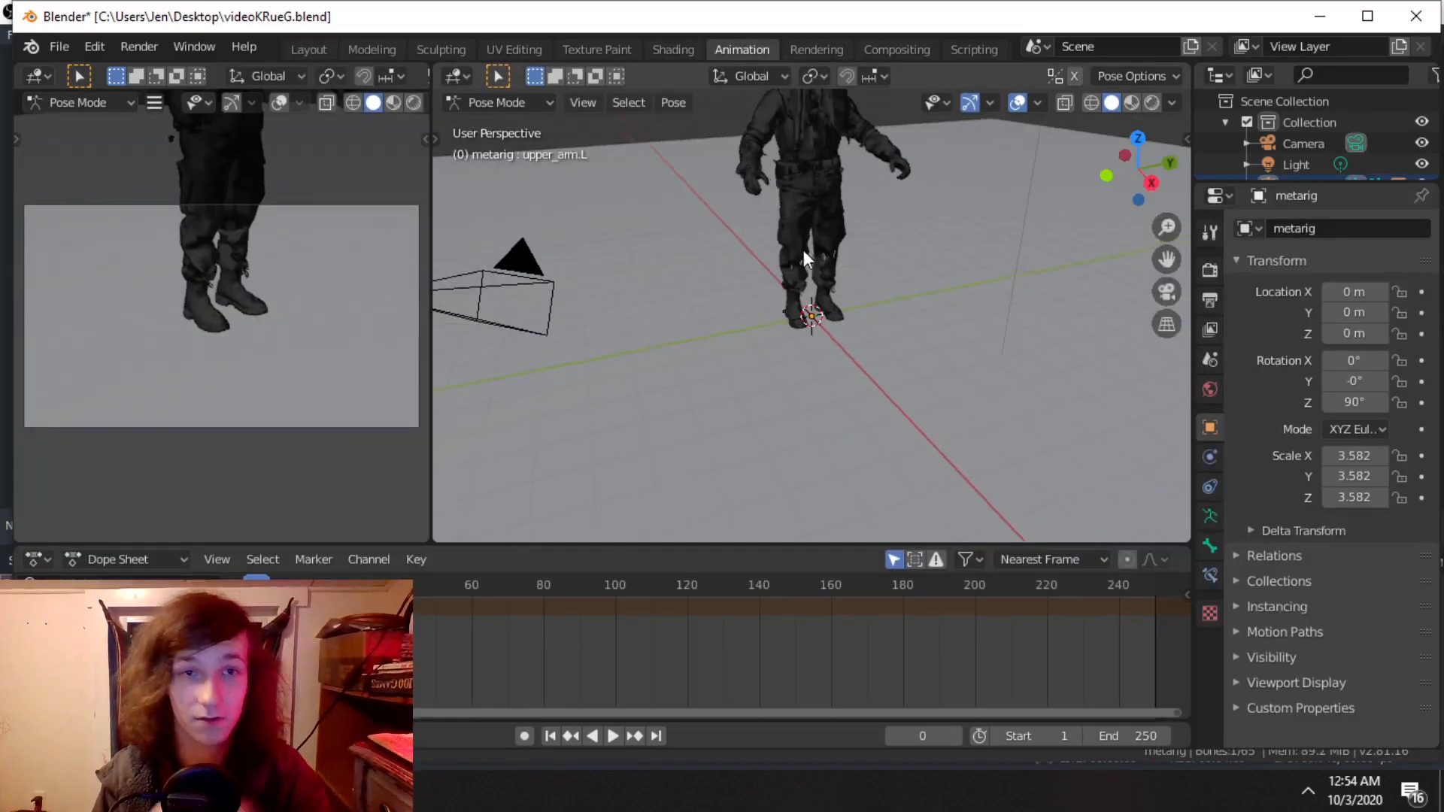
{"action": "scroll", "coordinate": [791, 230], "scroll_direction": "up", "scroll_amount": 5}
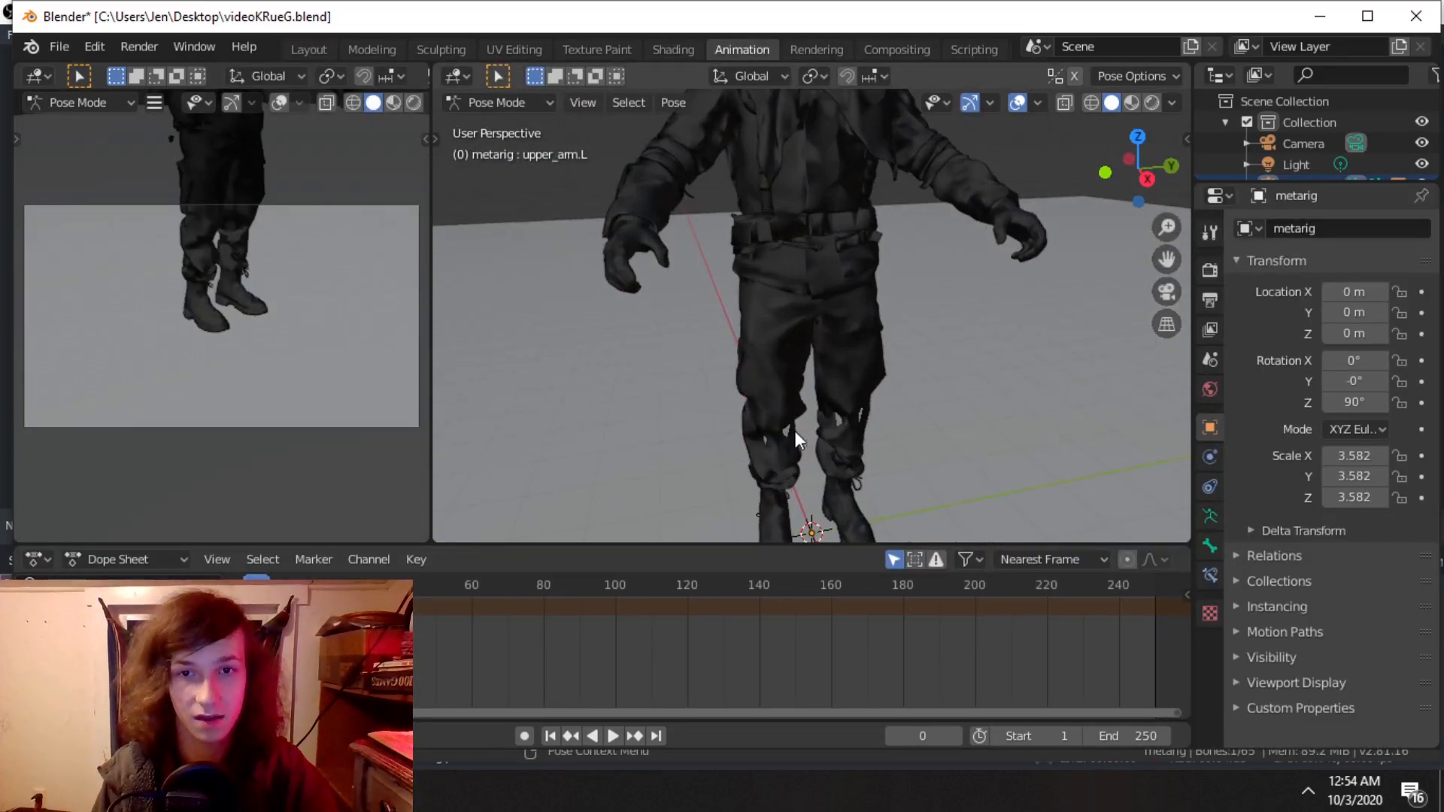
{"action": "left_click", "coordinate": [786, 434]}
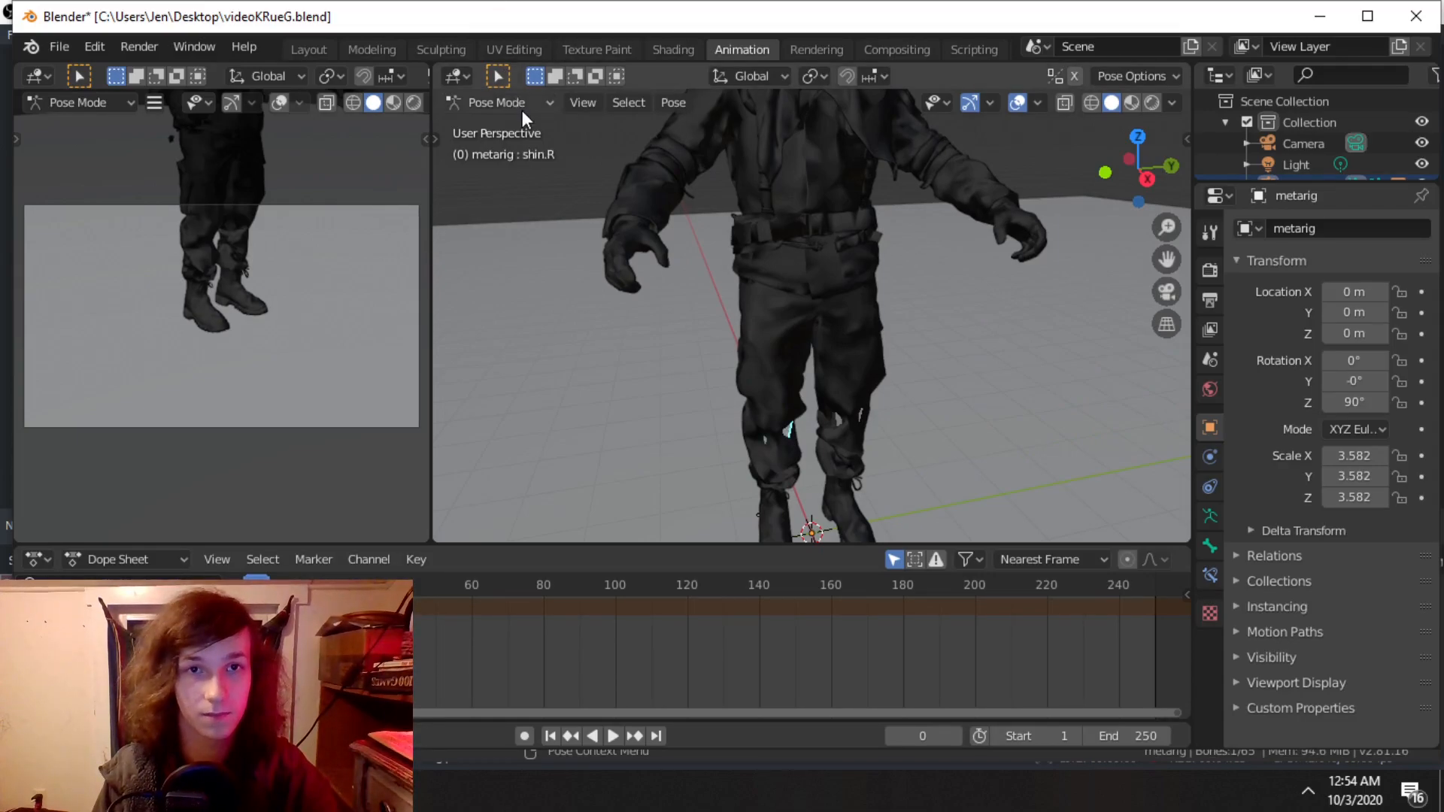
{"action": "scroll", "coordinate": [794, 199], "scroll_direction": "down", "scroll_amount": 1}
{"action": "middle_click_drag", "start_coordinate": [795, 199], "coordinate": [791, 229], "text": "shift"}
{"action": "key", "text": "alt+z"}
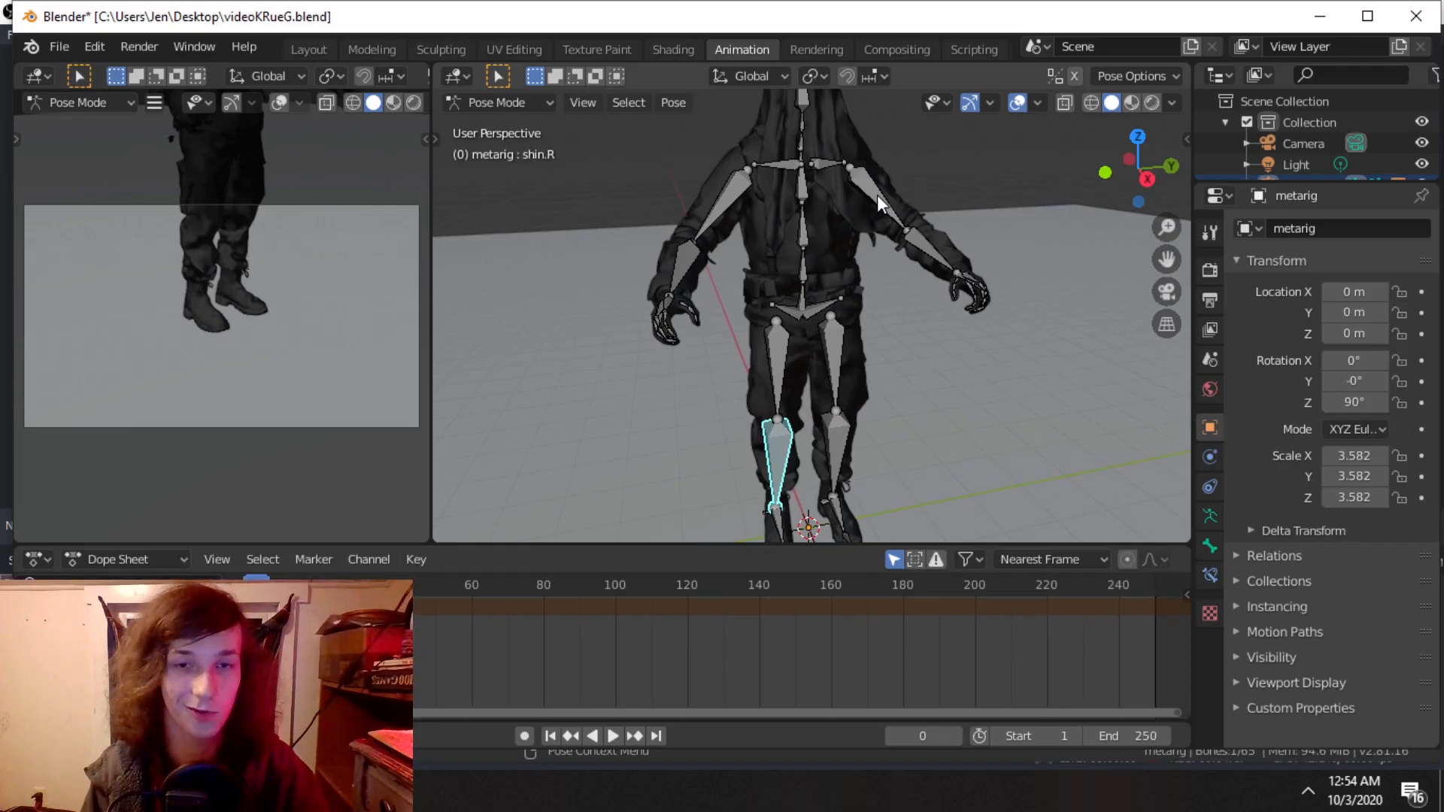
{"action": "scroll", "coordinate": [845, 421], "scroll_direction": "up", "scroll_amount": 2}
{"action": "middle_click_drag", "start_coordinate": [924, 263], "coordinate": [911, 295], "text": "shift"}
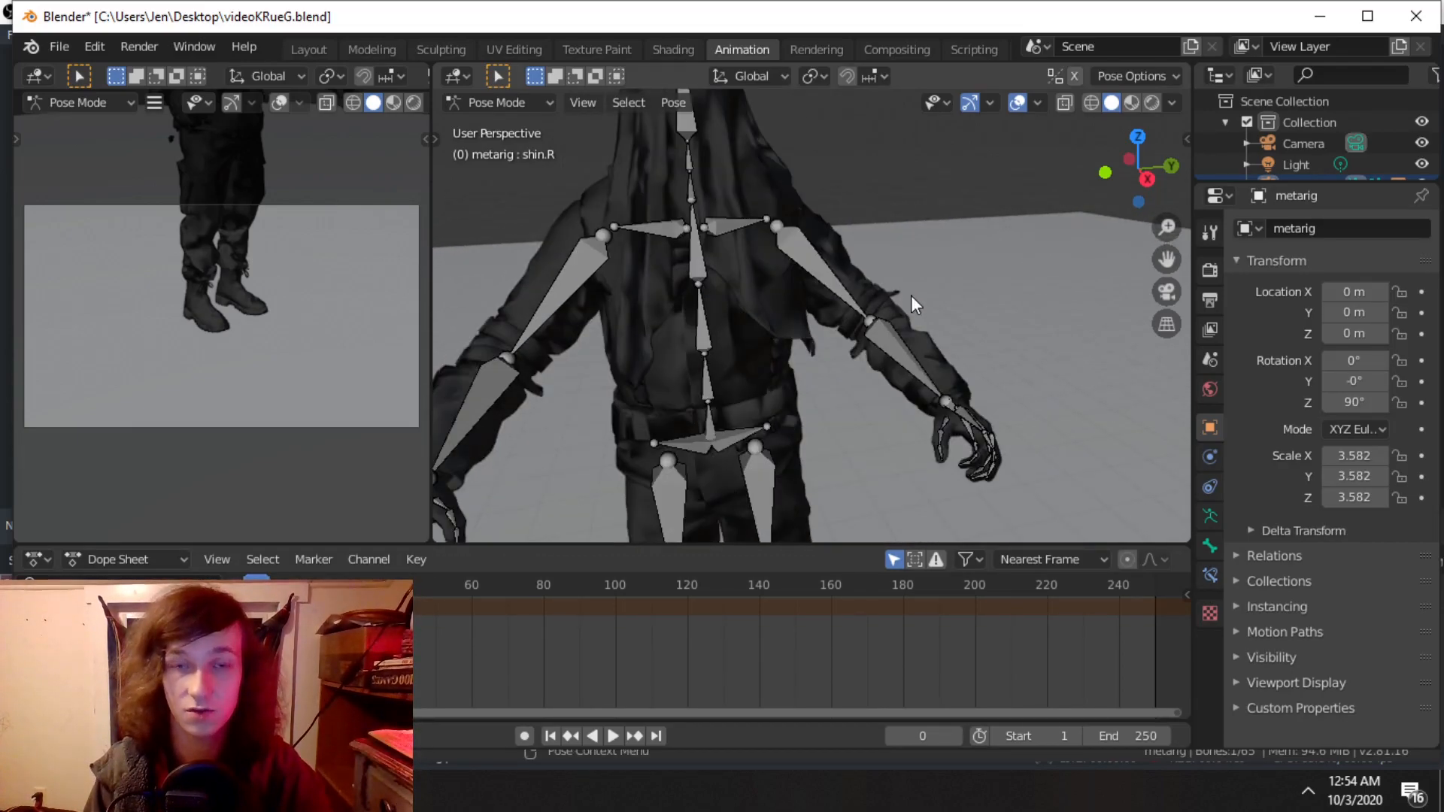
Step: Box-select all bones of the metarig from head to feet
{"action": "left_click", "coordinate": [831, 290]}
{"action": "scroll", "coordinate": [827, 325], "scroll_direction": "down", "scroll_amount": 5}
{"action": "left_click_drag", "start_coordinate": [614, 160], "coordinate": [889, 511]}
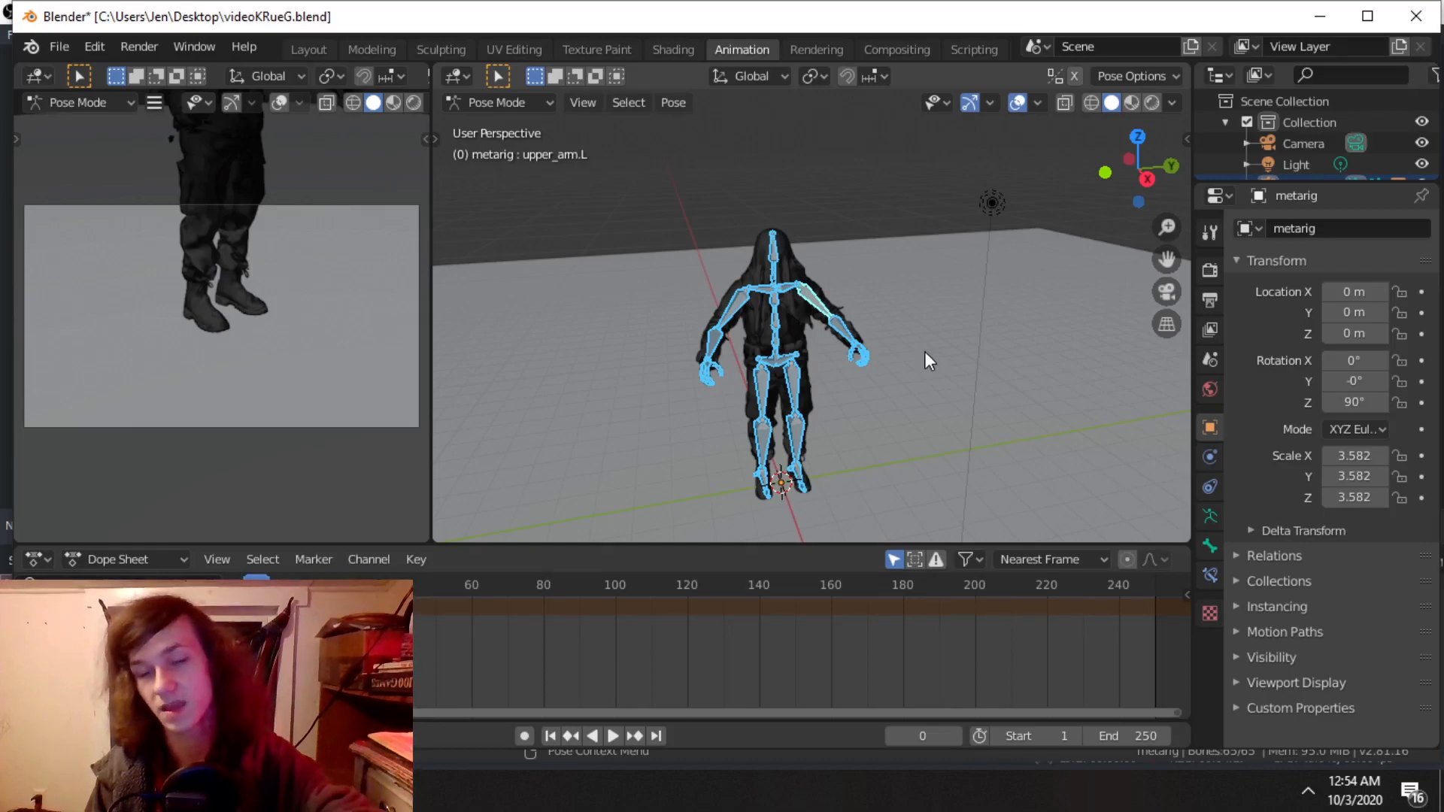
{"action": "scroll", "coordinate": [923, 334], "scroll_direction": "up", "scroll_amount": 4}
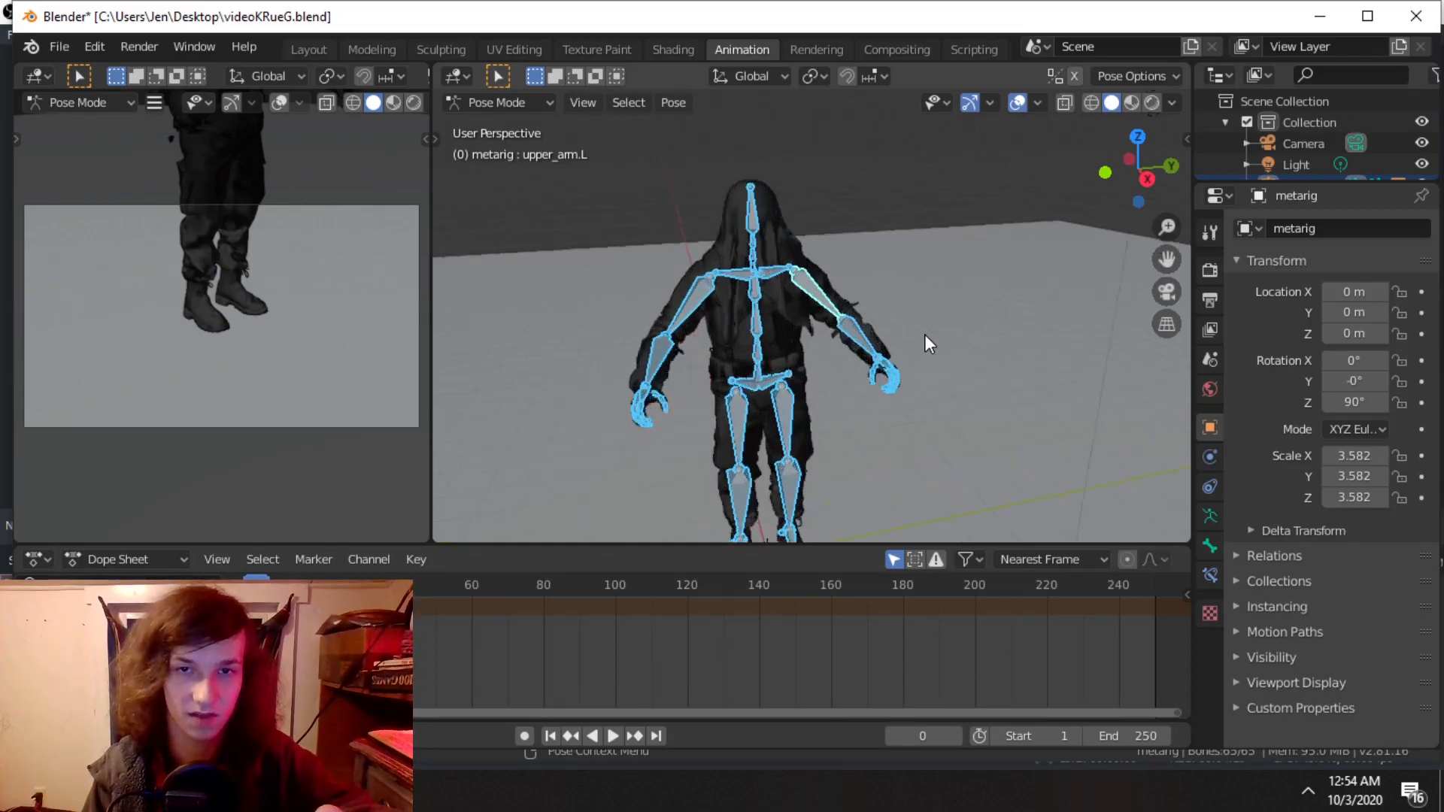
{"action": "scroll", "coordinate": [924, 334], "scroll_direction": "down", "scroll_amount": 2}
{"action": "middle_click_drag", "start_coordinate": [909, 330], "coordinate": [895, 301]}
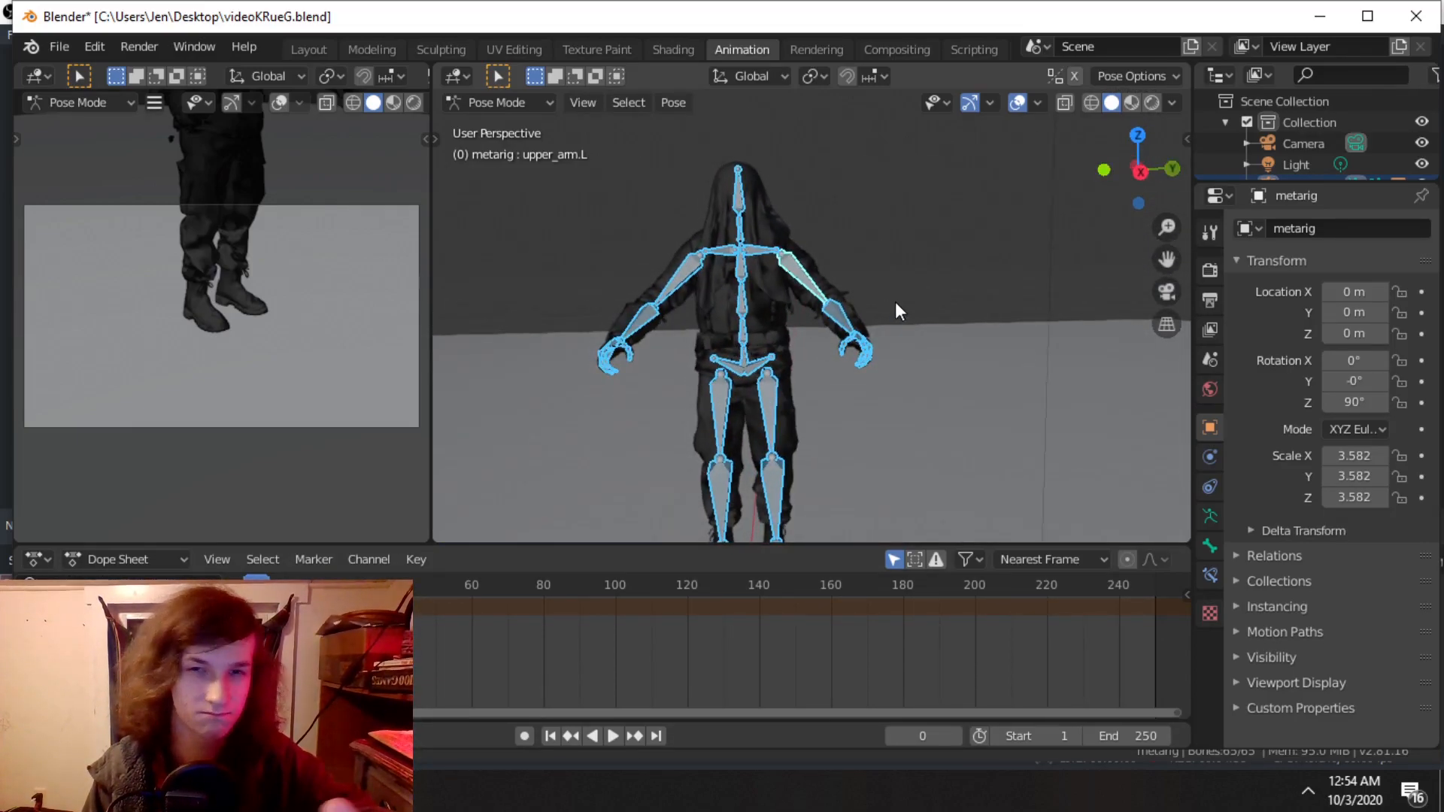
Step: Select the left upper arm bone and rotate it down toward the body
{"action": "left_click", "coordinate": [818, 285]}
{"action": "scroll", "coordinate": [866, 309], "scroll_direction": "up", "scroll_amount": 3}
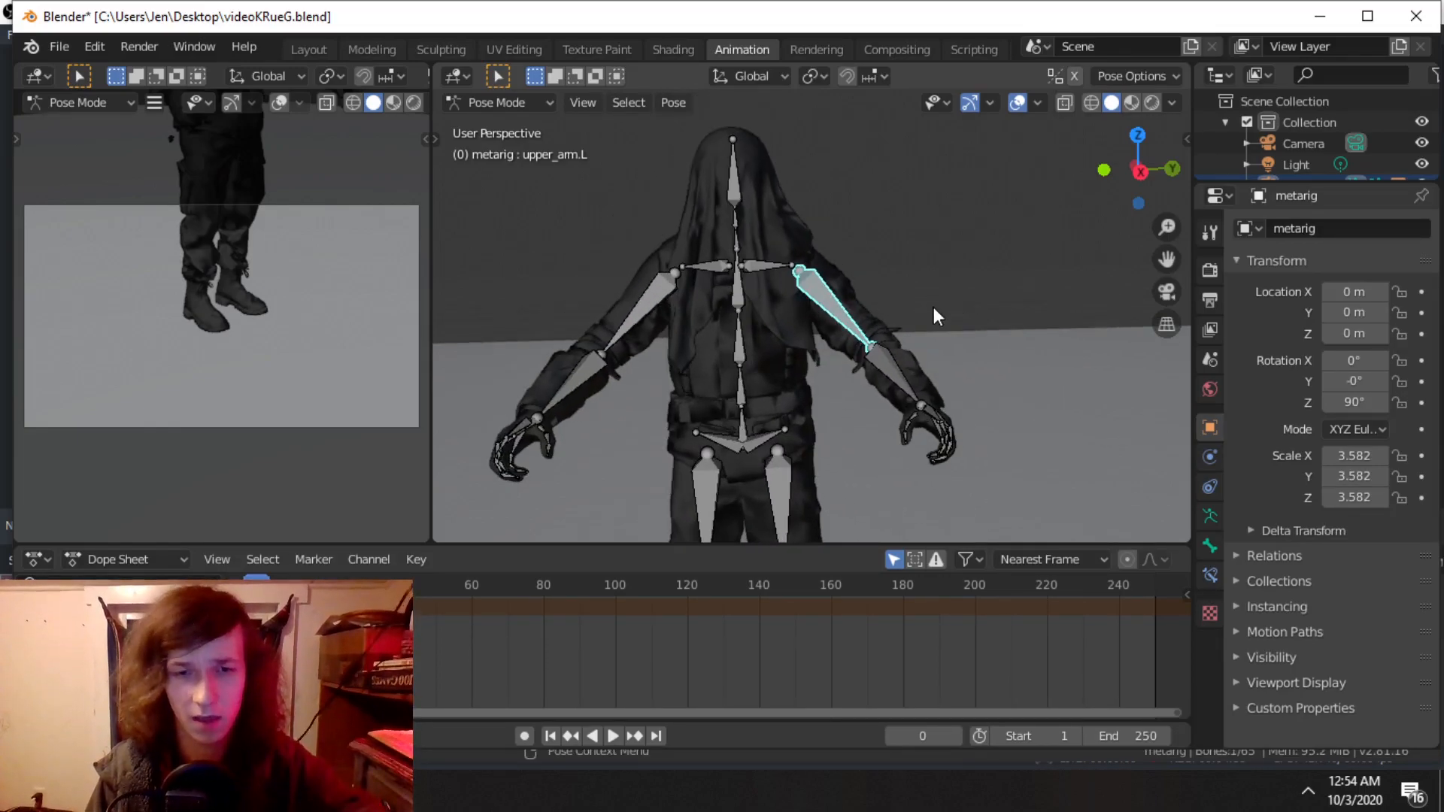
{"action": "key", "text": "r"}
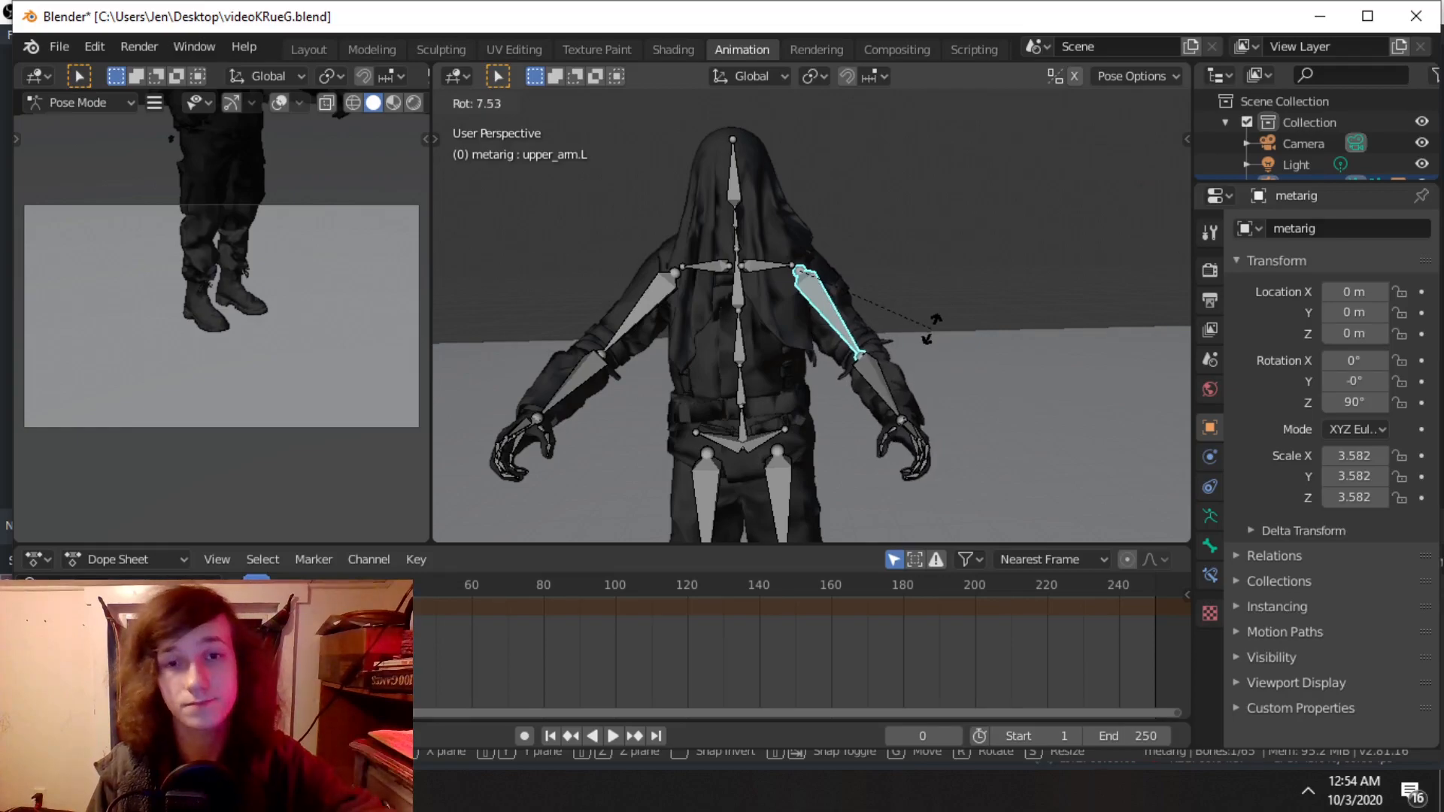
{"action": "left_click", "coordinate": [957, 411]}
{"action": "middle_click_drag", "start_coordinate": [957, 411], "coordinate": [926, 370]}
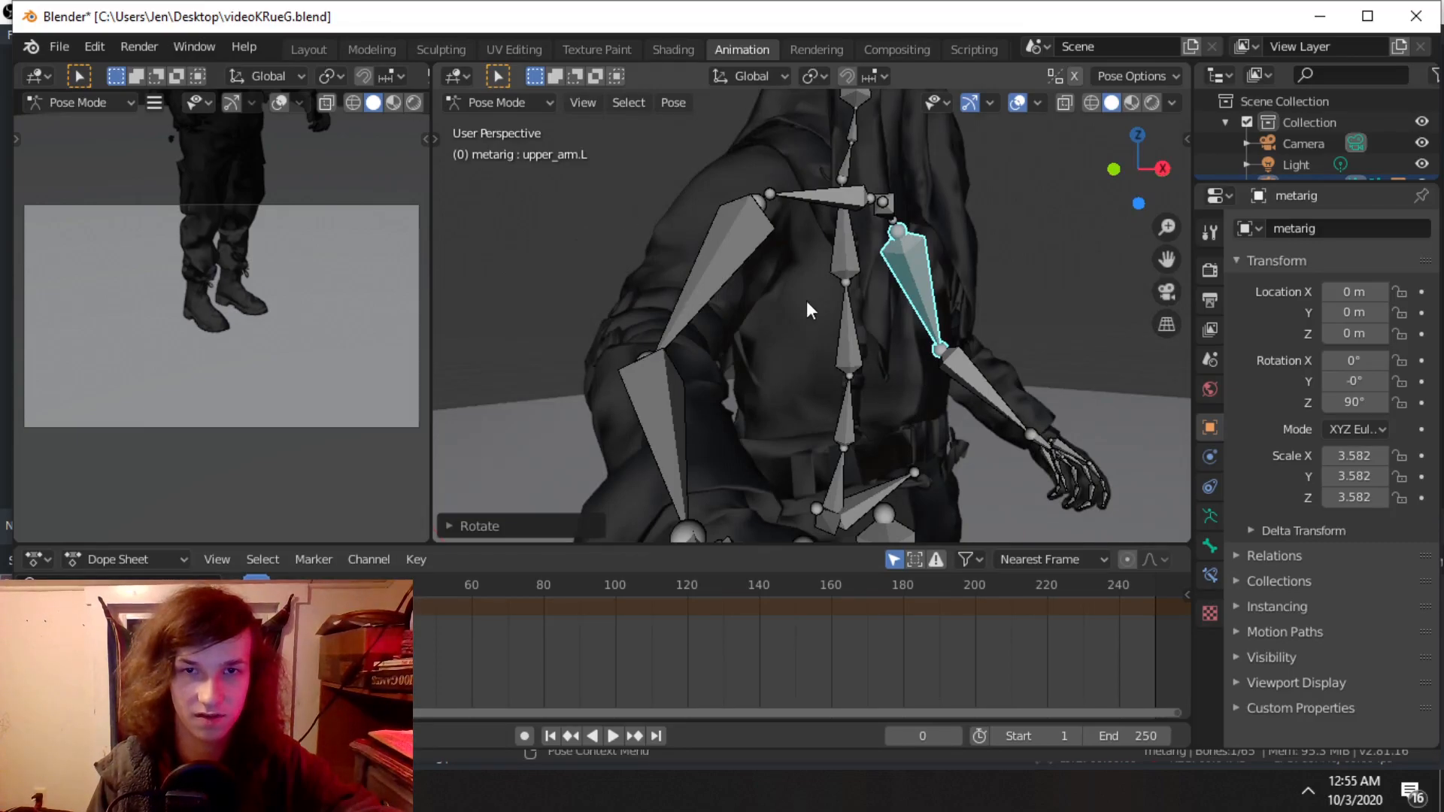
Step: Select the right upper arm bone and rotate it down toward the body in two passes
{"action": "left_click", "coordinate": [735, 261]}
{"action": "scroll", "coordinate": [849, 297], "scroll_direction": "down", "scroll_amount": 2}
{"action": "middle_click_drag", "start_coordinate": [848, 297], "coordinate": [843, 377]}
{"action": "key", "text": "r"}
{"action": "left_click", "coordinate": [1037, 389]}
{"action": "key", "text": "r"}
{"action": "left_click", "coordinate": [806, 379]}
Step: Select the left shoulder bone and rotate it slightly downward, by about 4 degrees
{"action": "middle_click_drag", "start_coordinate": [806, 379], "coordinate": [797, 333]}
{"action": "left_click", "coordinate": [779, 335]}
{"action": "key", "text": "r"}
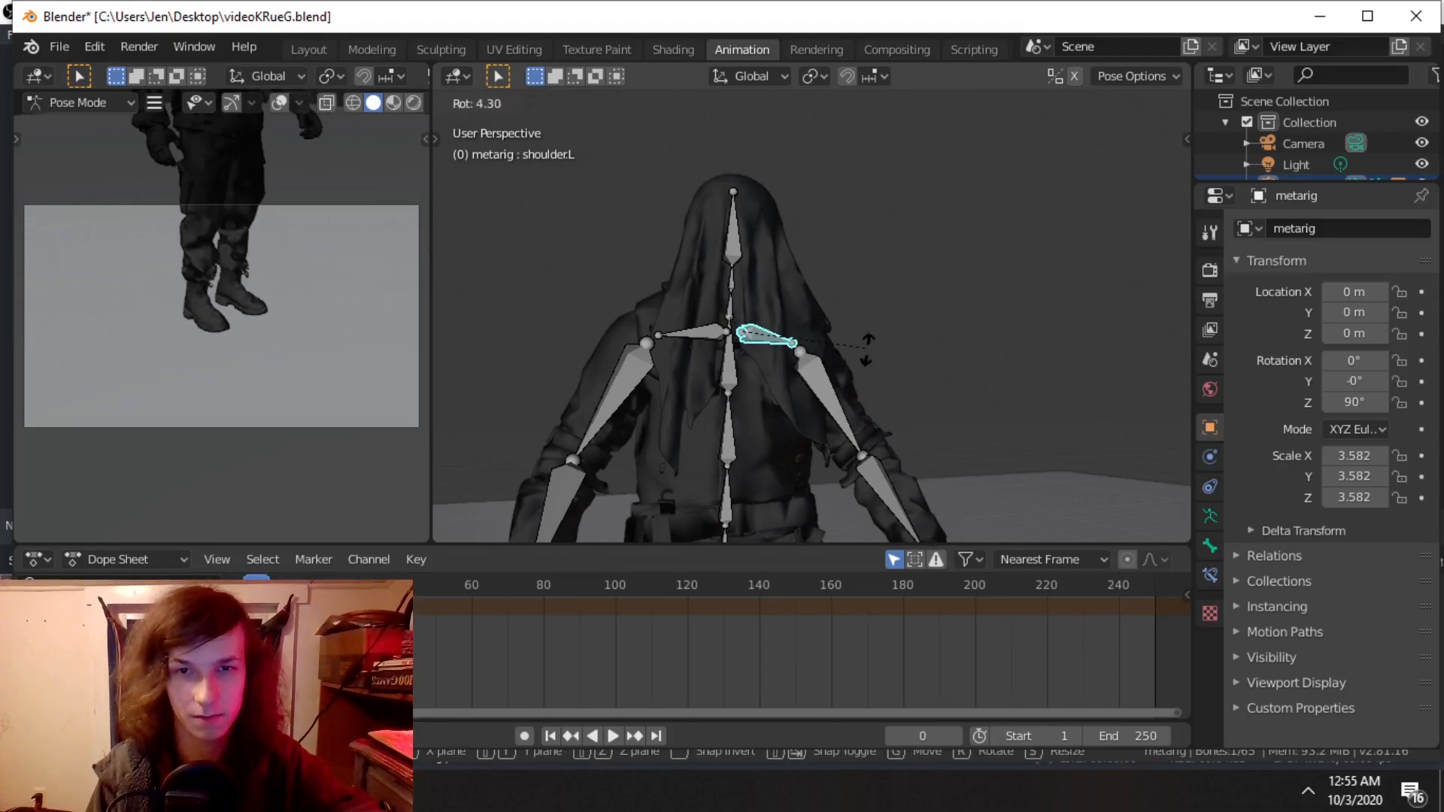
{"action": "left_click", "coordinate": [870, 350]}
{"action": "middle_click_drag", "start_coordinate": [908, 361], "coordinate": [844, 336]}
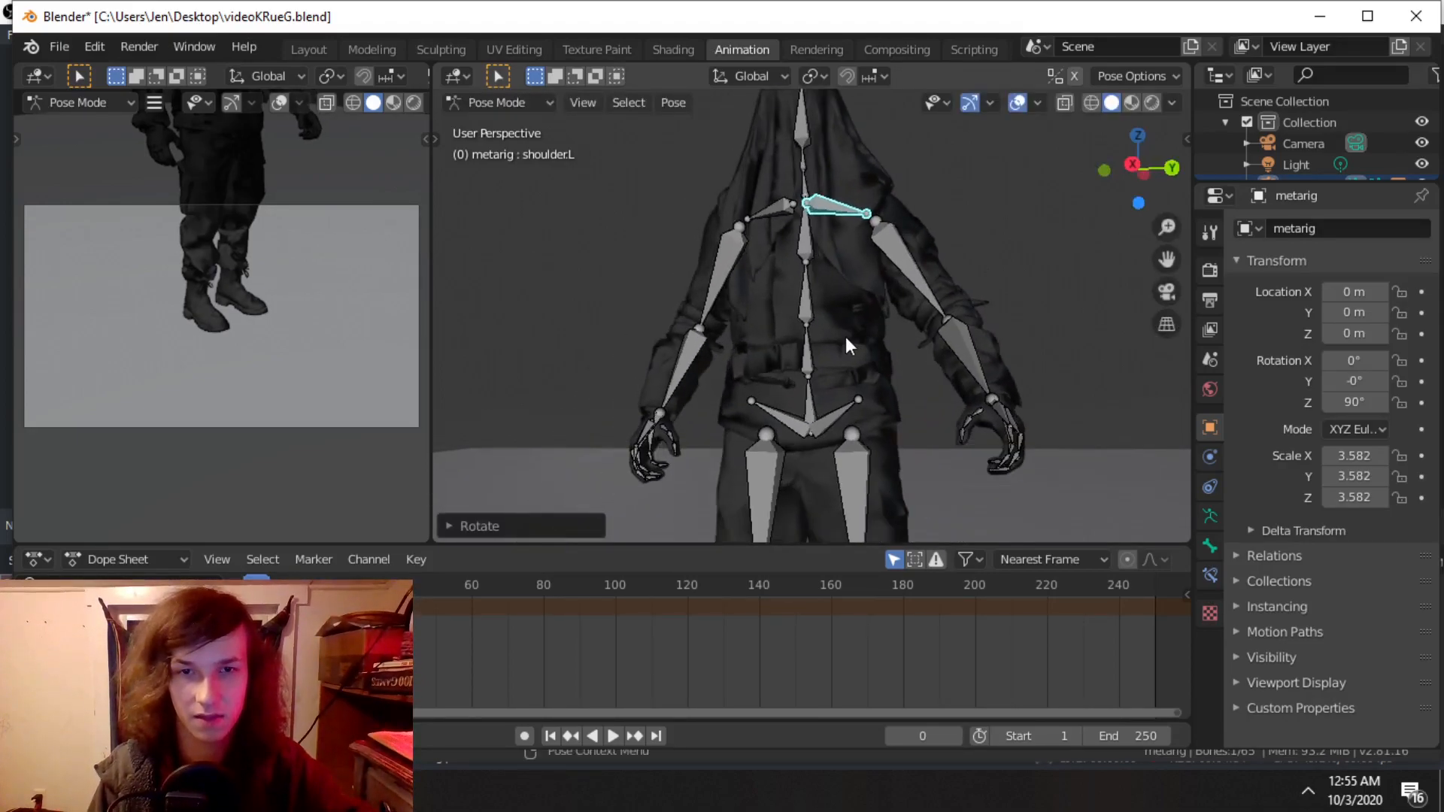
Step: Rotate the lower spine bone spine.001 slightly and check the resting pose of the whole character
{"action": "left_click", "coordinate": [809, 372]}
{"action": "key", "text": "r"}
{"action": "key", "text": "z"}
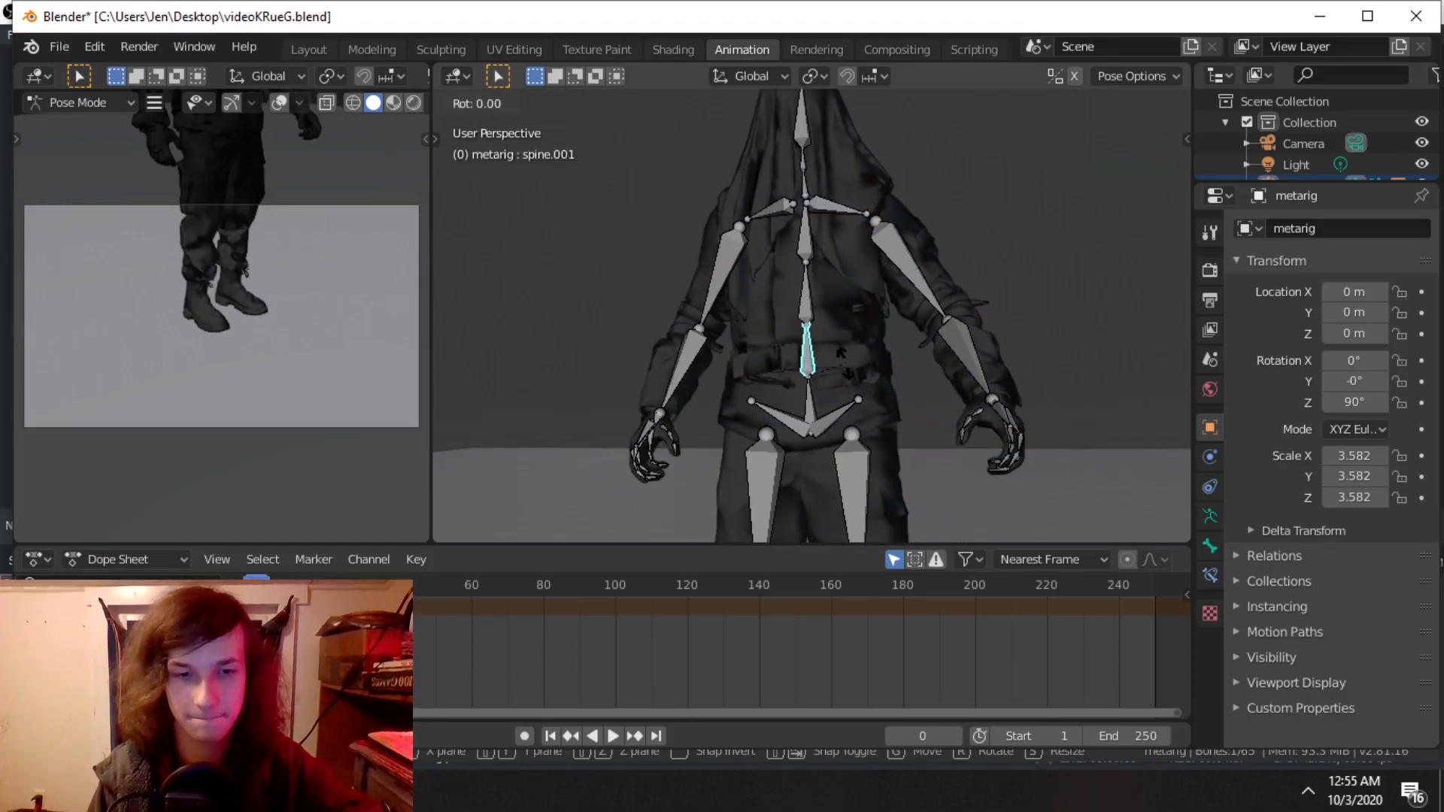
{"action": "left_click", "coordinate": [870, 363]}
{"action": "middle_click_drag", "start_coordinate": [871, 362], "coordinate": [913, 241]}
{"action": "scroll", "coordinate": [913, 323], "scroll_direction": "down", "scroll_amount": 4}
{"action": "middle_click_drag", "start_coordinate": [930, 382], "coordinate": [926, 421]}
{"action": "scroll", "coordinate": [915, 327], "scroll_direction": "up", "scroll_amount": 3}
{"action": "middle_click_drag", "start_coordinate": [919, 266], "coordinate": [963, 299], "text": "shift"}
{"action": "scroll", "coordinate": [818, 321], "scroll_direction": "down", "scroll_amount": 5}
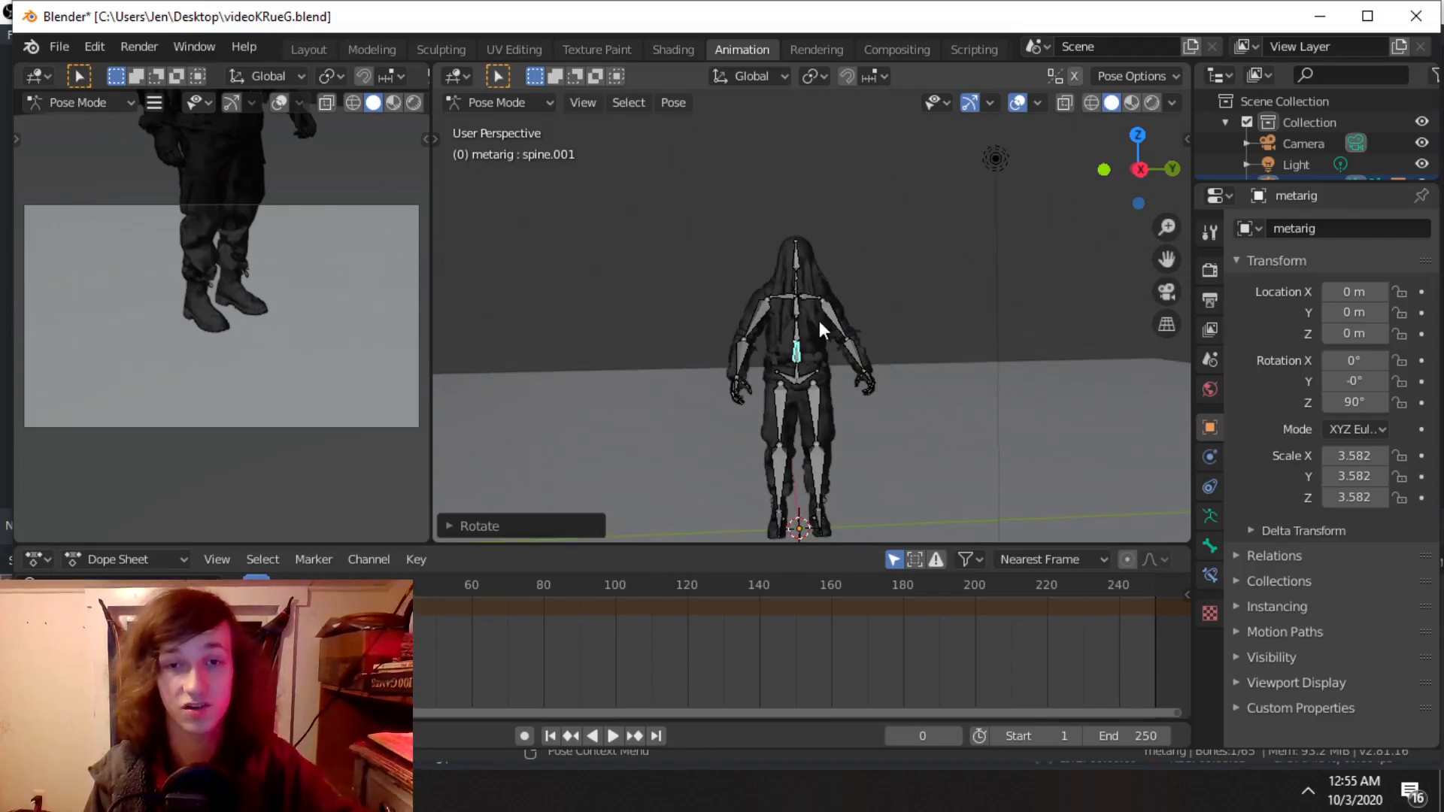
Step: Insert a LocRotScale keyframe for all metarig bones at frame 0
{"action": "key", "text": "a"}
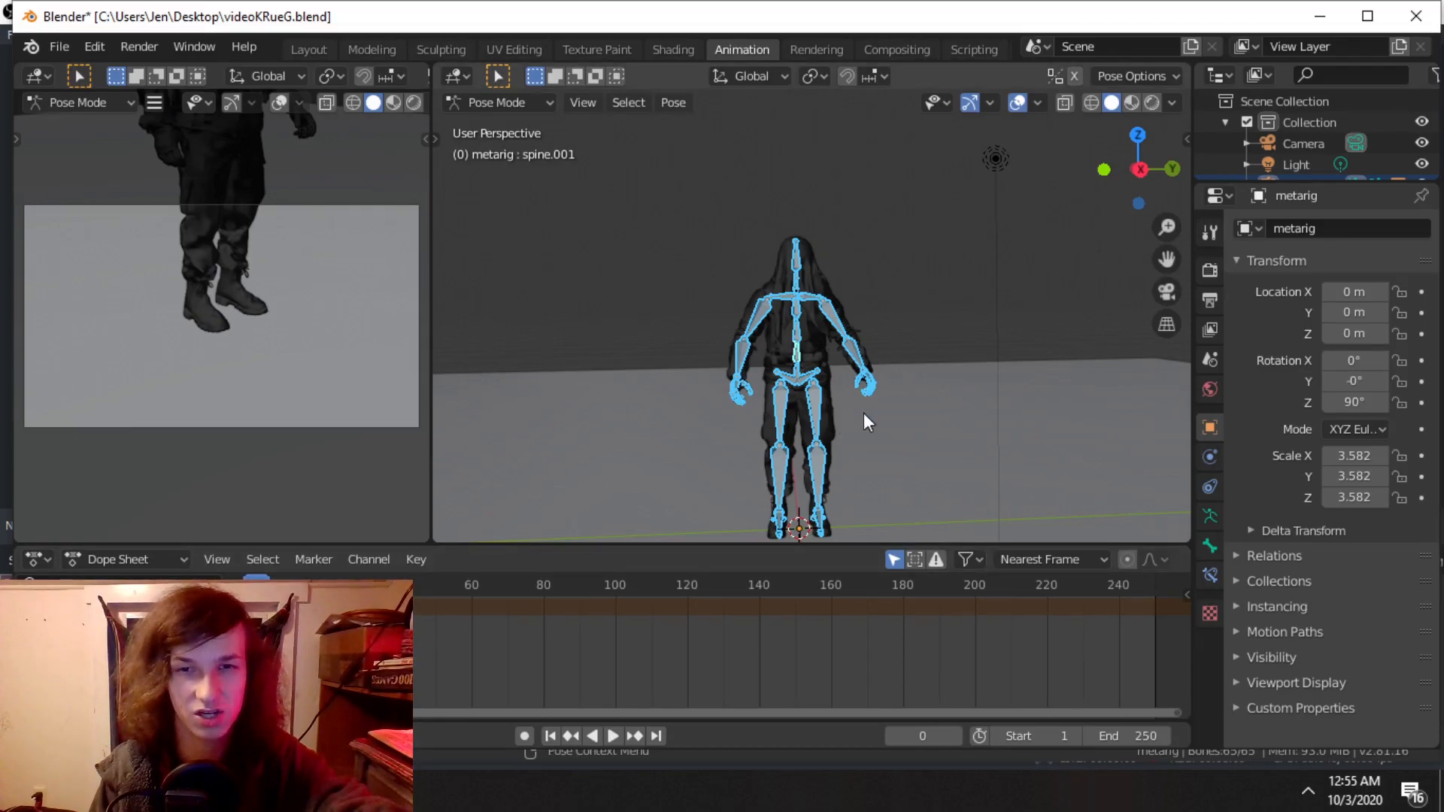
{"action": "key", "text": "i"}
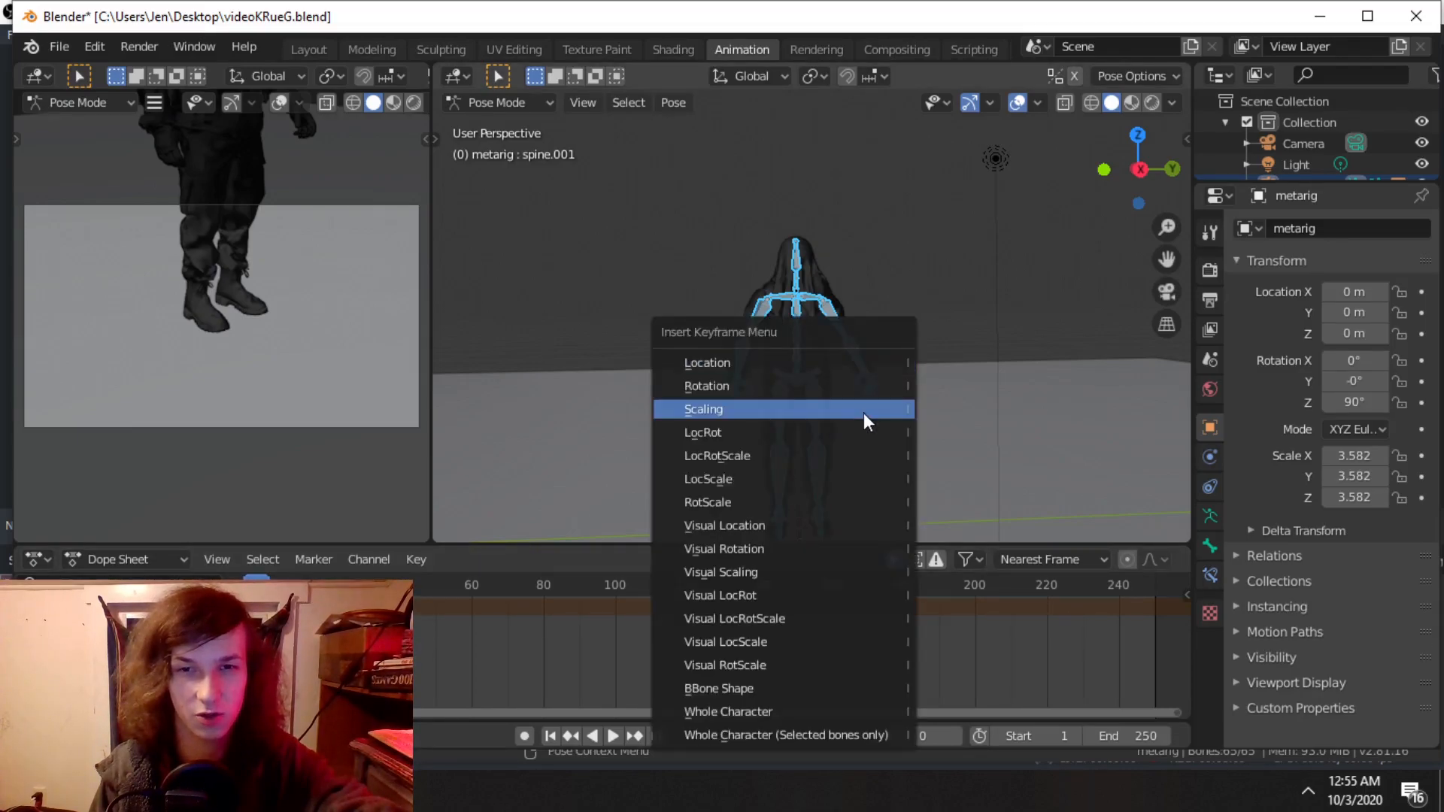
{"action": "left_click", "coordinate": [788, 453]}
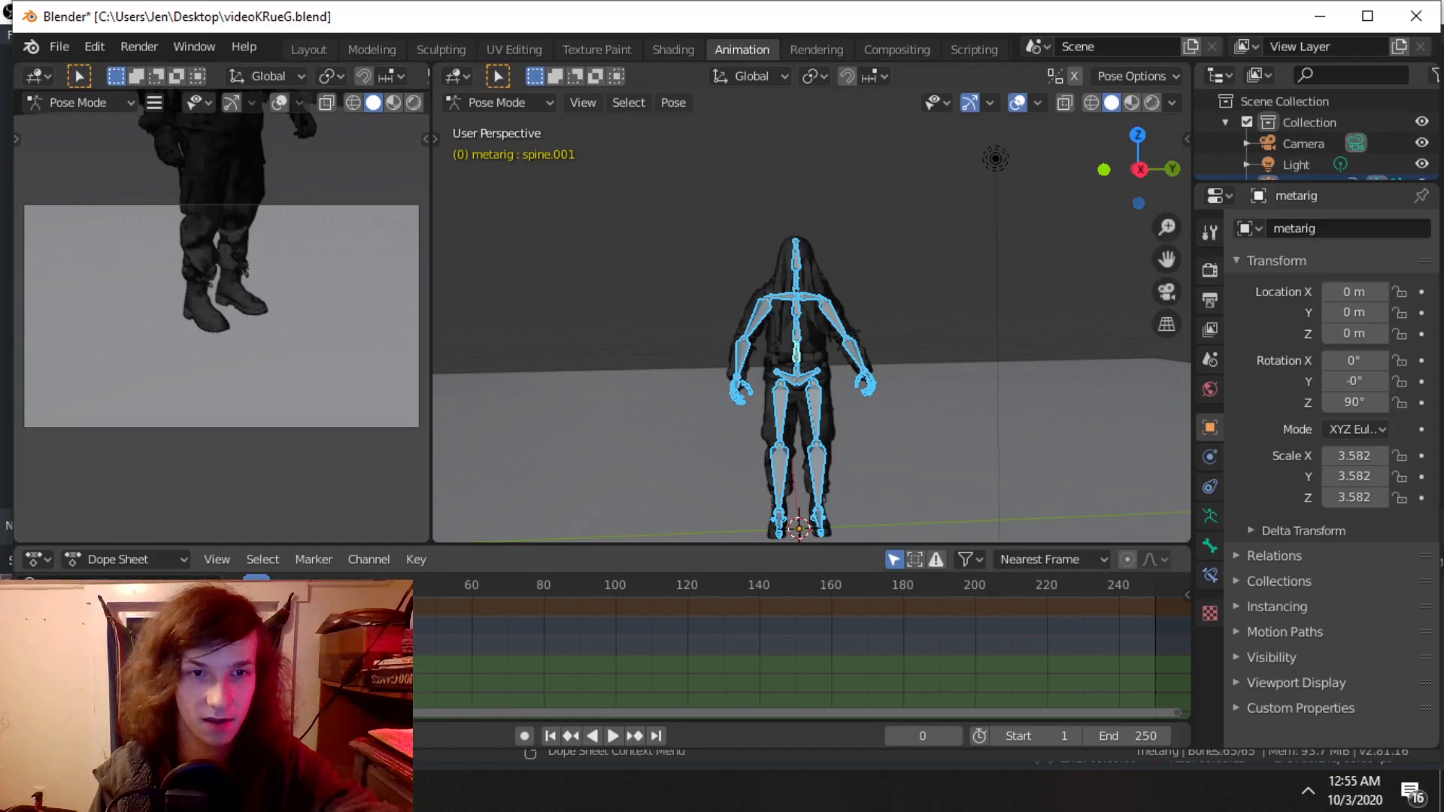
Step: Play the animation, scrub back along the timeline and stop playback at frame 21
{"action": "key", "text": "space"}
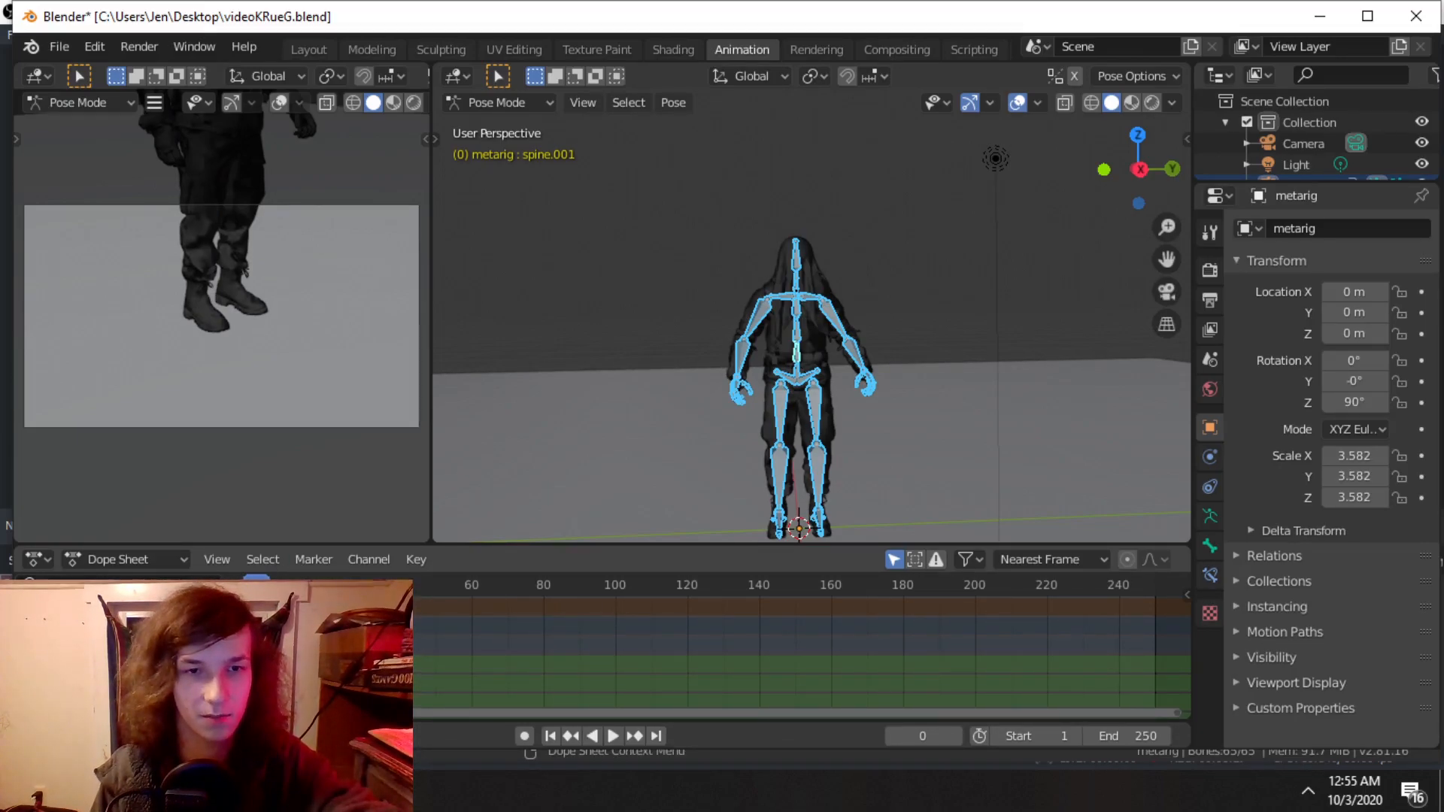
{"action": "key", "text": "space"}
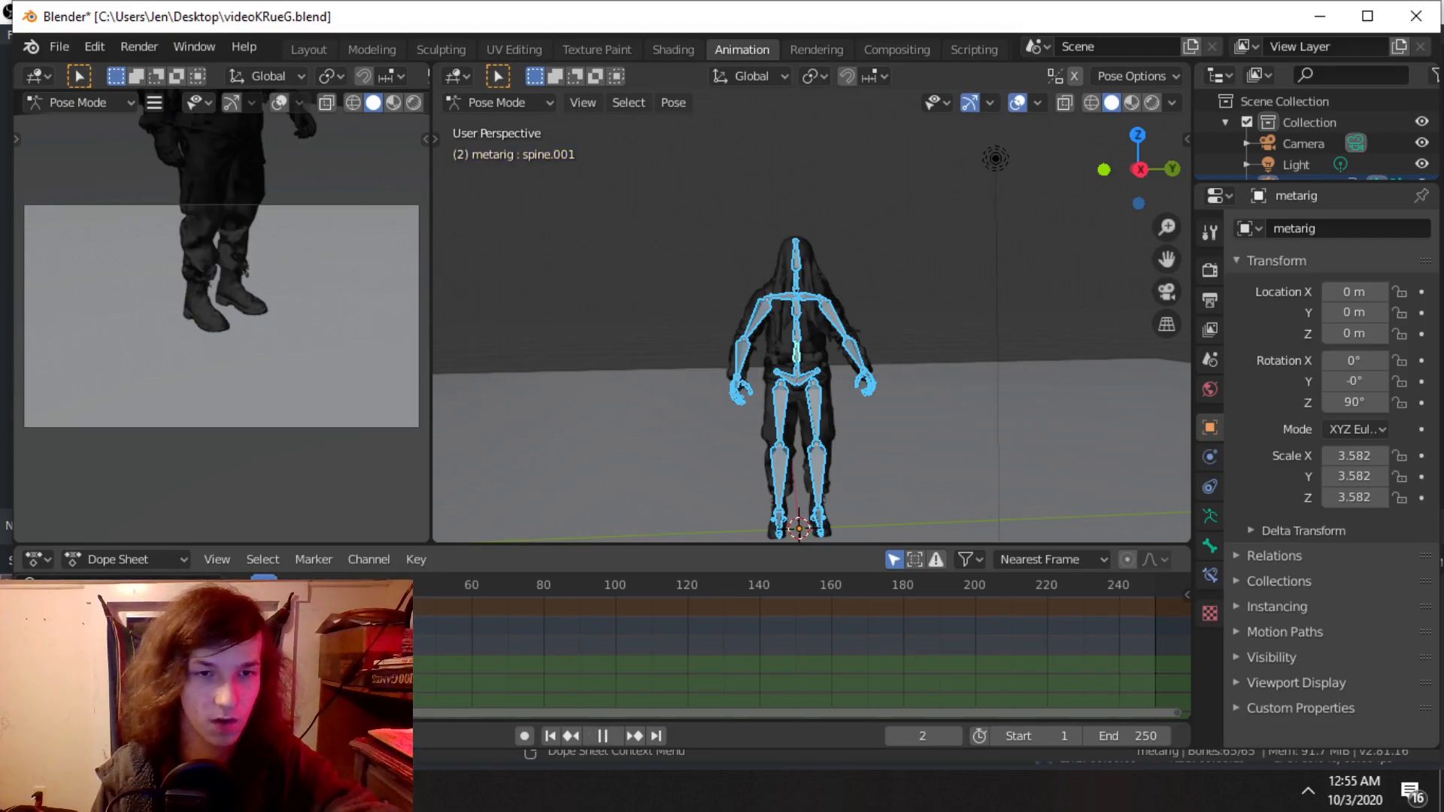
{"action": "left_click_drag", "start_coordinate": [748, 586], "coordinate": [337, 587]}
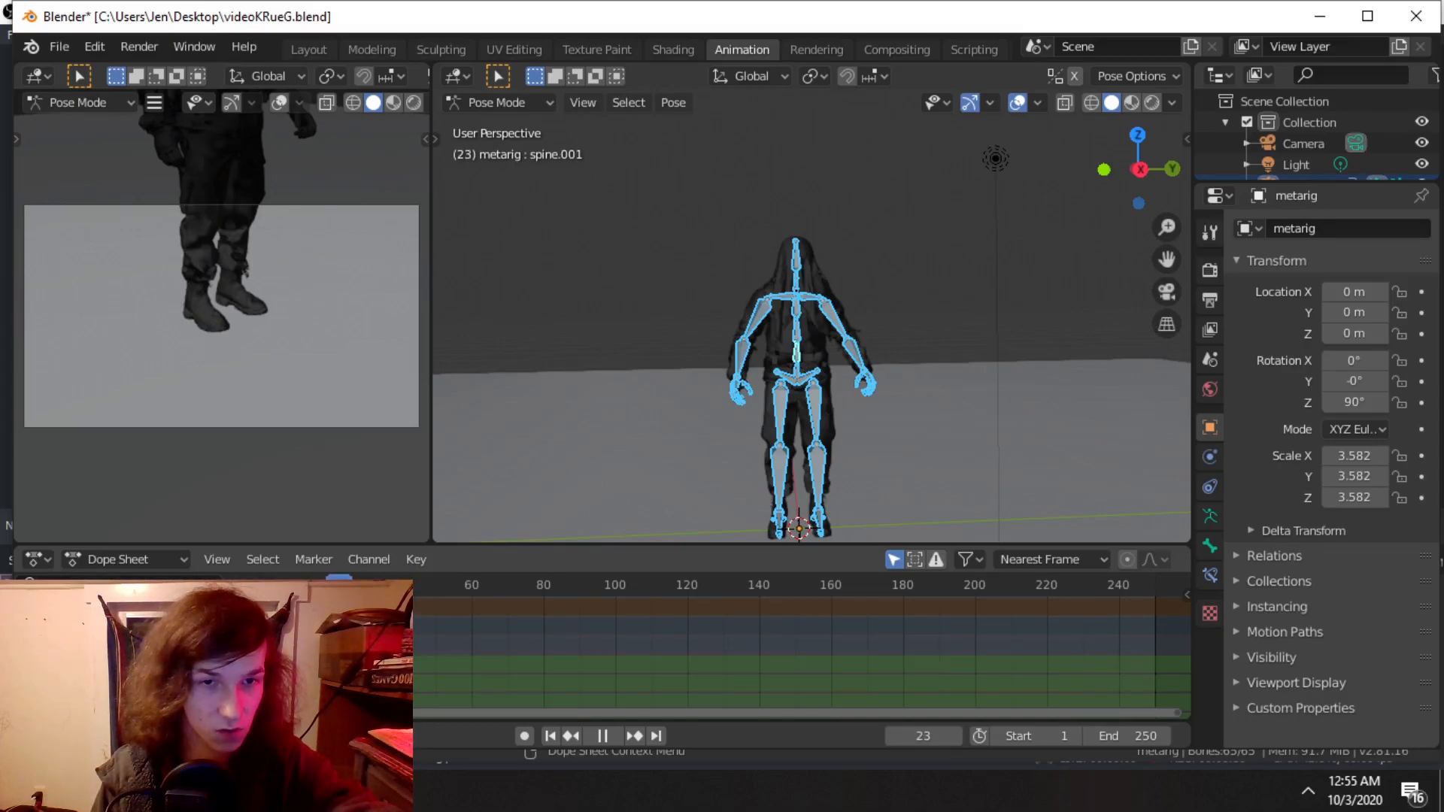
{"action": "key", "text": "space"}
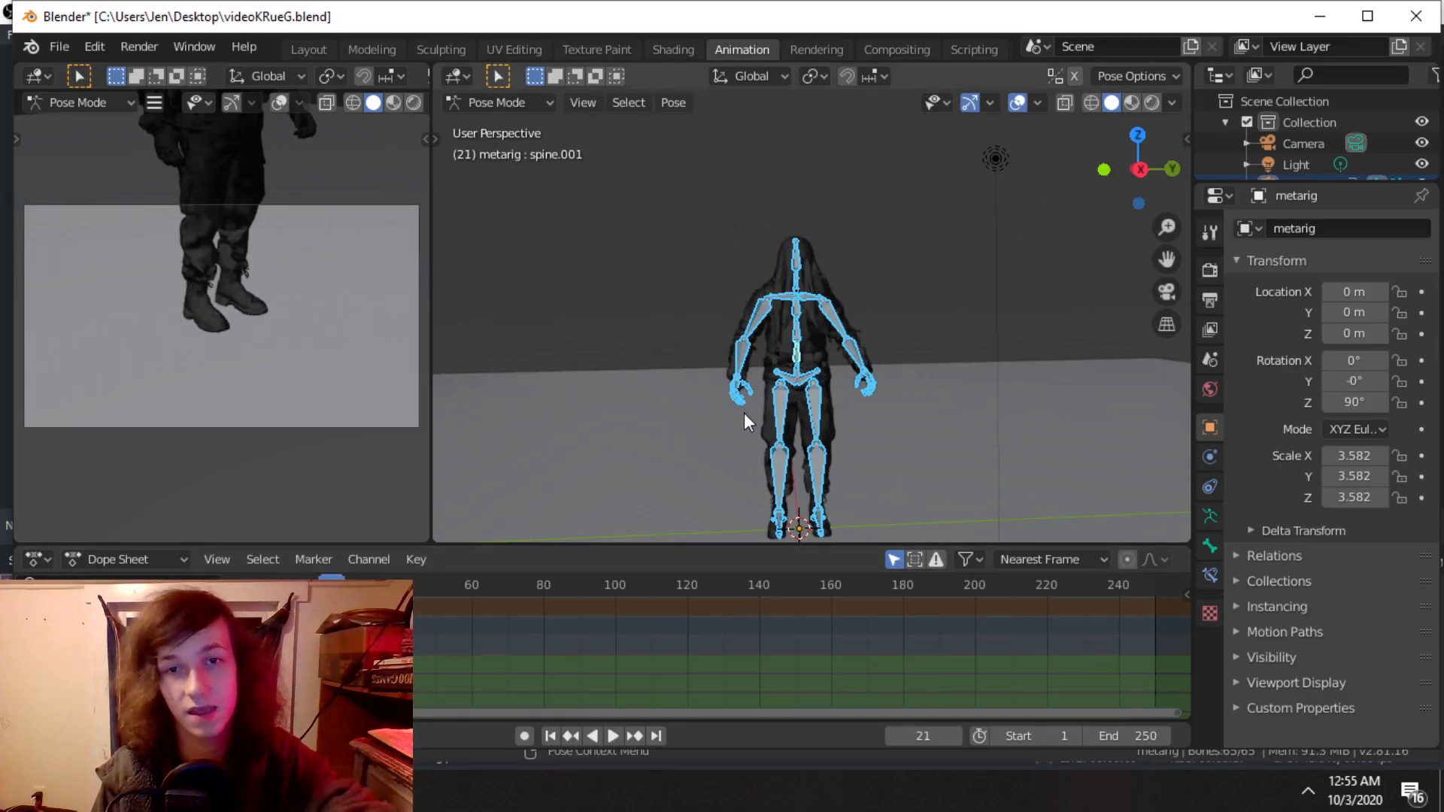
Step: Rotate the left upper arm bone upper_arm.L and the right upper arm bone upper_arm.R at frame 21
{"action": "scroll", "coordinate": [745, 415], "scroll_direction": "up", "scroll_amount": 4}
{"action": "left_click", "coordinate": [863, 330]}
{"action": "middle_click_drag", "start_coordinate": [960, 313], "coordinate": [989, 346]}
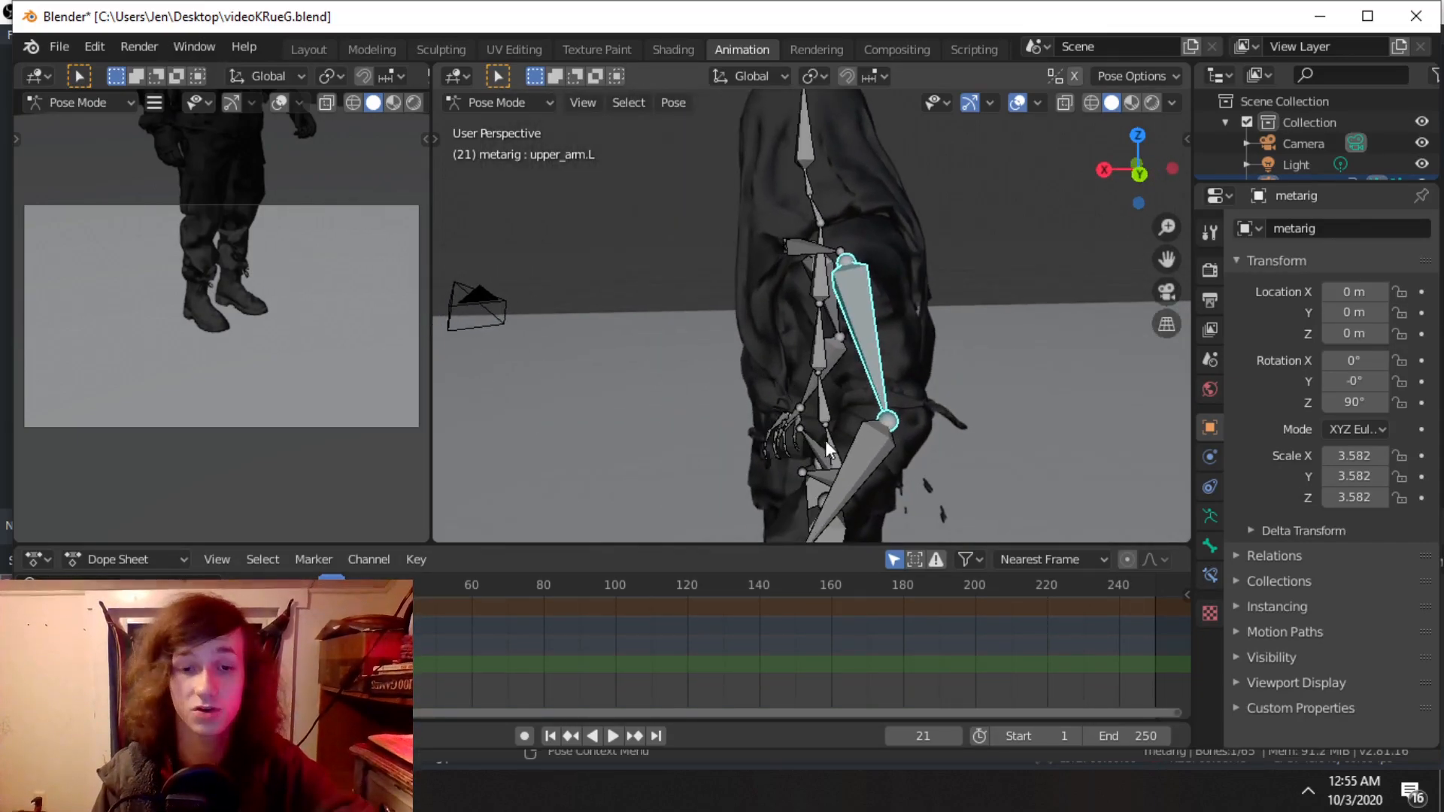
{"action": "key", "text": "r"}
{"action": "left_click", "coordinate": [887, 436]}
{"action": "middle_click_drag", "start_coordinate": [522, 374], "coordinate": [659, 317]}
{"action": "left_click", "coordinate": [638, 336]}
{"action": "key", "text": "r"}
{"action": "left_click", "coordinate": [949, 311]}
{"action": "middle_click_drag", "start_coordinate": [751, 349], "coordinate": [664, 348]}
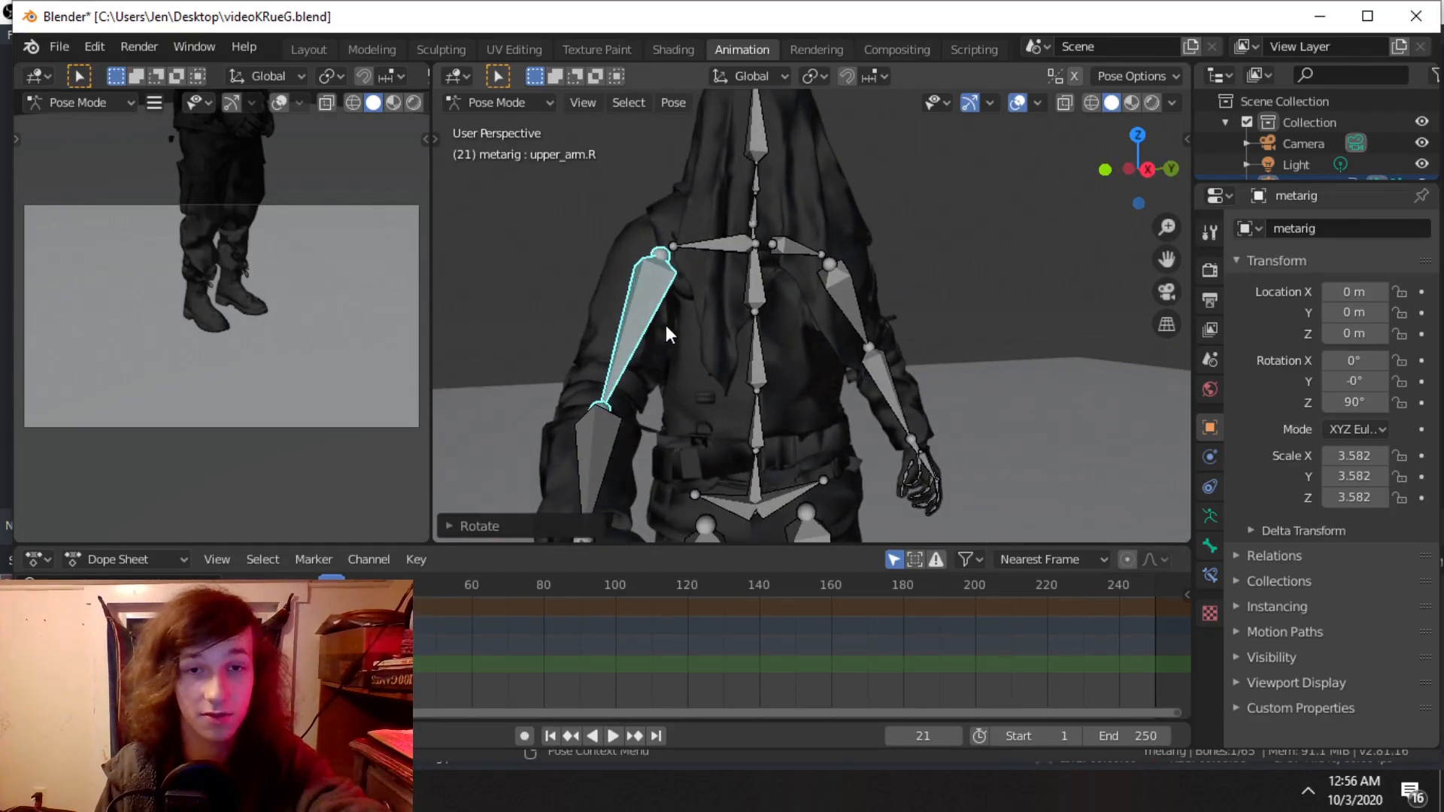
Step: Insert LocRotScale keyframes for upper_arm.R and upper_arm.L at frame 21
{"action": "key", "text": "i"}
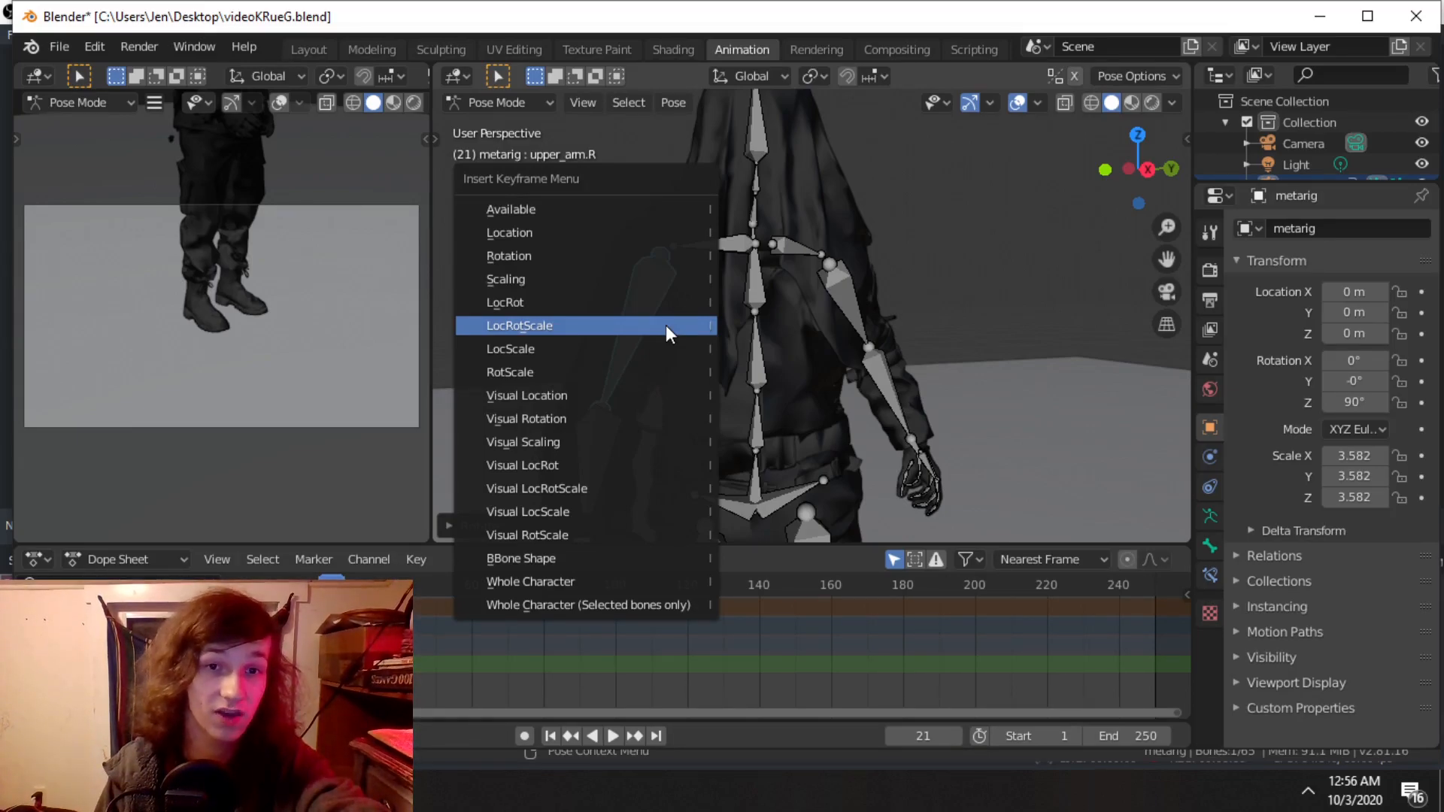
{"action": "left_click", "coordinate": [667, 325]}
{"action": "left_click", "coordinate": [852, 317]}
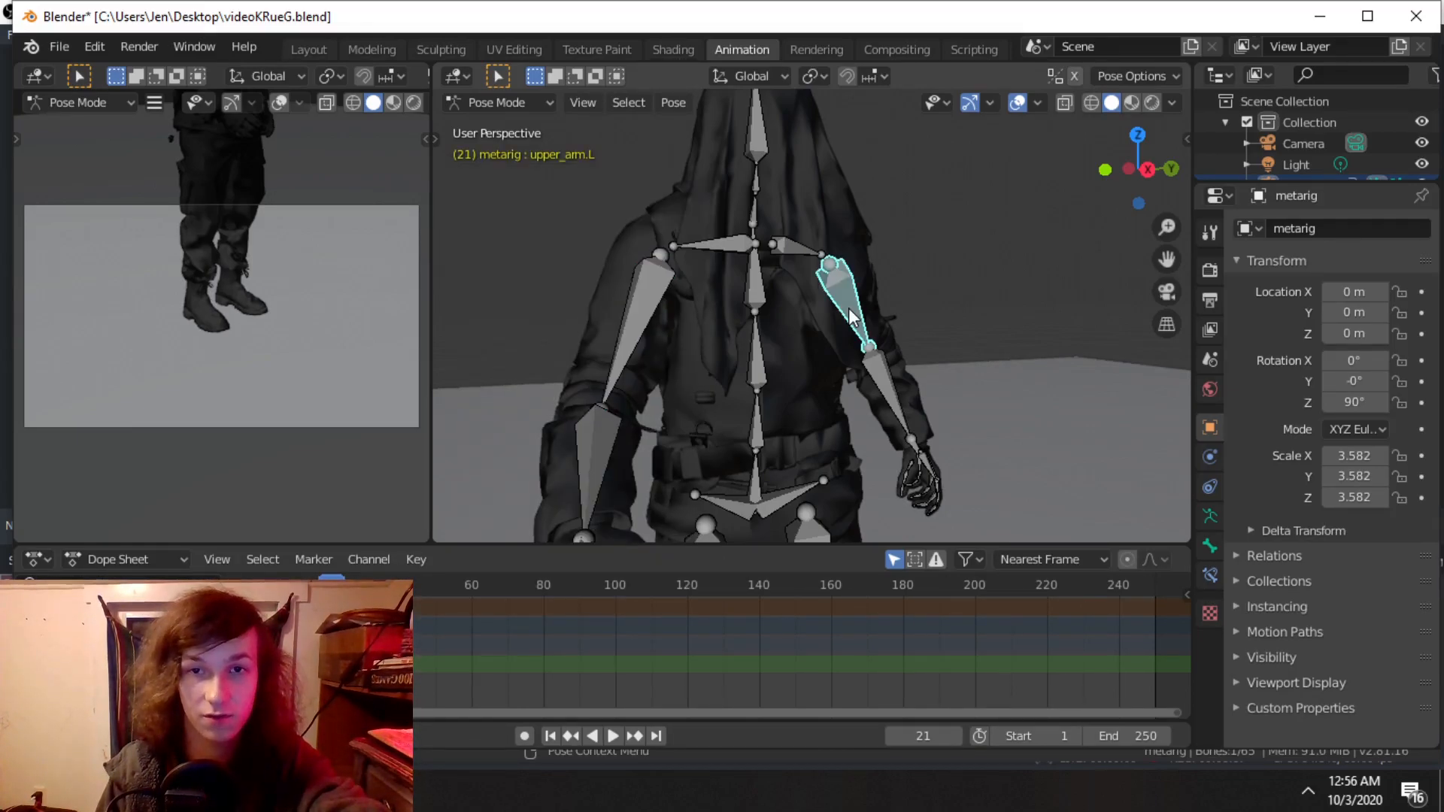
{"action": "key", "text": "i"}
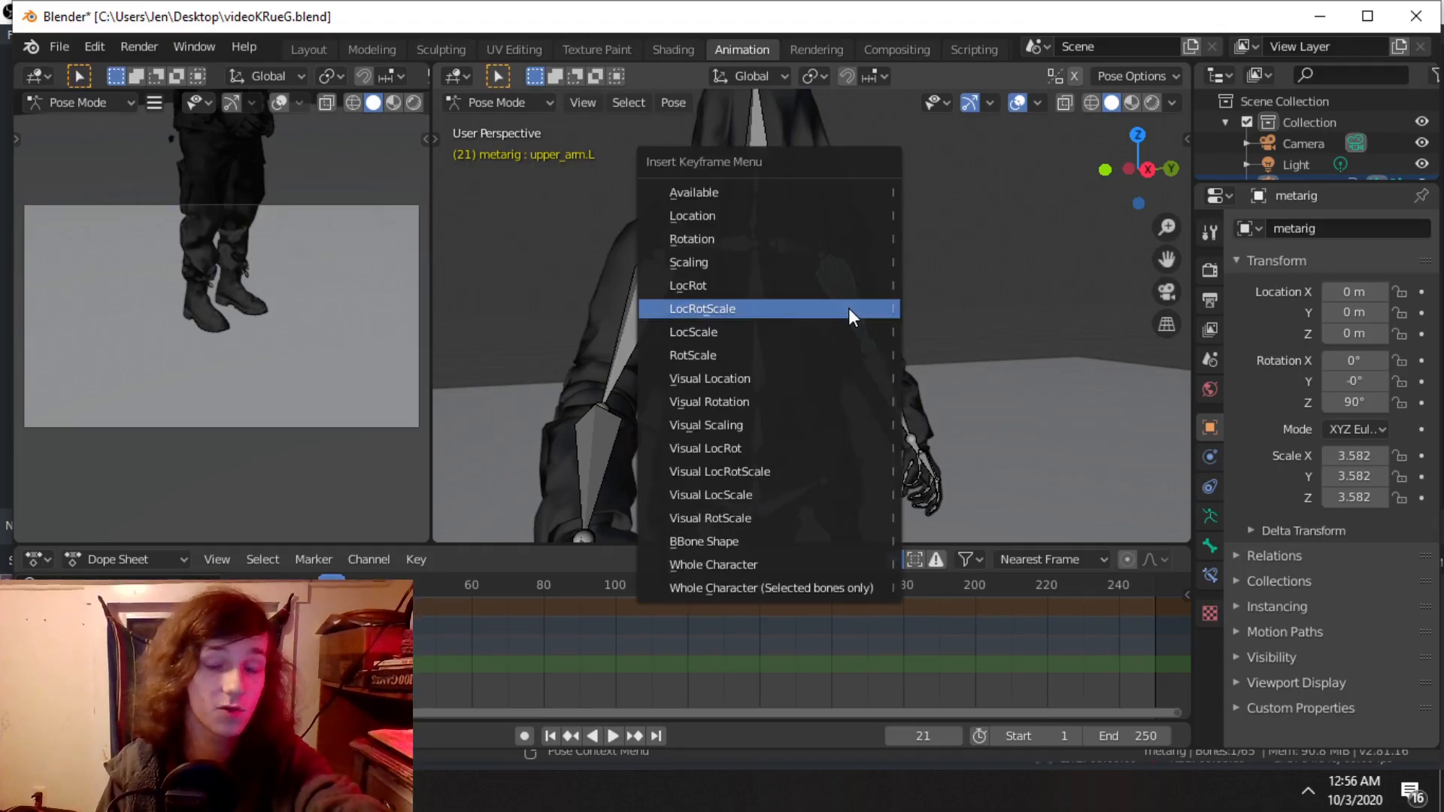
{"action": "left_click", "coordinate": [849, 307]}
{"action": "middle_click_drag", "start_coordinate": [841, 309], "coordinate": [741, 351]}
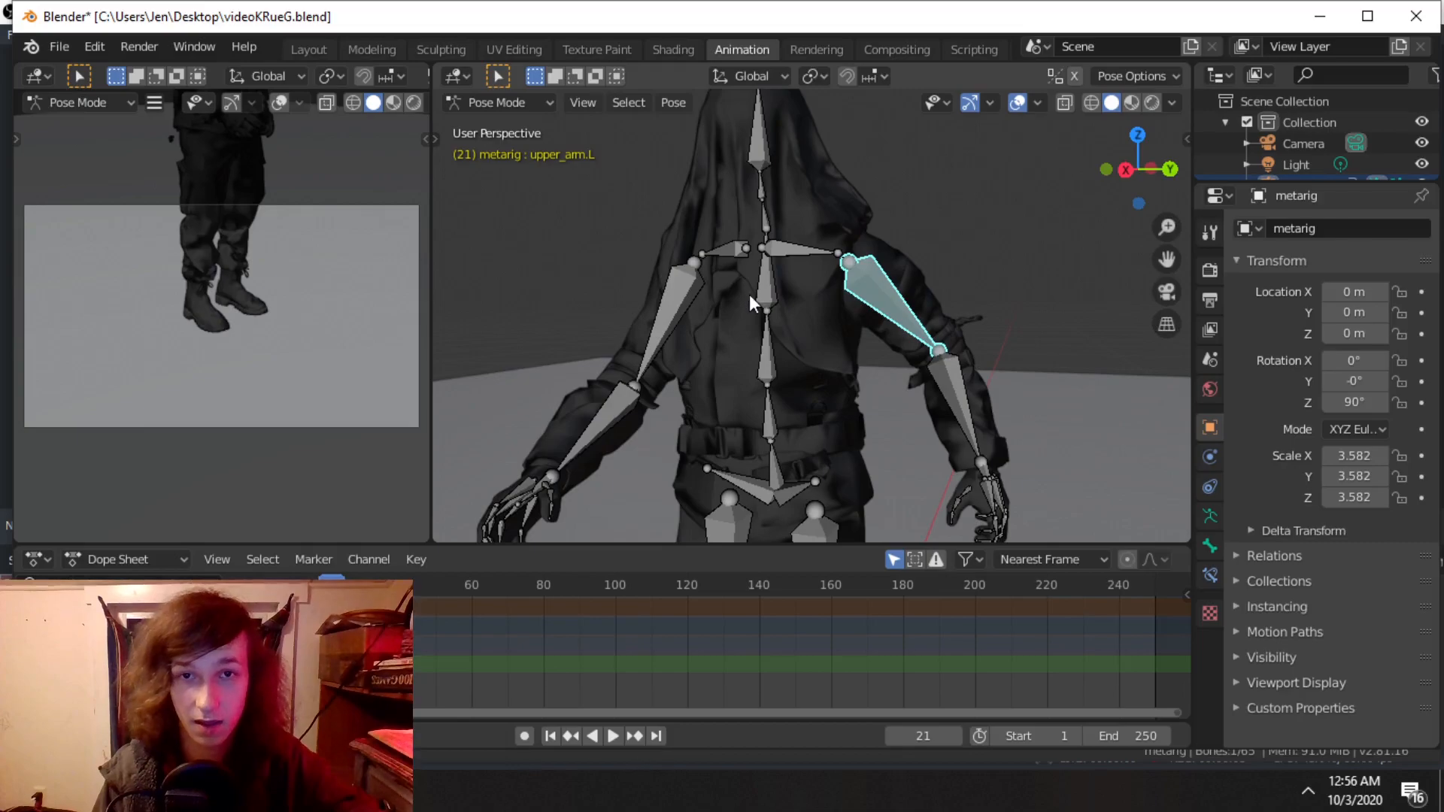
{"action": "middle_click_drag", "start_coordinate": [749, 295], "coordinate": [791, 254]}
{"action": "middle_click_drag", "start_coordinate": [834, 410], "coordinate": [791, 376]}
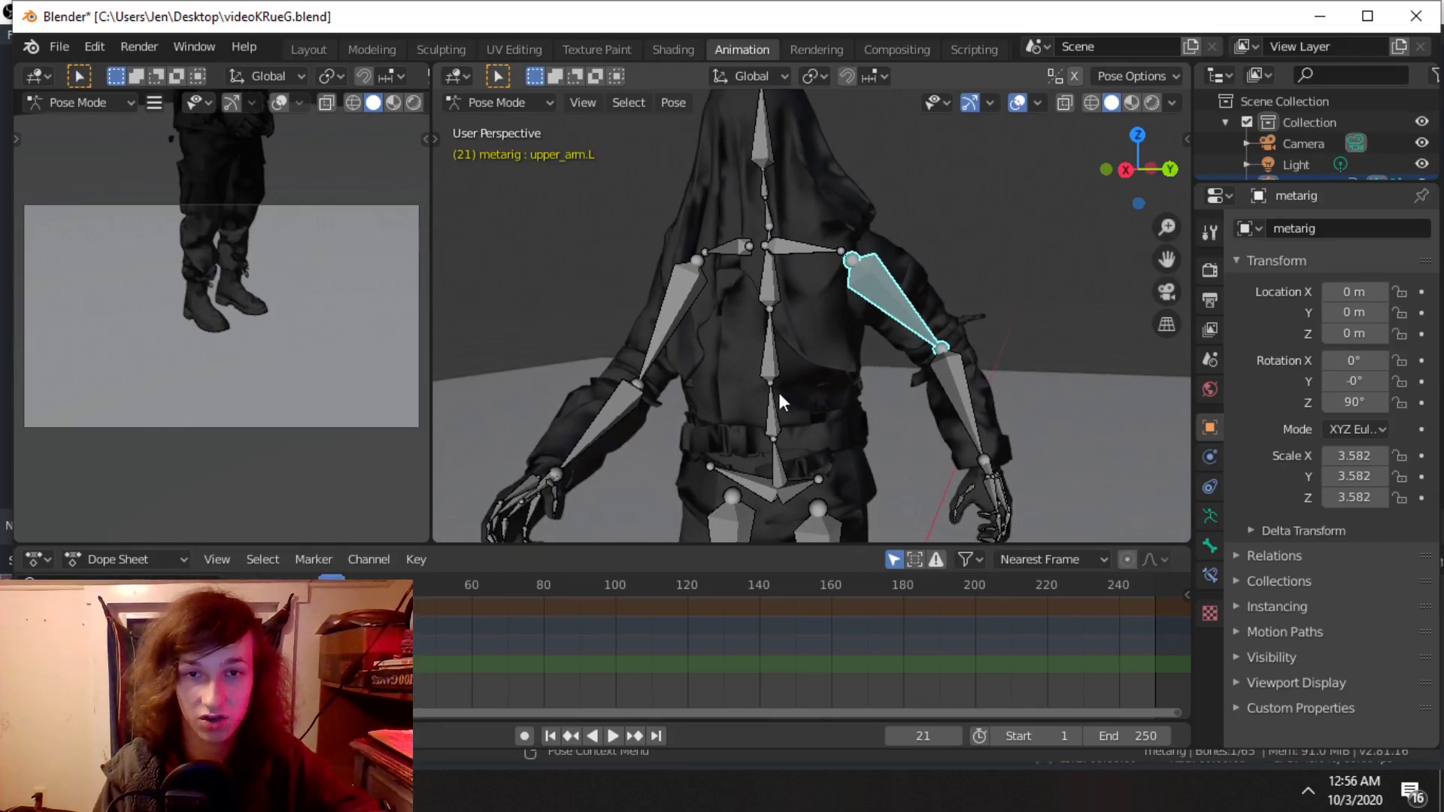
Step: Rotate the lower spine bone spine.001 slightly and insert a LocRotScale keyframe for it at frame 21
{"action": "left_click", "coordinate": [780, 401]}
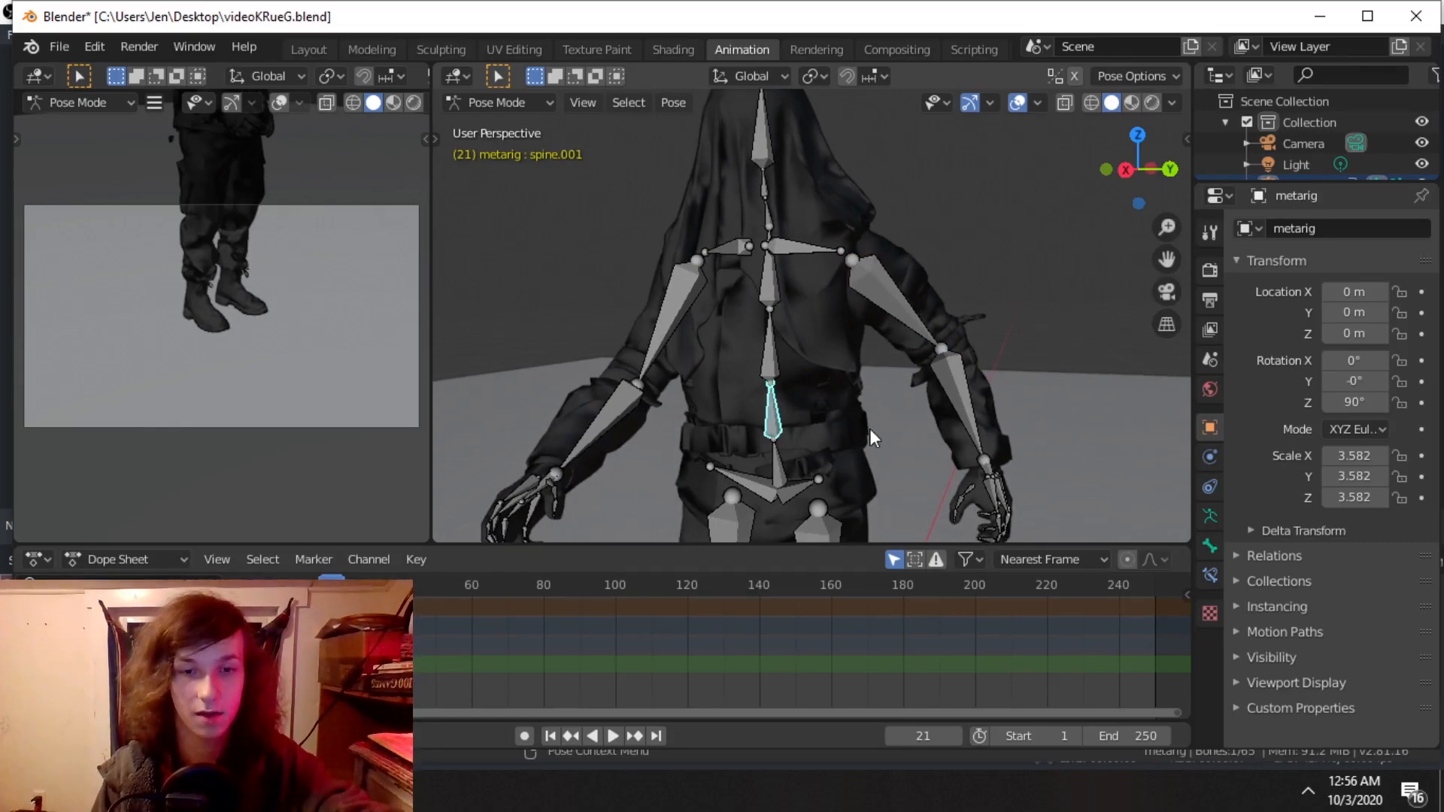
{"action": "middle_click_drag", "start_coordinate": [869, 427], "coordinate": [701, 418]}
{"action": "key", "text": "r"}
{"action": "left_click", "coordinate": [720, 382]}
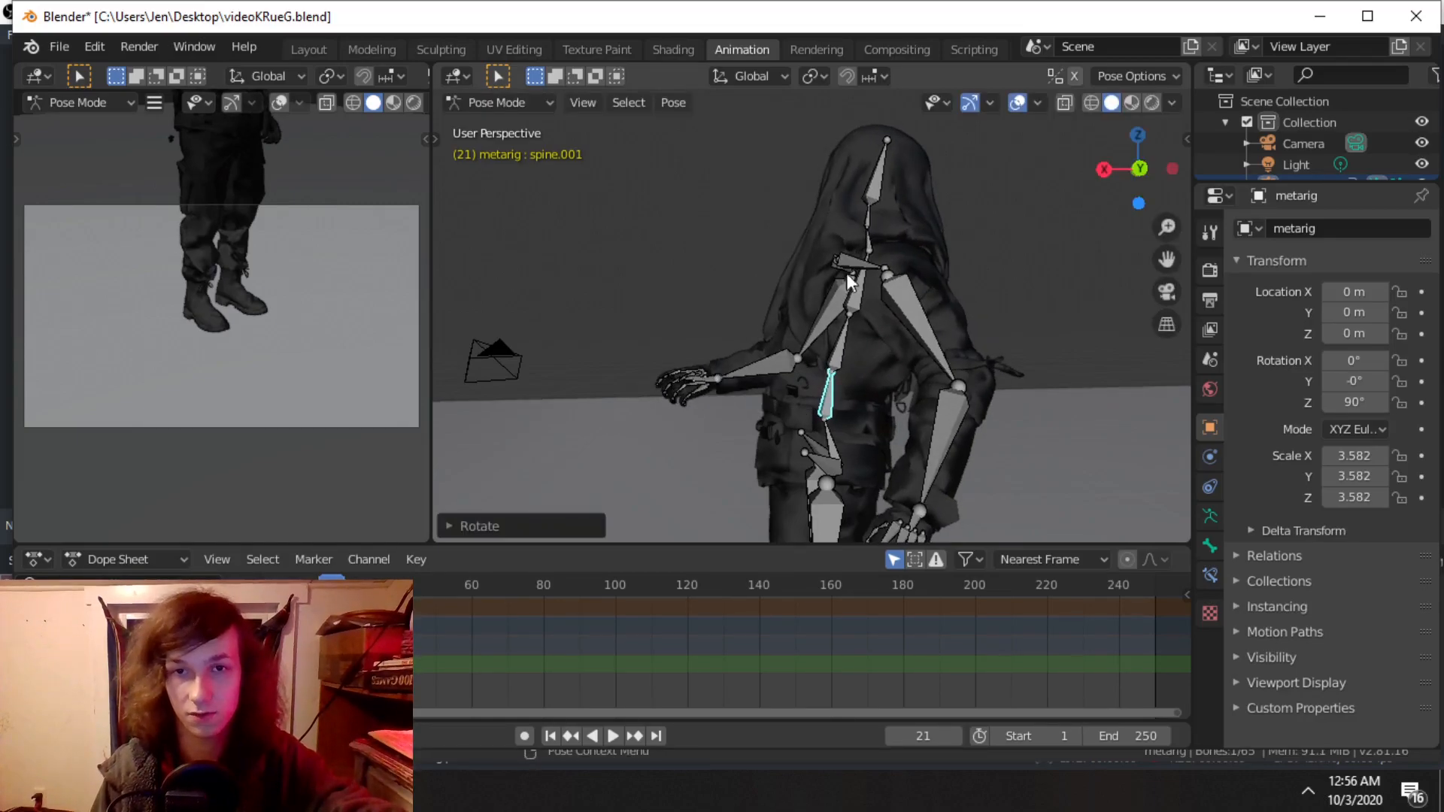
{"action": "key", "text": "i"}
{"action": "left_click", "coordinate": [858, 302]}
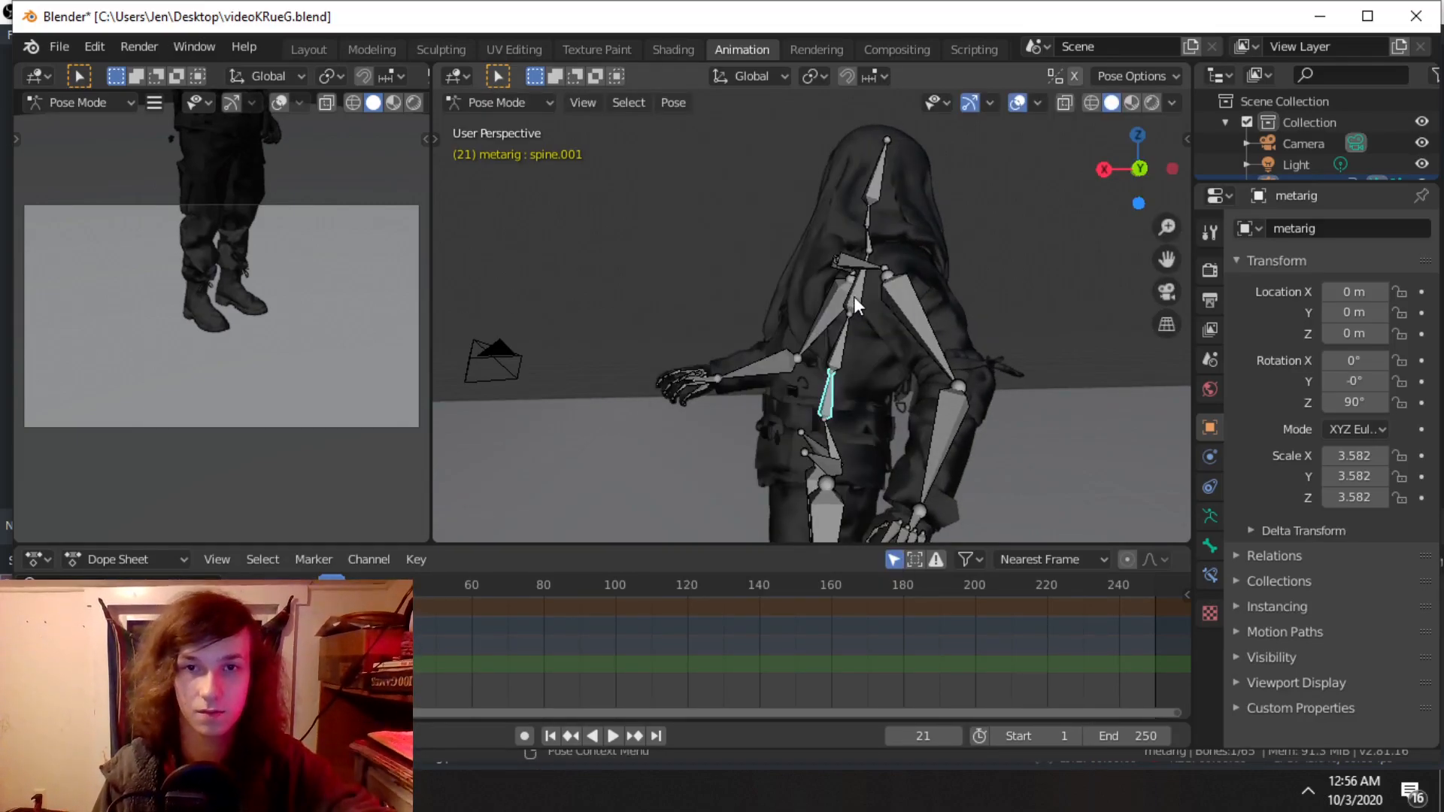
Step: Rotate the upper spine bone spine.003 forward slightly and insert a LocRotScale keyframe for it at frame 21
{"action": "left_click", "coordinate": [861, 293]}
{"action": "key", "text": "r"}
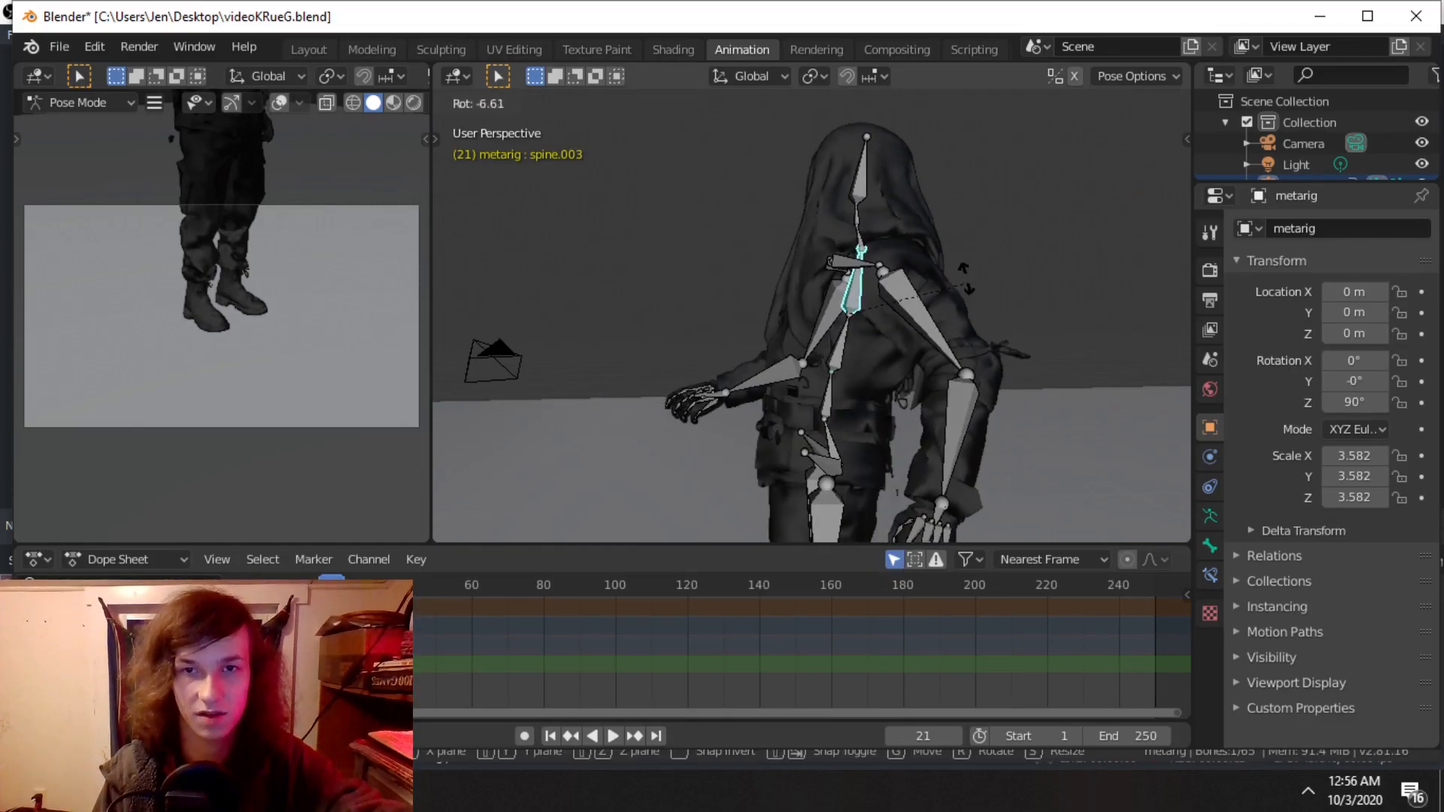
{"action": "left_click", "coordinate": [956, 258]}
{"action": "key", "text": "i"}
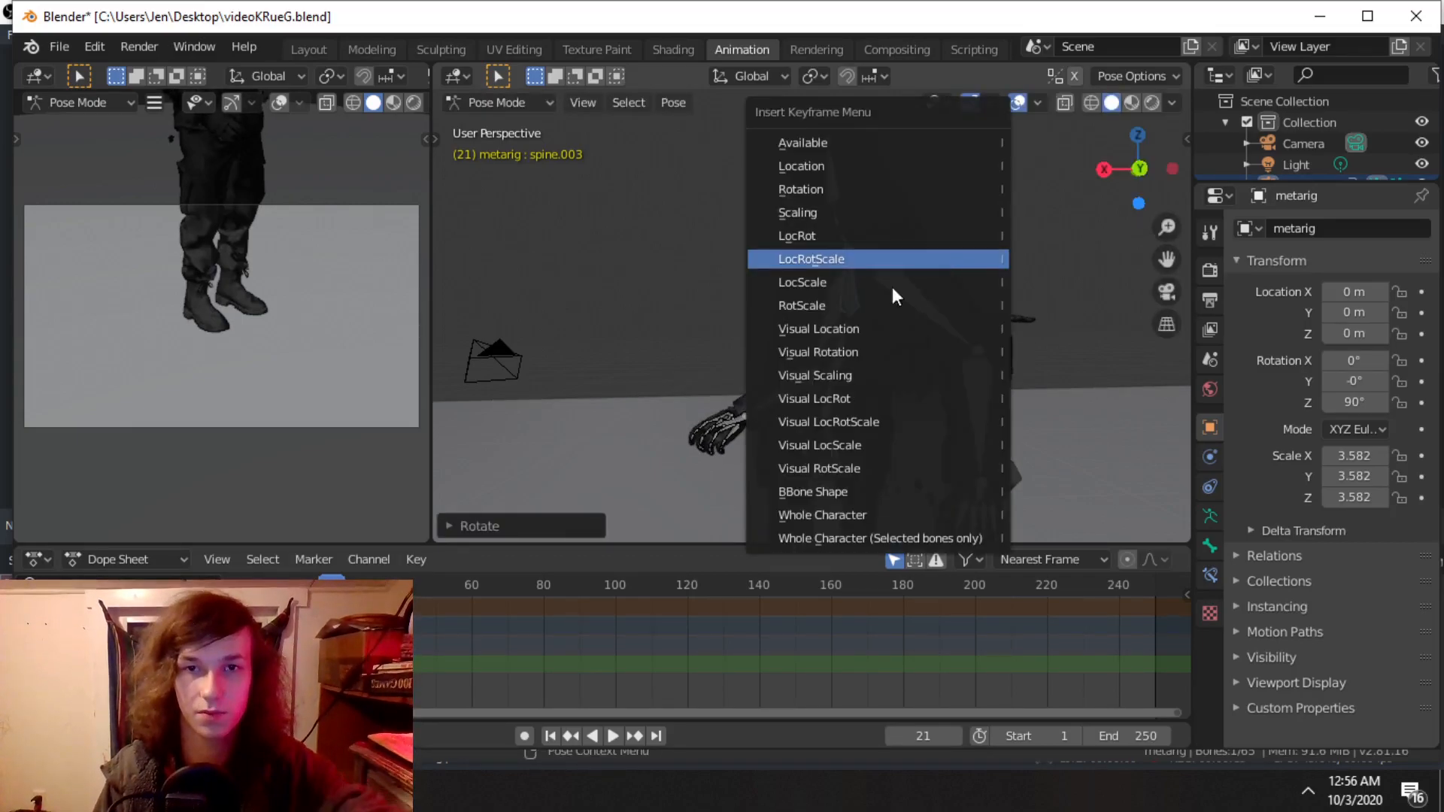
{"action": "left_click", "coordinate": [931, 262]}
Step: Play the animation up to frame 41, then bend spine bones spine.003 and spine.002 far forward
{"action": "key", "text": "space"}
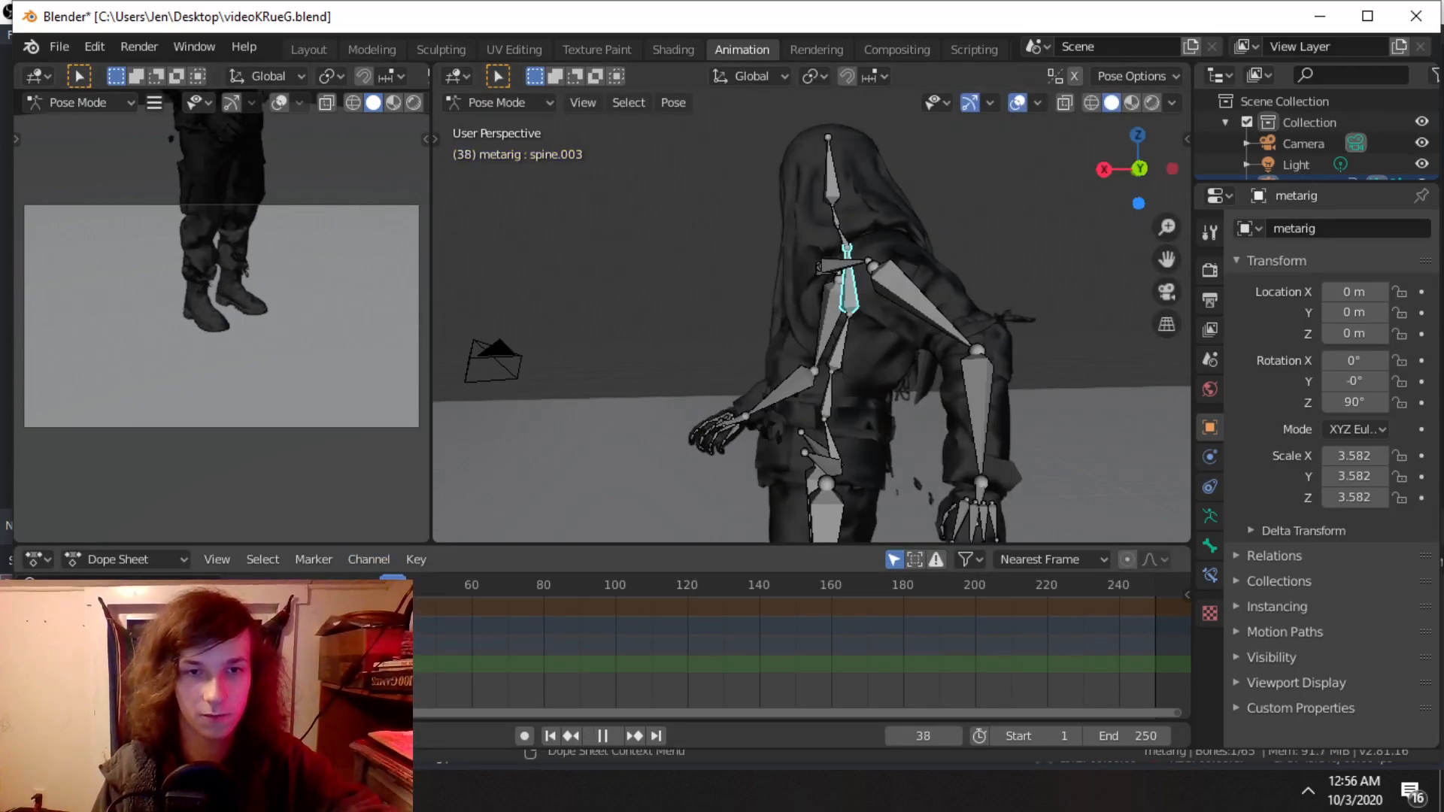
{"action": "key", "text": "space"}
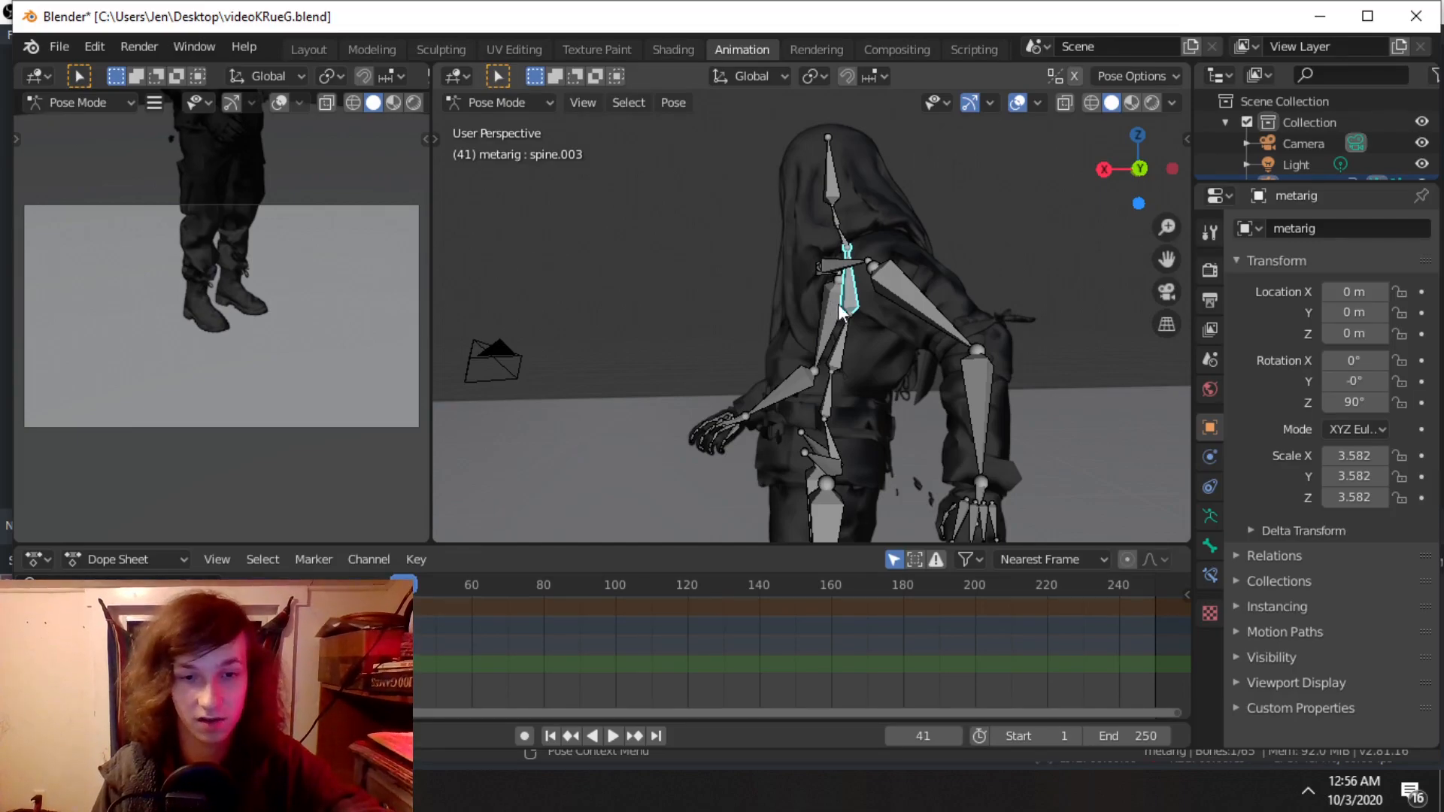
{"action": "key", "text": "r"}
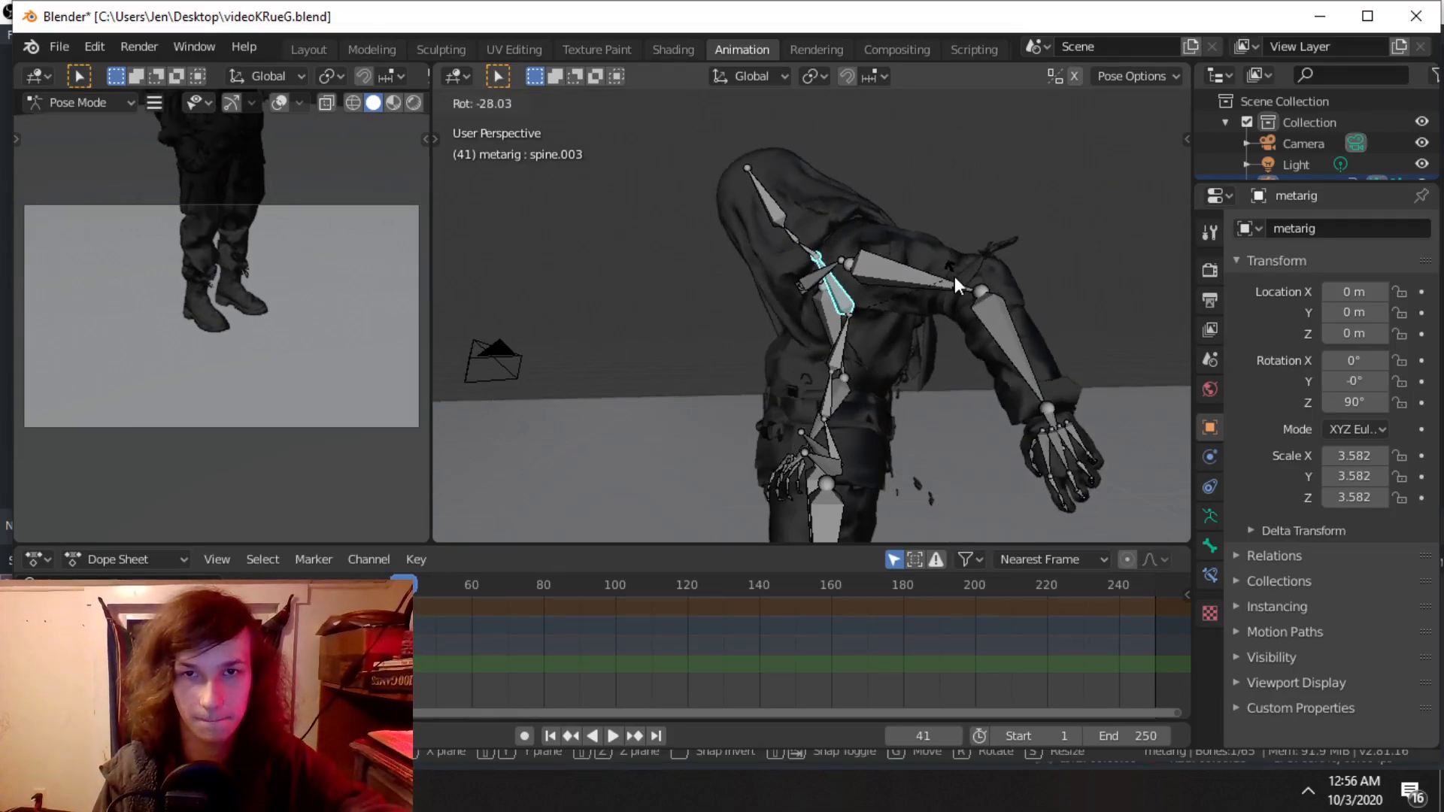
{"action": "left_click", "coordinate": [955, 276]}
{"action": "left_click", "coordinate": [846, 344]}
{"action": "key", "text": "r"}
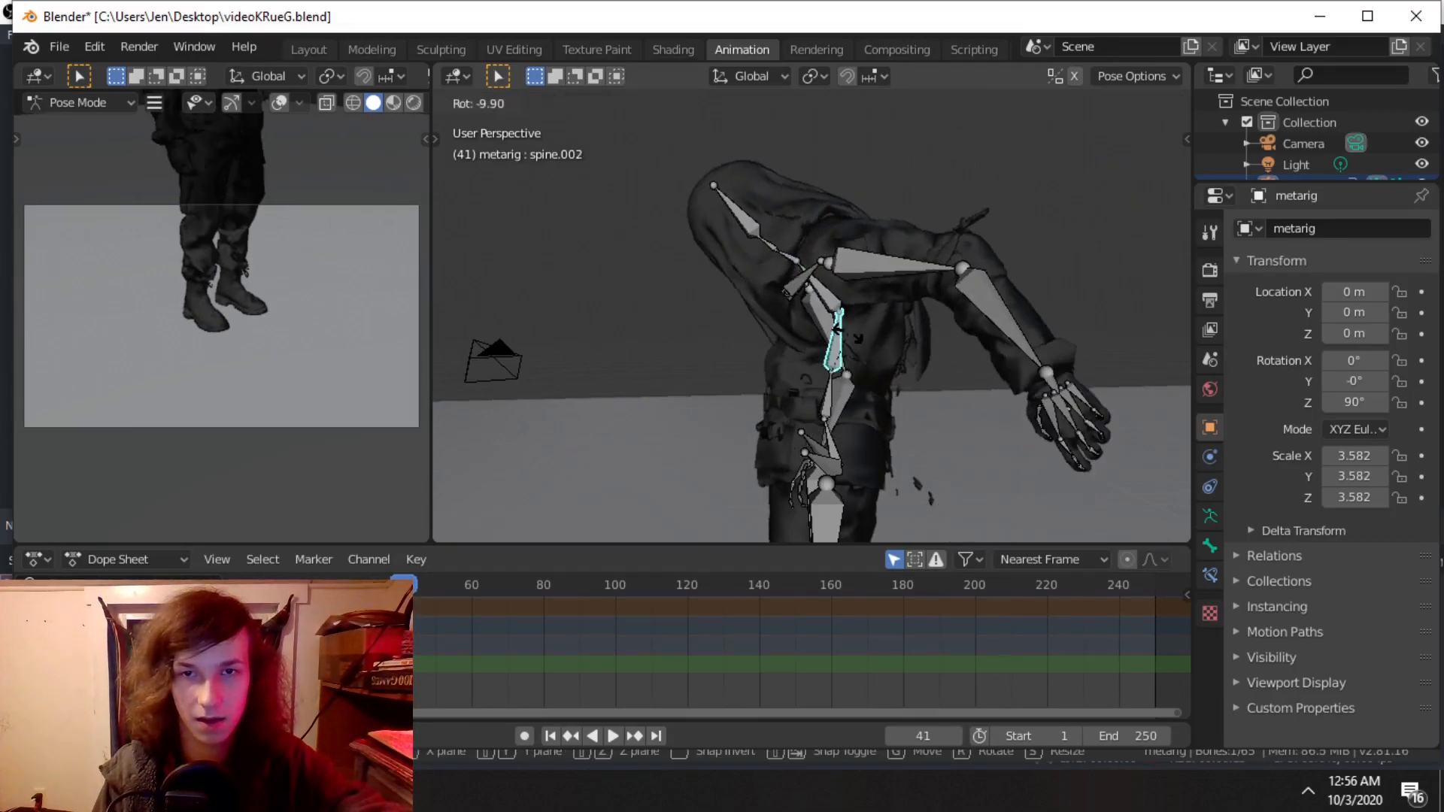
{"action": "left_click", "coordinate": [794, 300]}
Step: Select spine.003 and rotate it back by about 115 degrees to bring the head and arms upright
{"action": "left_click", "coordinate": [761, 316]}
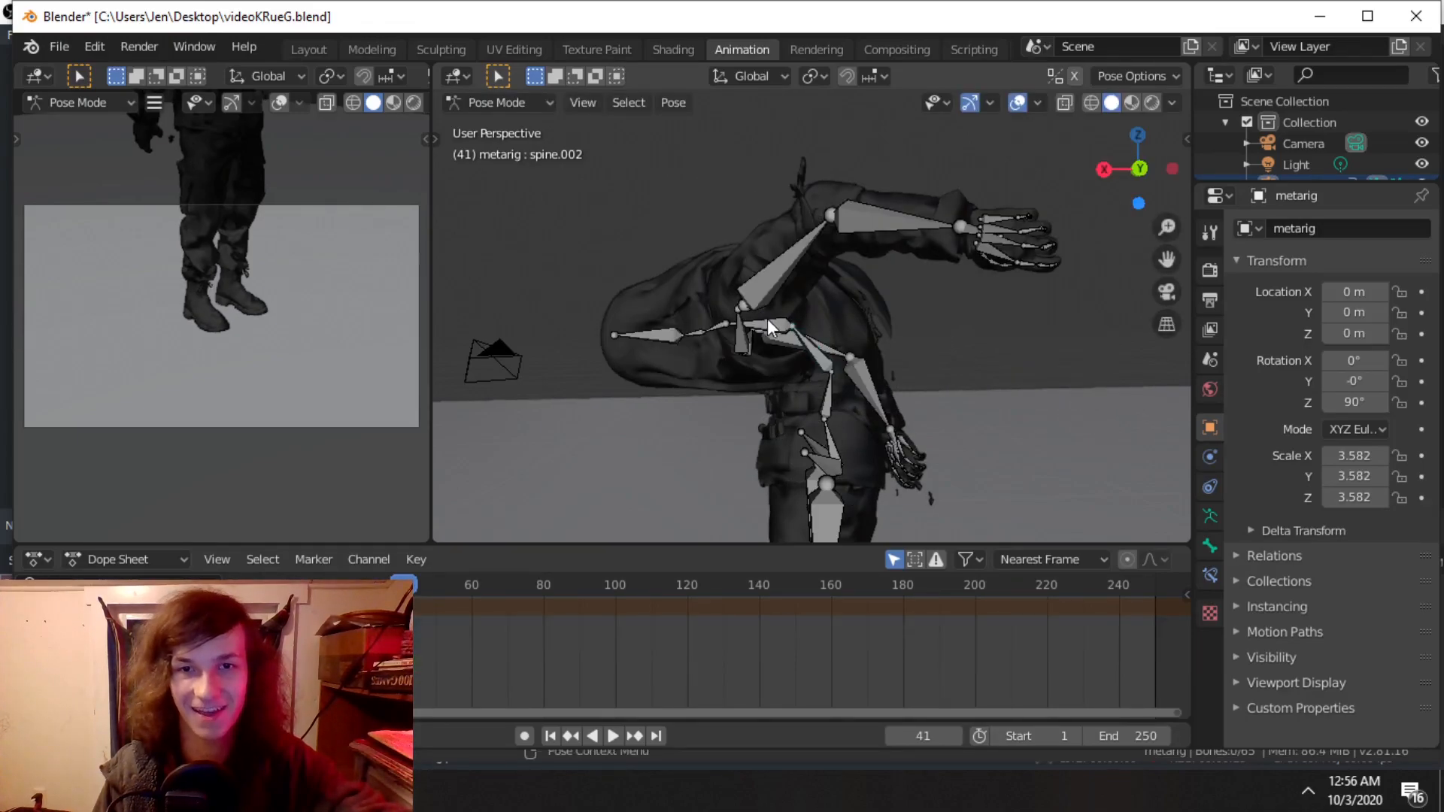
{"action": "key", "text": "r"}
{"action": "left_click", "coordinate": [768, 325]}
{"action": "key", "text": "r"}
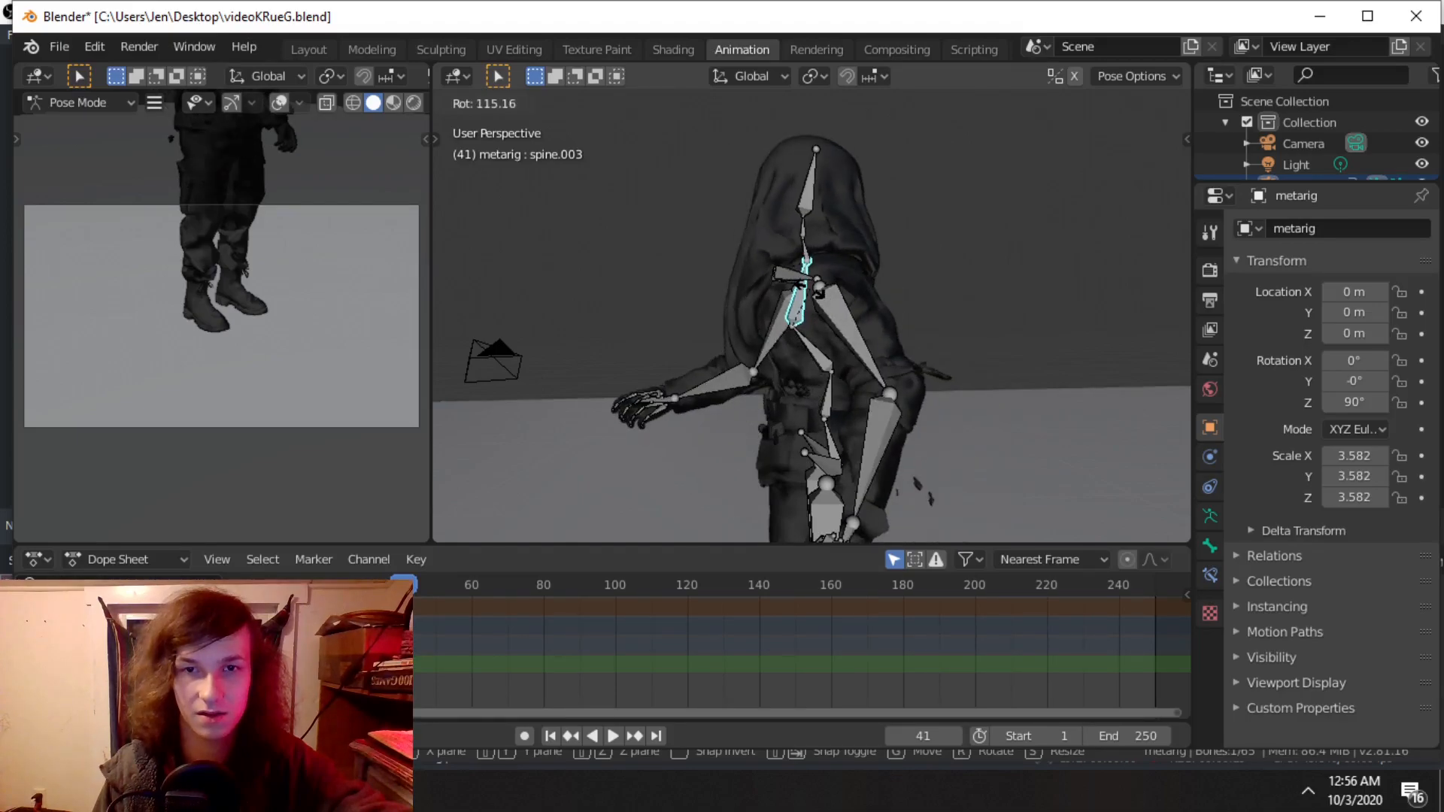
{"action": "left_click", "coordinate": [812, 295]}
Step: Rotate spine.002 back and counter-rotate spine.003 so the torso stands with a slight forward lean
{"action": "left_click", "coordinate": [815, 345]}
{"action": "key", "text": "r"}
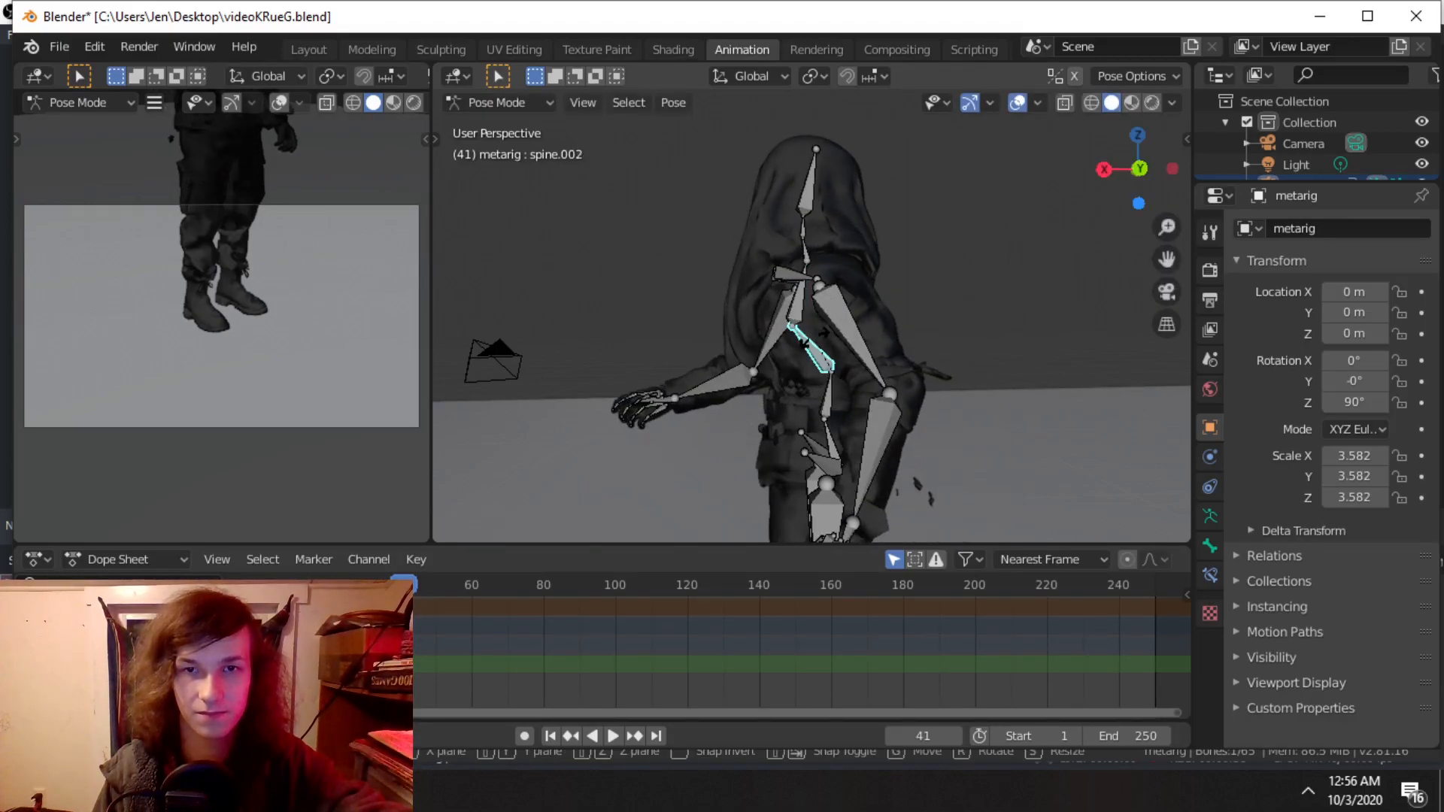
{"action": "left_click", "coordinate": [835, 344]}
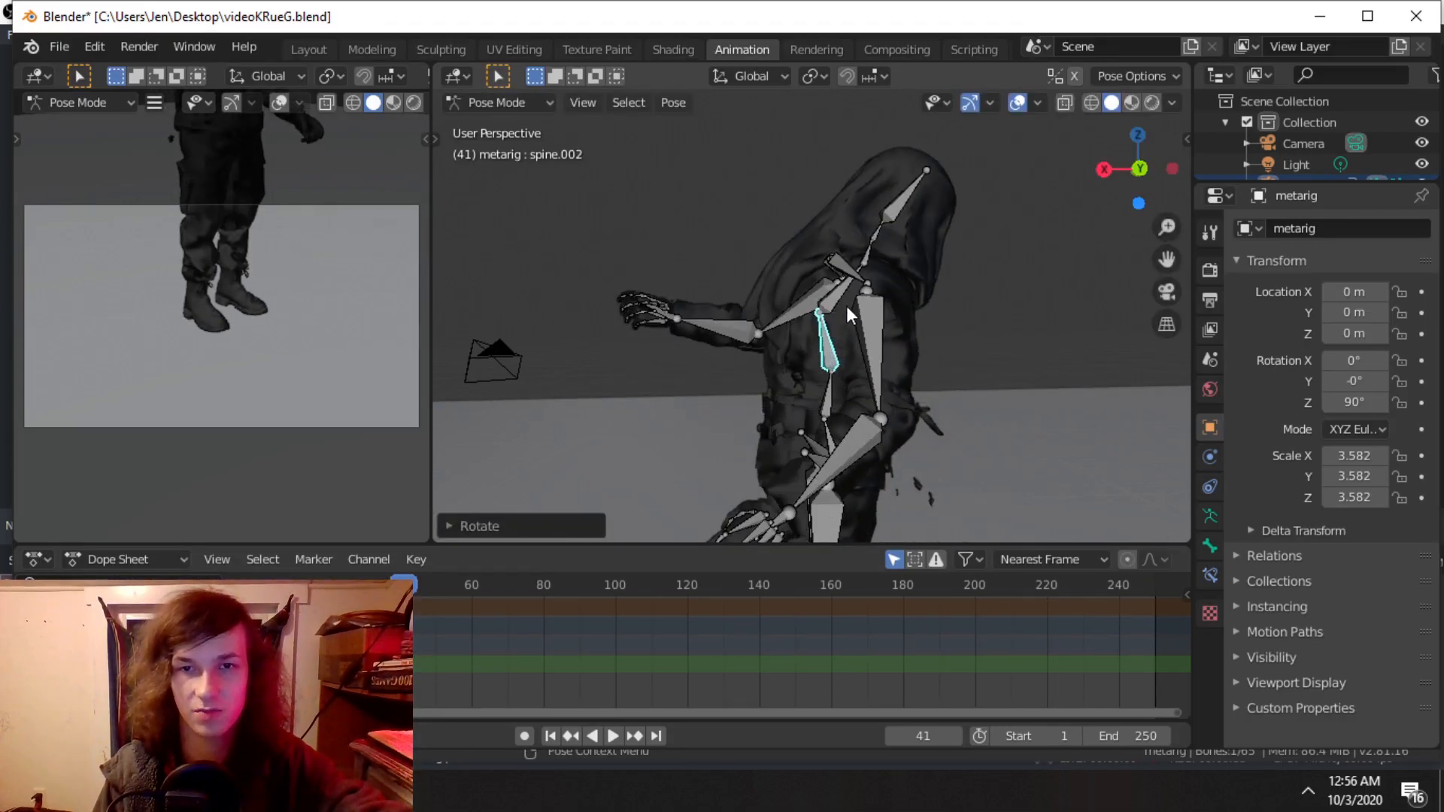
{"action": "left_click", "coordinate": [846, 305]}
{"action": "key", "text": "r"}
{"action": "left_click", "coordinate": [879, 315]}
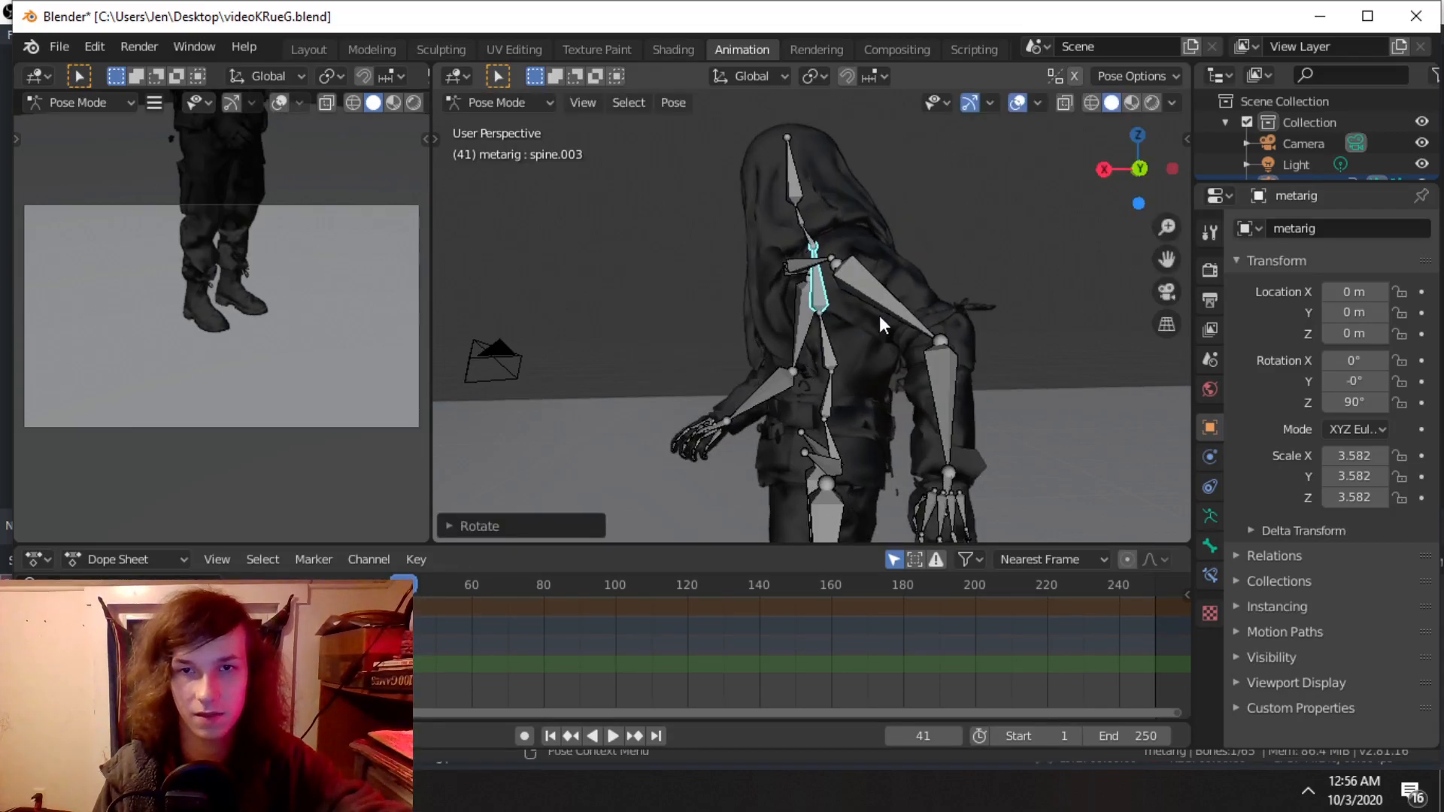
Step: Swing the left upper arm upper_arm.L forward and raise the left forearm forearm.L by about 29 degrees
{"action": "left_click", "coordinate": [905, 312]}
{"action": "key", "text": "r"}
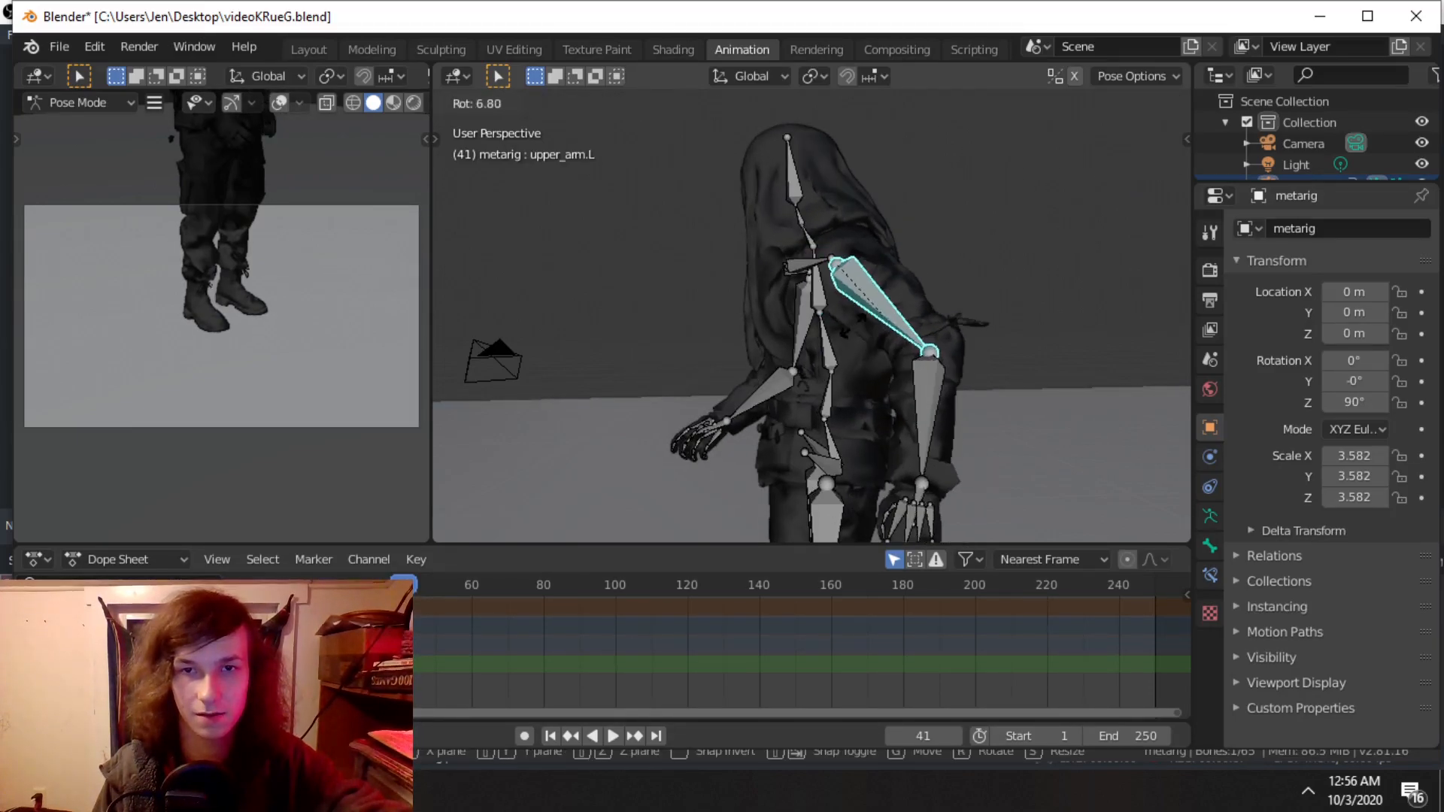
{"action": "left_click", "coordinate": [712, 358]}
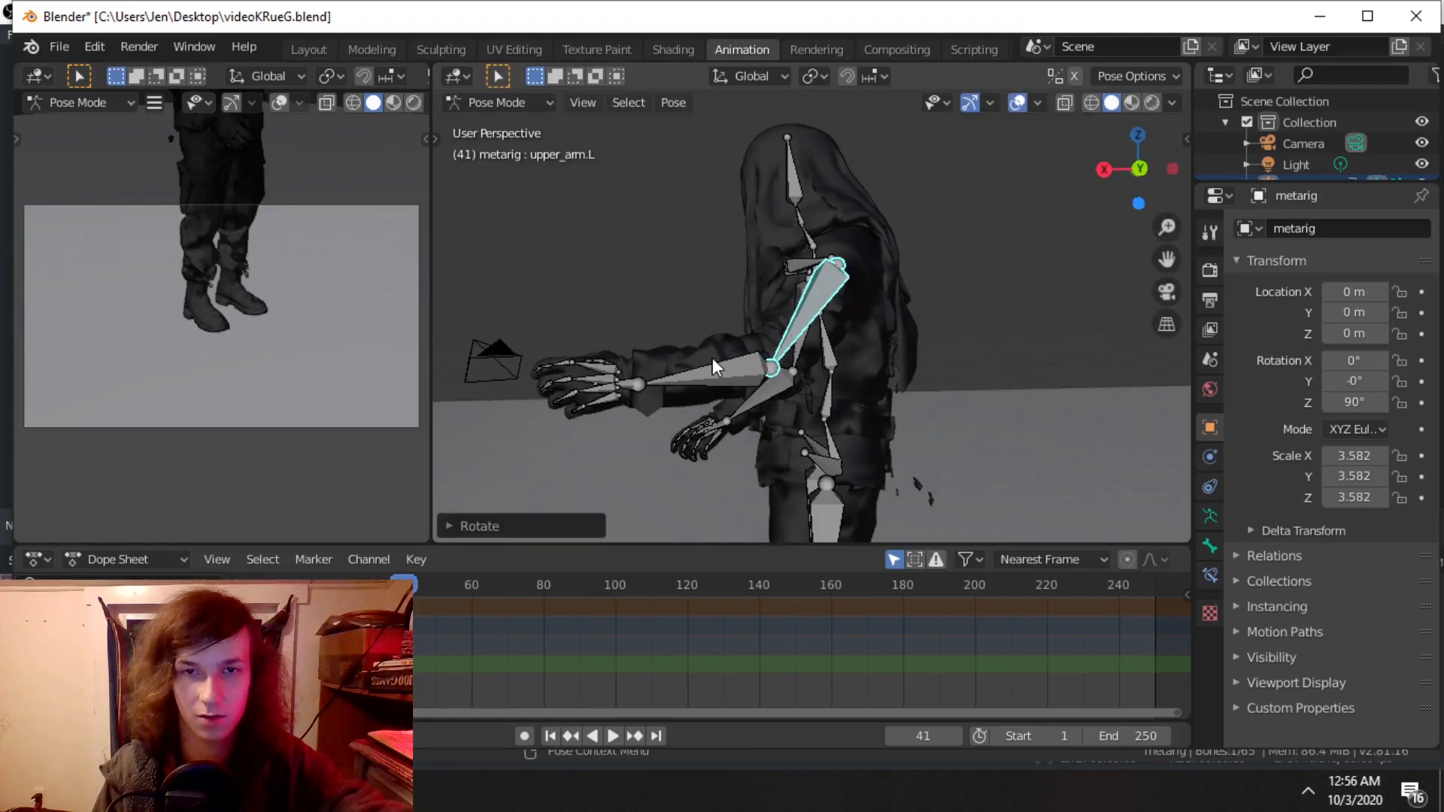
{"action": "left_click", "coordinate": [716, 368]}
{"action": "key", "text": "r"}
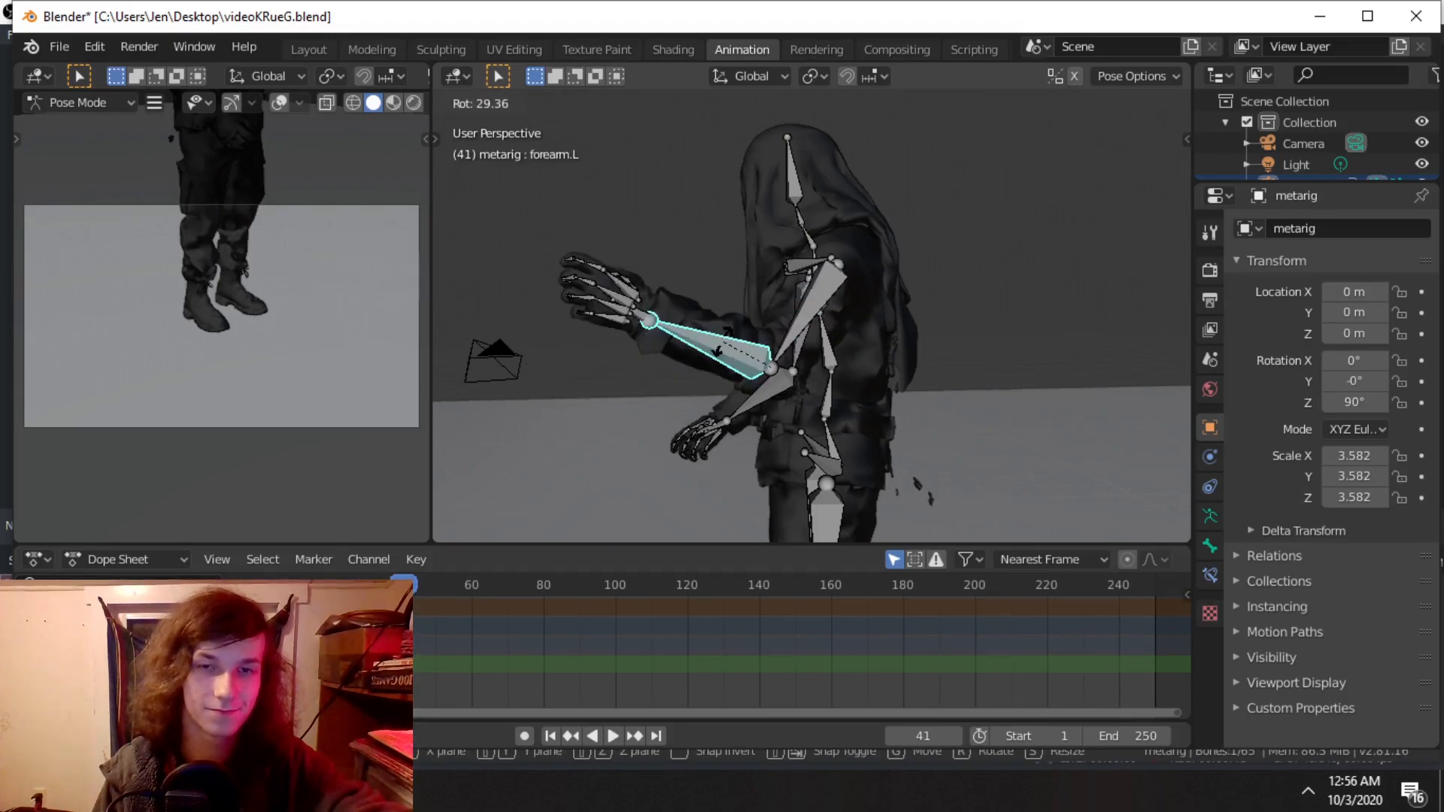
{"action": "left_click", "coordinate": [721, 351]}
Step: Swing the right upper arm upper_arm.R backward and bend the right forearm forearm.R forward at the elbow
{"action": "middle_click_drag", "start_coordinate": [721, 352], "coordinate": [942, 365]}
{"action": "left_click", "coordinate": [734, 358]}
{"action": "key", "text": "r"}
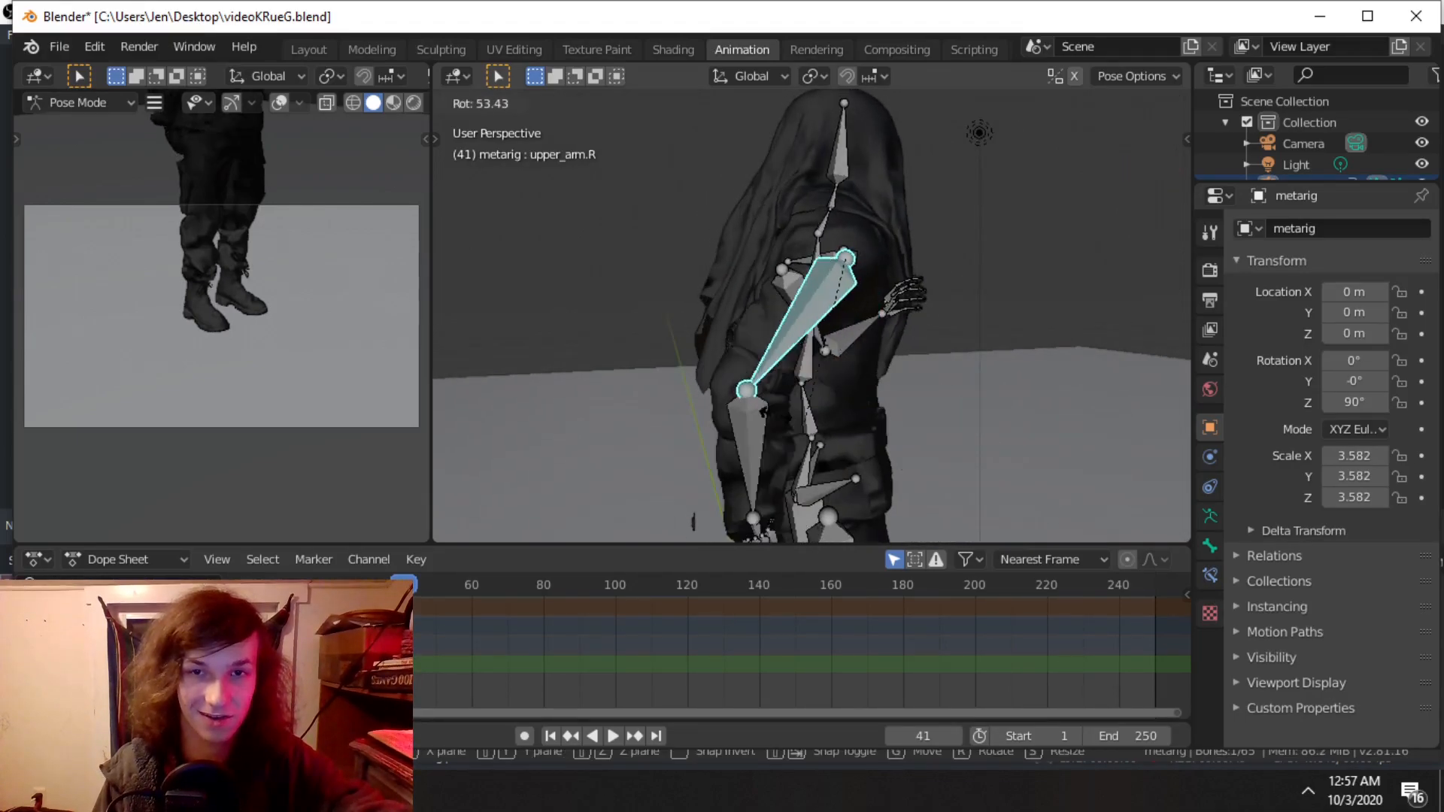
{"action": "left_click", "coordinate": [738, 413]}
{"action": "left_click", "coordinate": [706, 425]}
{"action": "key", "text": "r"}
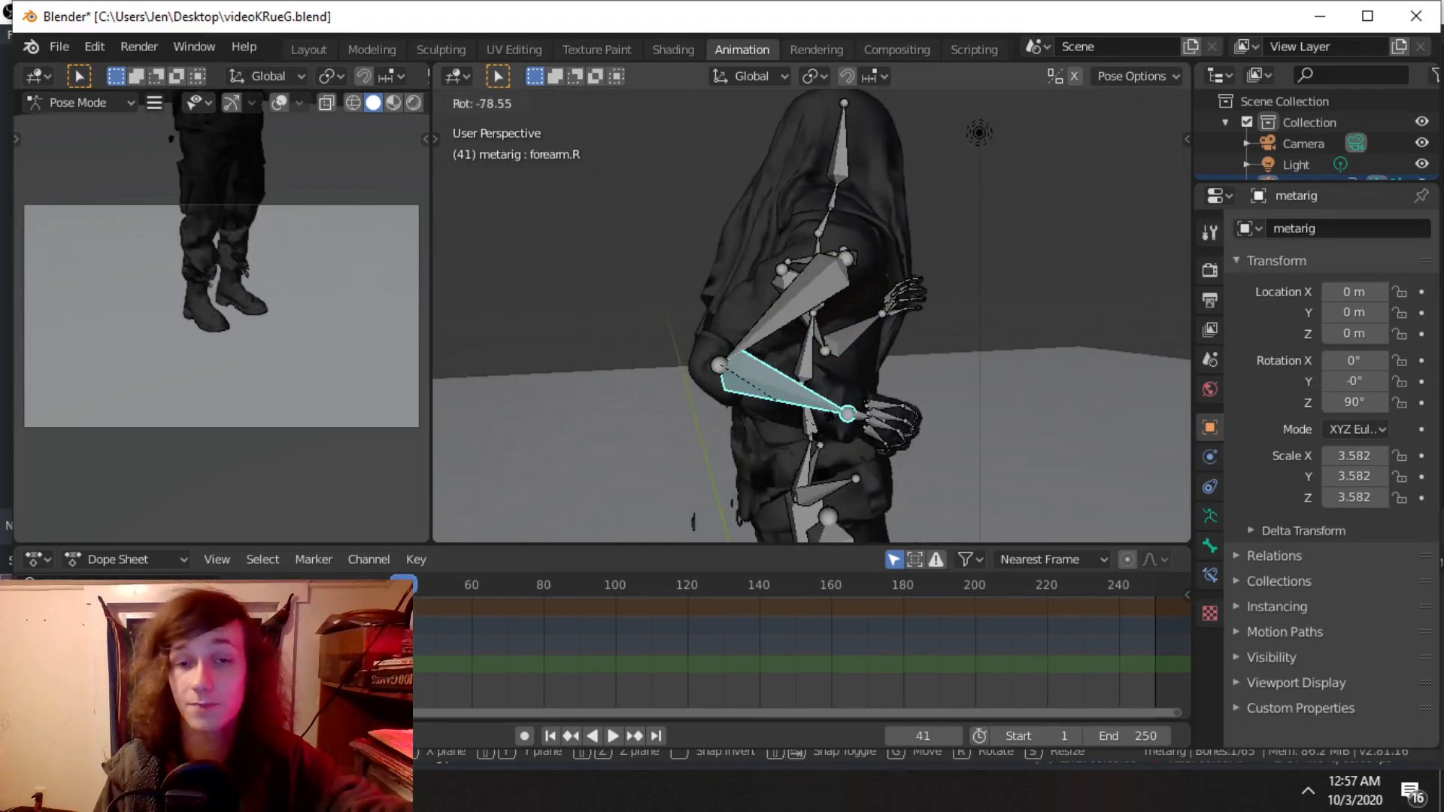
{"action": "left_click", "coordinate": [822, 428]}
Step: Rotate upper_arm.R again from the front to adjust the right arm beside the body
{"action": "middle_click_drag", "start_coordinate": [823, 427], "coordinate": [673, 333]}
{"action": "left_click", "coordinate": [683, 297]}
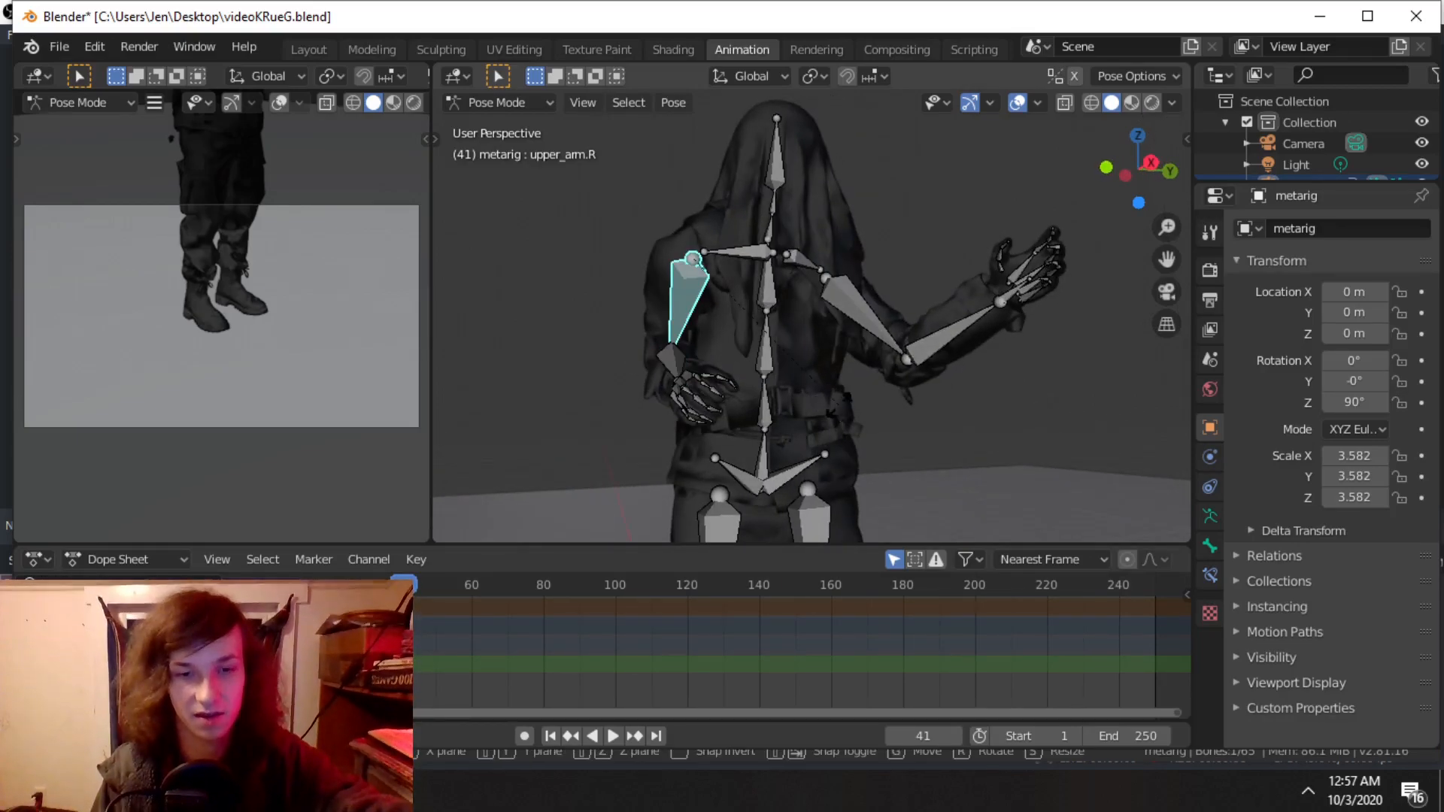
{"action": "key", "text": "r"}
{"action": "left_click", "coordinate": [749, 403]}
{"action": "scroll", "coordinate": [767, 403], "scroll_direction": "down", "scroll_amount": 3}
{"action": "middle_click_drag", "start_coordinate": [776, 402], "coordinate": [731, 426]}
{"action": "scroll", "coordinate": [812, 451], "scroll_direction": "down", "scroll_amount": 2}
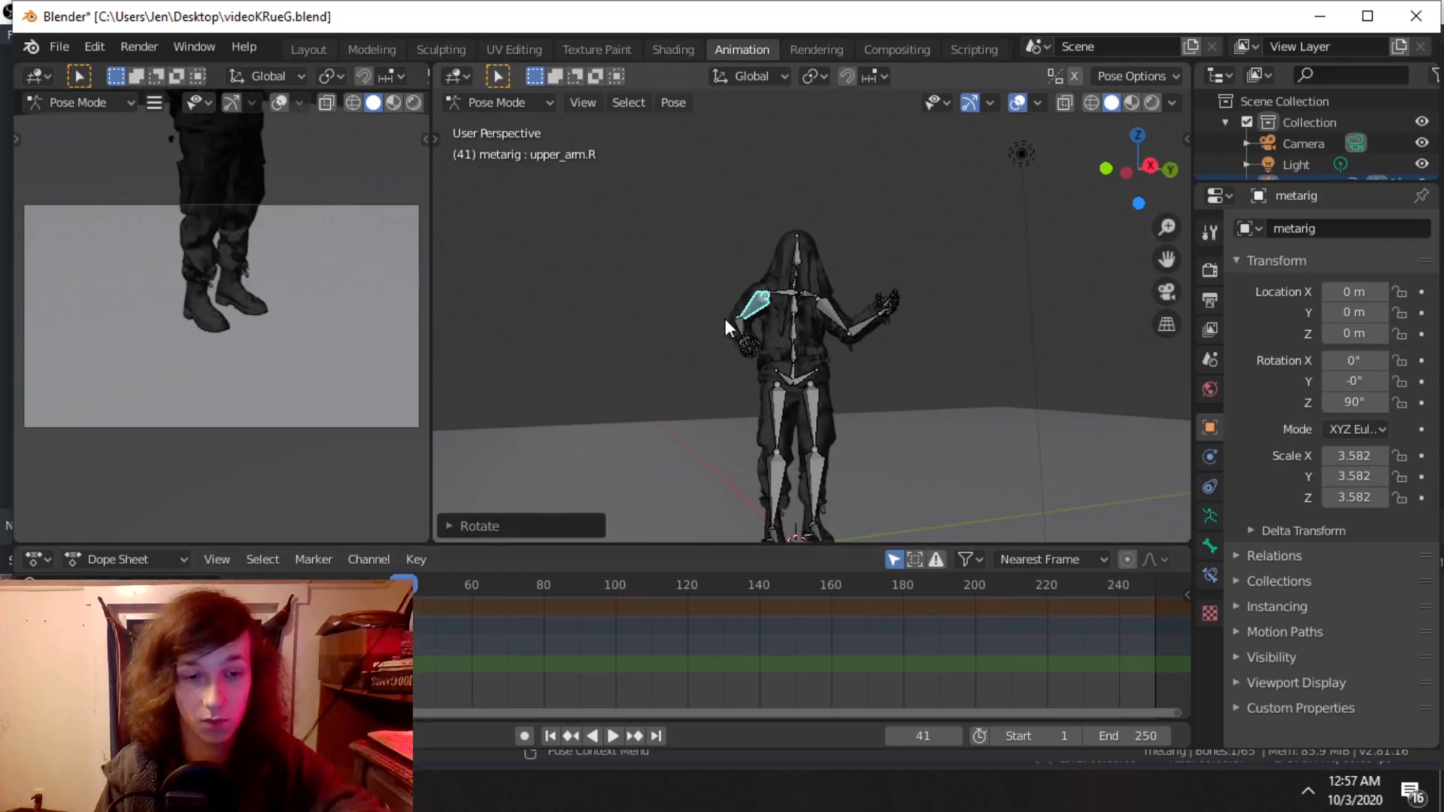
Step: Insert a LocRotScale keyframe for all metarig bones at frame 41
{"action": "key", "text": "a"}
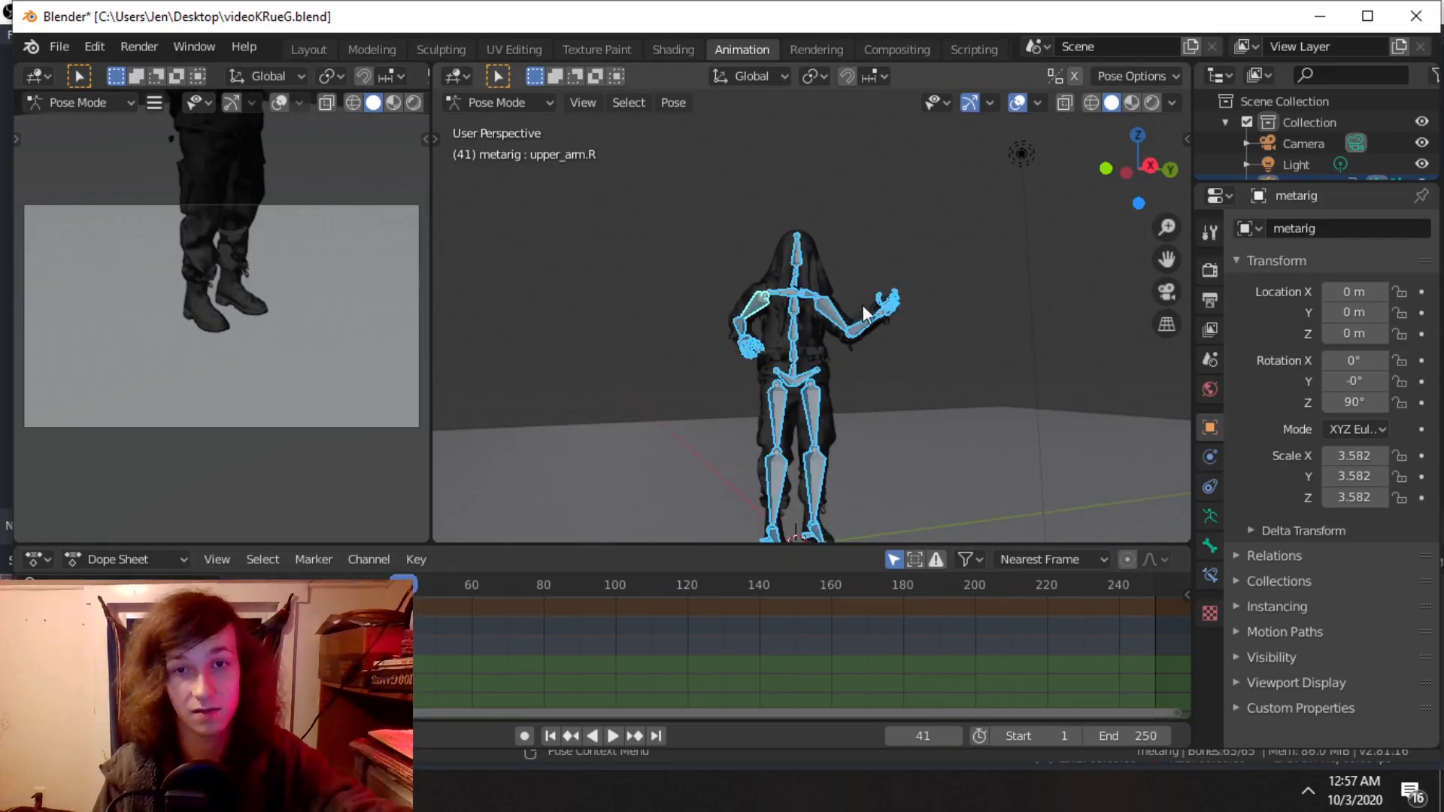
{"action": "key", "text": "i"}
{"action": "left_click", "coordinate": [911, 352]}
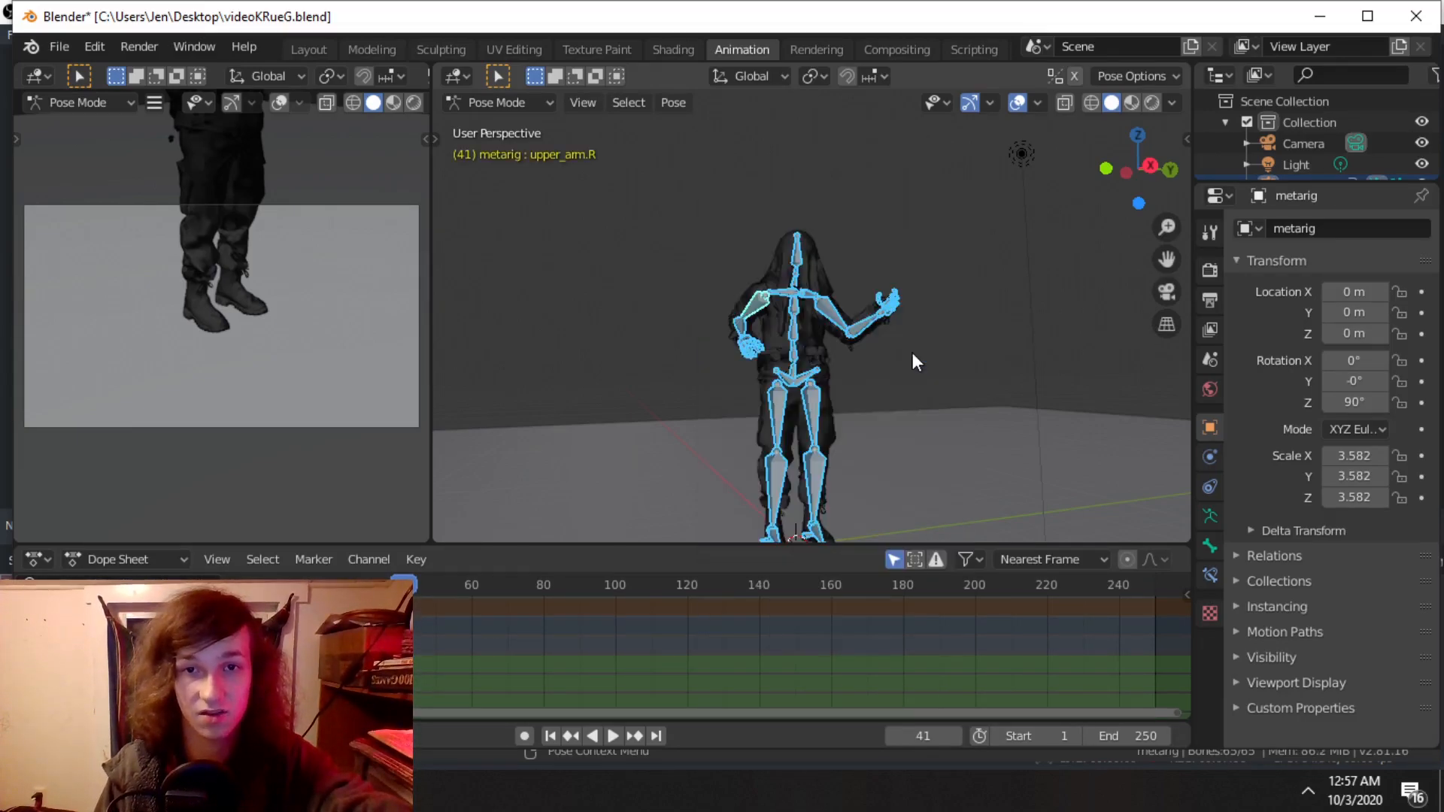
Step: Return to frame 0, play the animation to review the arm and spine movement, and stop playback
{"action": "scroll", "coordinate": [825, 434], "scroll_direction": "down", "scroll_amount": 2}
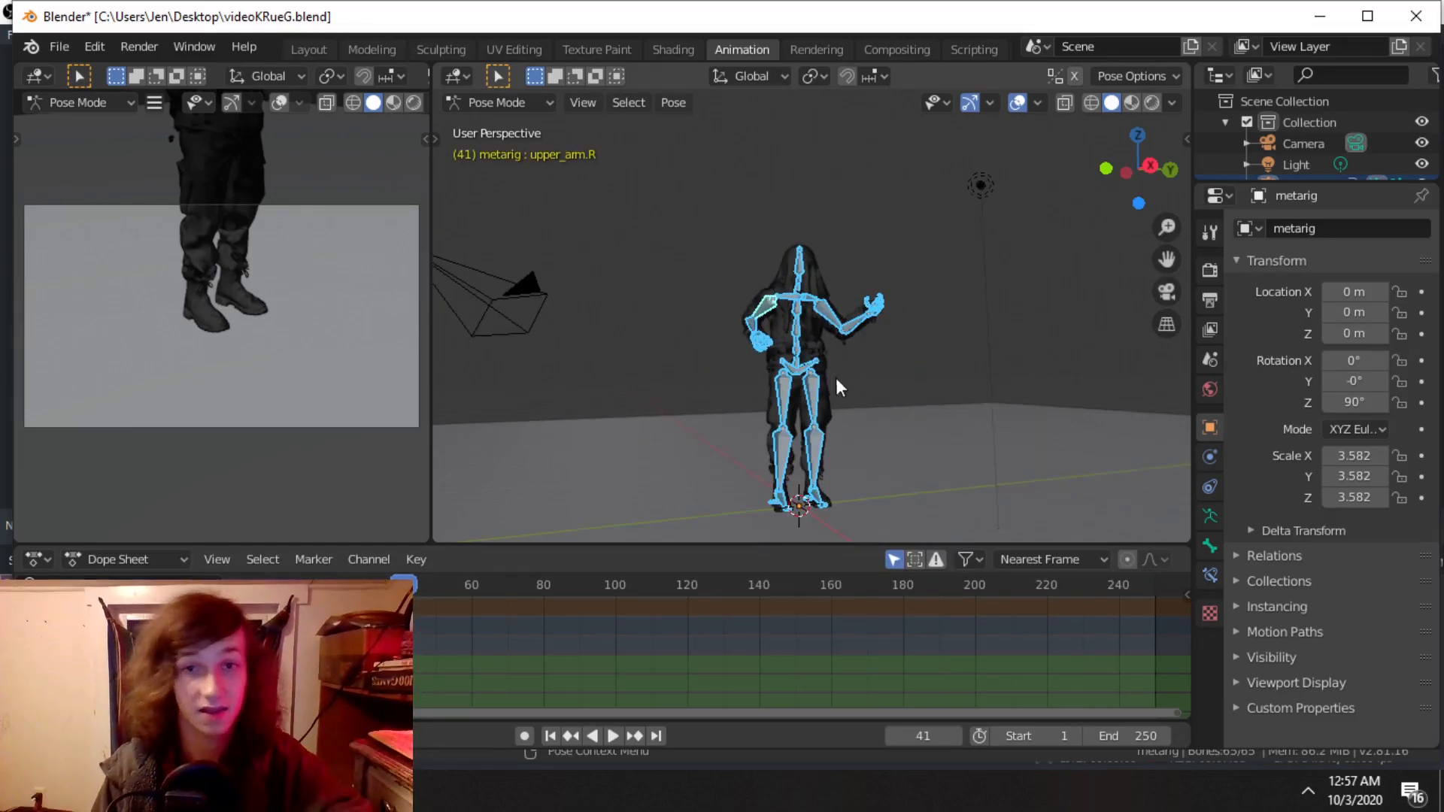
{"action": "middle_click_drag", "start_coordinate": [836, 366], "coordinate": [820, 361]}
{"action": "scroll", "coordinate": [803, 362], "scroll_direction": "up", "scroll_amount": 6}
{"action": "scroll", "coordinate": [804, 369], "scroll_direction": "up", "scroll_amount": 2}
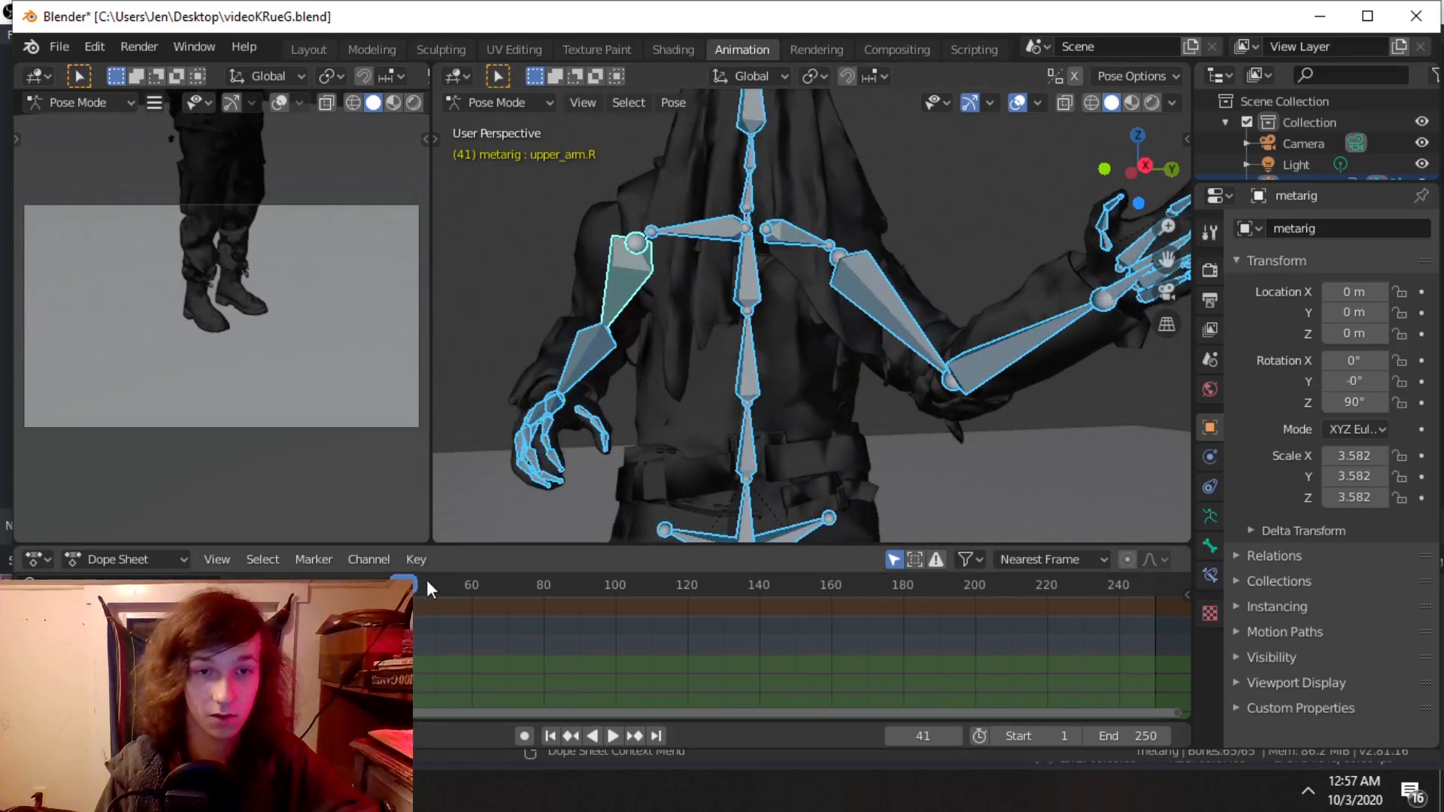
{"action": "left_click_drag", "start_coordinate": [412, 590], "coordinate": [256, 590]}
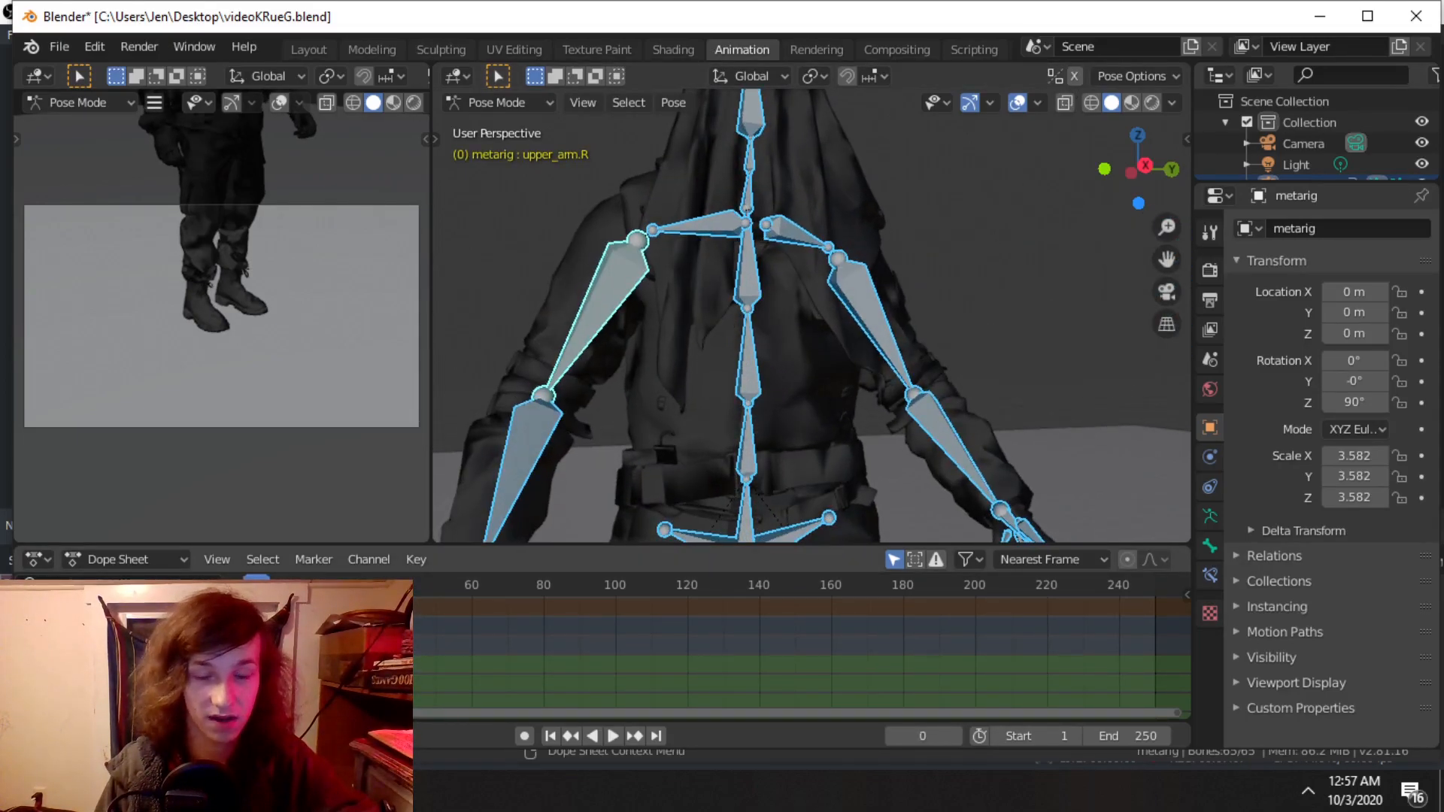
{"action": "key", "text": "space"}
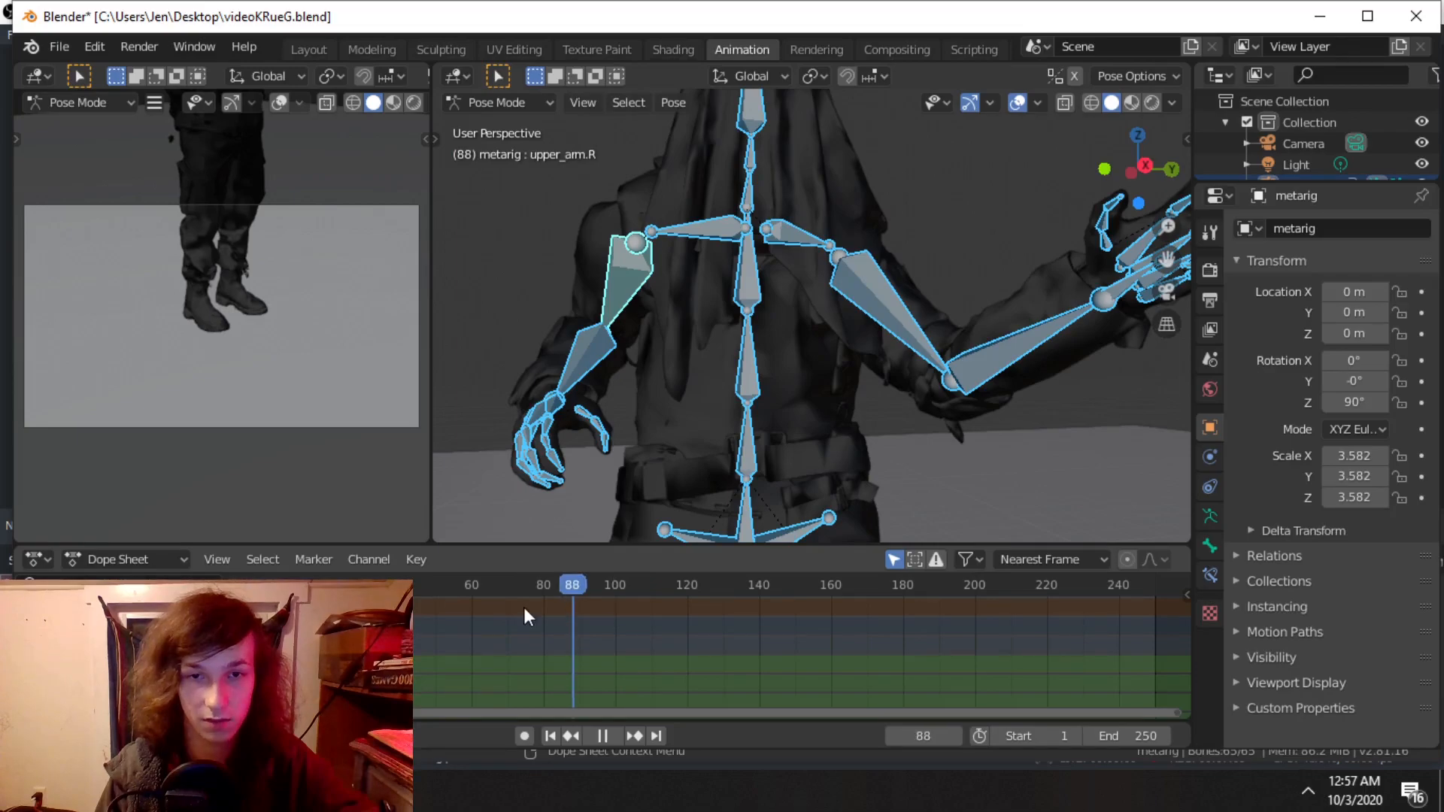
{"action": "key", "text": "space"}
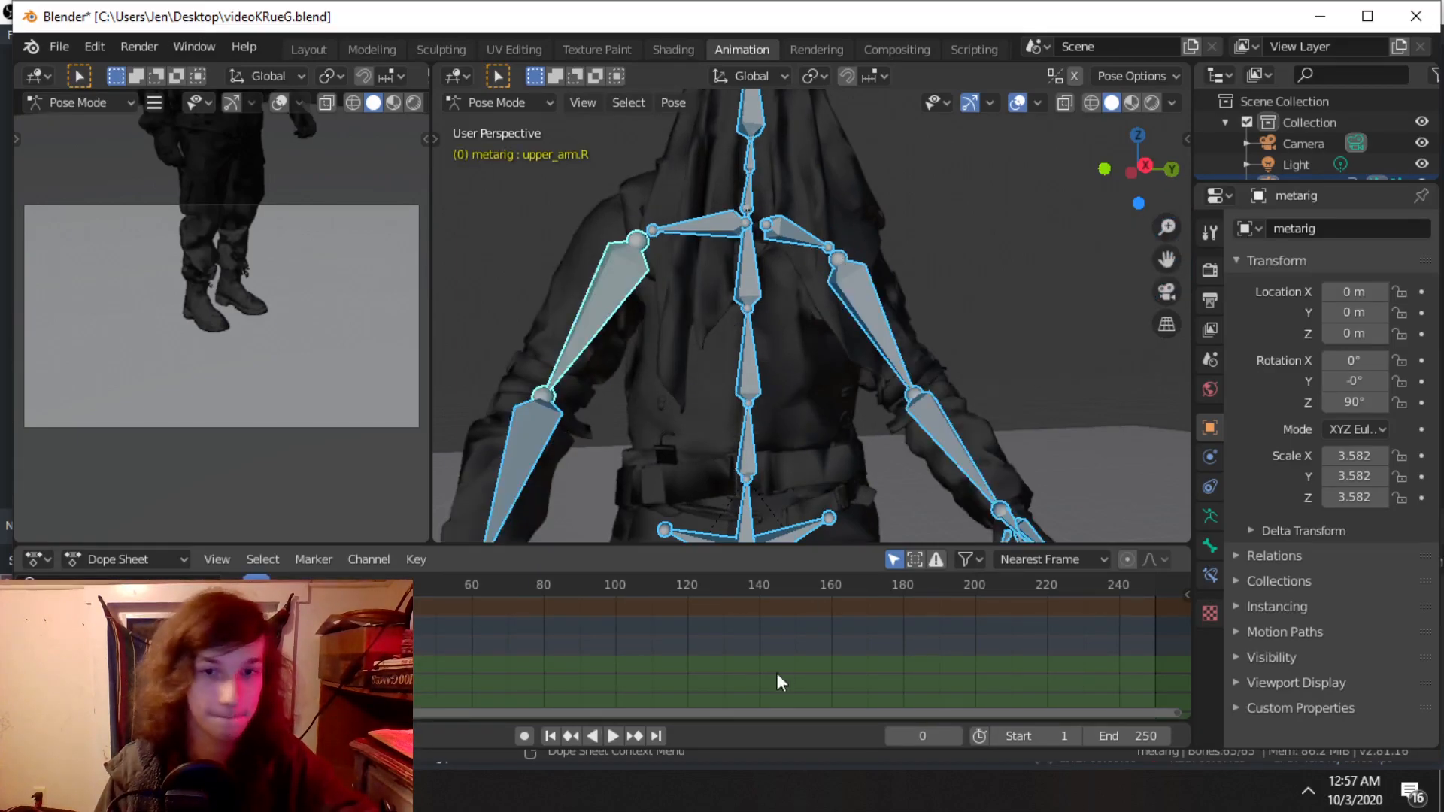
Step: Play the animation from frame 1, view the arm movement from the front and side, and stop playback at frame 46
{"action": "left_click", "coordinate": [552, 737]}
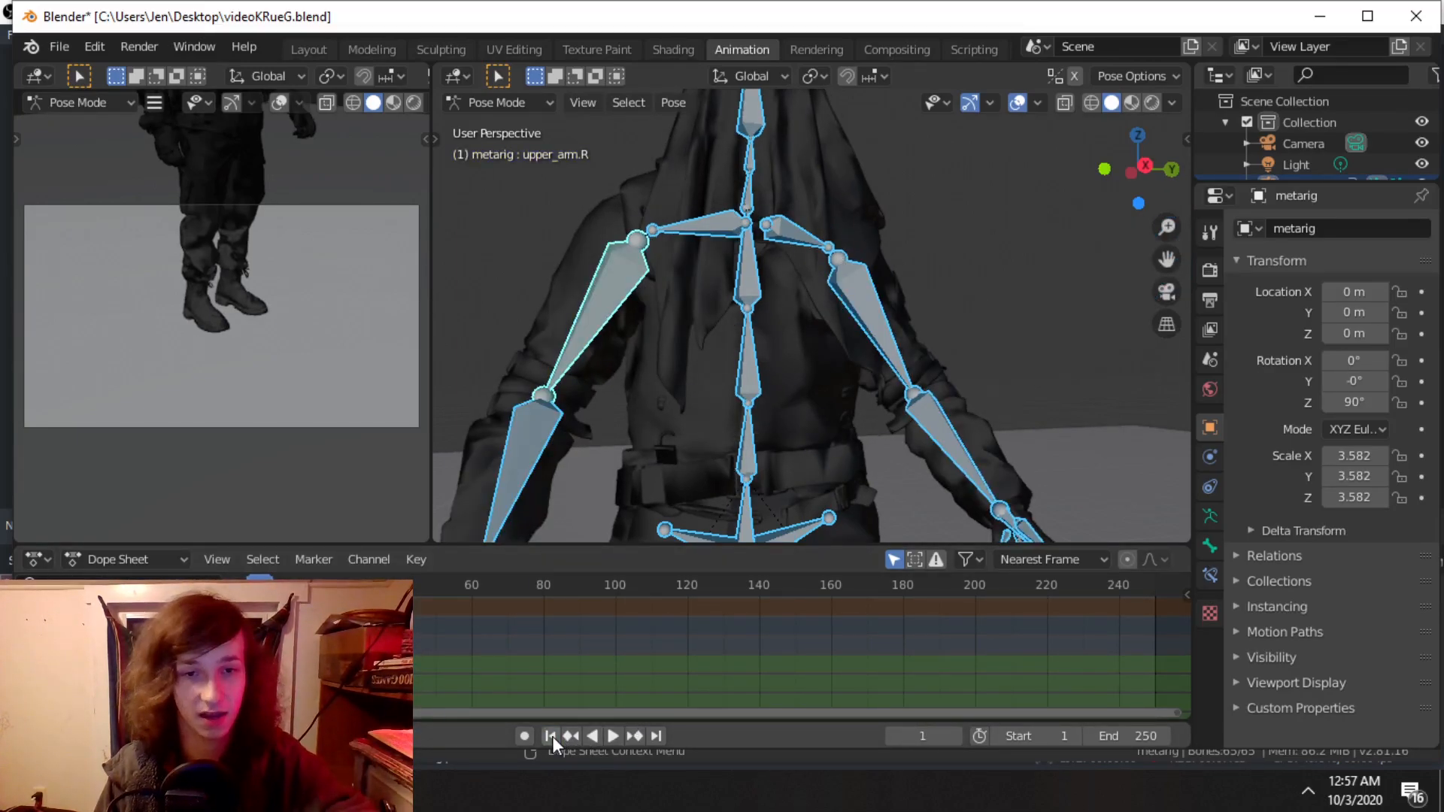
{"action": "left_click", "coordinate": [613, 735]}
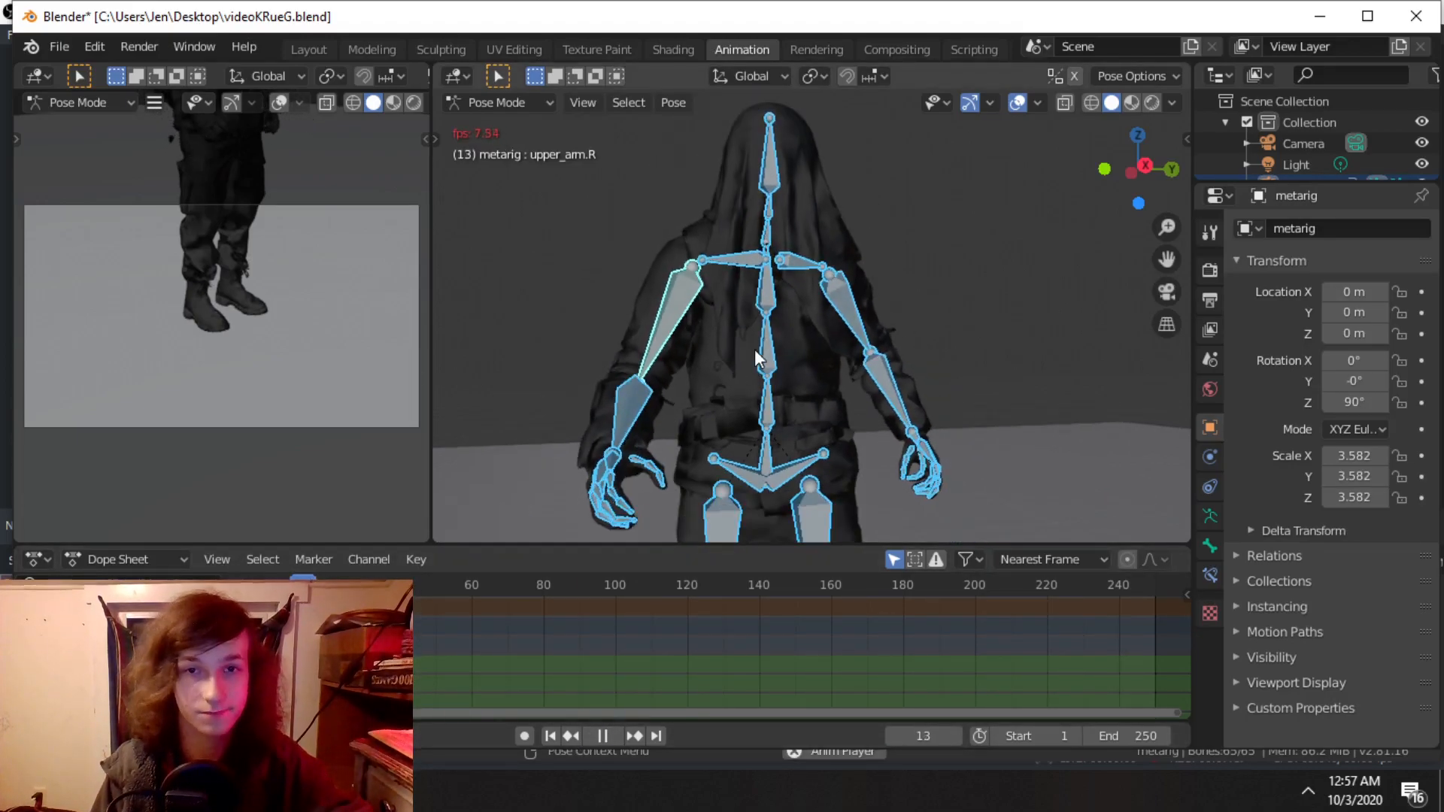
{"action": "middle_click_drag", "start_coordinate": [938, 350], "coordinate": [742, 352]}
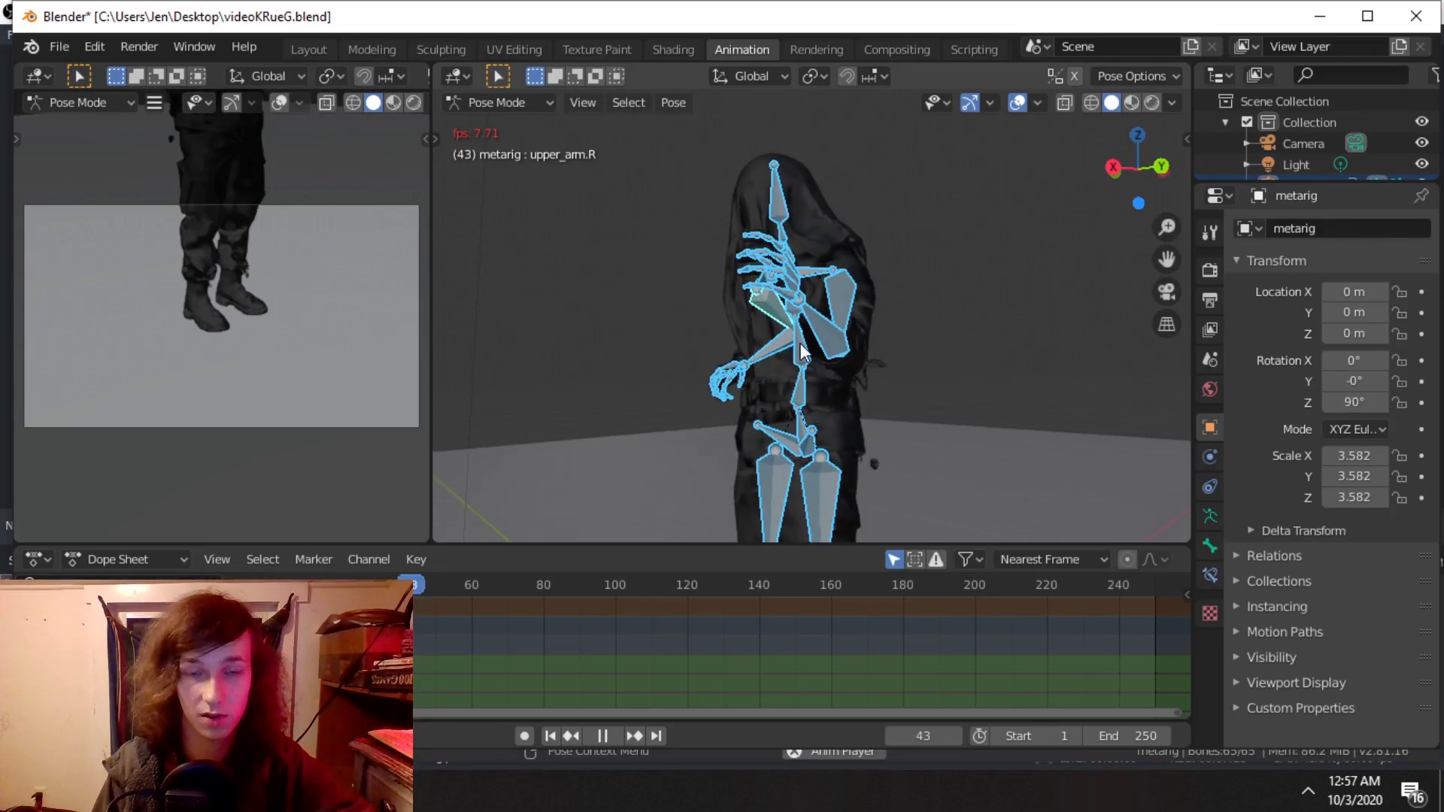
{"action": "key", "text": "space"}
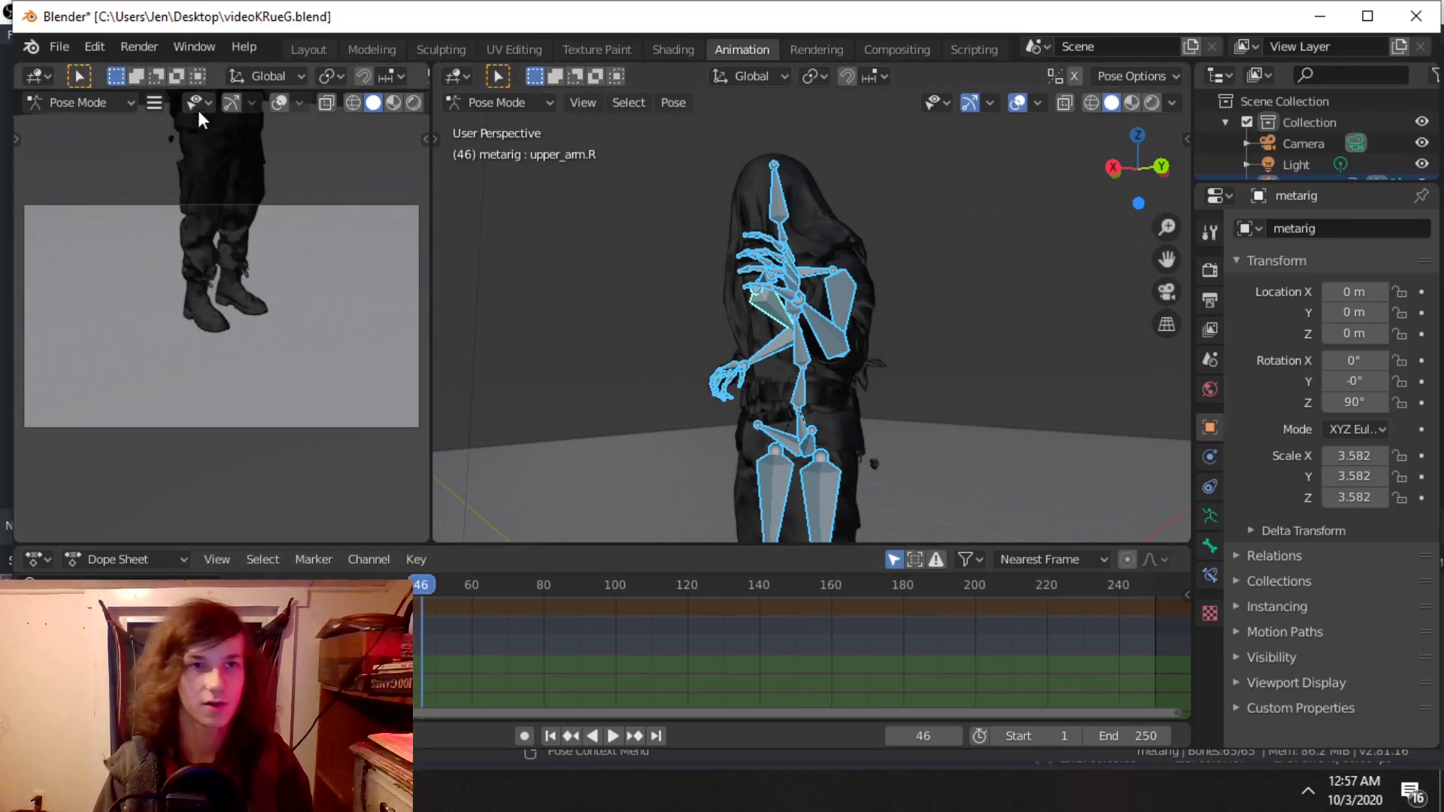
Step: Examine the detached mesh pieces floating beside the character's thigh in the frame 46 pose
{"action": "scroll", "coordinate": [743, 311], "scroll_direction": "down", "scroll_amount": 5}
{"action": "middle_click_drag", "start_coordinate": [743, 312], "coordinate": [843, 341]}
{"action": "scroll", "coordinate": [901, 342], "scroll_direction": "up", "scroll_amount": 5}
{"action": "middle_click_drag", "start_coordinate": [752, 396], "coordinate": [809, 345]}
{"action": "scroll", "coordinate": [722, 434], "scroll_direction": "up", "scroll_amount": 3}
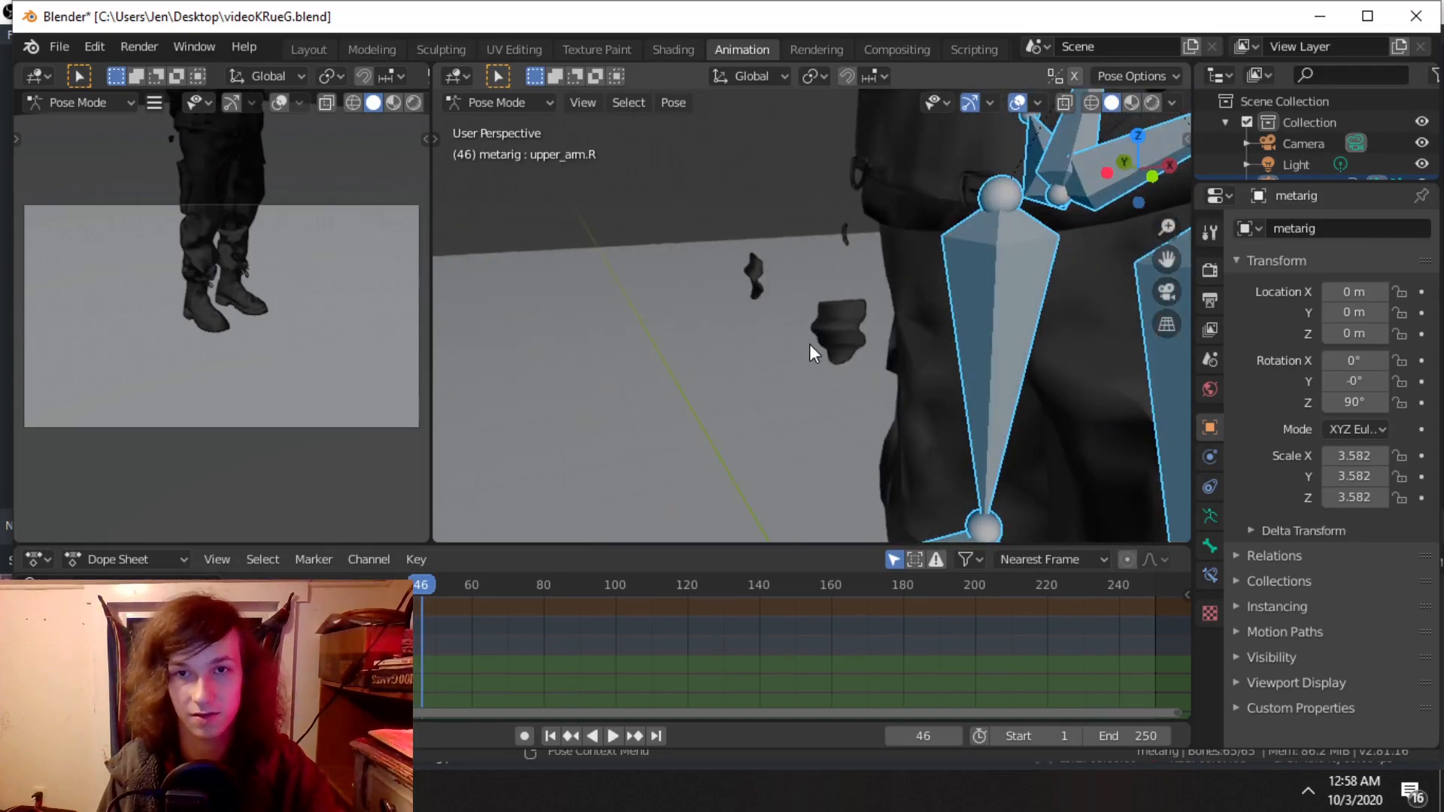
{"action": "middle_click_drag", "start_coordinate": [783, 272], "coordinate": [703, 396]}
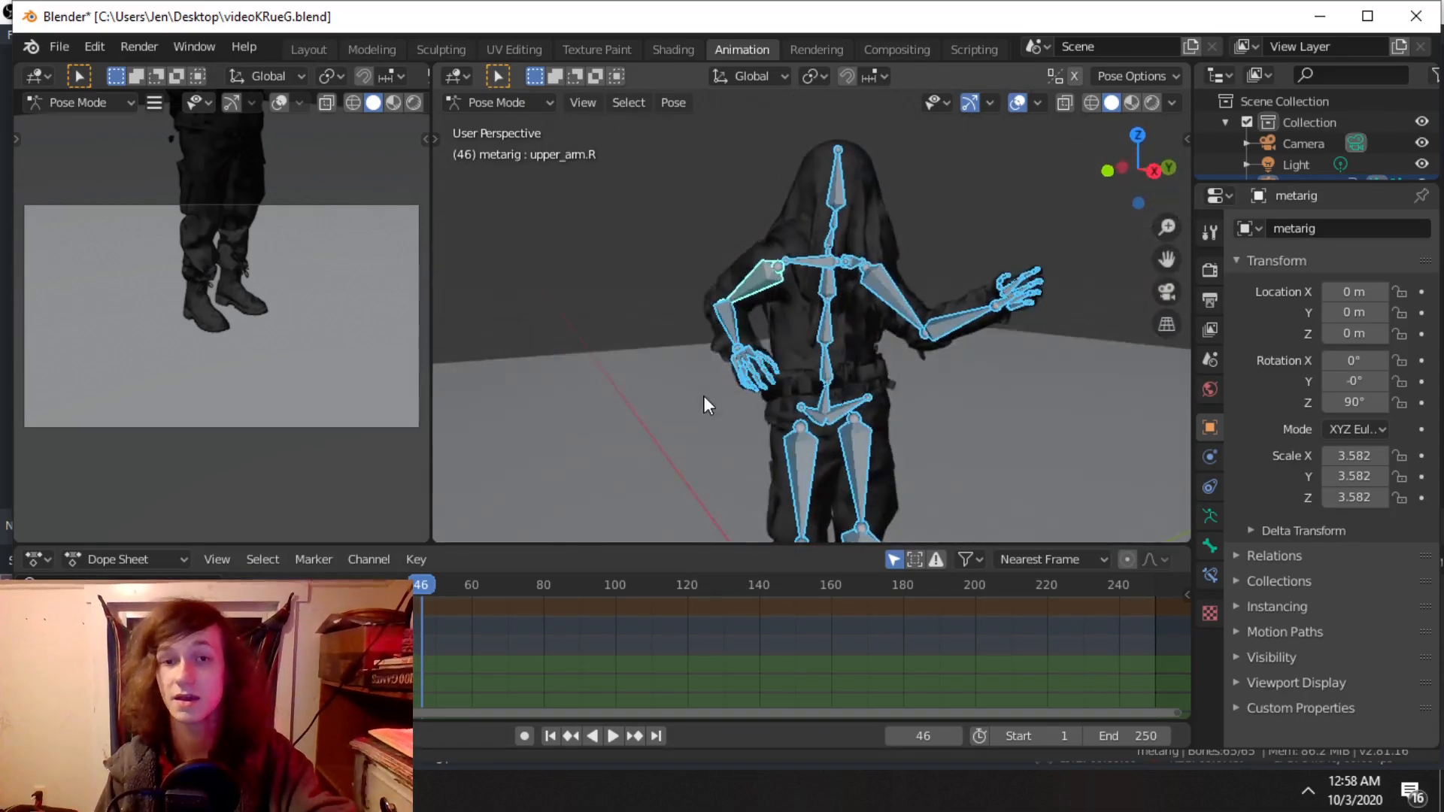
{"action": "scroll", "coordinate": [730, 392], "scroll_direction": "up", "scroll_amount": 3}
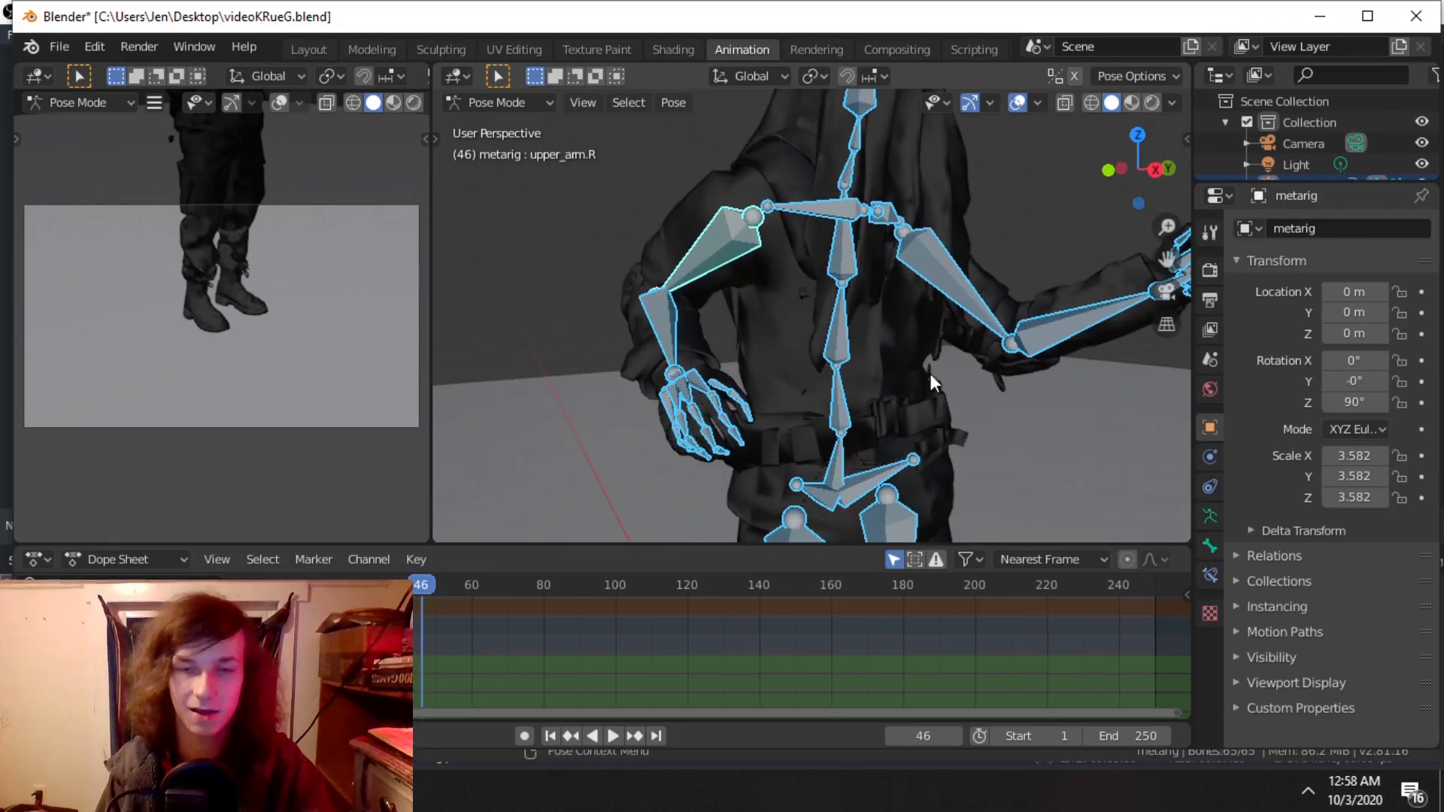
{"action": "scroll", "coordinate": [929, 374], "scroll_direction": "down", "scroll_amount": 3}
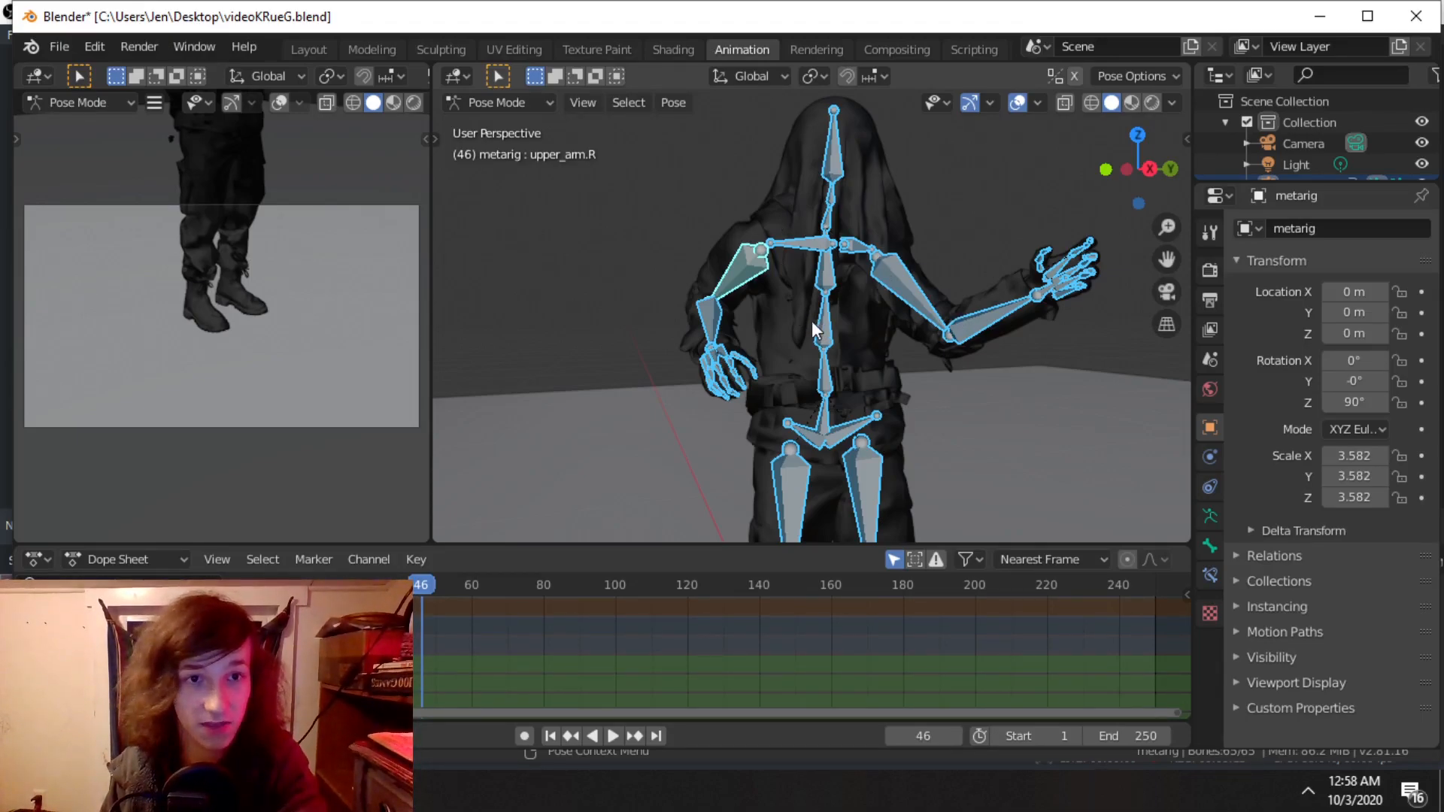
{"action": "scroll", "coordinate": [795, 348], "scroll_direction": "down", "scroll_amount": 2}
{"action": "middle_click_drag", "start_coordinate": [897, 448], "coordinate": [752, 424]}
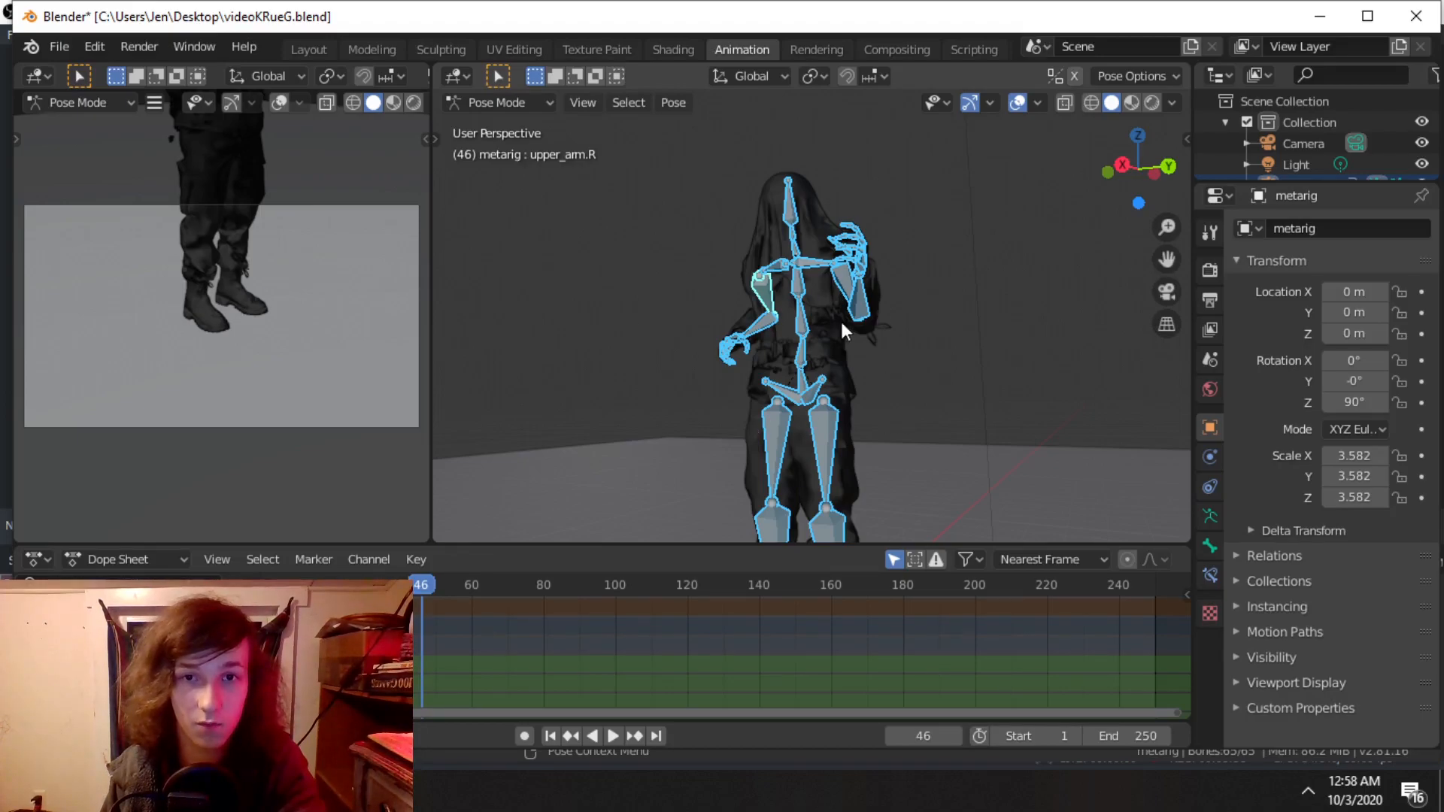
{"action": "middle_click_drag", "start_coordinate": [745, 291], "coordinate": [1000, 300]}
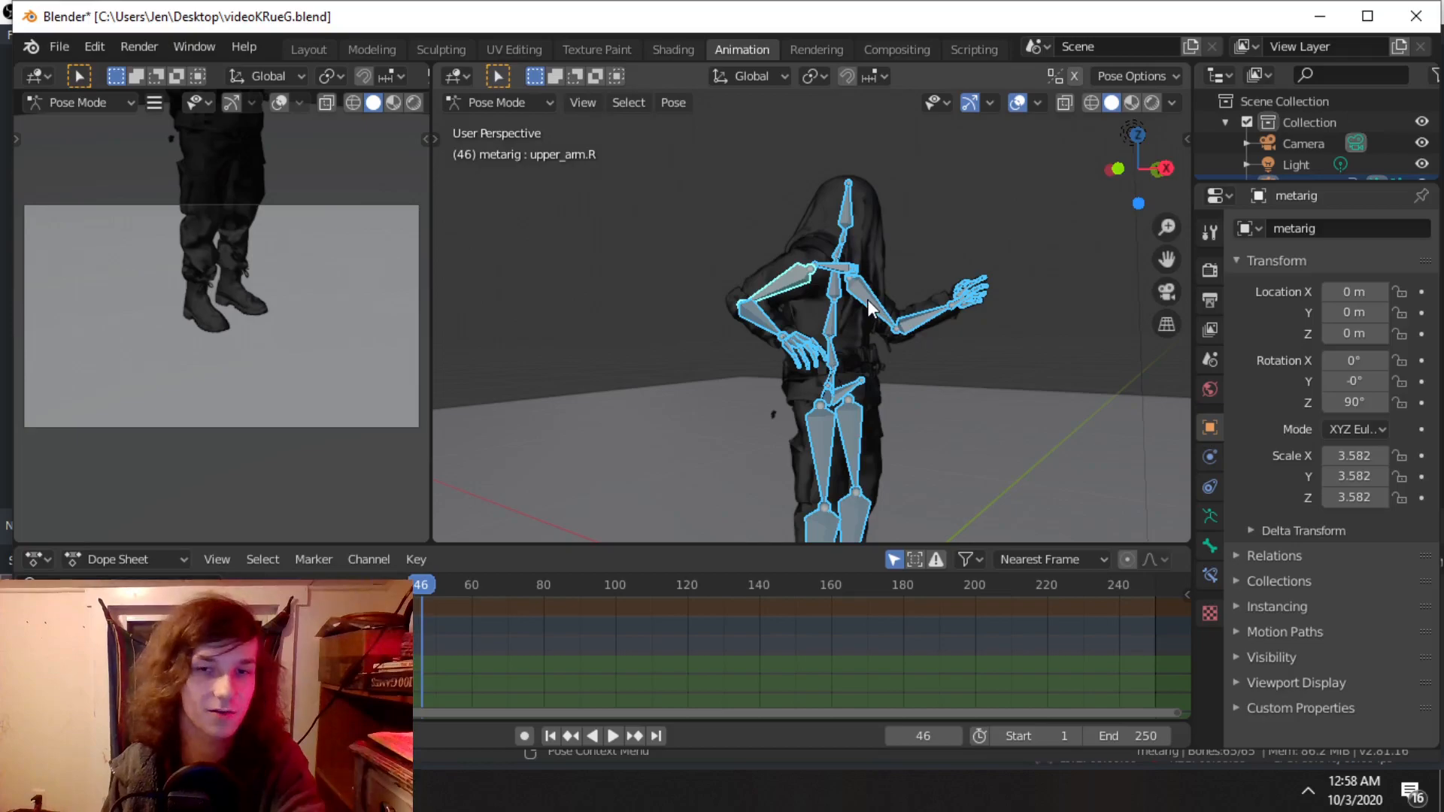
{"action": "scroll", "coordinate": [869, 306], "scroll_direction": "up", "scroll_amount": 3}
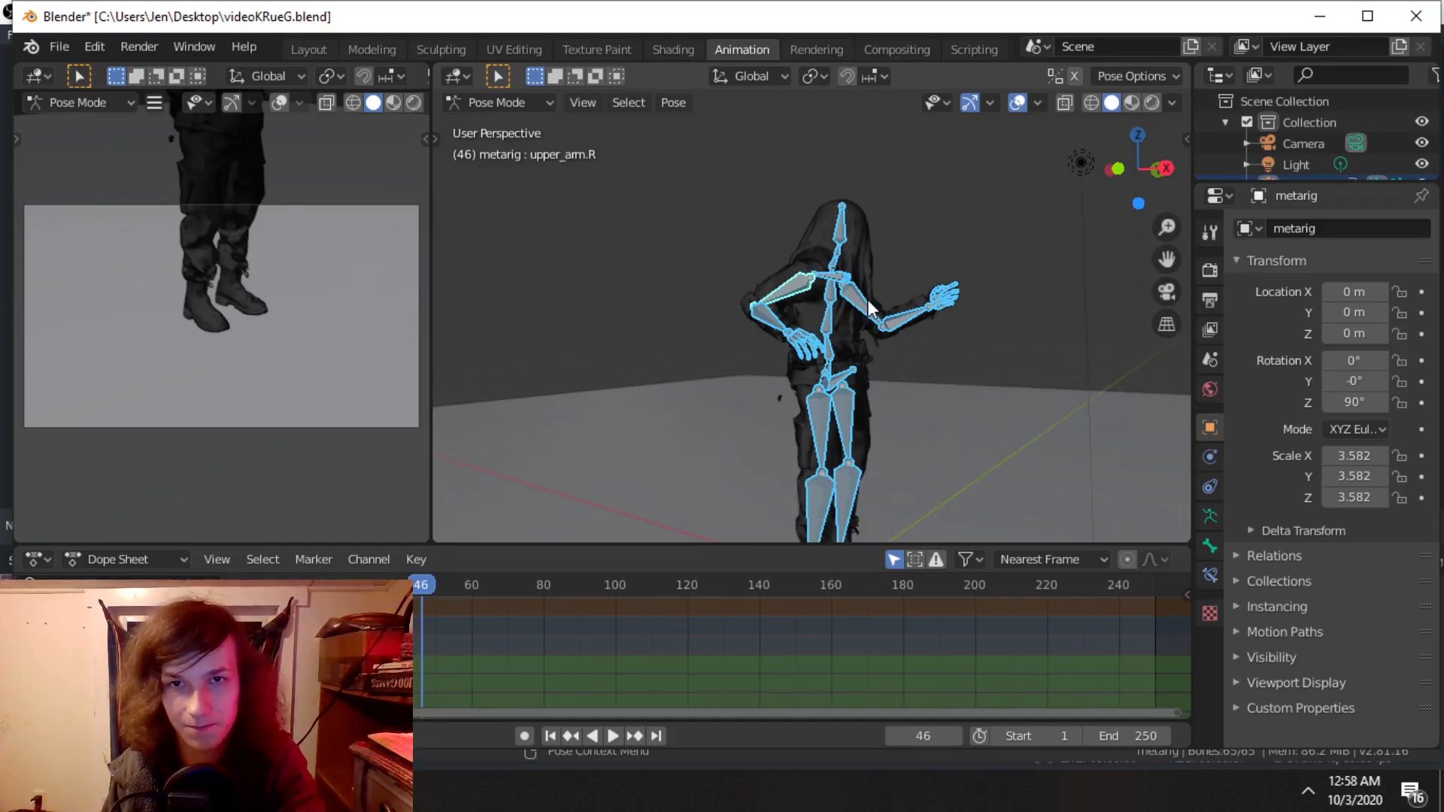
{"action": "middle_click_drag", "start_coordinate": [860, 299], "coordinate": [470, 310]}
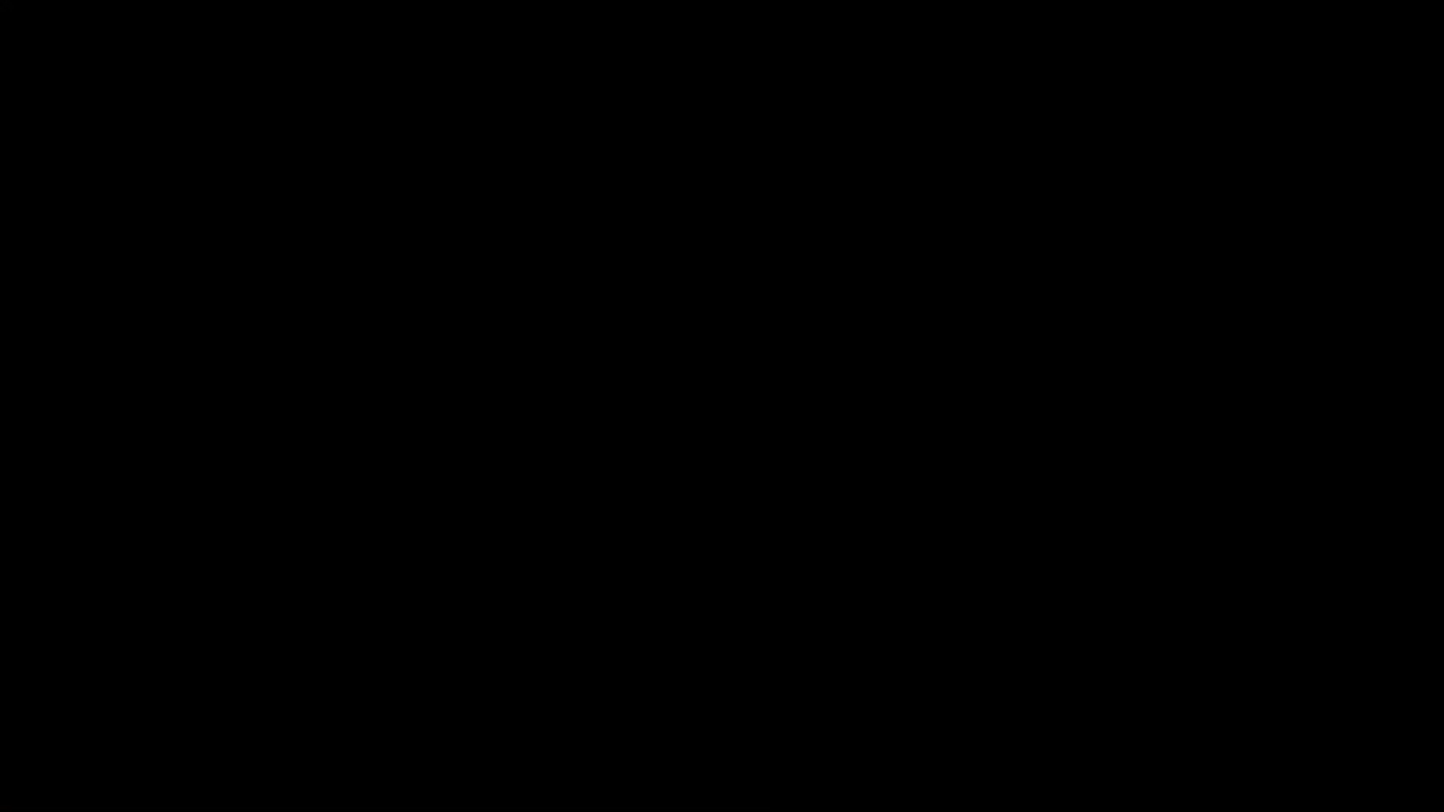